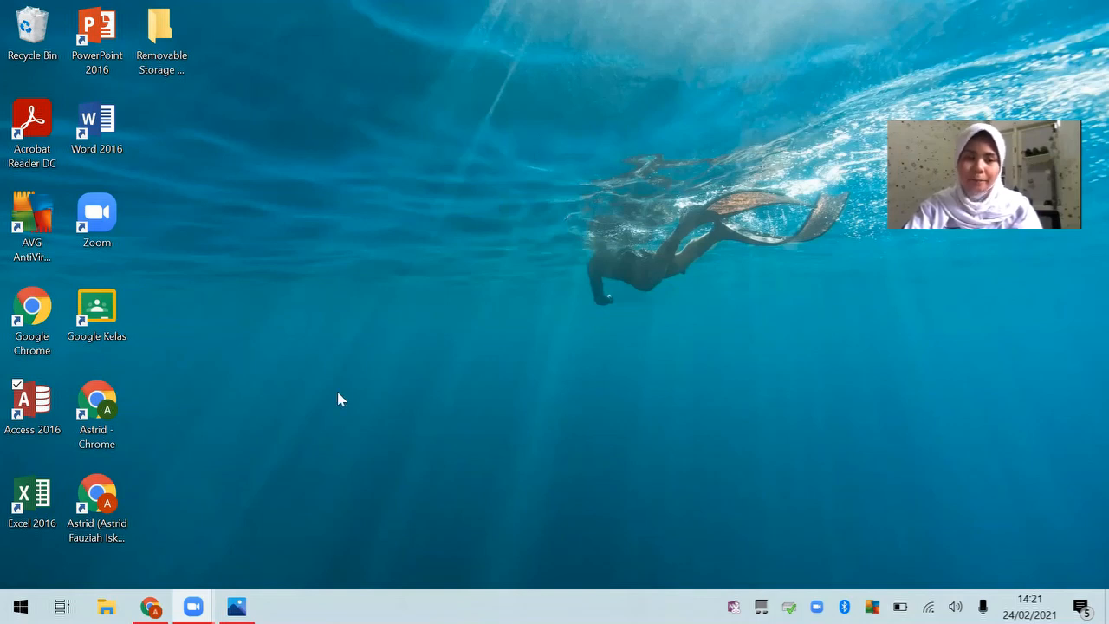
Step: Launch Access 2016 from its desktop shortcut
double_click(57, 420)
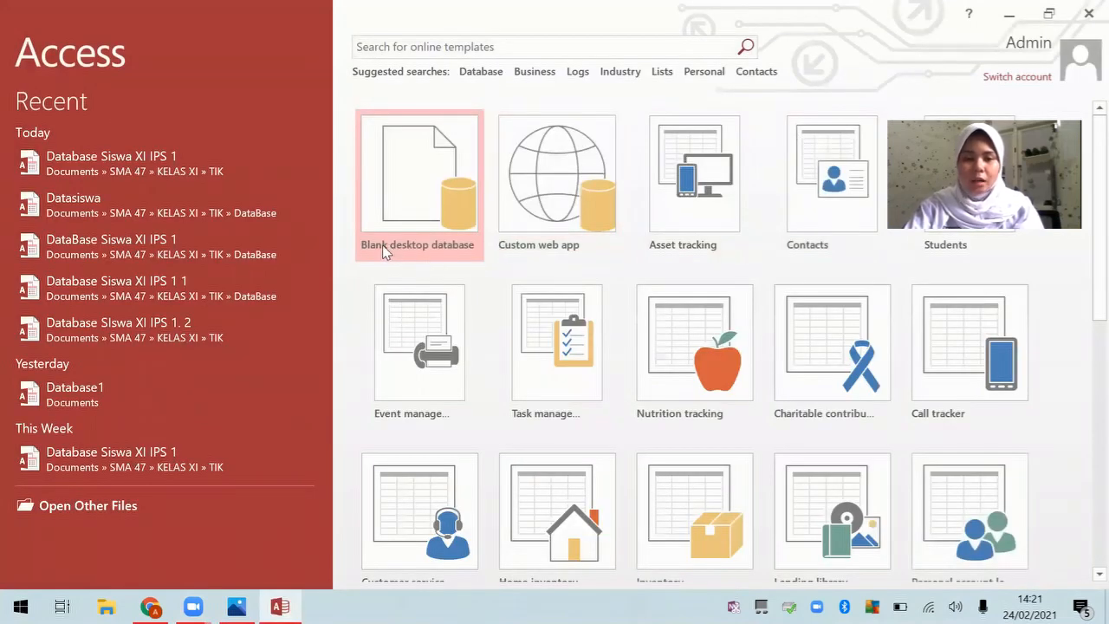
Step: Start a blank desktop database named 'Databe Siswa XI IPS 1'
click(417, 201)
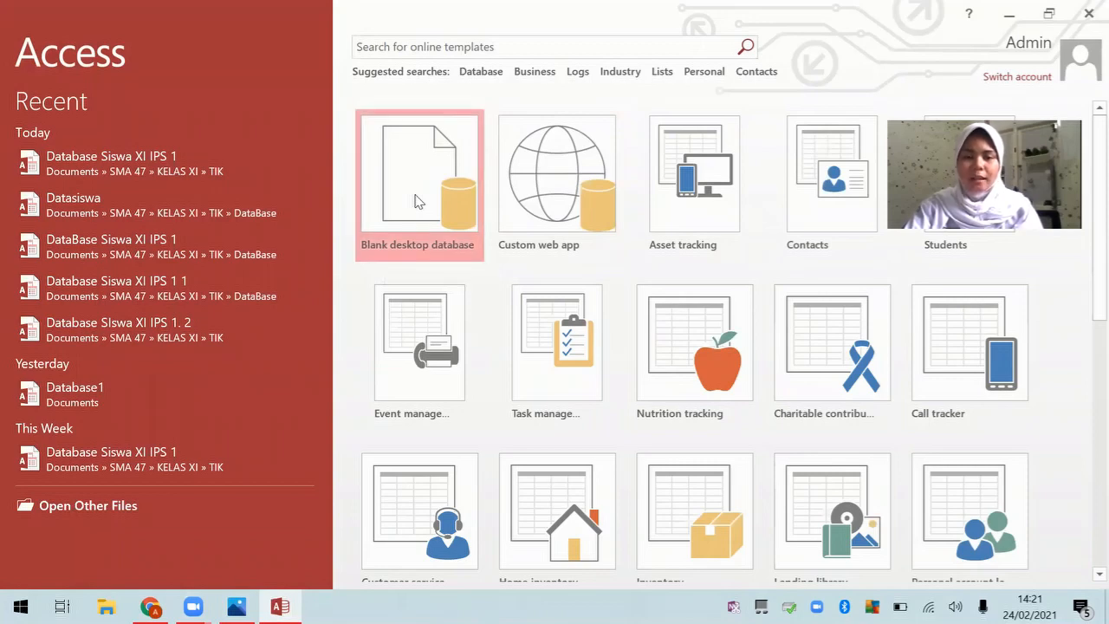
drag(511, 286, 575, 289)
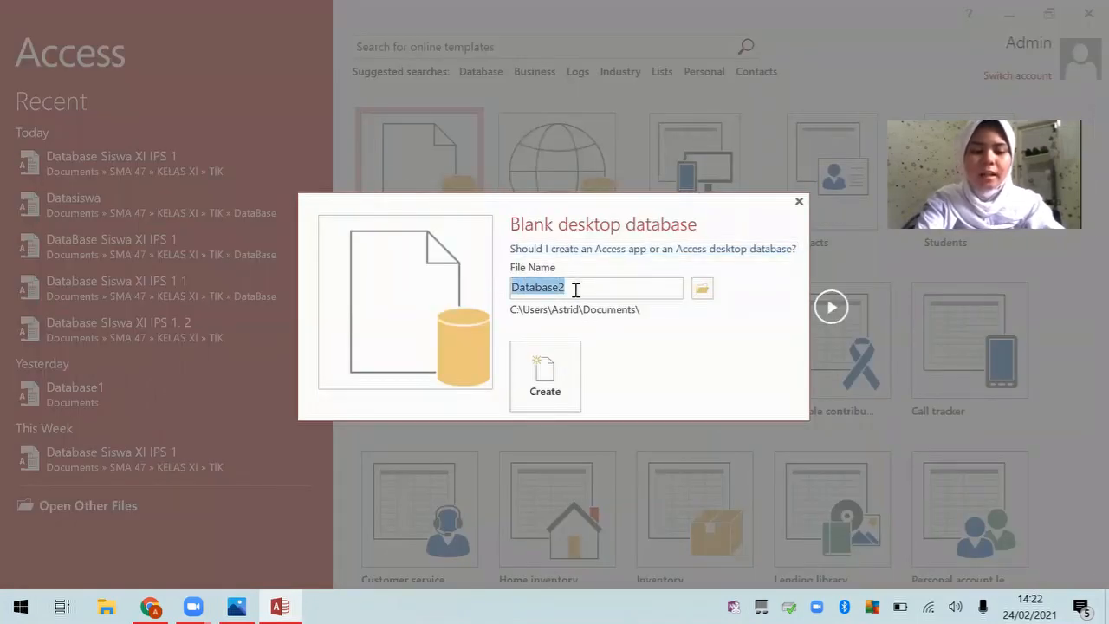
text(Databe)
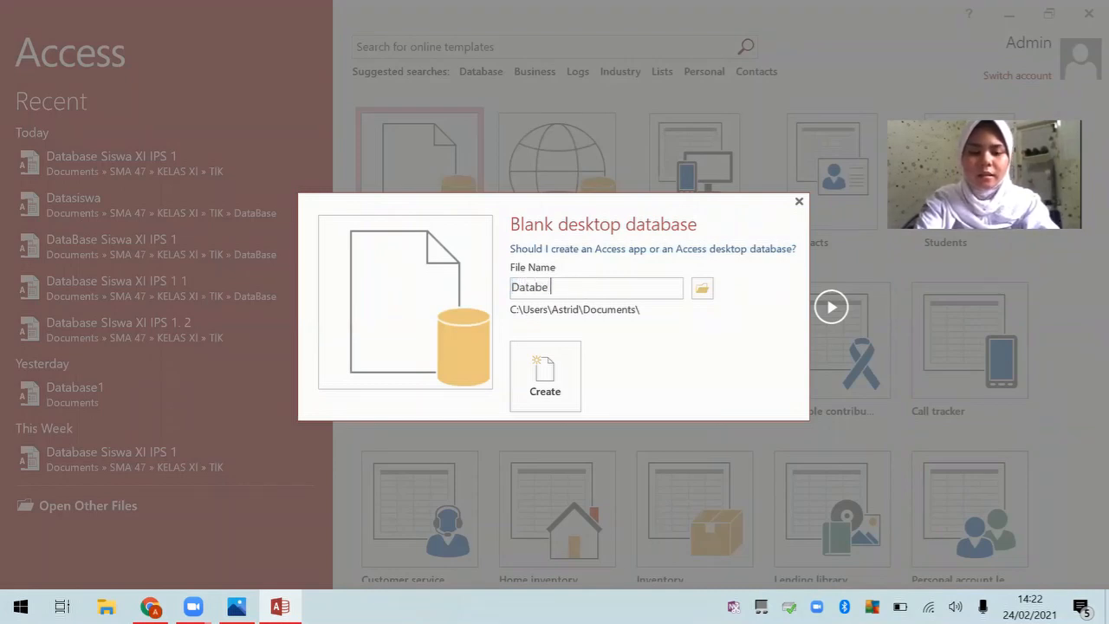
text( Siswa )
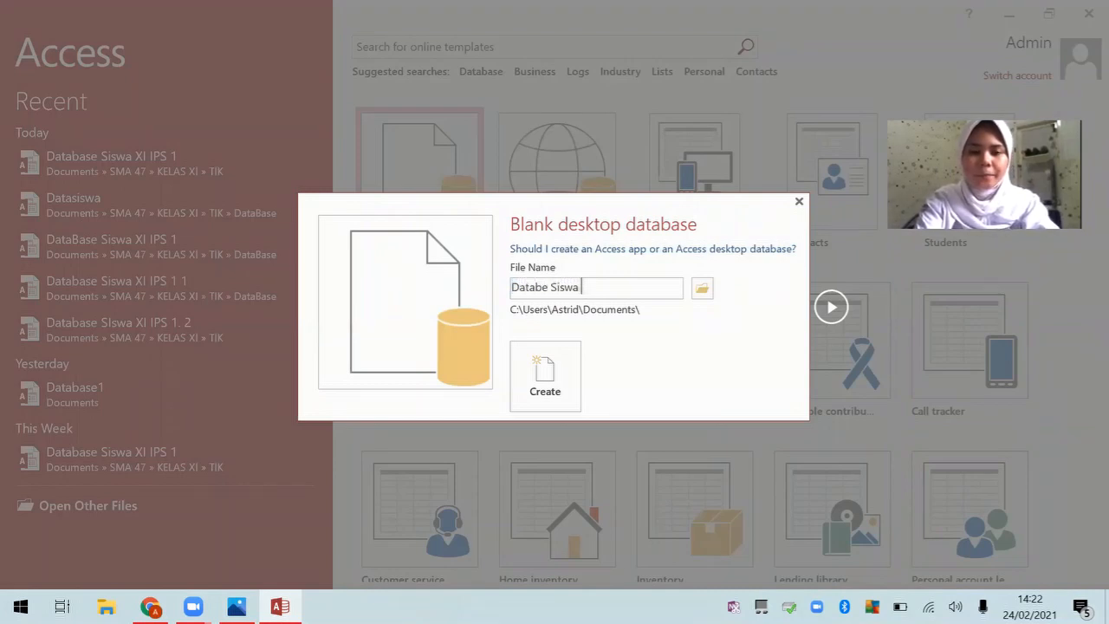
text(XI IPS 1)
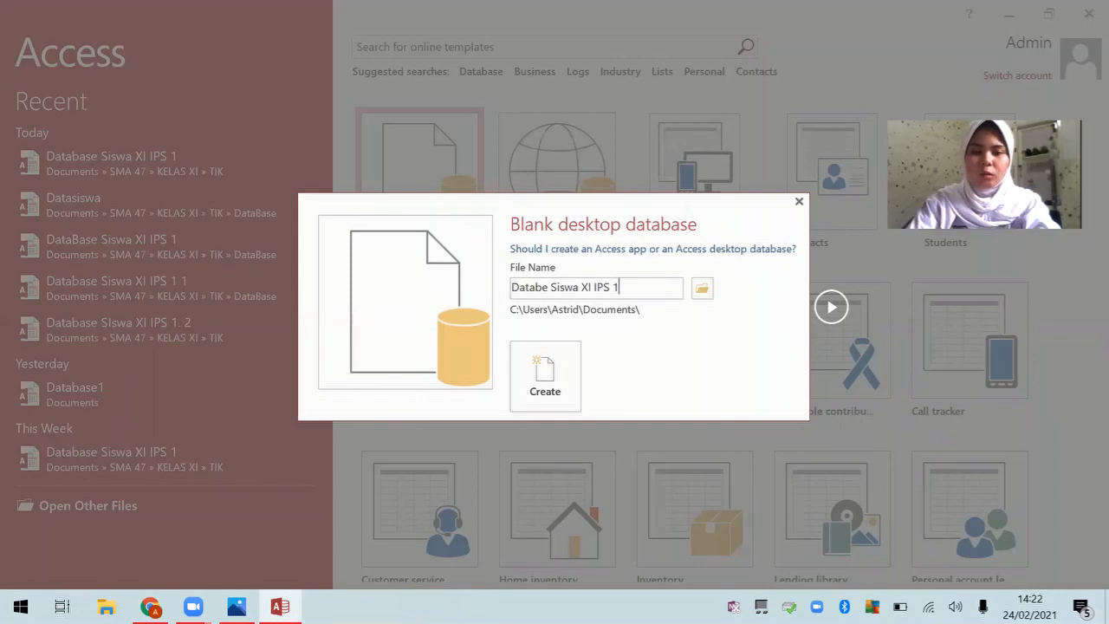
Step: Save the database in SMA 47 > KELAS XI > TIK > DataBase and create it
click(702, 288)
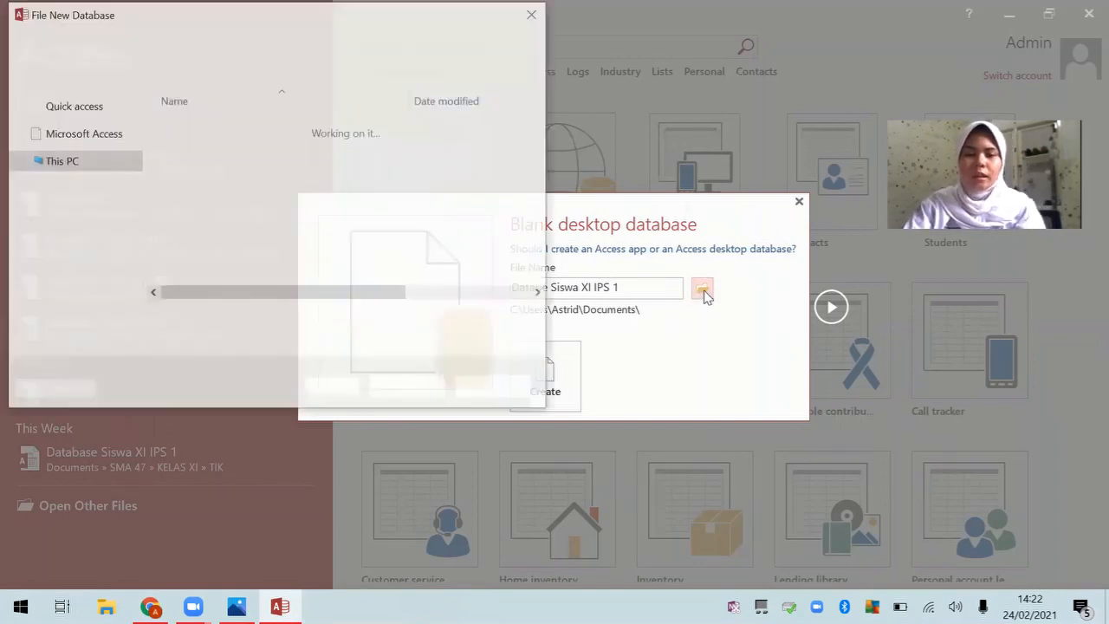
double_click(189, 165)
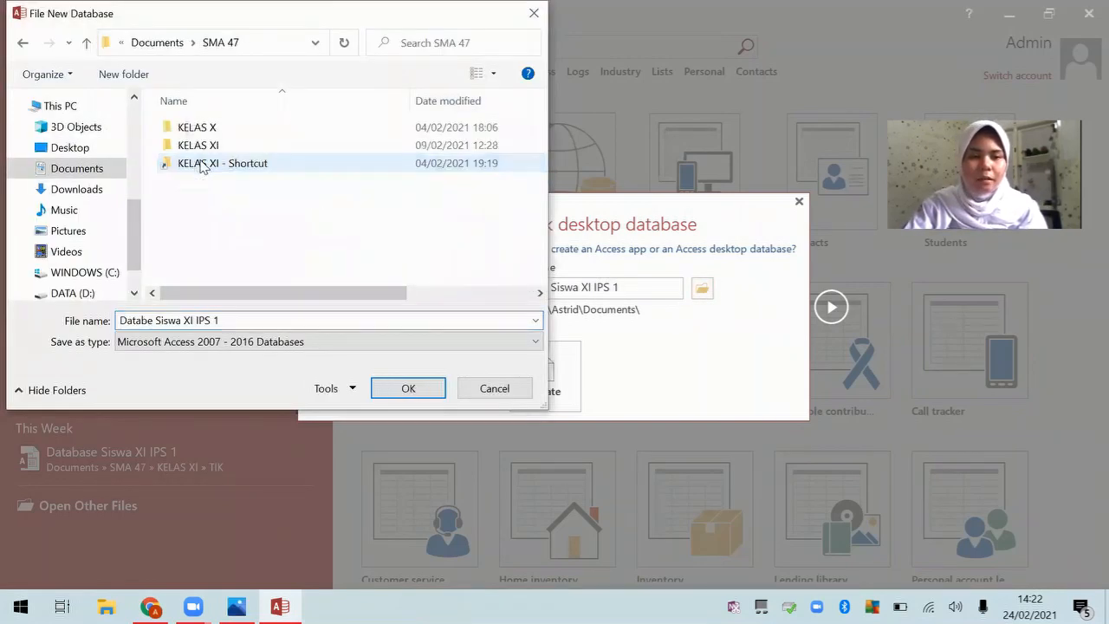
click(215, 146)
double_click(215, 145)
scroll(251, 245, down, 2)
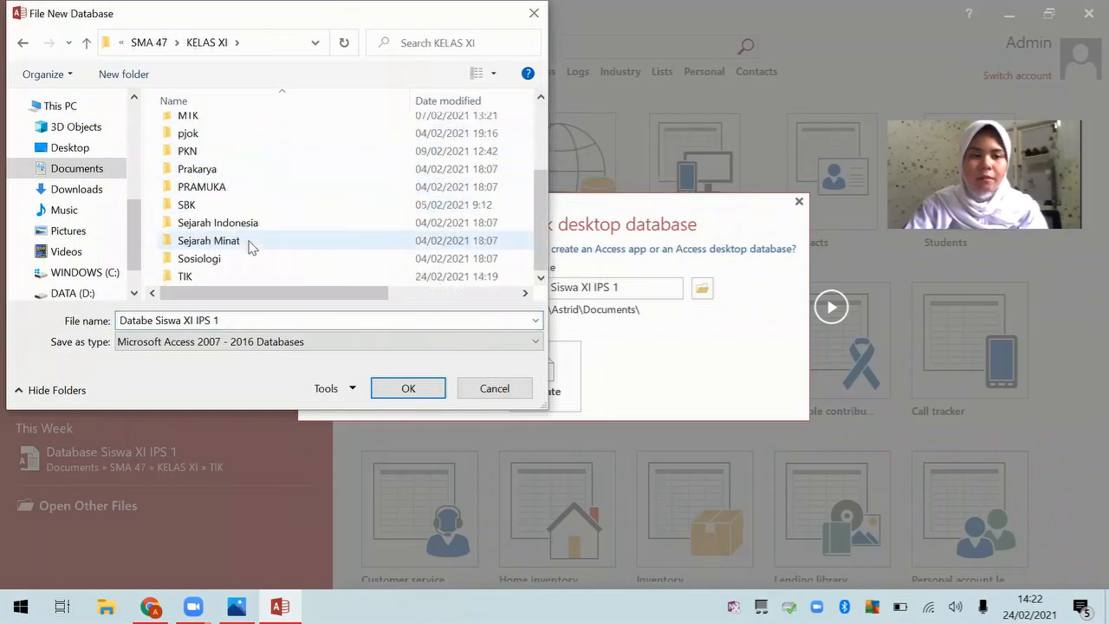
double_click(200, 276)
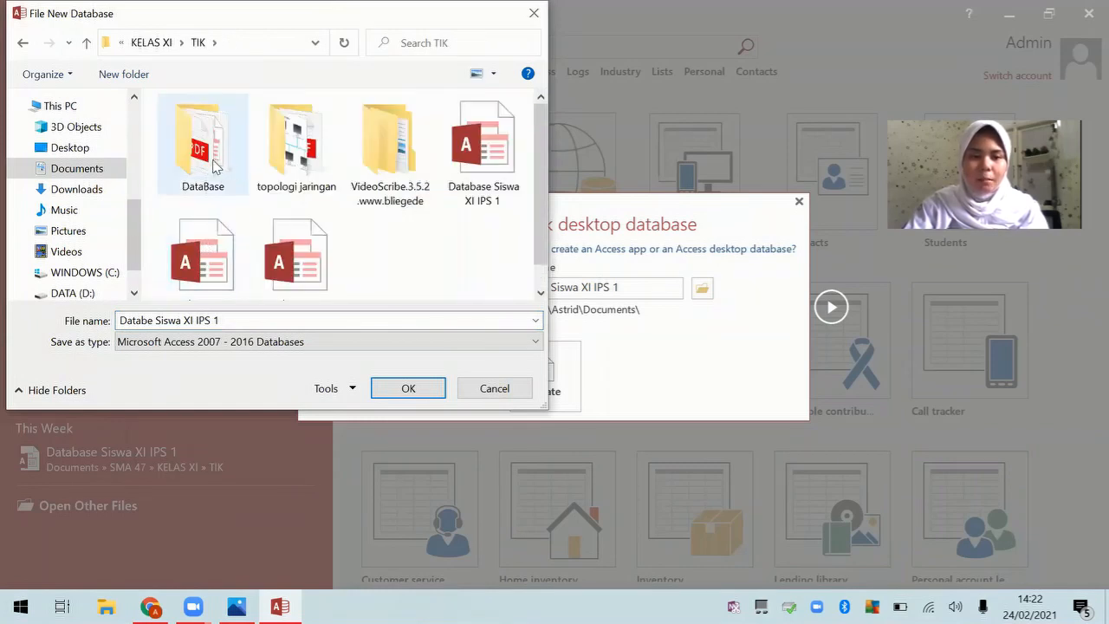
double_click(230, 169)
click(381, 390)
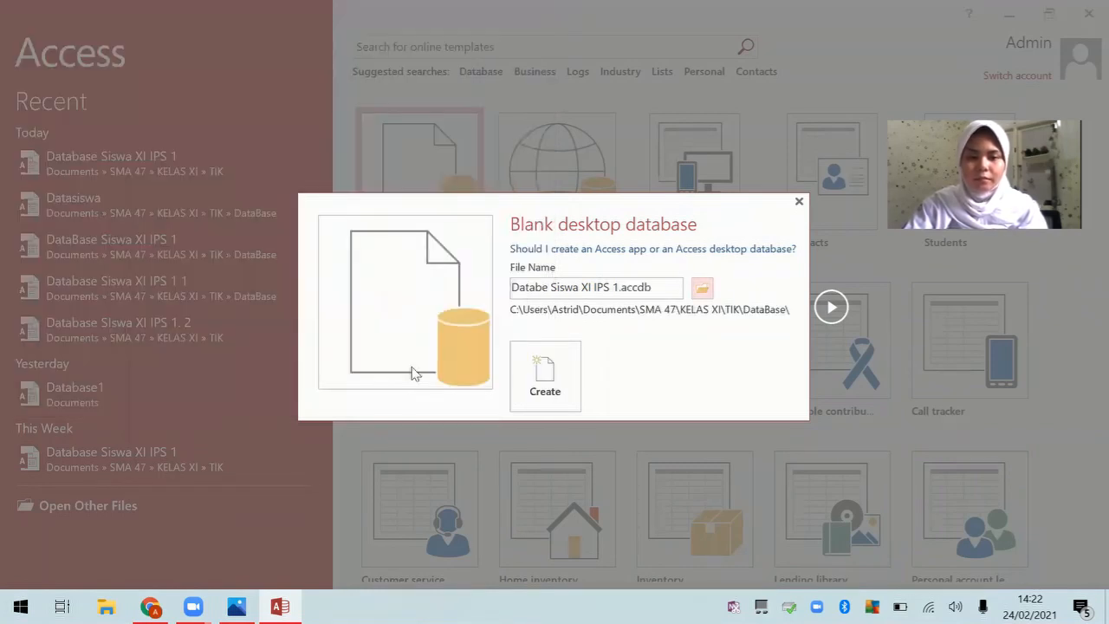
click(548, 395)
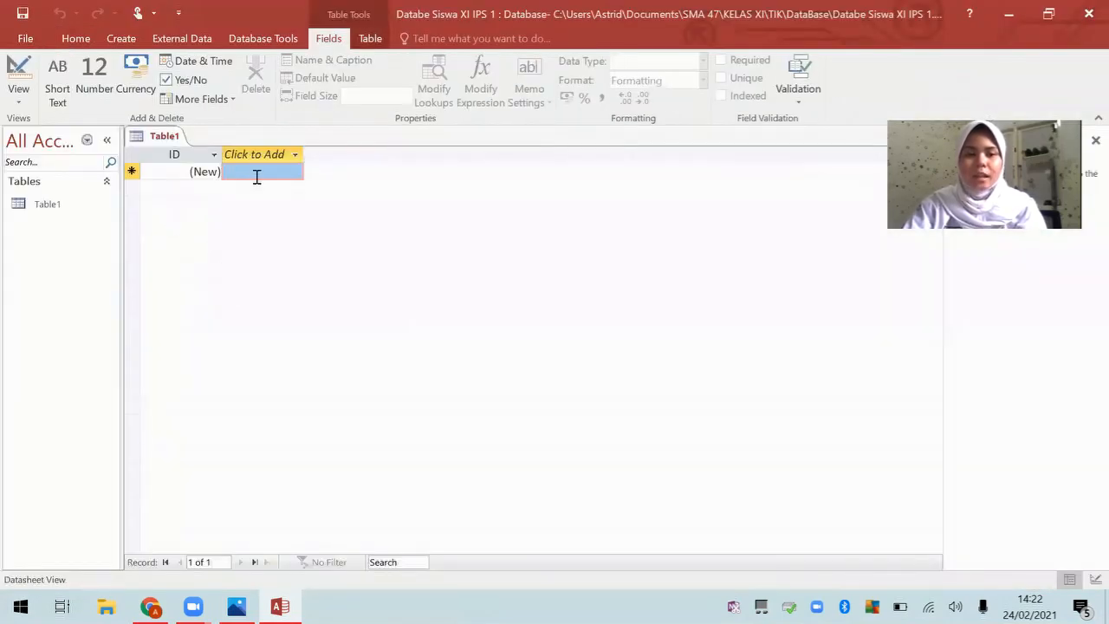
Step: Switch Table1 to Design view, saving it as 'Tabel Data Siswa XI IPS 1'
right_click(163, 136)
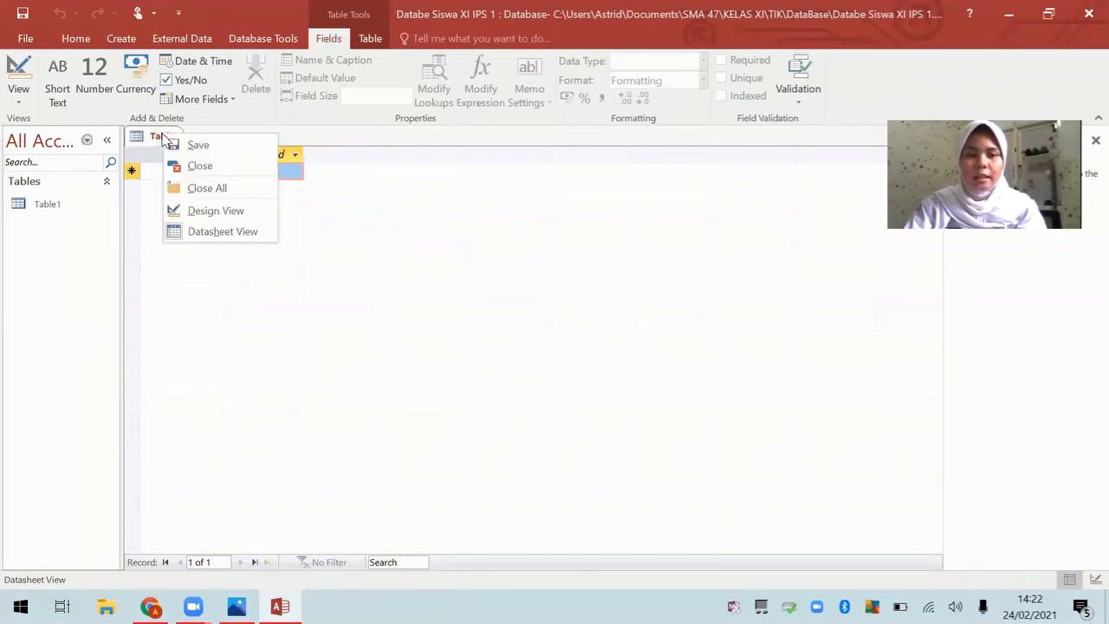
click(234, 213)
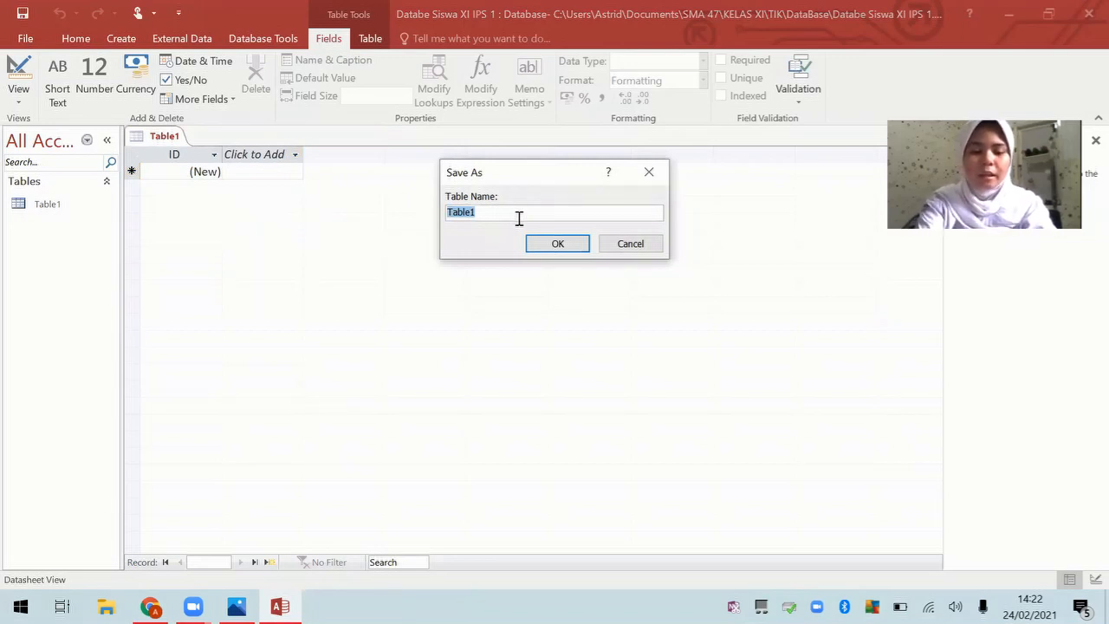
text(Tabel)
key(Caps_Lock)
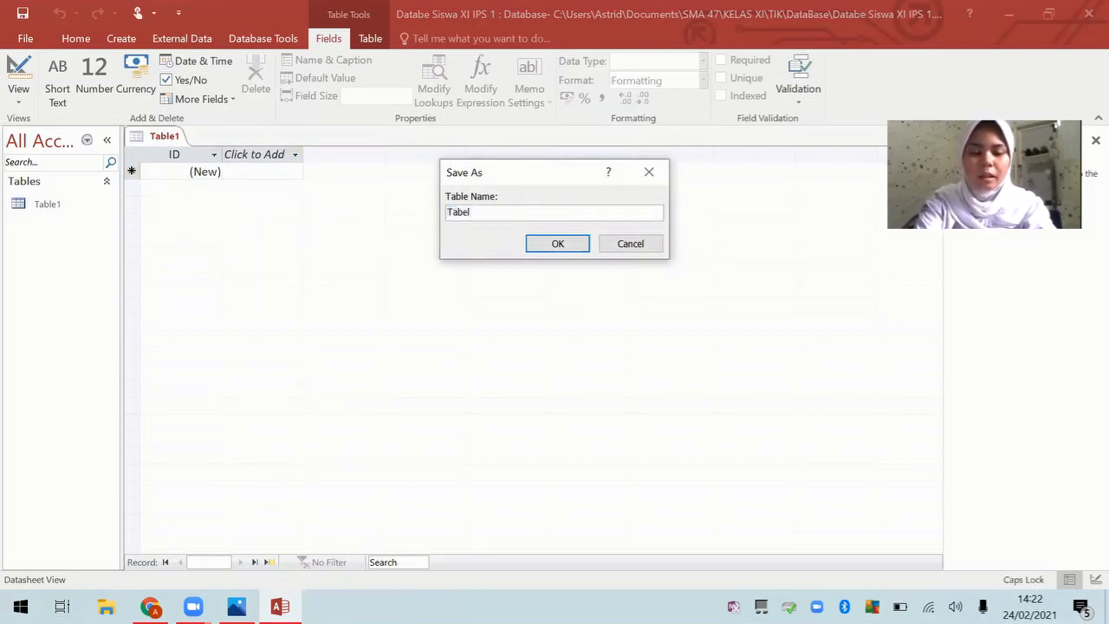
text(D)
key(Caps_Lock)
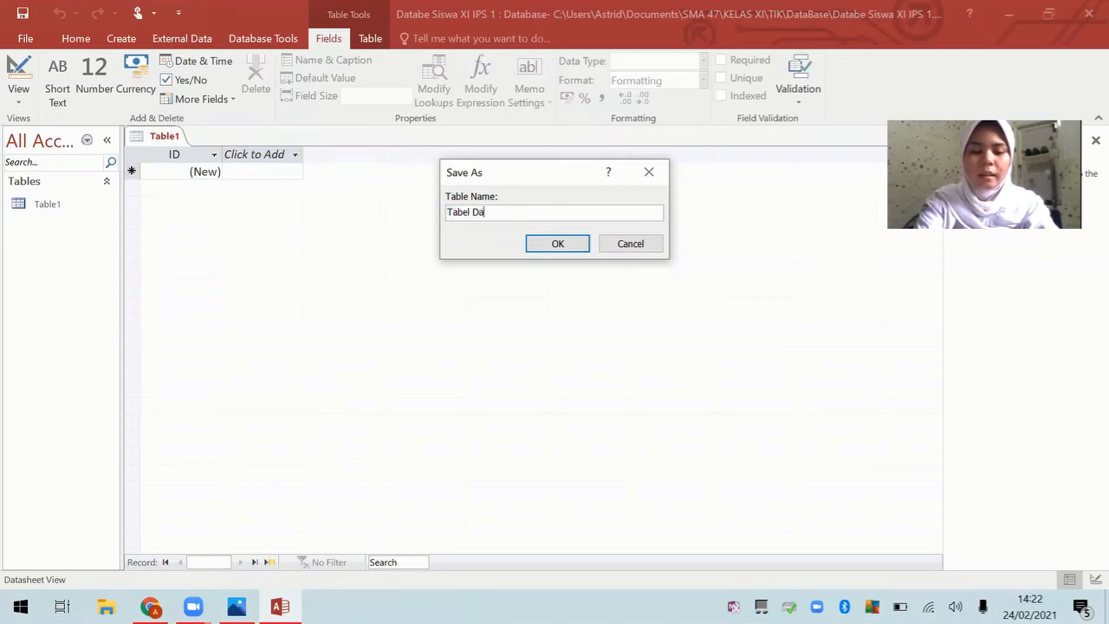
text(ata)
key(Caps_Lock)
text(S)
key(Caps_Lock)
text(iswa)
key(Caps_Lock)
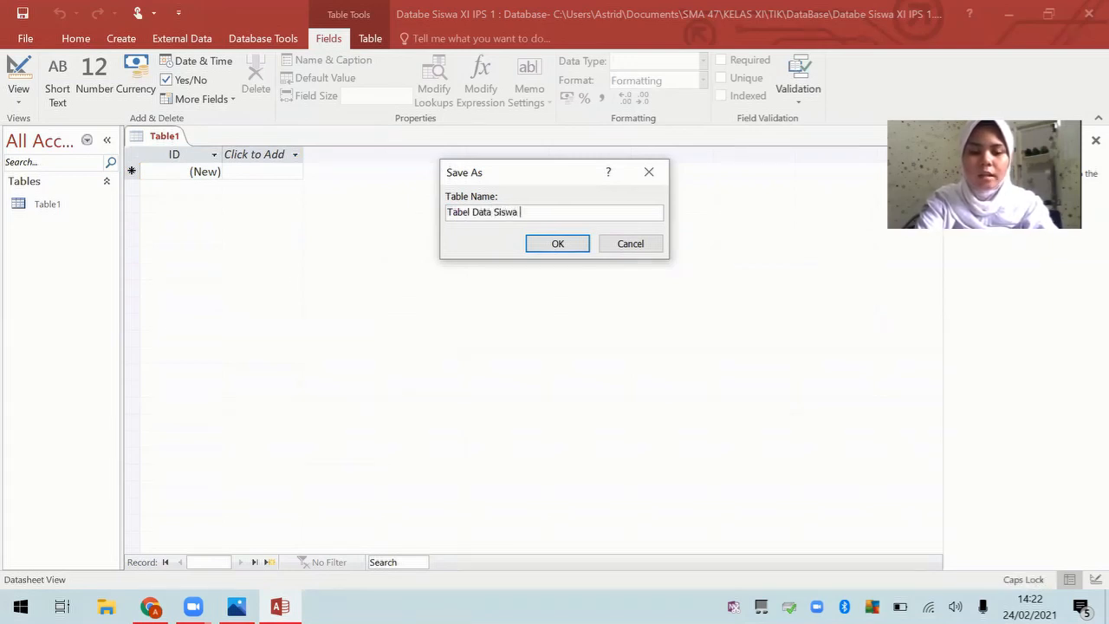
text(XI IPS 1)
key(Caps_Lock)
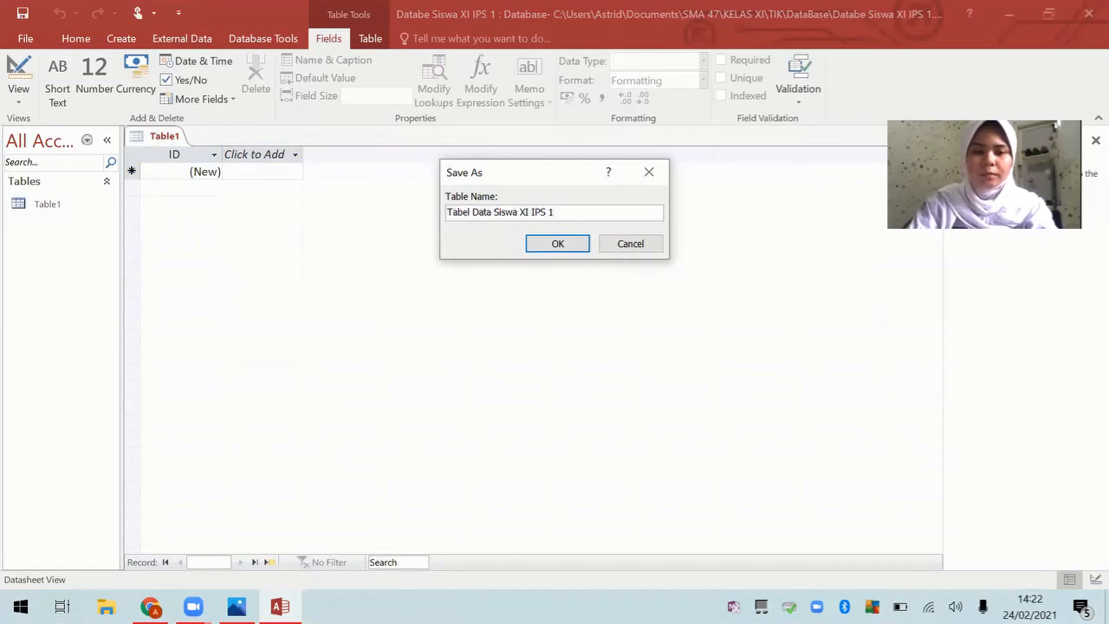
text(1)
click(576, 245)
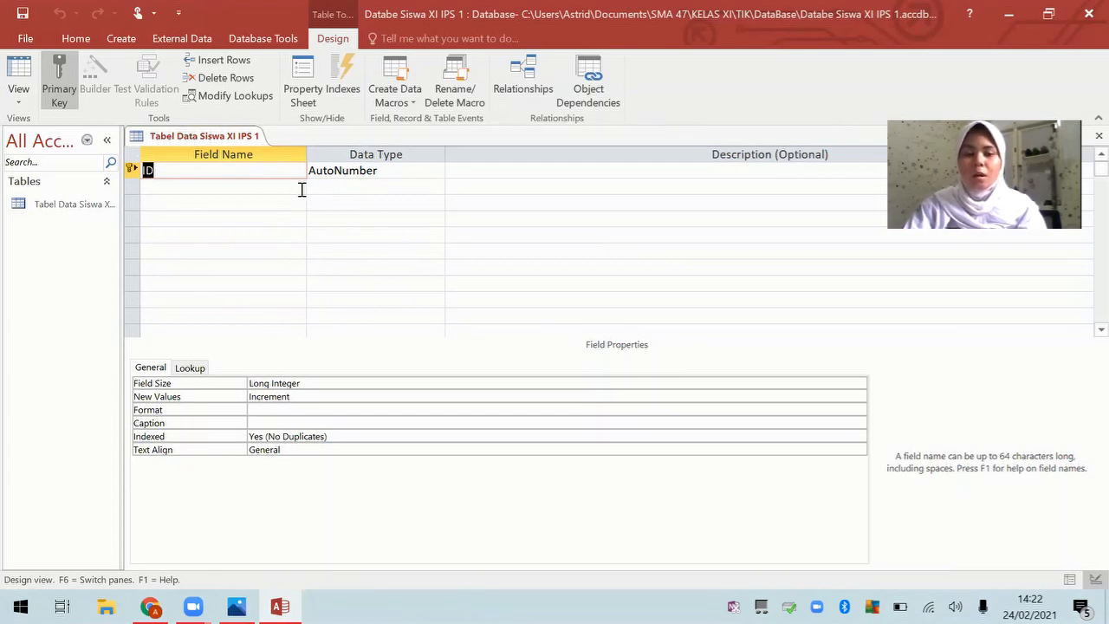
Step: Rename the ID field to NIK and set its data type to Number
click(157, 172)
key(BackSpace)
key(BackSpace)
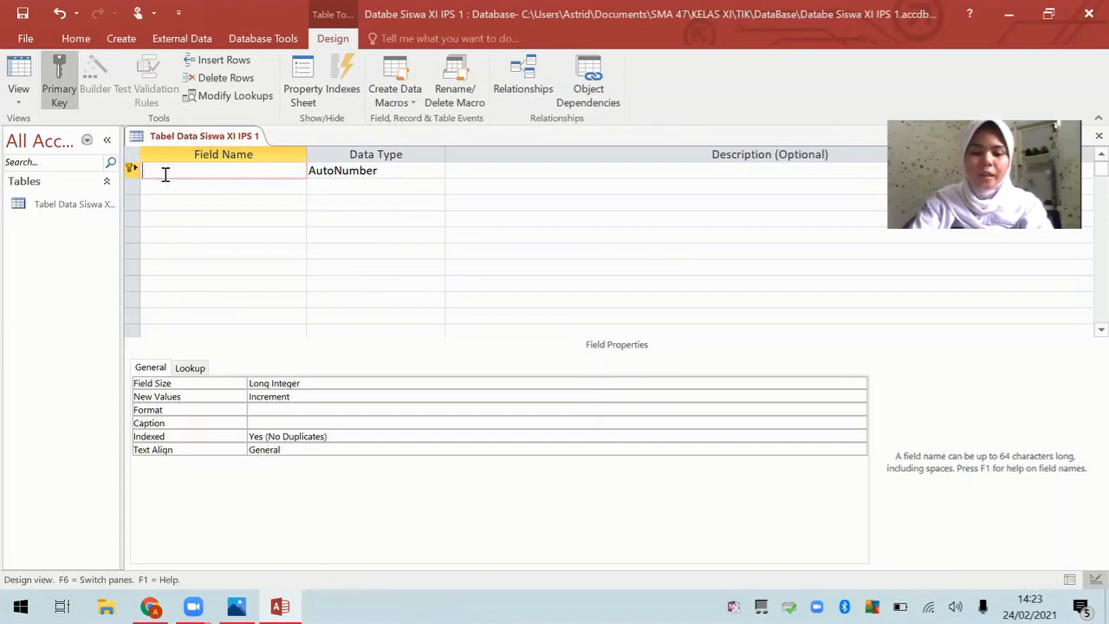
text(NIK)
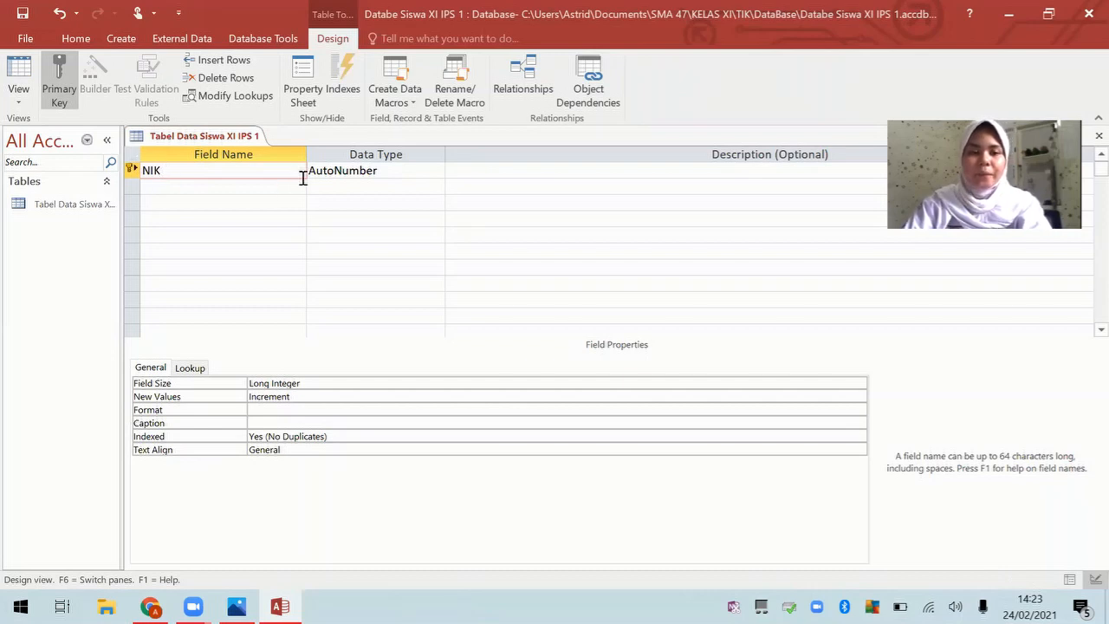
click(412, 172)
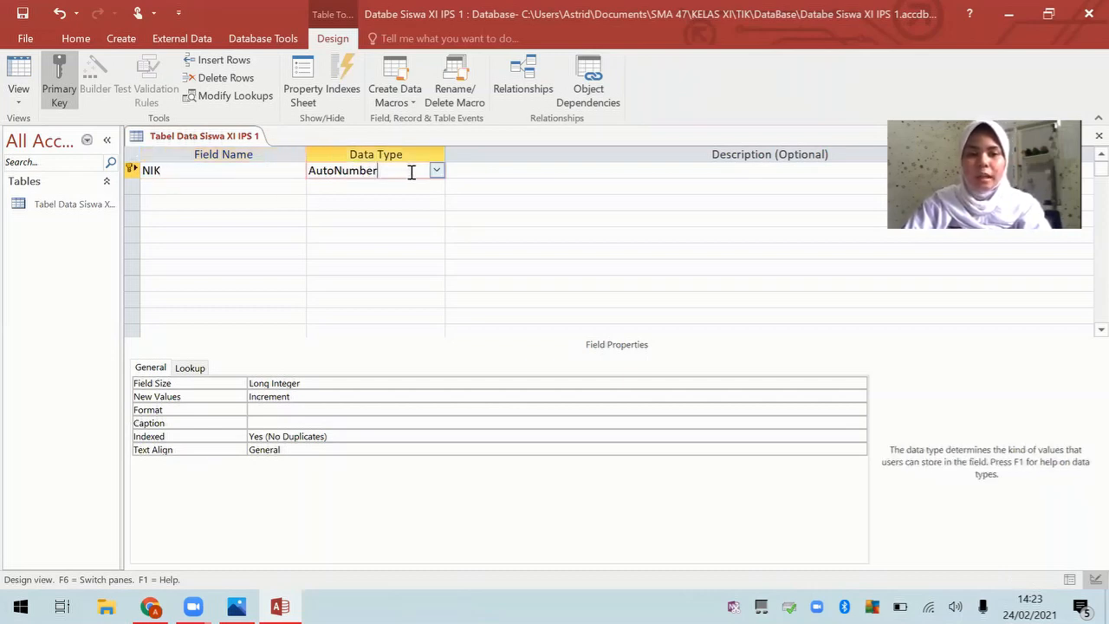
click(436, 171)
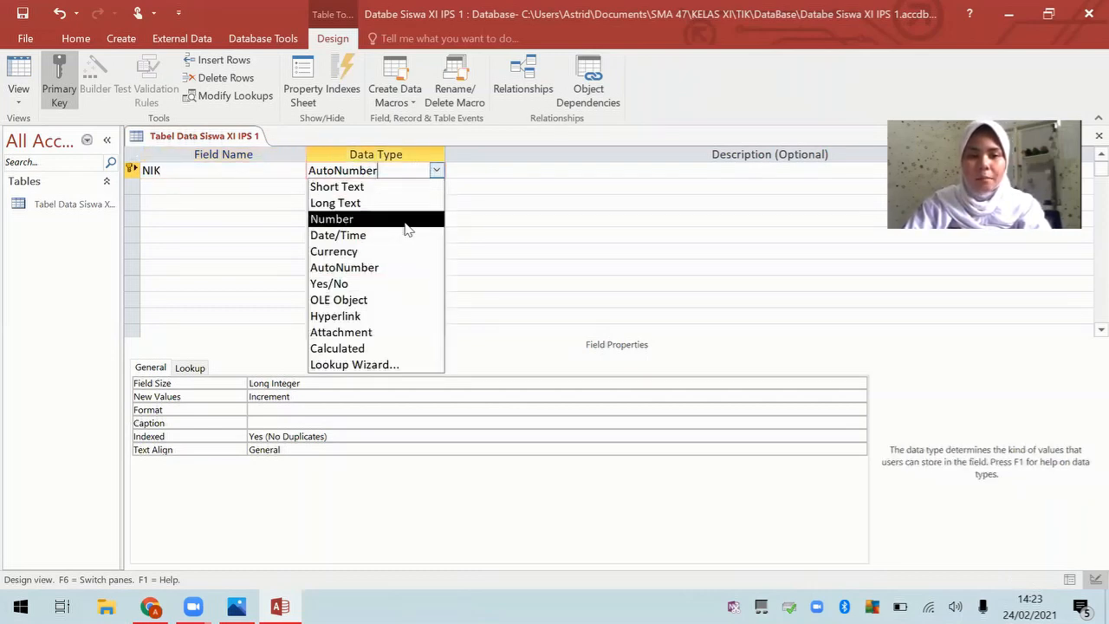
click(407, 227)
Step: Add a Nama field as Short Text with field size 50
click(248, 188)
key(Caps_Lock)
text(N)
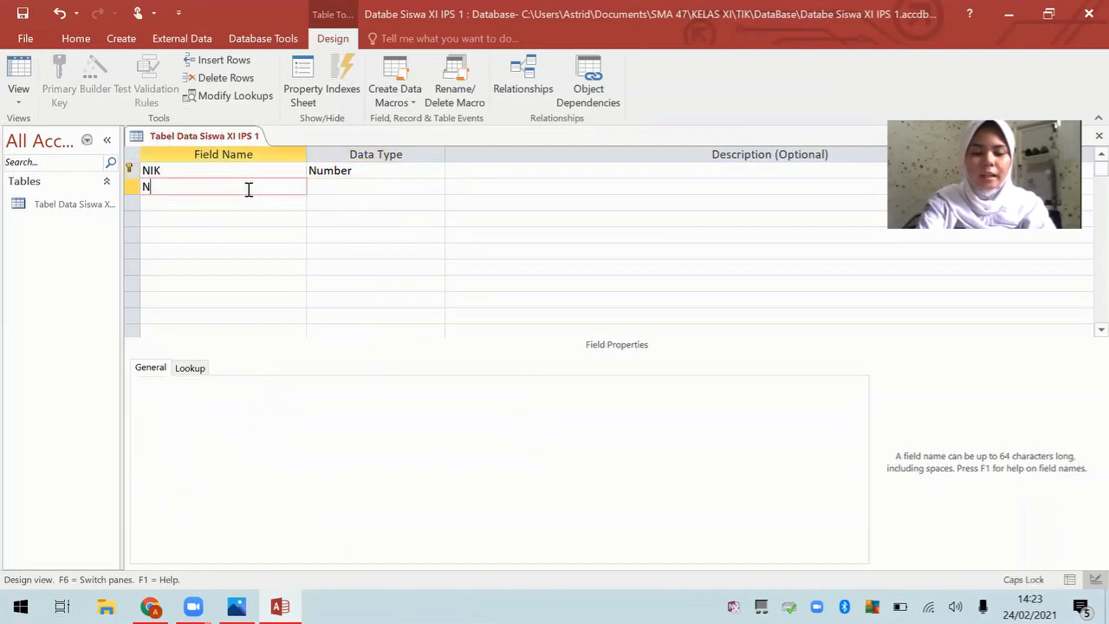
key(Caps_Lock)
text(ama)
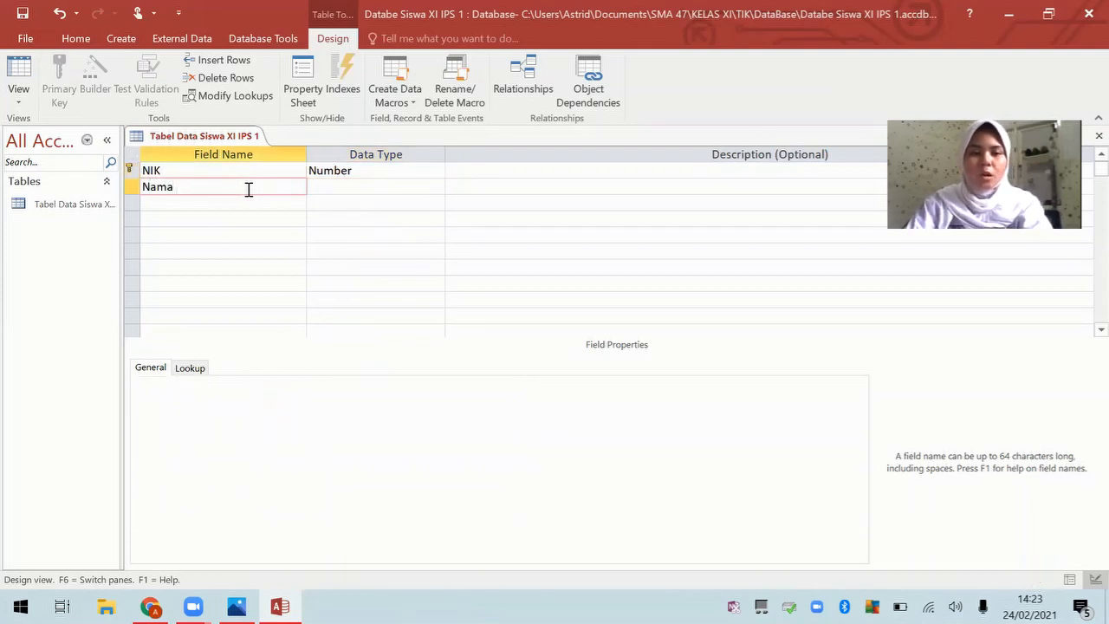
click(436, 187)
click(425, 204)
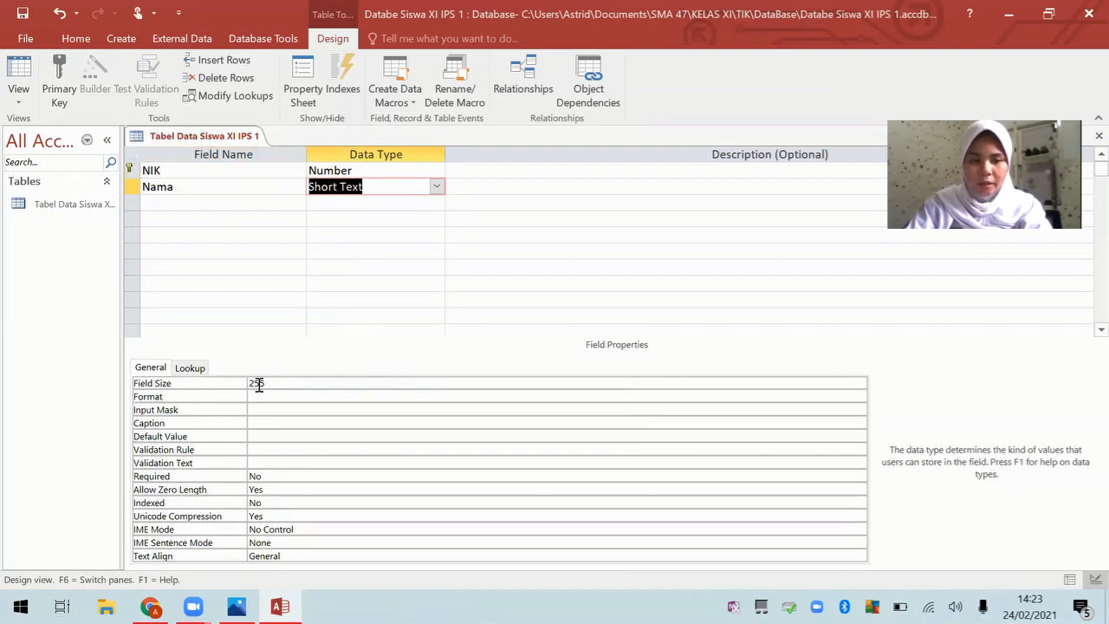
drag(274, 384, 249, 382)
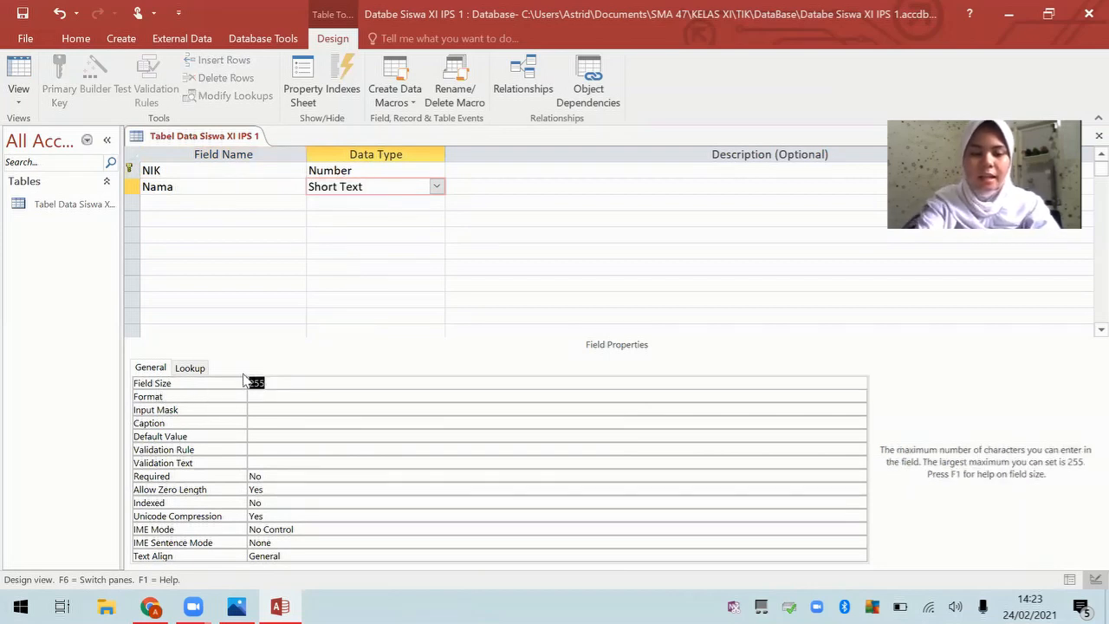
text(50)
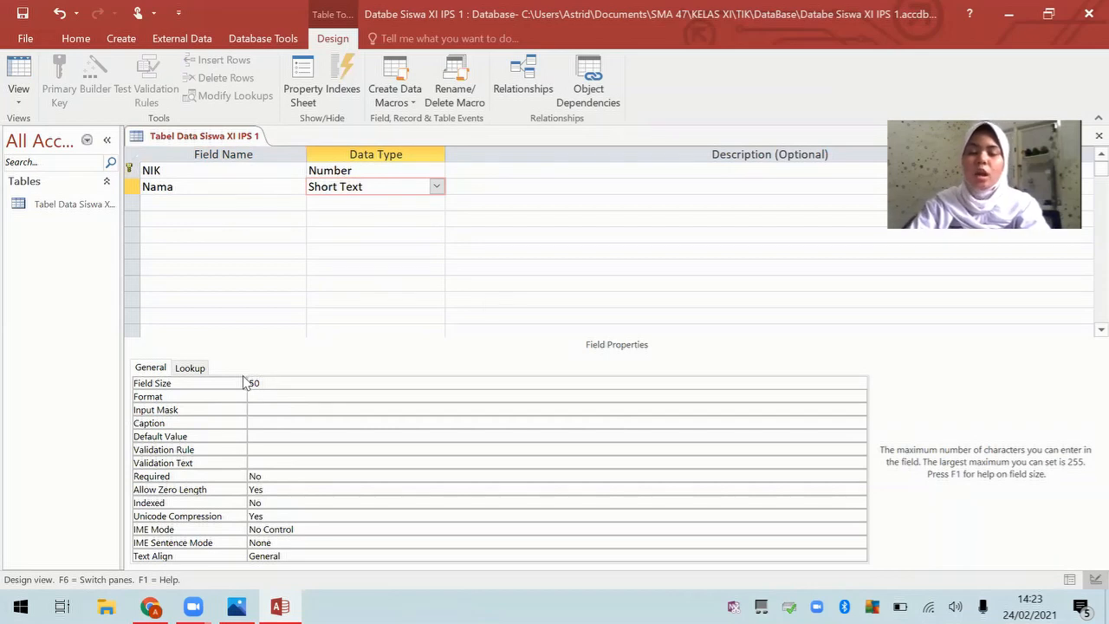
Step: Add a Jenis Kelamin field and open its data type choices
click(240, 203)
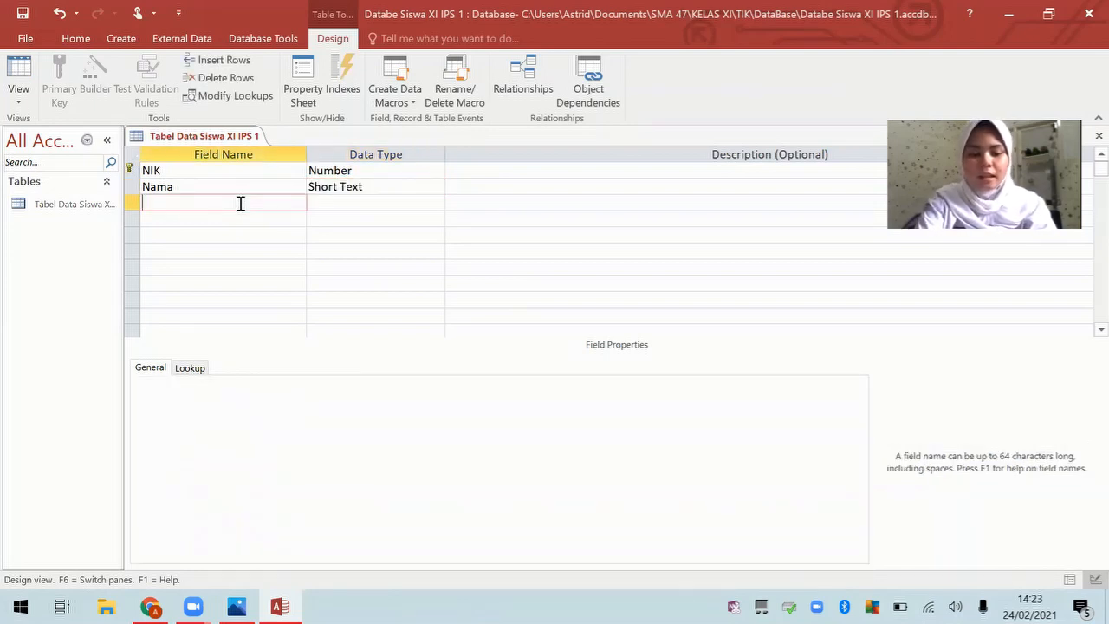
text(Jenis )
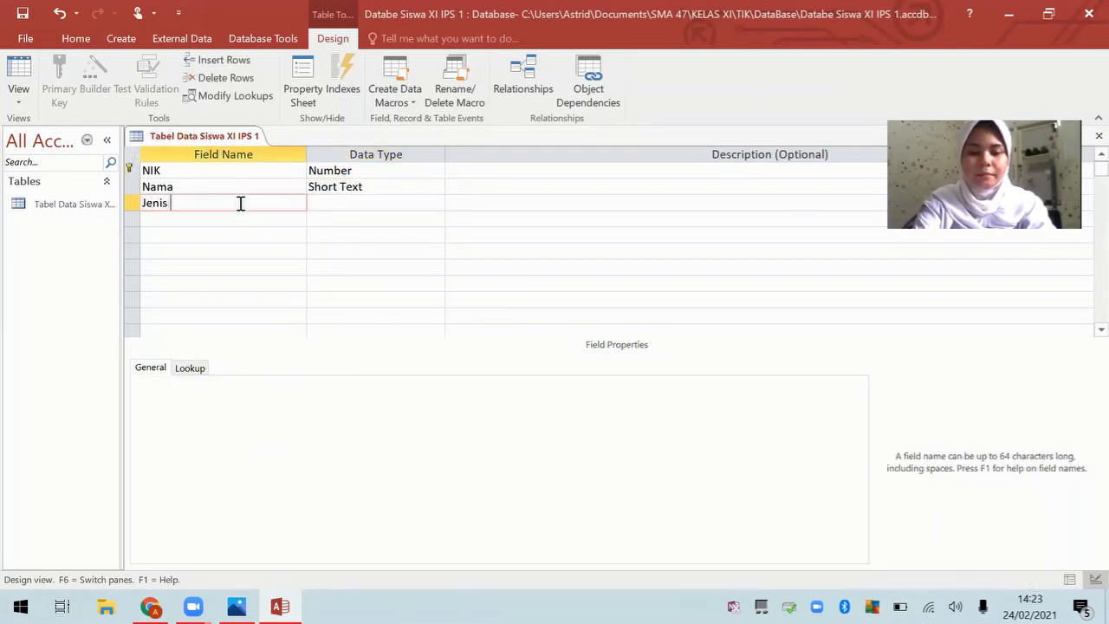
text(Kelamin)
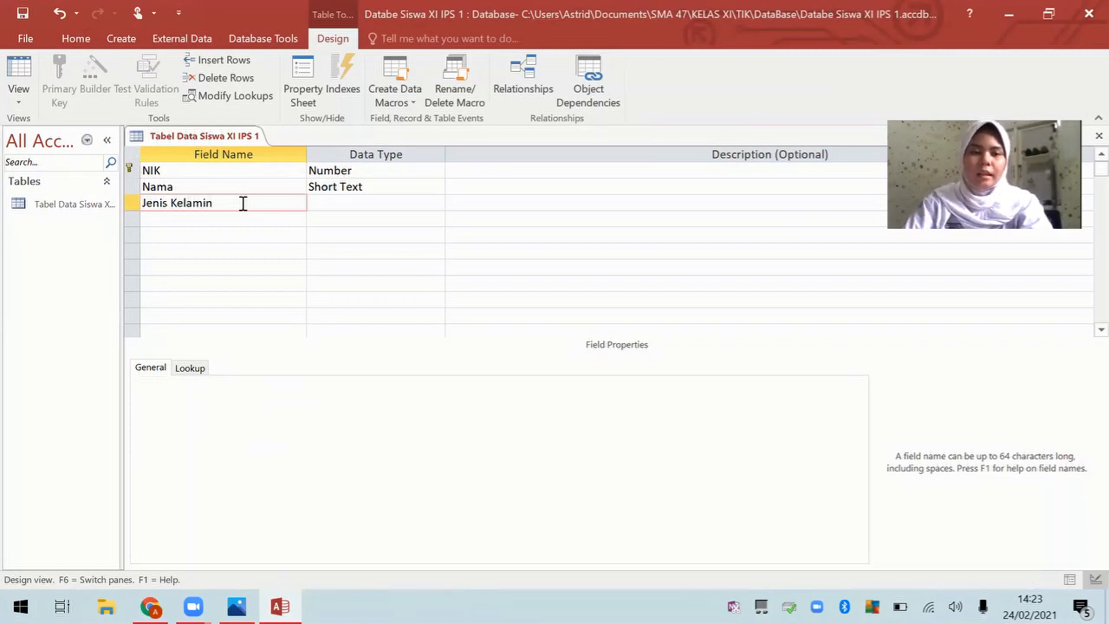
click(334, 205)
click(436, 203)
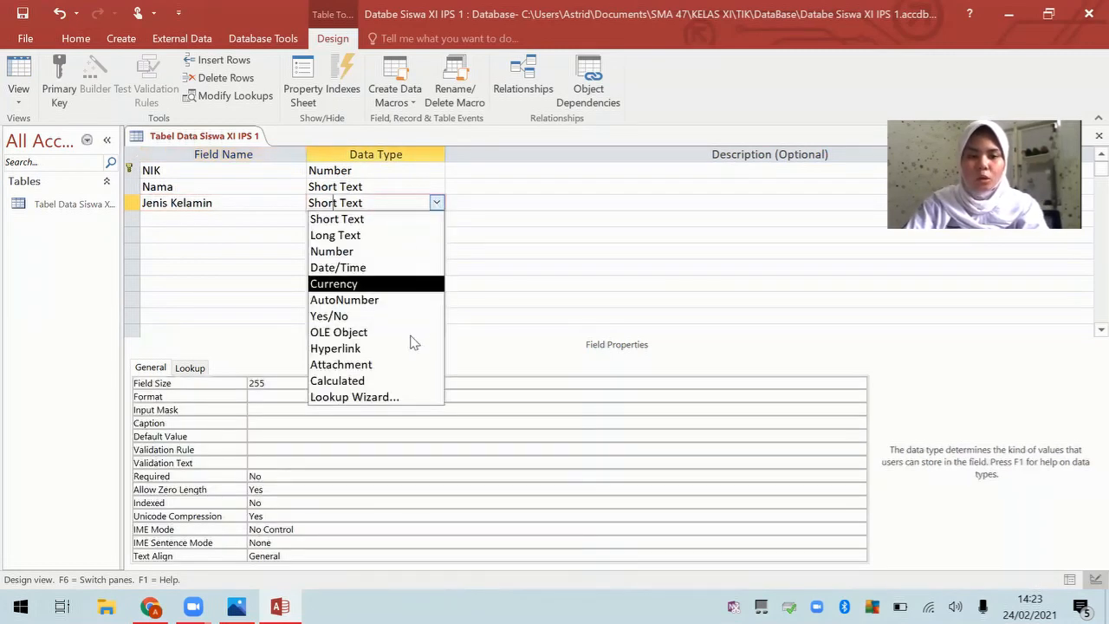
Step: Start the Lookup Wizard with typed-in values and enter Laki - Laki as the first value
click(359, 398)
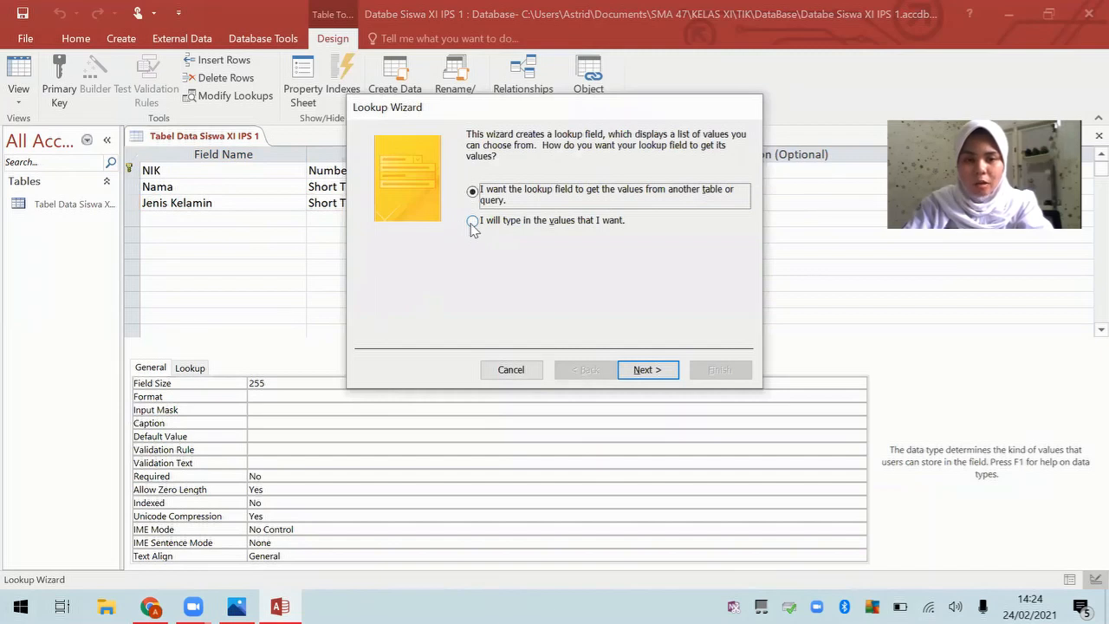
click(473, 222)
click(654, 369)
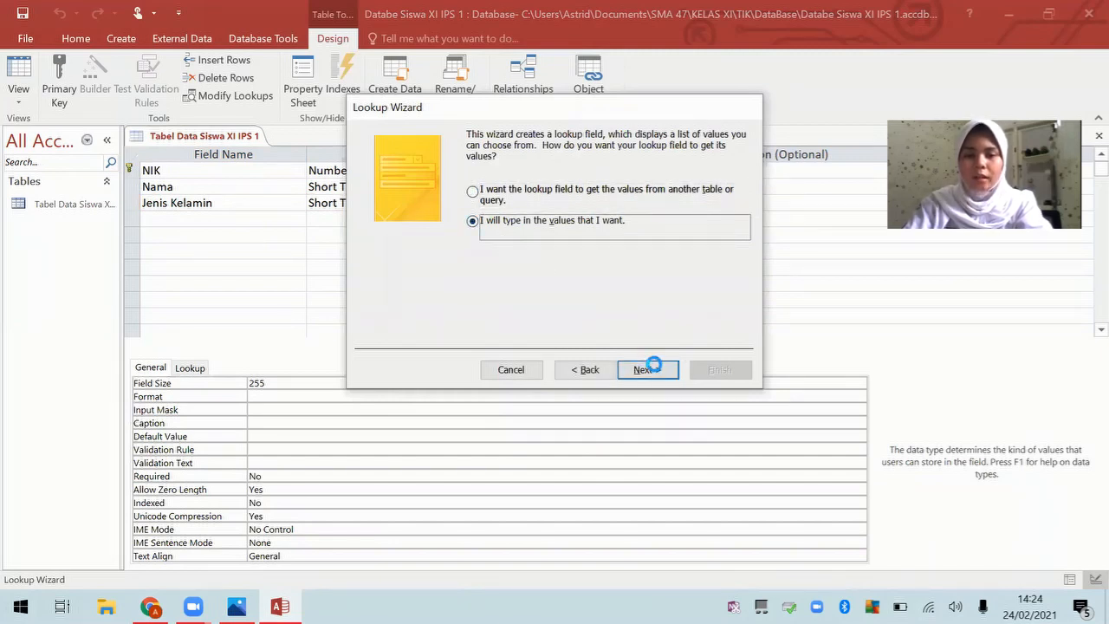
click(430, 238)
key(Caps_Lock)
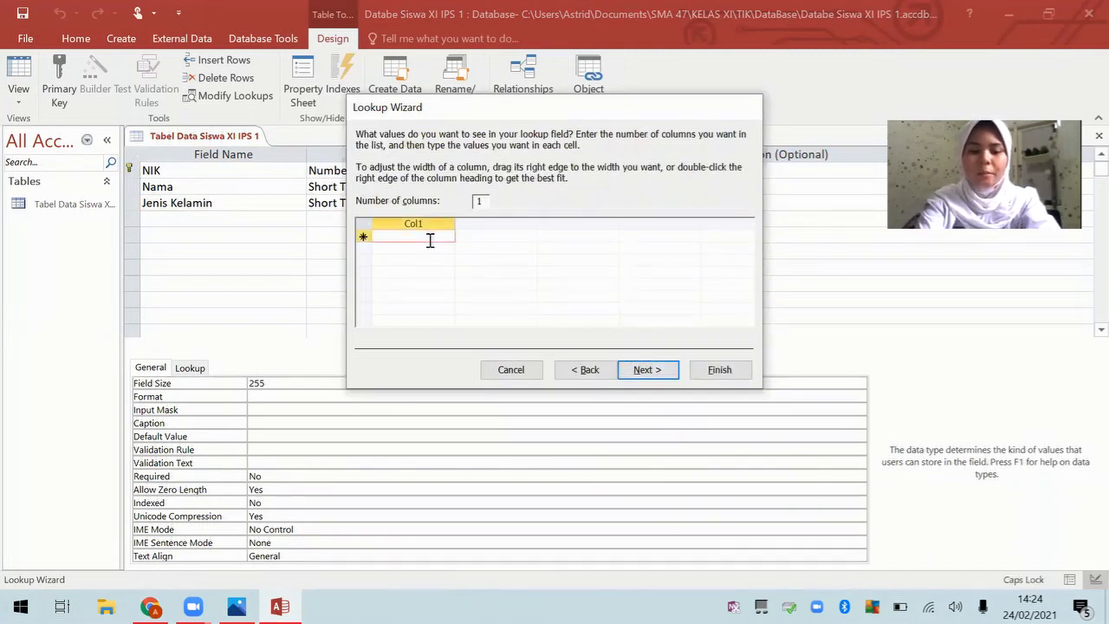
text(L)
key(Caps_Lock)
text(aki -)
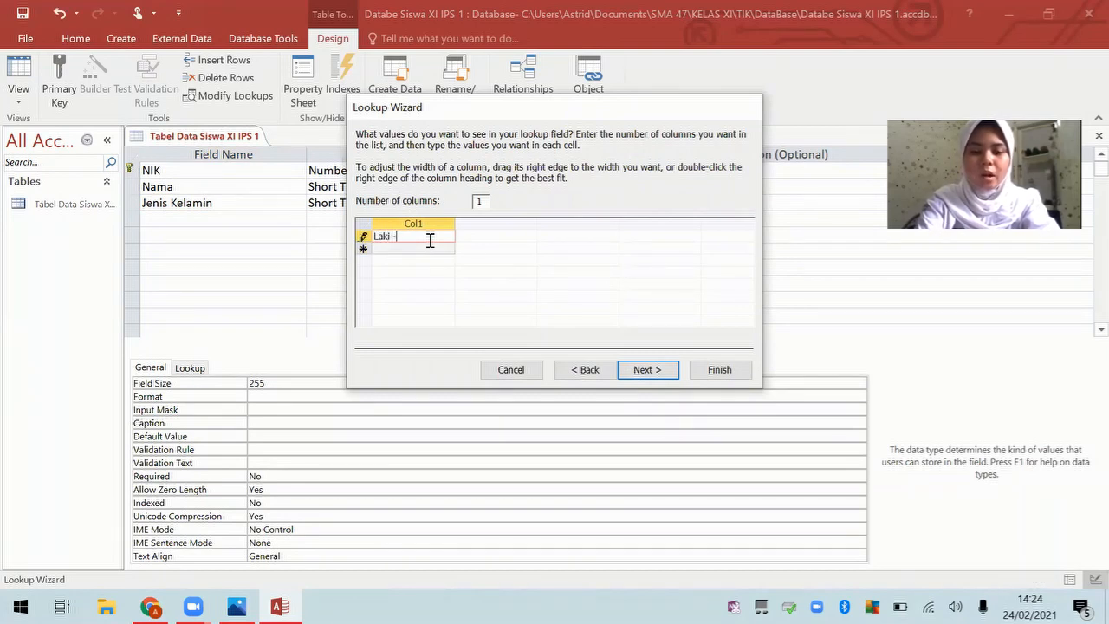
key(Caps_Lock)
text(L)
key(Caps_Lock)
text(aki)
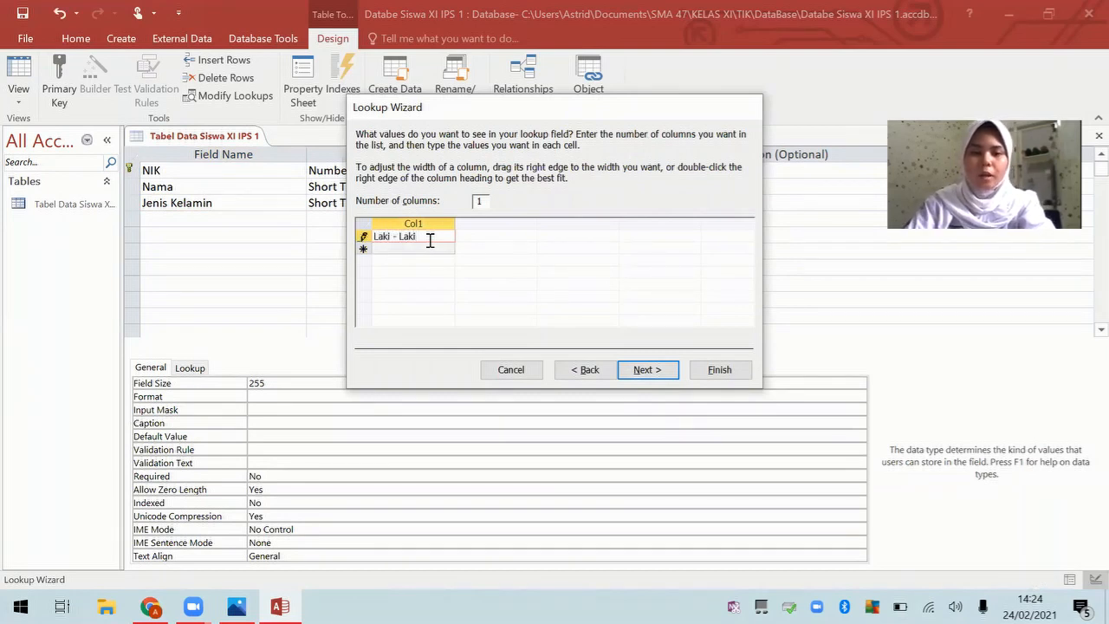
Step: Add Perempuan as the second lookup value and finish the wizard
click(430, 249)
key(Caps_Lock)
text(P)
key(Caps_Lock)
text(er)
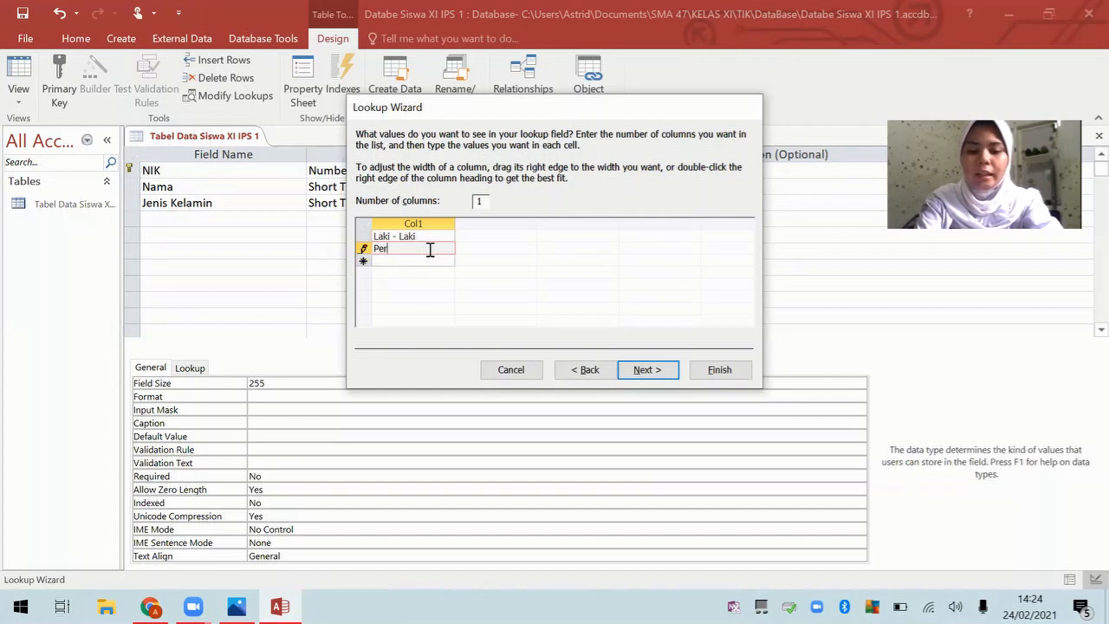
text(emp)
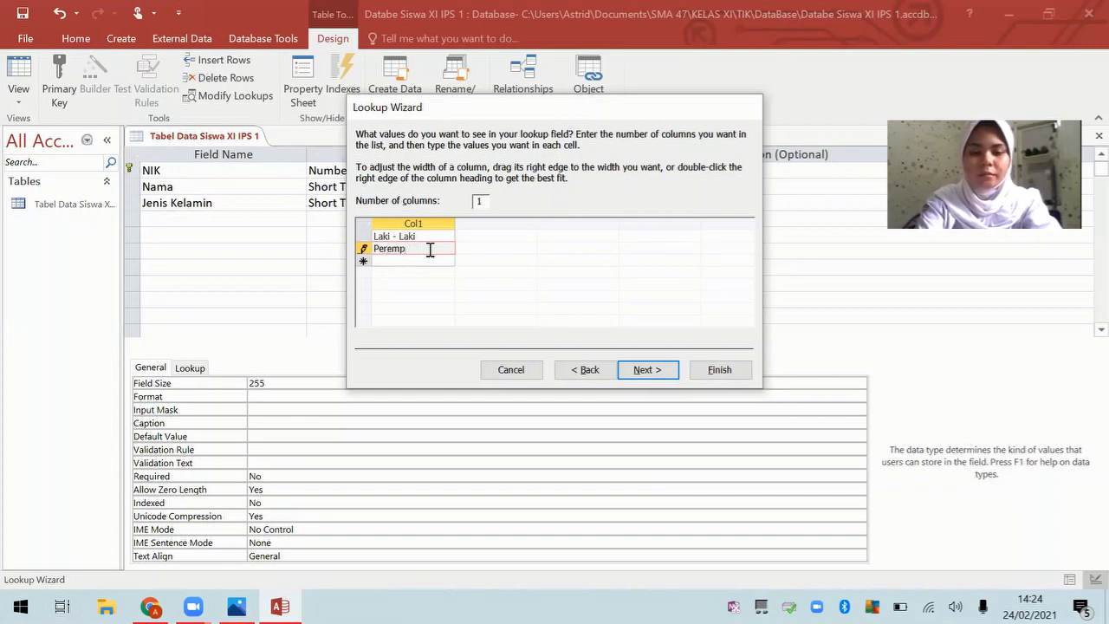
text(uan)
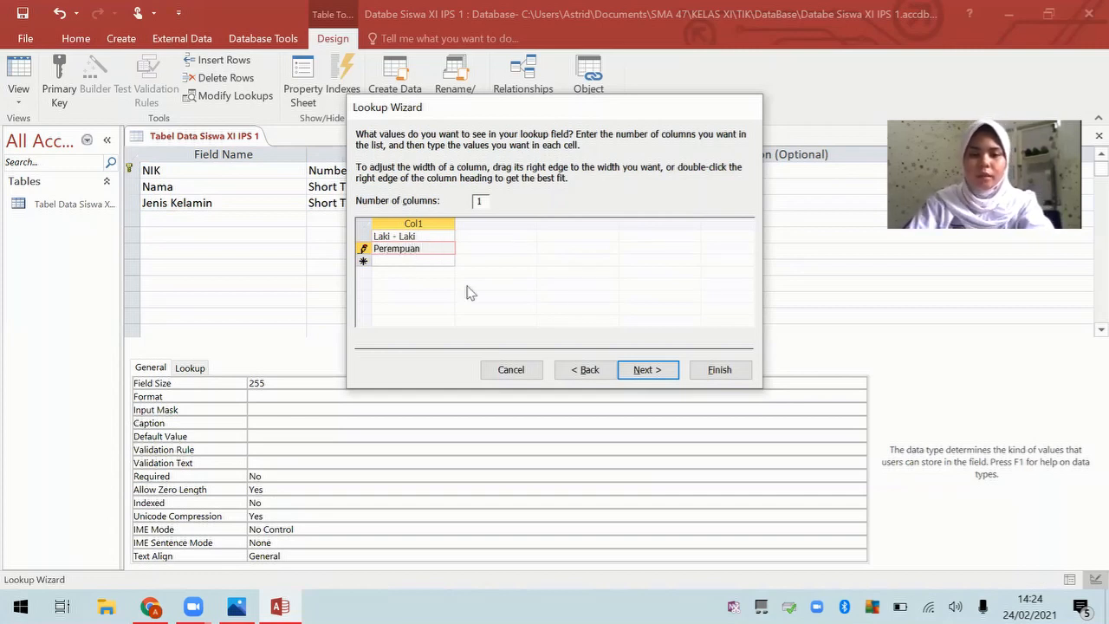
click(646, 371)
click(706, 371)
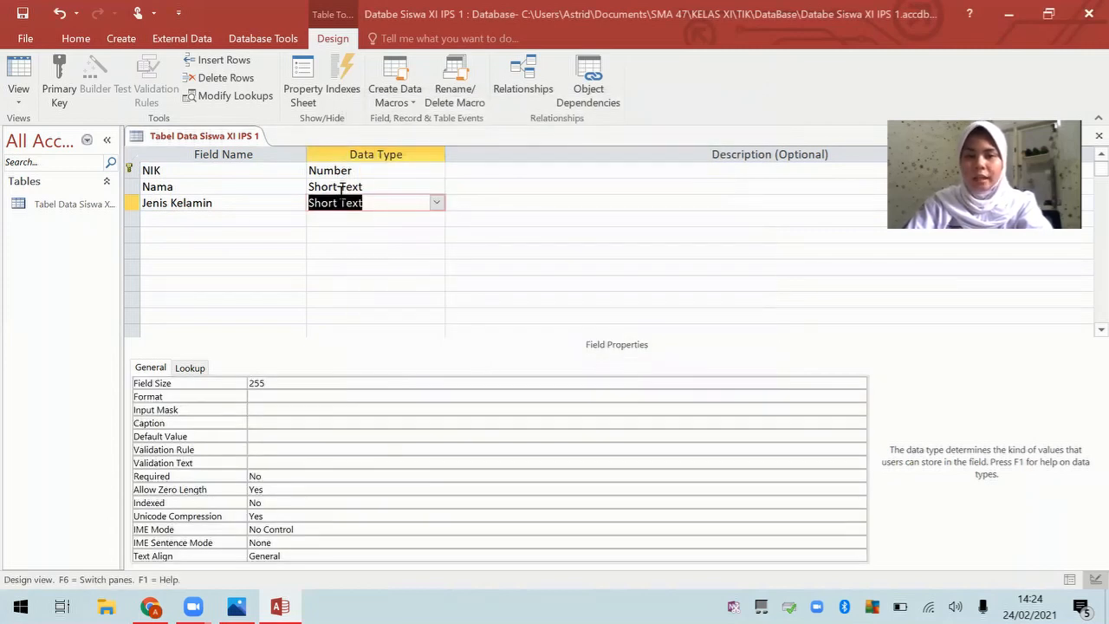
Step: Add an Alamat field with the Long Text data type
click(261, 221)
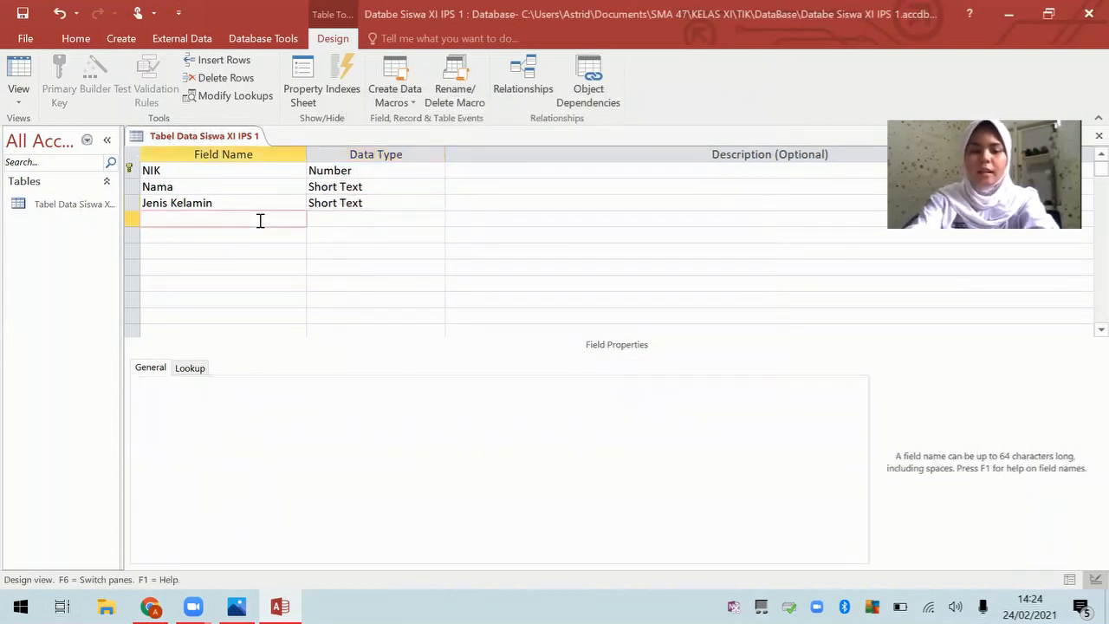
text(Alamat)
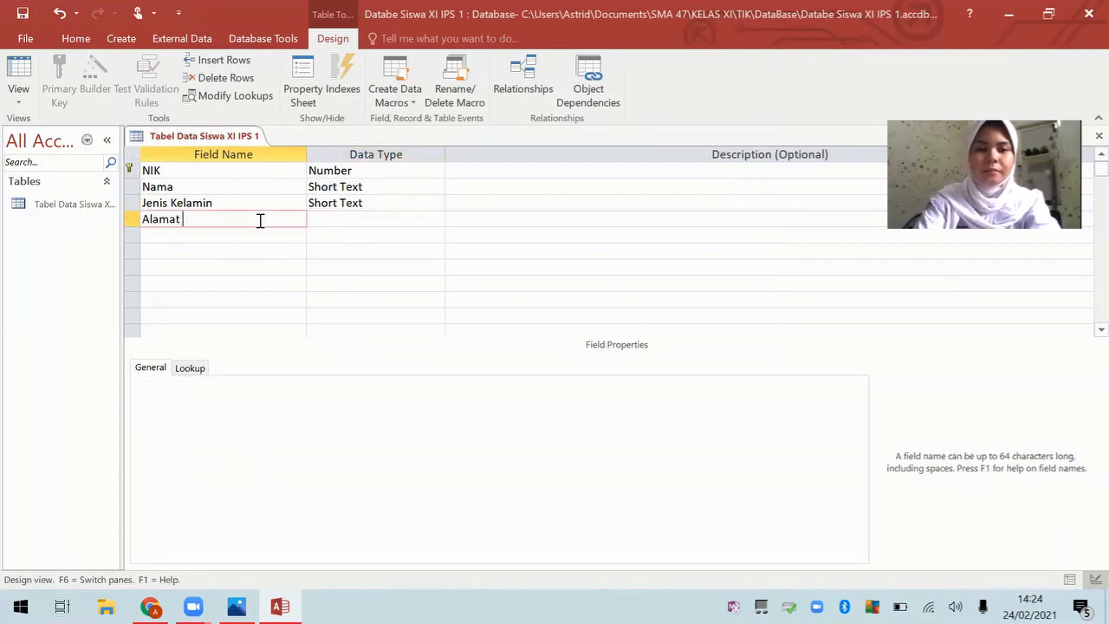
click(376, 219)
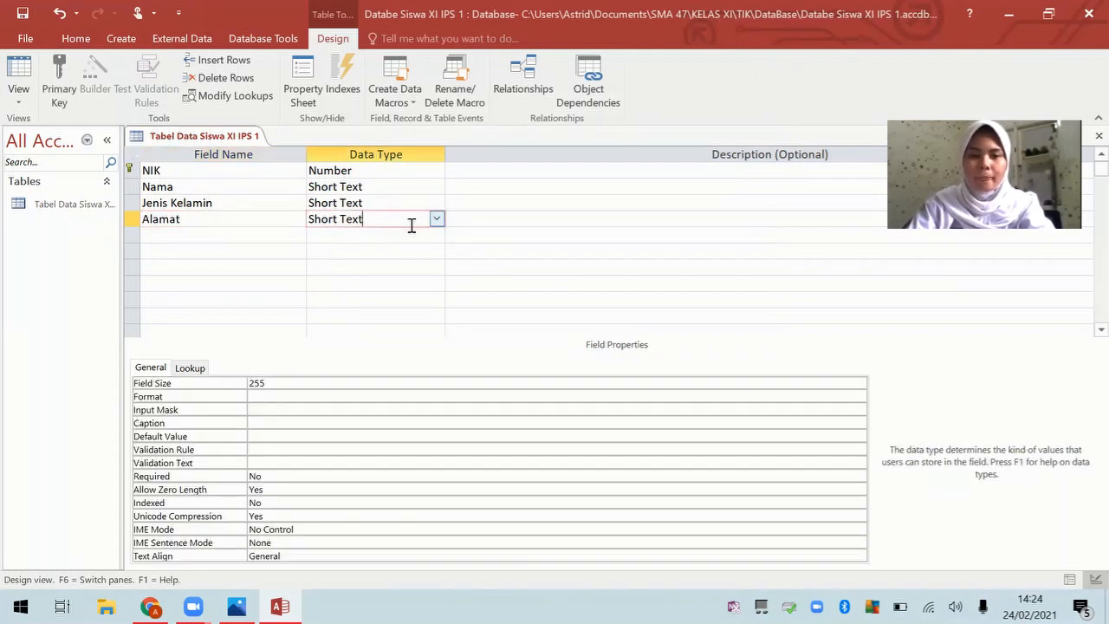
click(437, 219)
click(420, 252)
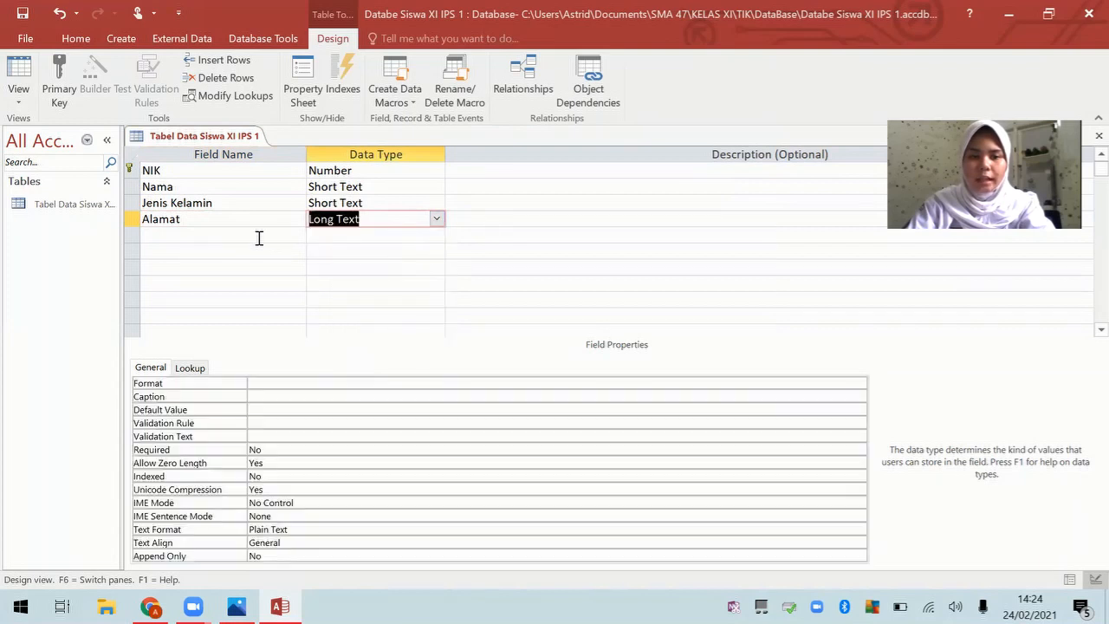
Step: Add a No HP field as Short Text with field size 12
click(253, 234)
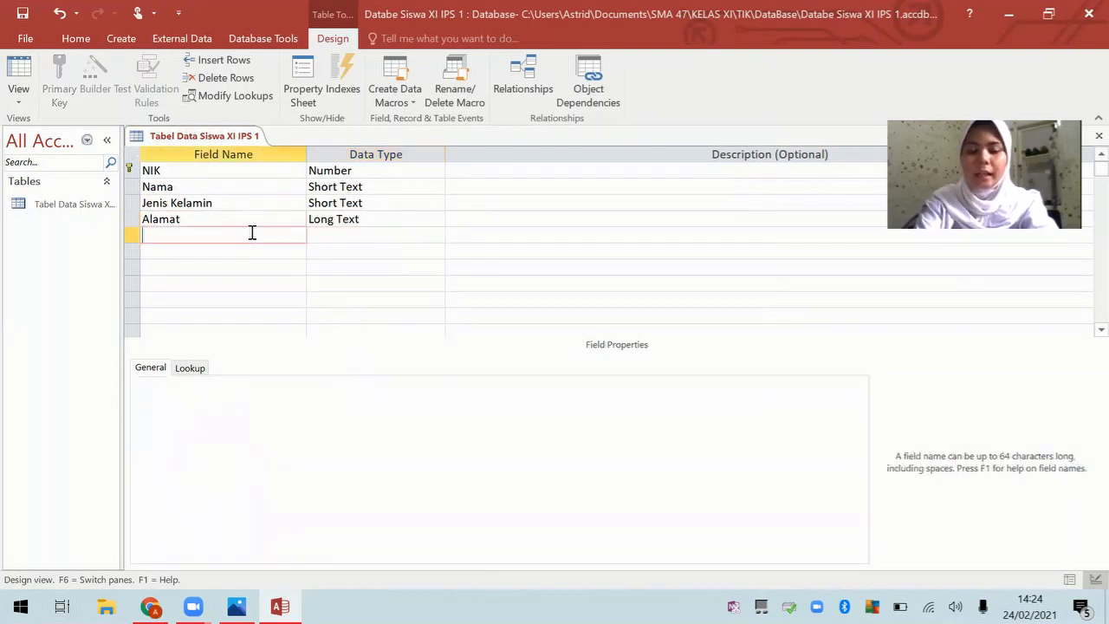
text(N)
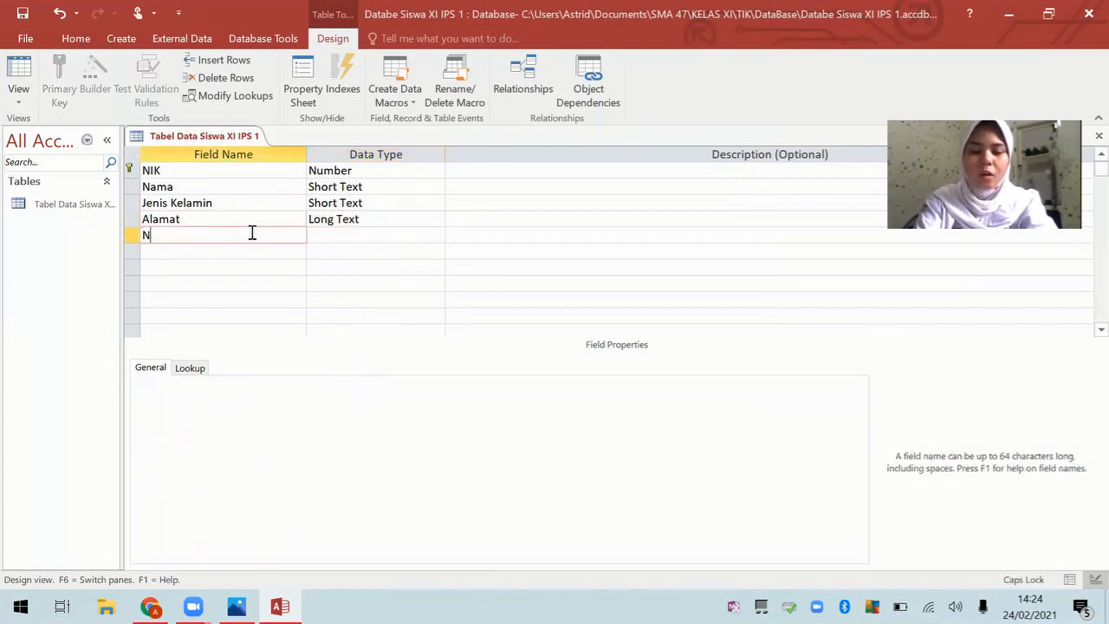
text(o HP)
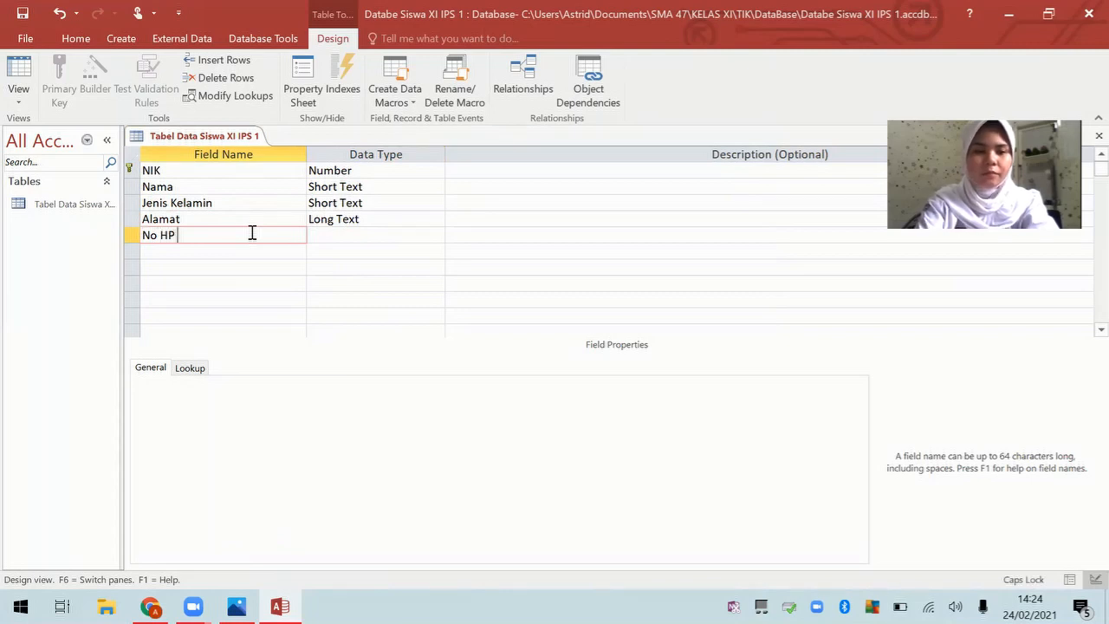
click(326, 235)
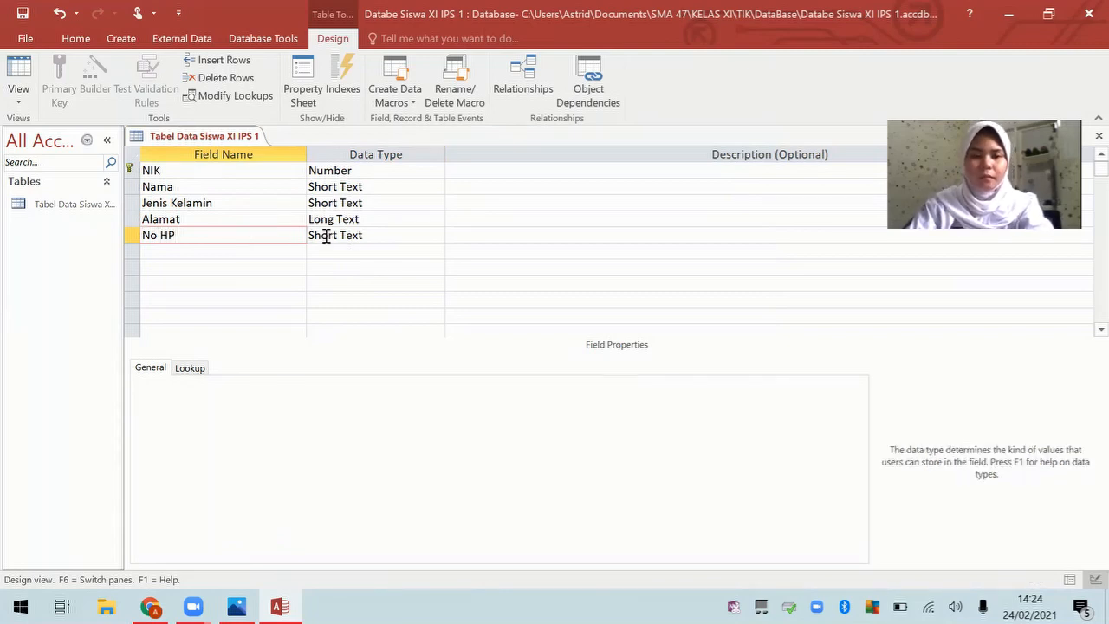
click(436, 235)
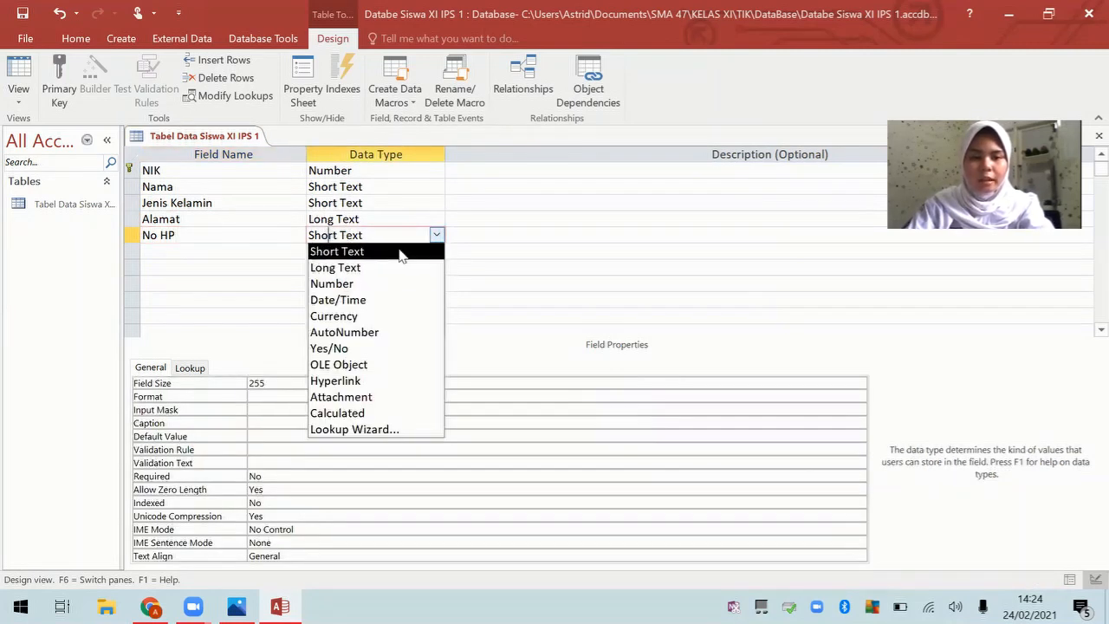
click(390, 252)
click(295, 384)
double_click(259, 383)
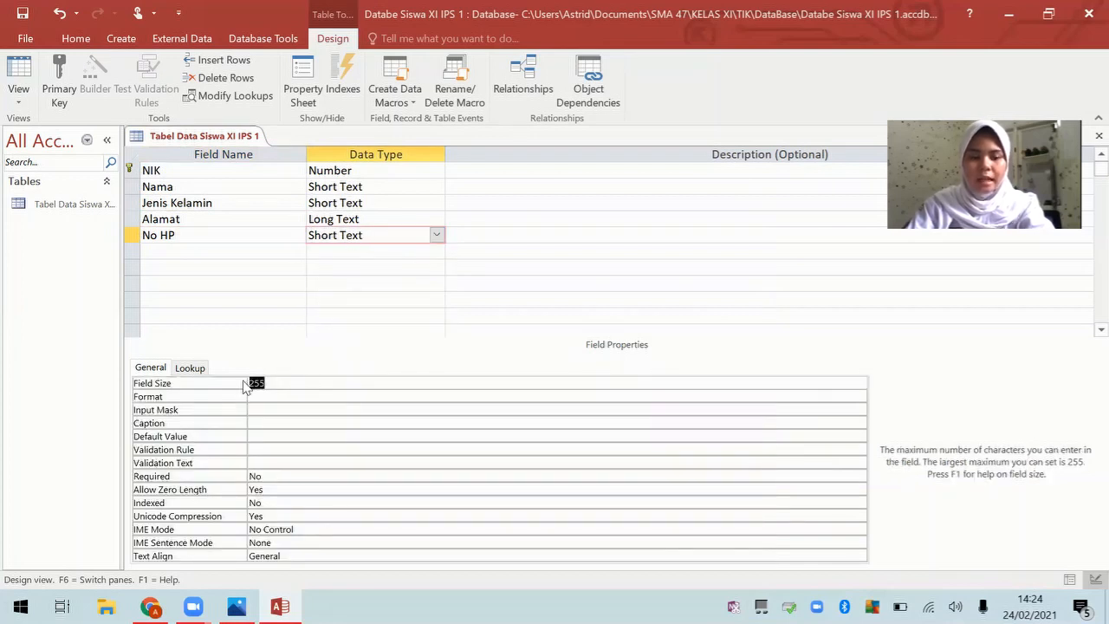
text(12)
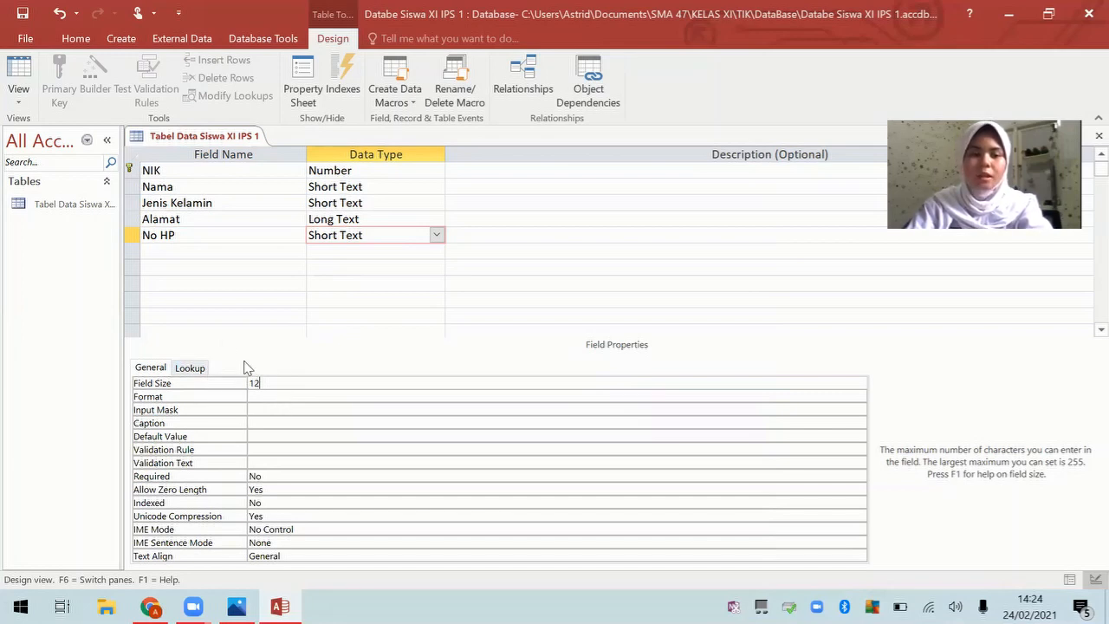
click(175, 256)
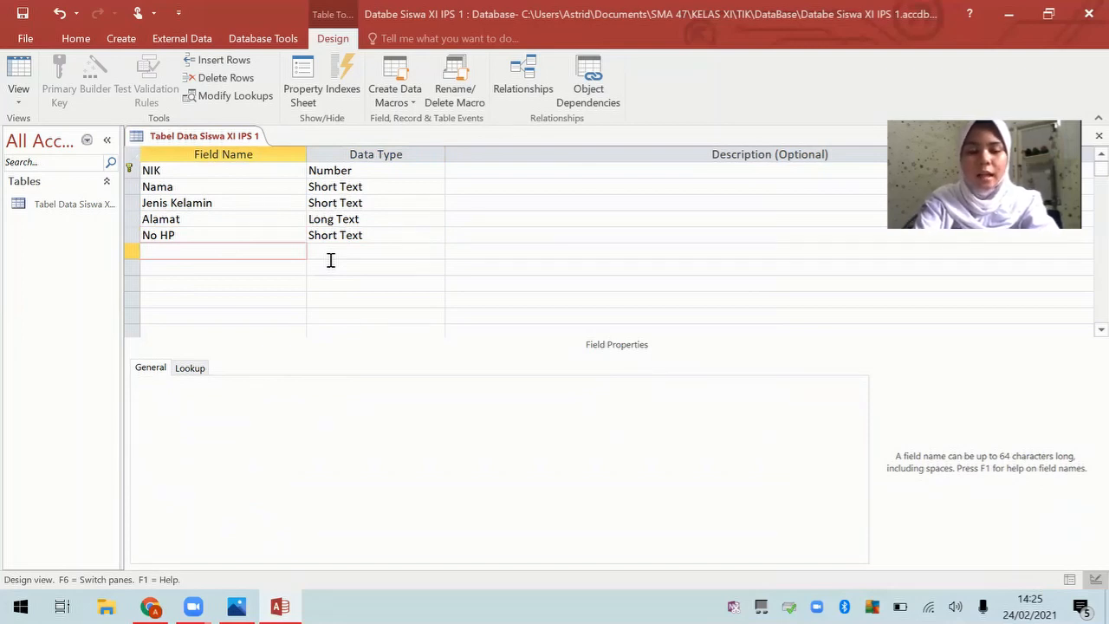
Step: Add a Foto field with the Attachment data type
key(Caps_Lock)
text(F)
key(Caps_Lock)
text(oto)
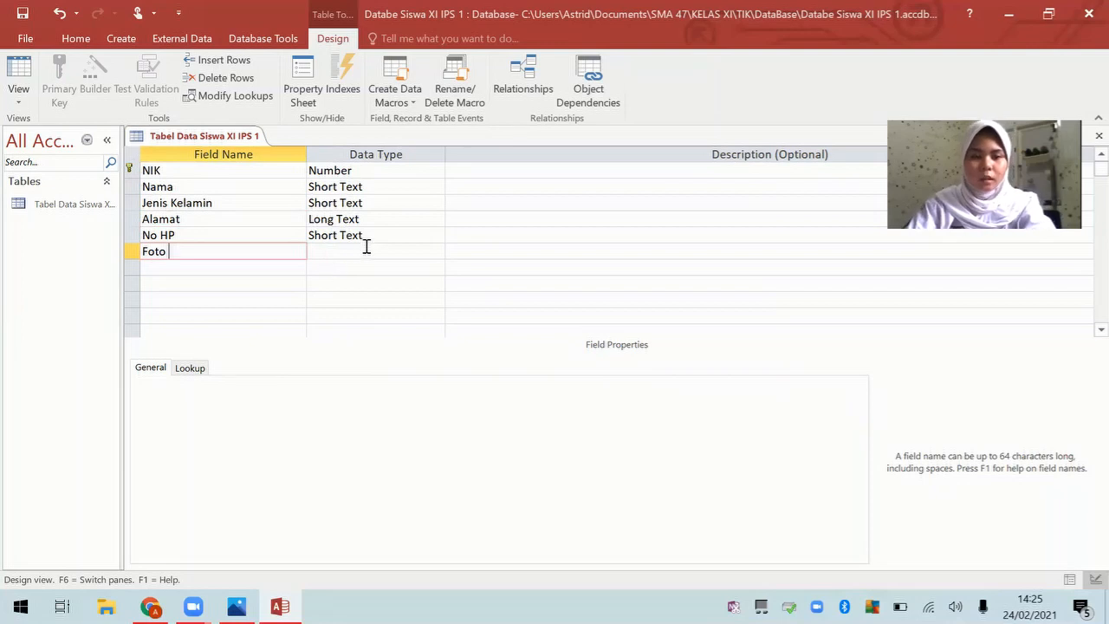
click(373, 252)
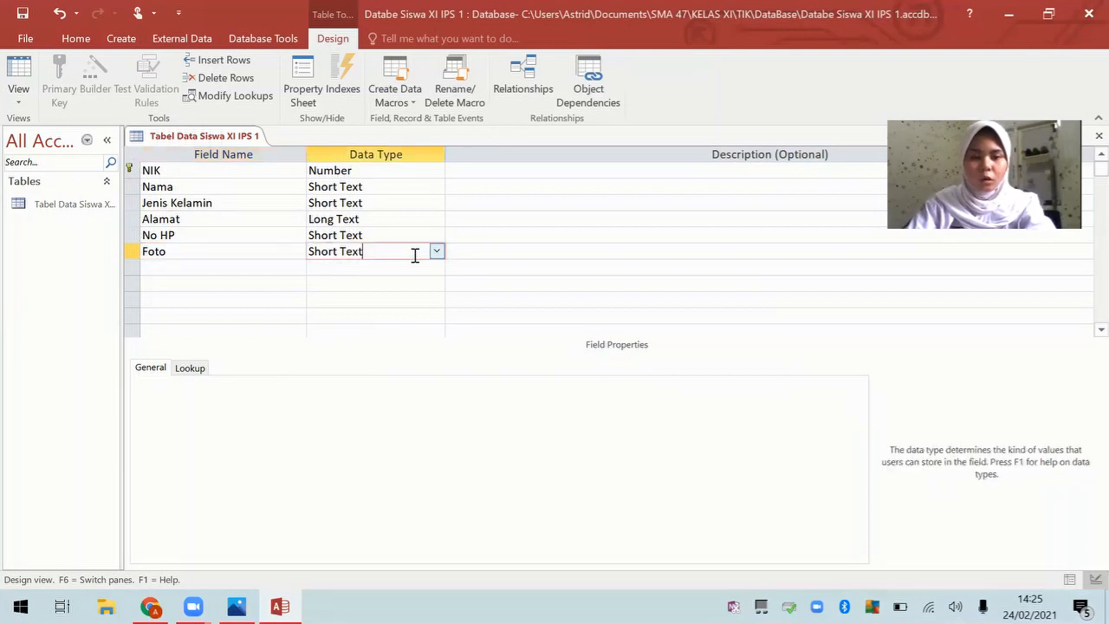
click(437, 251)
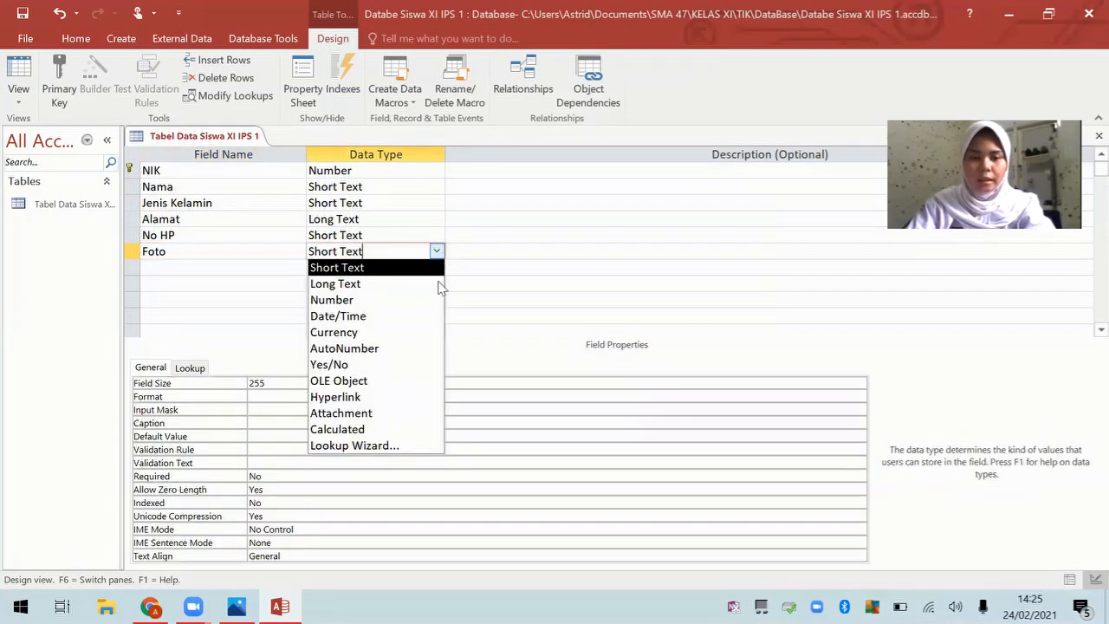
click(426, 414)
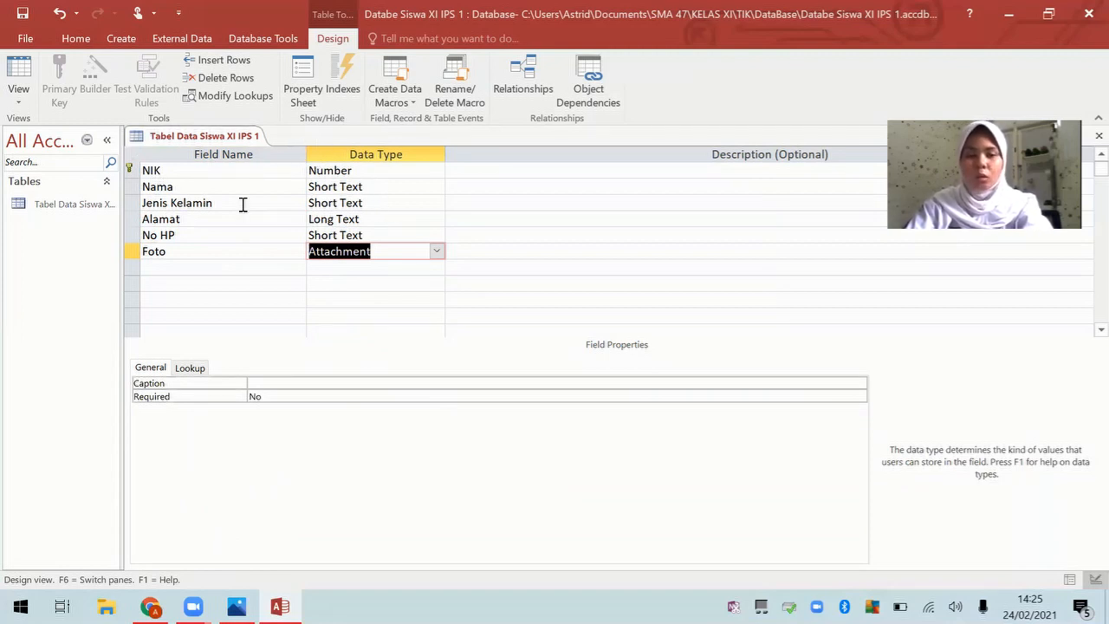
Step: Save the table design from the table tab's menu
right_click(202, 137)
click(216, 142)
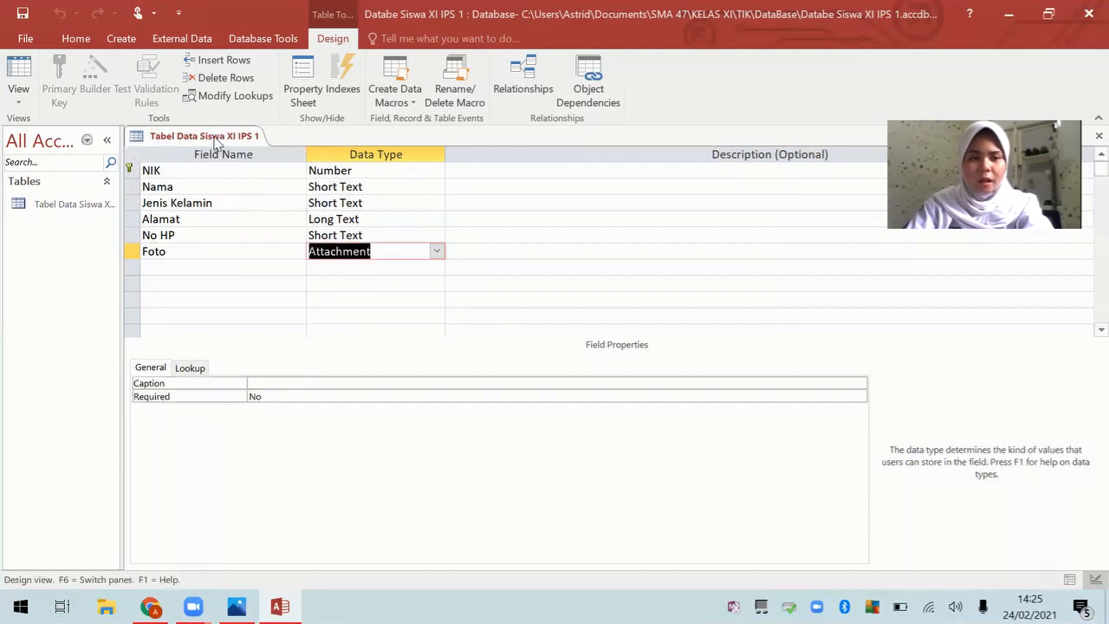
right_click(216, 142)
Step: Close the table and start the Form Wizard with all six fields added
click(234, 167)
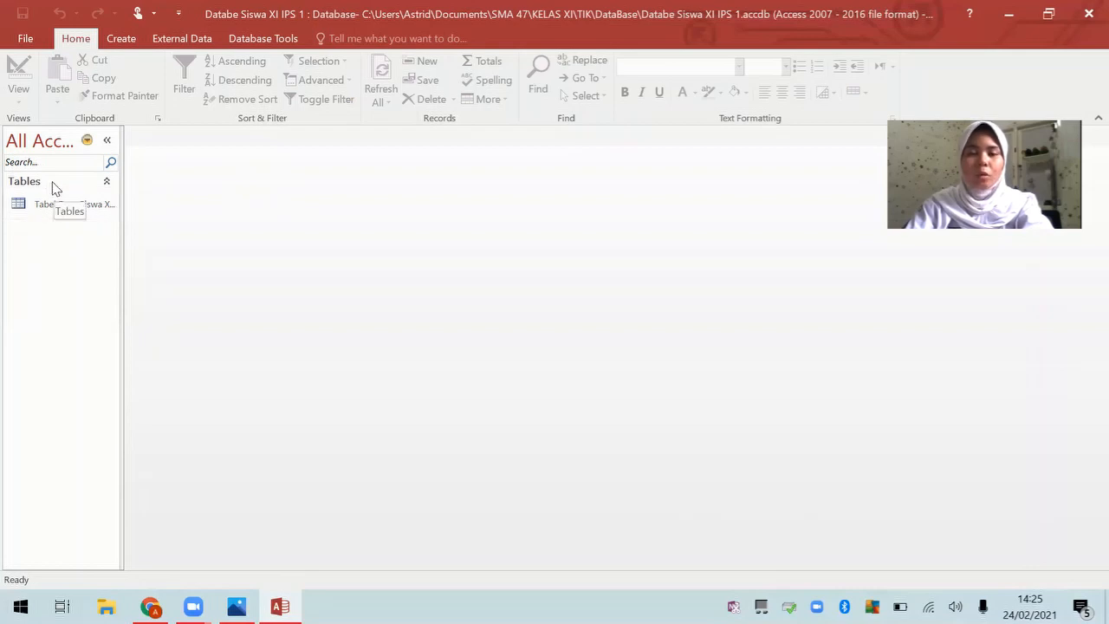
click(123, 40)
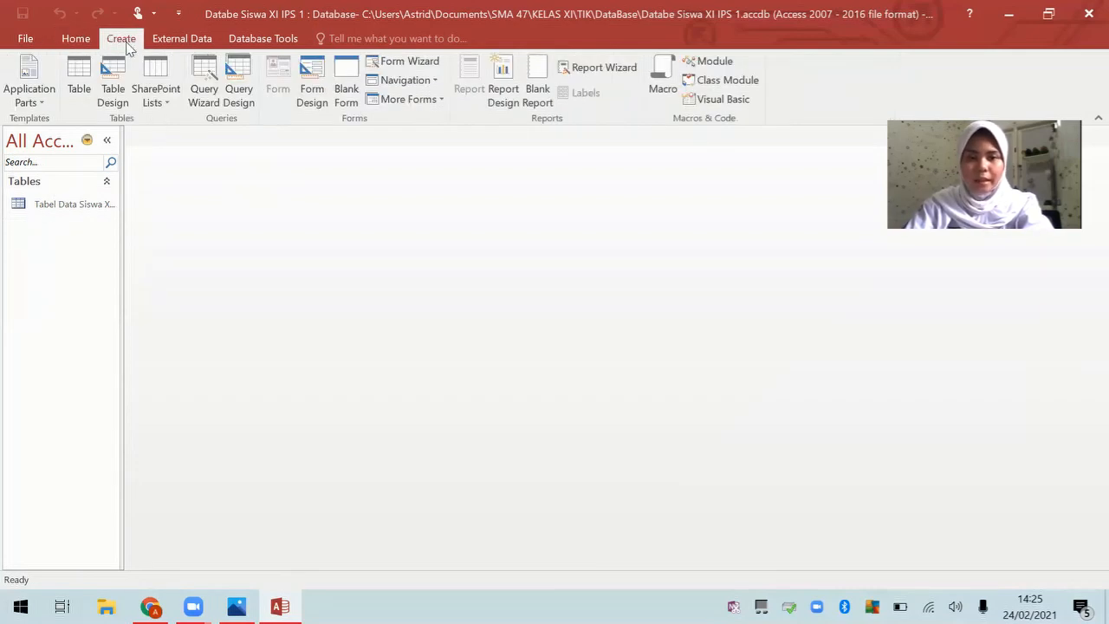
click(404, 64)
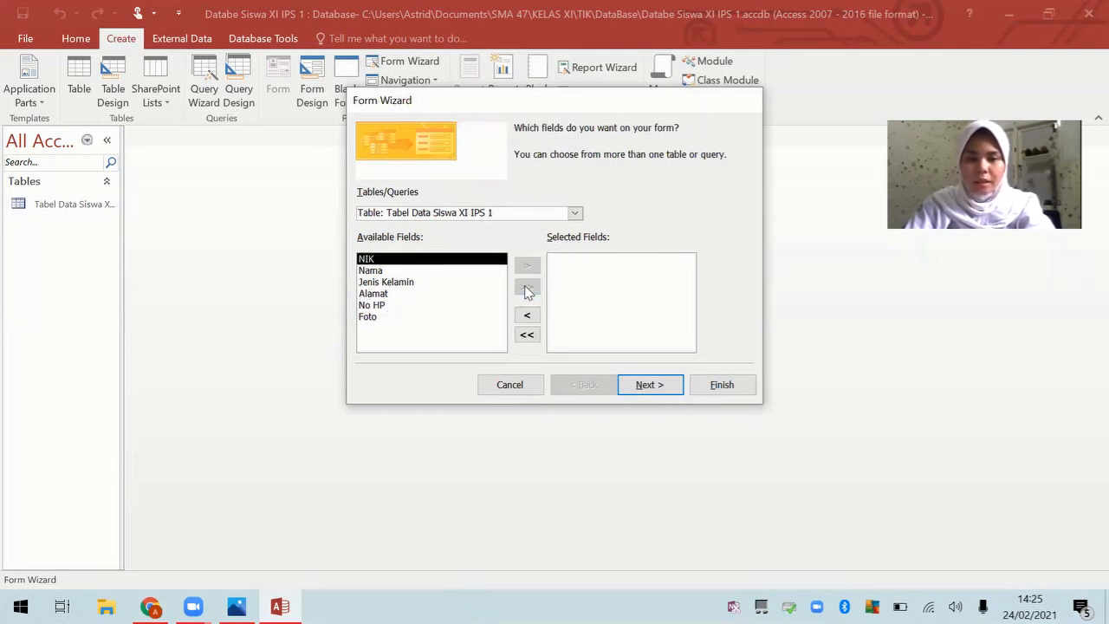
click(527, 288)
Step: Finish the form with a columnar layout titled 'Form Data Siswa XI IPS 1'
click(666, 388)
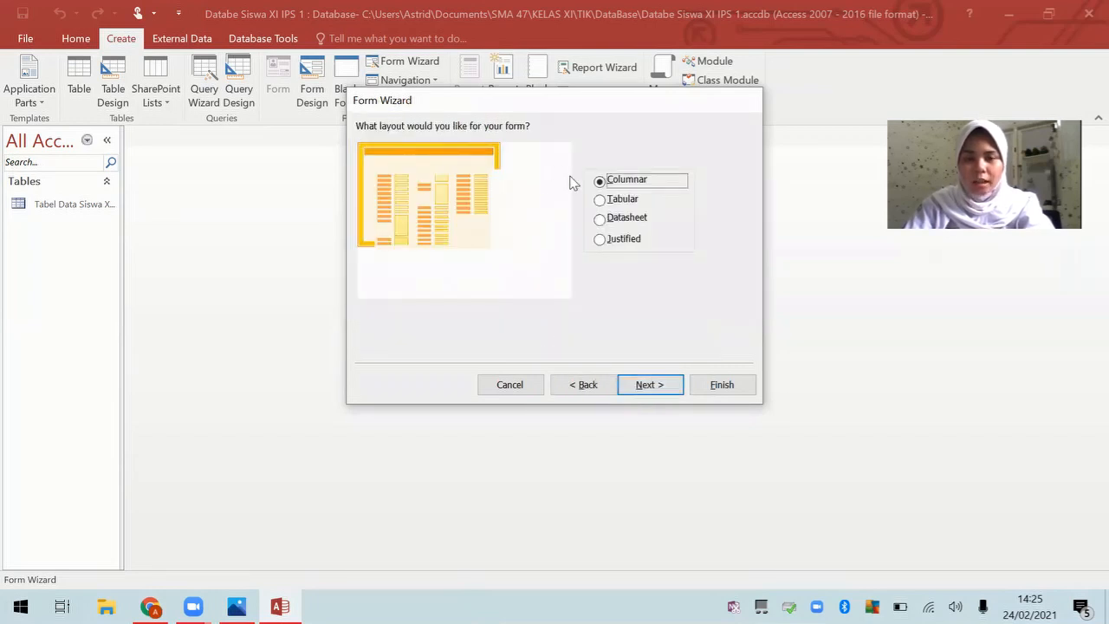
click(651, 384)
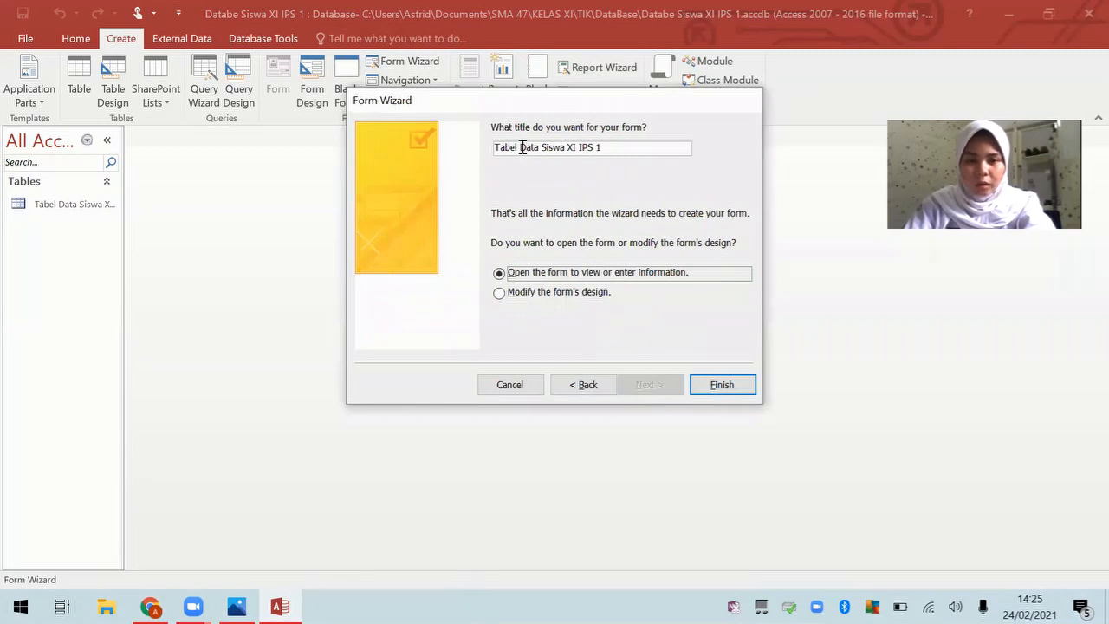
drag(520, 147, 489, 148)
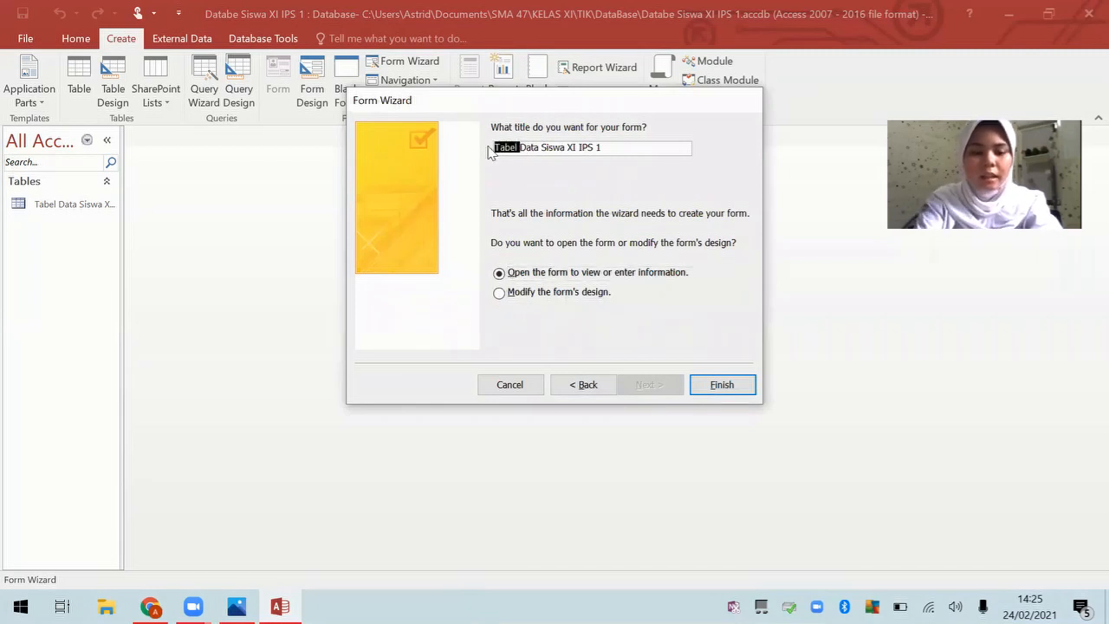
text(Form)
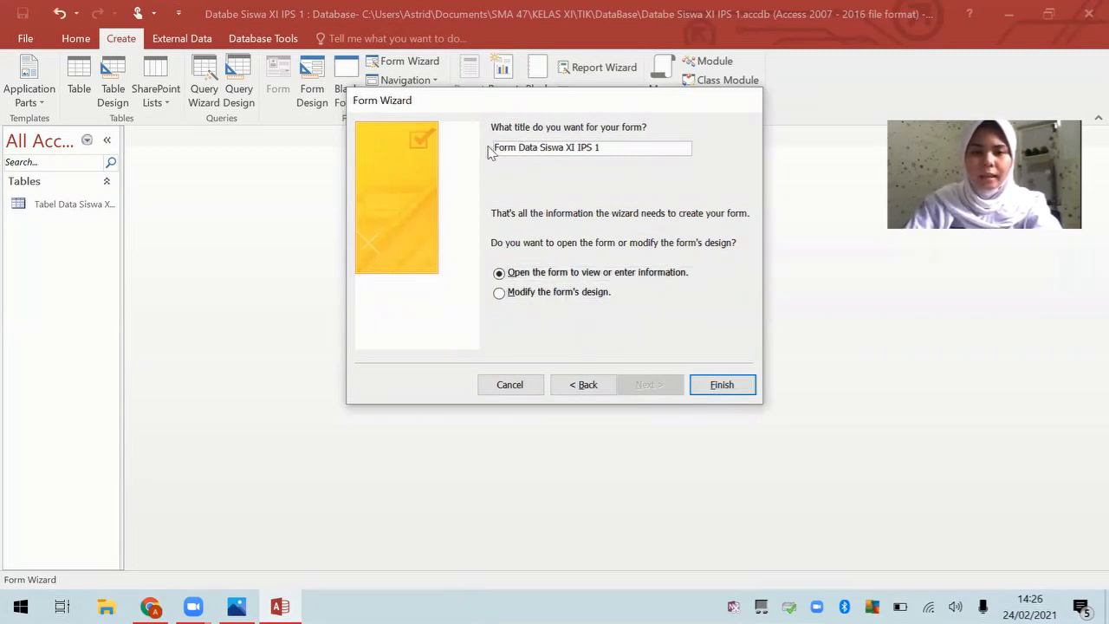
click(721, 382)
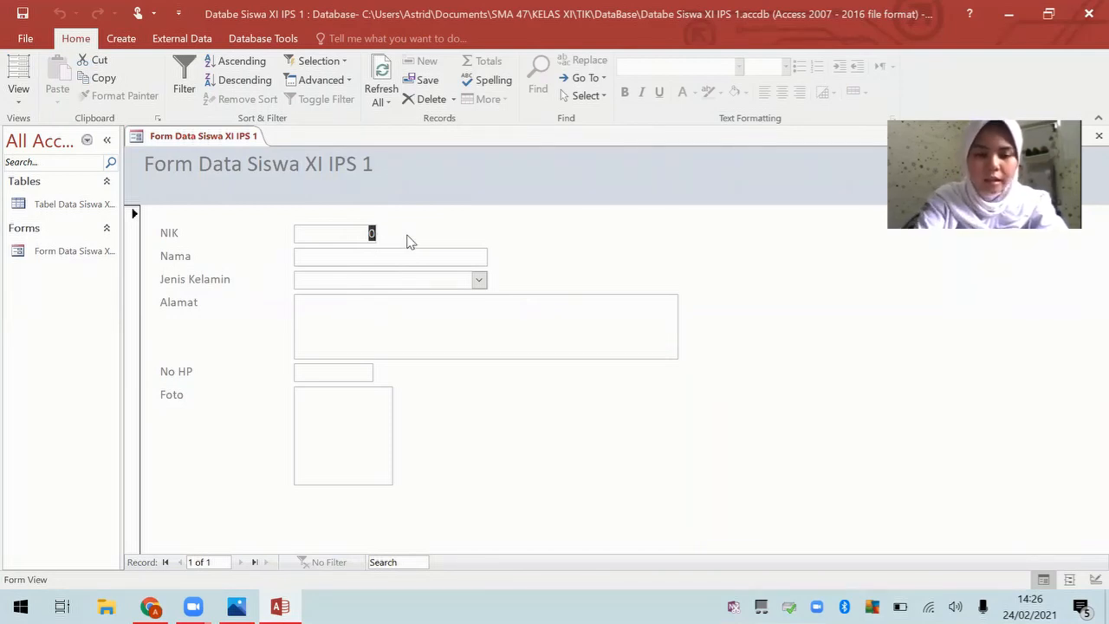
Step: Enter the student's ID number and full name in the first record
text(169)
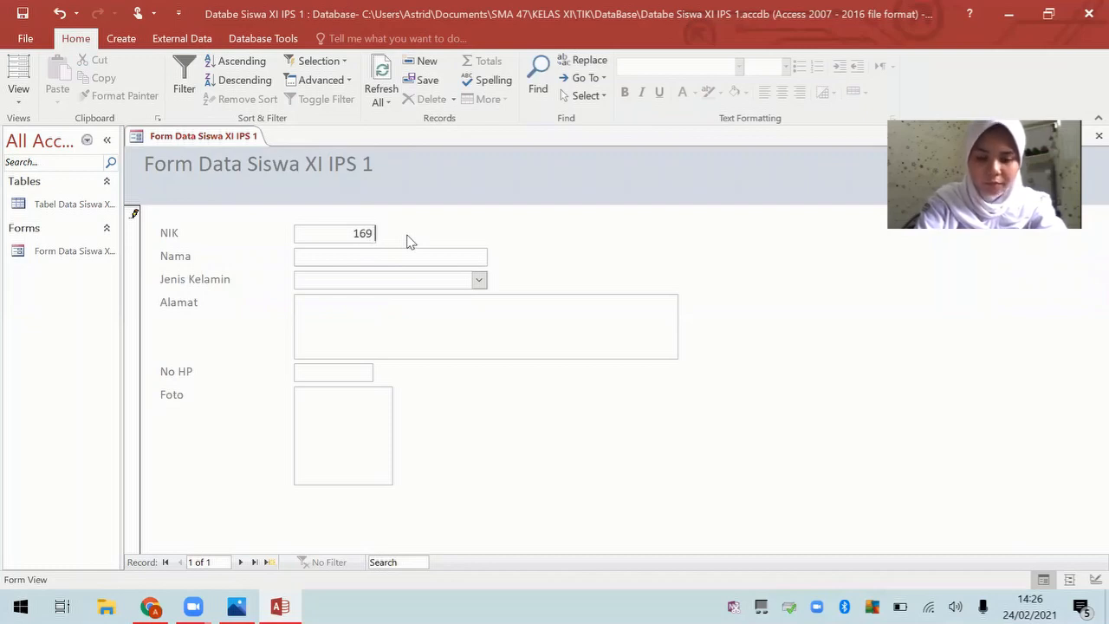
text(08)
click(421, 258)
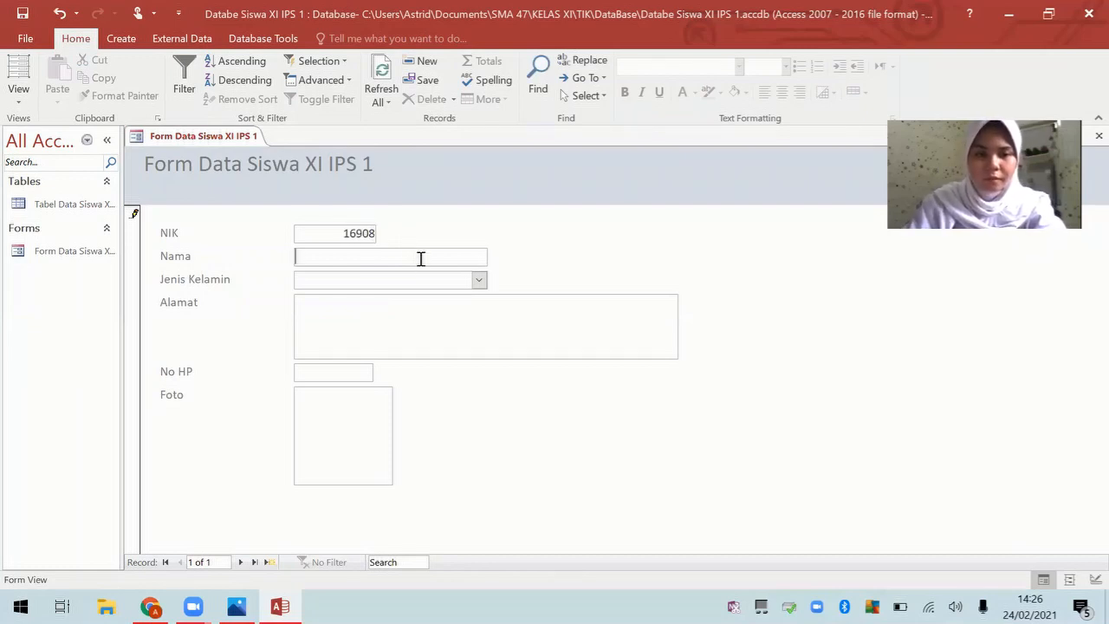
key(Caps_Lock)
key(Caps_Lock)
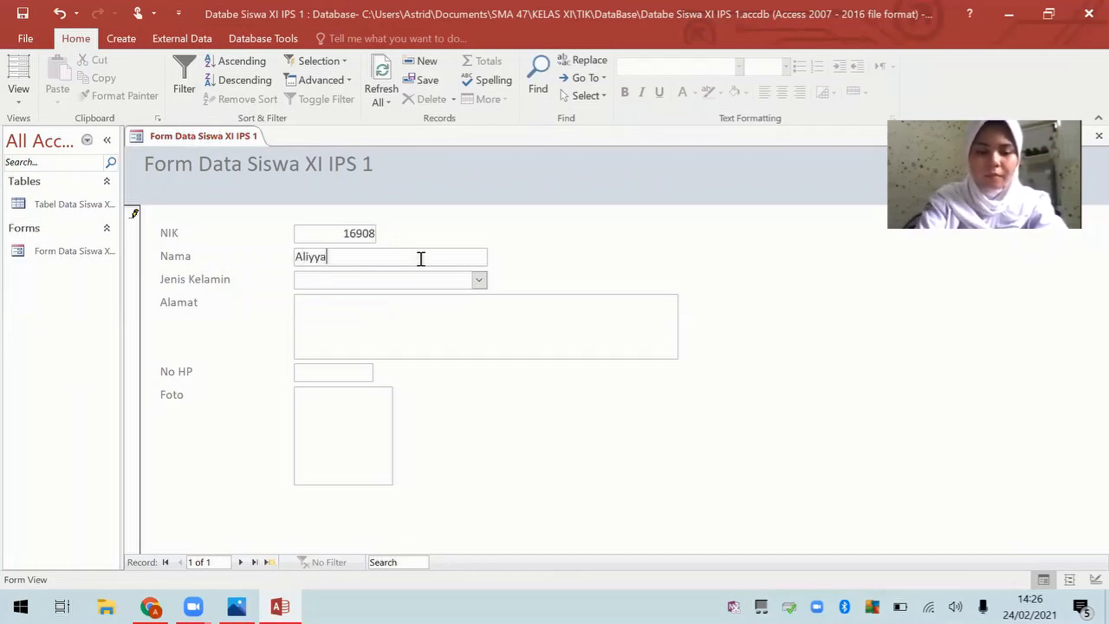
key(Caps_Lock)
key(Caps_Lock)
key(Caps_Lock)
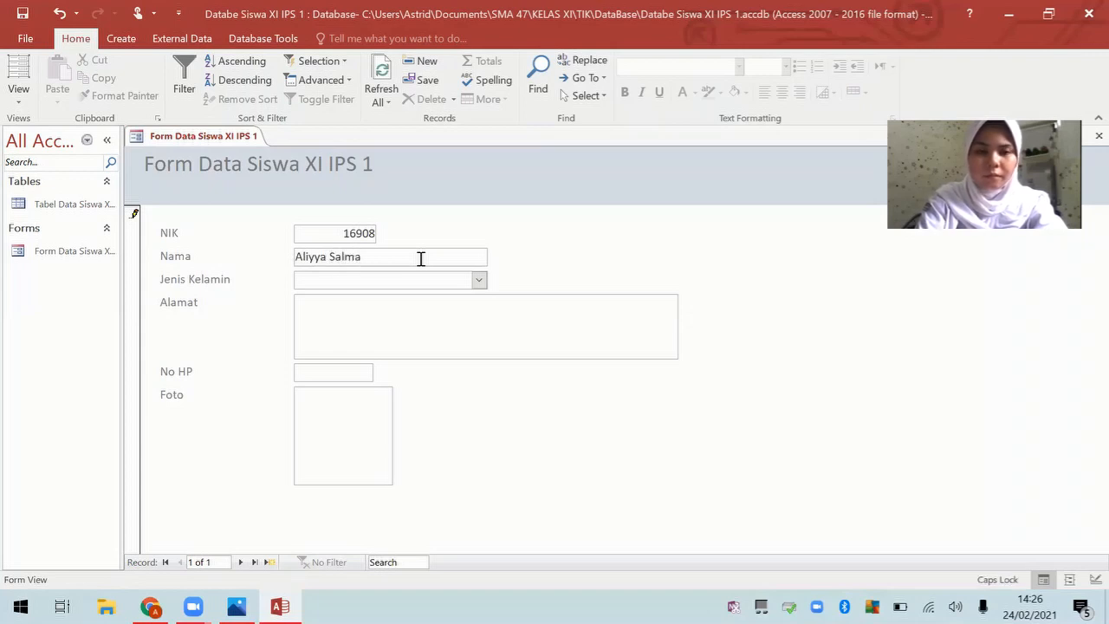
key(Caps_Lock)
key(Caps_Lock)
key(Caps_Lock)
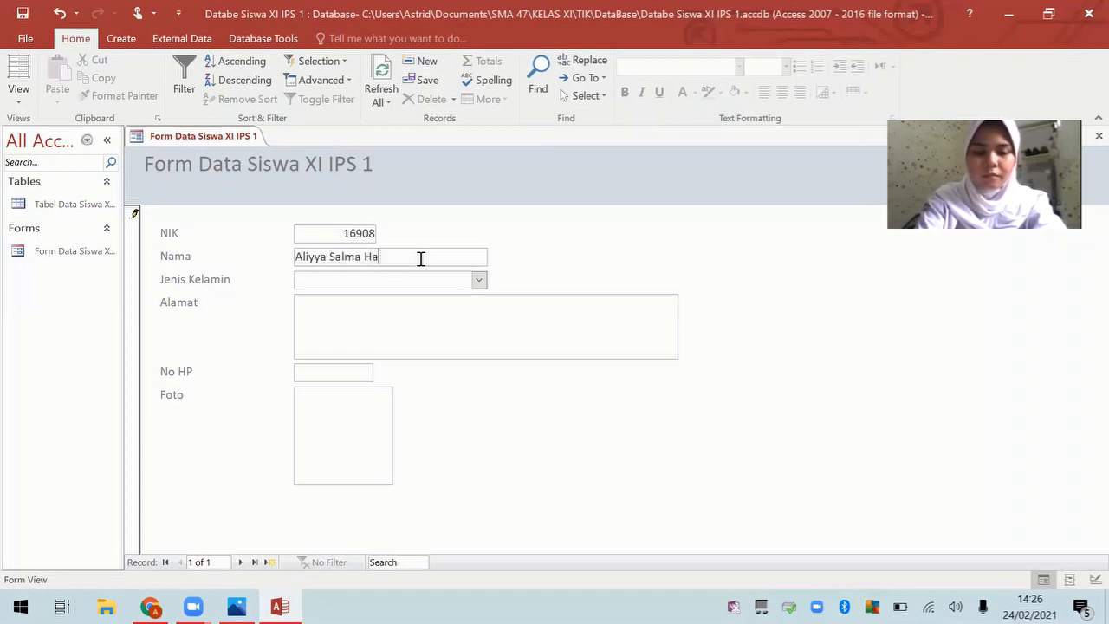
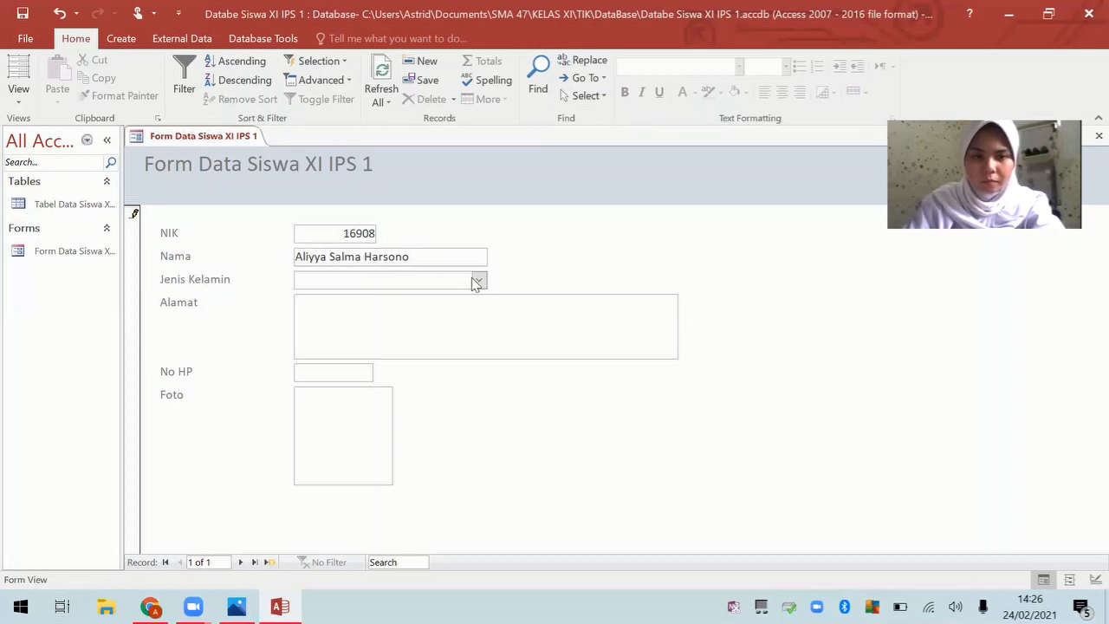
Step: Set Jenis Kelamin to Perempuan and type the student's home address
click(479, 280)
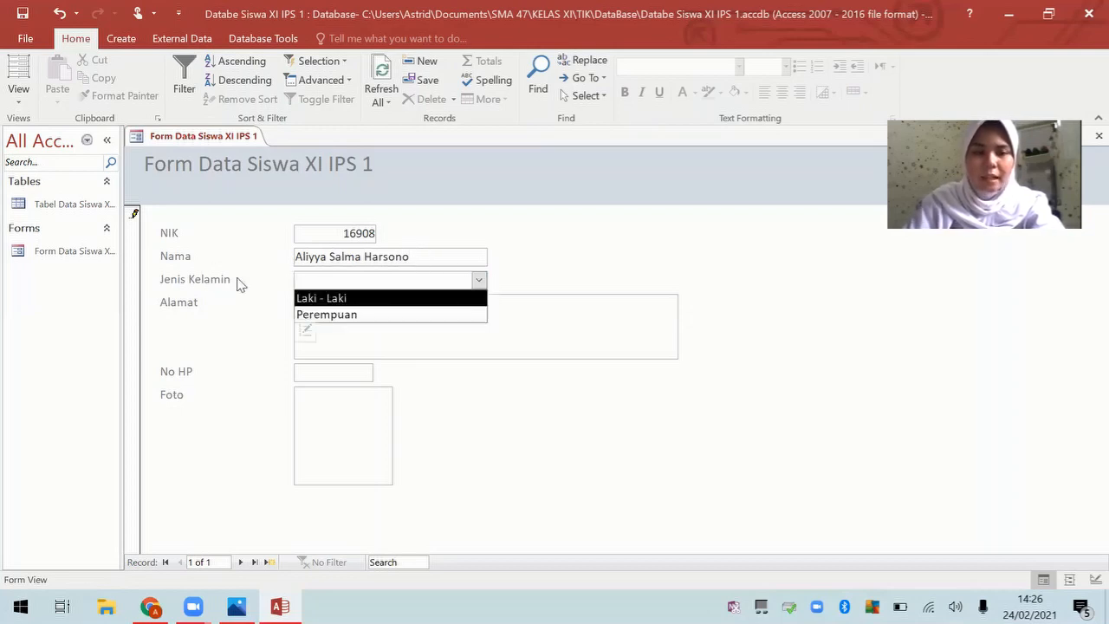
click(357, 314)
click(357, 319)
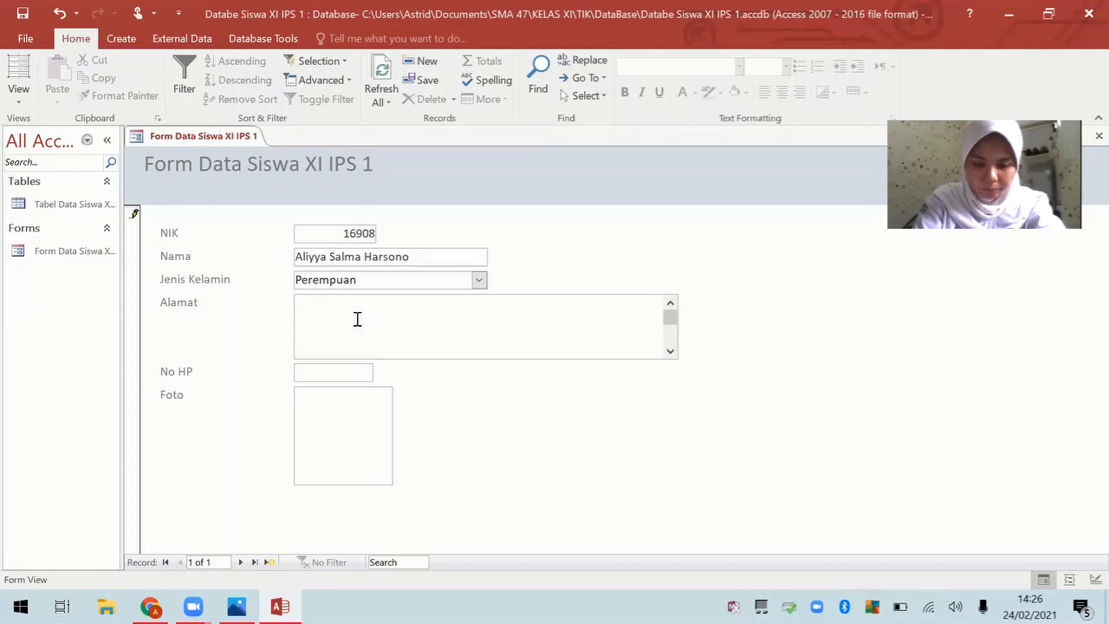
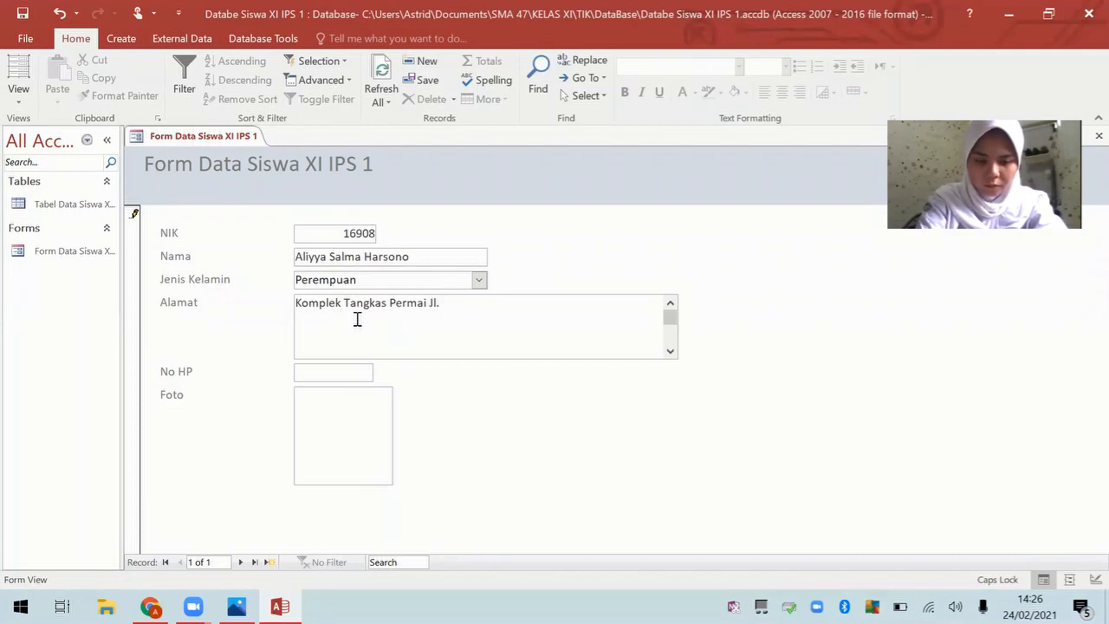
key(Caps_Lock)
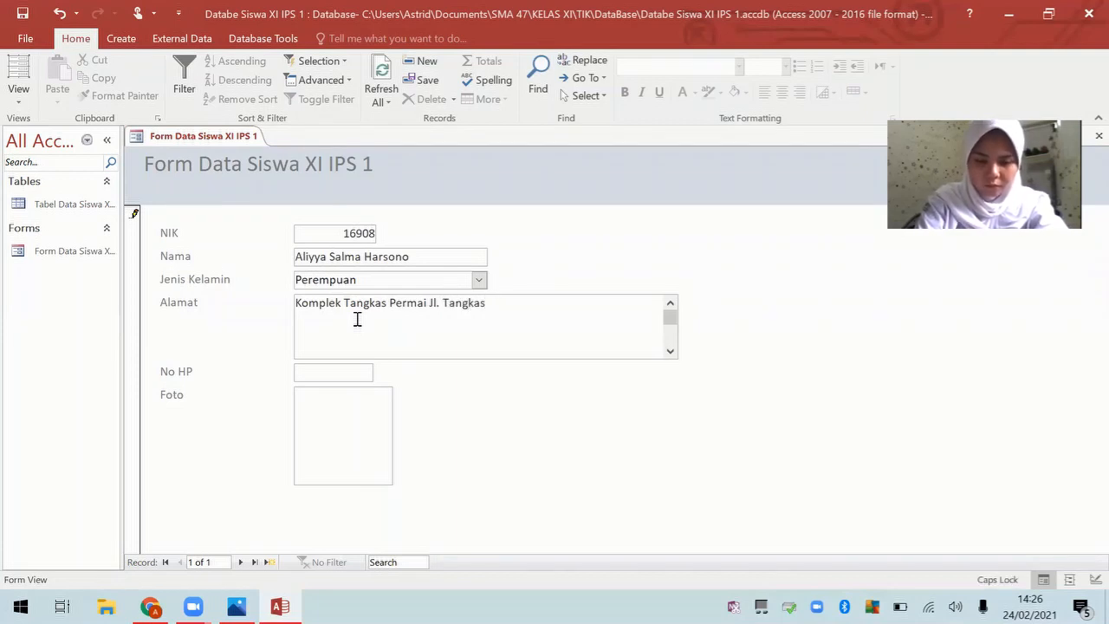
key(Caps_Lock)
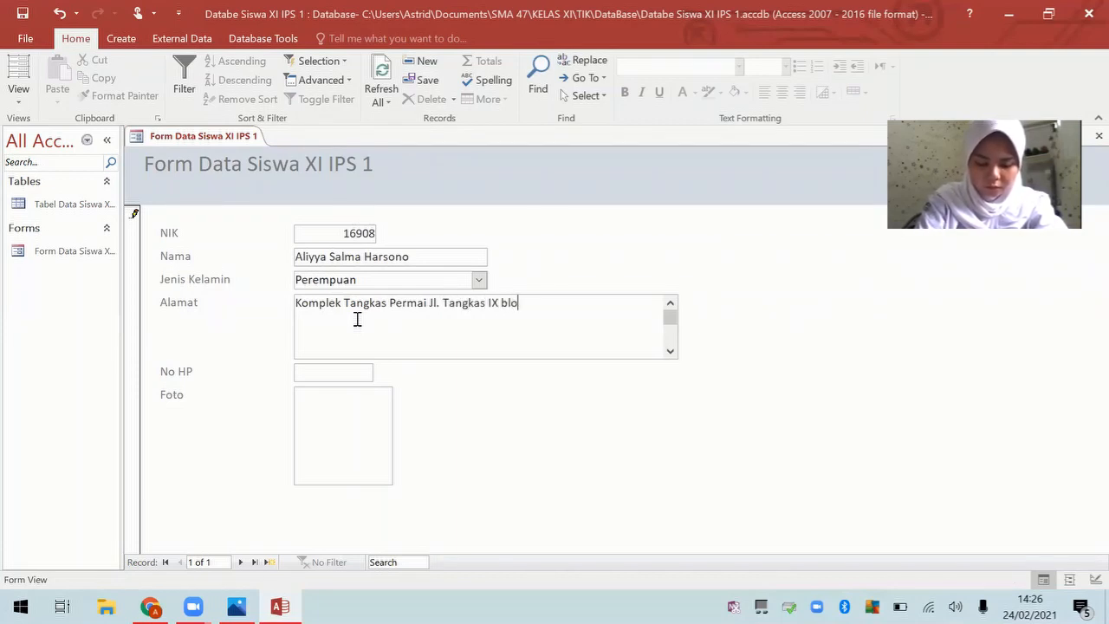
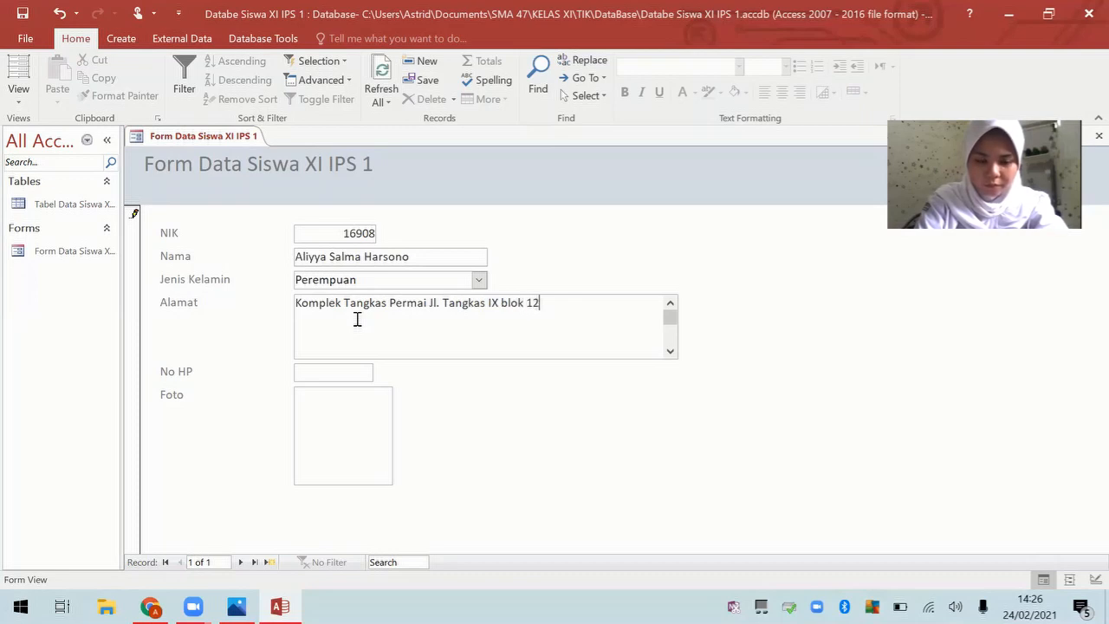
key(Caps_Lock)
key(Caps_Lock)
key(Caps_Lock)
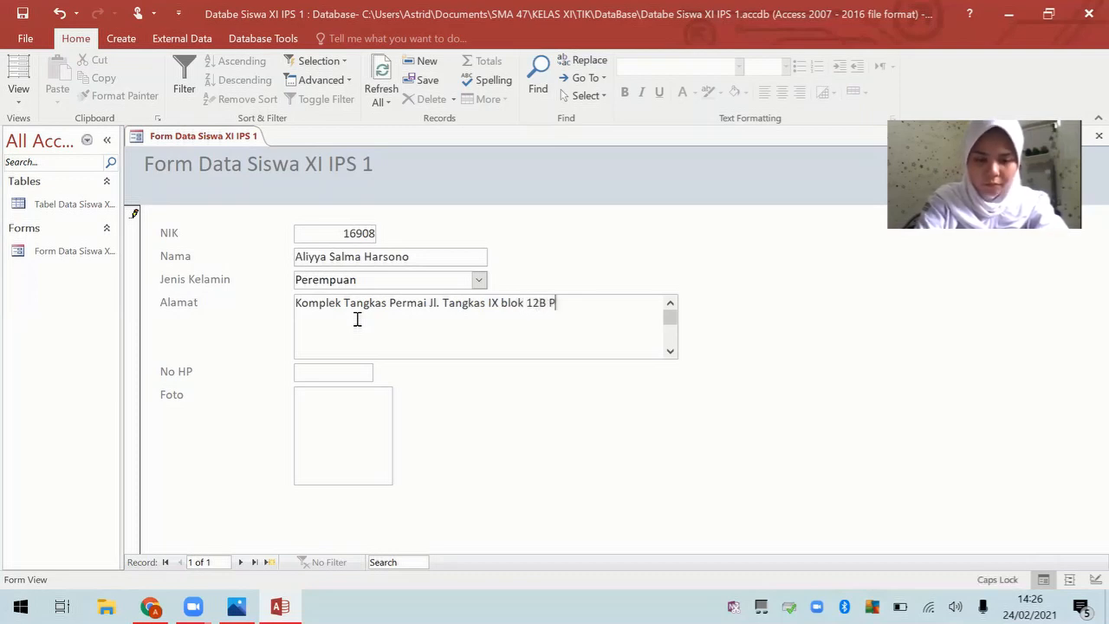
key(Caps_Lock)
key(Caps_Lock)
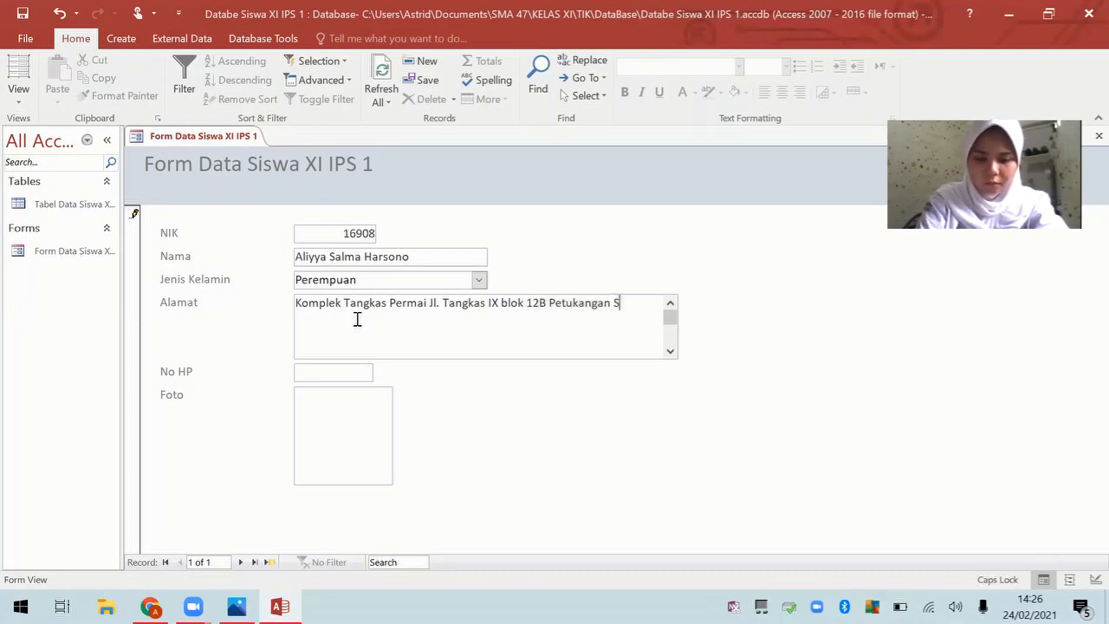
key(Caps_Lock)
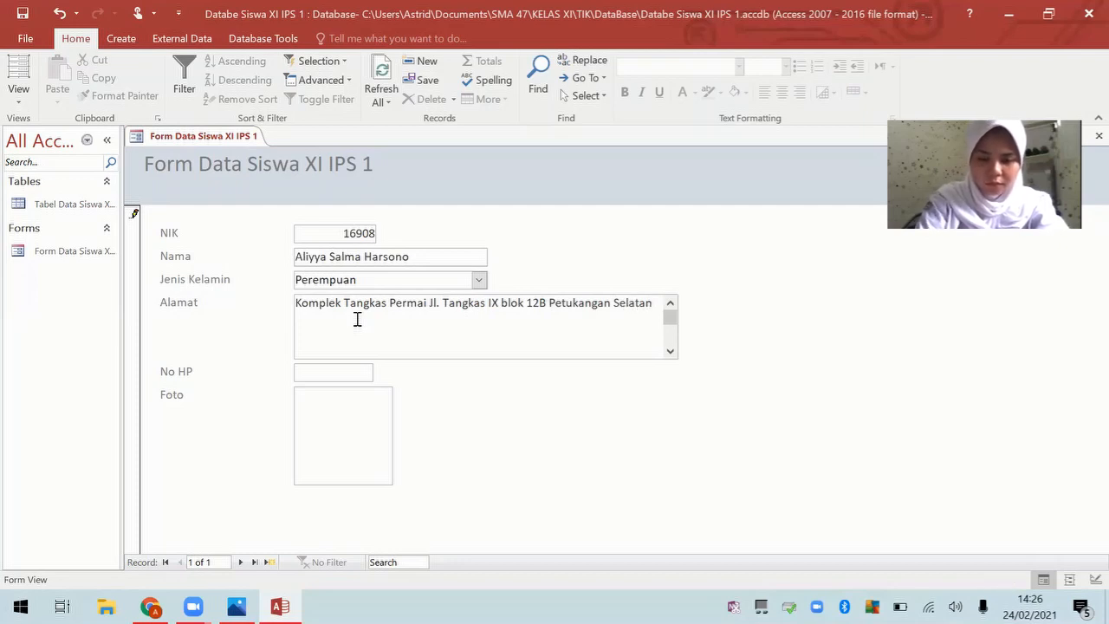
click(346, 372)
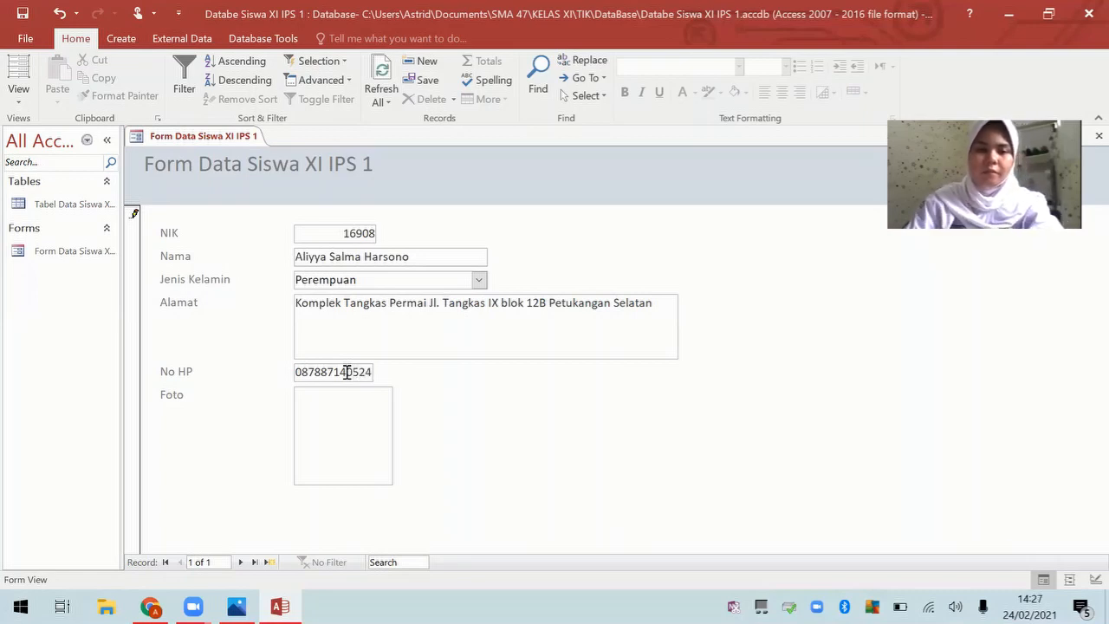
Step: Attach 'WhatsApp Image 2021-01-22 at 20.03.46.jpeg' from the TIK folder to the Foto field
double_click(347, 448)
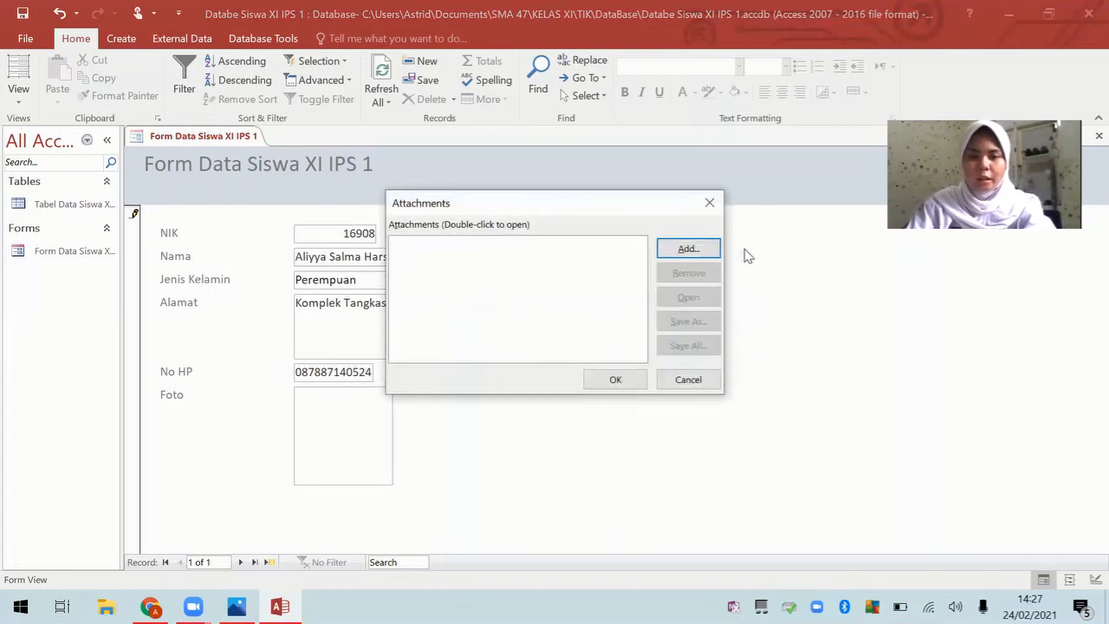
click(711, 250)
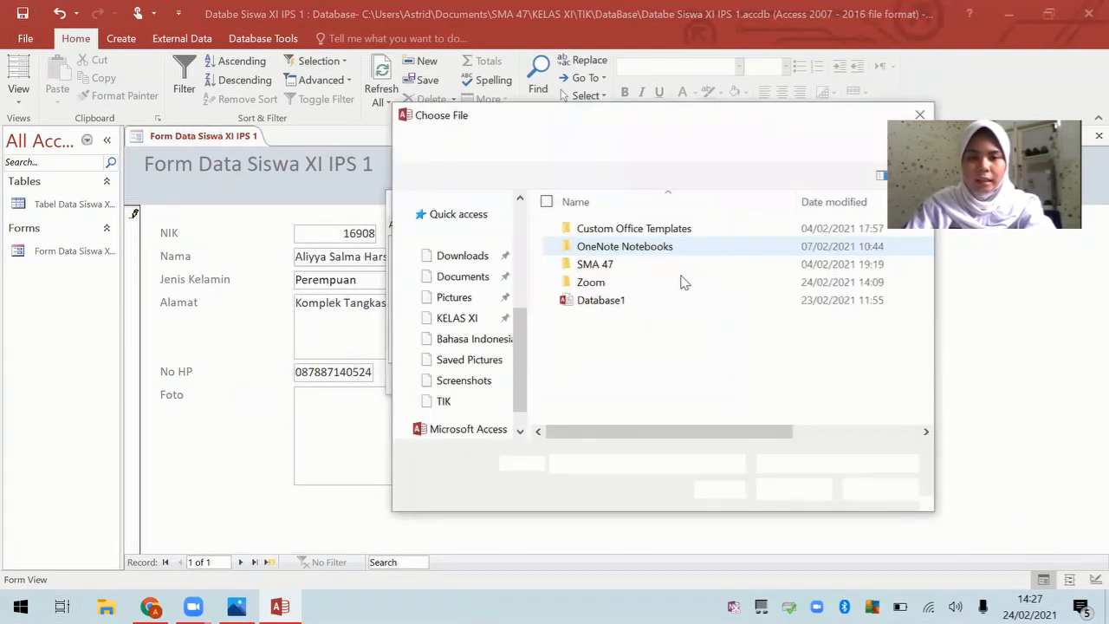
scroll(483, 384, down, 1)
scroll(477, 376, up, 2)
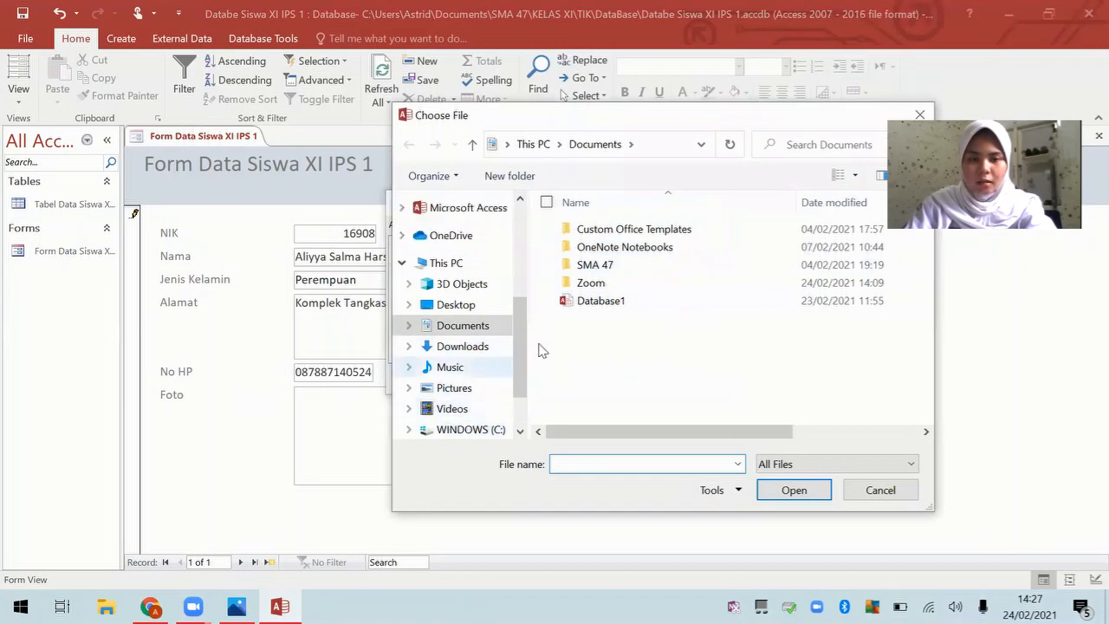
scroll(460, 303, up, 2)
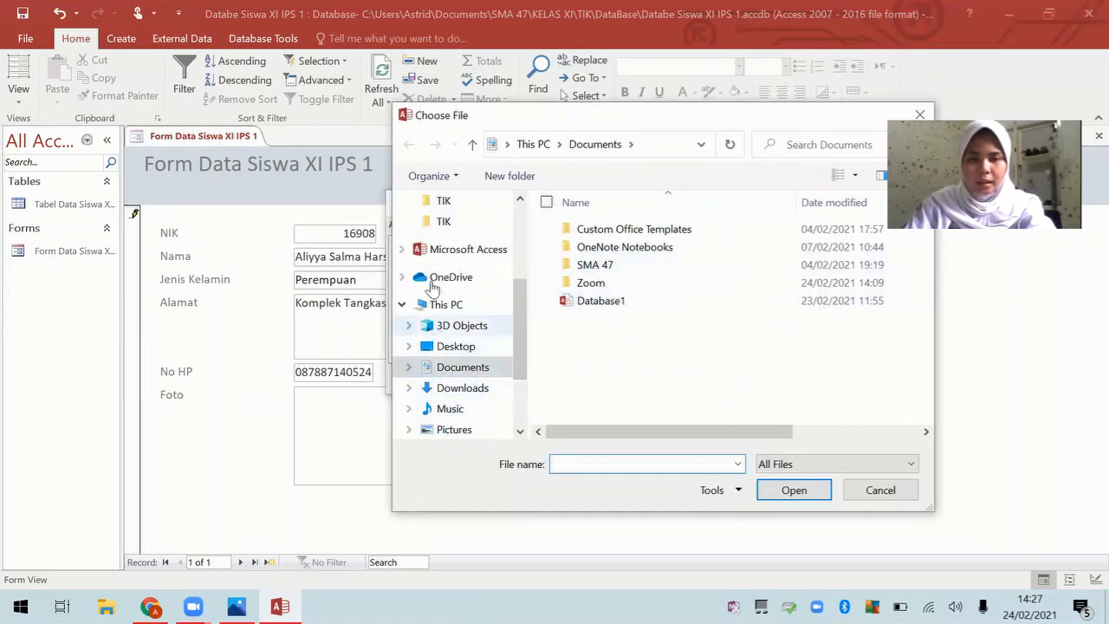
click(442, 263)
scroll(708, 286, down, 5)
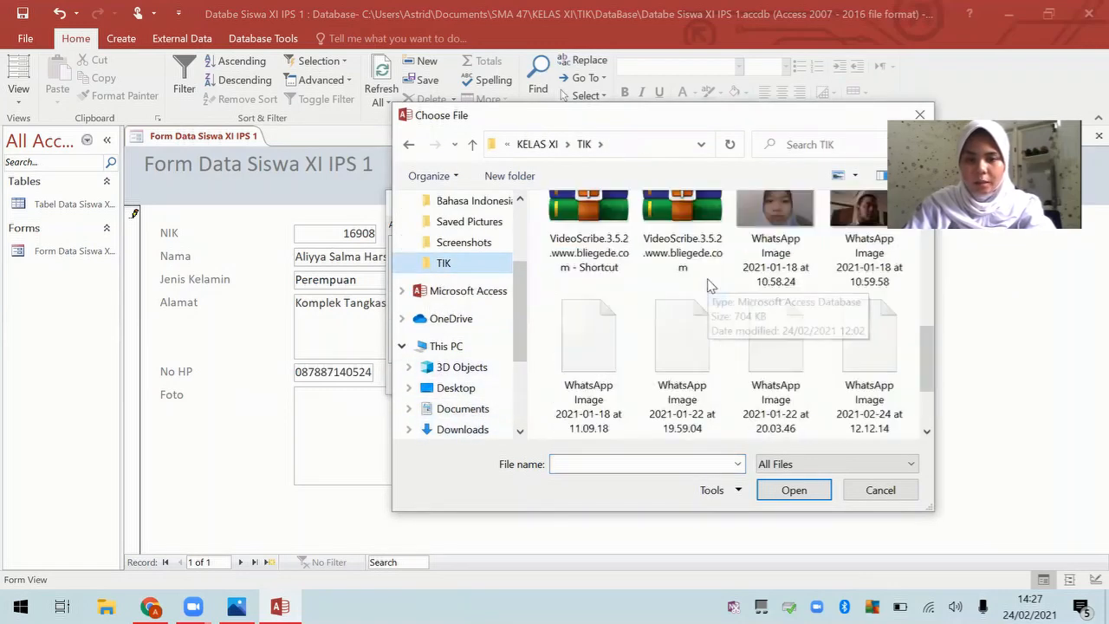
scroll(709, 286, up, 5)
scroll(745, 321, down, 3)
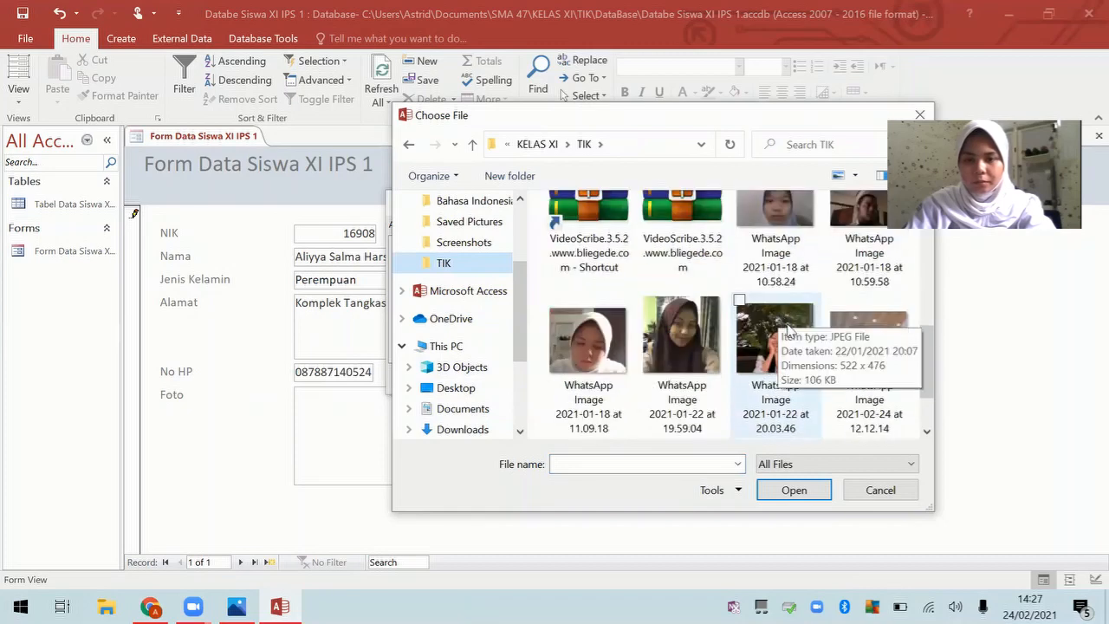
double_click(769, 342)
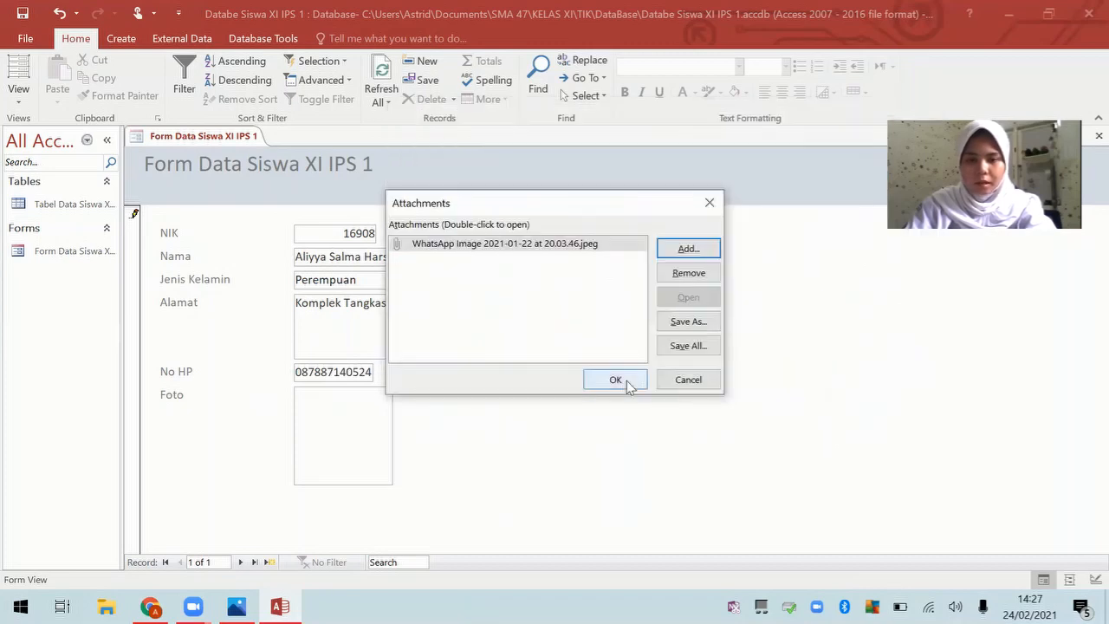
click(615, 381)
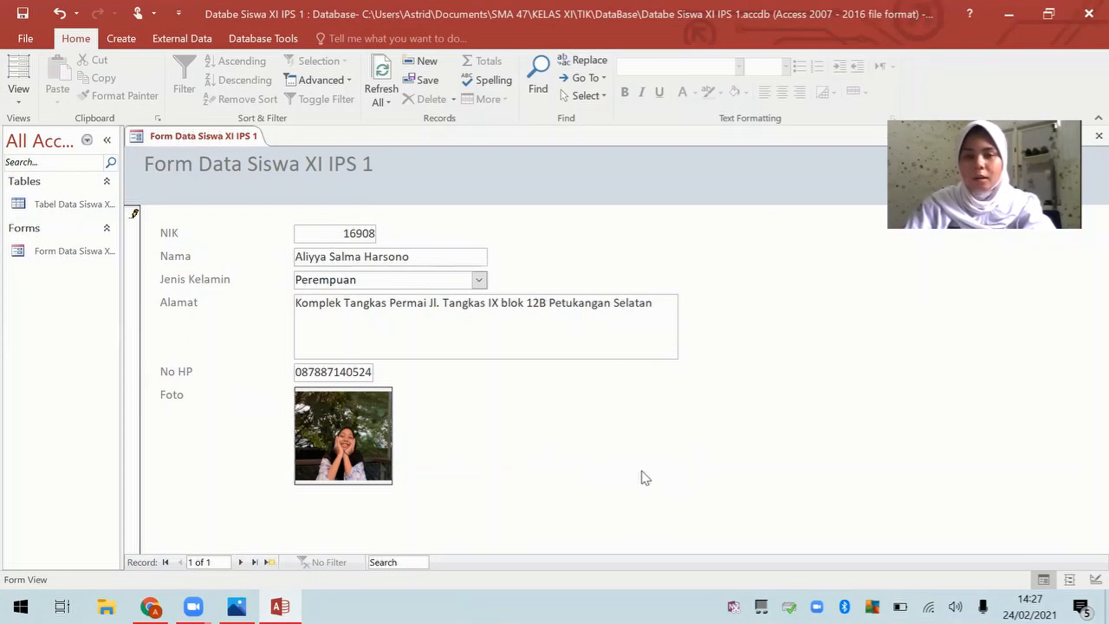
Step: Switch the student form to Design view and widen the form area to the right
right_click(241, 137)
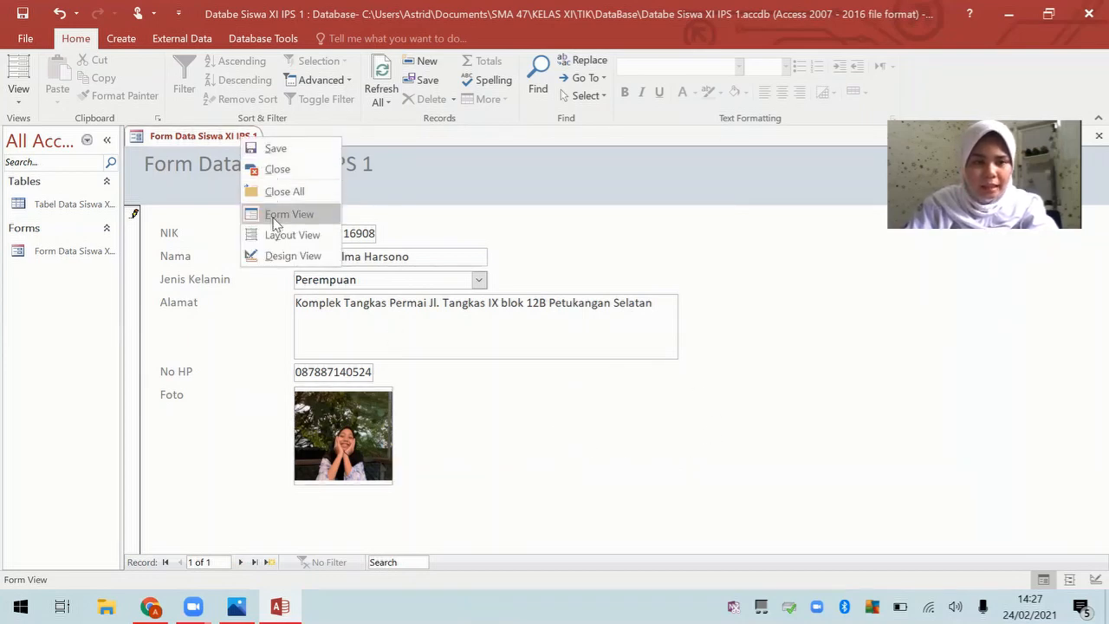
right_click(188, 136)
right_click(188, 137)
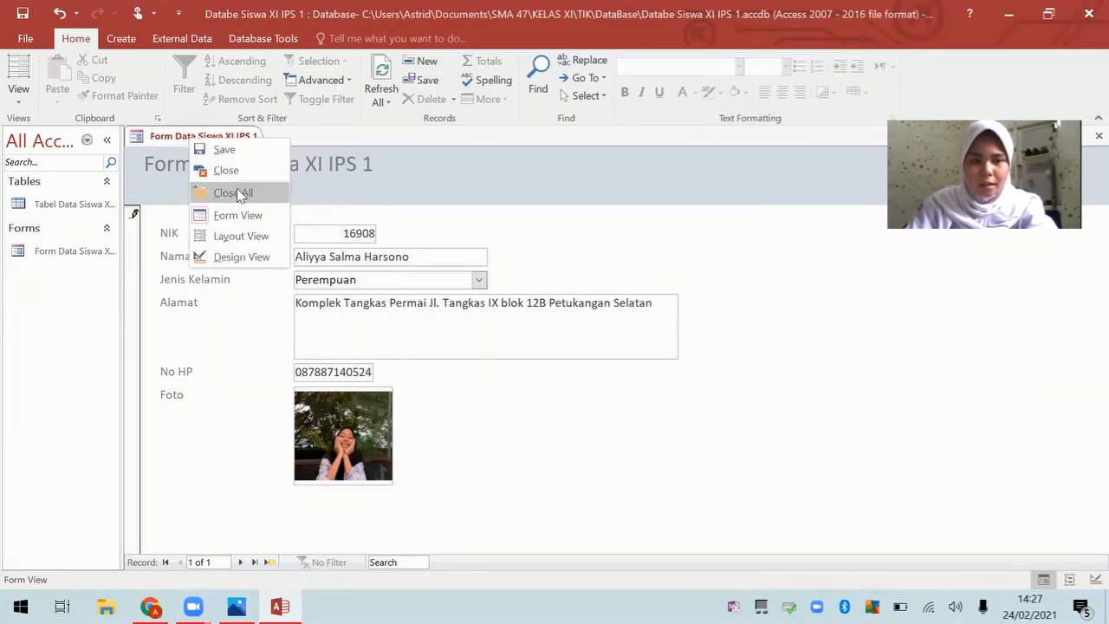
click(248, 258)
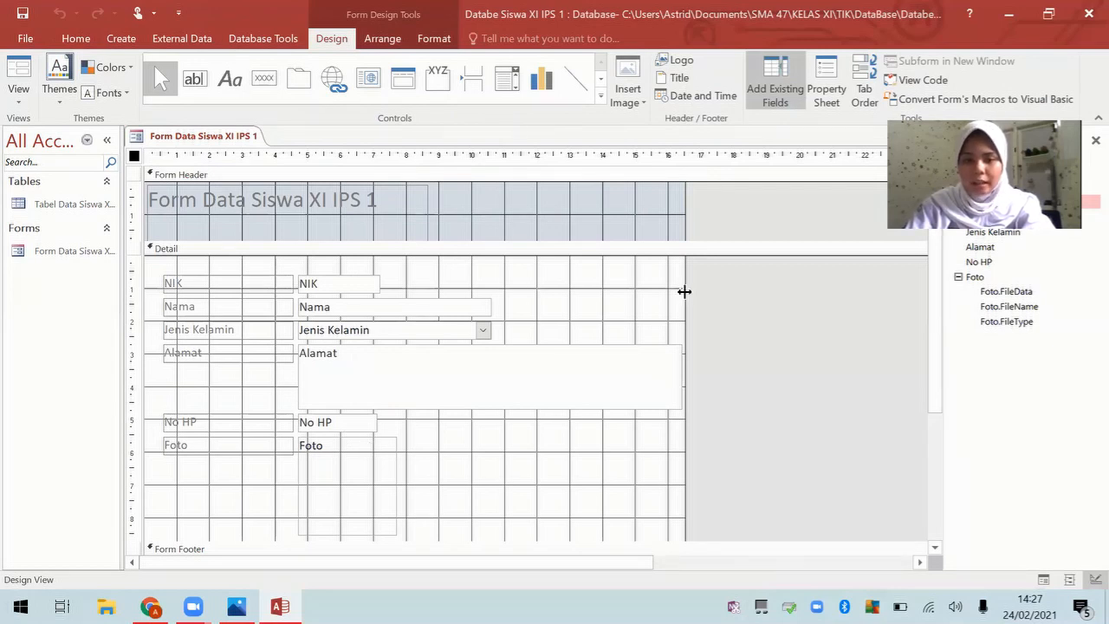
drag(684, 292, 775, 304)
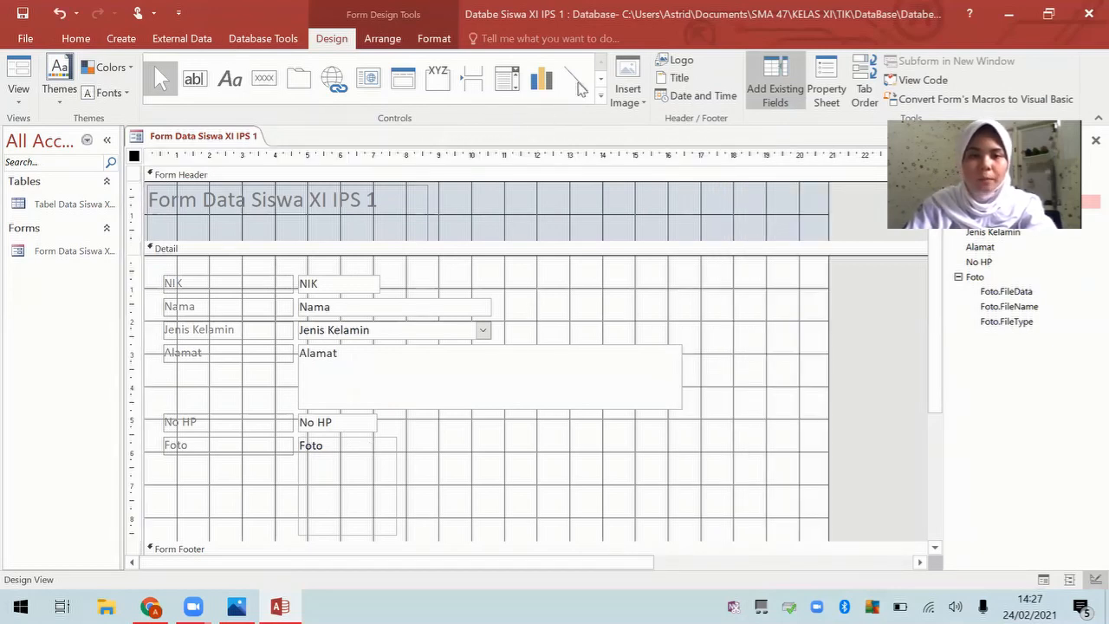
Step: Insert the SMA 47 logo from Saved Pictures and size it at the header's right end
click(679, 65)
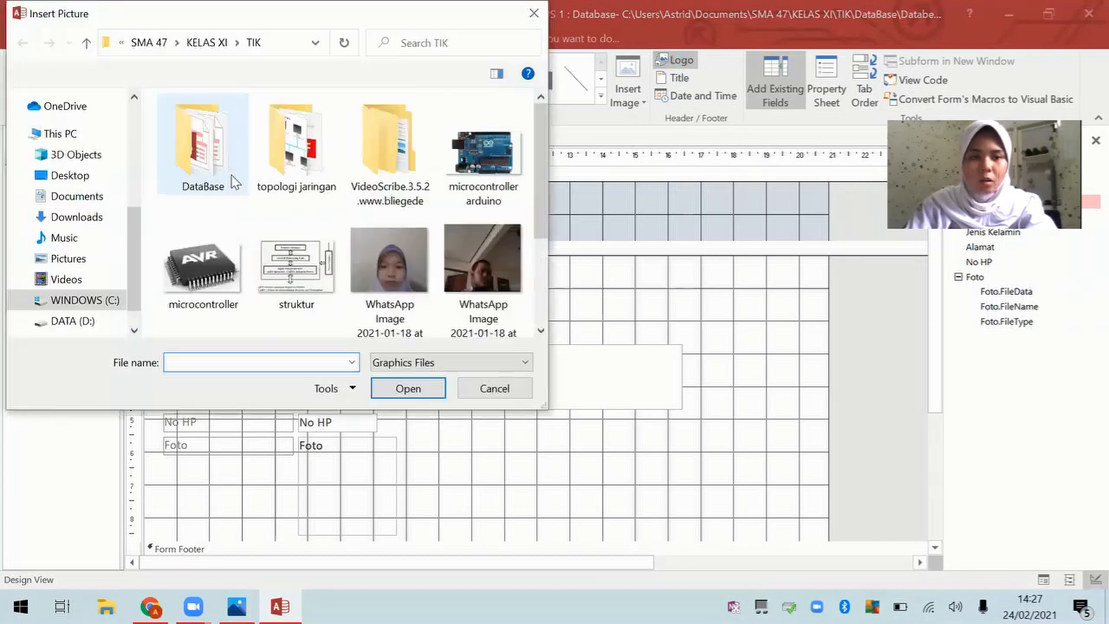
scroll(60, 225, up, 4)
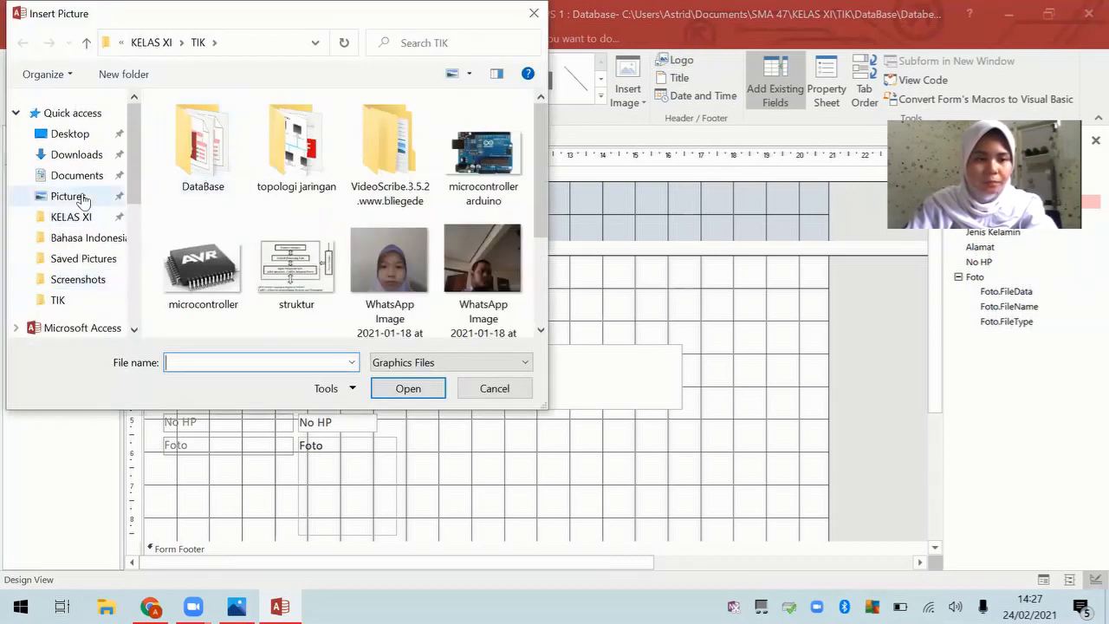
click(69, 196)
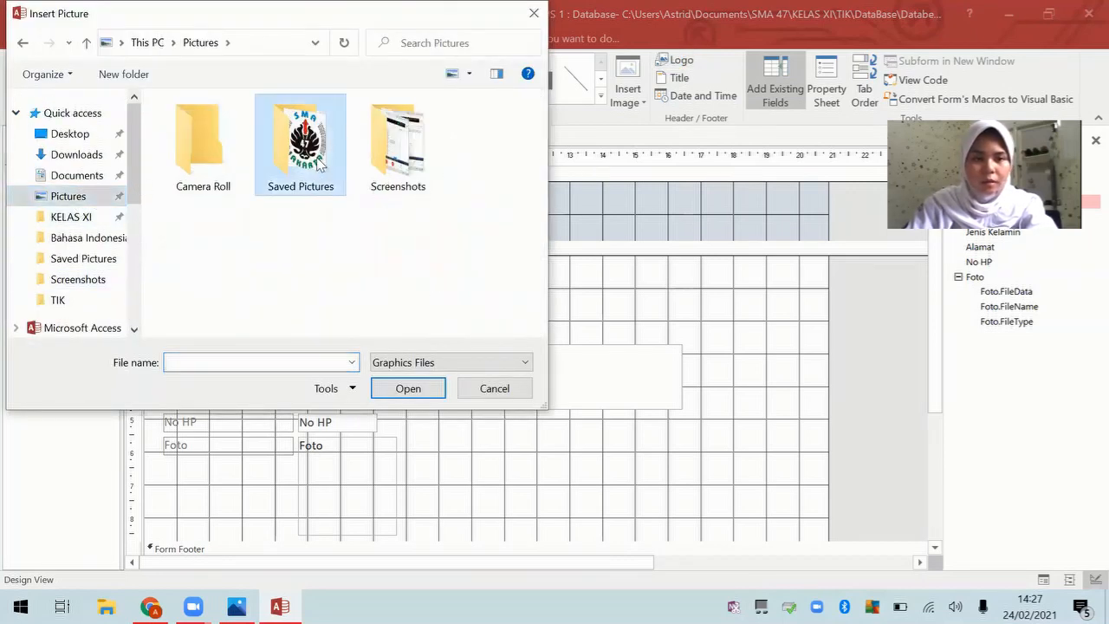
double_click(299, 139)
double_click(203, 138)
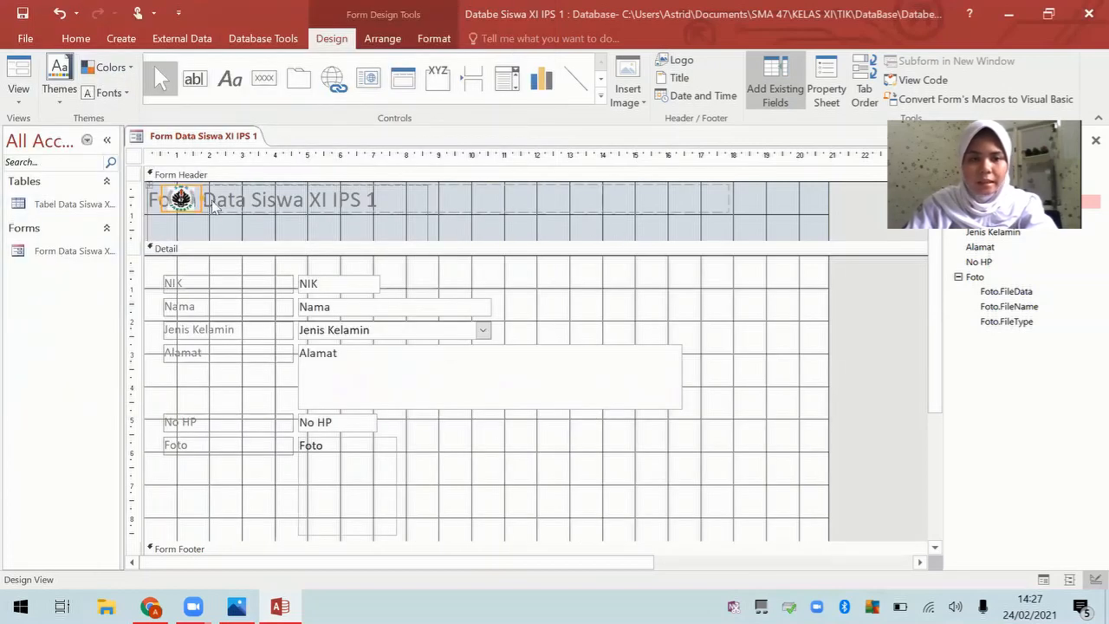
drag(213, 199, 795, 198)
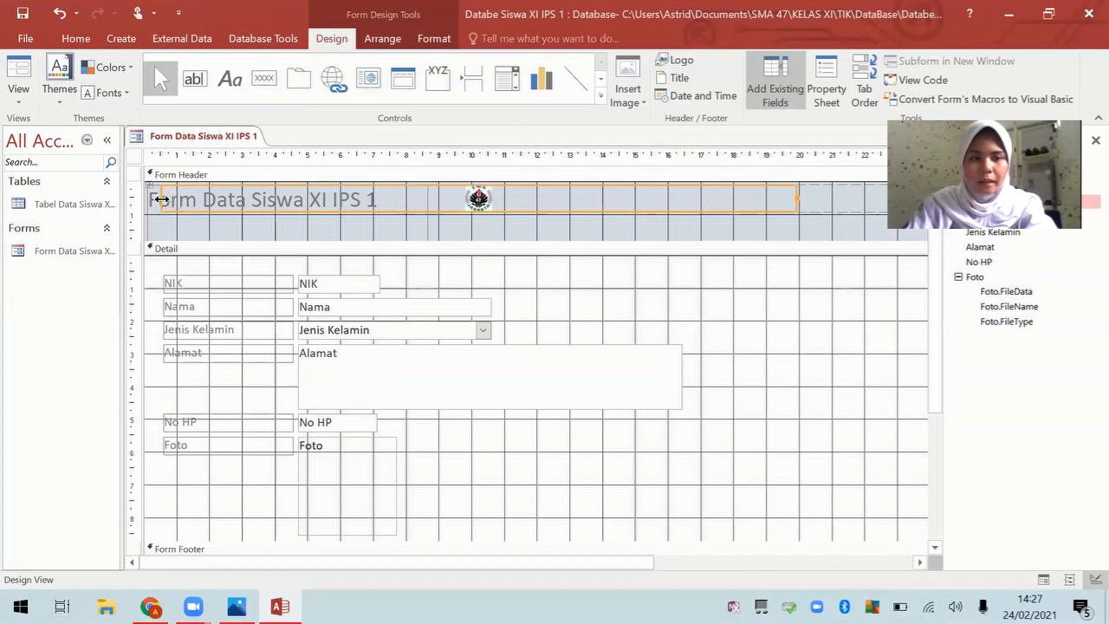
drag(159, 199, 760, 239)
click(728, 369)
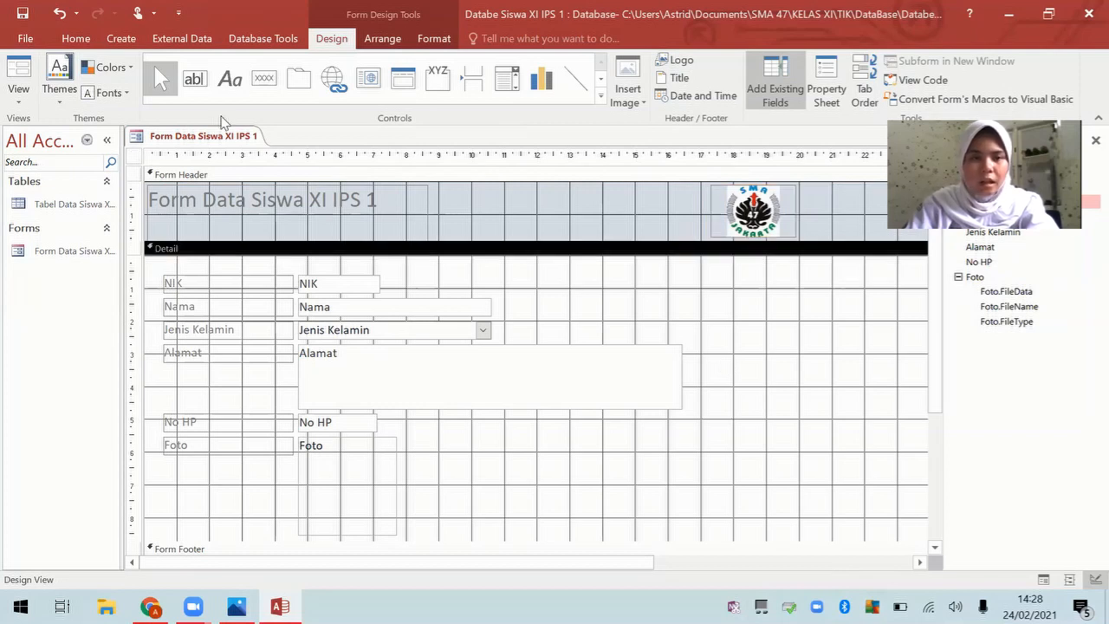
Step: Draw a command button in the Detail section with the Record Operations > Add New Record action
click(265, 80)
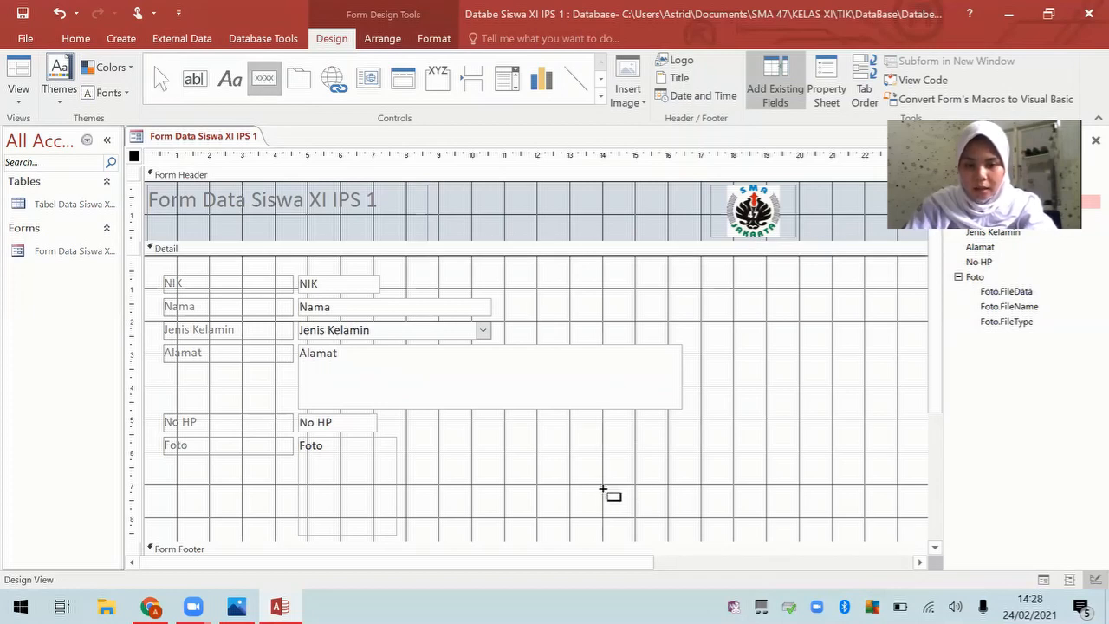
drag(603, 485, 702, 516)
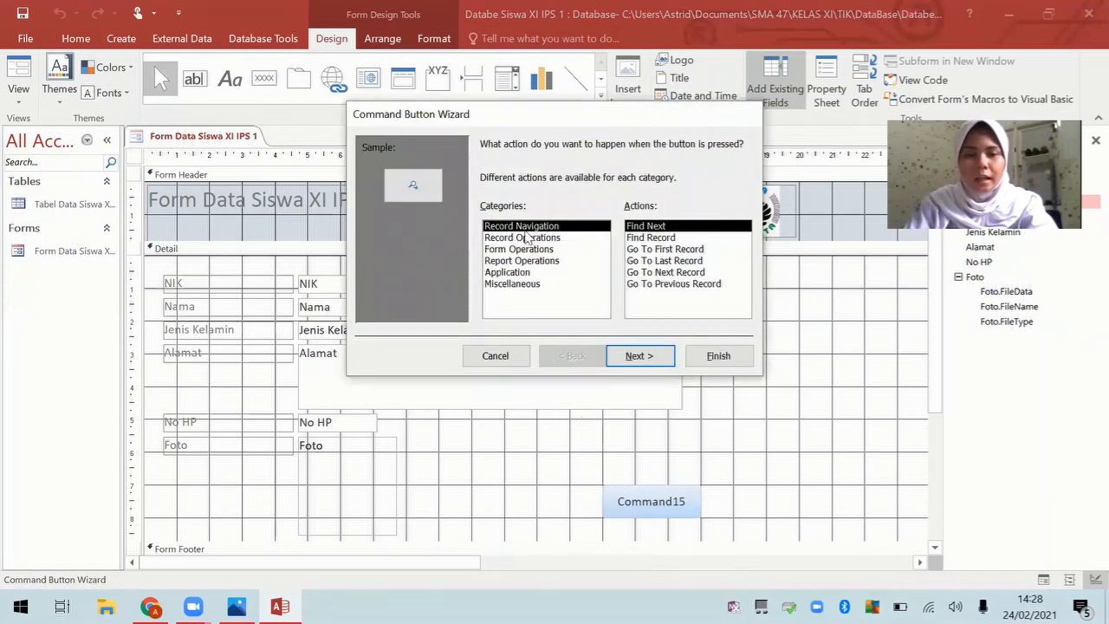
click(509, 239)
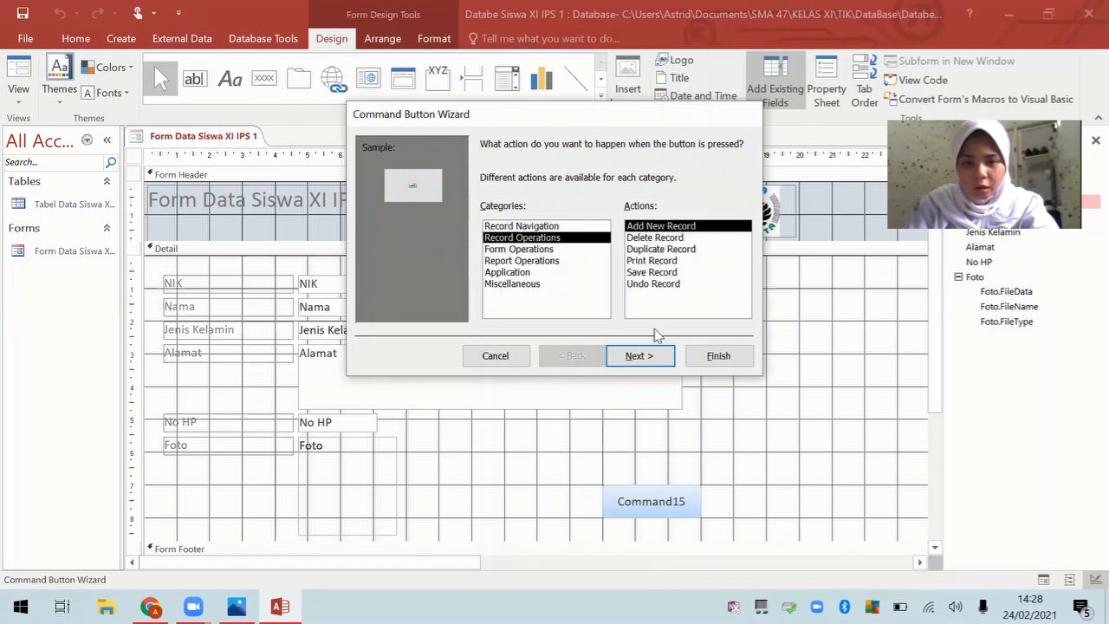
click(657, 356)
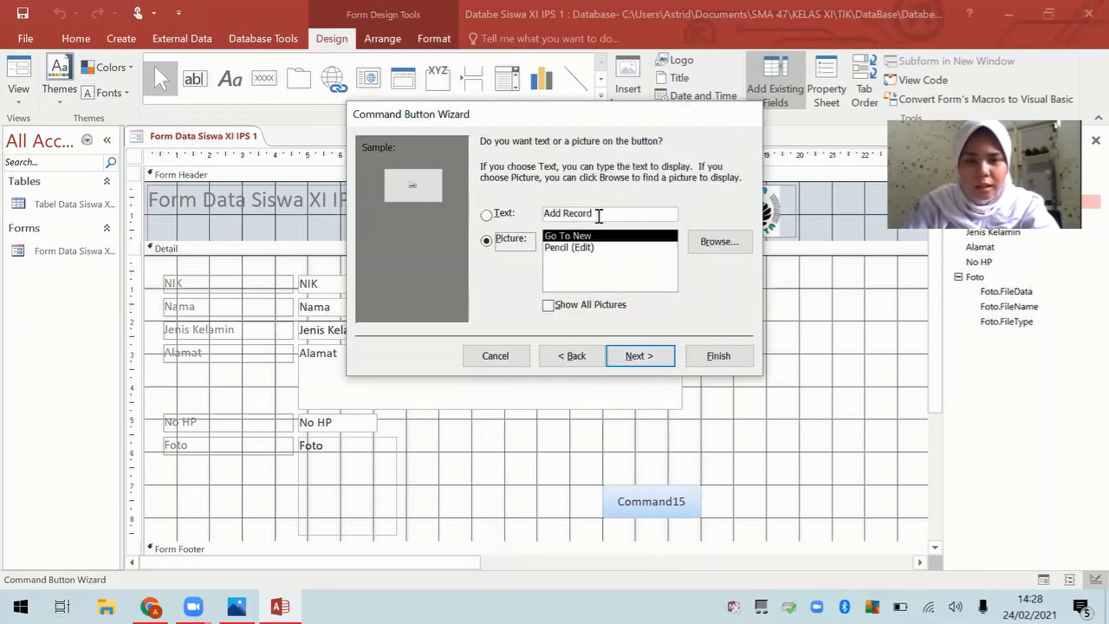
Step: Caption the button 'Tambah Data', finish the wizard, and widen it to fit
drag(606, 213, 537, 213)
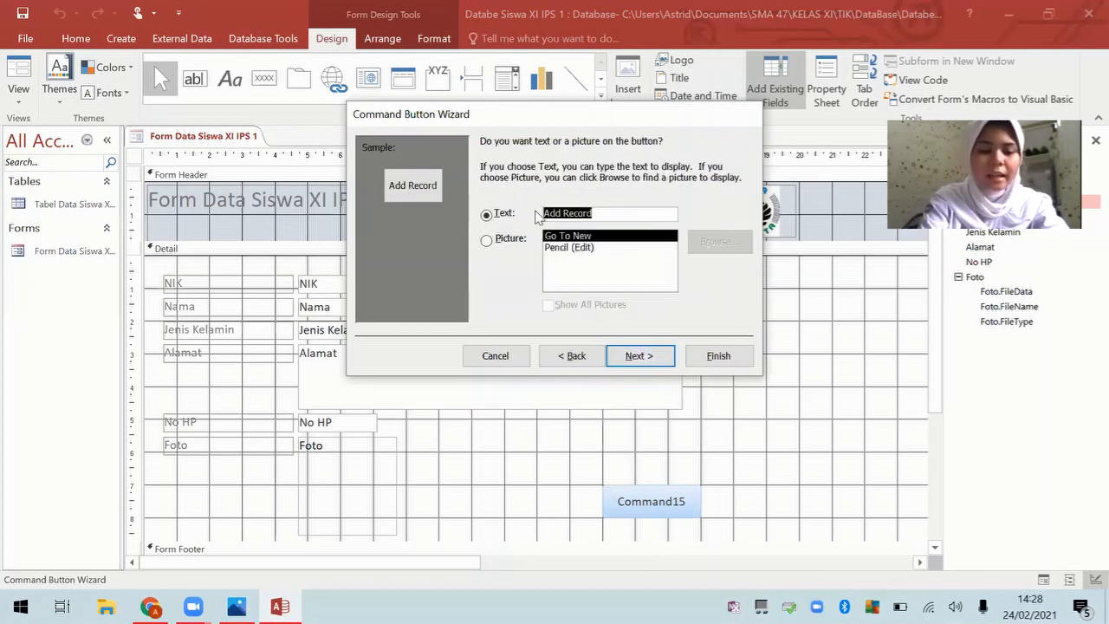
key(Caps_Lock)
text(T)
key(Caps_Lock)
text(ambah)
key(Caps_Lock)
text(D)
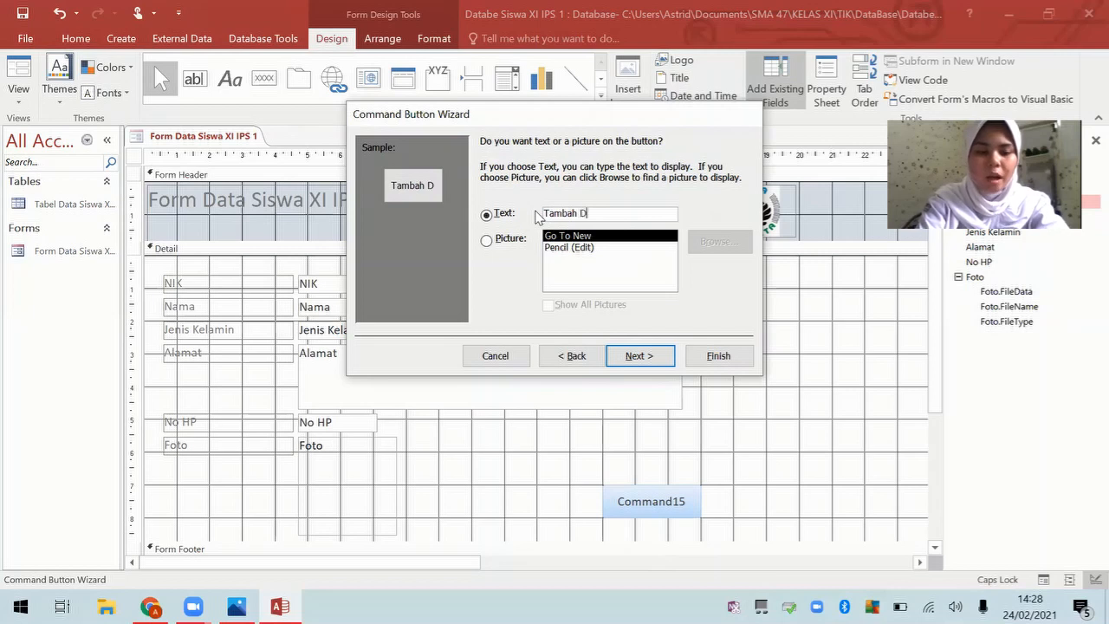
key(Caps_Lock)
text(ata)
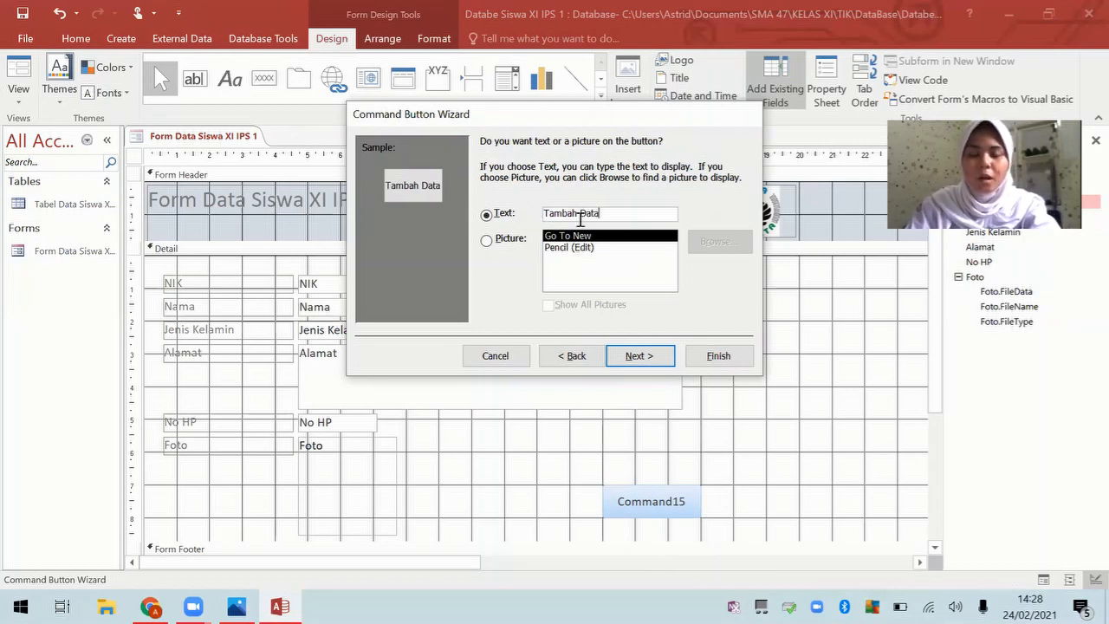
click(654, 362)
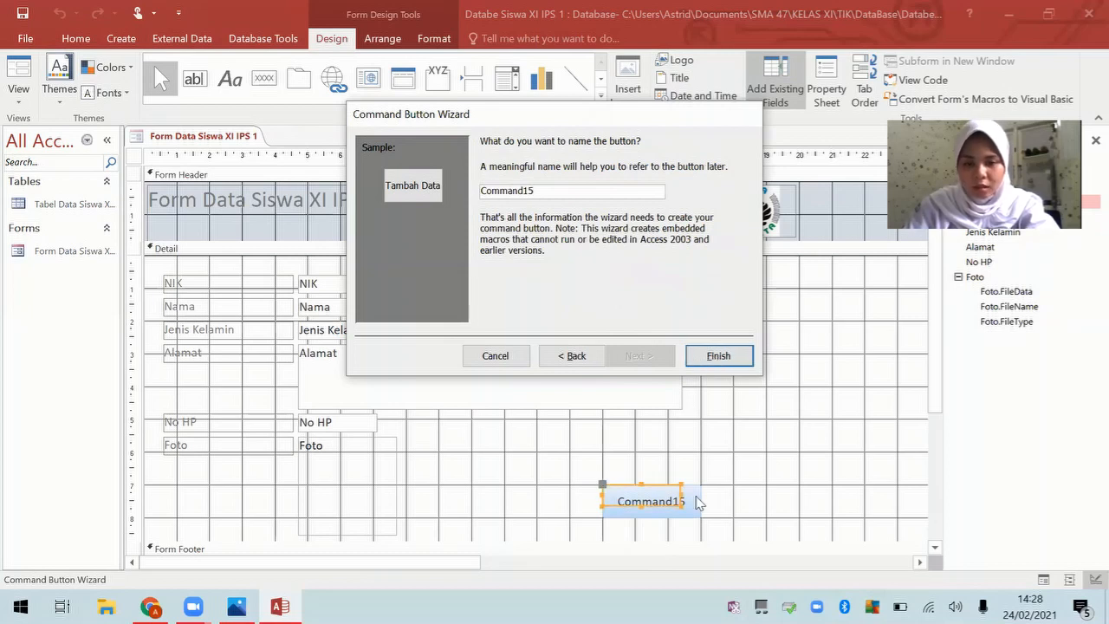
key(Return)
drag(680, 494, 652, 519)
click(647, 466)
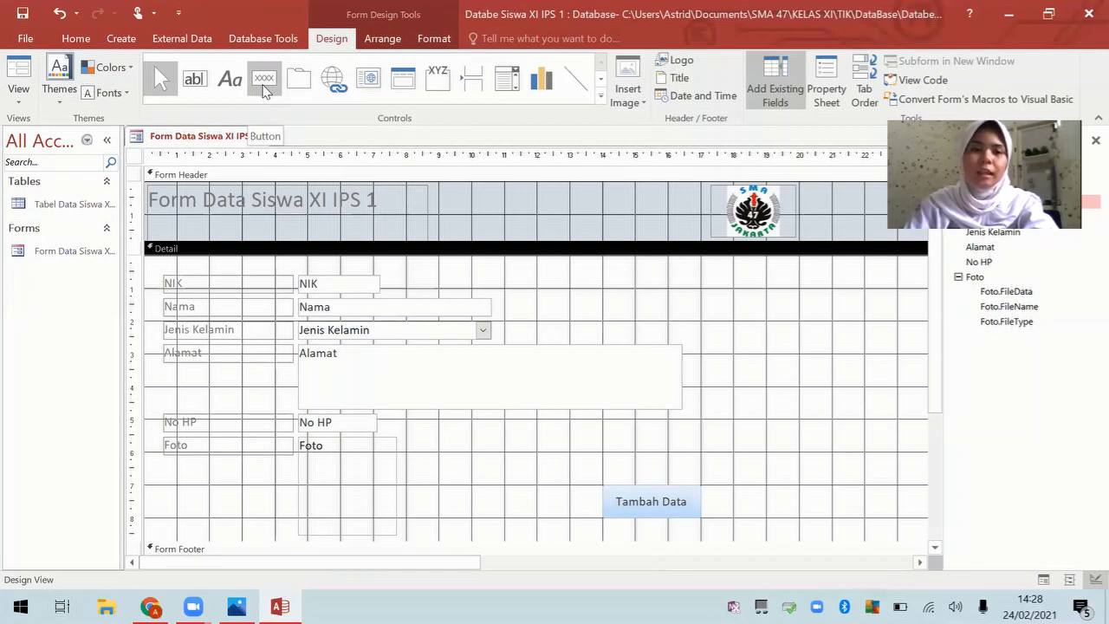
Step: Add a Go To Previous Record arrow button above Tambah Data and widen it
click(265, 87)
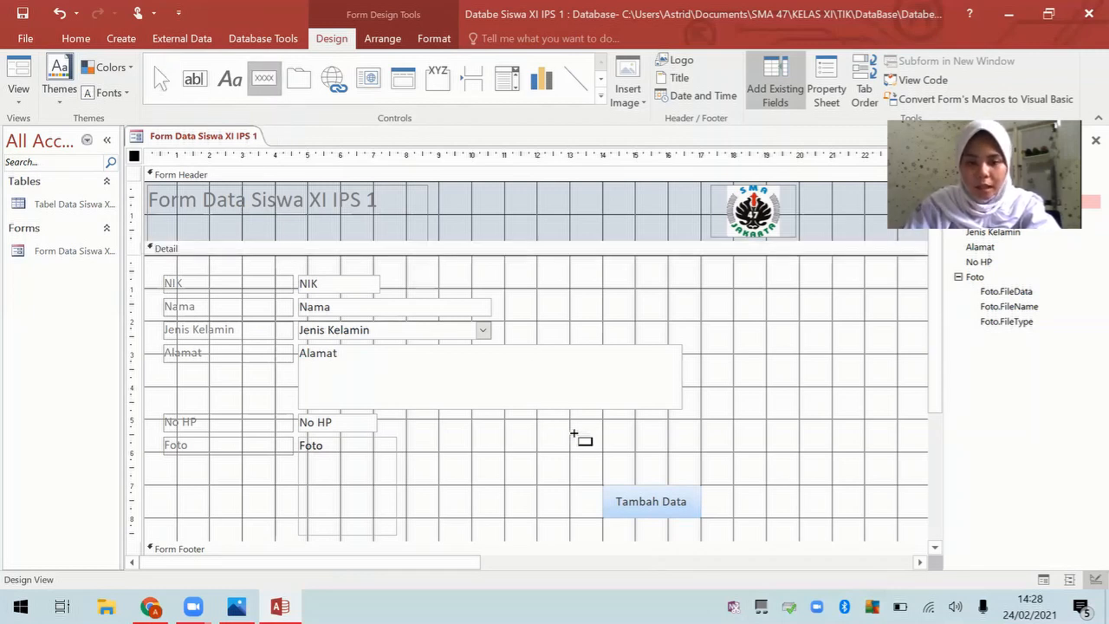
drag(603, 454, 656, 483)
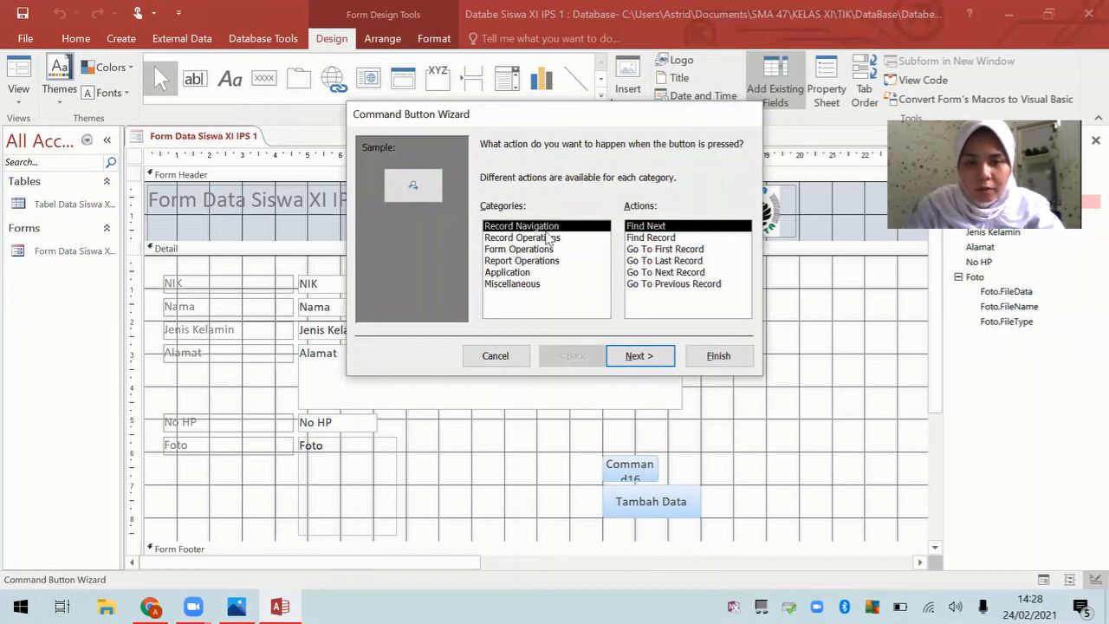
click(645, 284)
click(659, 356)
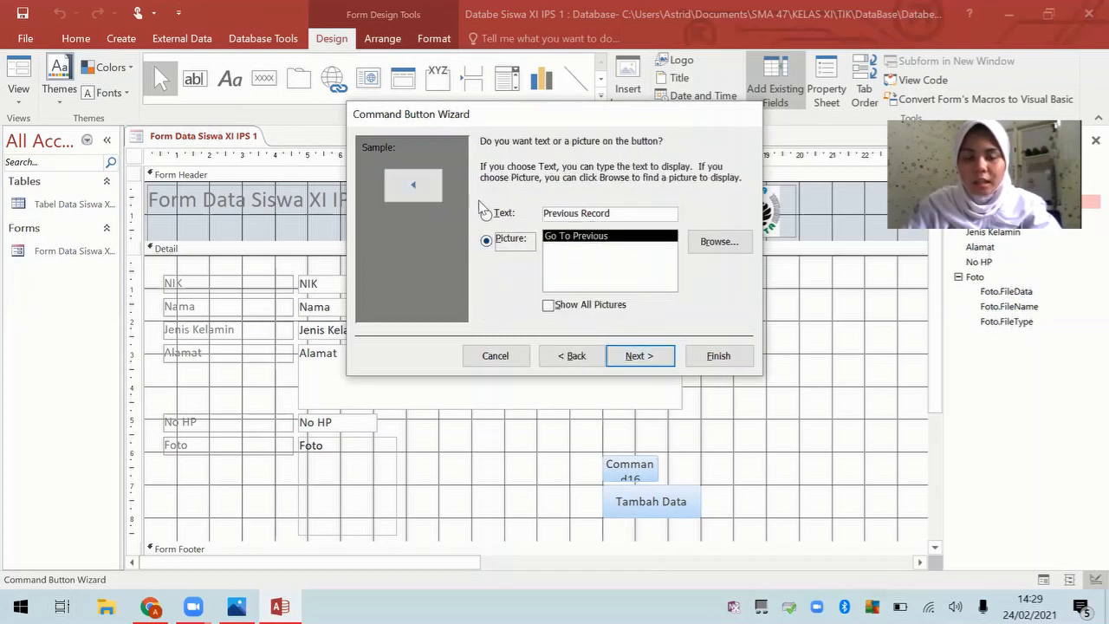
click(705, 359)
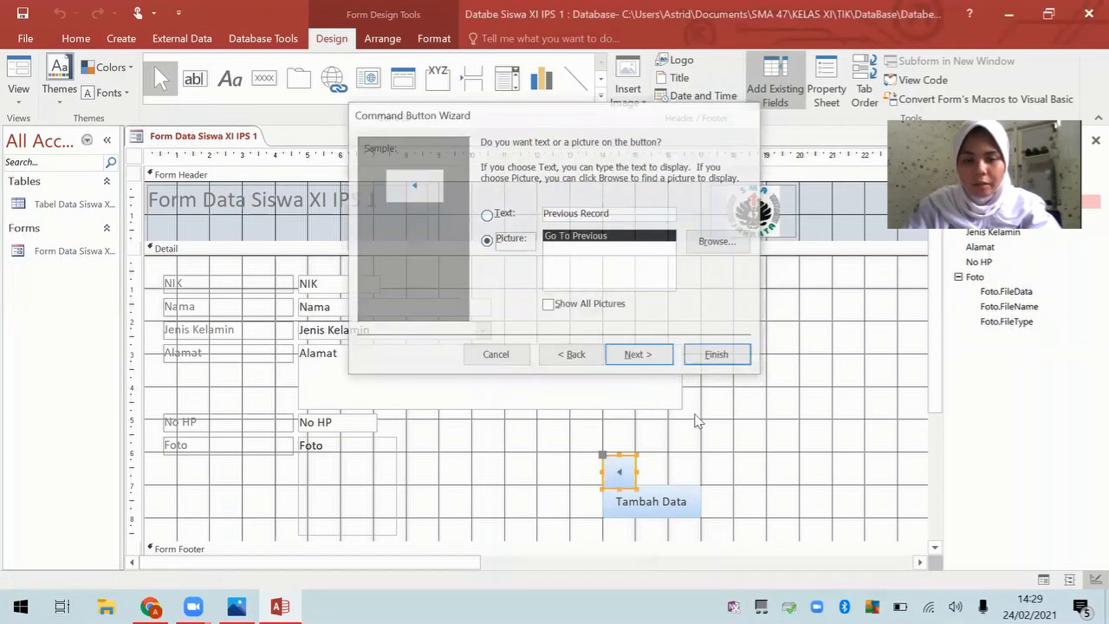
mouse_move(641, 470)
mouse_down()
mouse_move(655, 470)
mouse_move(630, 450)
mouse_up()
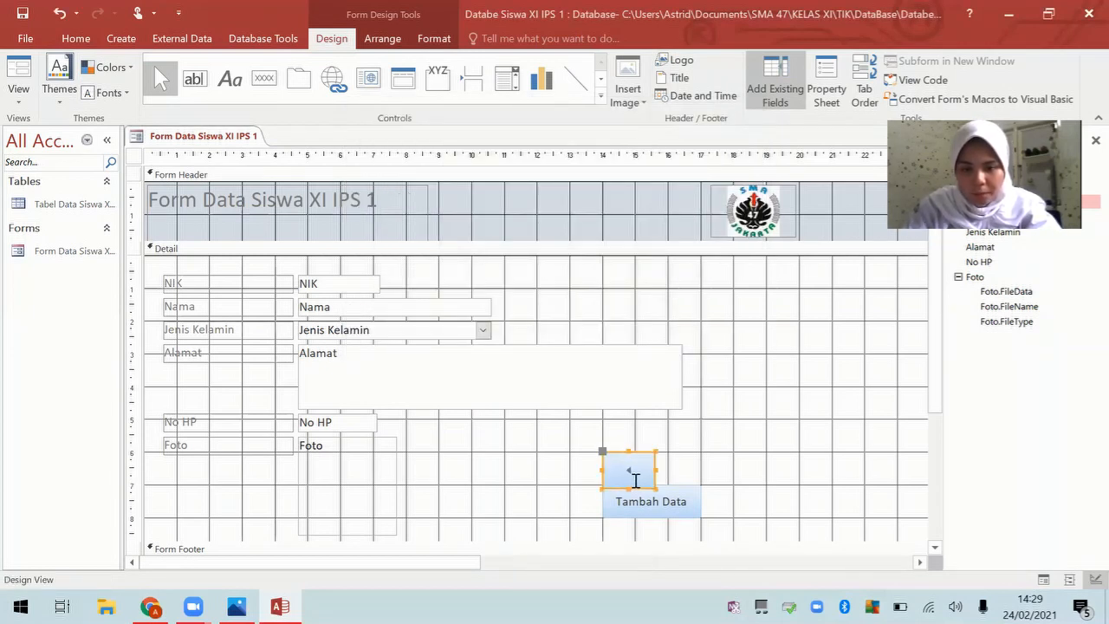
click(630, 483)
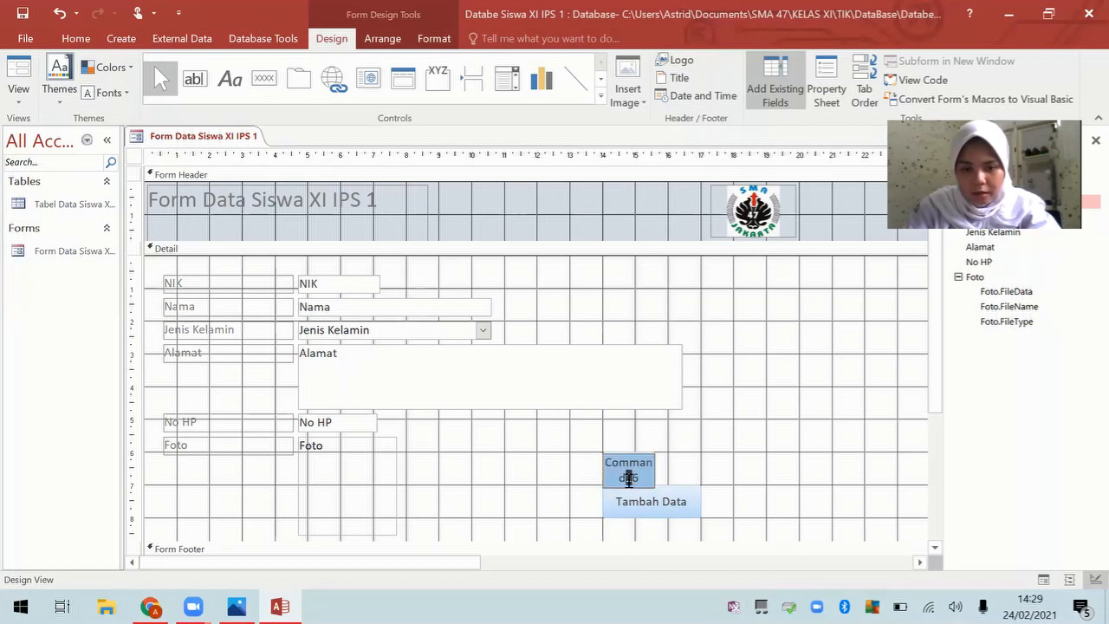
click(600, 489)
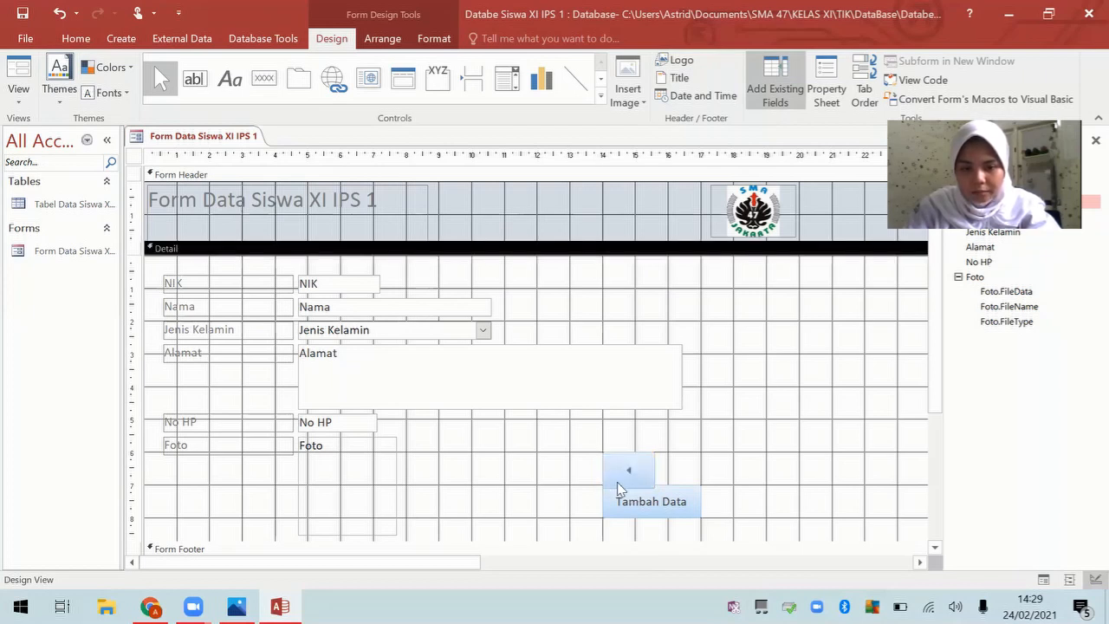
click(629, 471)
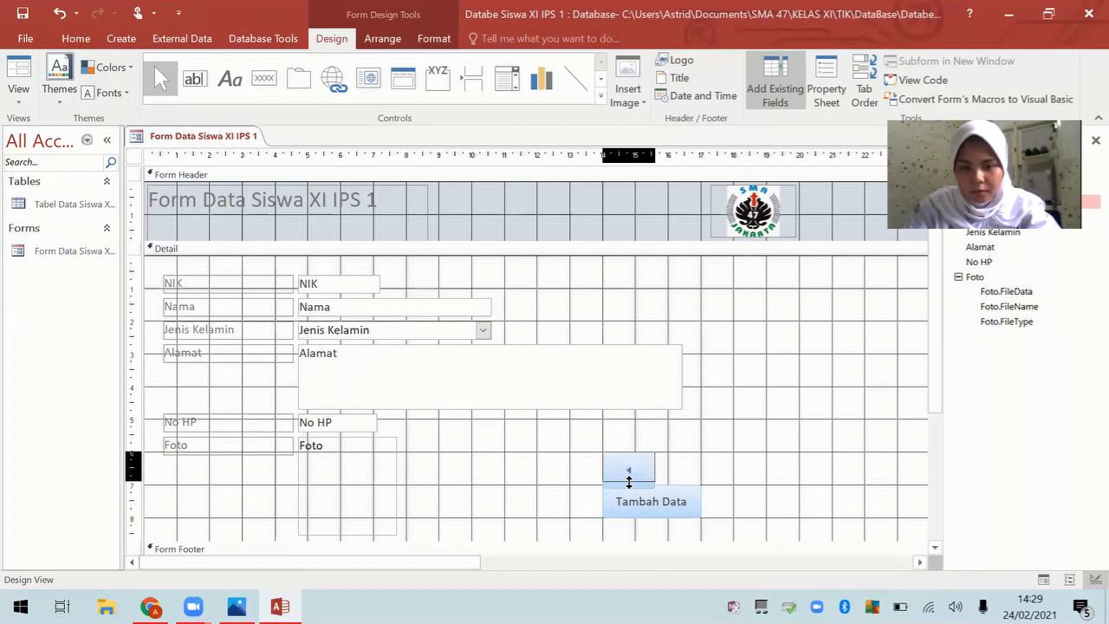
click(682, 468)
Step: Add a Go To Next Record arrow button beside the previous-record button
click(267, 93)
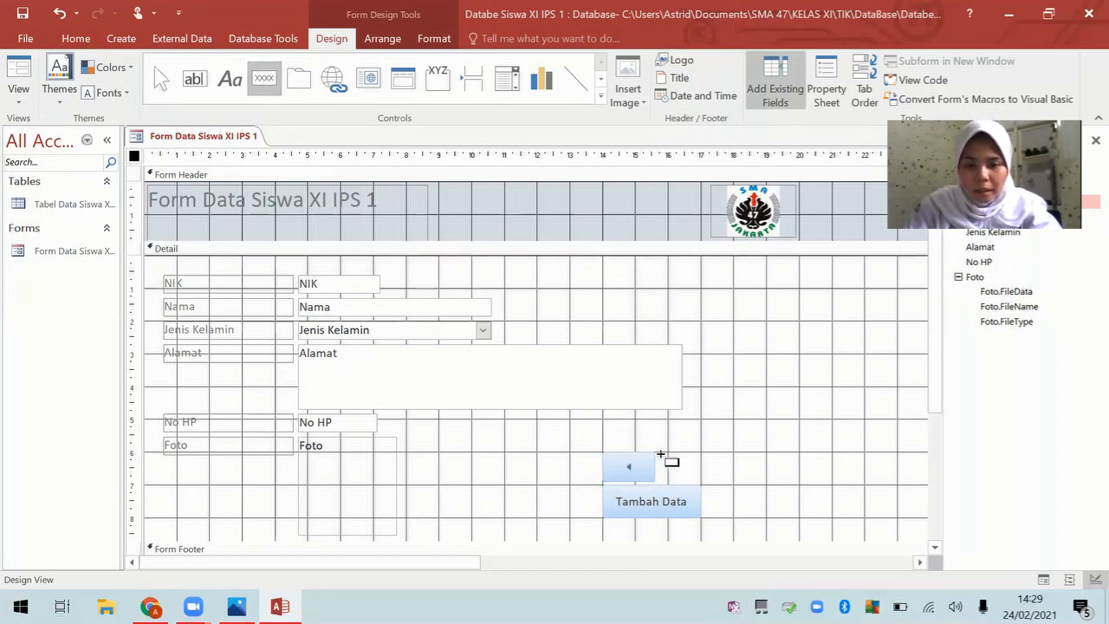
drag(656, 453, 709, 480)
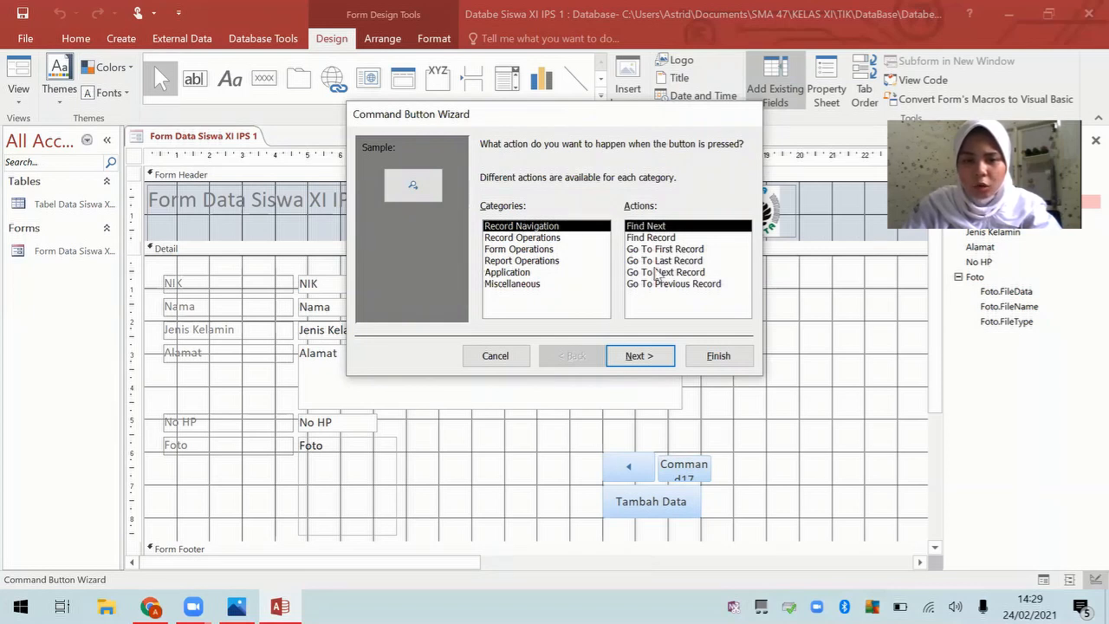
click(656, 272)
click(640, 355)
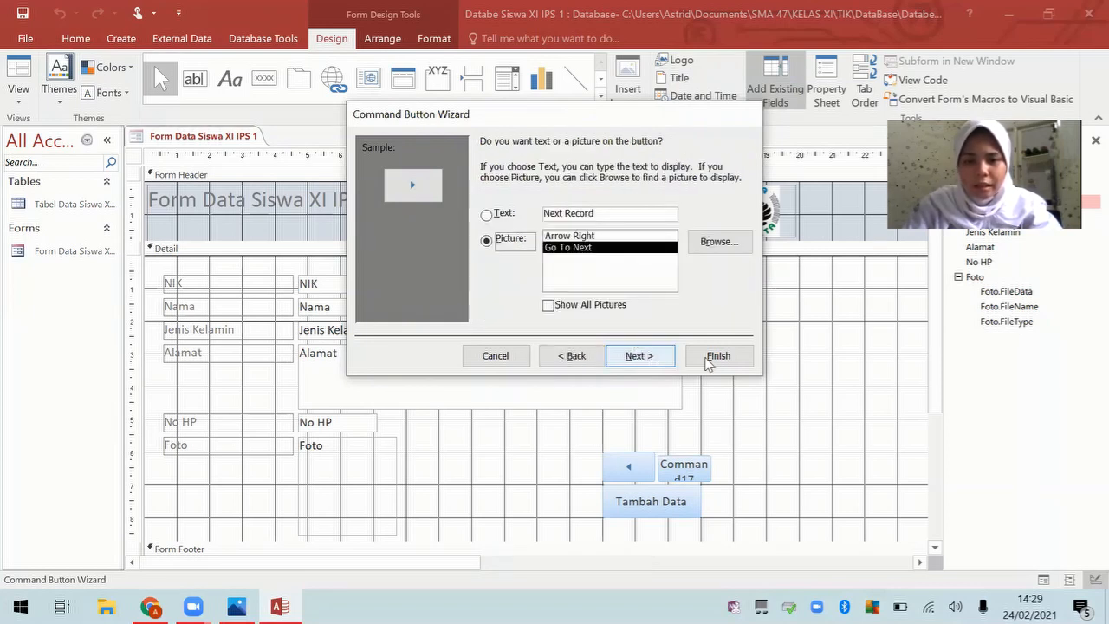
click(708, 361)
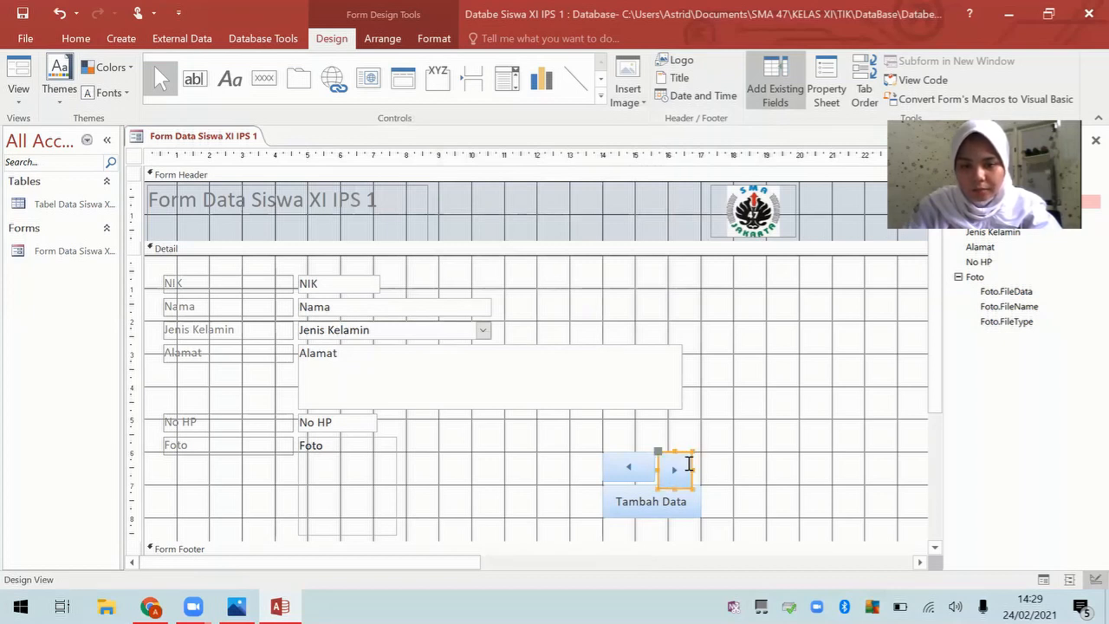
mouse_move(692, 467)
mouse_down()
mouse_move(703, 467)
mouse_move(682, 482)
mouse_up()
click(652, 473)
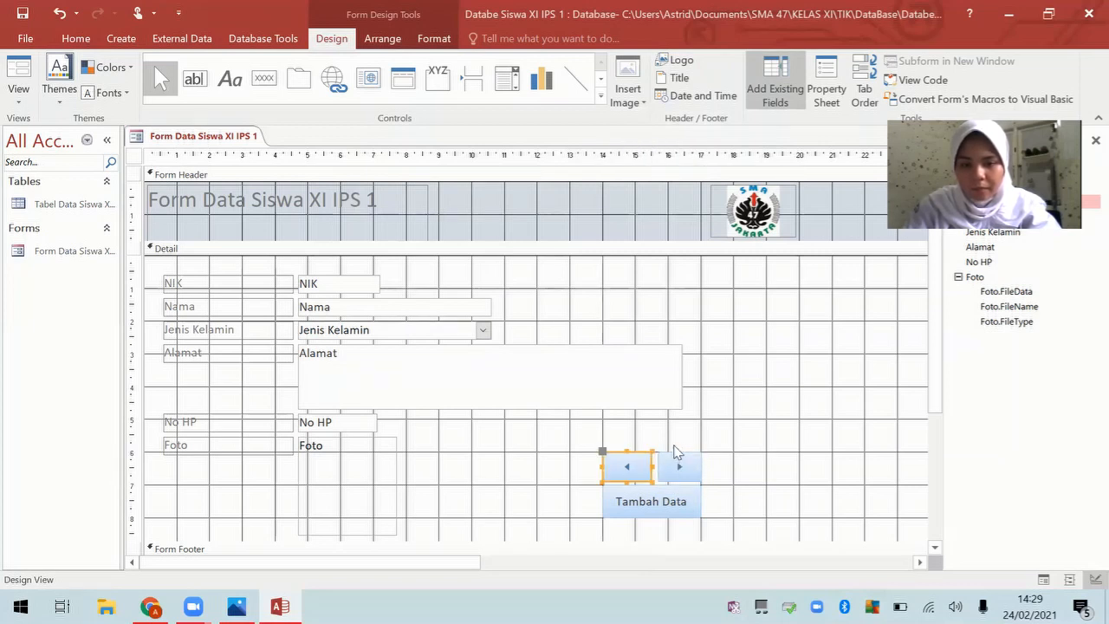
click(673, 446)
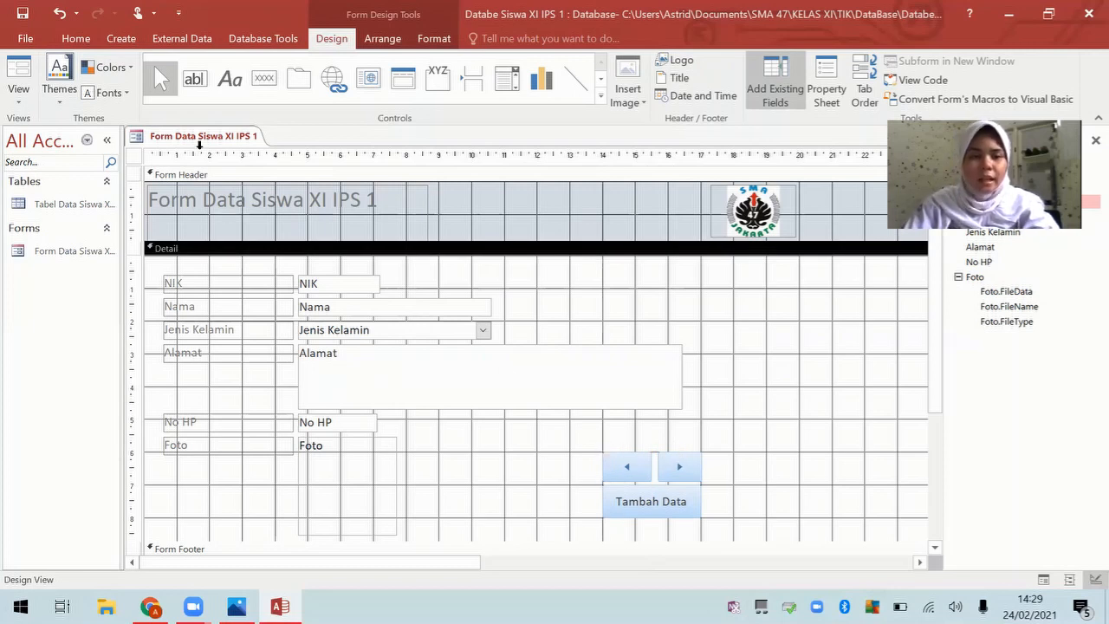
Step: Save the form design and switch the student form to Form View
right_click(202, 136)
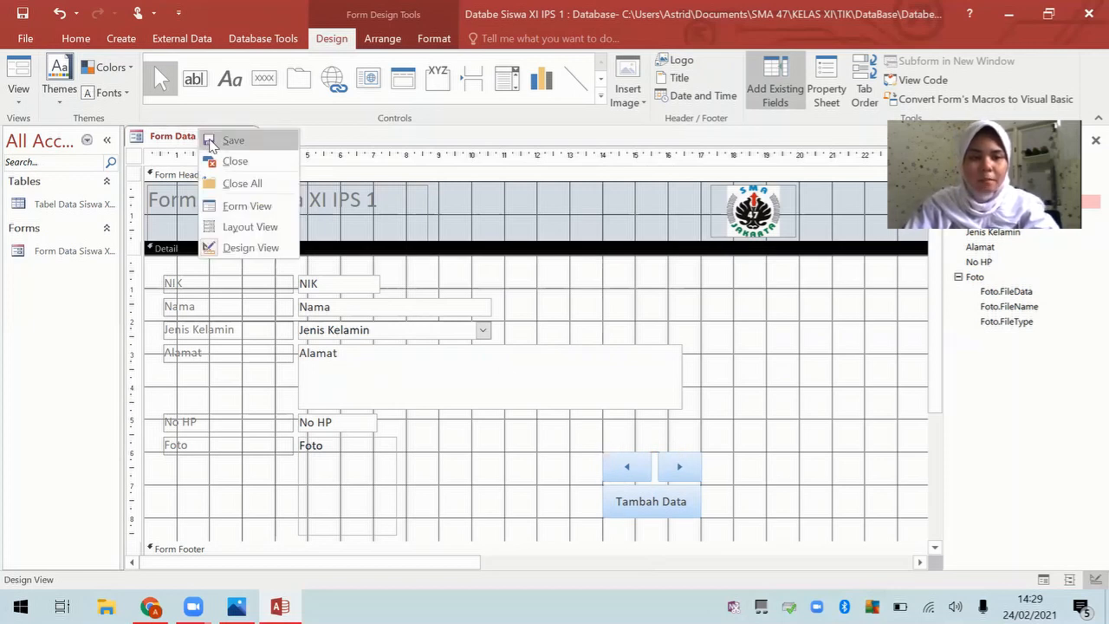
click(211, 140)
right_click(208, 140)
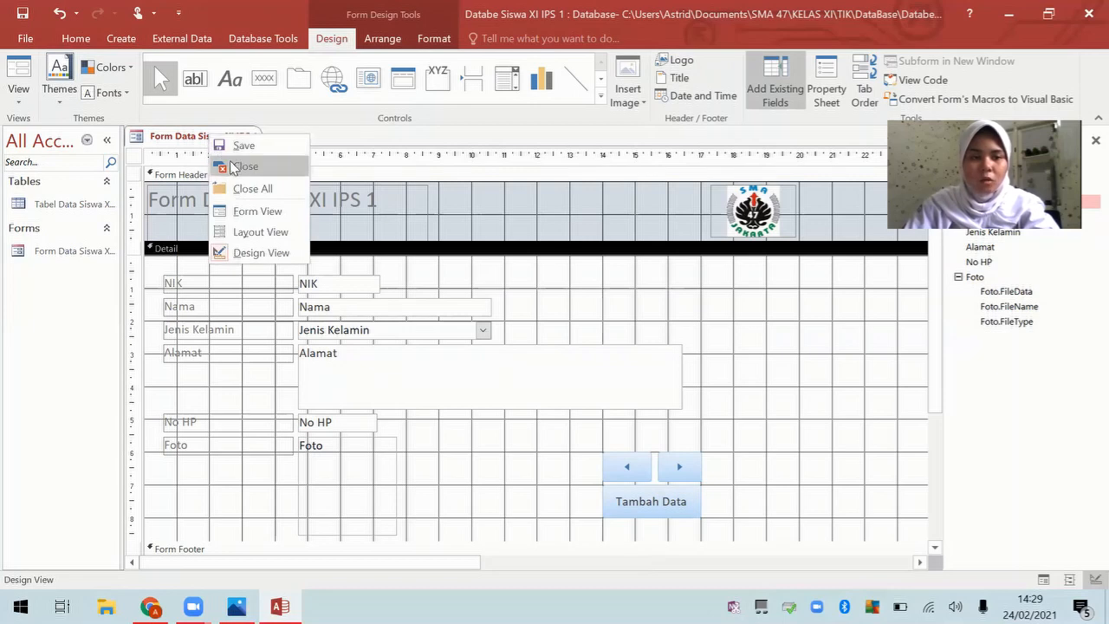
click(278, 216)
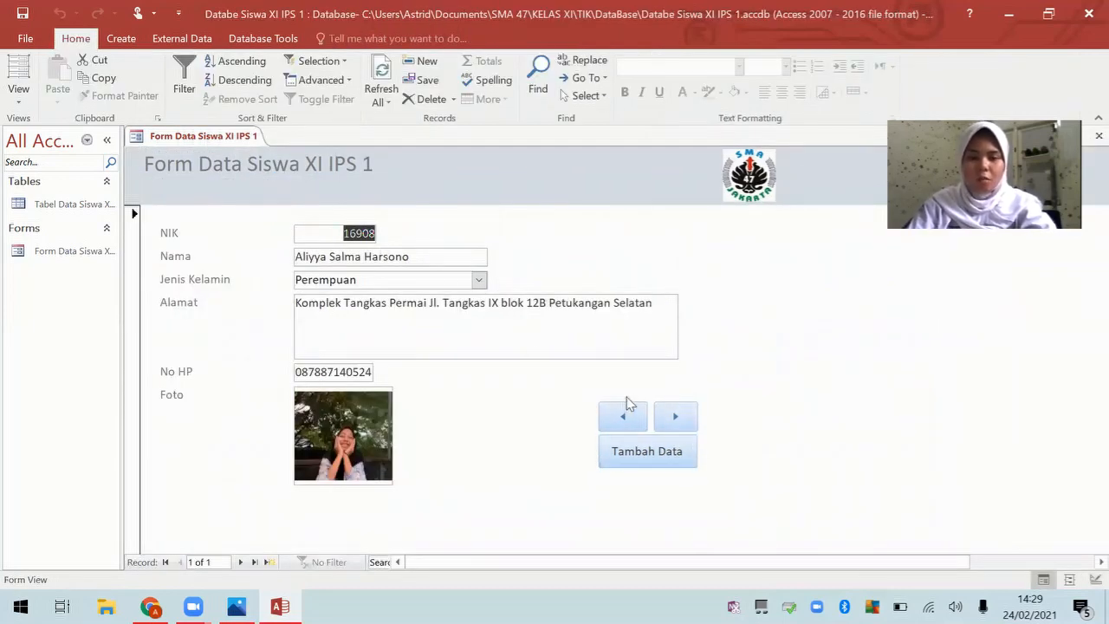
Step: Test Tambah Data and the previous-record arrow, ending on a blank record 2 of 2
click(664, 462)
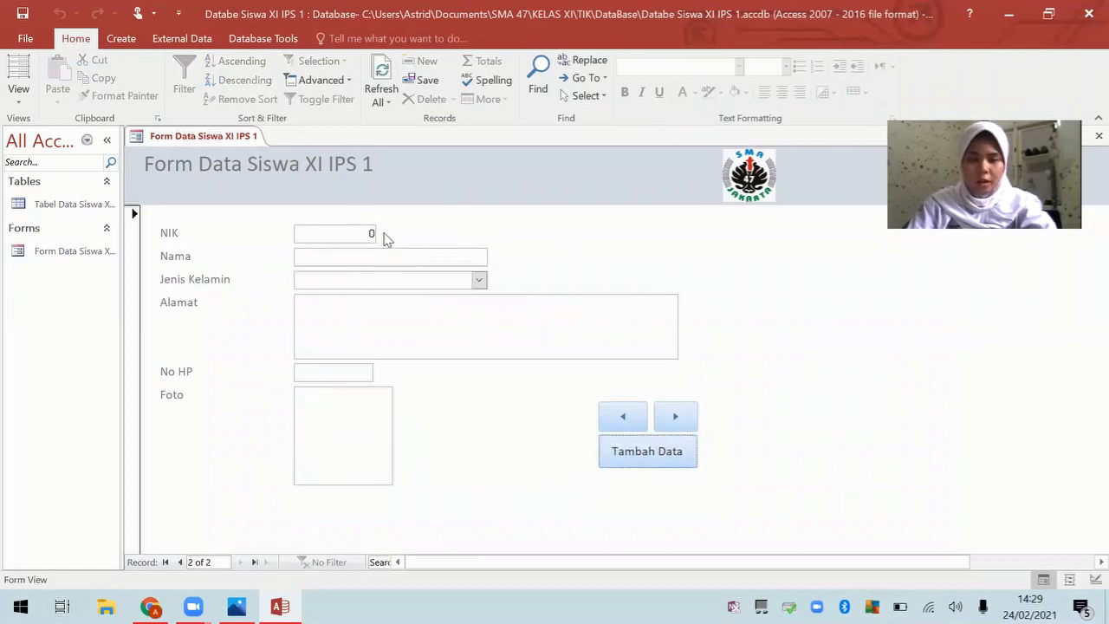
click(621, 420)
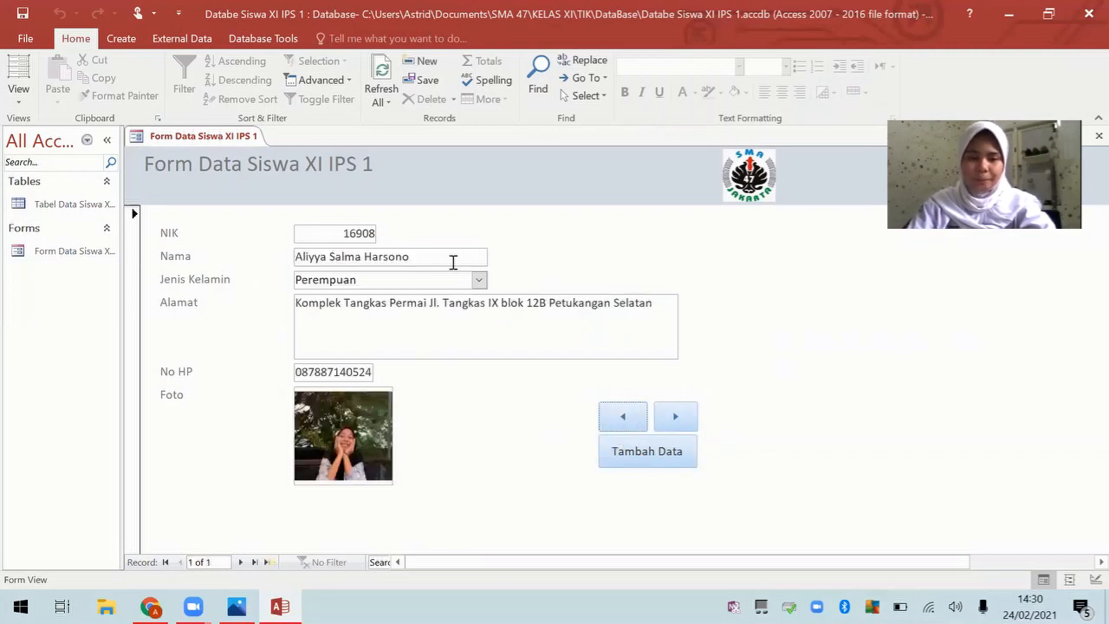
click(669, 465)
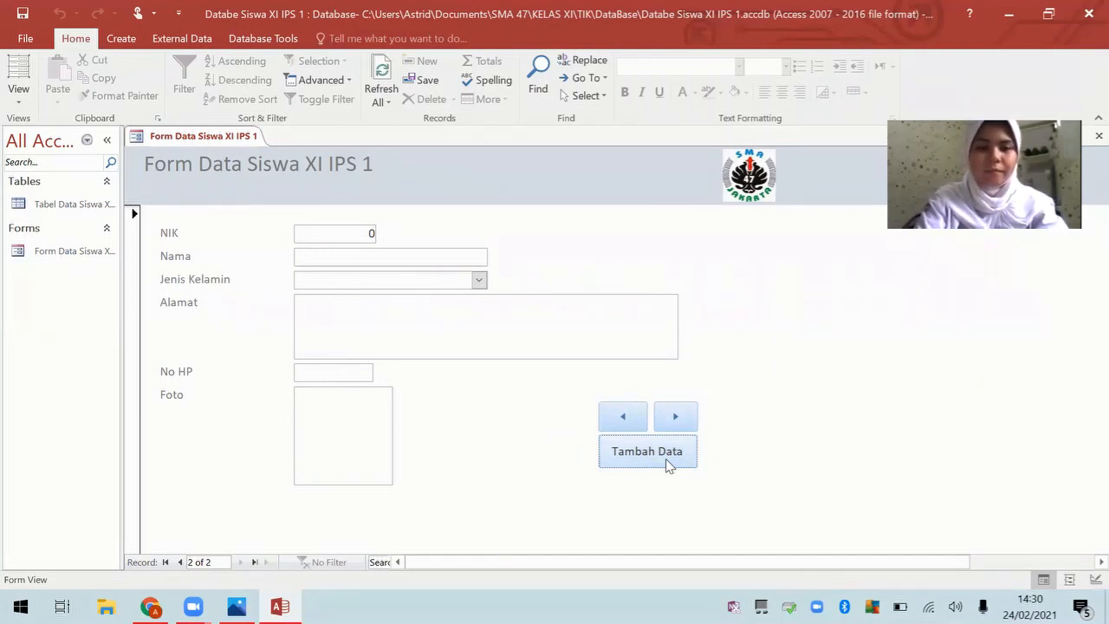
Step: Enter the NIK and the student's full name in the new record
click(368, 234)
text(19636)
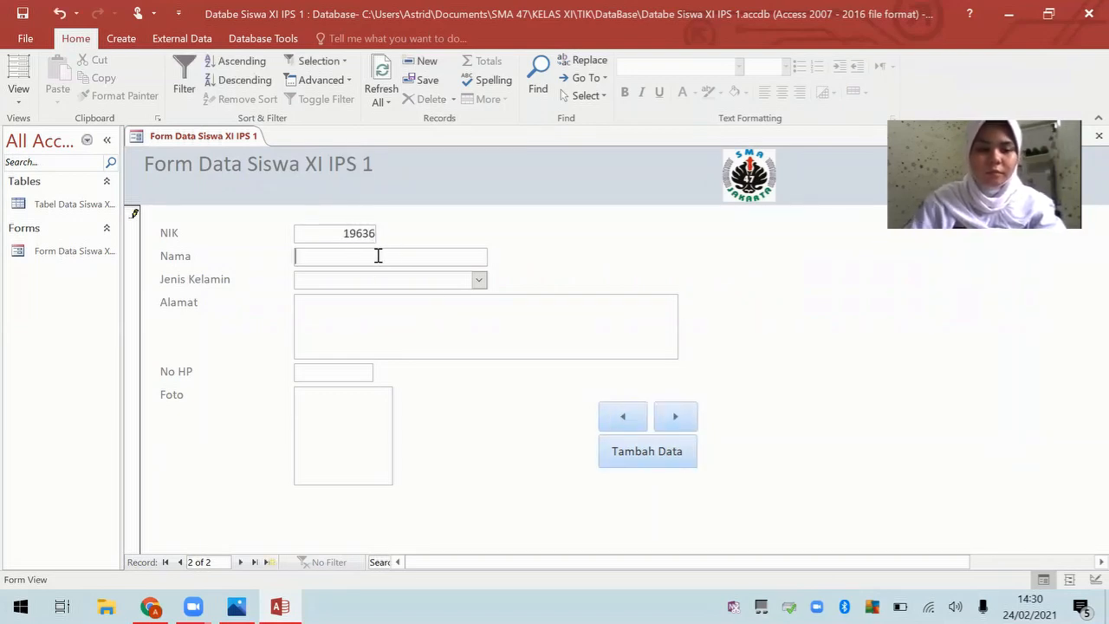
key(Caps_Lock)
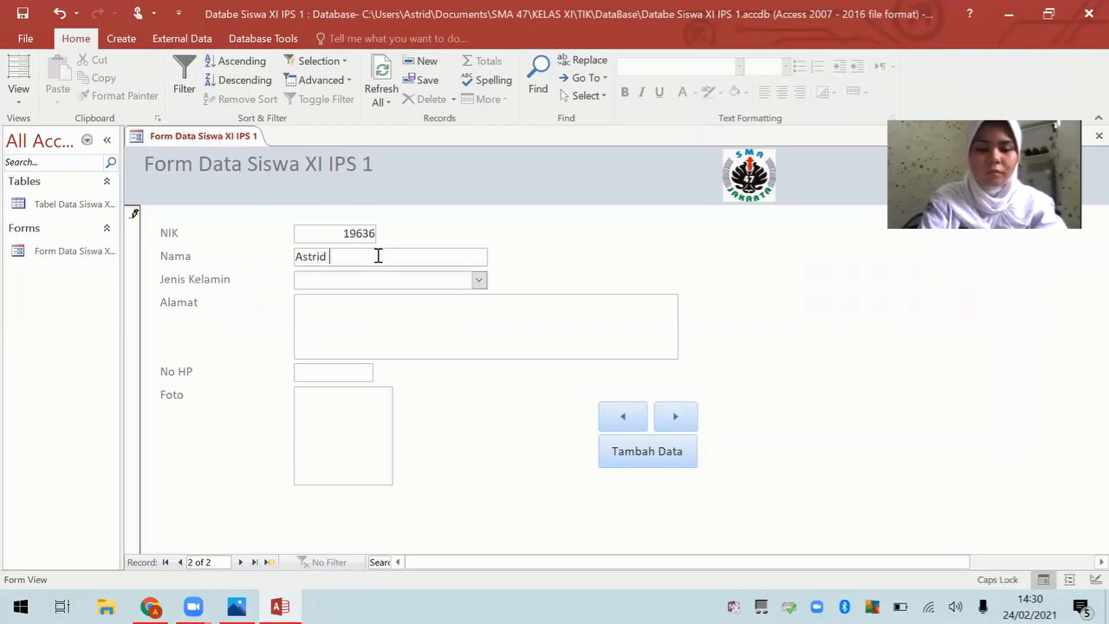
key(Caps_Lock)
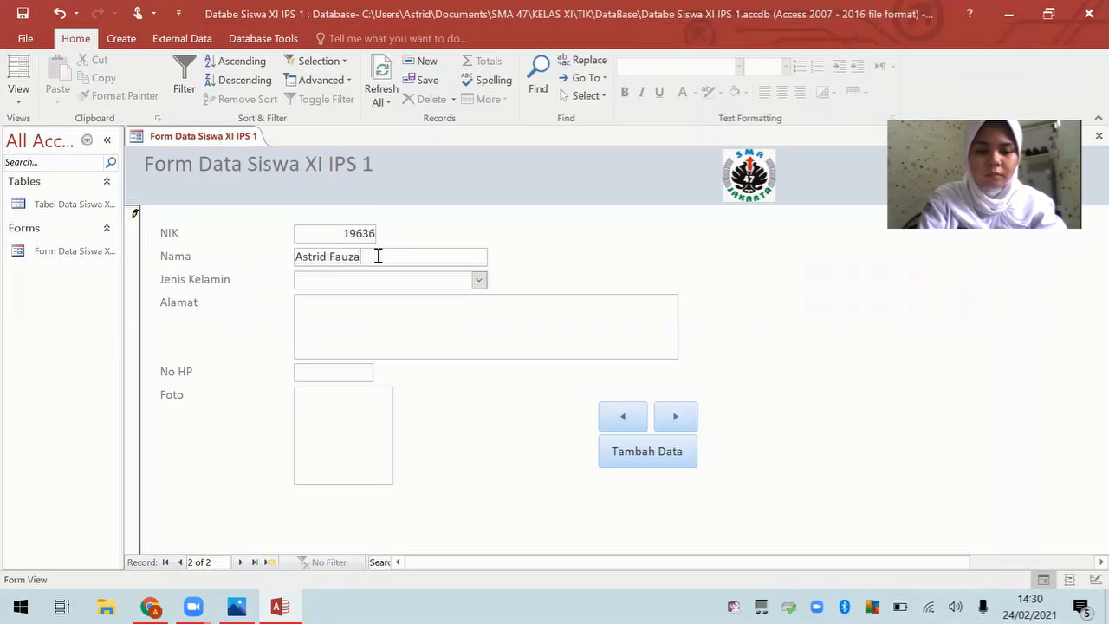
key(Caps_Lock)
key(Caps_Lock)
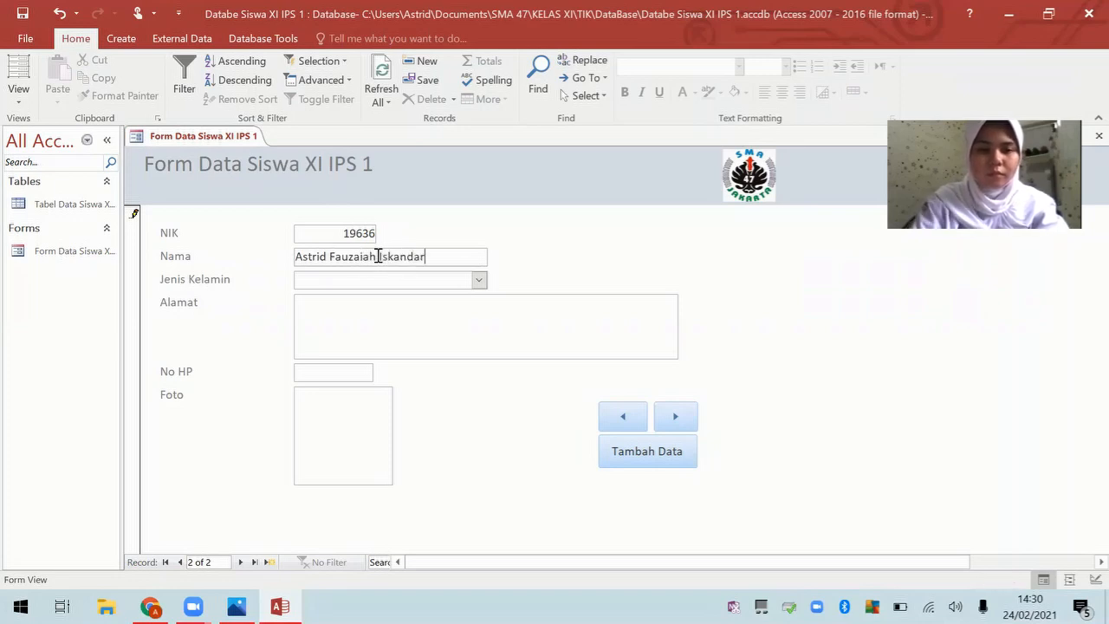
Step: Set Jenis Kelamin to Perempuan and fill in the student's Alamat and No HP
click(479, 280)
click(476, 315)
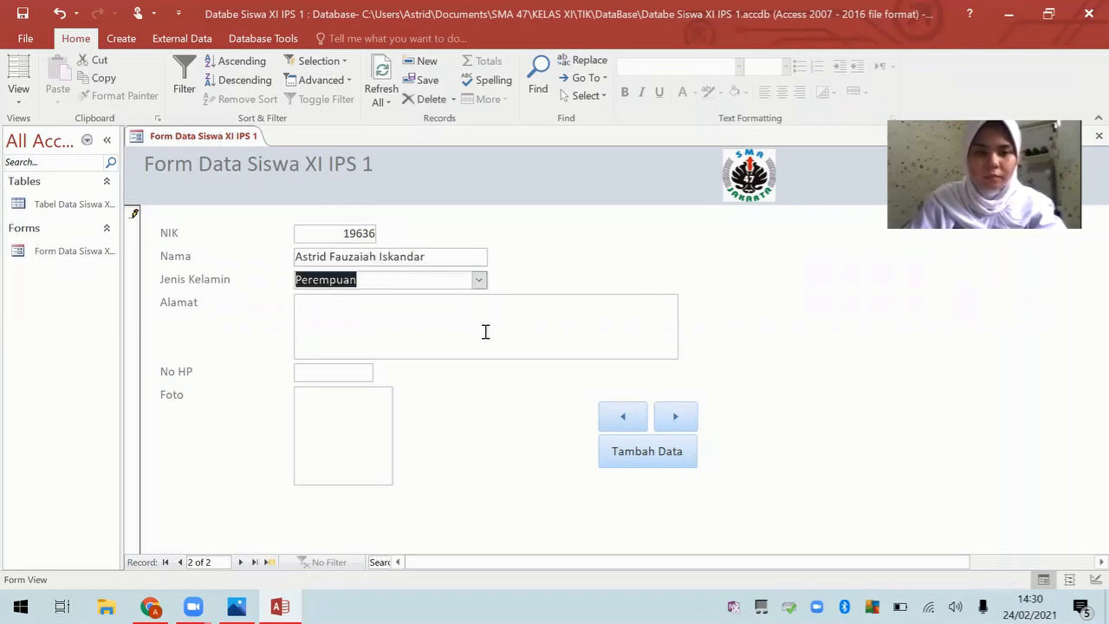
click(485, 330)
key(Caps_Lock)
key(Caps_Lock)
key(Caps_Lock)
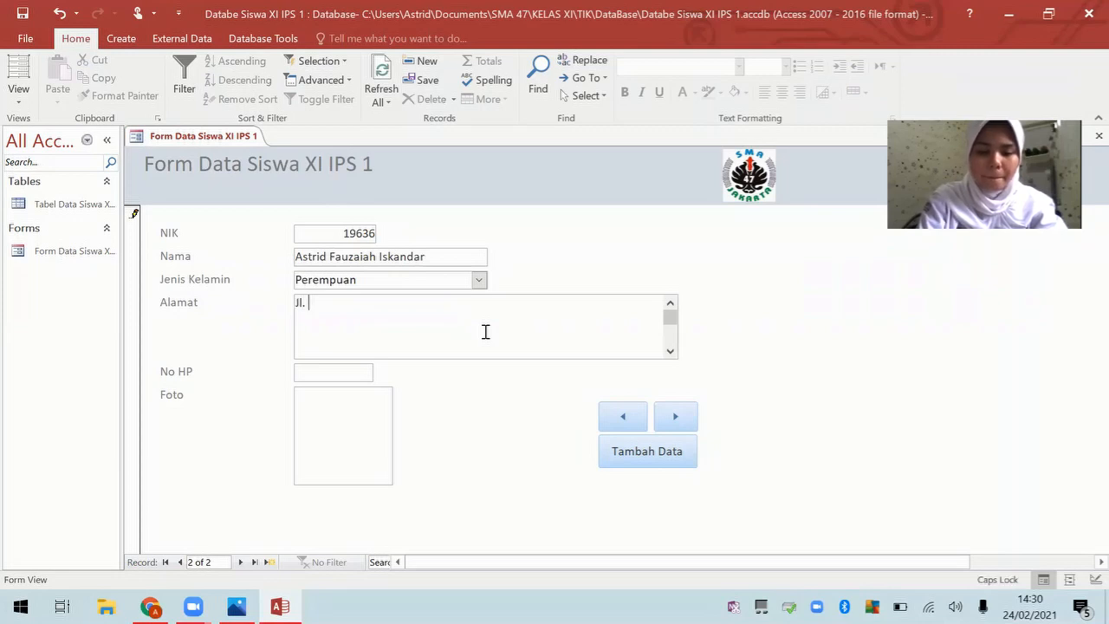
key(Caps_Lock)
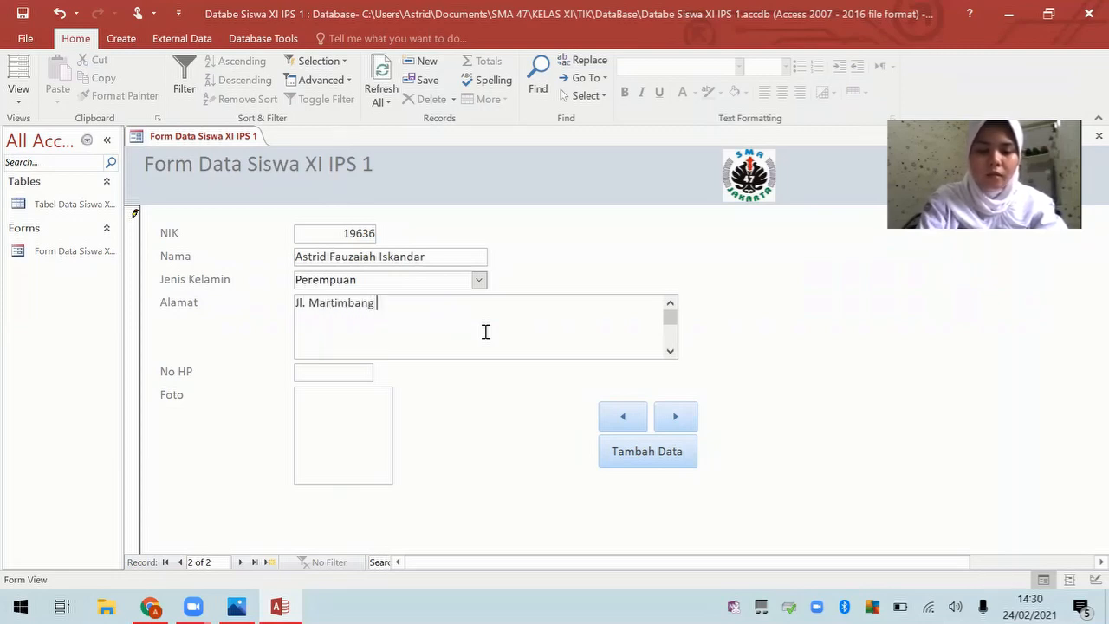
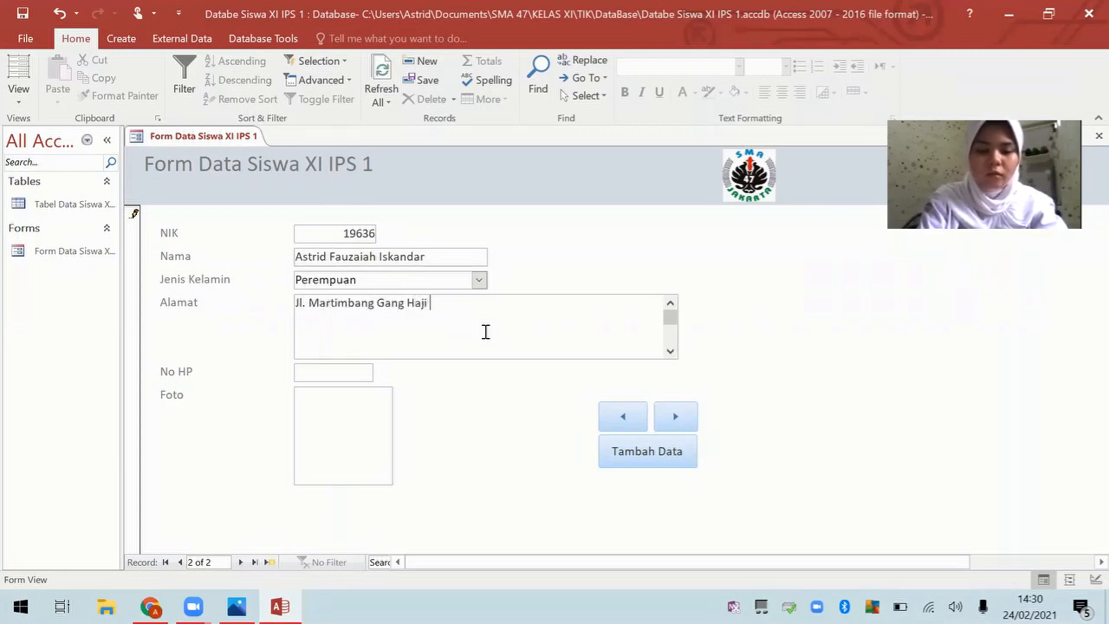
key(Caps_Lock)
key(Caps_Lock)
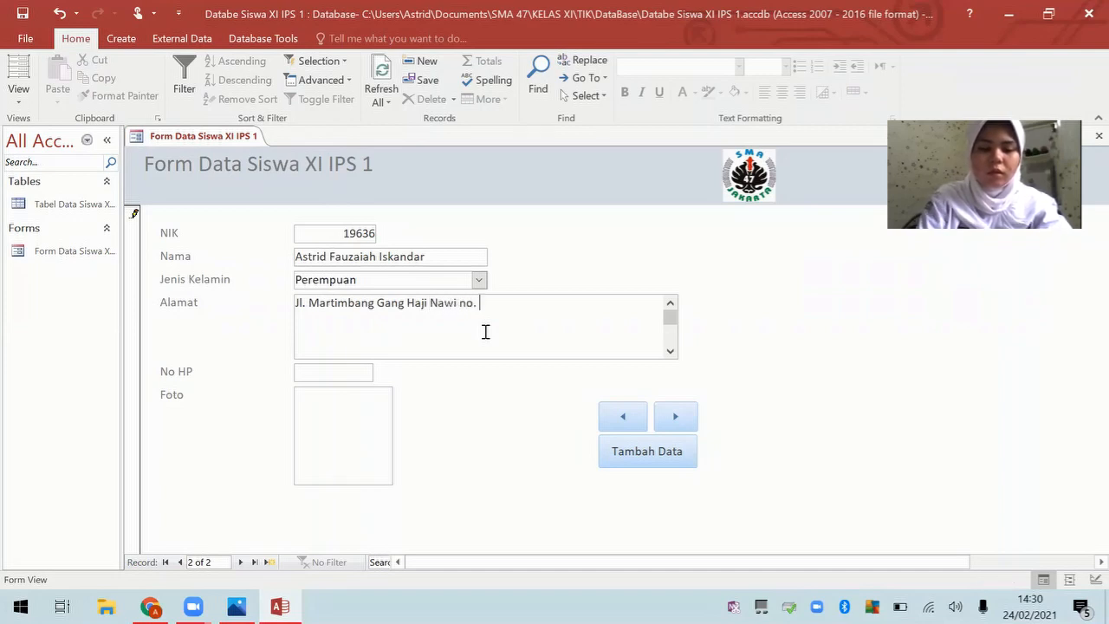
click(363, 368)
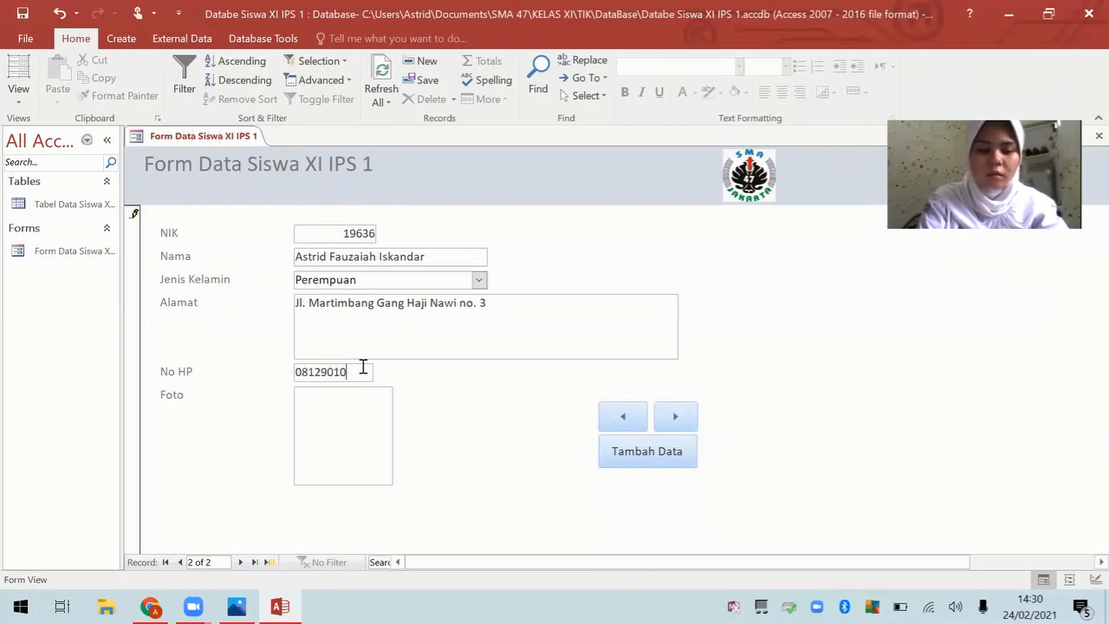
click(317, 436)
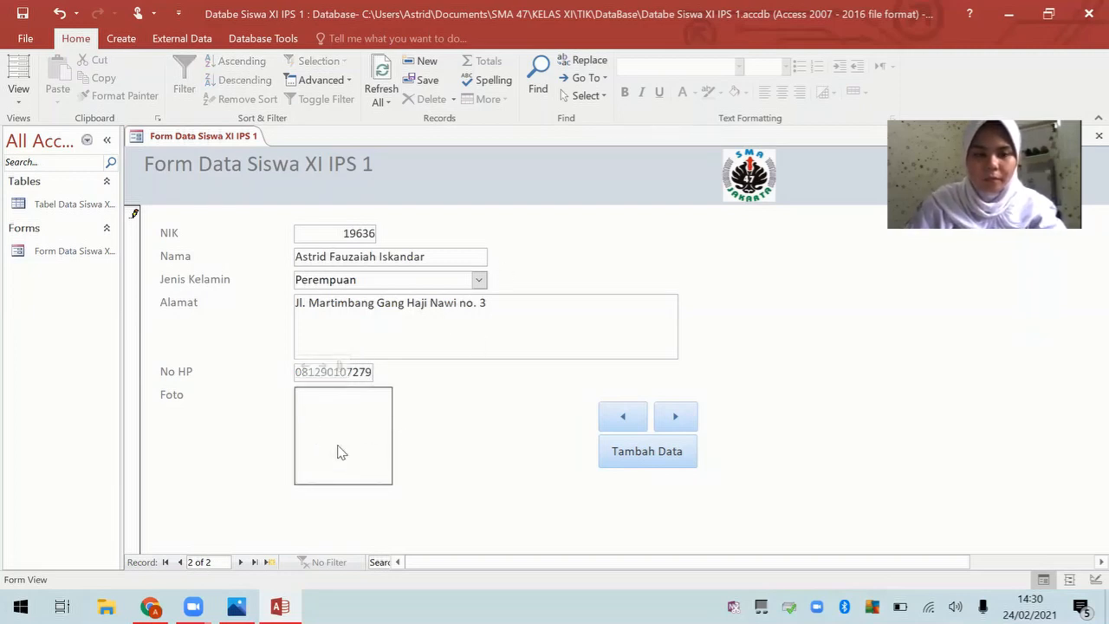
Step: Attach the 2021-01-18 WhatsApp image from the TIK folder as record 2's Foto
double_click(341, 452)
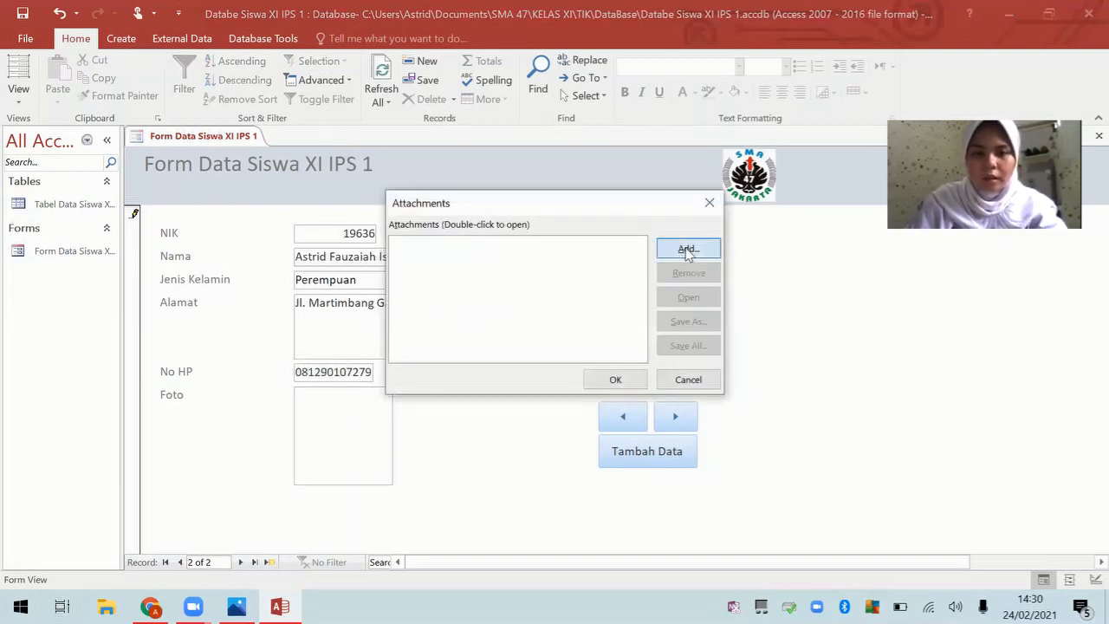
click(687, 250)
scroll(499, 368, up, 2)
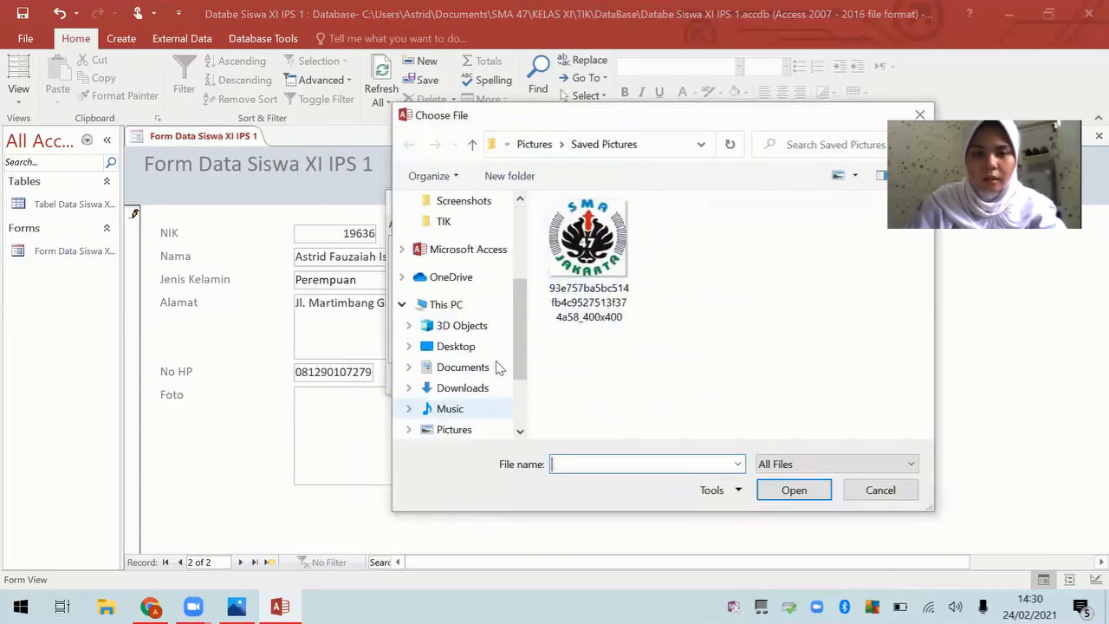
scroll(500, 368, up, 1)
click(440, 242)
scroll(661, 319, down, 5)
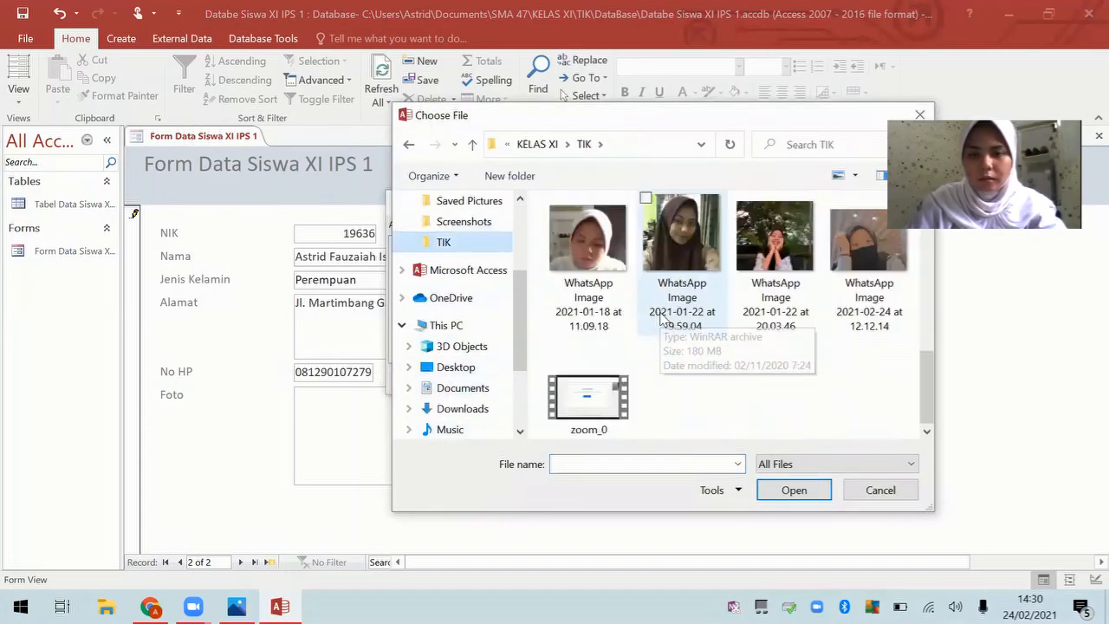
scroll(663, 321, up, 3)
scroll(663, 321, down, 2)
click(604, 307)
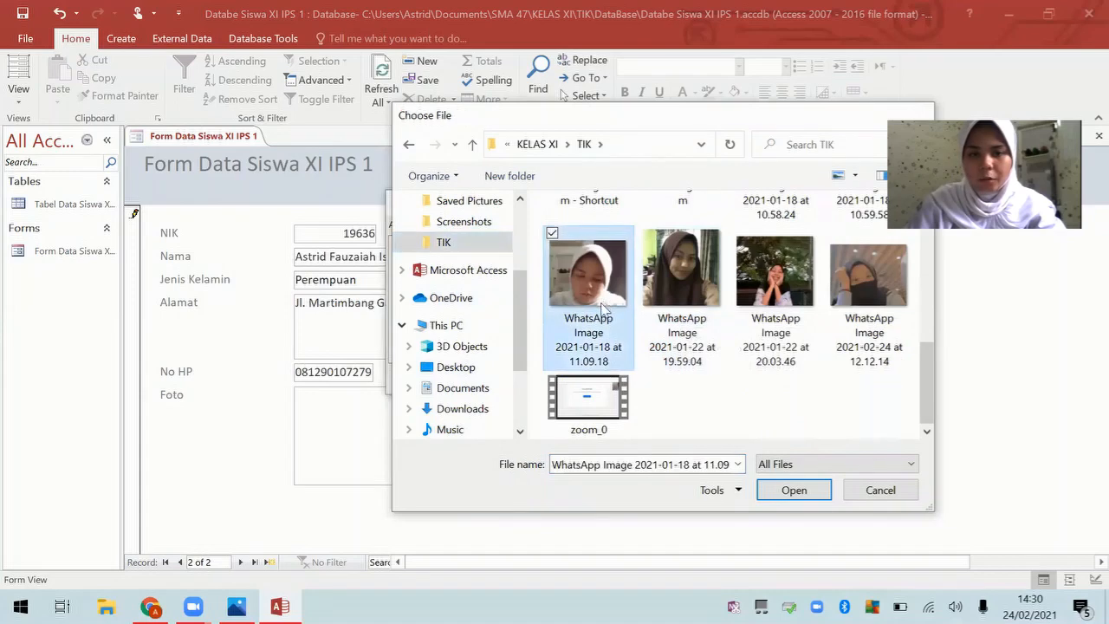
double_click(604, 308)
click(621, 381)
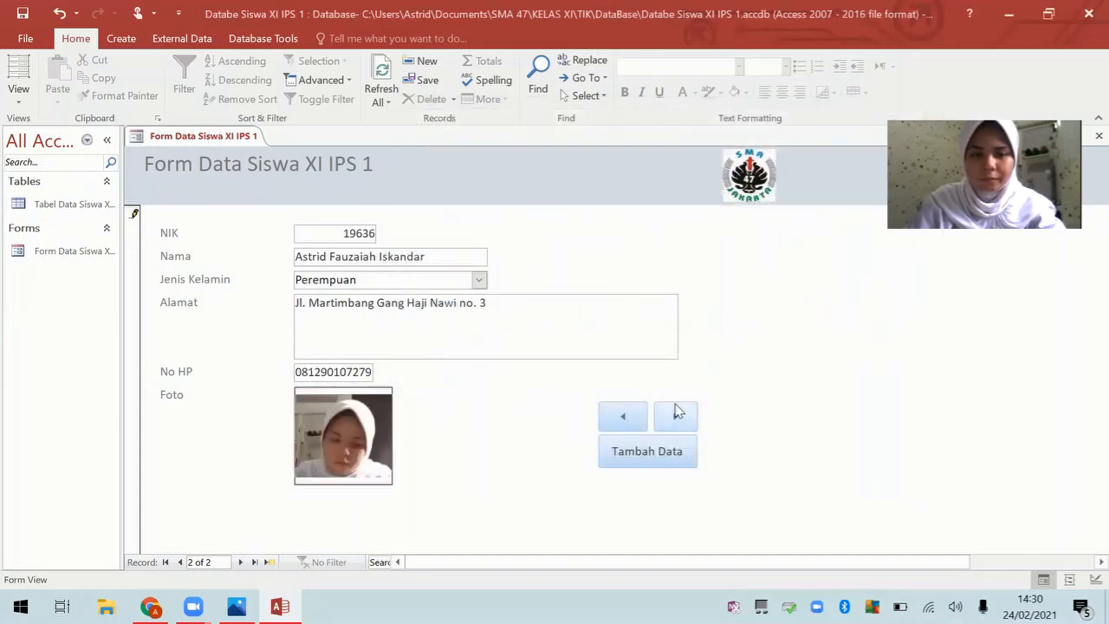
Step: Add a new record with the NIK, student's name, Perempuan, address and phone number
click(668, 450)
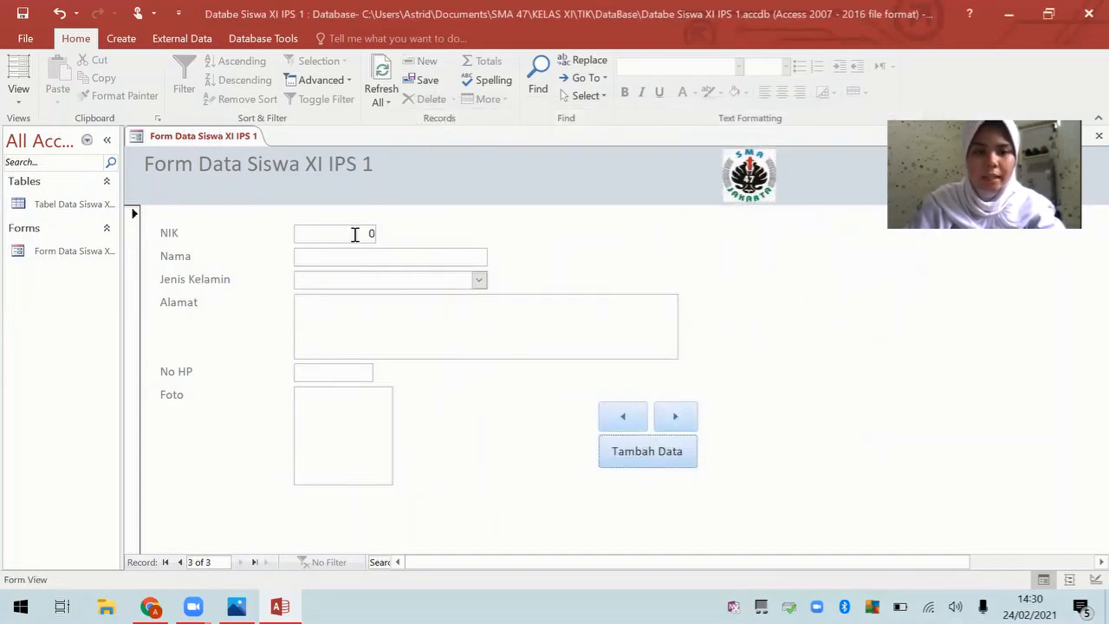
drag(355, 234, 411, 240)
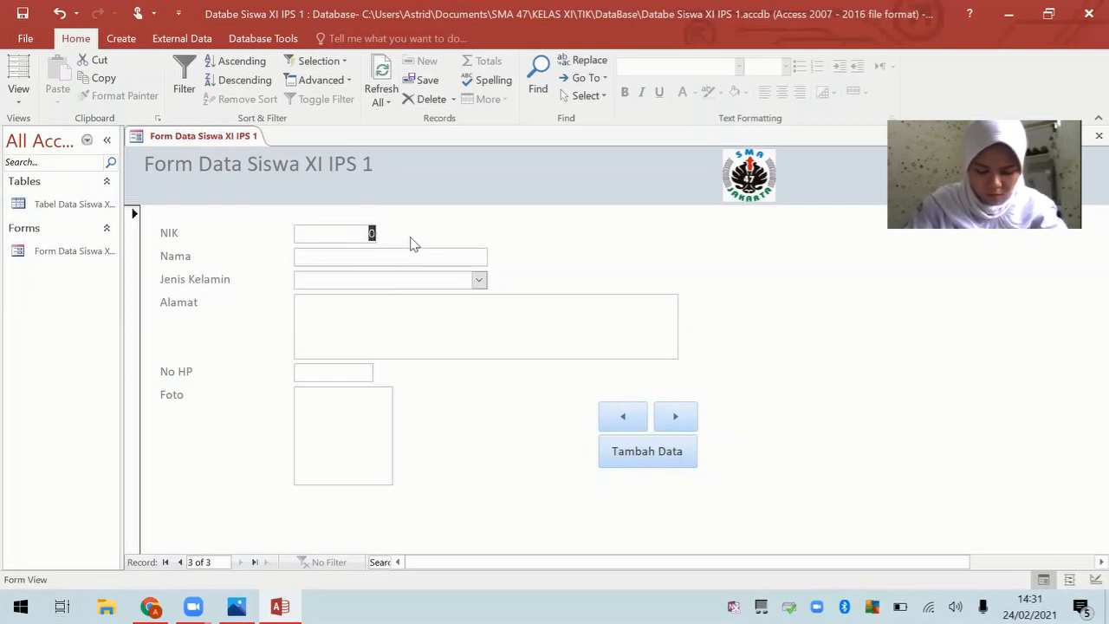
text(17020)
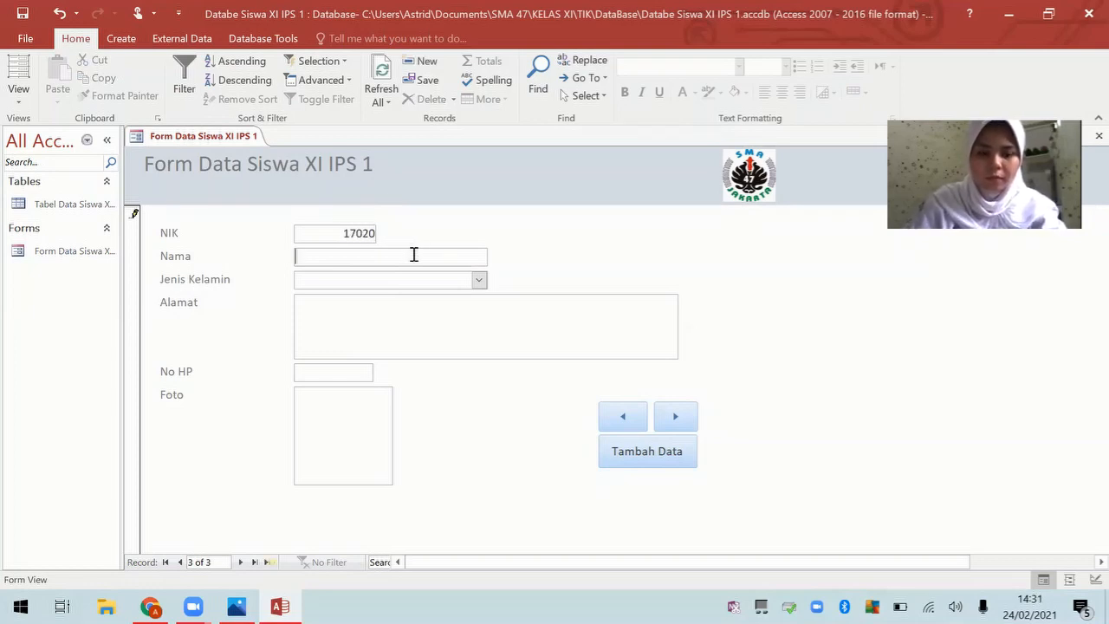
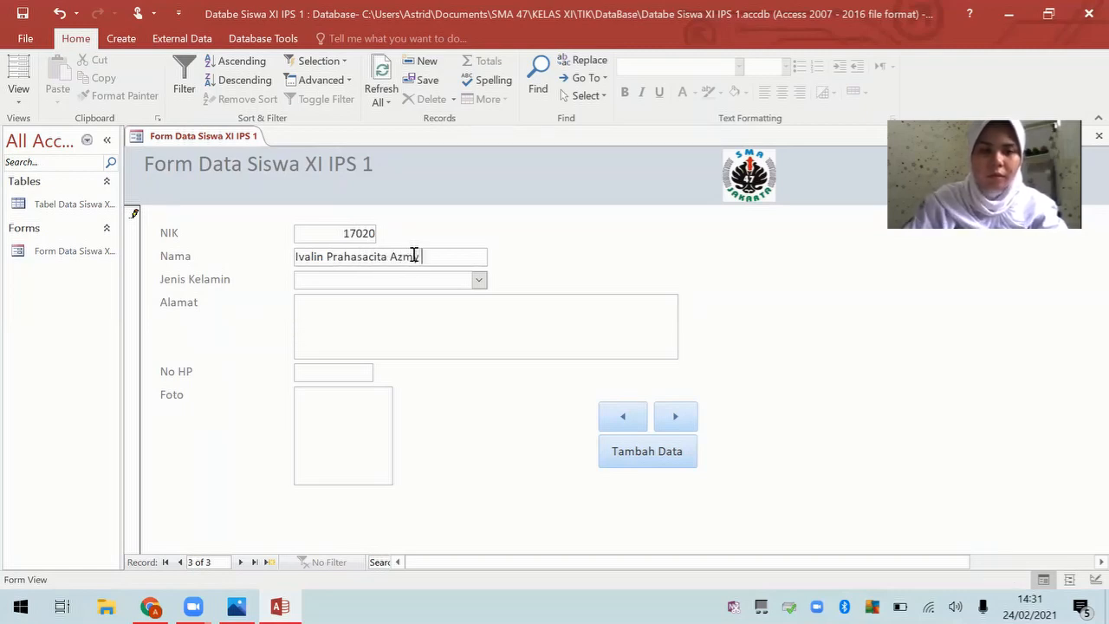
click(478, 279)
click(485, 312)
click(489, 313)
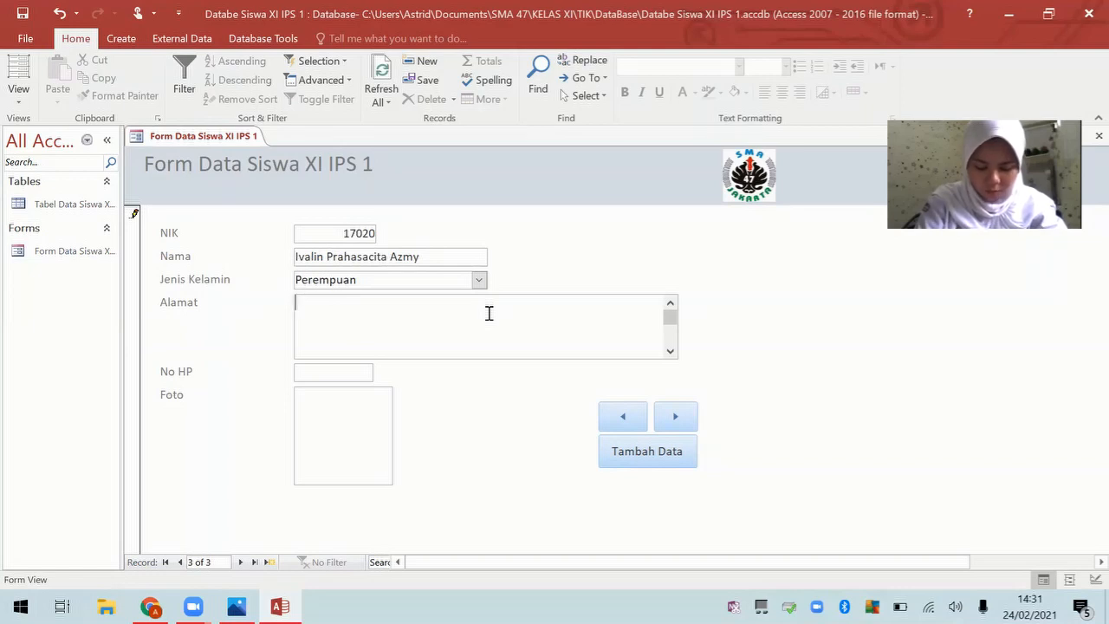
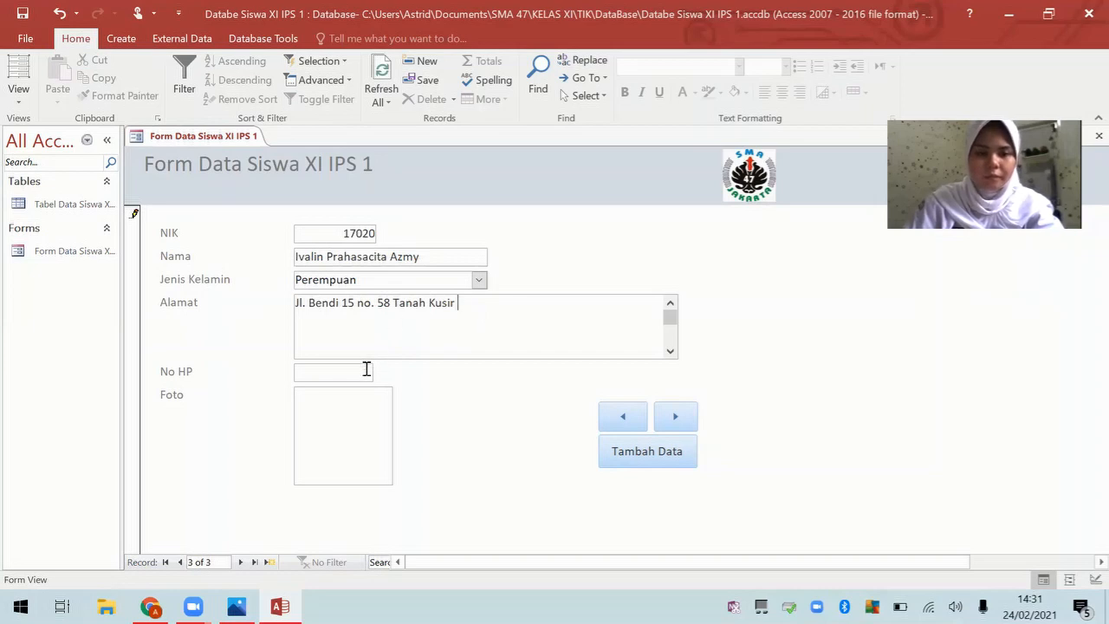
click(364, 369)
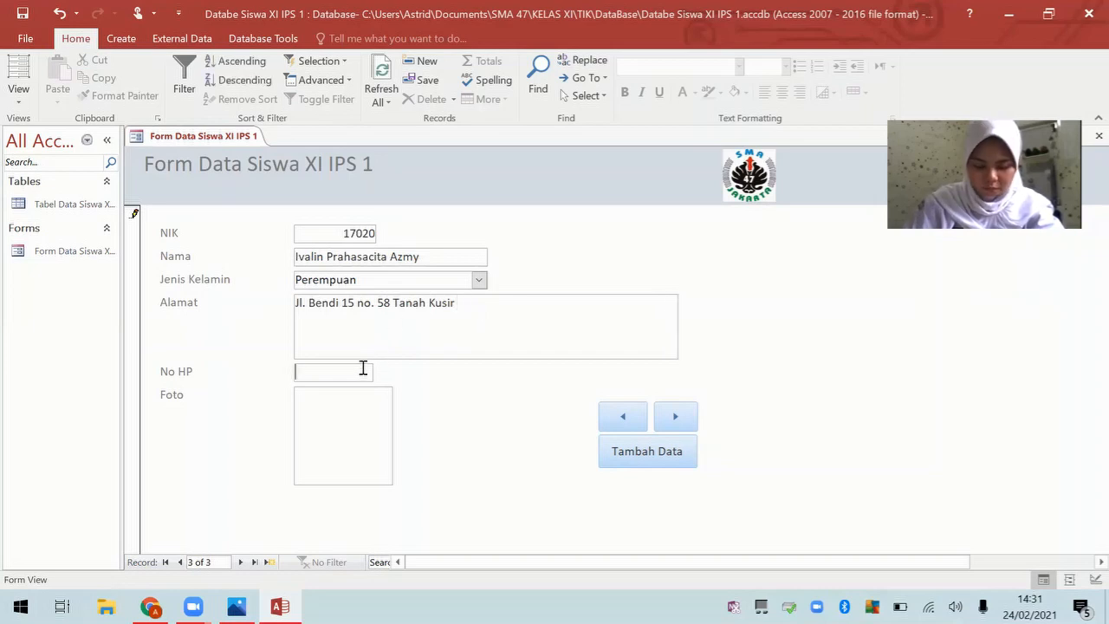
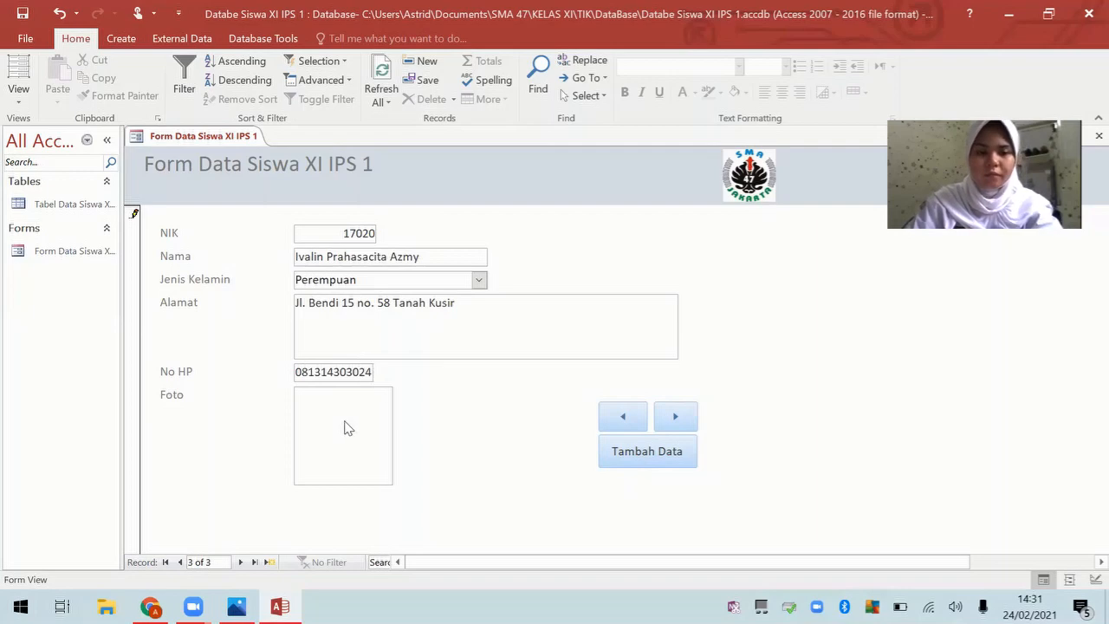
Step: Attach the 2021-02-24 WhatsApp image as the third record's Foto
double_click(348, 427)
click(683, 250)
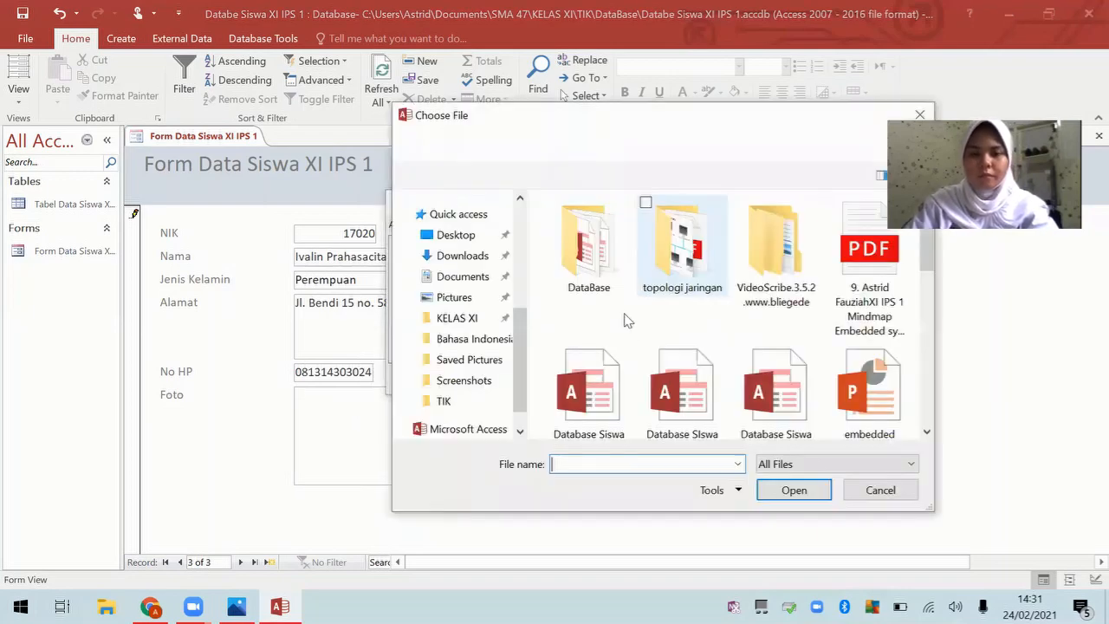
scroll(583, 342, down, 5)
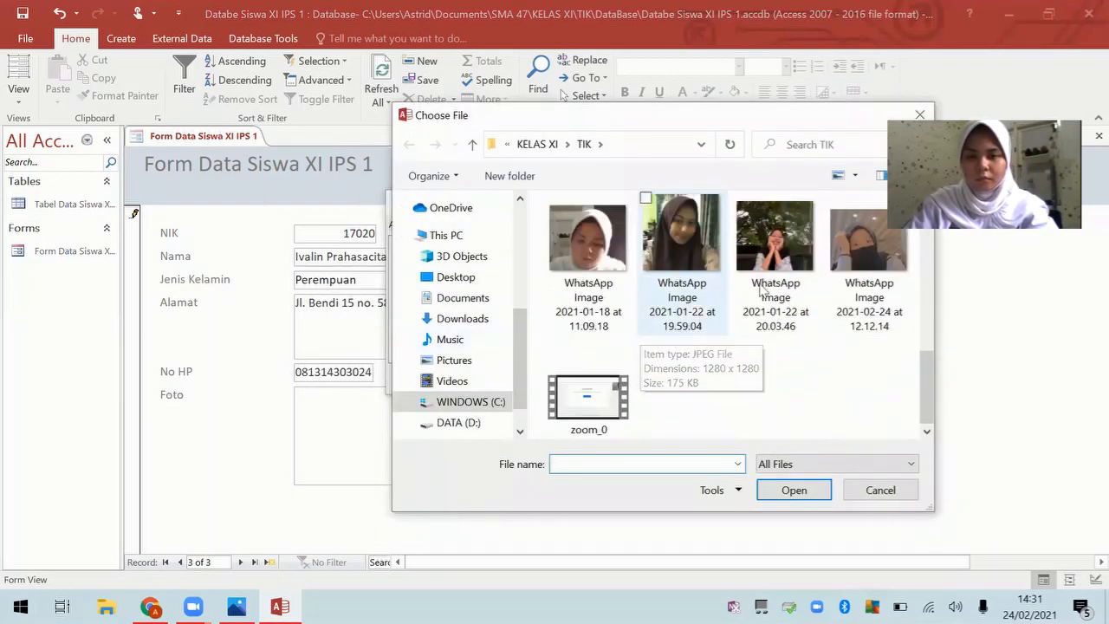
double_click(863, 276)
click(604, 378)
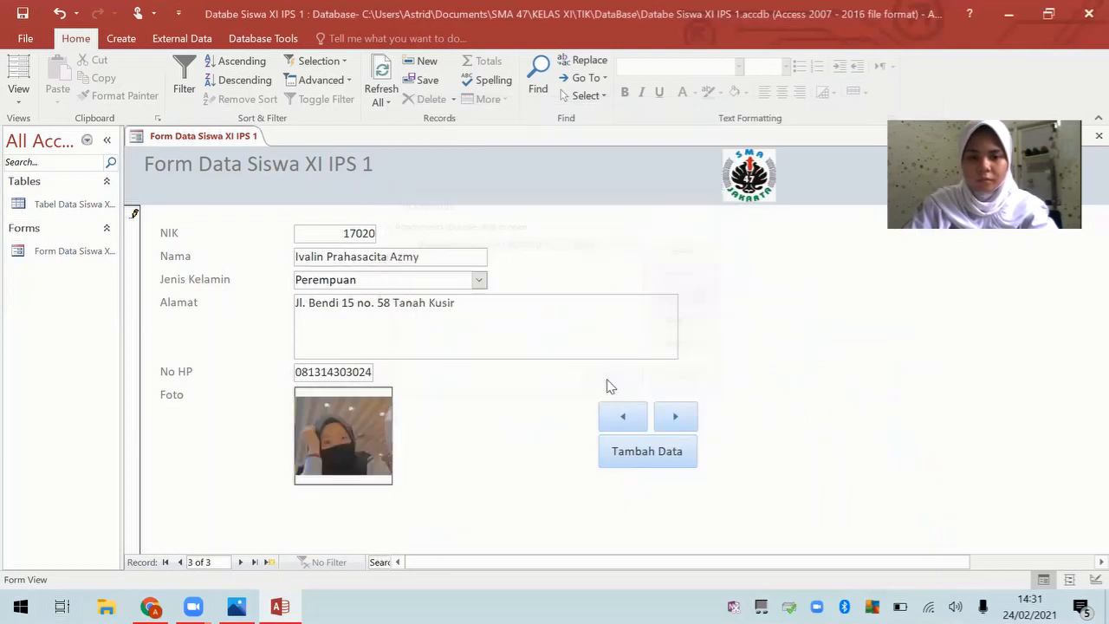
Step: Start a new blank student record and enter NIK 17143
click(663, 452)
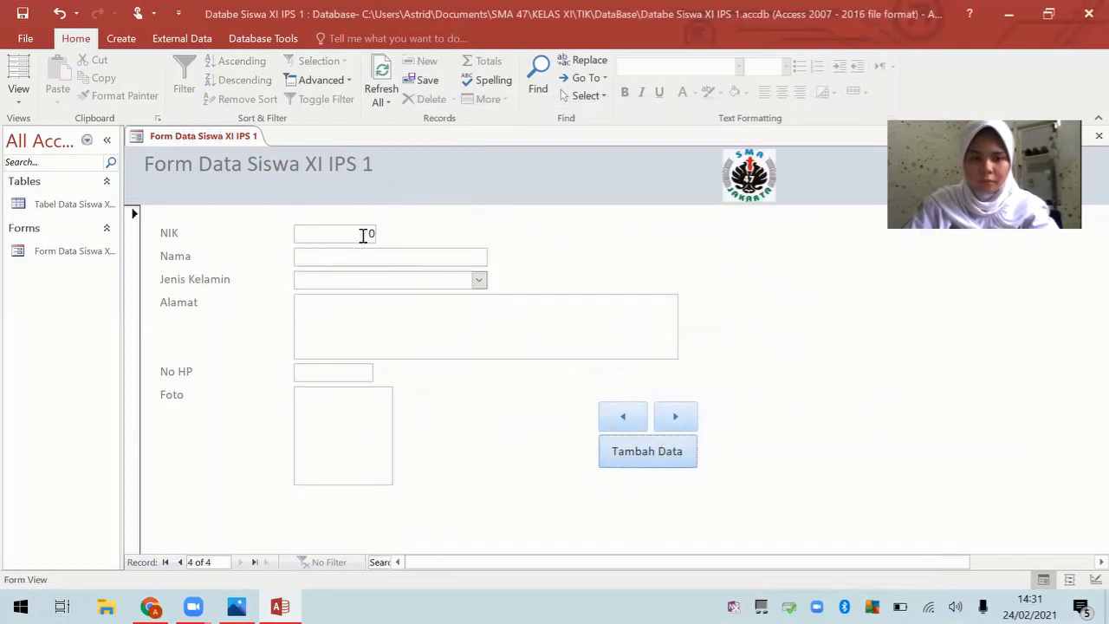
click(367, 234)
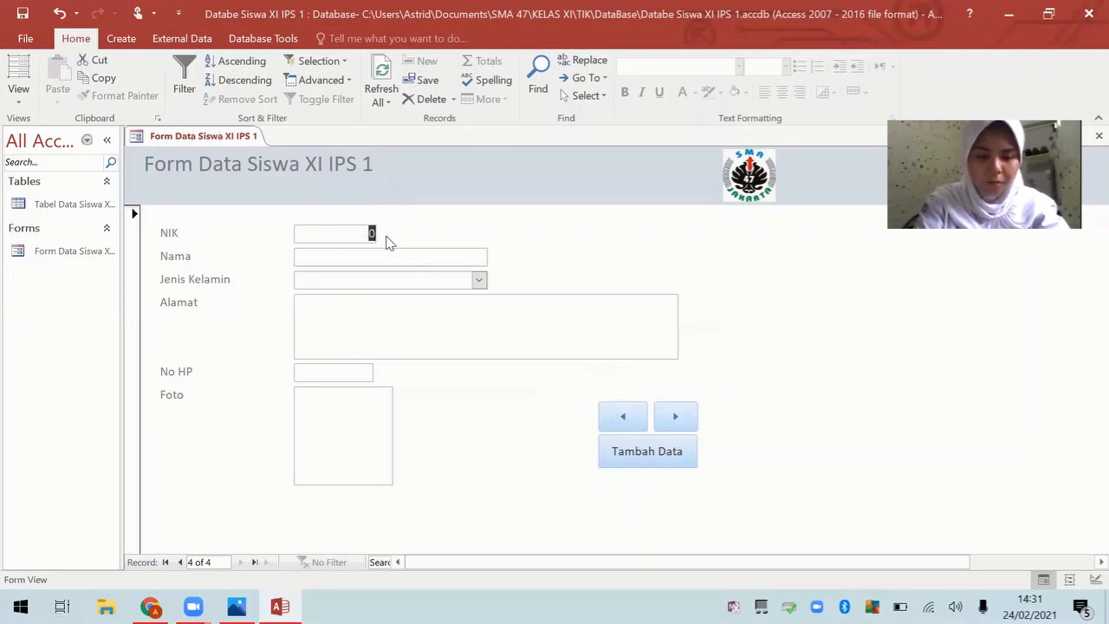
text(17143)
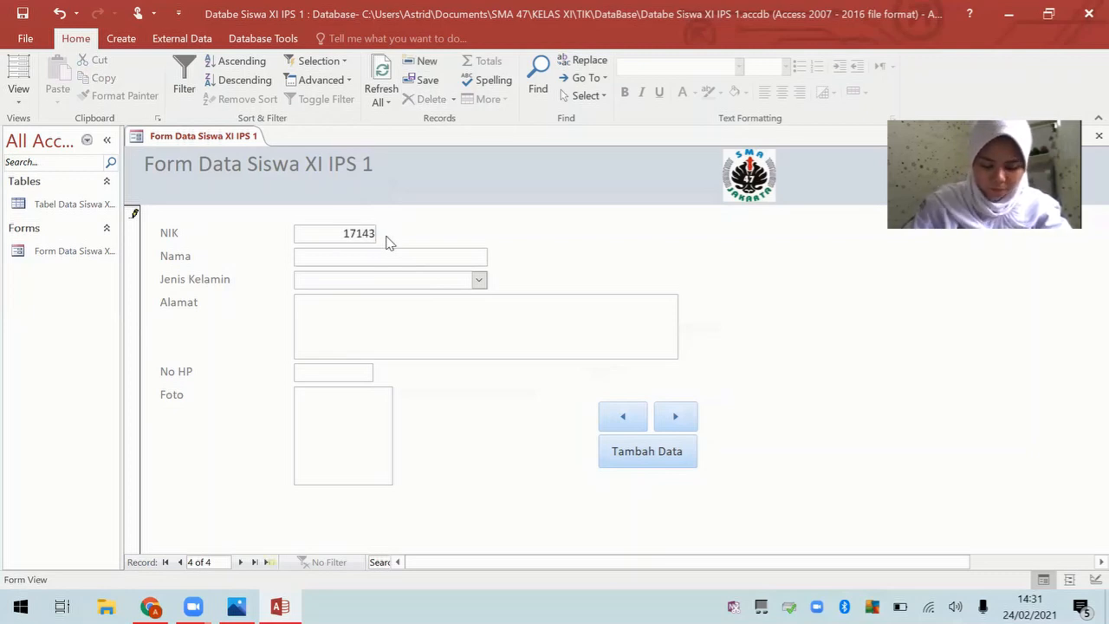
Step: Enter the student's full name in the Nama field, capitalising each word
click(398, 258)
key(Caps_Lock)
text(A)
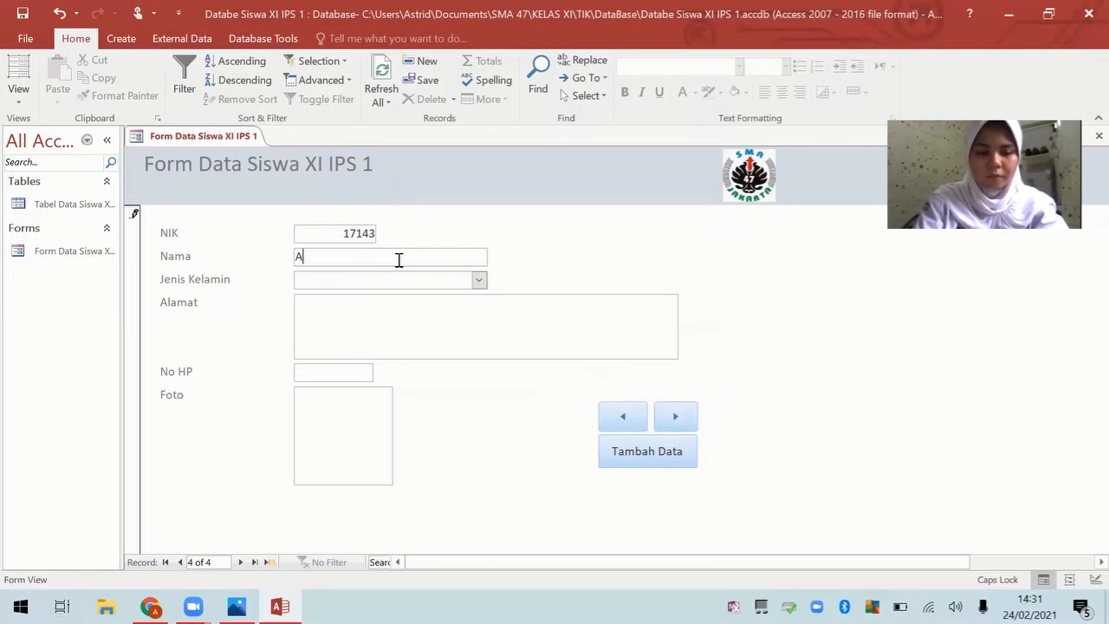
key(BackSpace)
key(Caps_Lock)
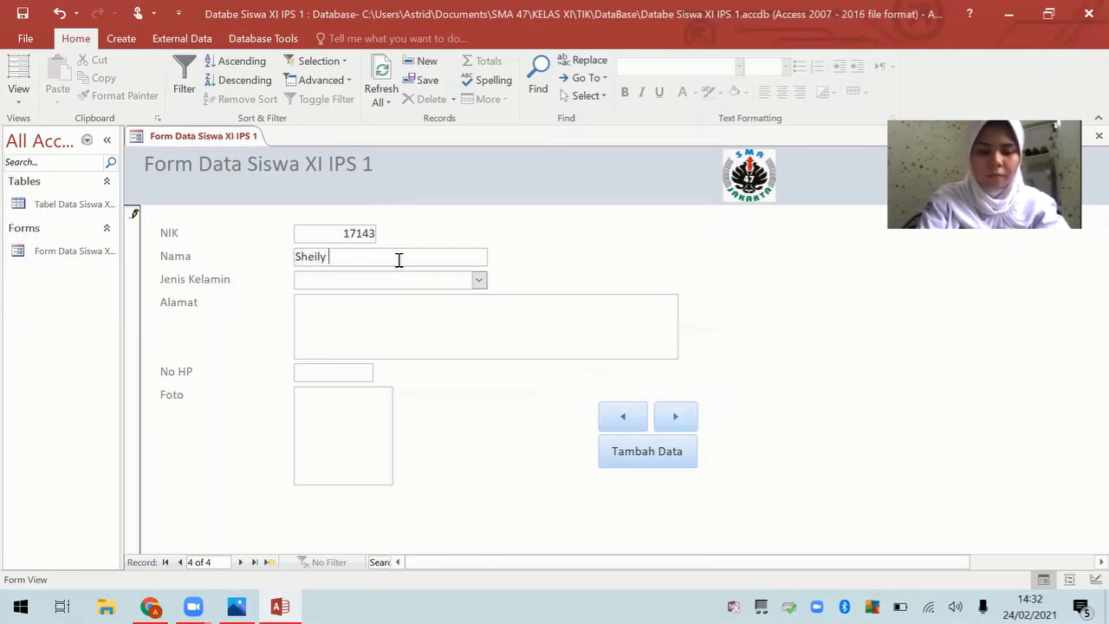
key(Caps_Lock)
key(Caps_Lock)
key(Caps_Lock)
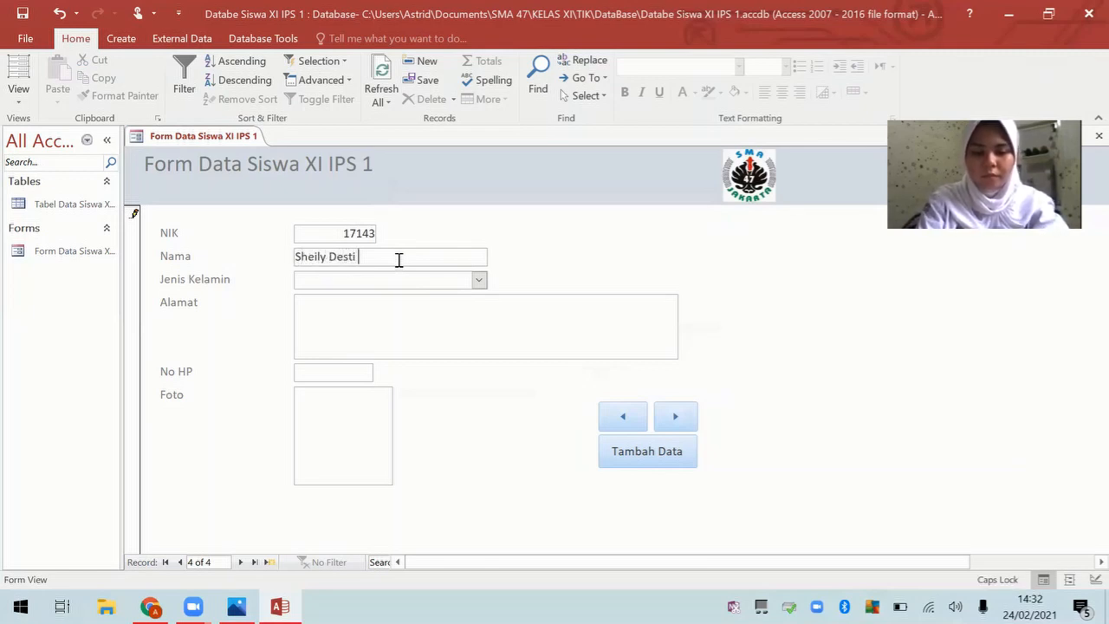
key(Caps_Lock)
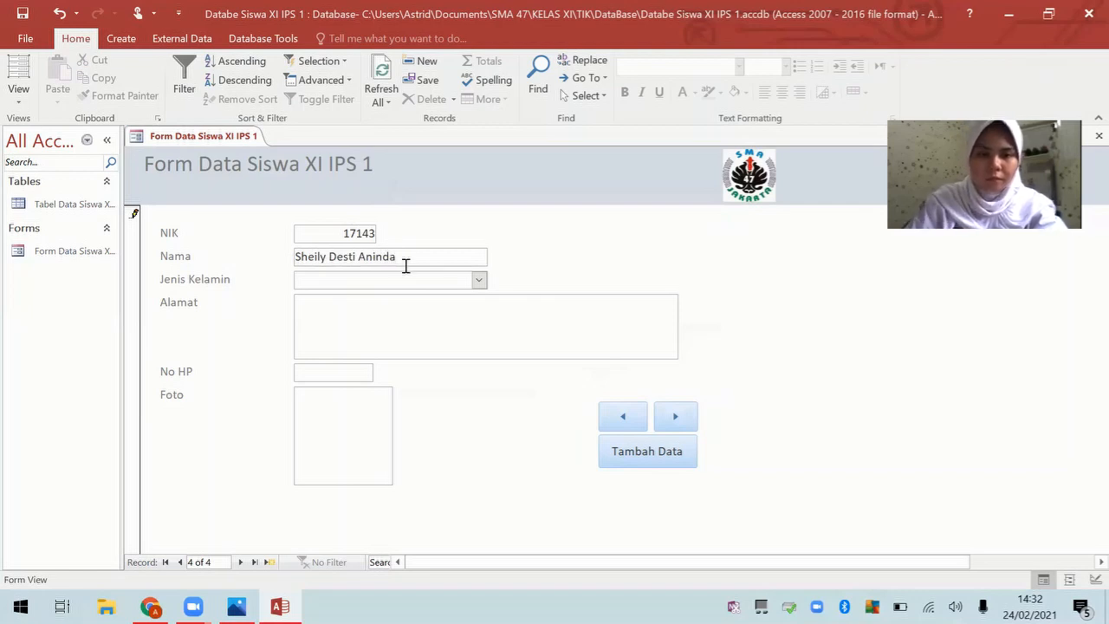
Step: Check the gender choices, then enter the student's street address in the address field
click(479, 281)
click(490, 310)
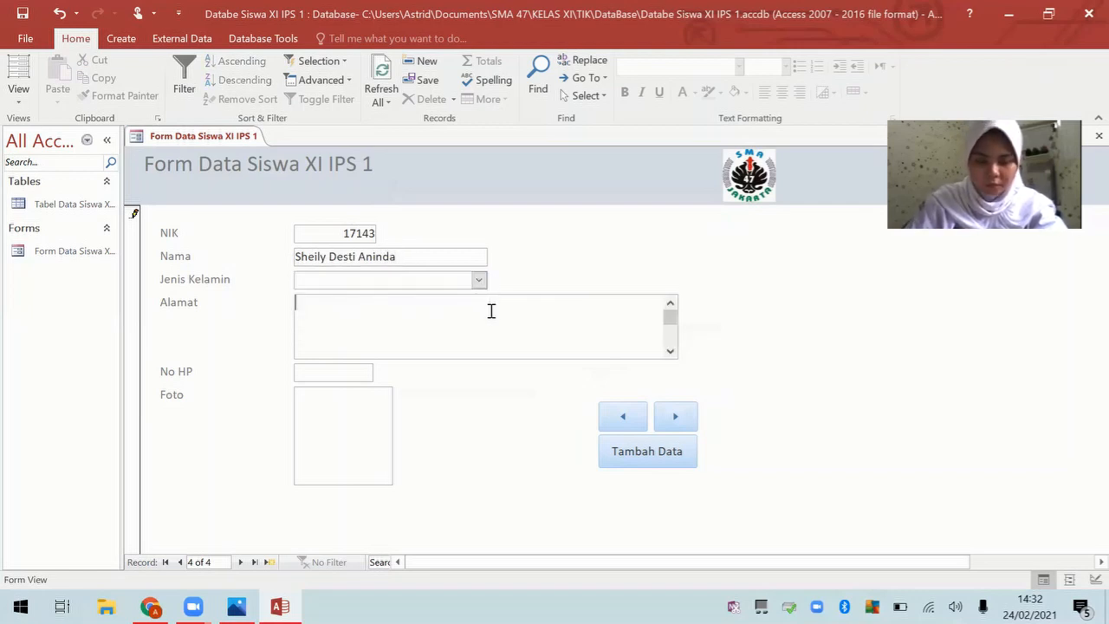
key(Caps_Lock)
key(Caps_Lock)
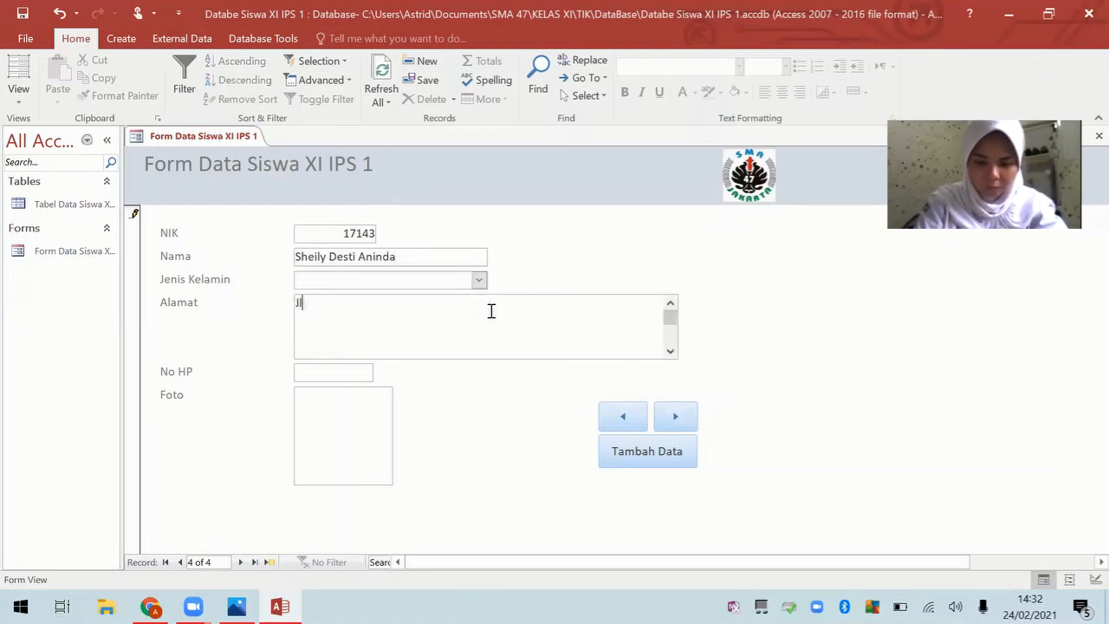
key(Caps_Lock)
key(Caps_Lock)
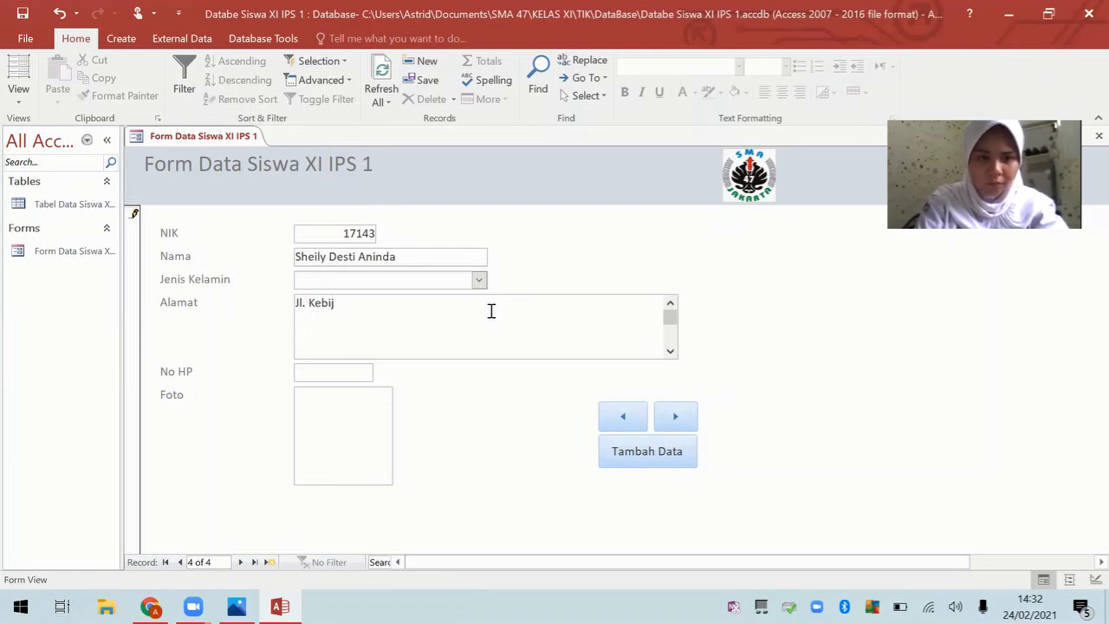
key(Caps_Lock)
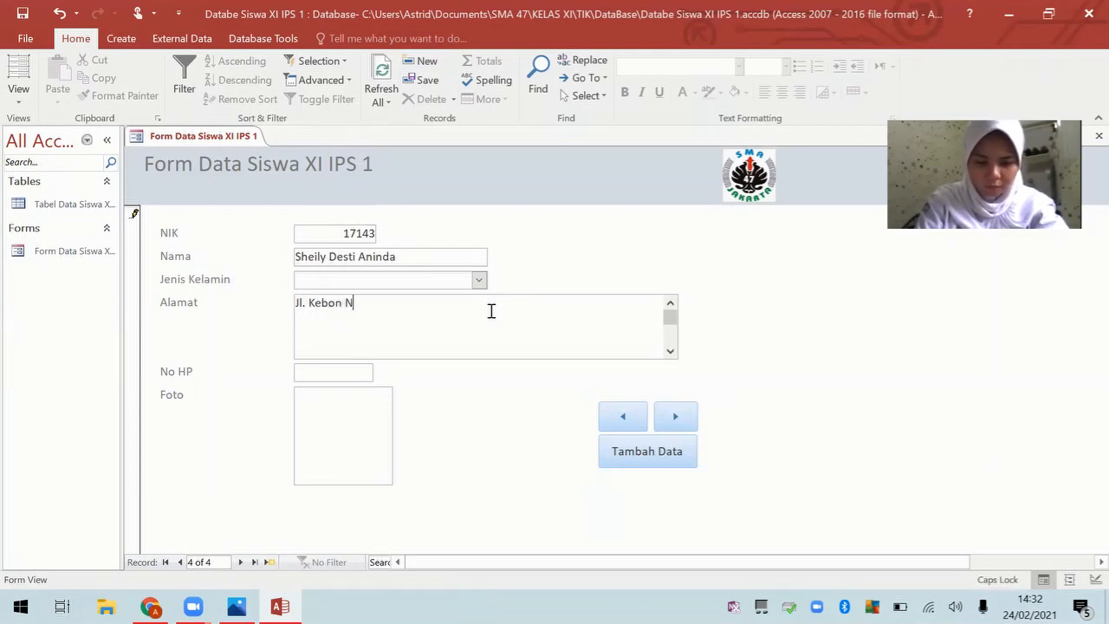
key(Caps_Lock)
key(Caps_Lock)
key(Caps_Lock)
key(Caps_Lock)
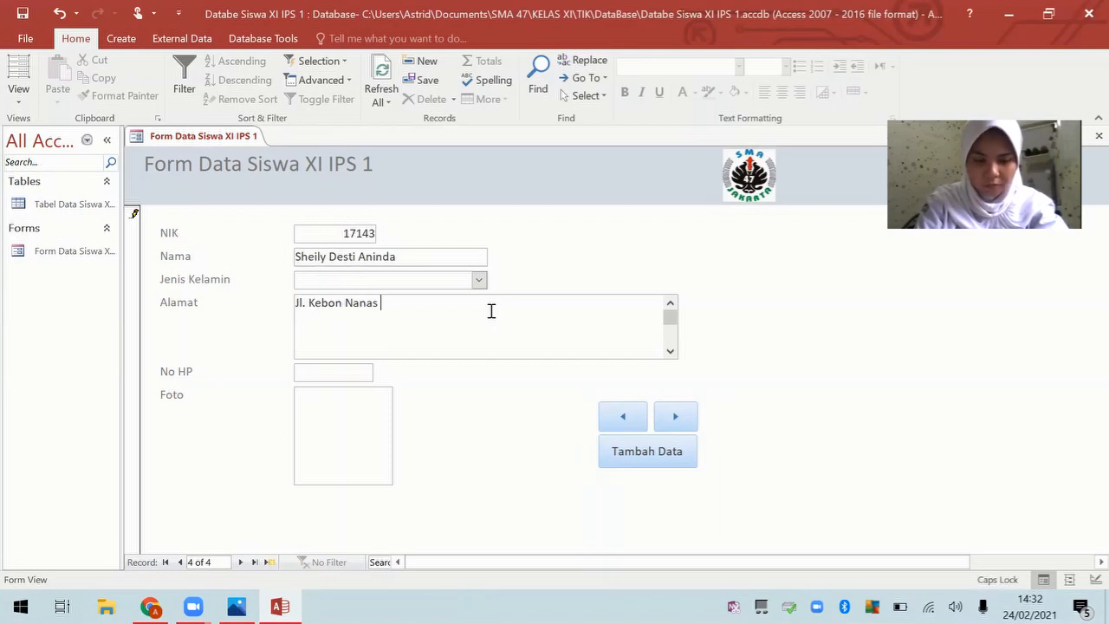
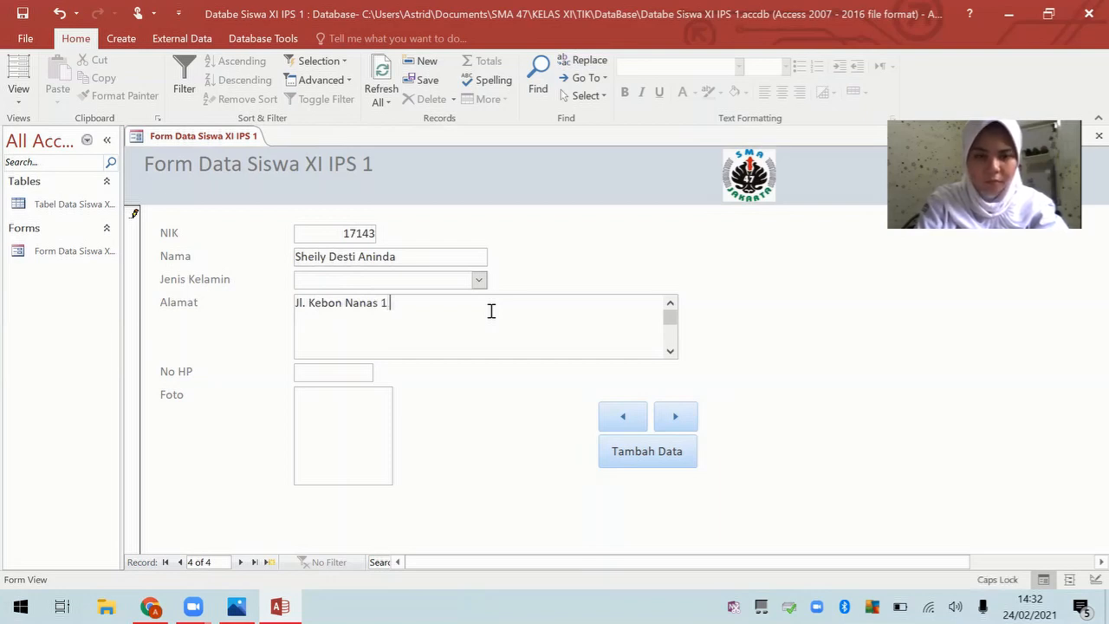
key(Caps_Lock)
key(Caps_Lock)
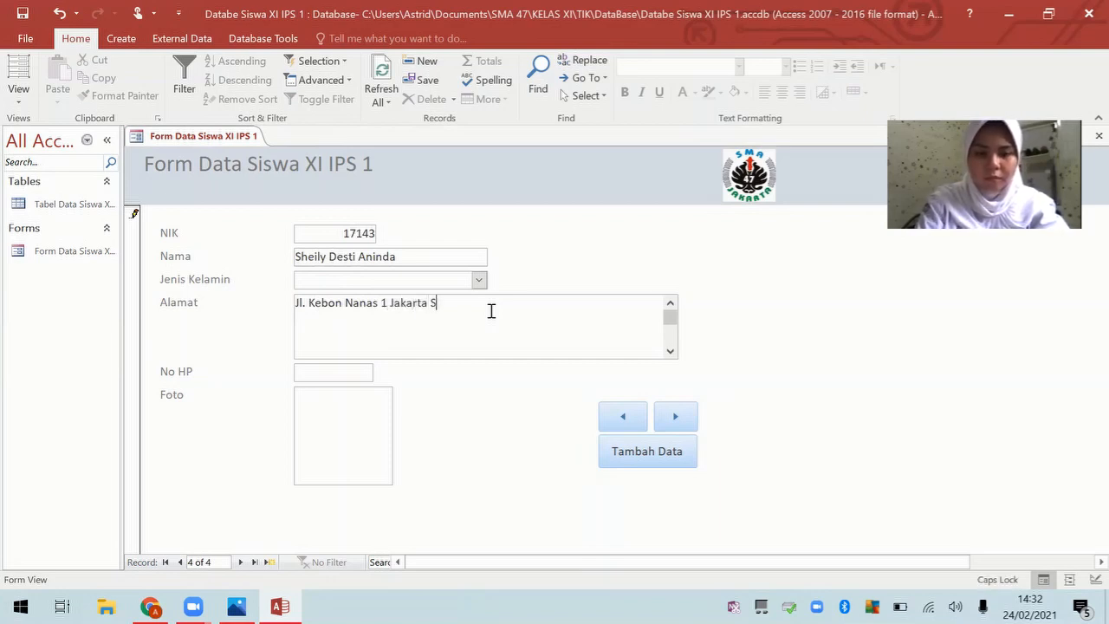
key(Caps_Lock)
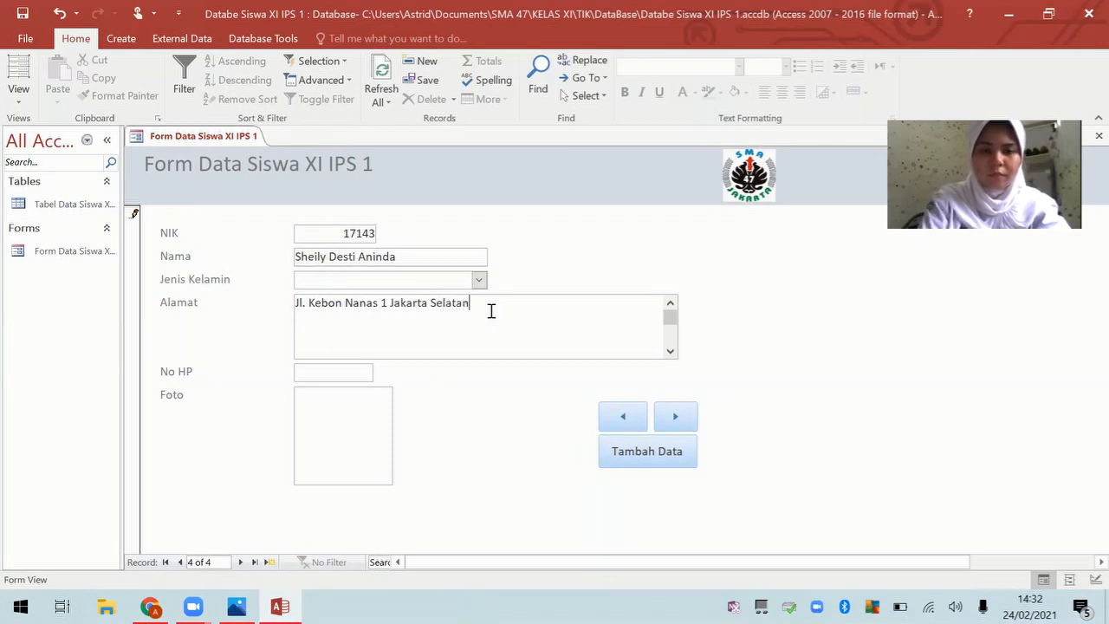
Step: Enter the student's phone number in the No HP field
click(352, 373)
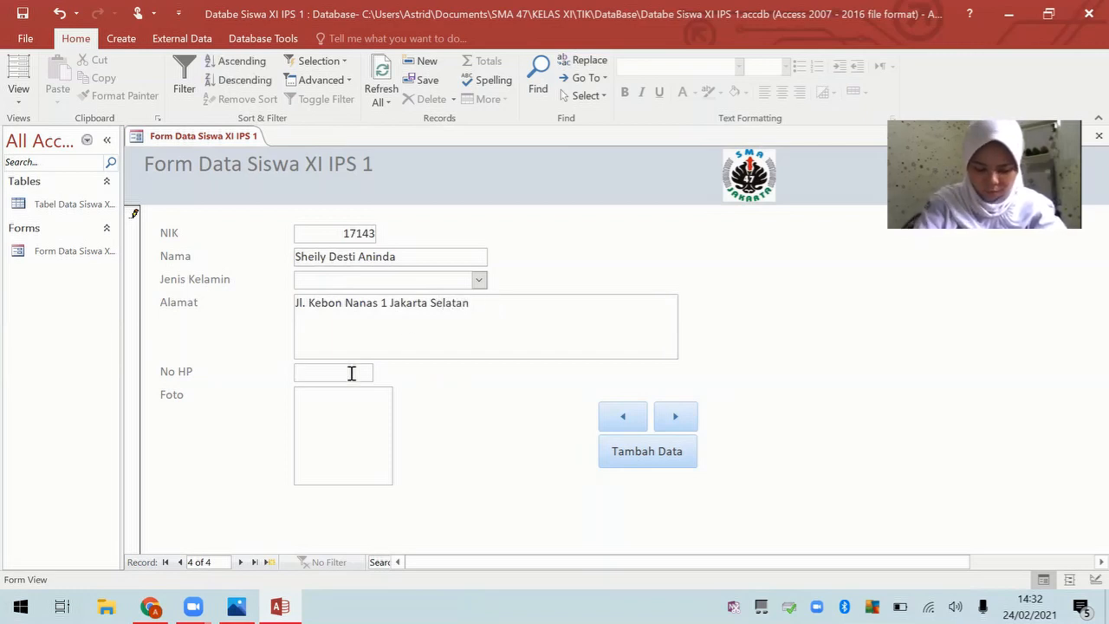
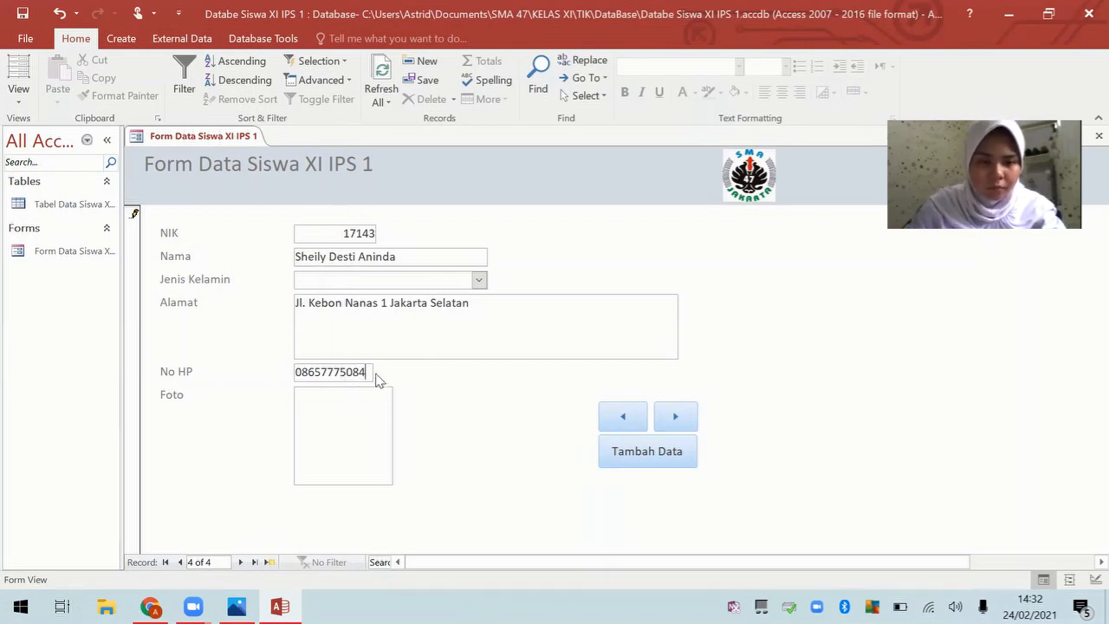
text(9)
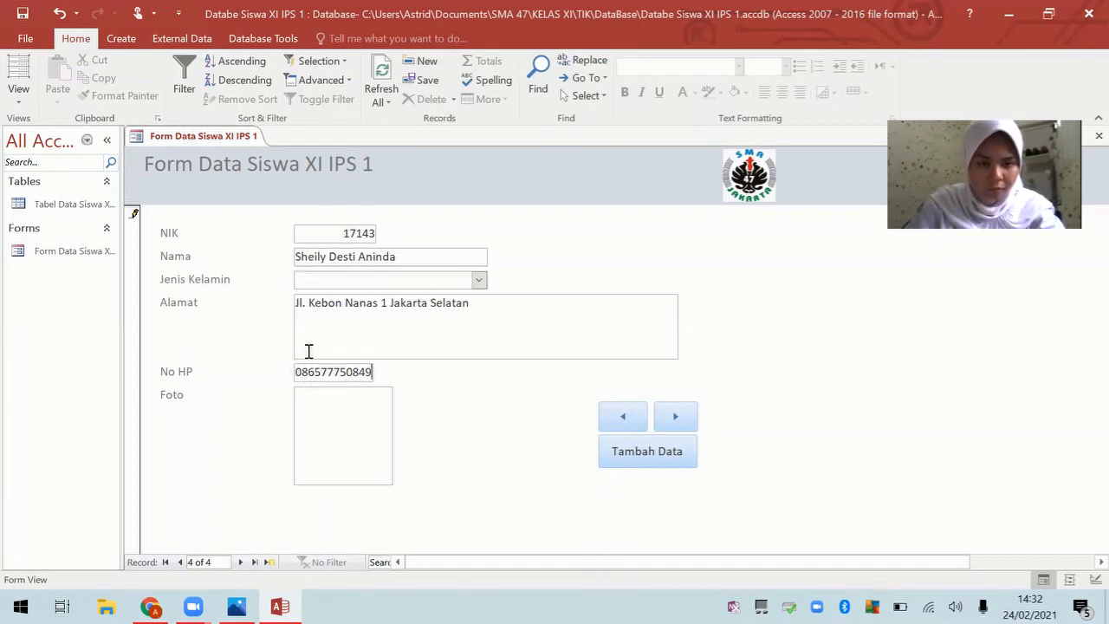
Step: Correct the wrong digits in the No HP phone number
drag(315, 371, 328, 371)
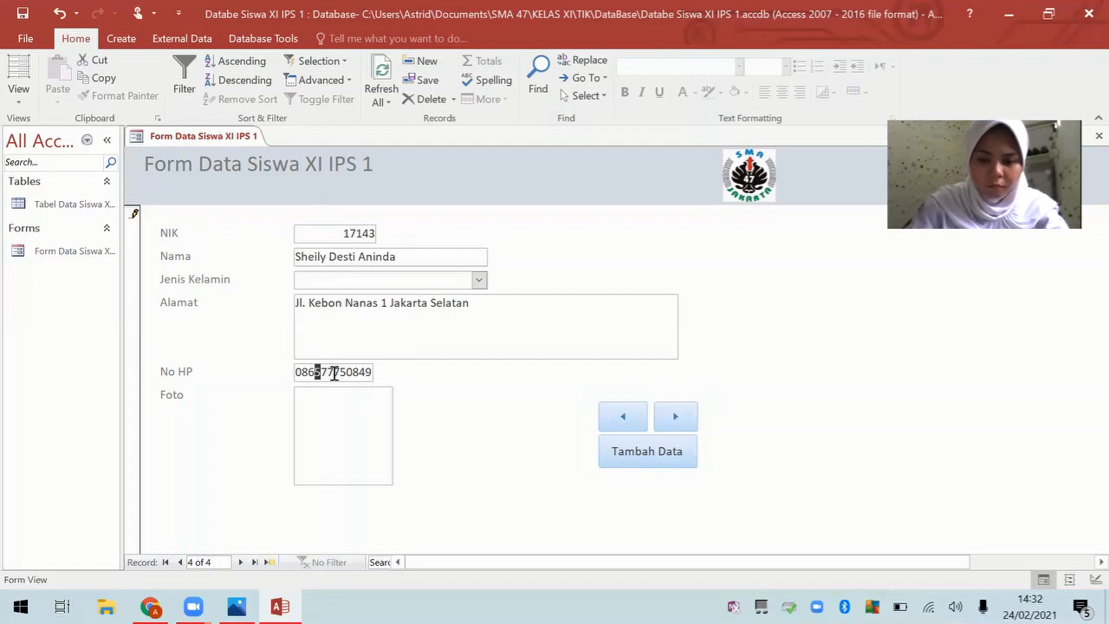
key(BackSpace)
key(BackSpace)
key(Right)
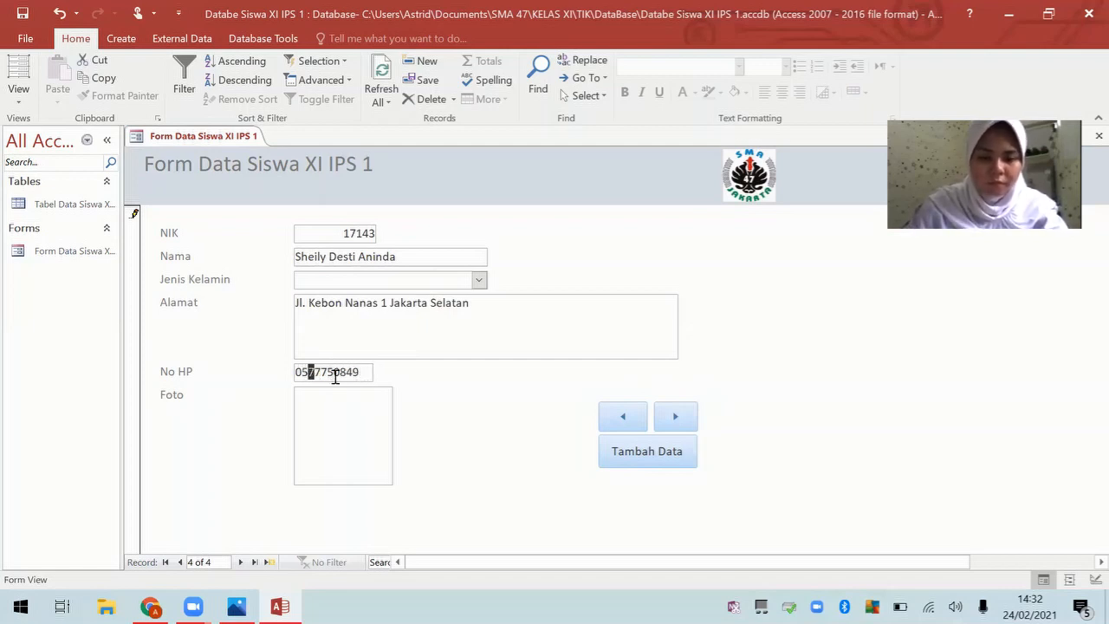
key(BackSpace)
text(8)
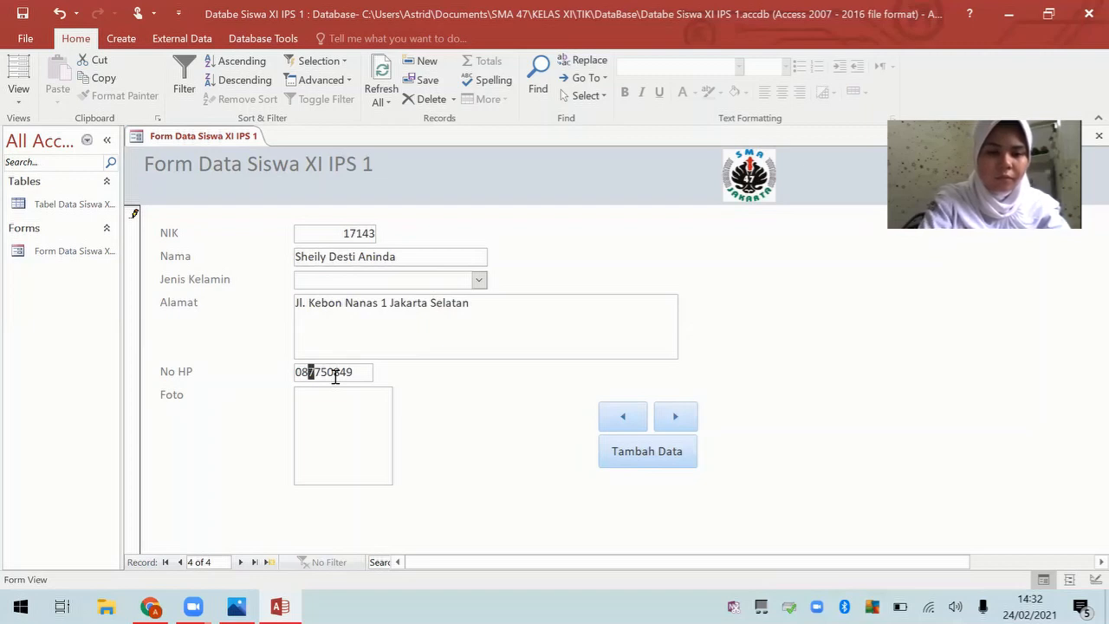
click(316, 372)
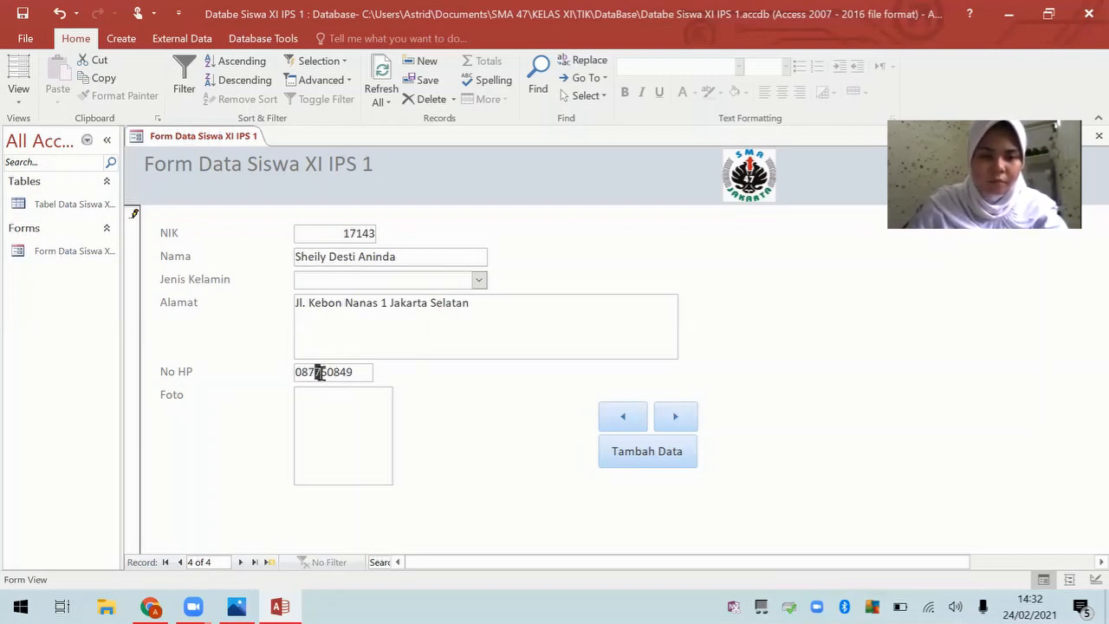
double_click(310, 371)
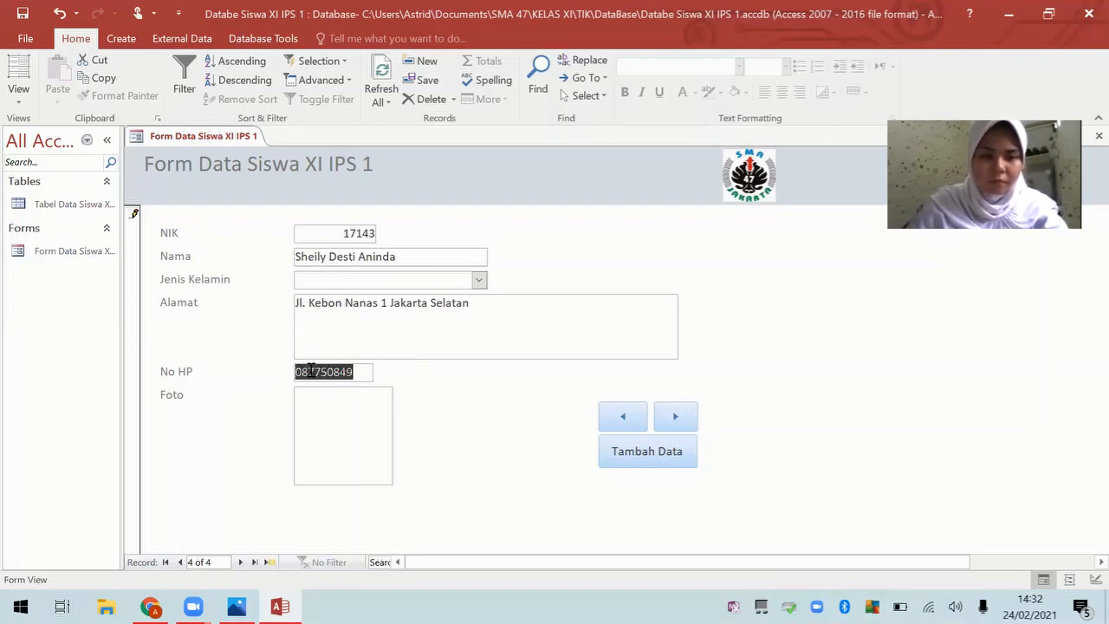
click(310, 371)
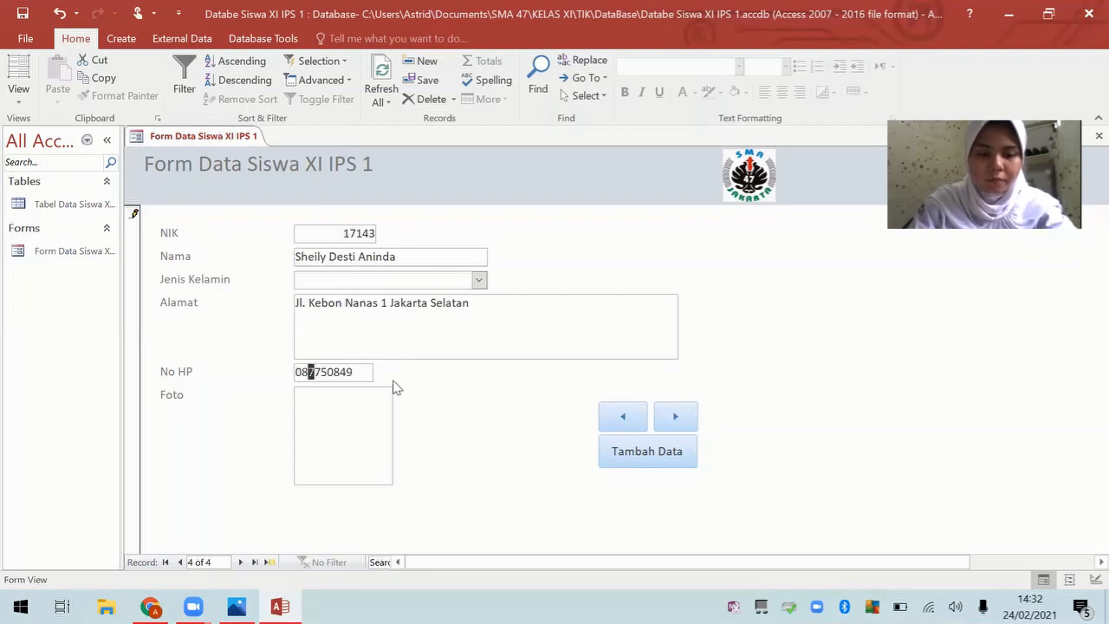
text(5)
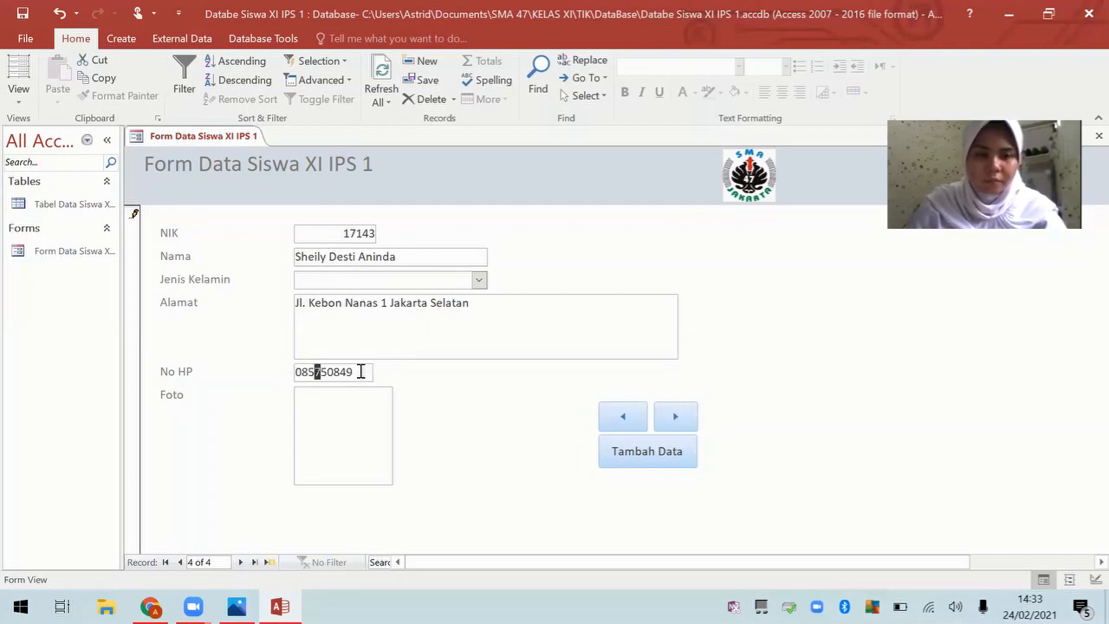
text(77)
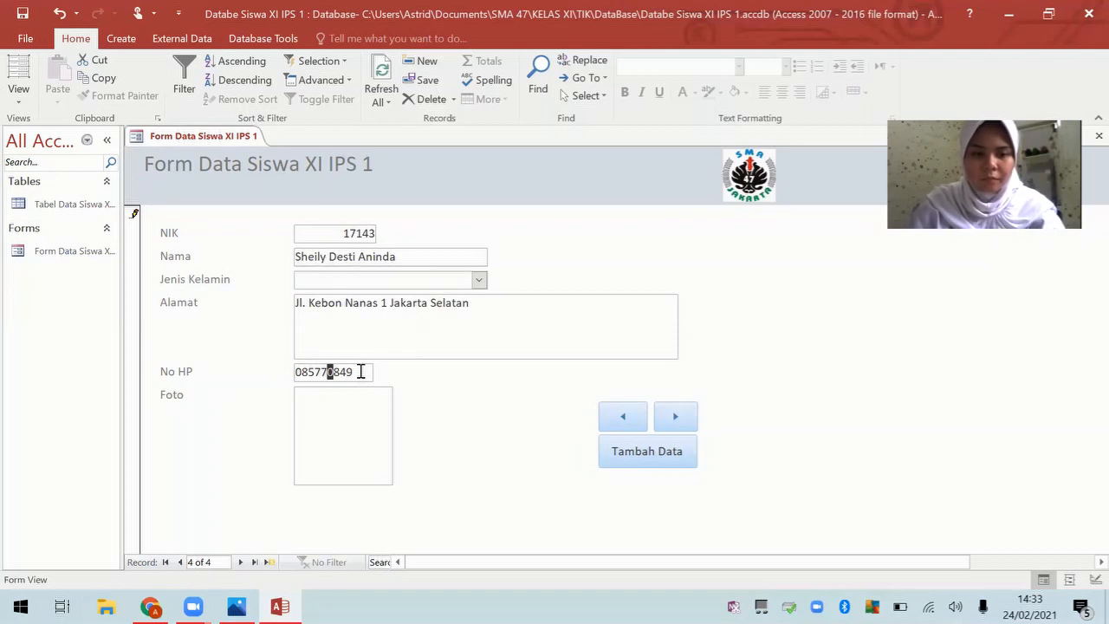
click(360, 372)
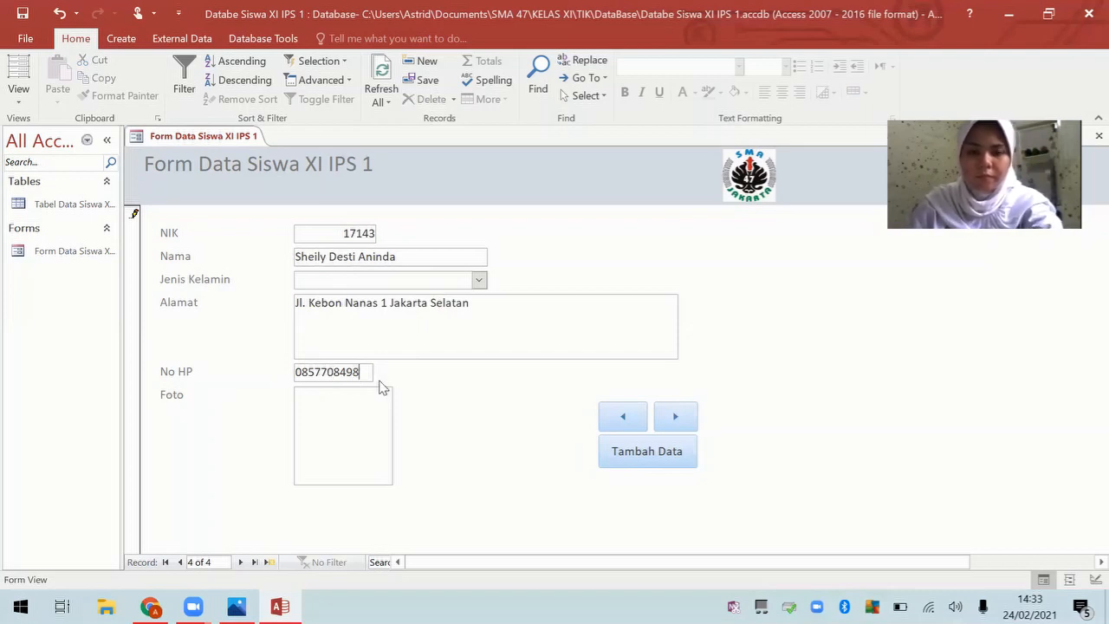
text(9)
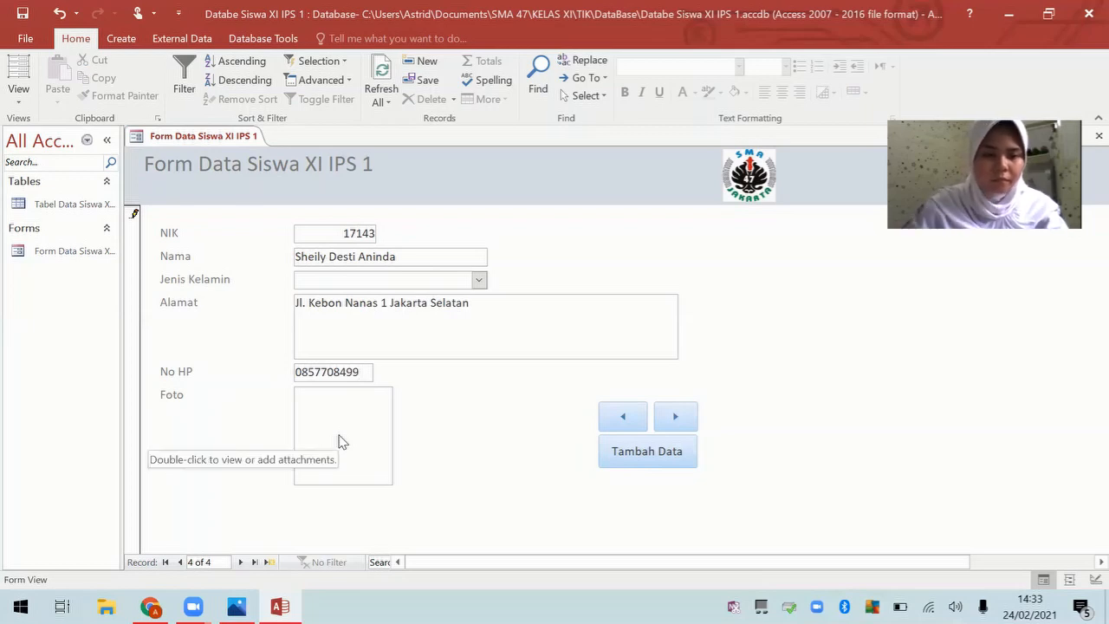
click(325, 372)
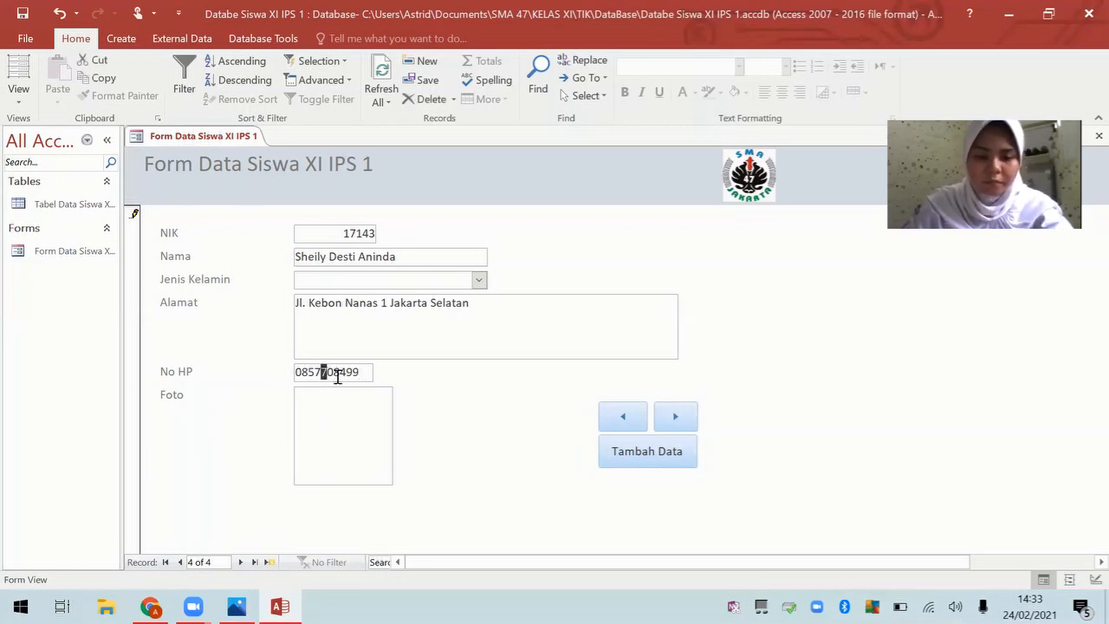
click(332, 374)
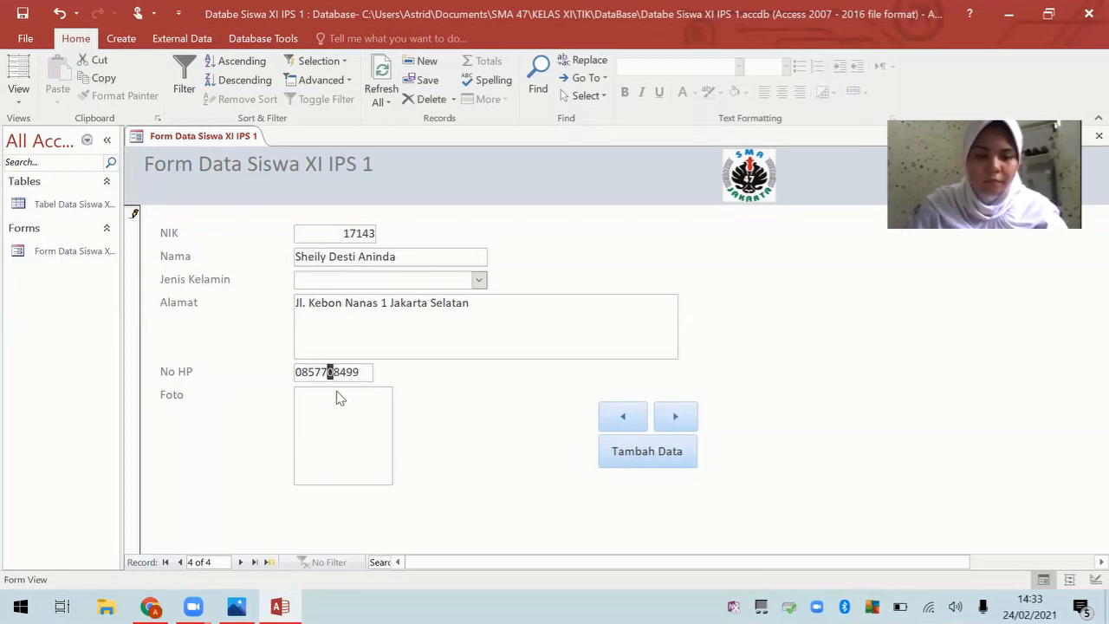
Step: Overtype the wrong No HP digit with 7, then attach the WhatsApp Image 10.58.24 photo in Foto
text(7)
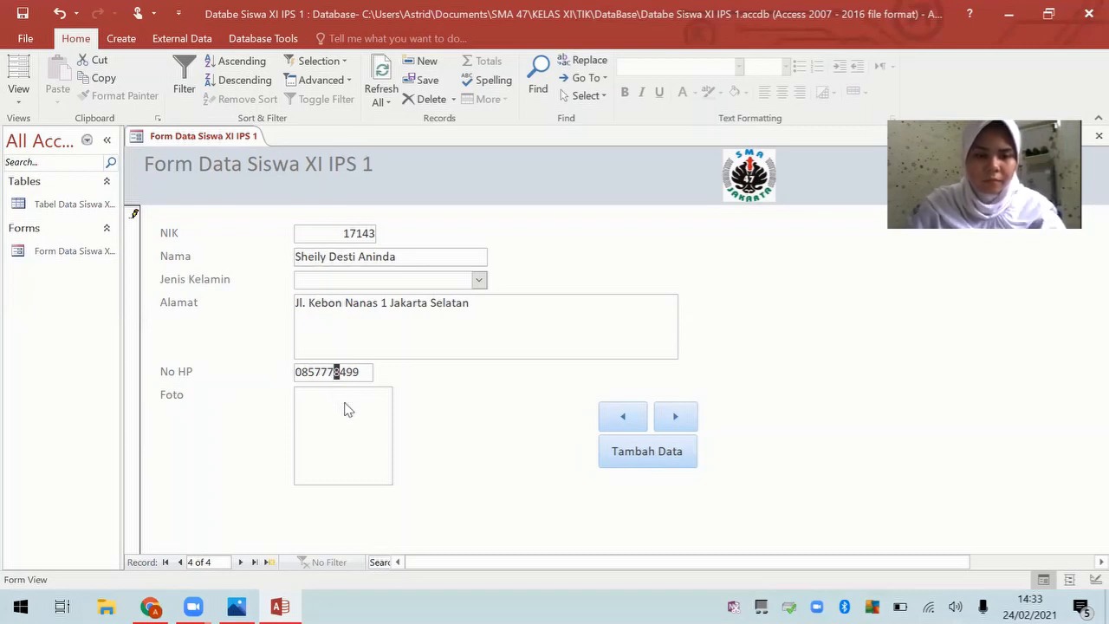
double_click(346, 408)
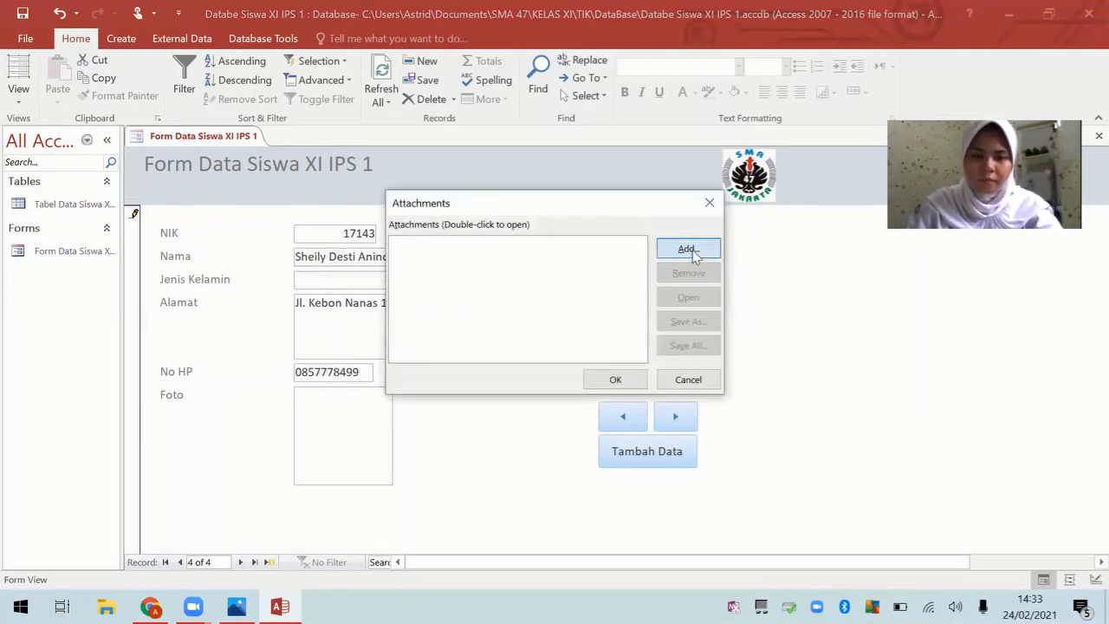
click(688, 250)
scroll(731, 346, down, 3)
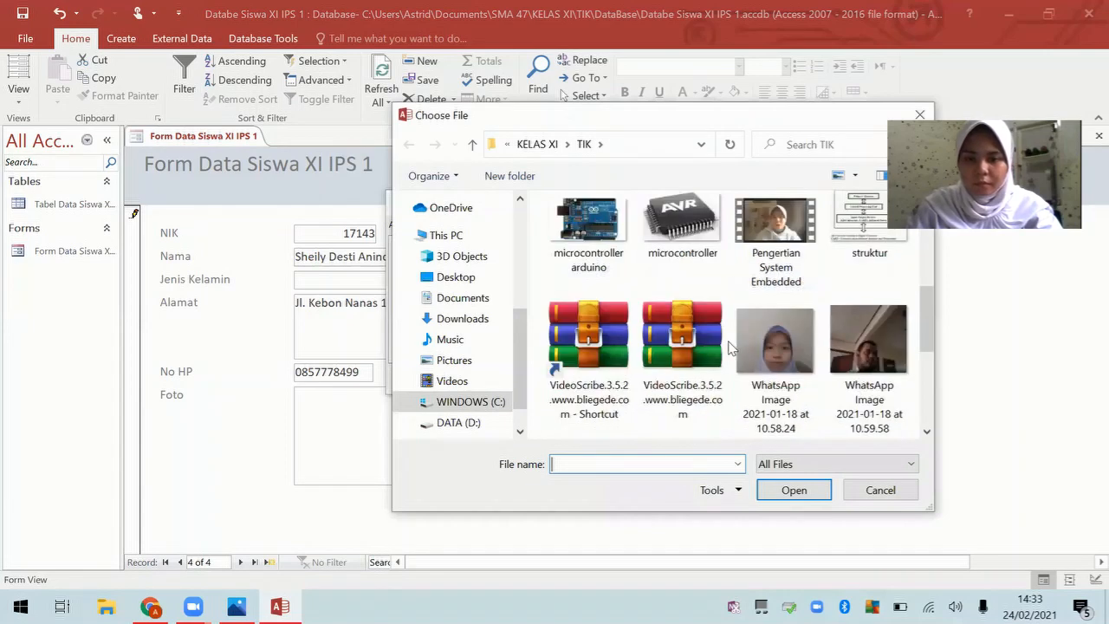
double_click(789, 360)
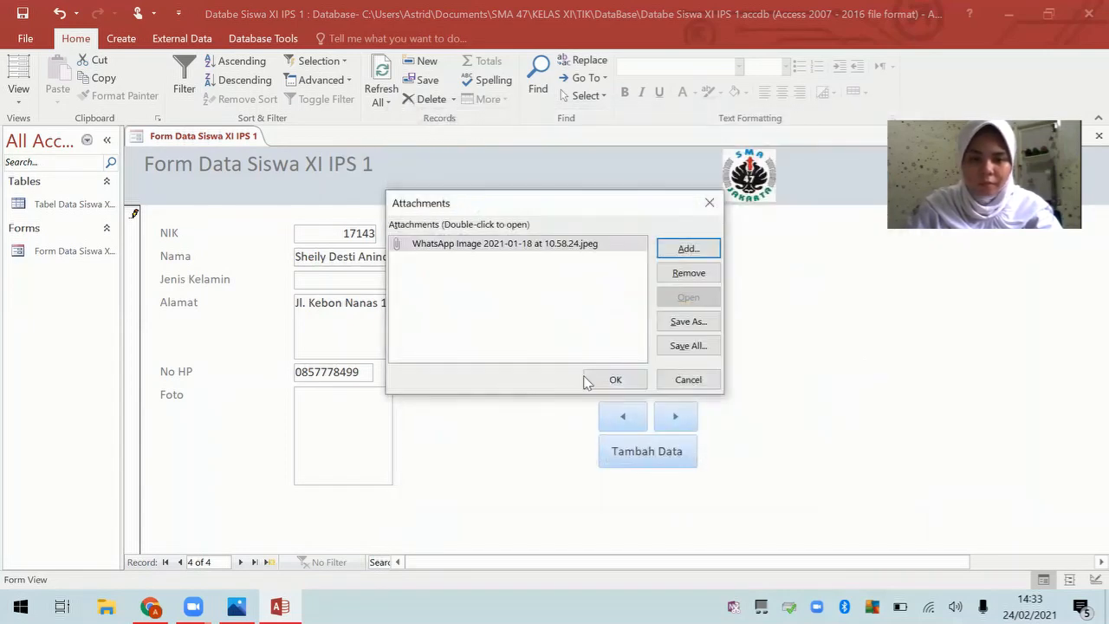
click(586, 382)
Step: Clear the No HP field and retype the student's phone number
drag(364, 372, 296, 371)
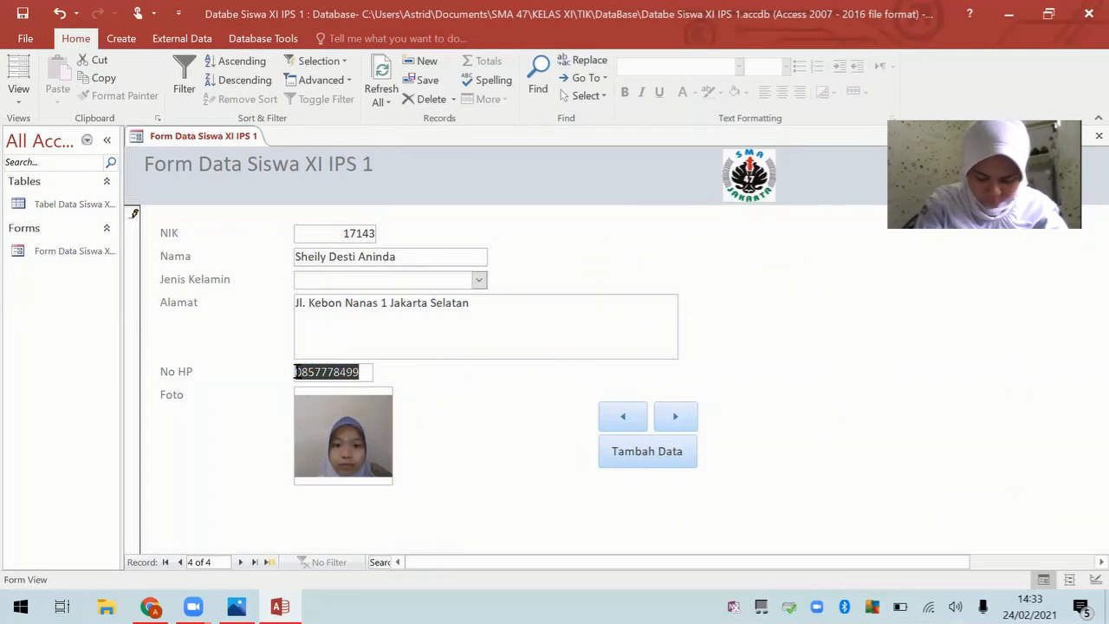
key(BackSpace)
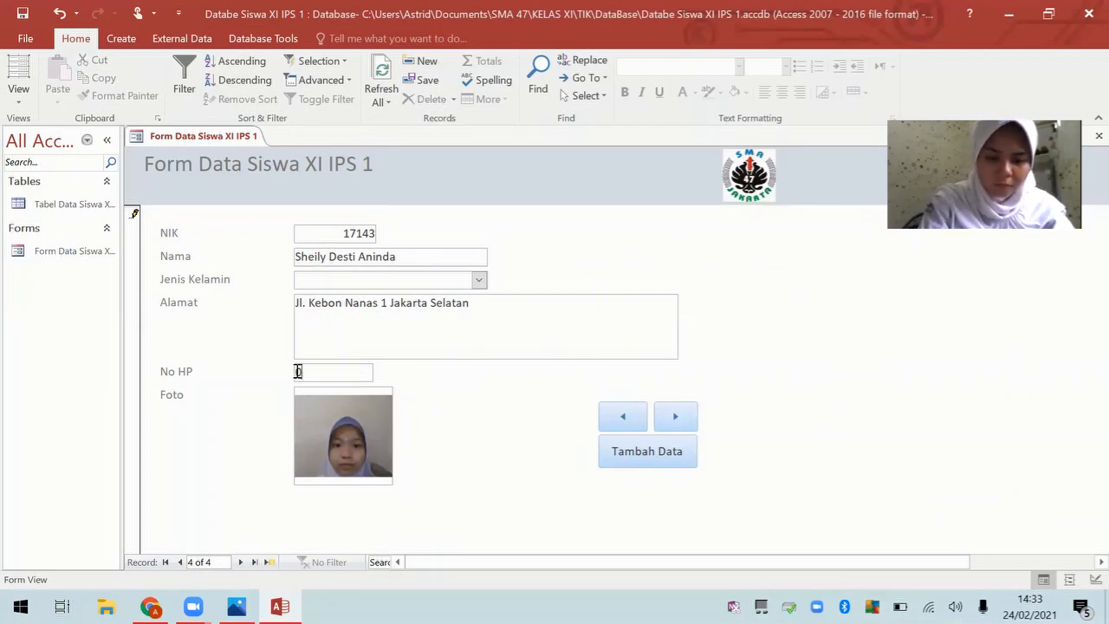
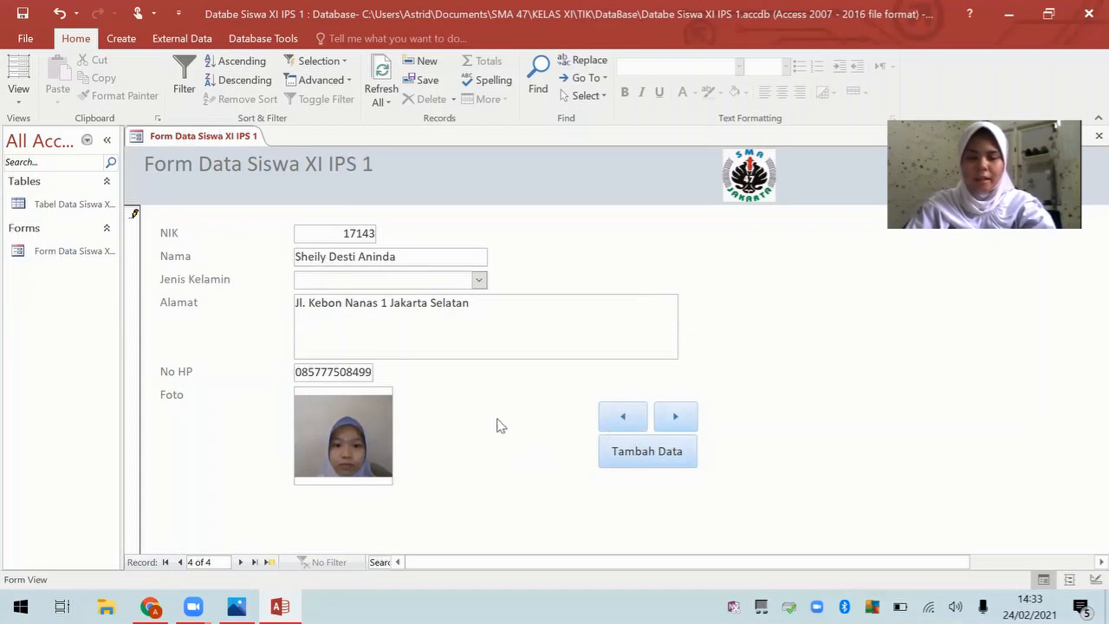
Step: Browse the student records, dismissing the can't-go-to-record message, ending on the last record
click(617, 417)
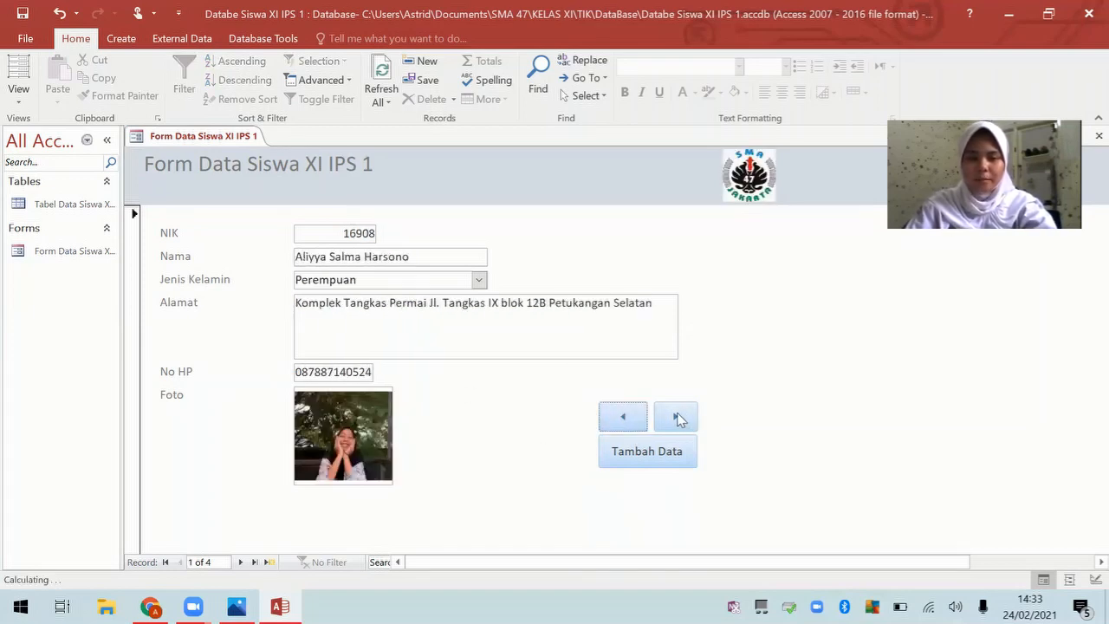
click(639, 455)
click(554, 257)
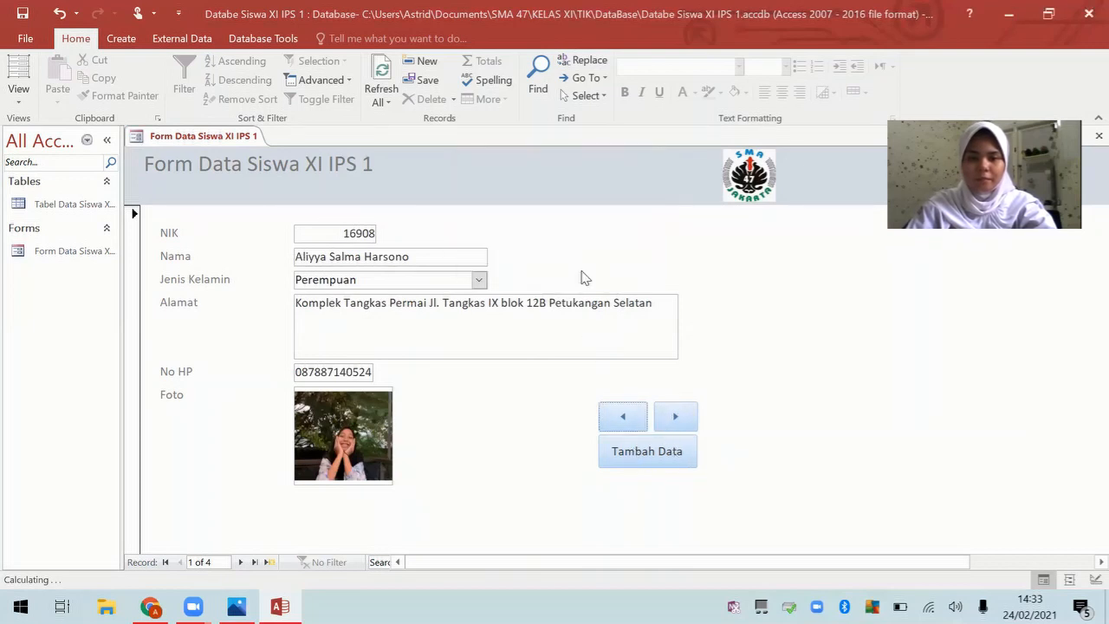
click(672, 416)
click(672, 417)
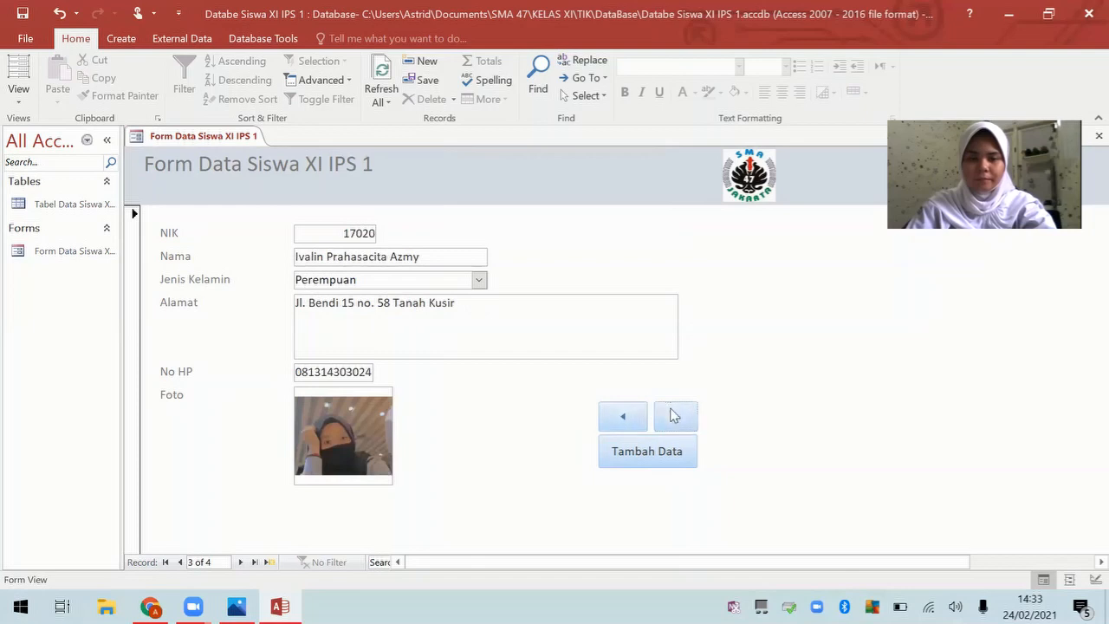
click(674, 417)
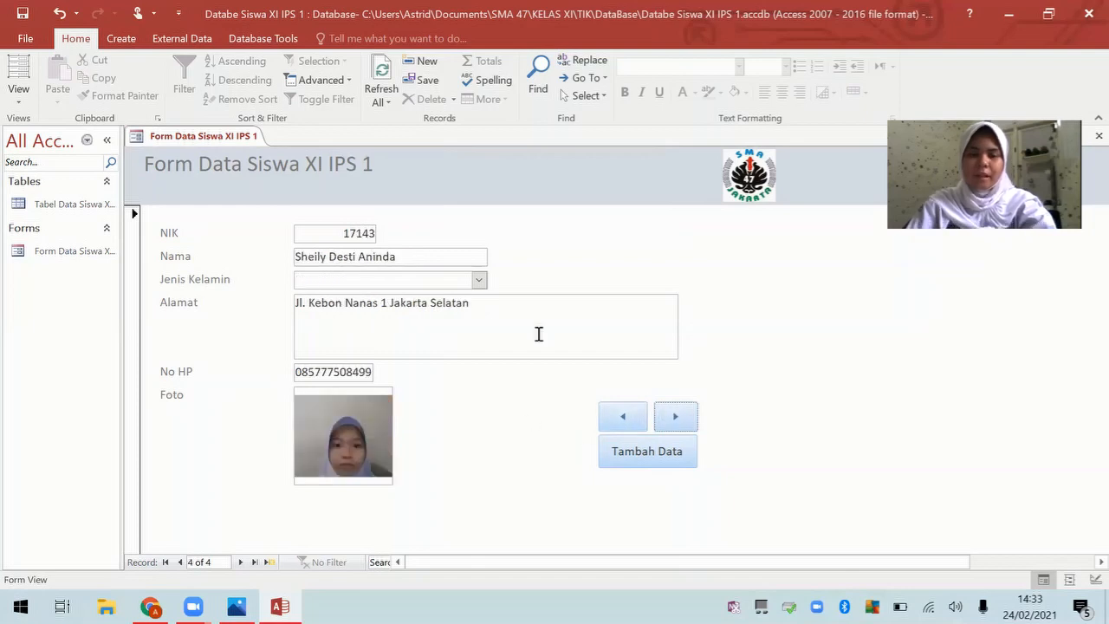
Step: Close the student data form from its tab's right-click menu
right_click(217, 137)
click(240, 146)
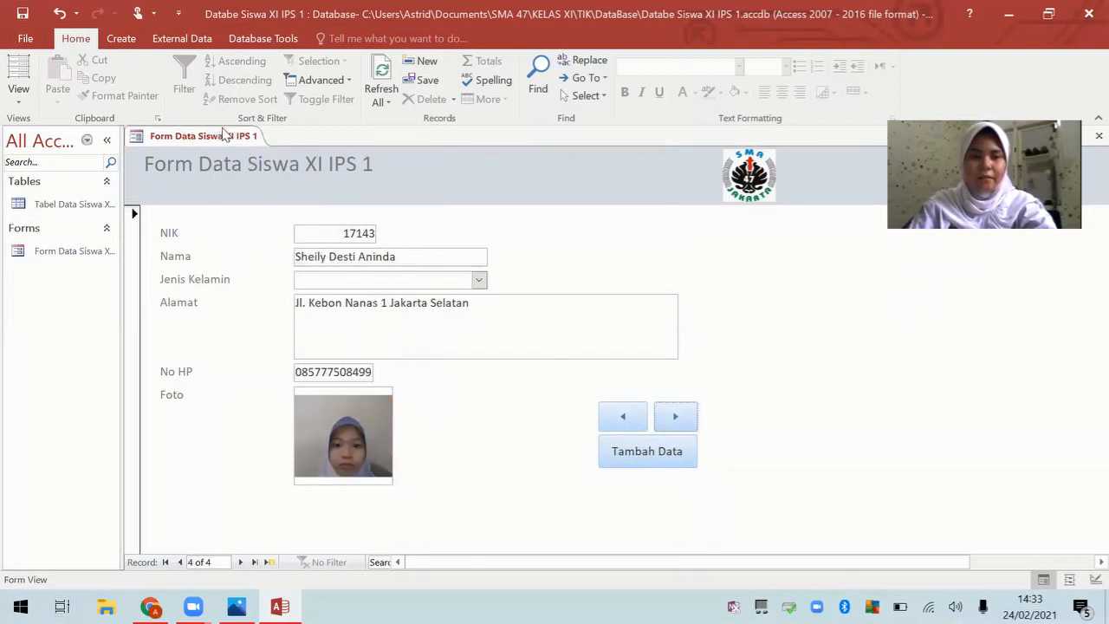
right_click(224, 132)
click(246, 160)
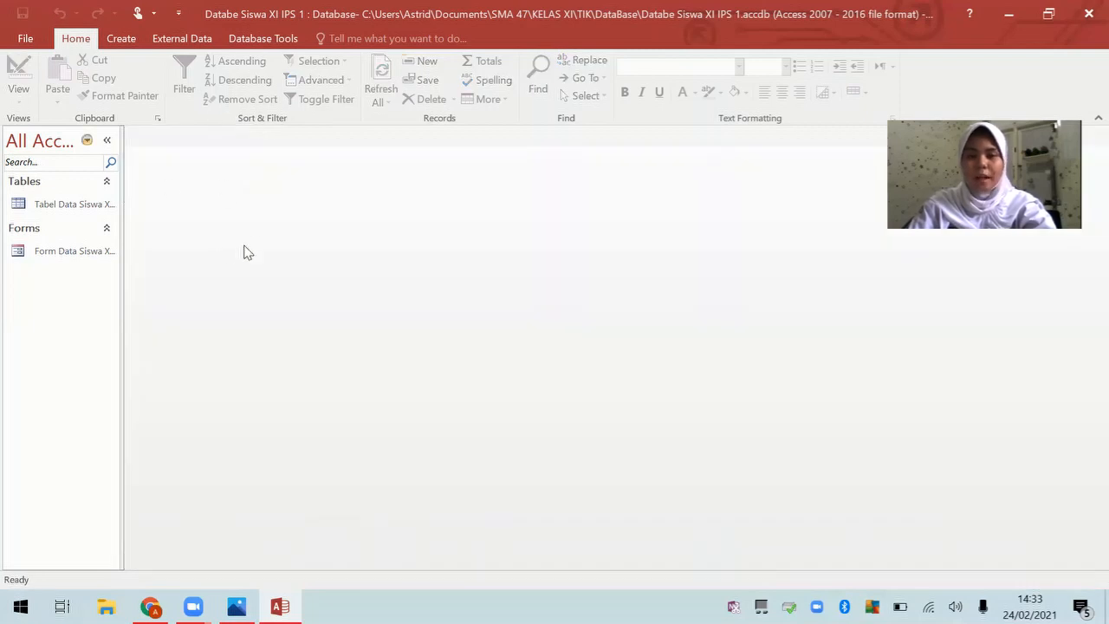
click(47, 212)
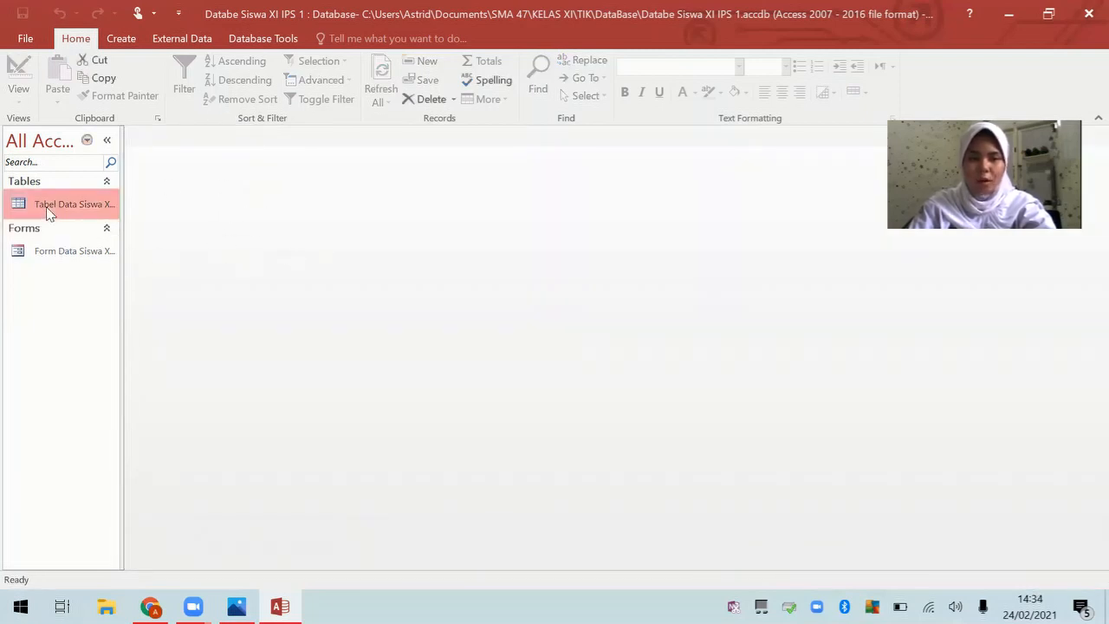
double_click(48, 212)
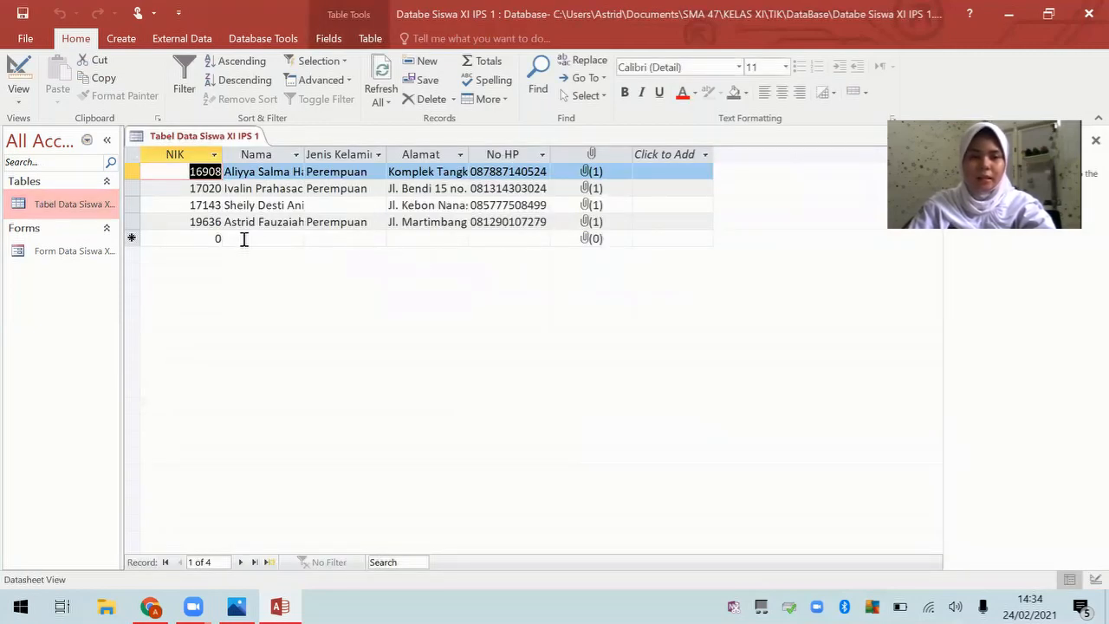
right_click(210, 134)
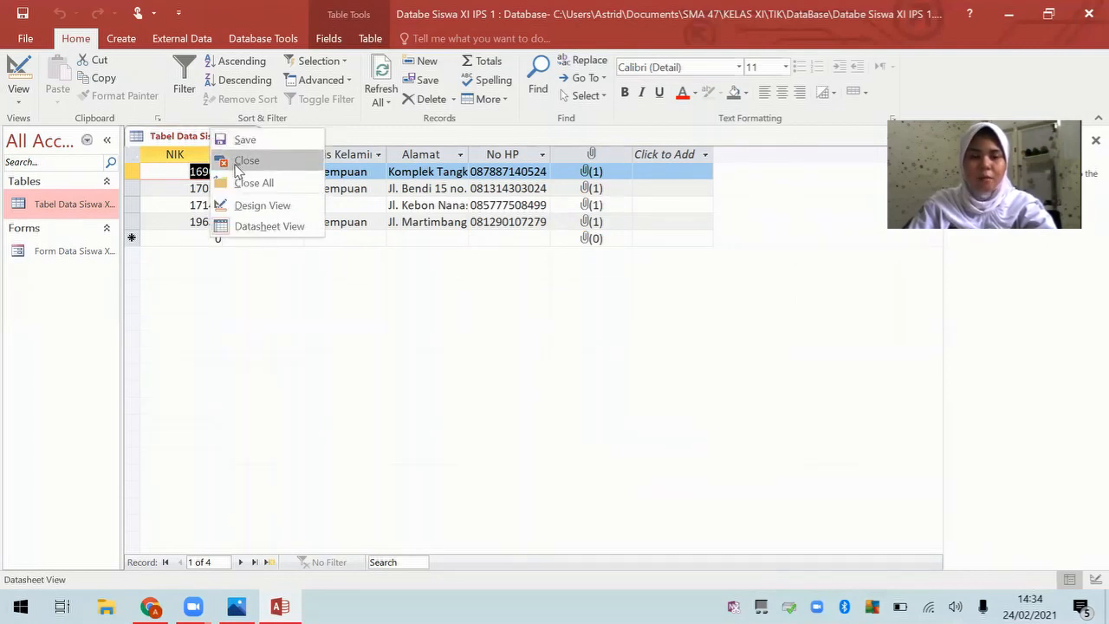
click(241, 161)
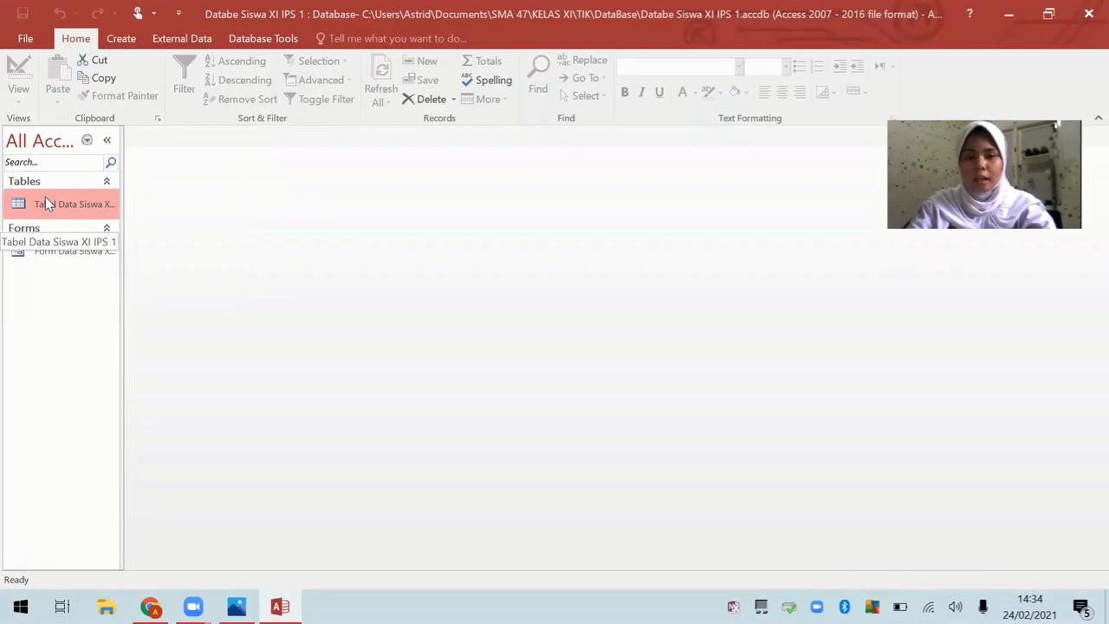
Step: Create a new blank table, Table1, in Design view from the Create tab
click(122, 41)
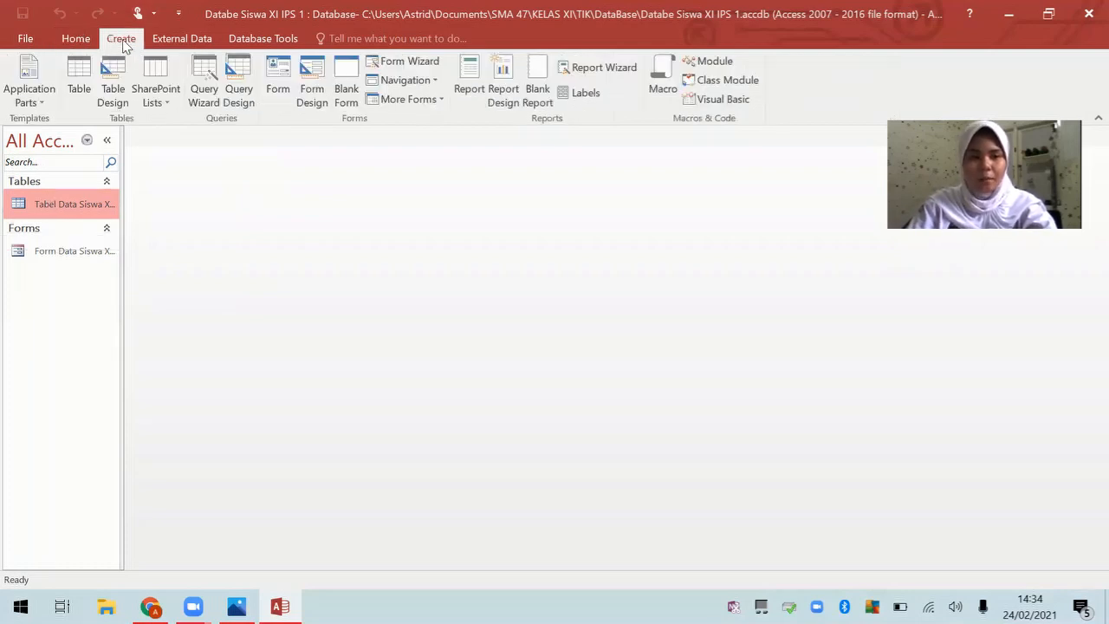
click(125, 100)
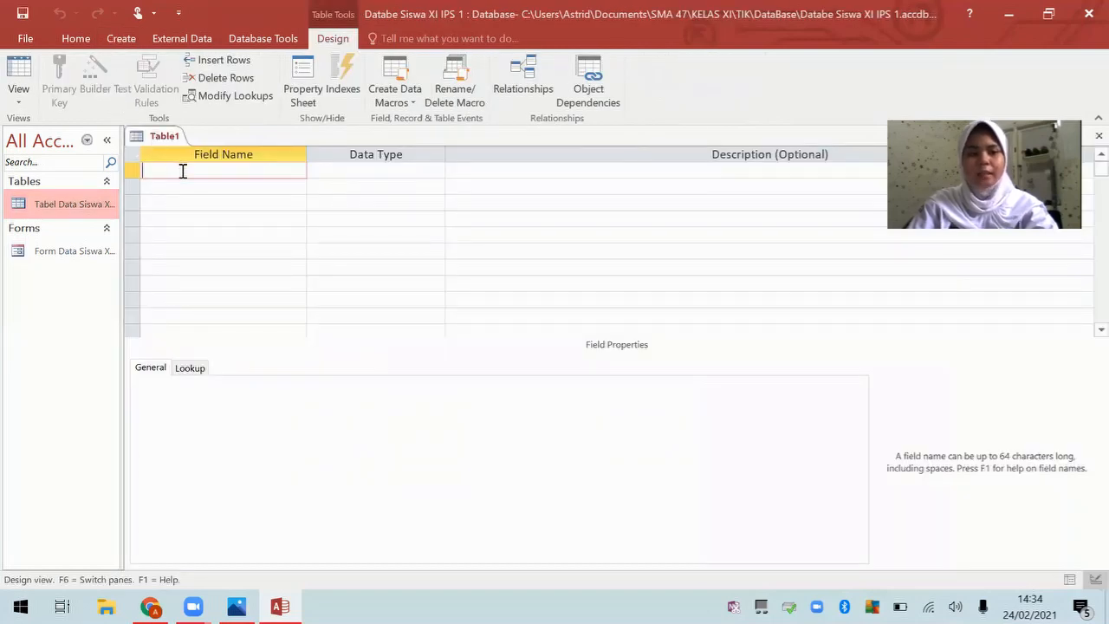
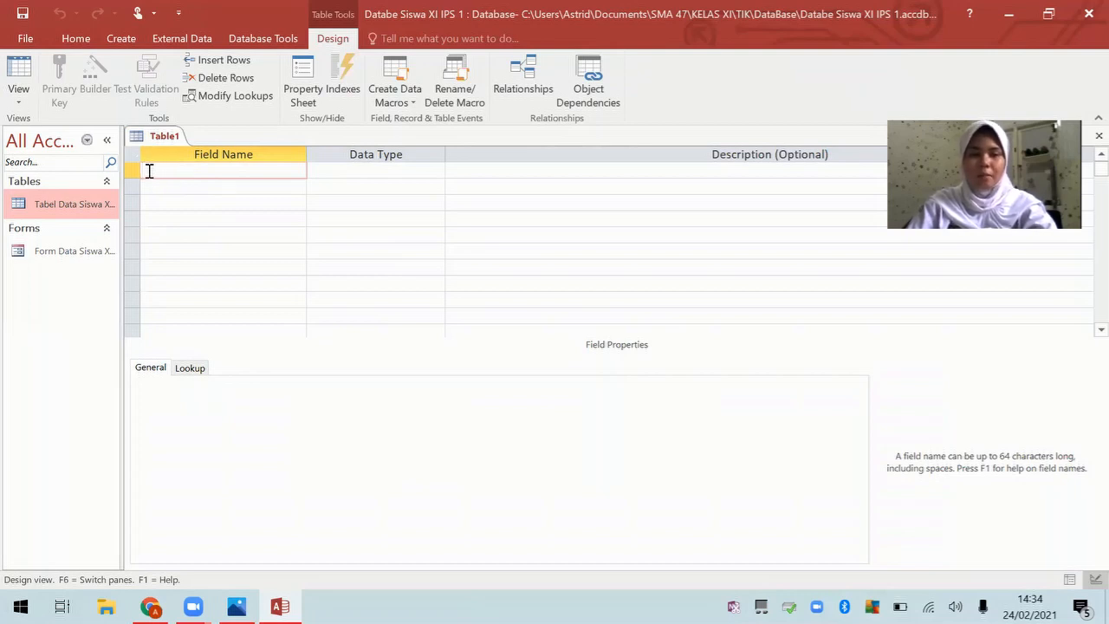
Step: Name the first field NIK, make it the primary key, and open its data type list
text(NIK)
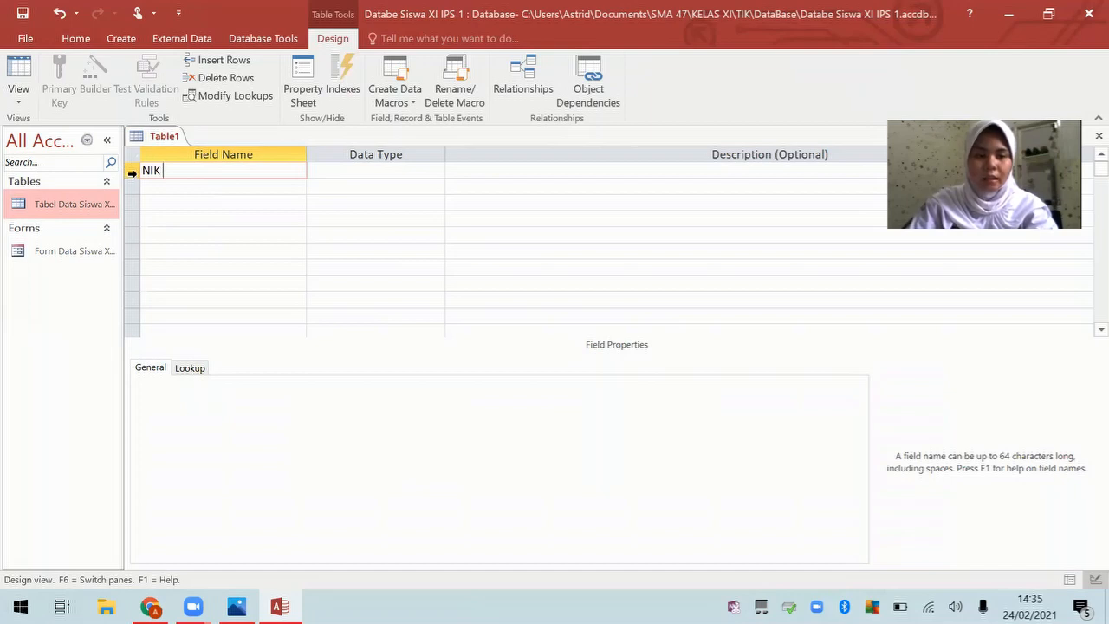
click(132, 173)
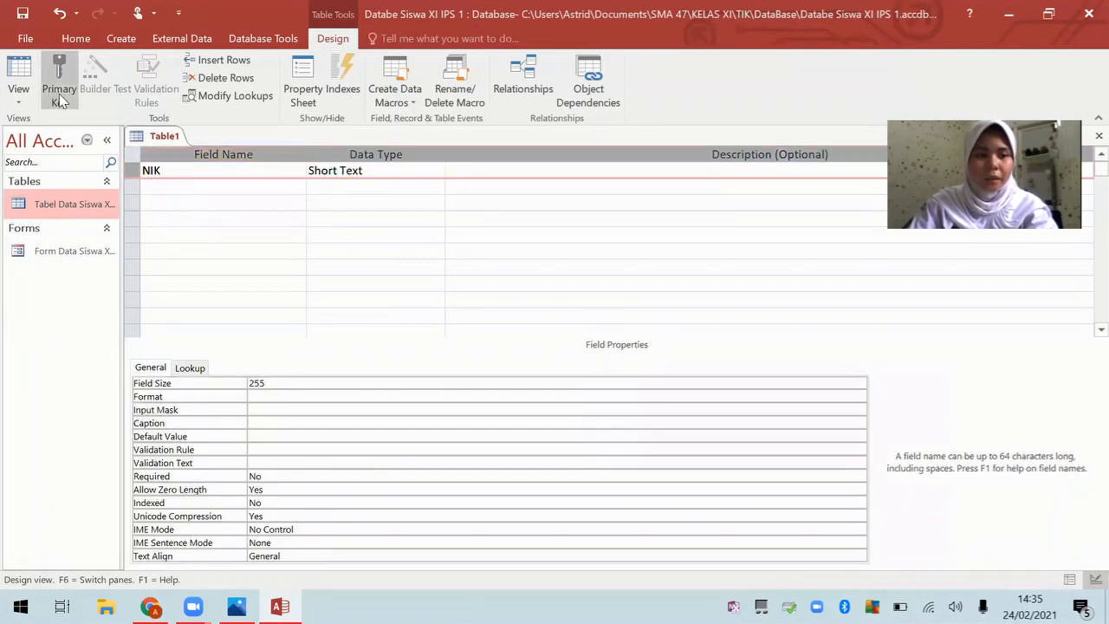
click(63, 98)
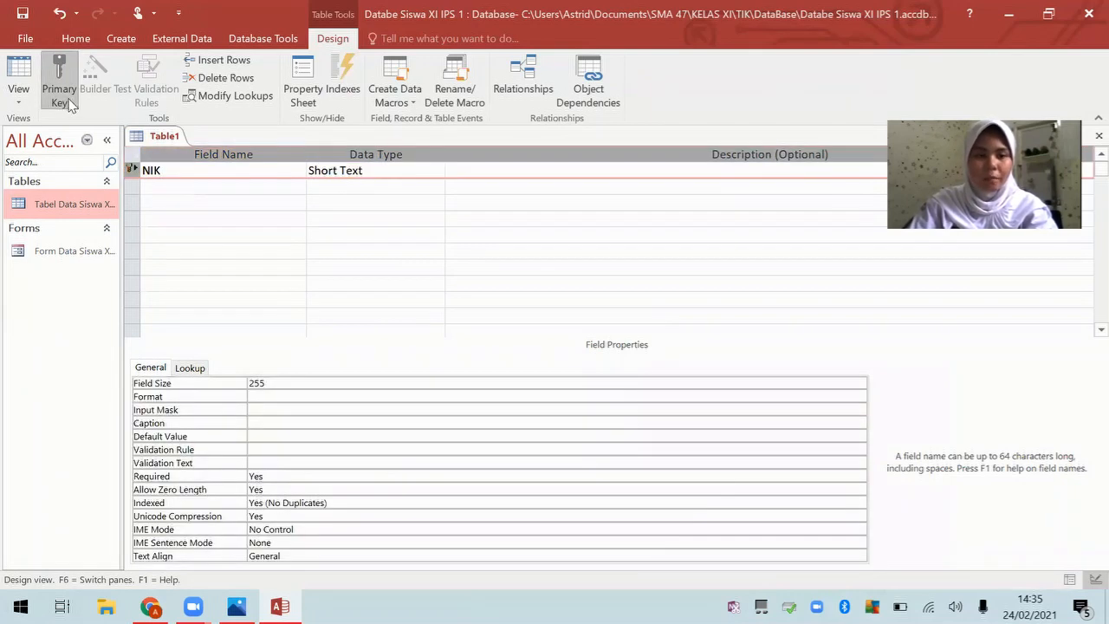
click(381, 169)
click(437, 170)
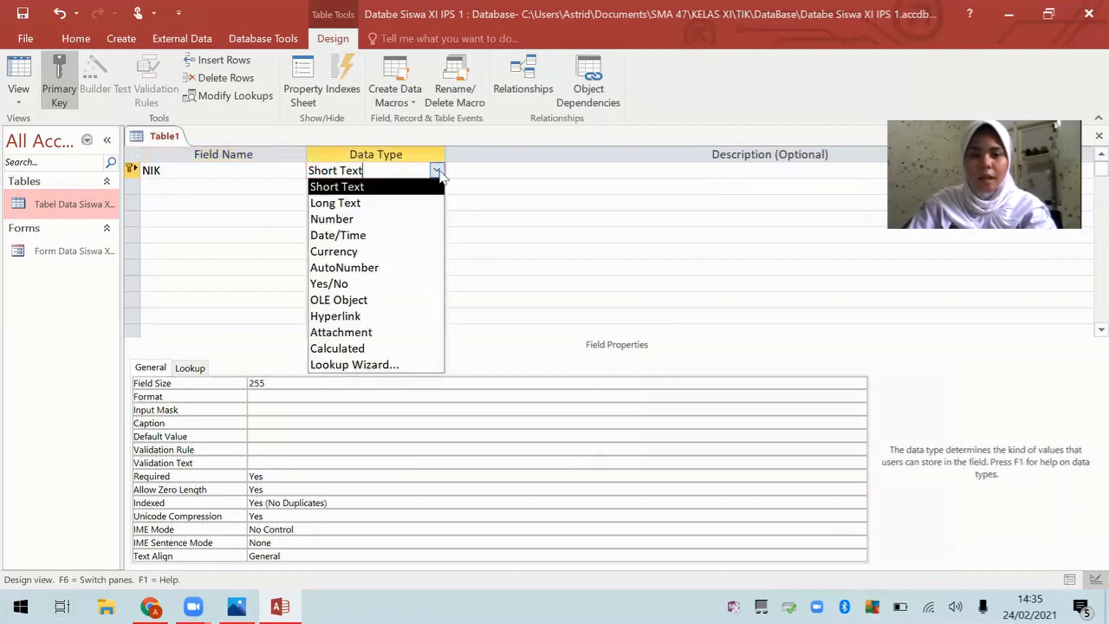
Step: Build a lookup for NIK using the NIK and Nama fields of Tabel Data Siswa XI IPS 1
click(409, 365)
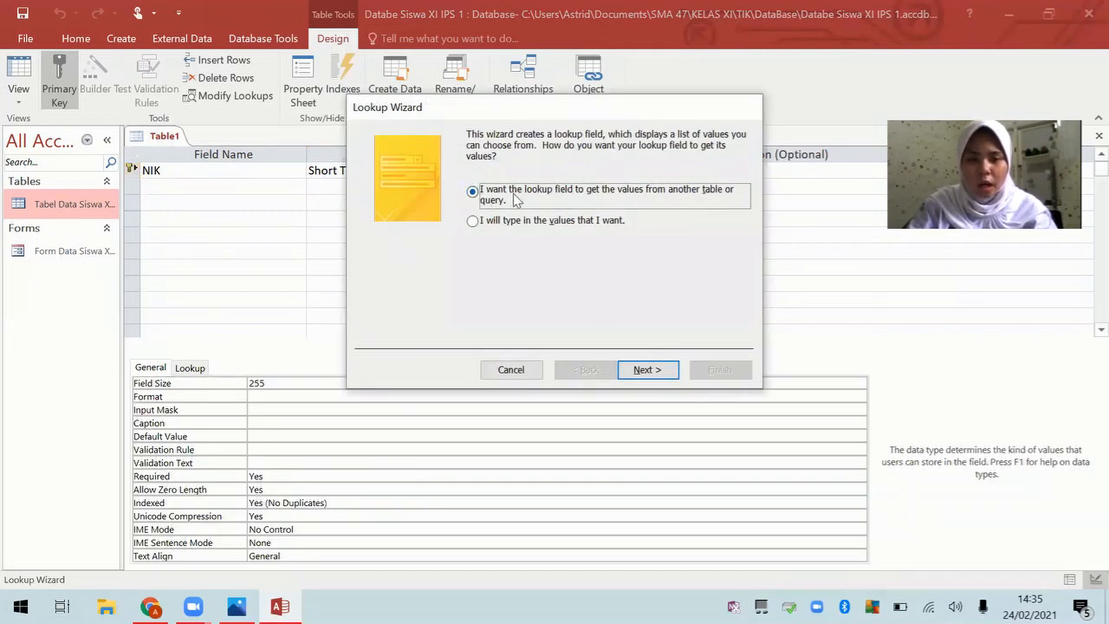
click(651, 371)
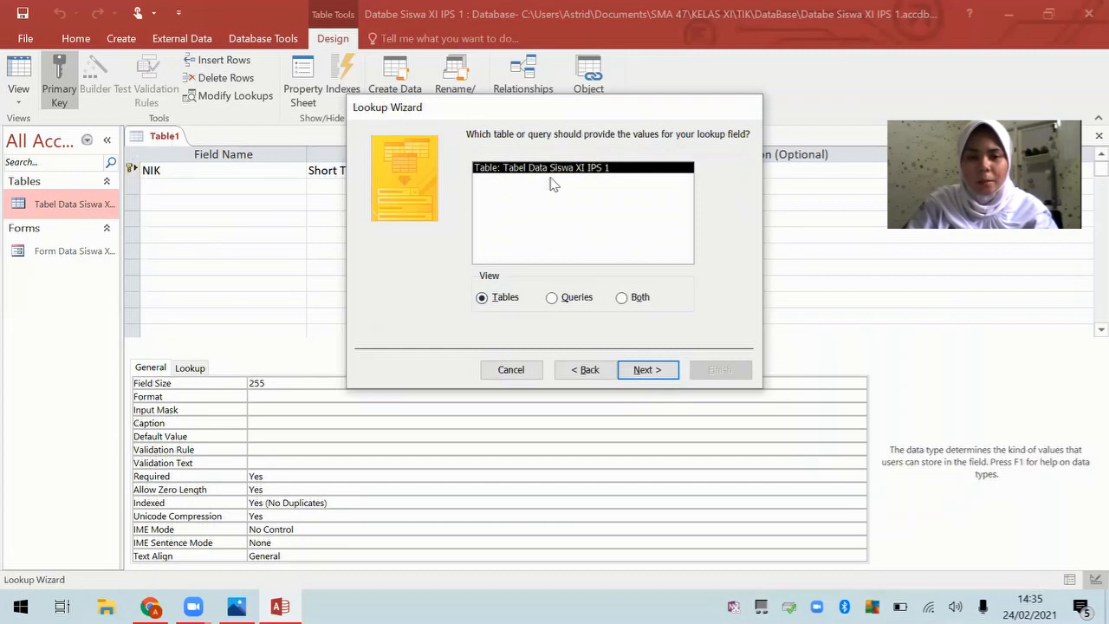
click(661, 372)
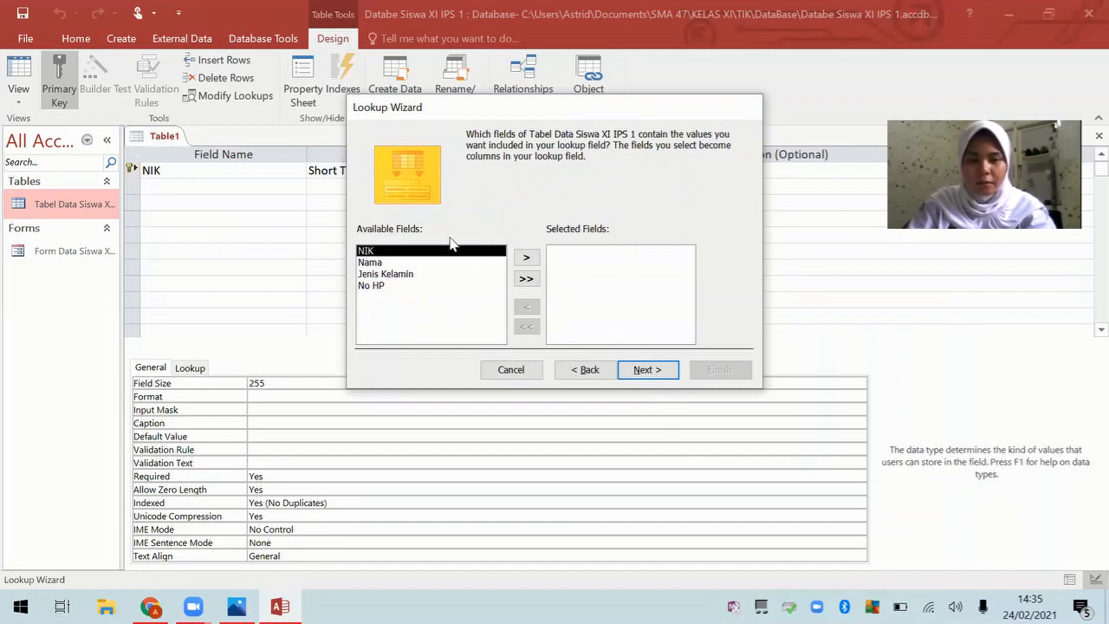
click(526, 257)
click(526, 257)
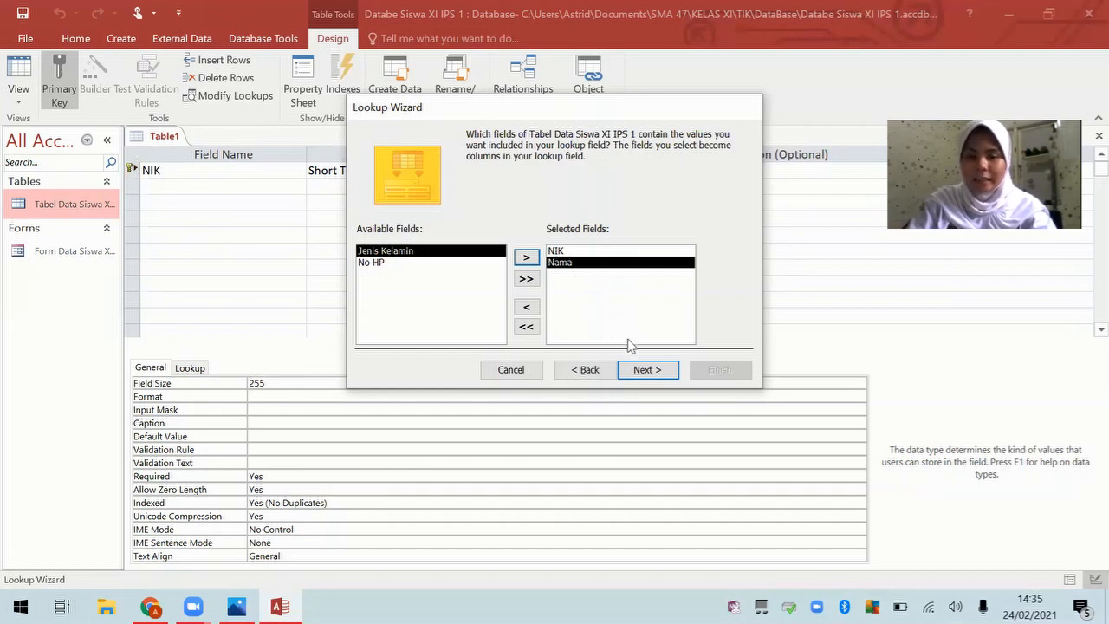
Step: Sort the lookup by Nama, keep the NIK key column visible, and finish the wizard
click(648, 371)
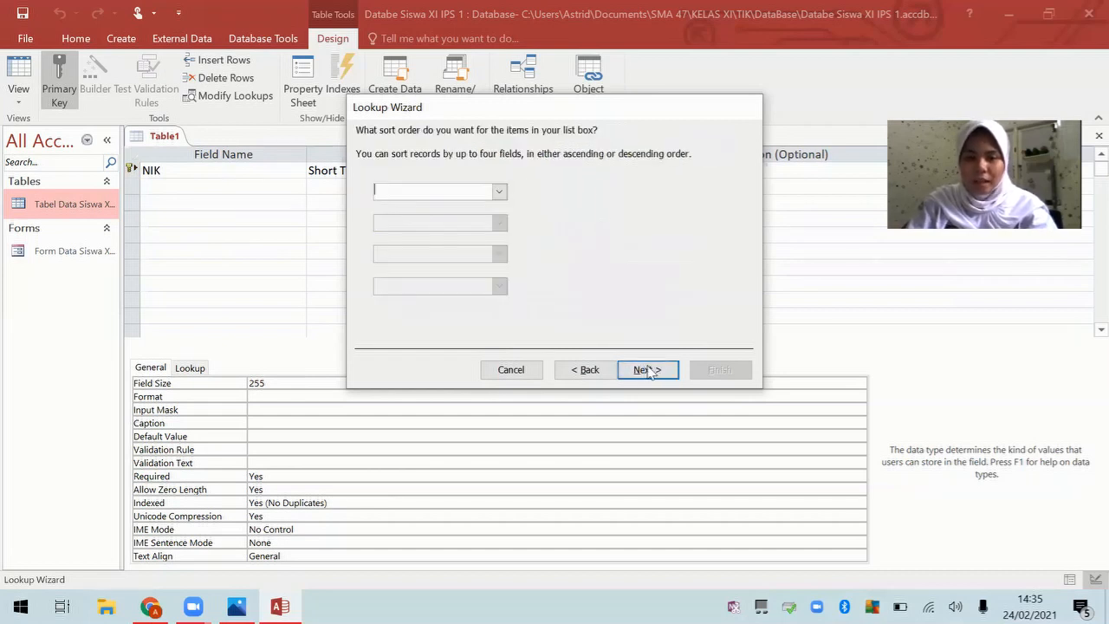
click(499, 190)
click(497, 229)
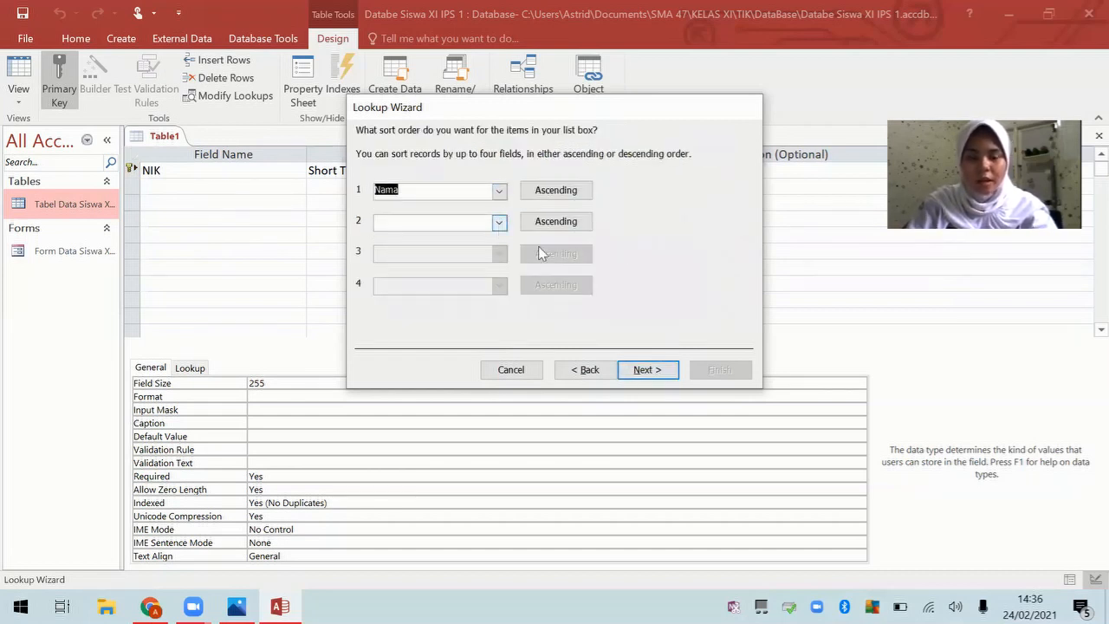
click(649, 370)
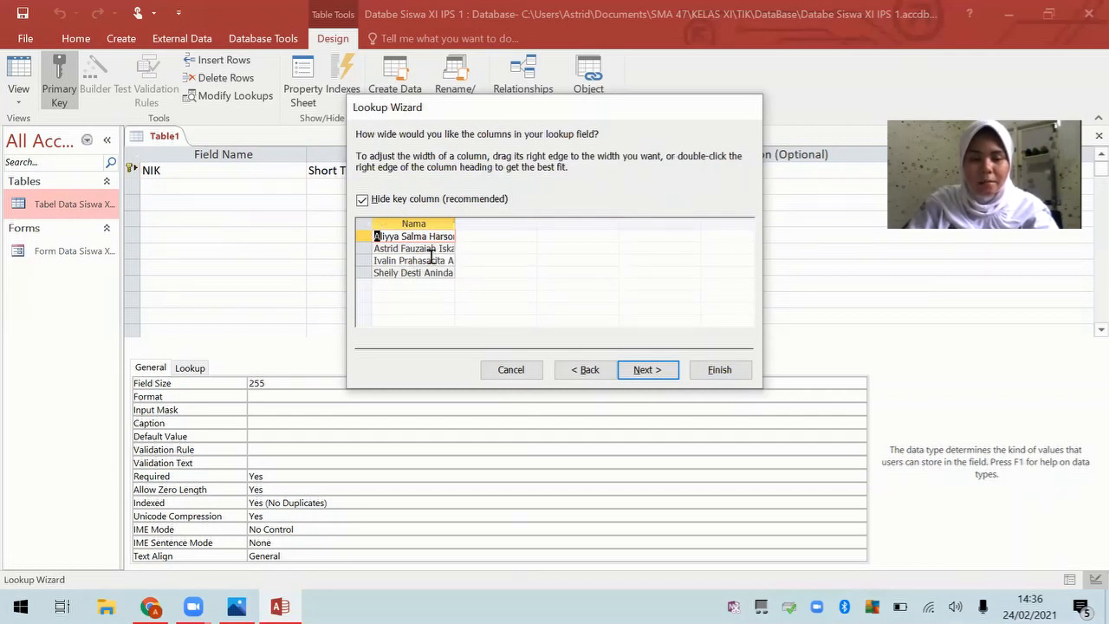
click(362, 200)
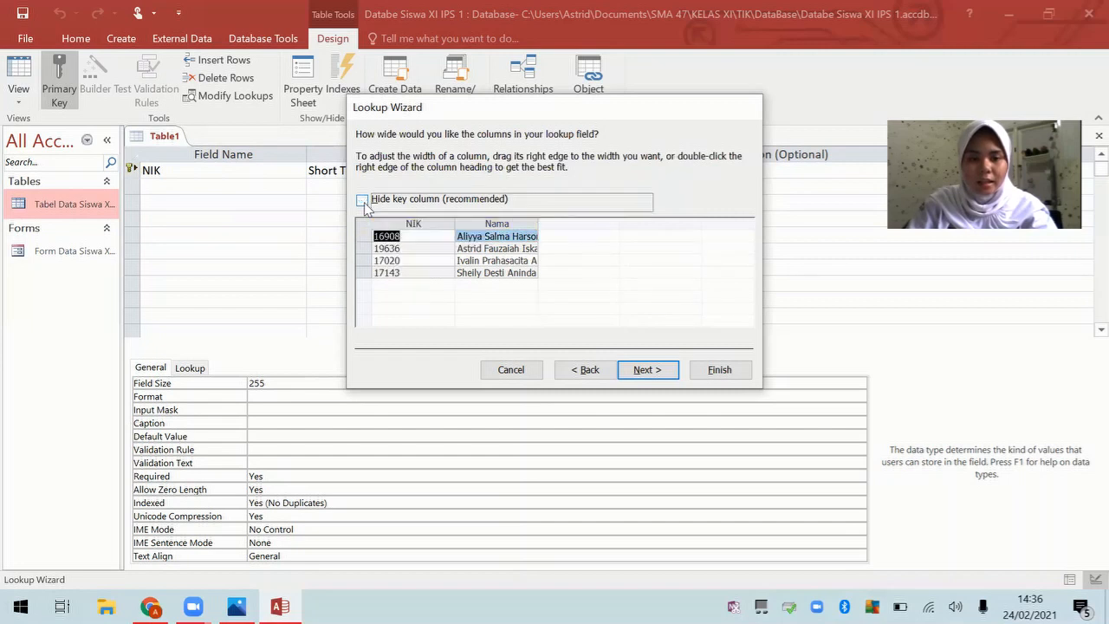
click(649, 370)
click(720, 370)
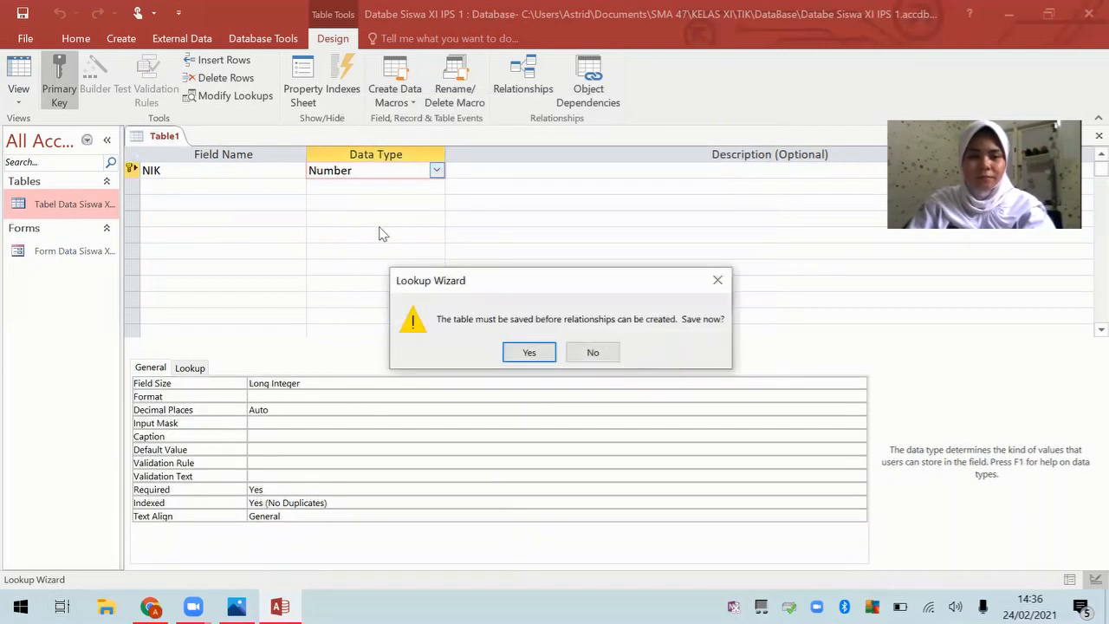
Step: Save the new table under the name 'Tabel Nilai Siswa XI IPS 1'
click(527, 355)
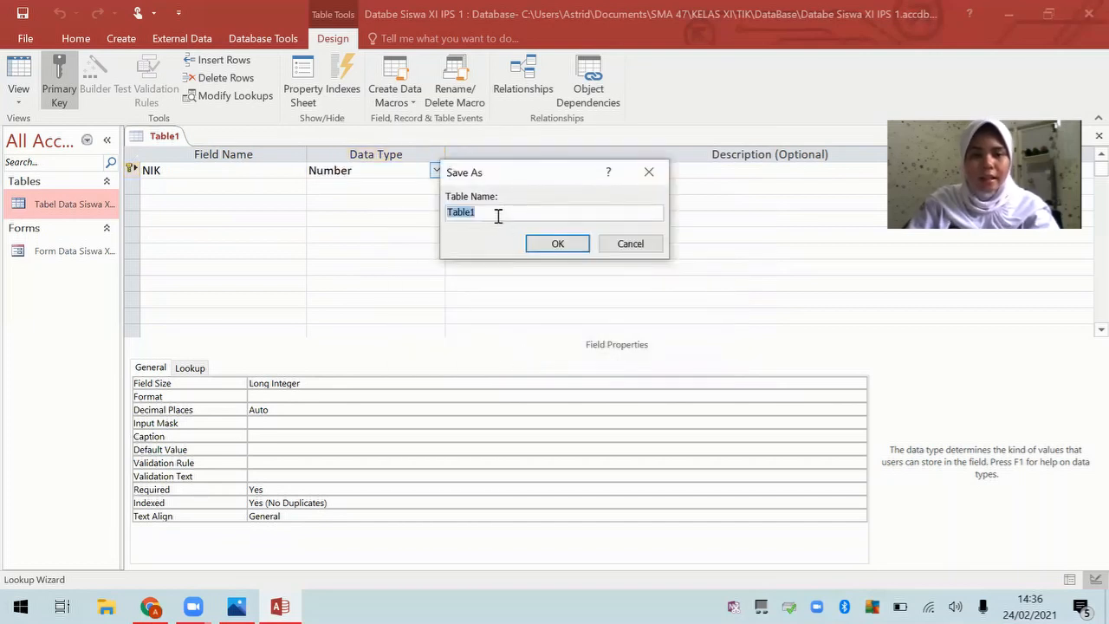
text(Tab)
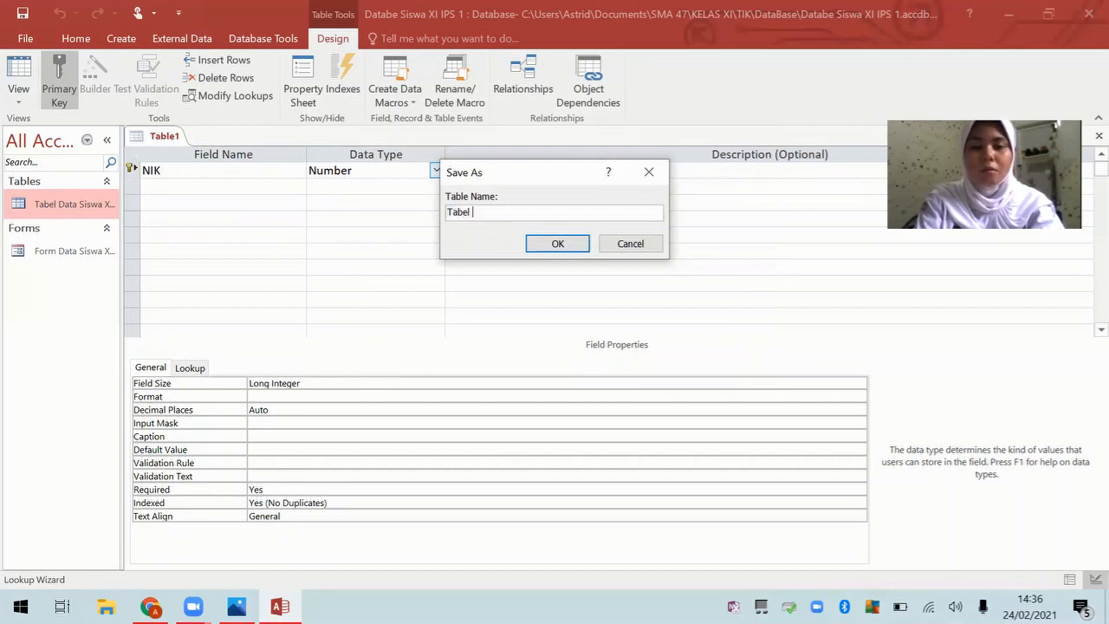
key(Caps_Lock)
text(el N)
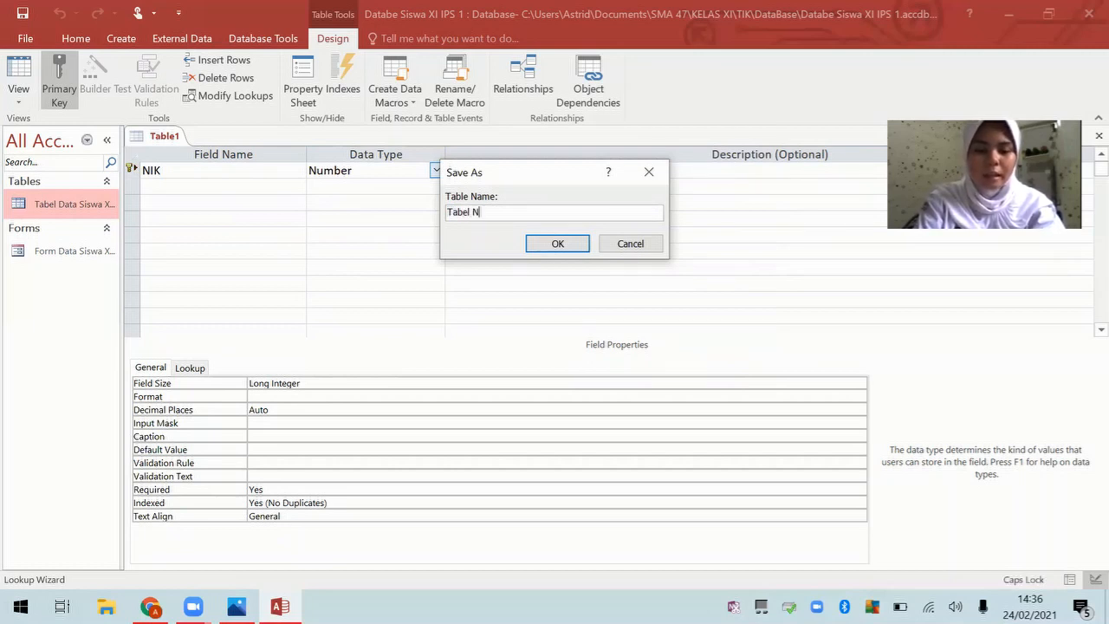
key(Caps_Lock)
text(ilai)
key(Caps_Lock)
text(S)
key(Caps_Lock)
text(iswa)
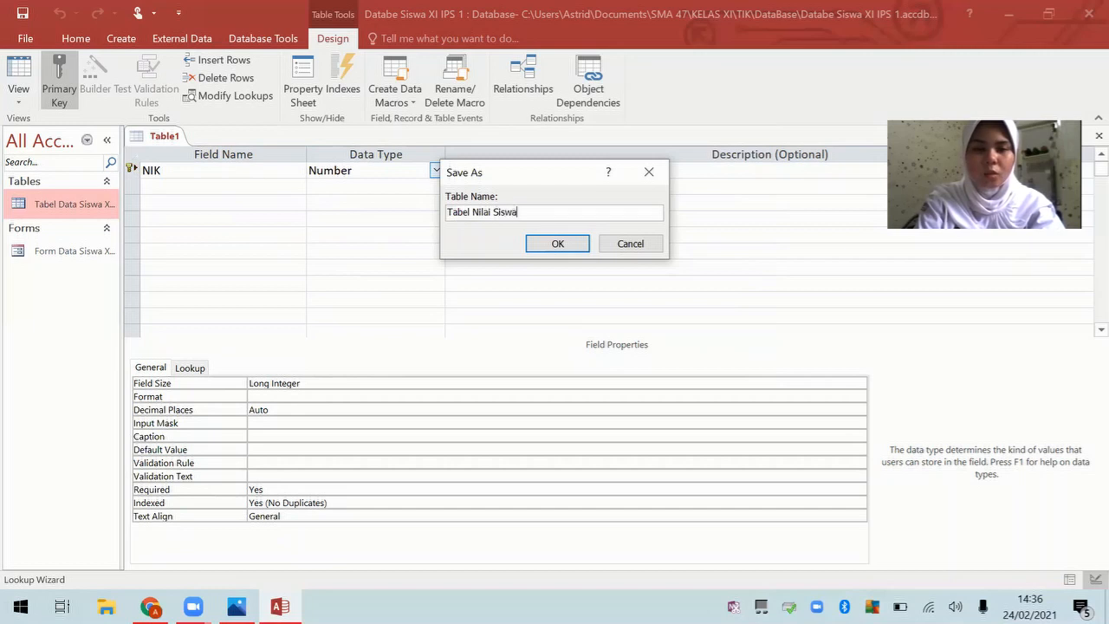
key(Caps_Lock)
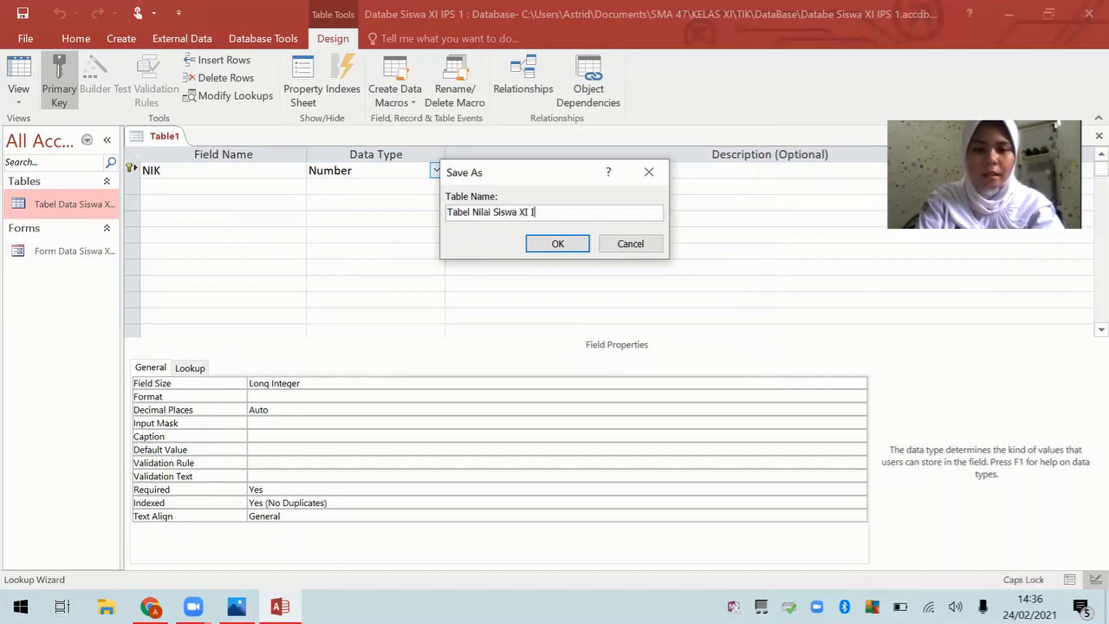
text(XI IPS 1)
key(Caps_Lock)
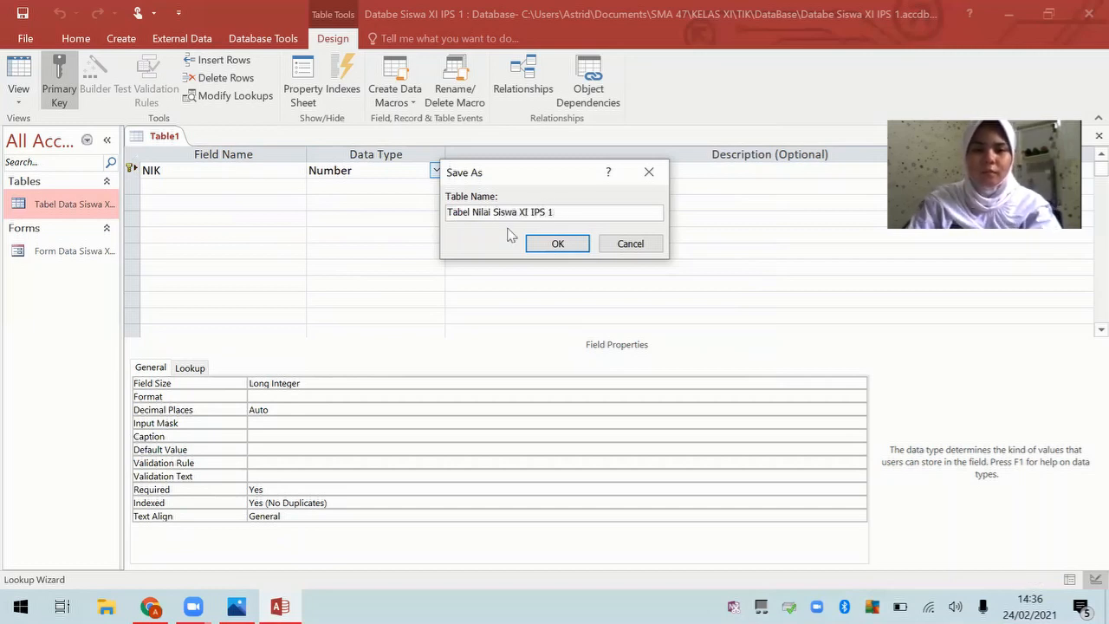
click(558, 244)
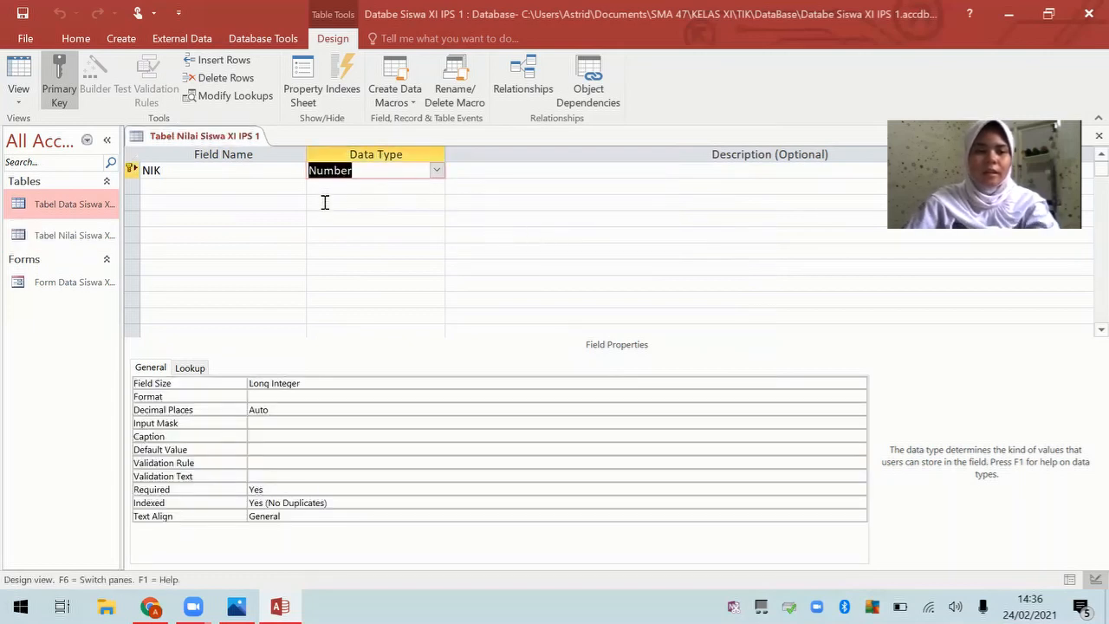
Step: Add the fields Bahasa Indonesia, Bahasa Inggris and Matematika Umum below NIK
click(248, 190)
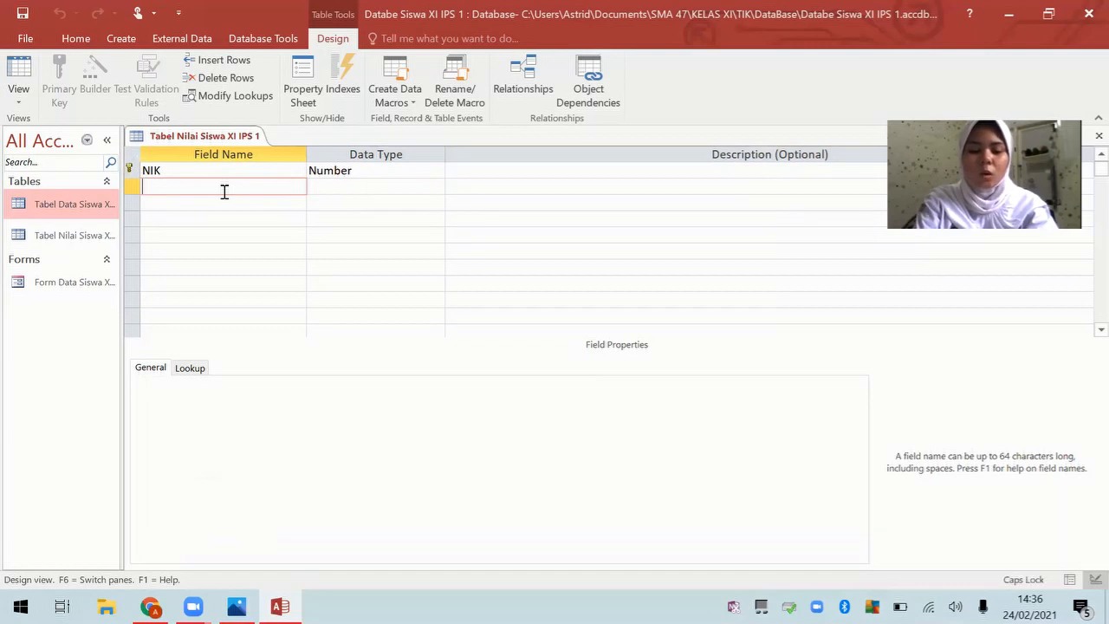
text(Bahasa Indoensia)
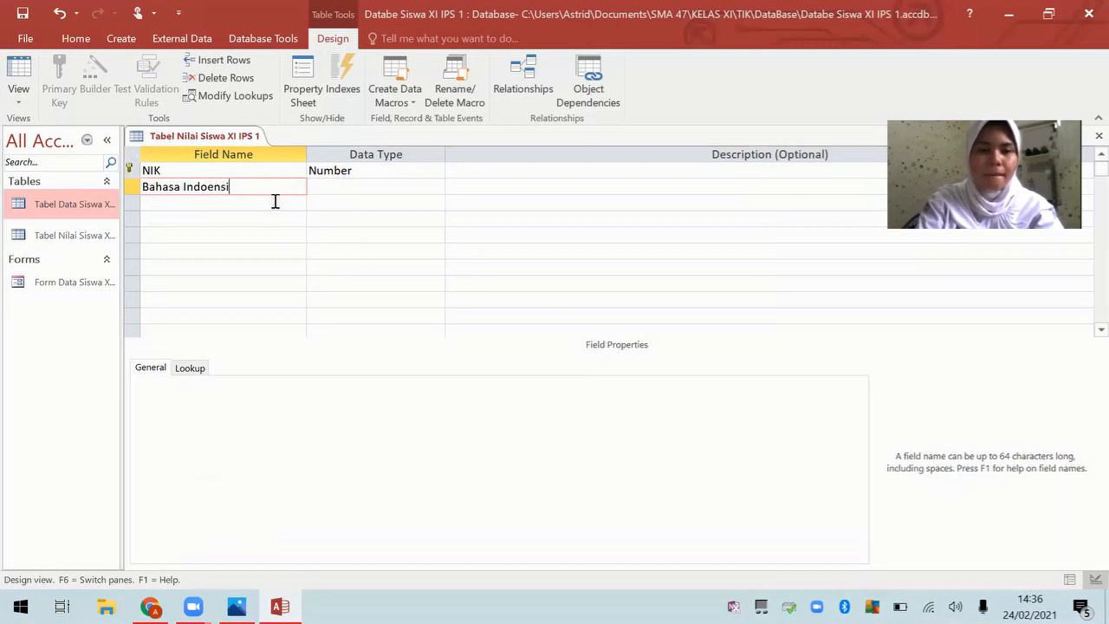
key(BackSpace)
key(BackSpace)
key(BackSpace)
key(BackSpace)
text(nesia)
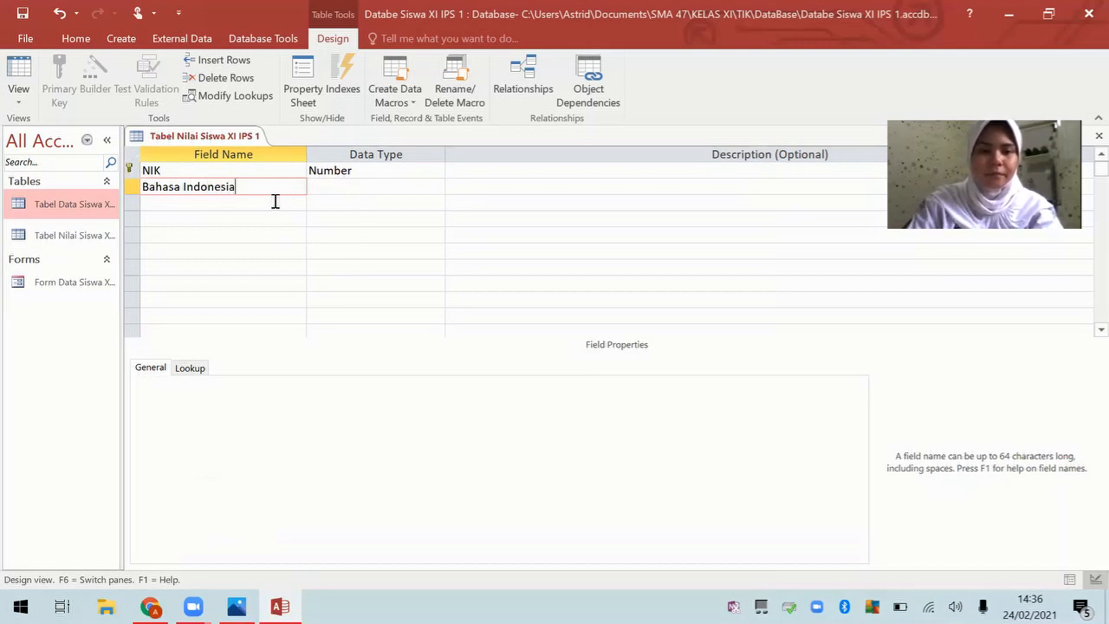
click(266, 204)
text(B)
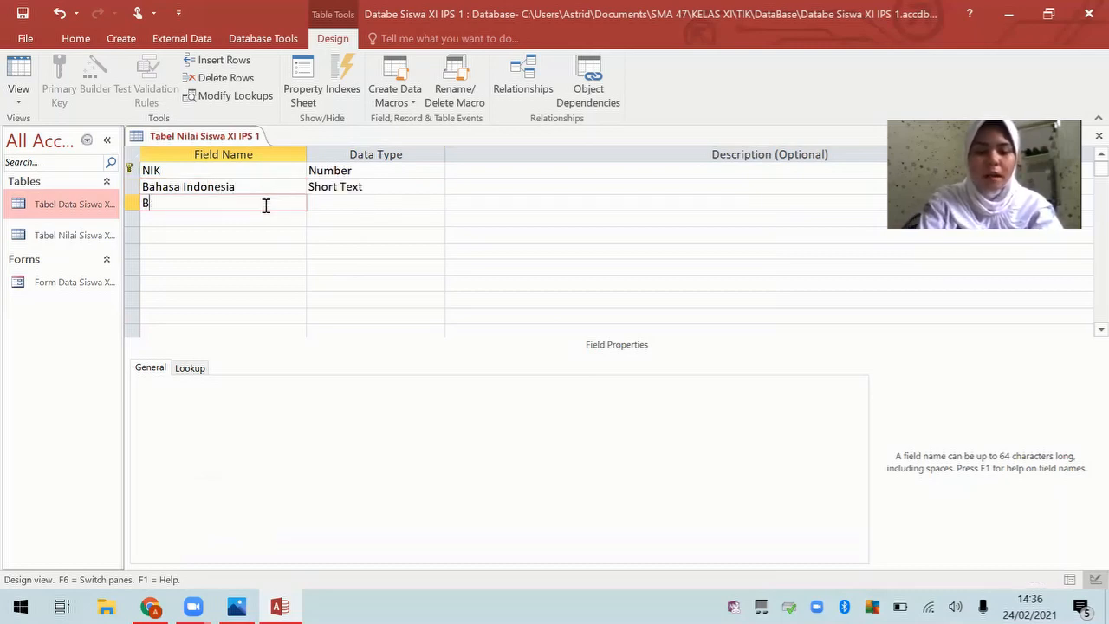
text(ahasa Ing)
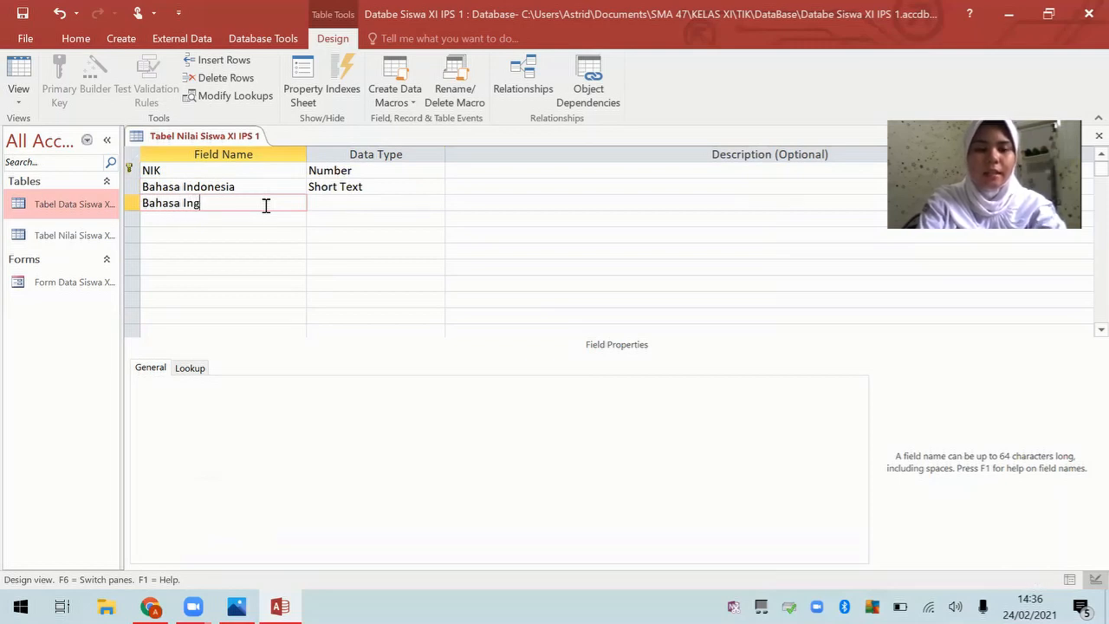
text(gris)
click(278, 227)
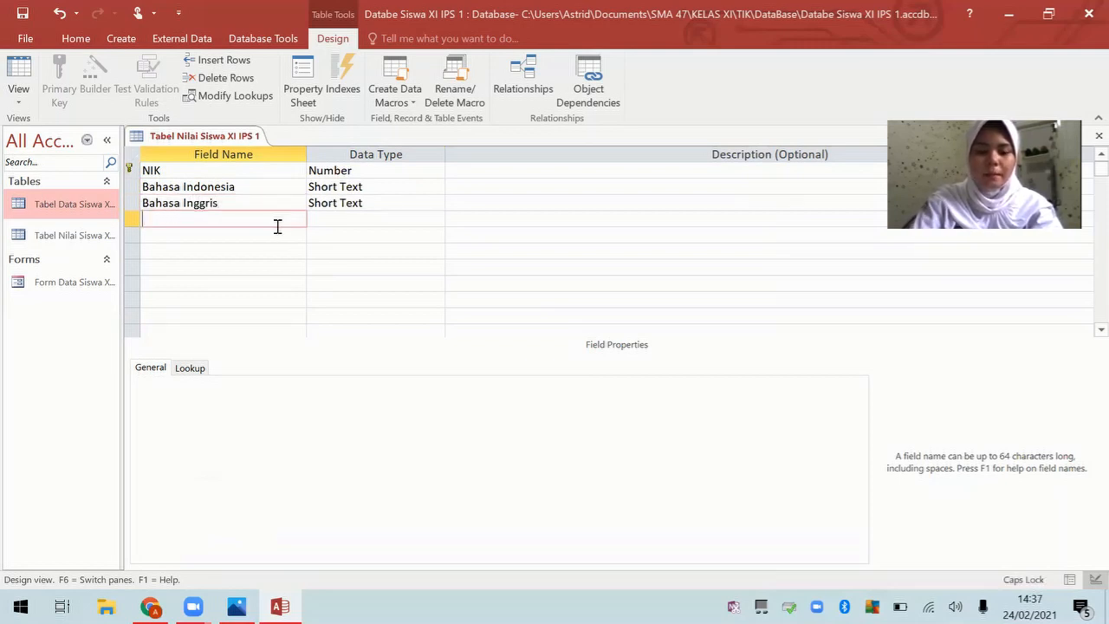
text(Matematika Umum)
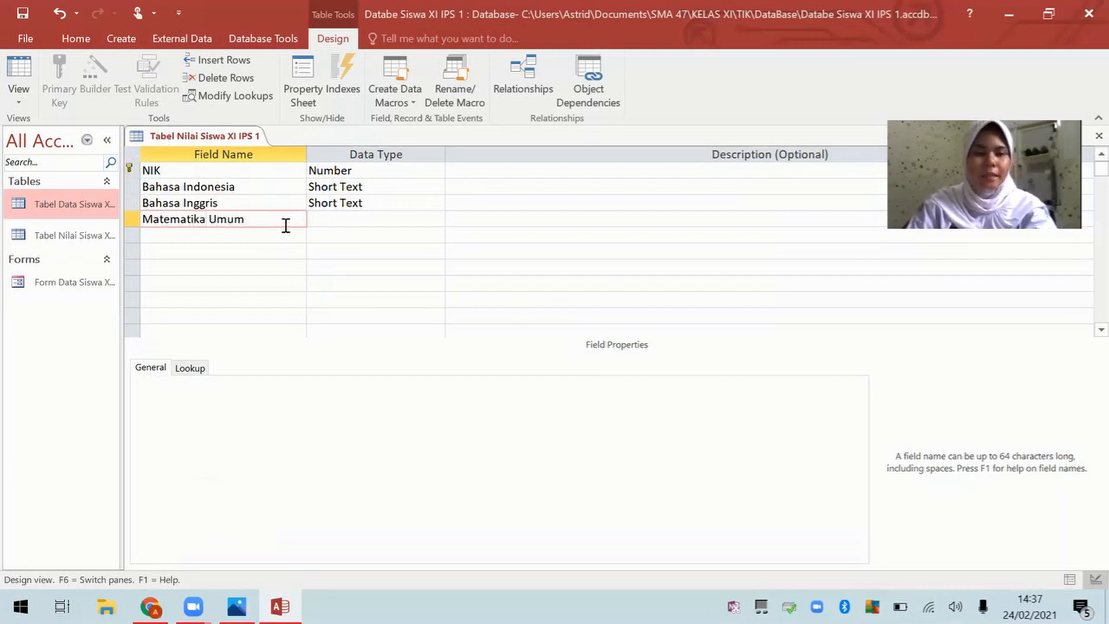
Step: Set Bahasa Indonesia, Bahasa Inggris and Matematika Umum to the Number data type
click(343, 186)
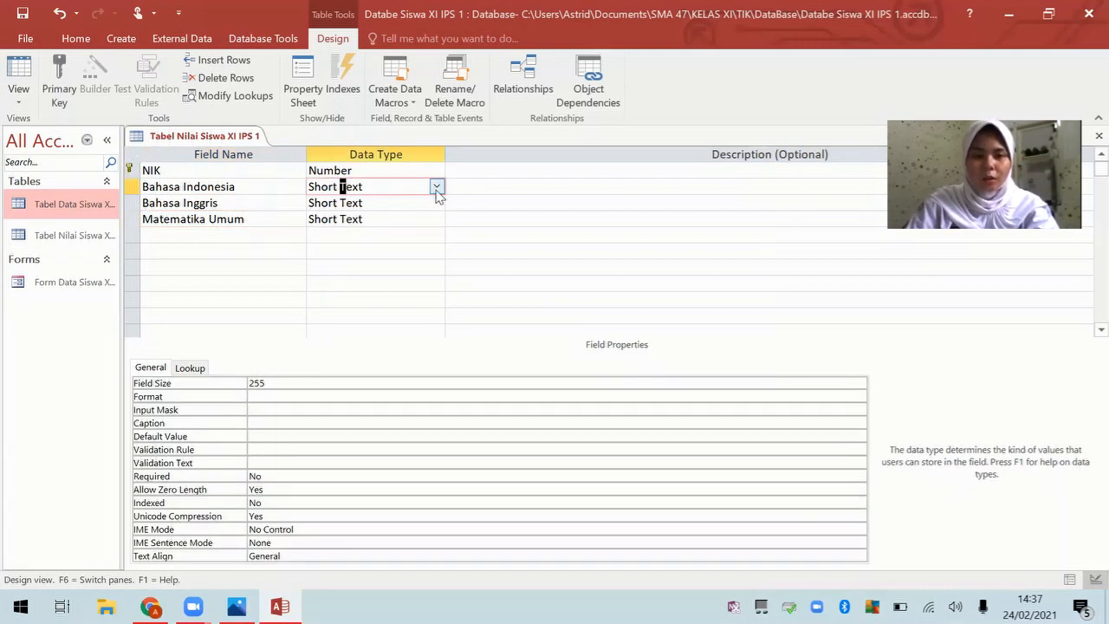
click(437, 186)
click(419, 234)
click(406, 203)
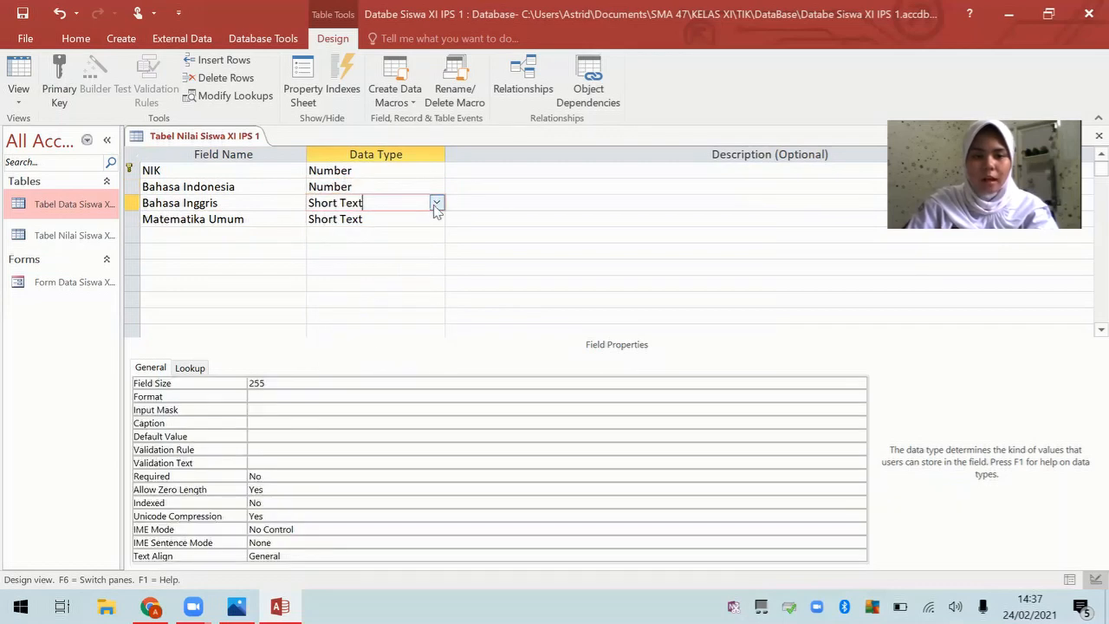
click(437, 203)
click(428, 235)
click(437, 202)
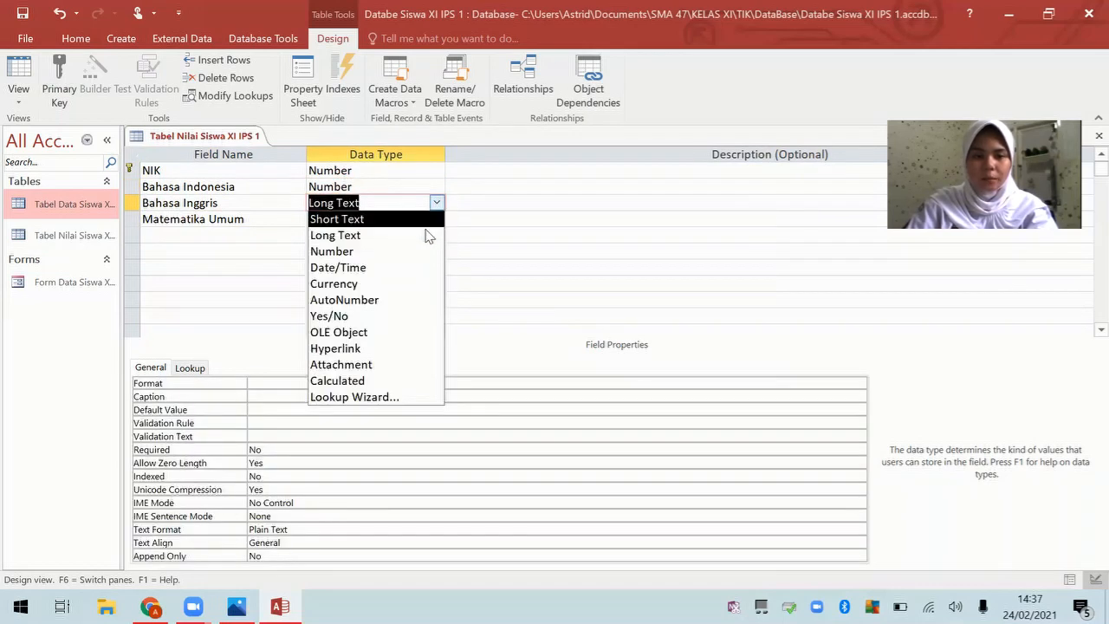
click(421, 250)
click(395, 219)
click(437, 219)
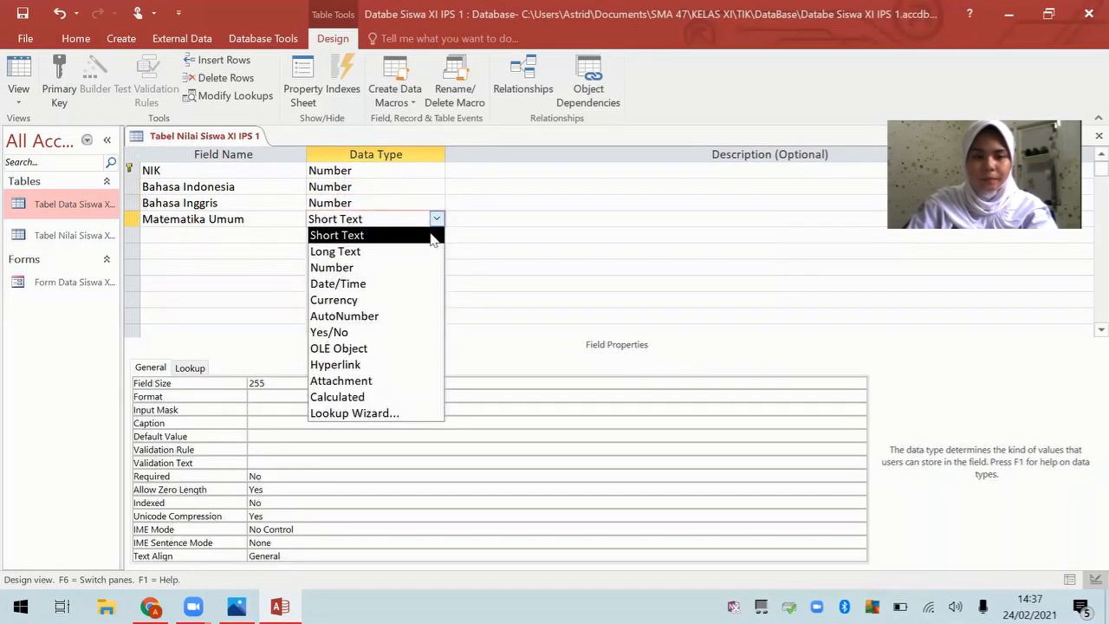
click(384, 266)
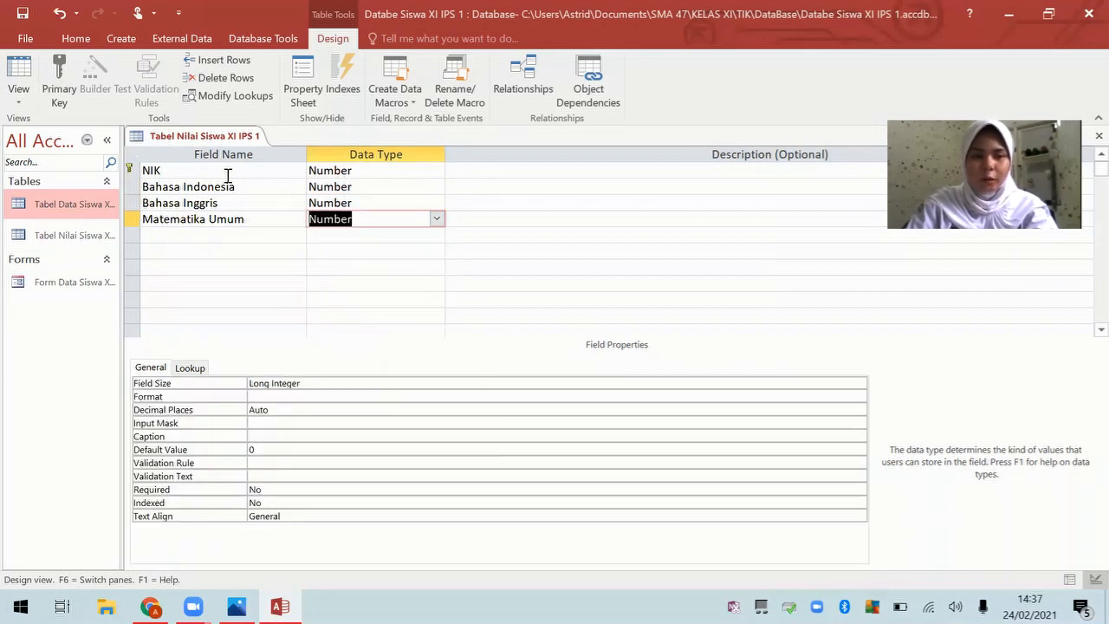
Step: Save the table design and close it from its tab's right-click menu
right_click(216, 136)
click(227, 141)
right_click(228, 140)
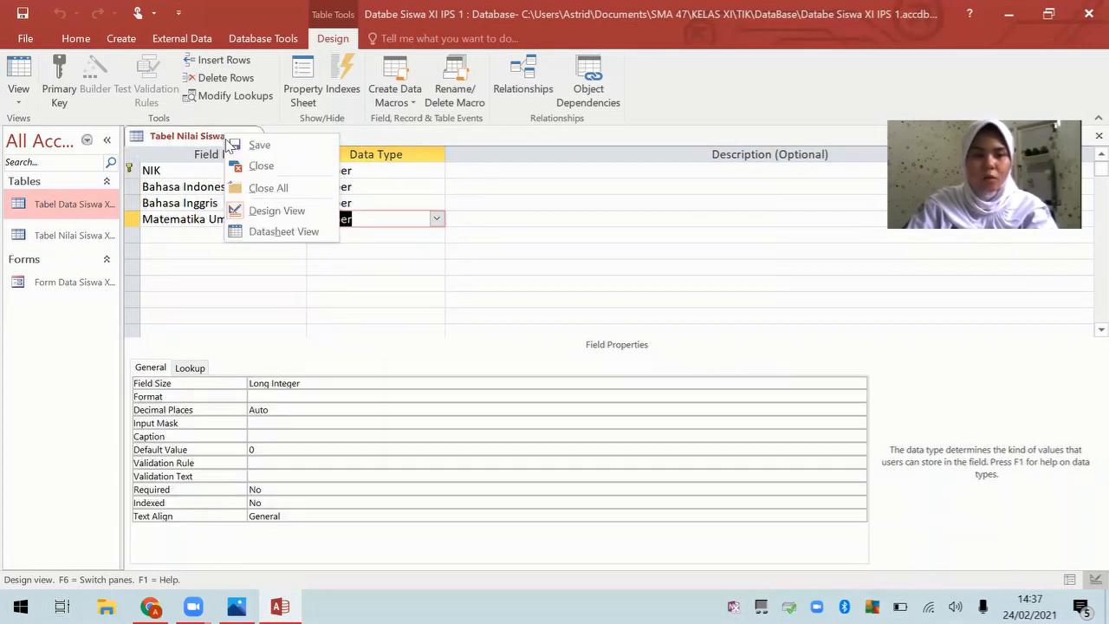
click(244, 166)
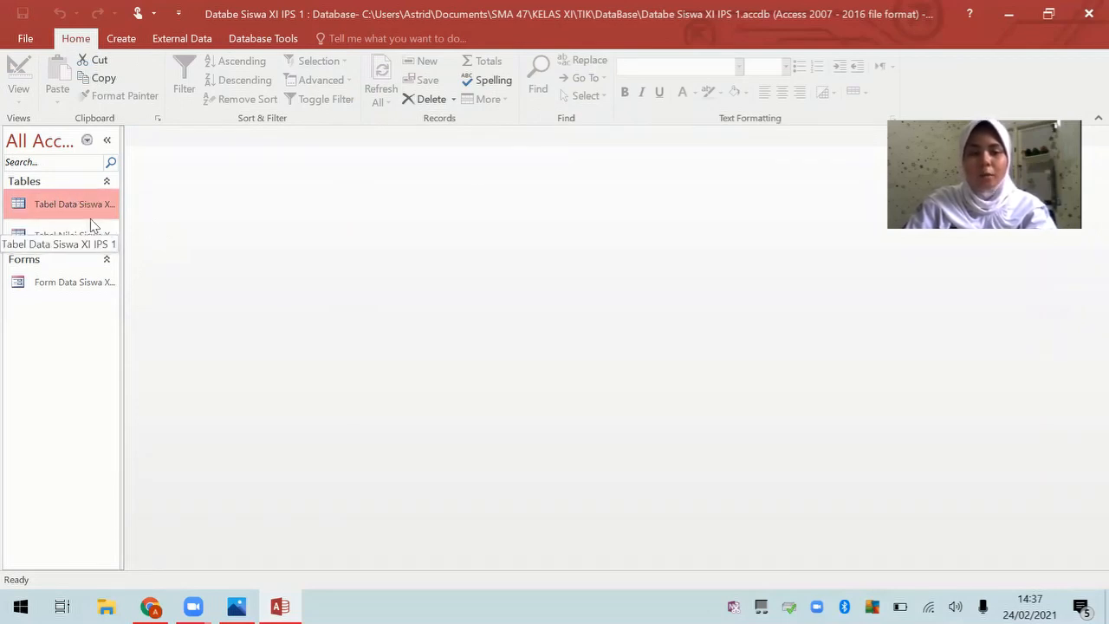
Step: Start a Form Wizard on Tabel Nilai Siswa XI IPS 1 with all fields in a tabular layout
click(121, 38)
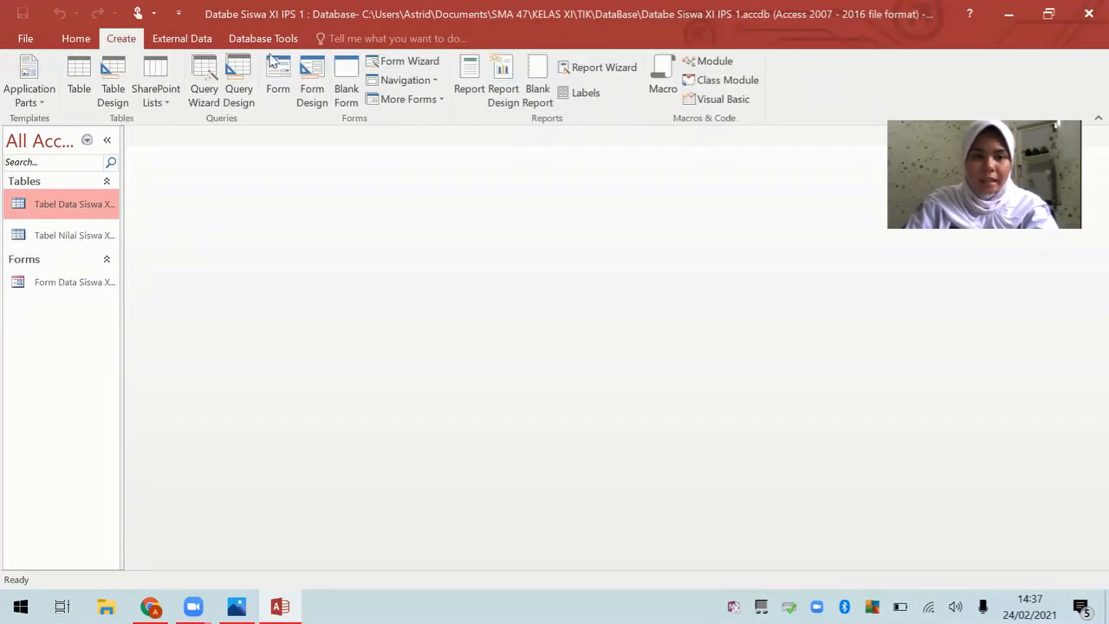
click(410, 62)
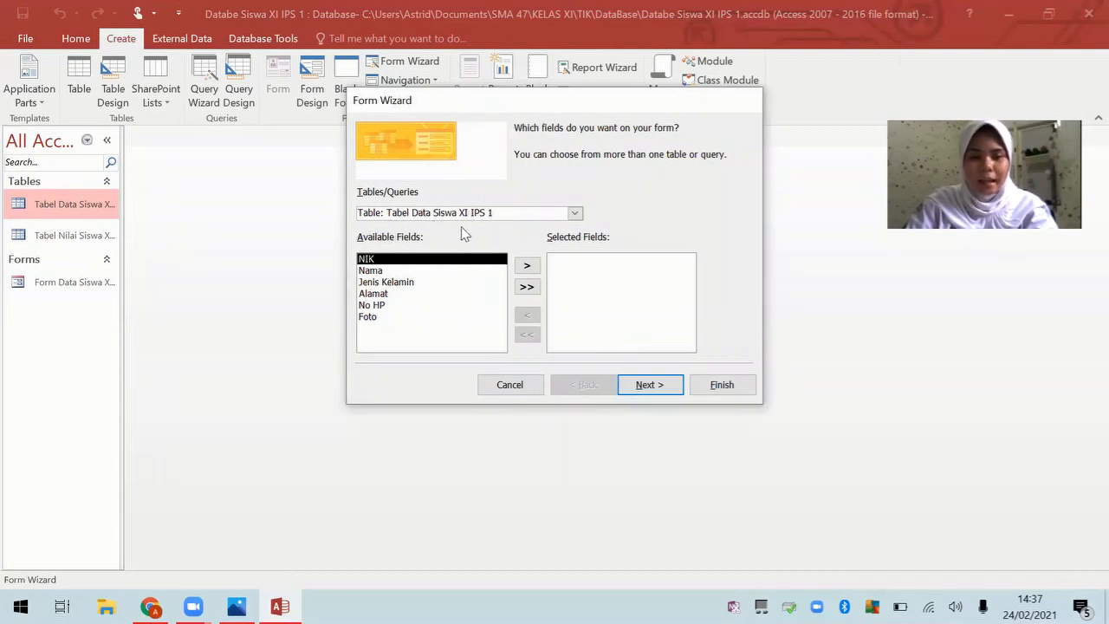
click(575, 213)
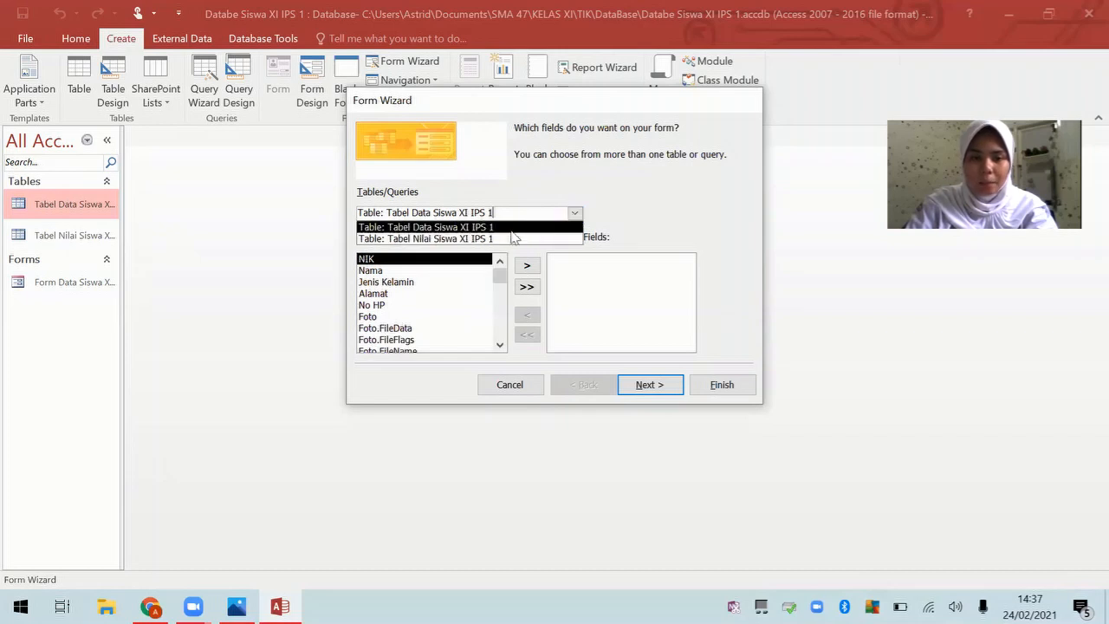
click(508, 238)
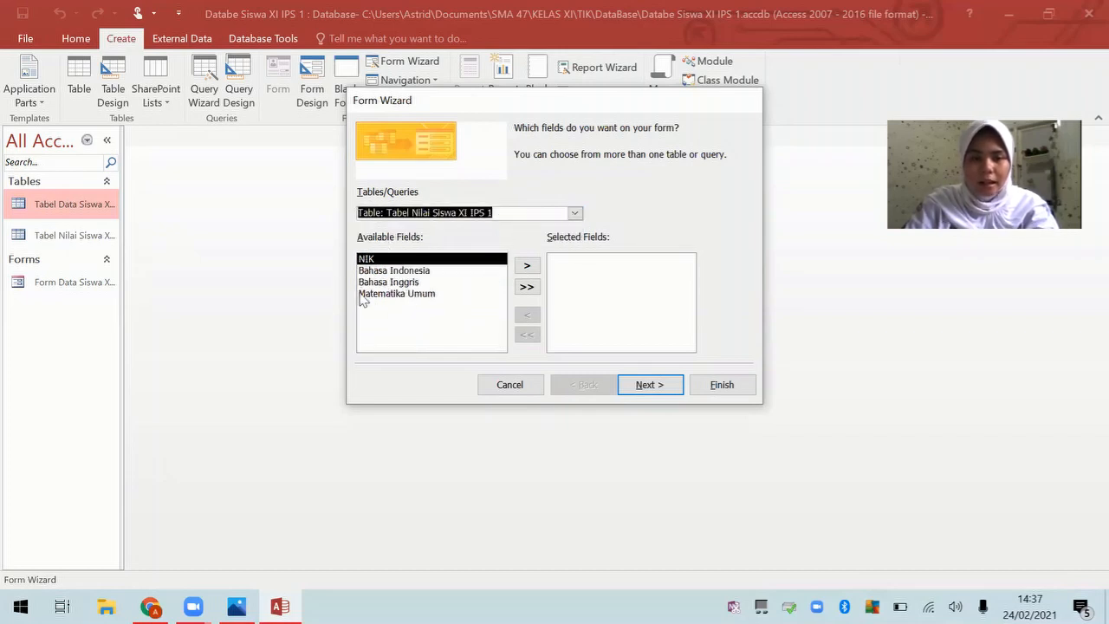
click(529, 287)
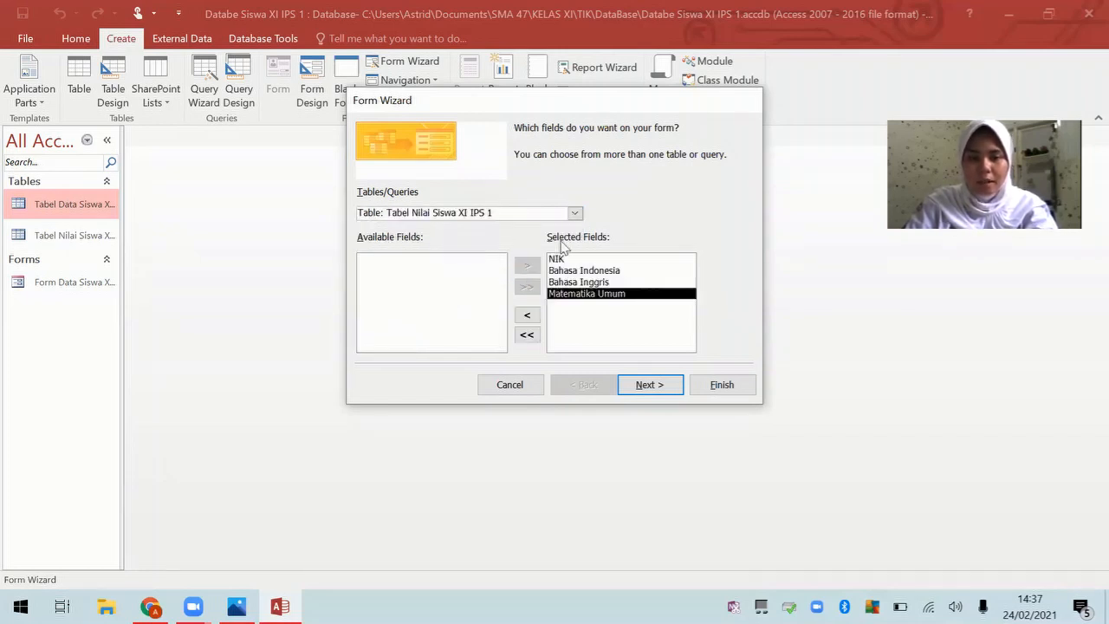
click(652, 387)
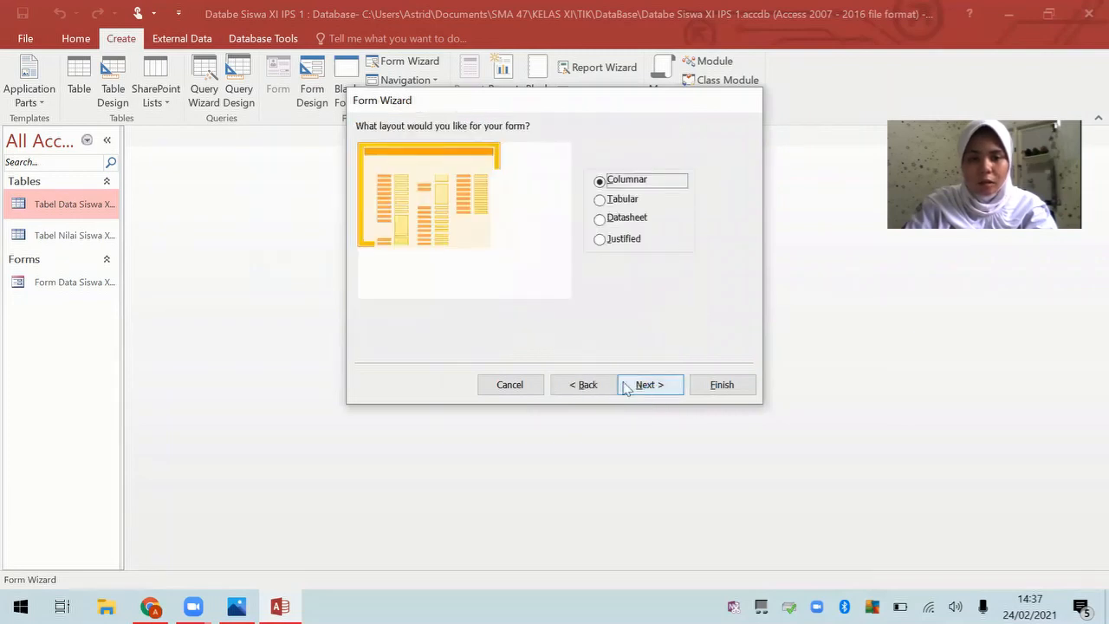
click(600, 200)
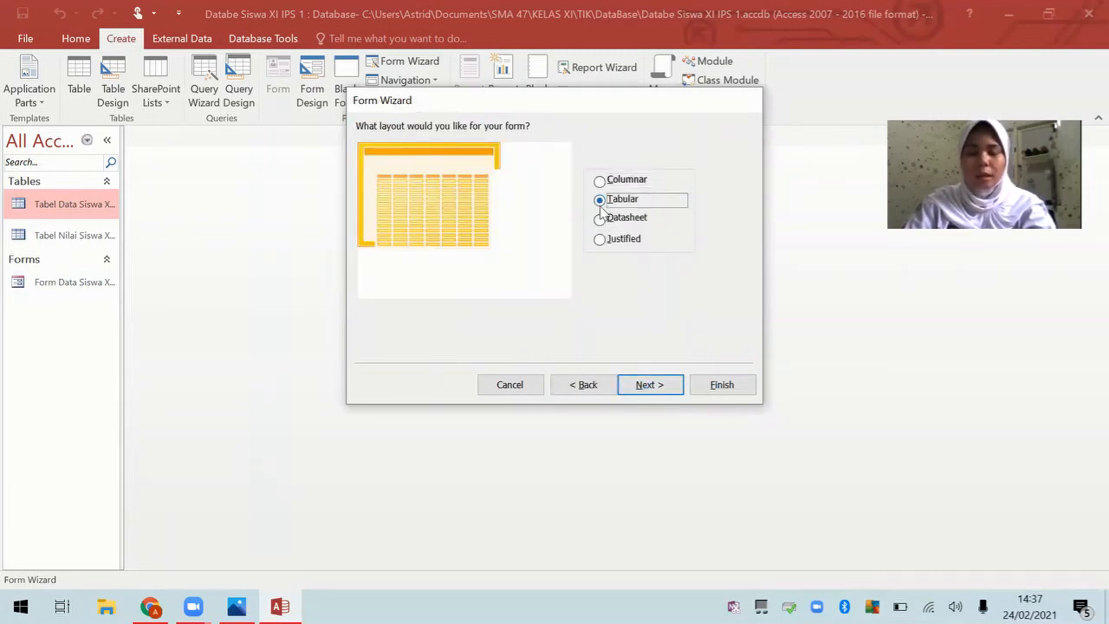
click(652, 384)
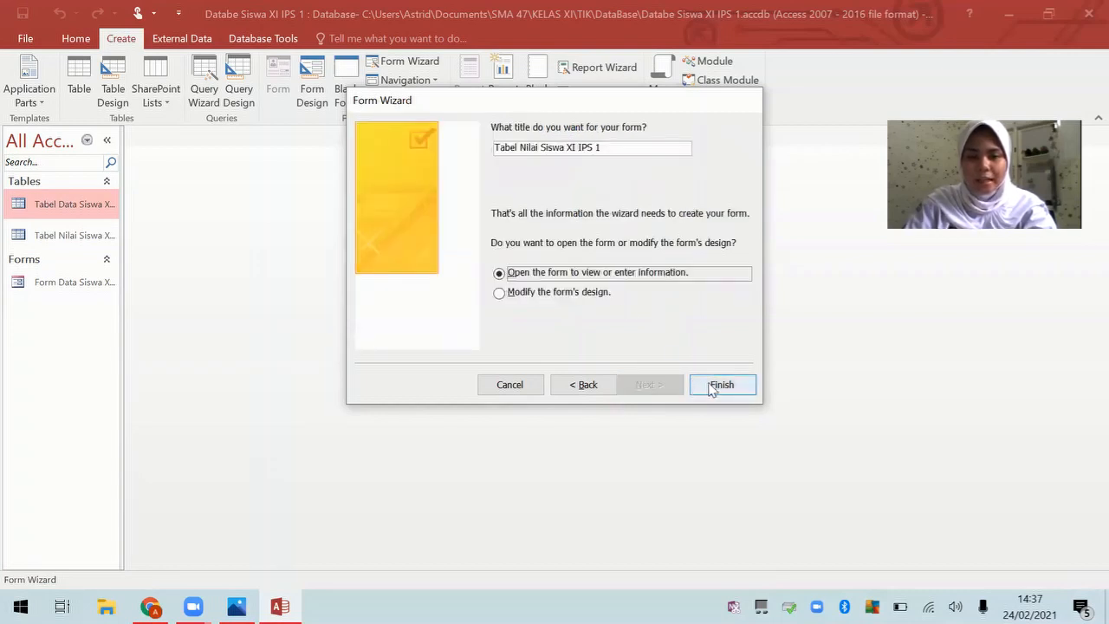
Step: Title the form 'Form Nilai XI IPS 1' and finish the wizard
drag(518, 147, 495, 148)
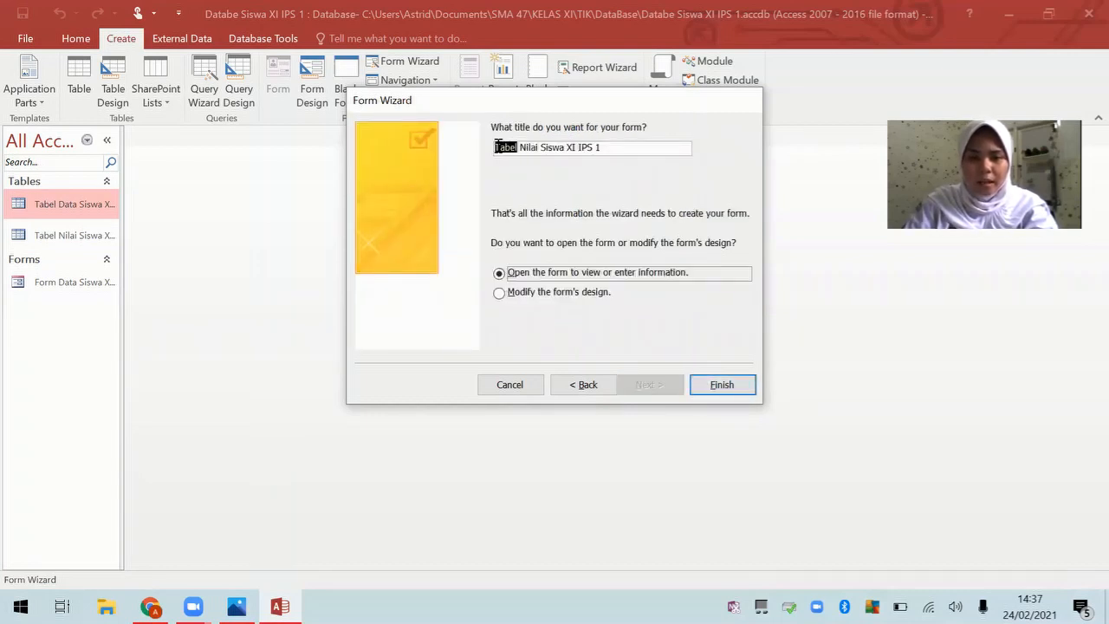
text(Form)
key(Delete)
key(Delete)
key(Delete)
key(Delete)
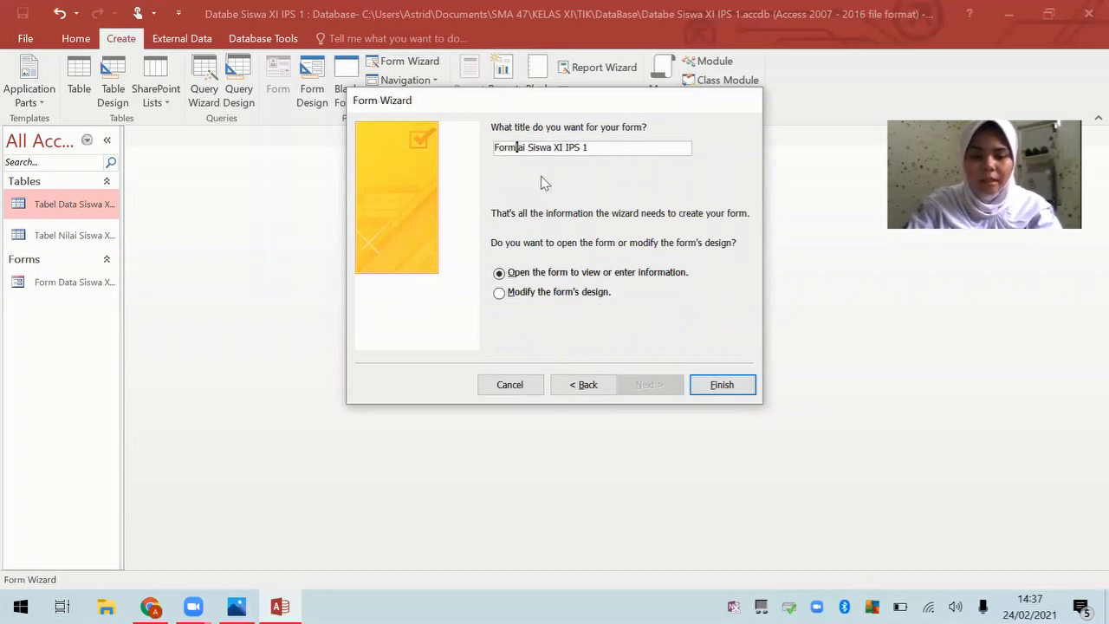
text(Nil)
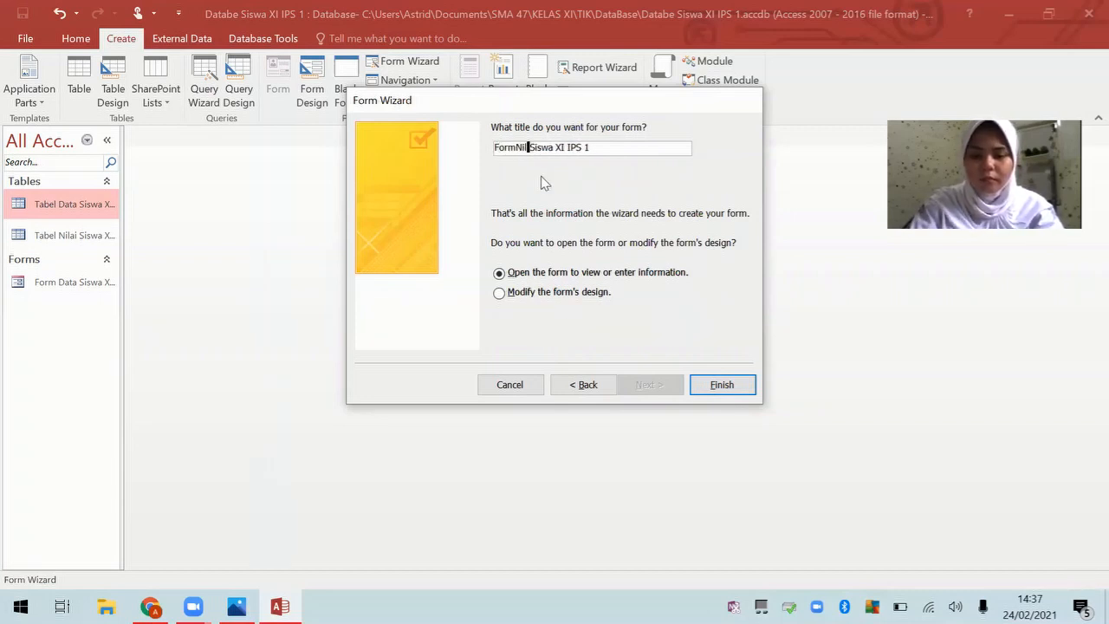
key(BackSpace)
key(BackSpace)
key(BackSpace)
key(Caps_Lock)
text(B)
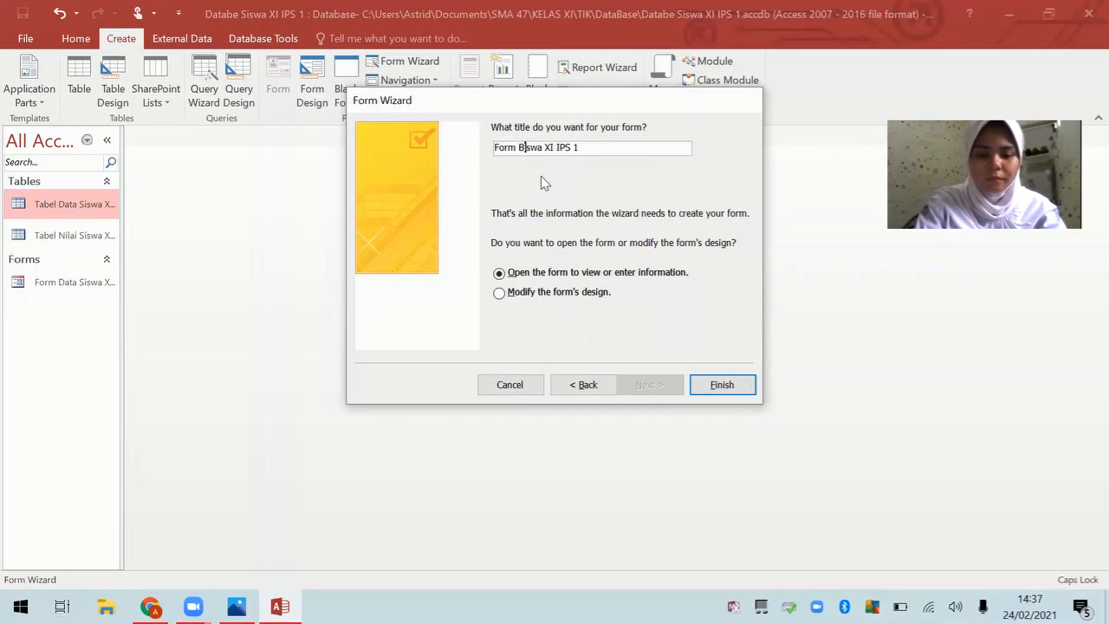
key(BackSpace)
text(N)
key(Caps_Lock)
text(ilai)
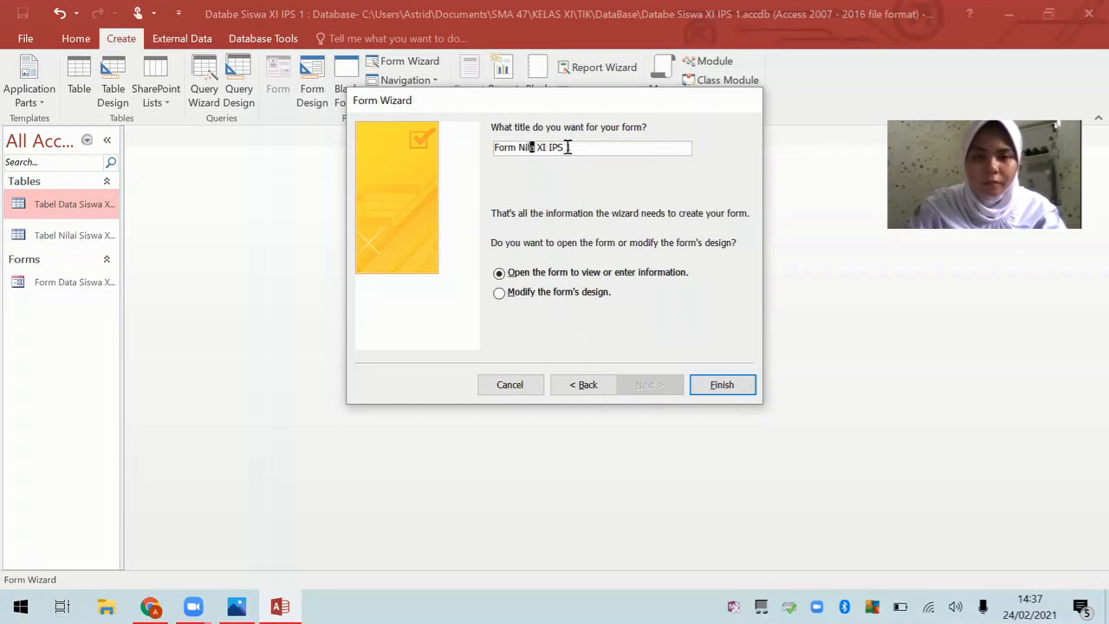
click(569, 147)
click(538, 149)
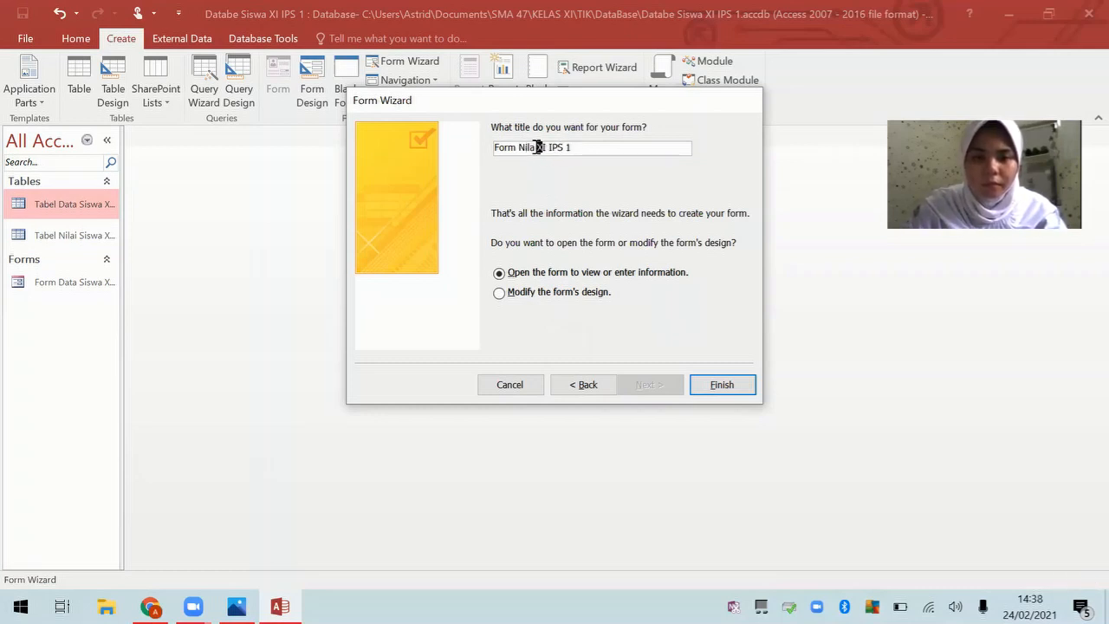
text(ib)
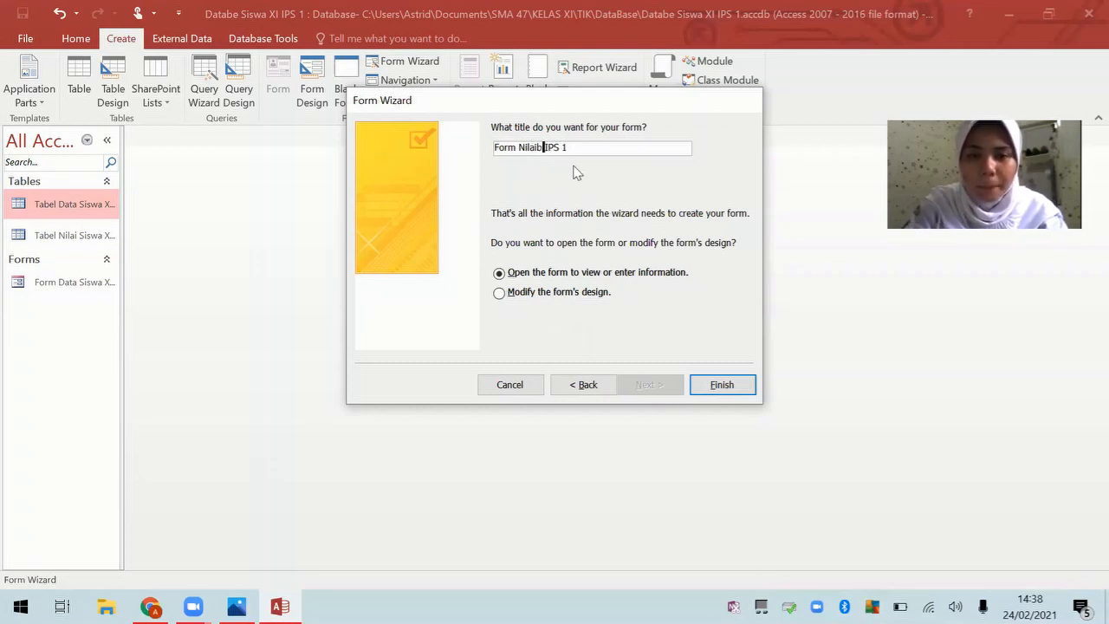
key(BackSpace)
key(BackSpace)
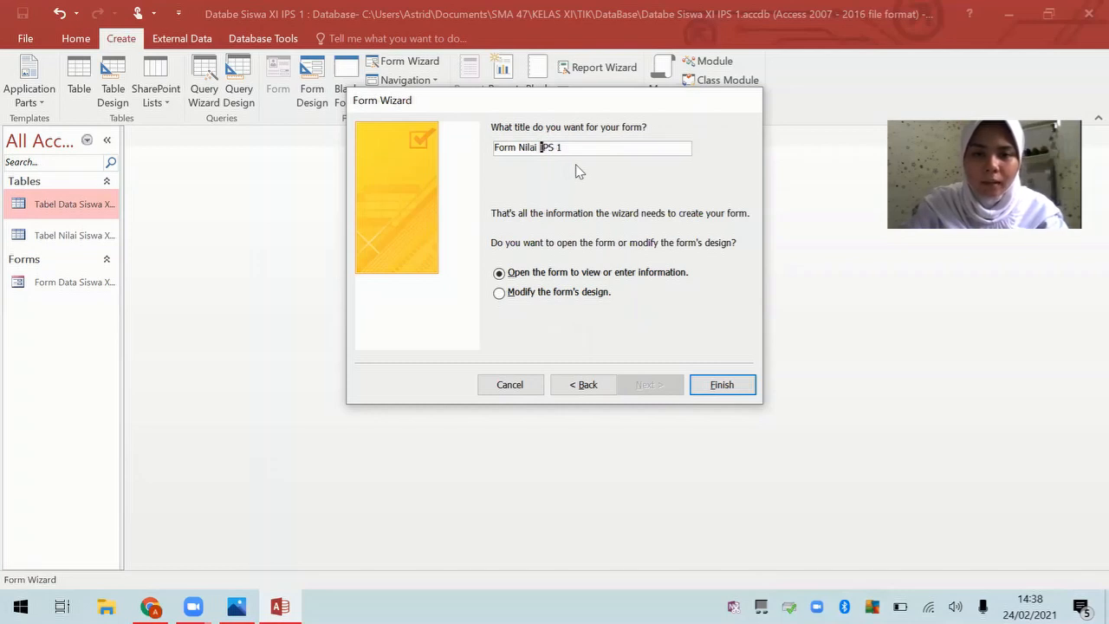
key(Caps_Lock)
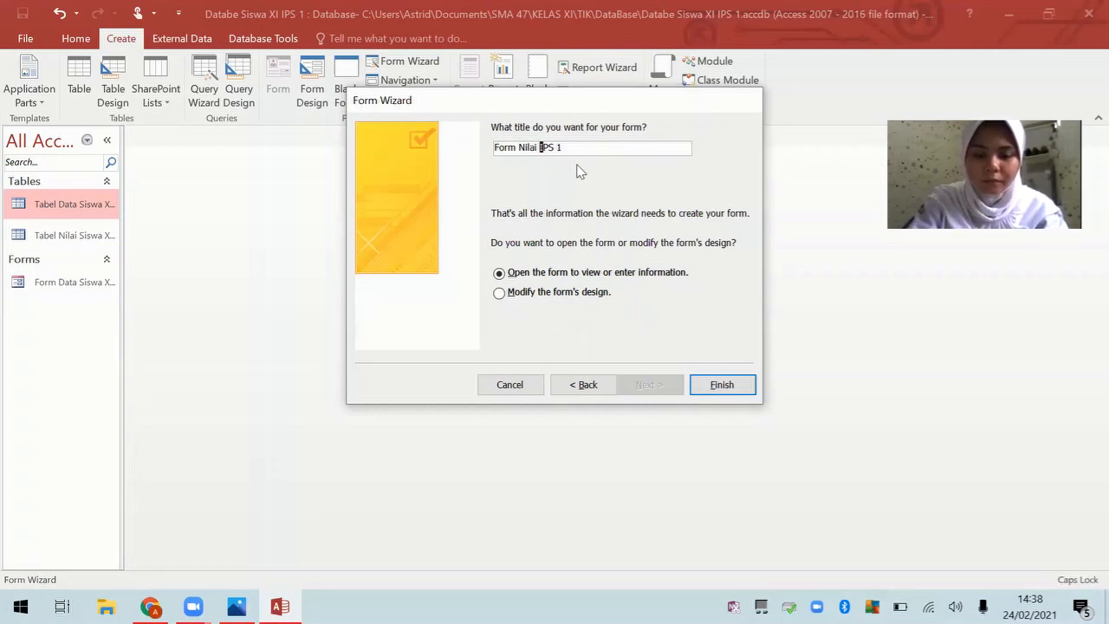
text(XI)
key(Caps_Lock)
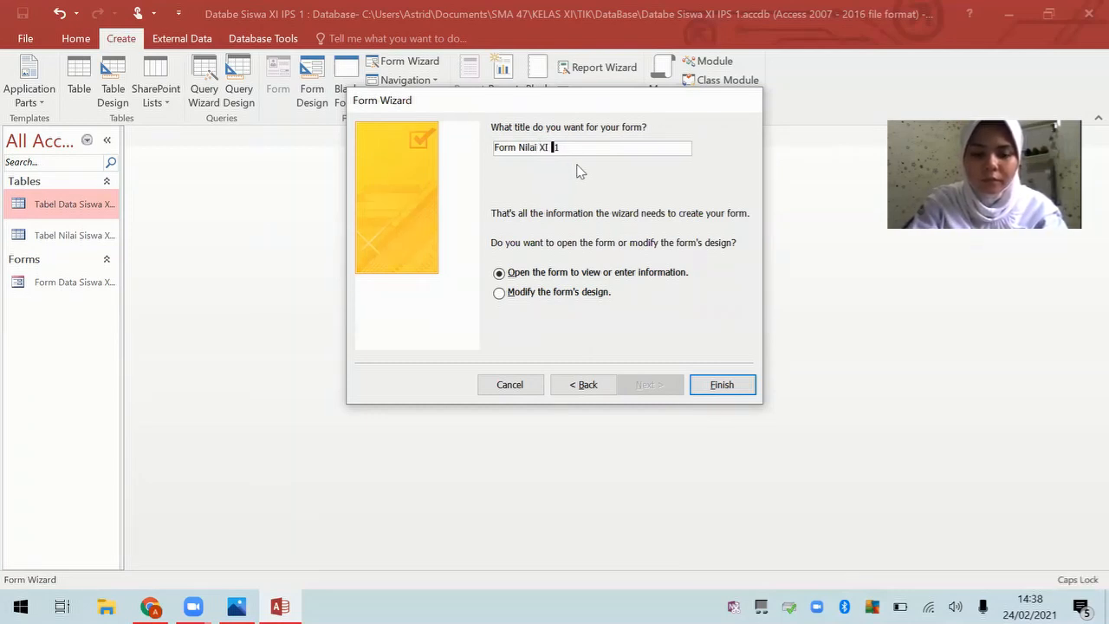
text(IPS 1)
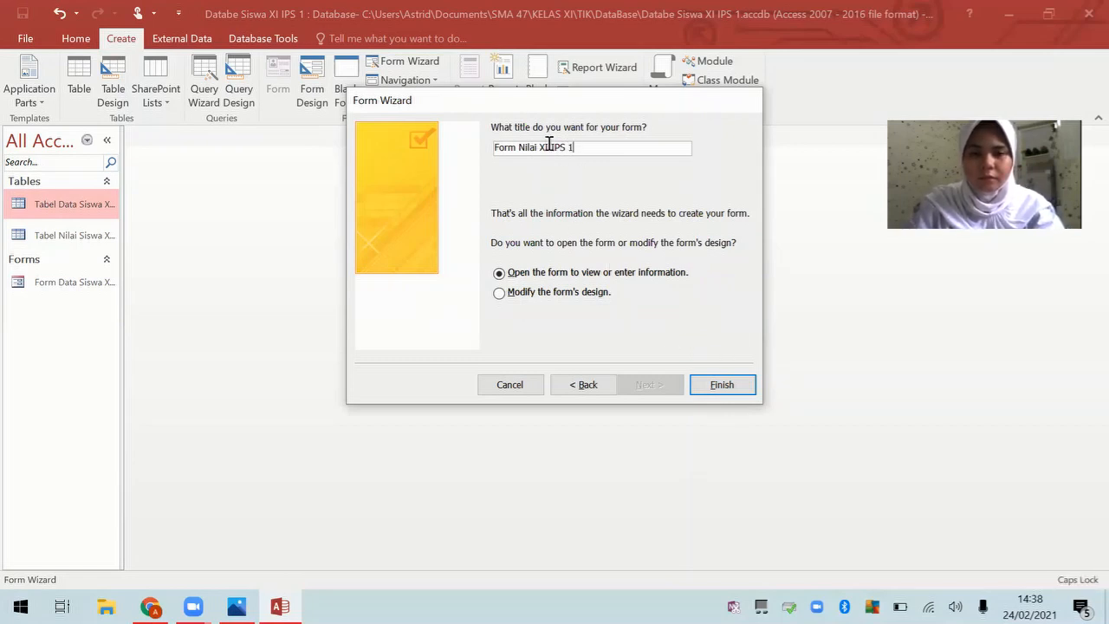
click(724, 385)
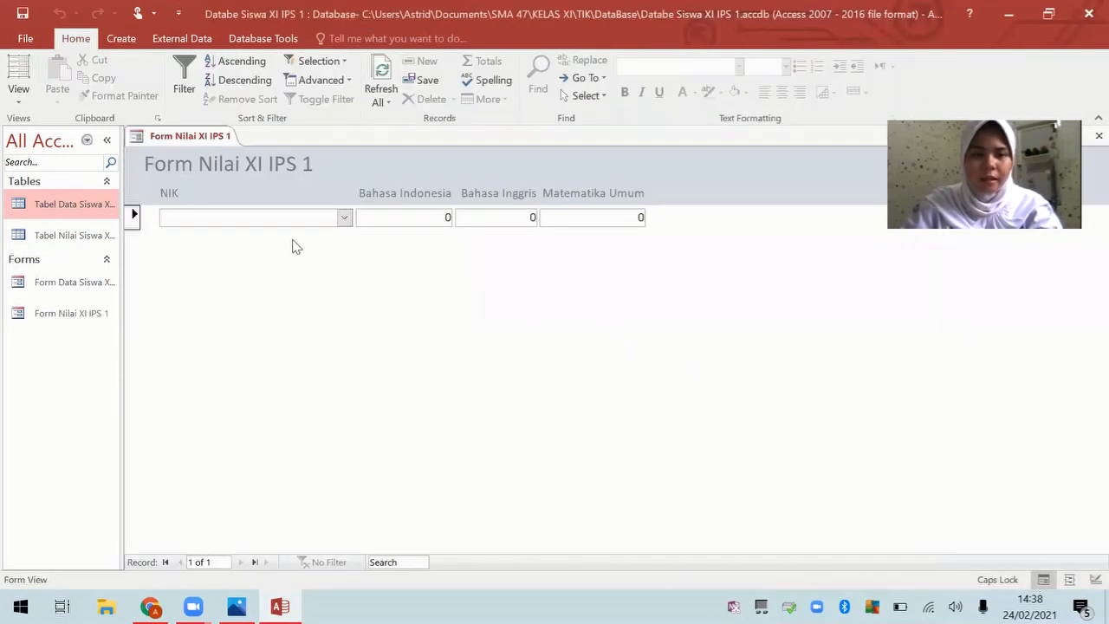
Step: Close the grades form, rename it 'Form Nilai Siswa XI IPS 1', and reopen it
right_click(228, 145)
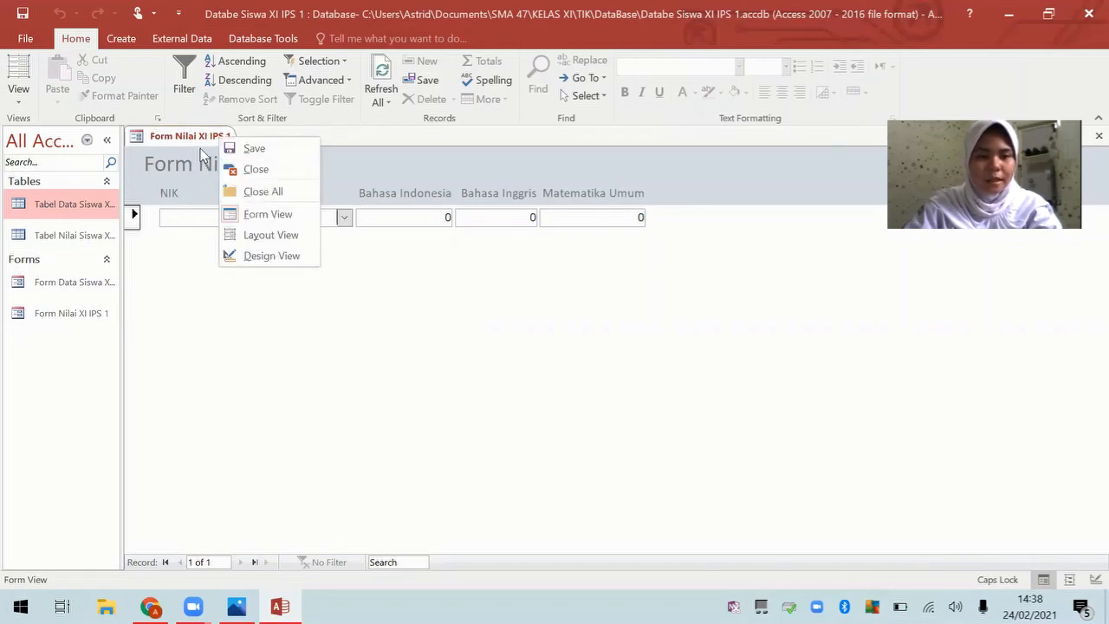
click(244, 169)
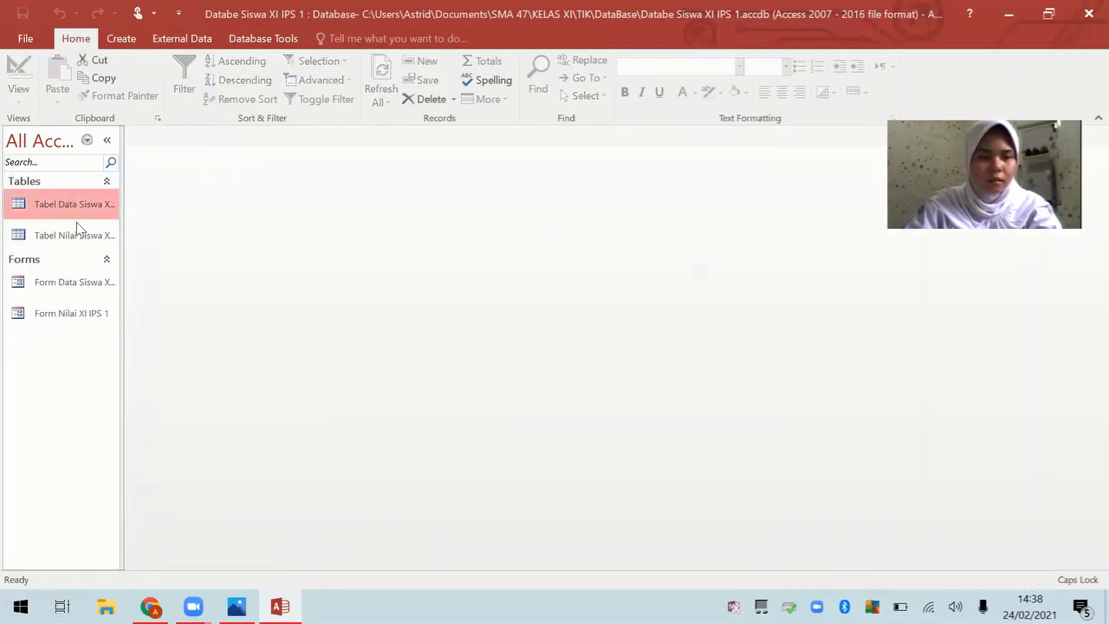
right_click(95, 318)
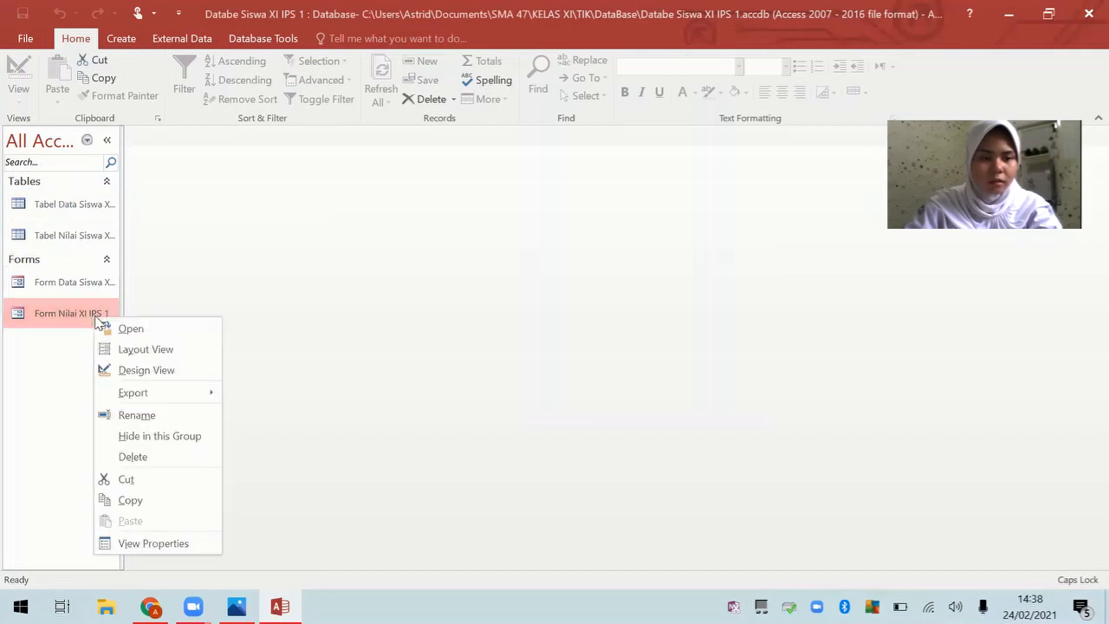
click(161, 417)
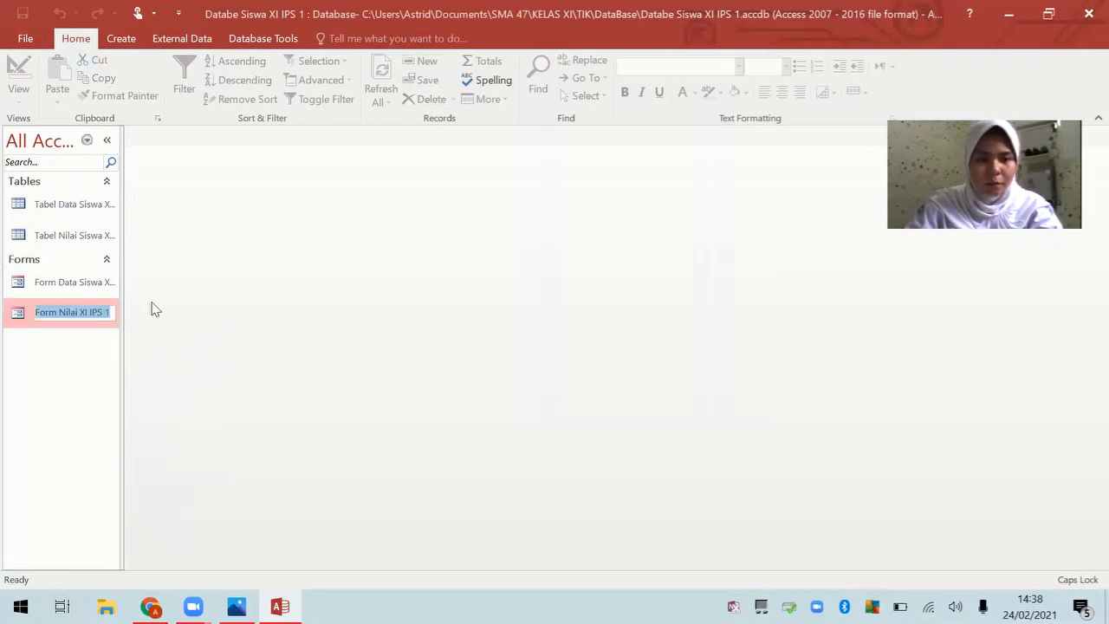
text(F)
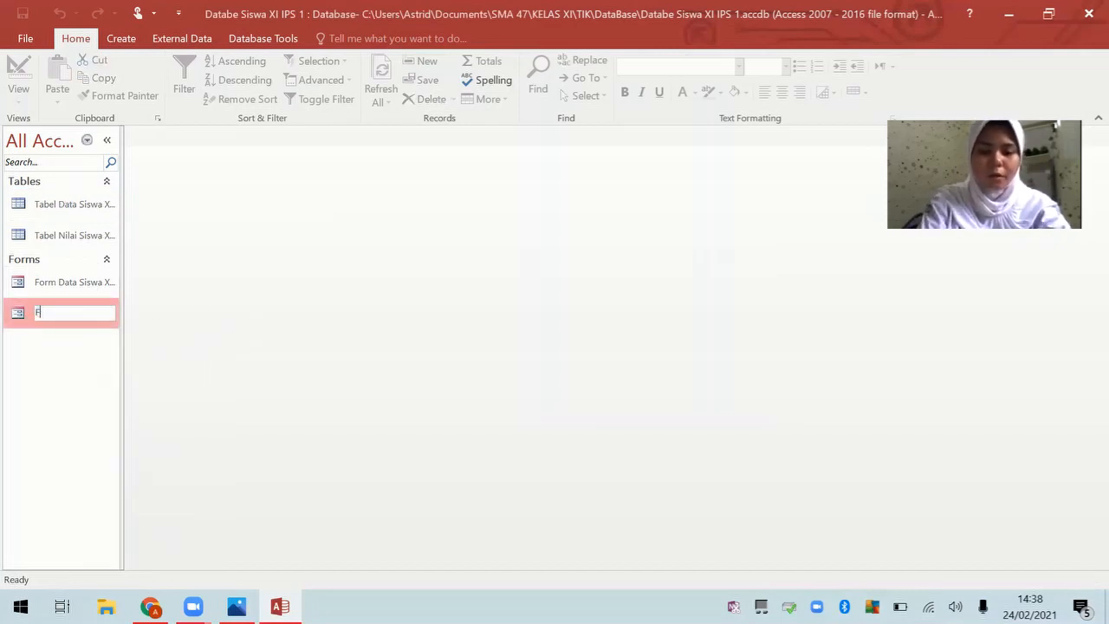
text(orm Nilai)
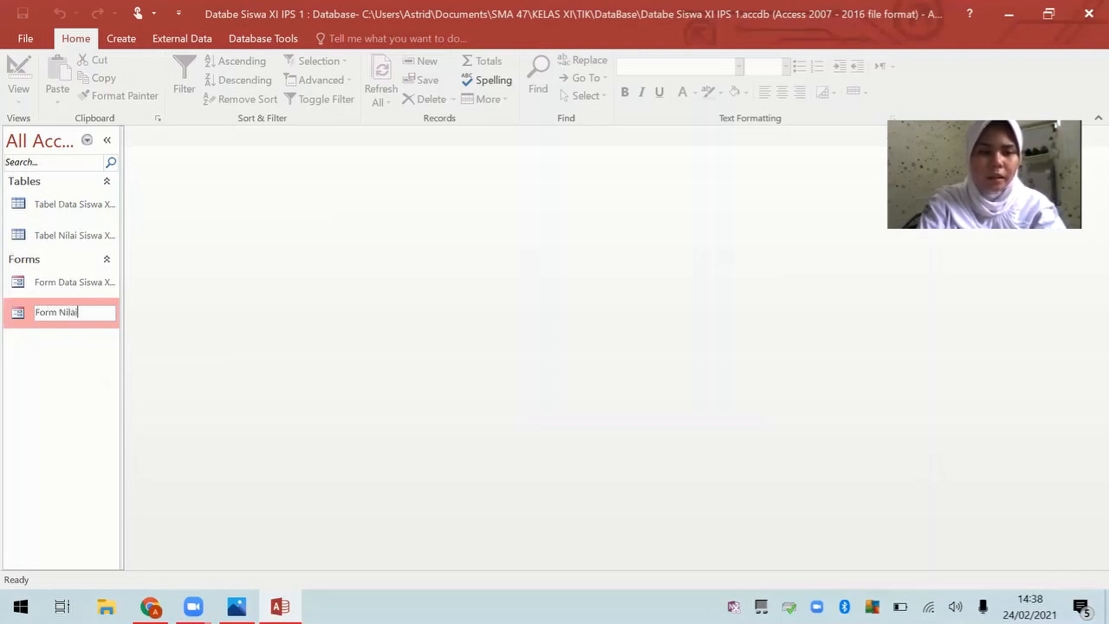
text( Sisw)
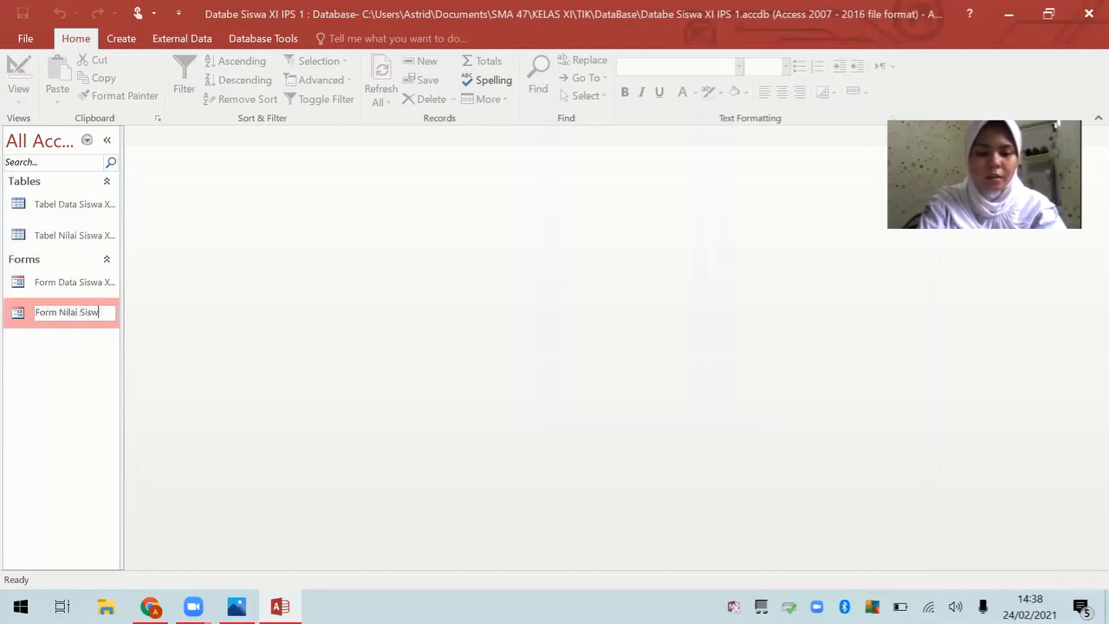
text(a)
key(Caps_Lock)
text(XI IPS 1)
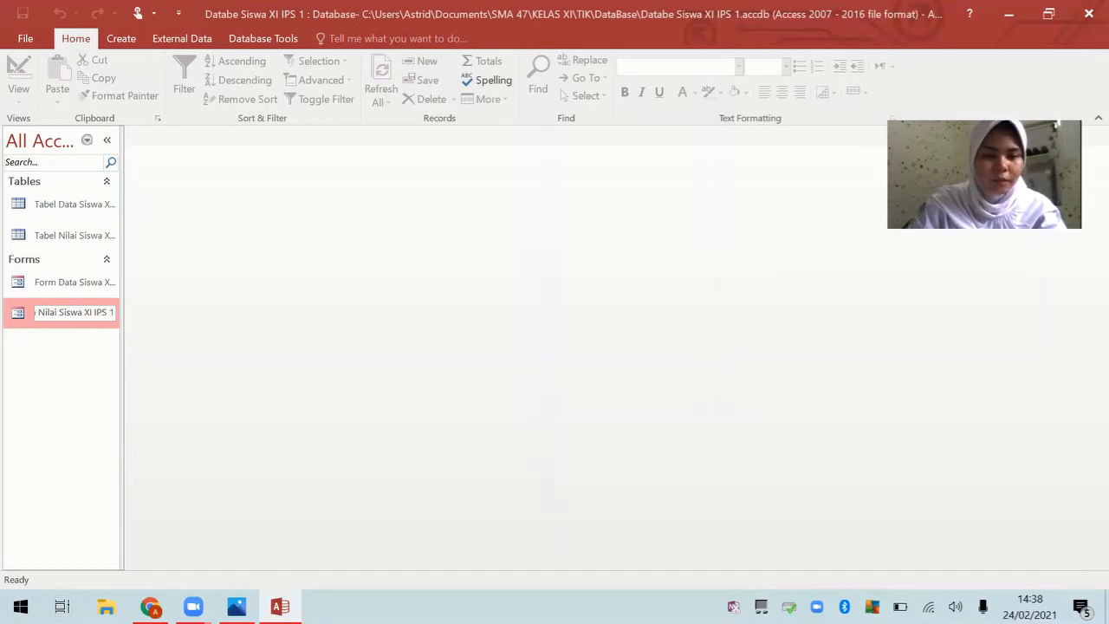
key(Return)
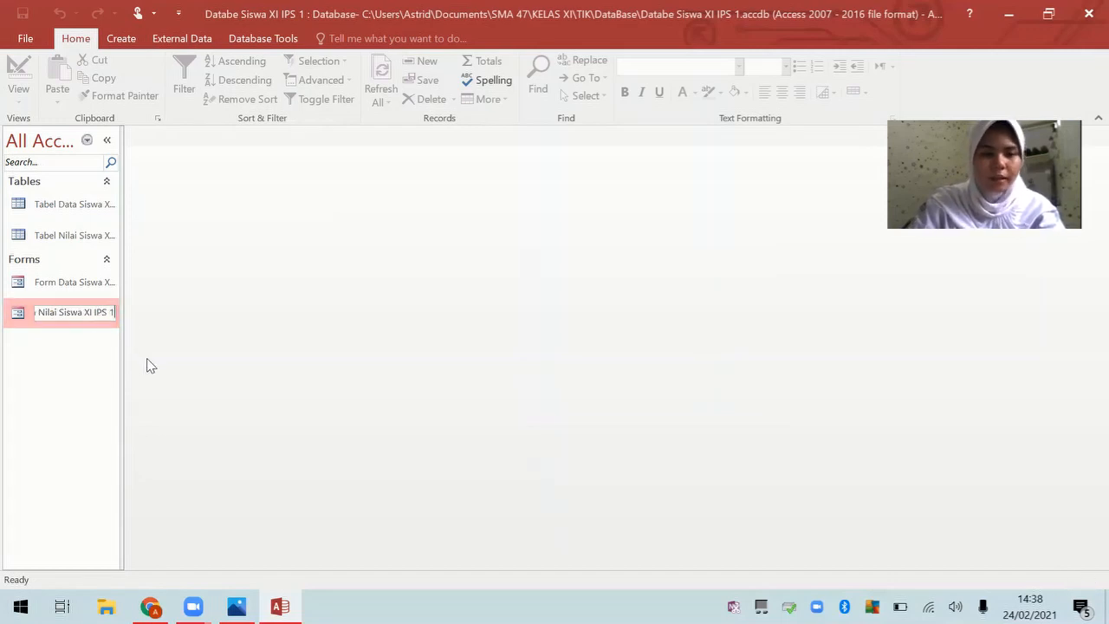
double_click(72, 317)
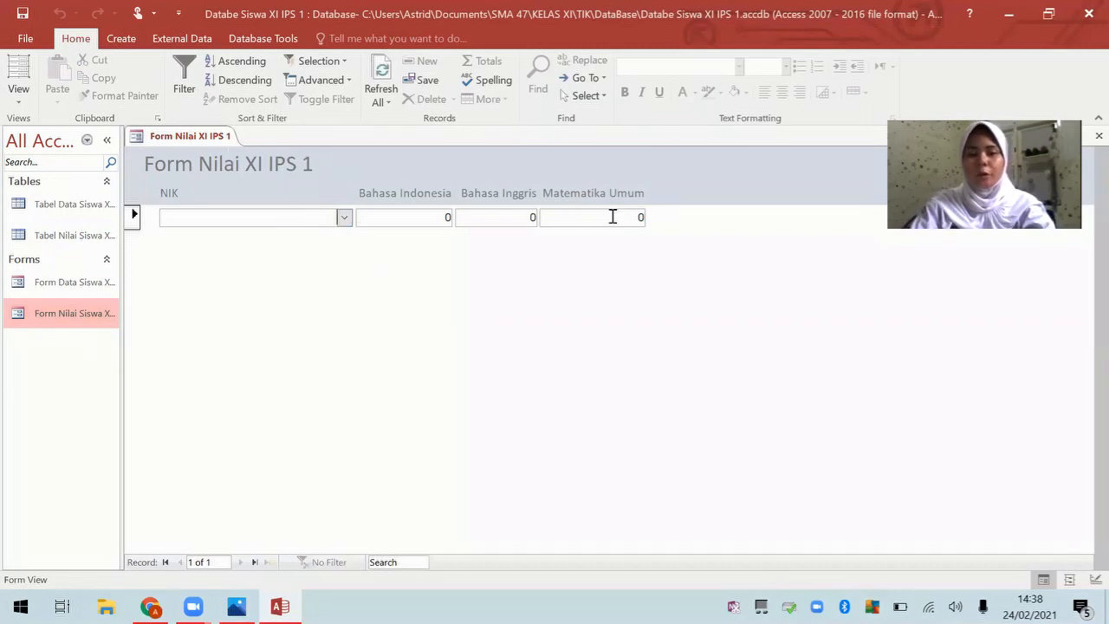
Step: Enter a record for the first listed student with scores 96, 97 and 95
click(344, 219)
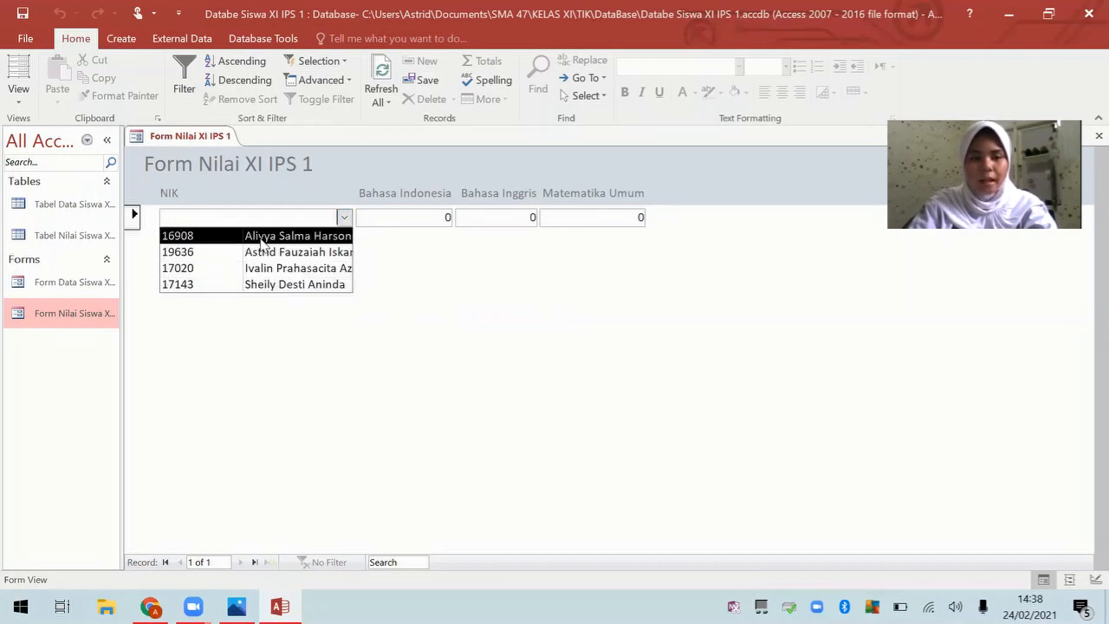
click(215, 243)
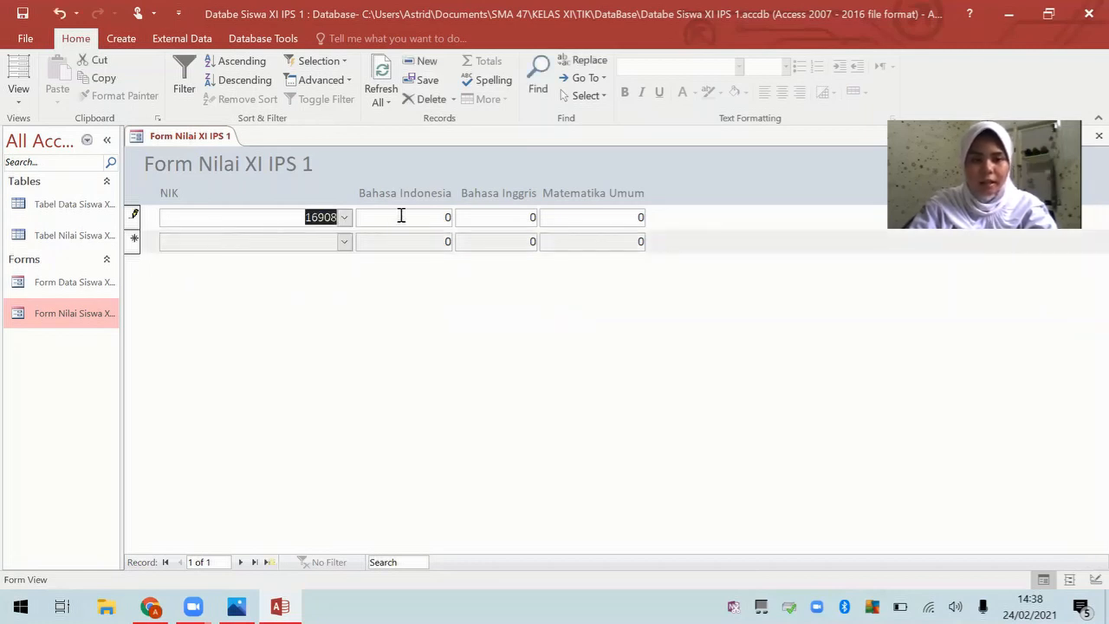
key(Tab)
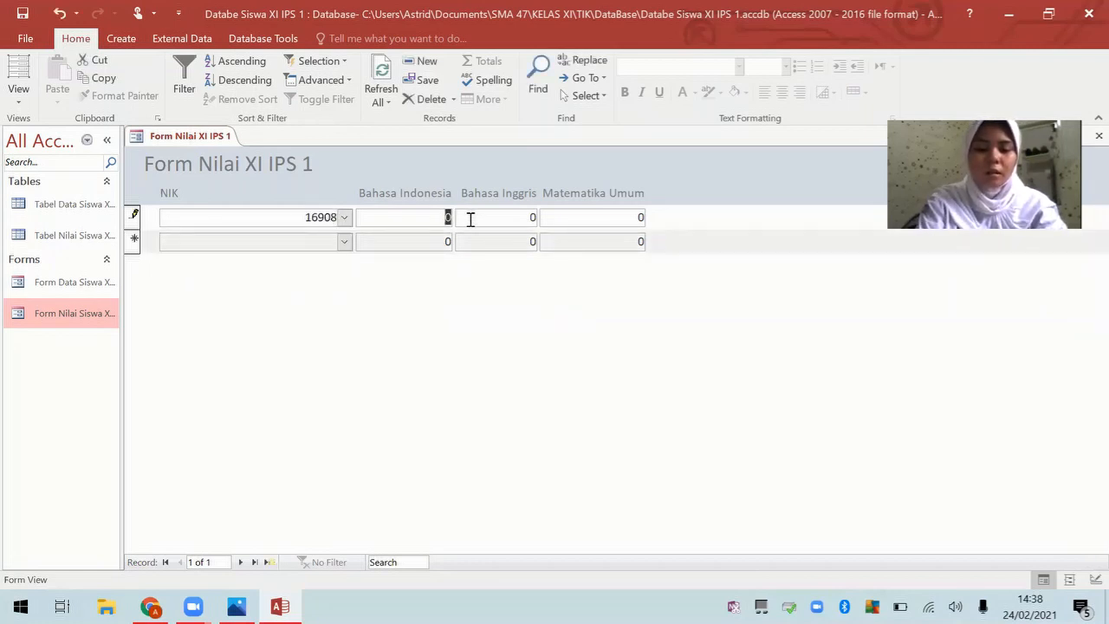
key(Right)
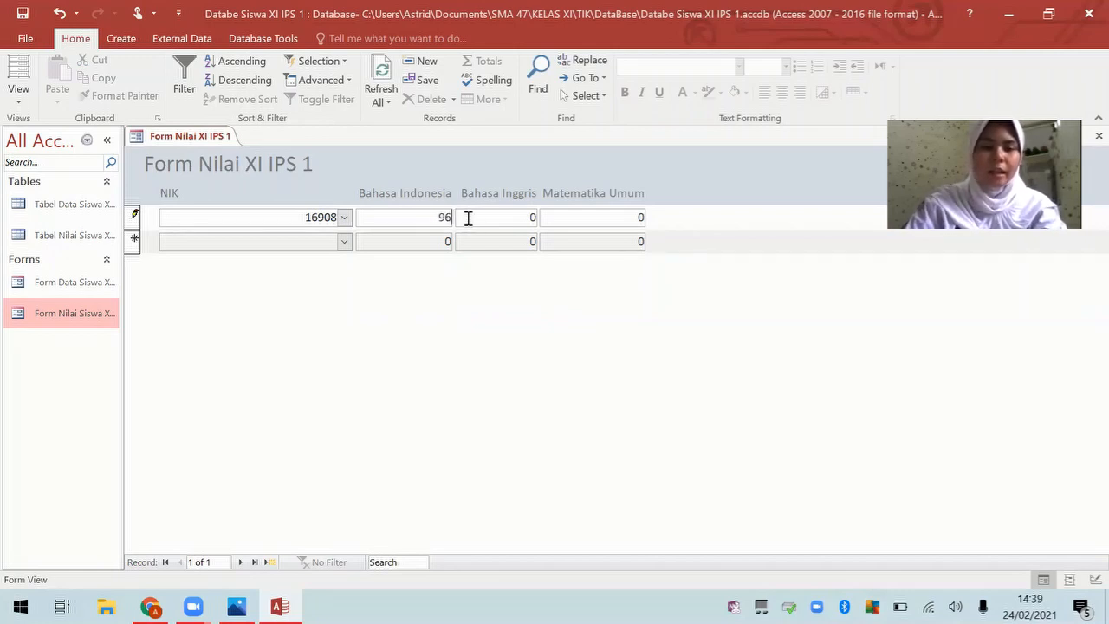
text(96)
key(Tab)
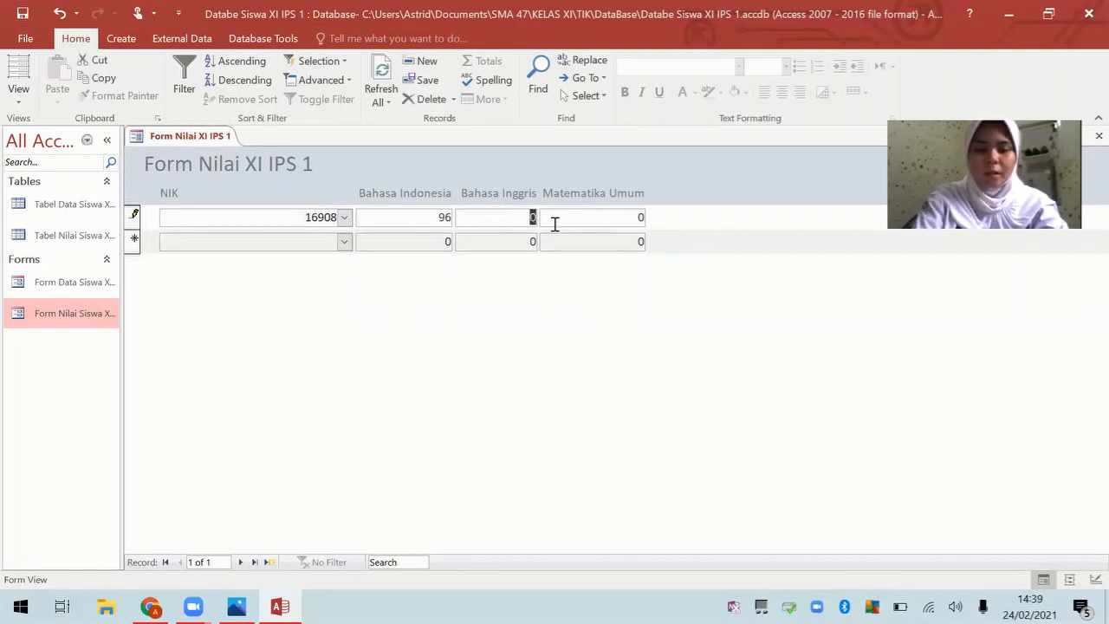
text(97)
key(Tab)
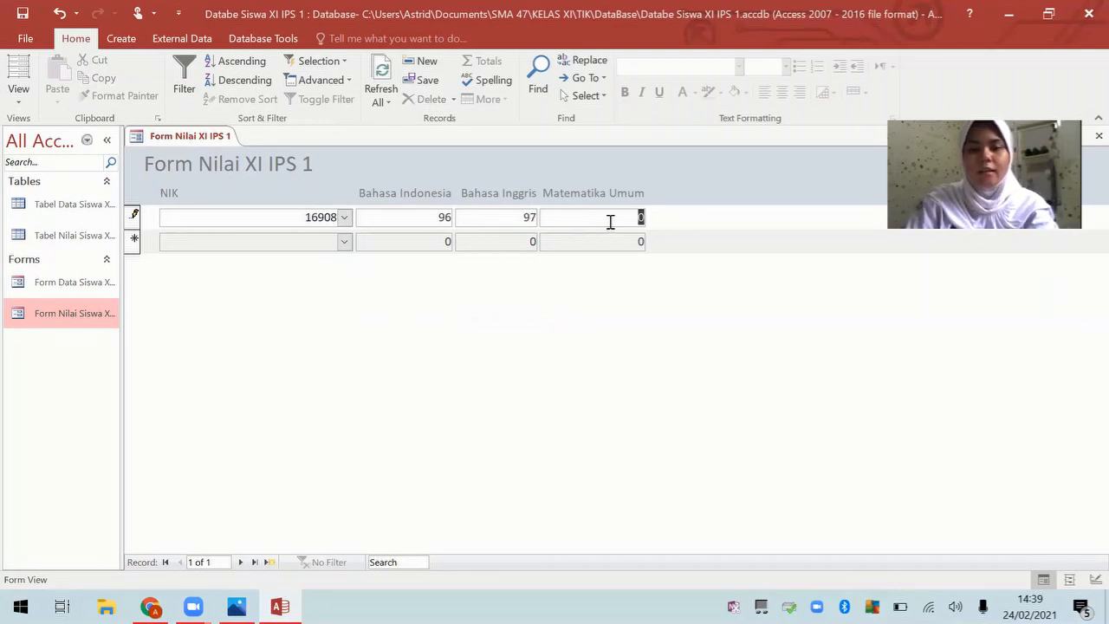
text(95)
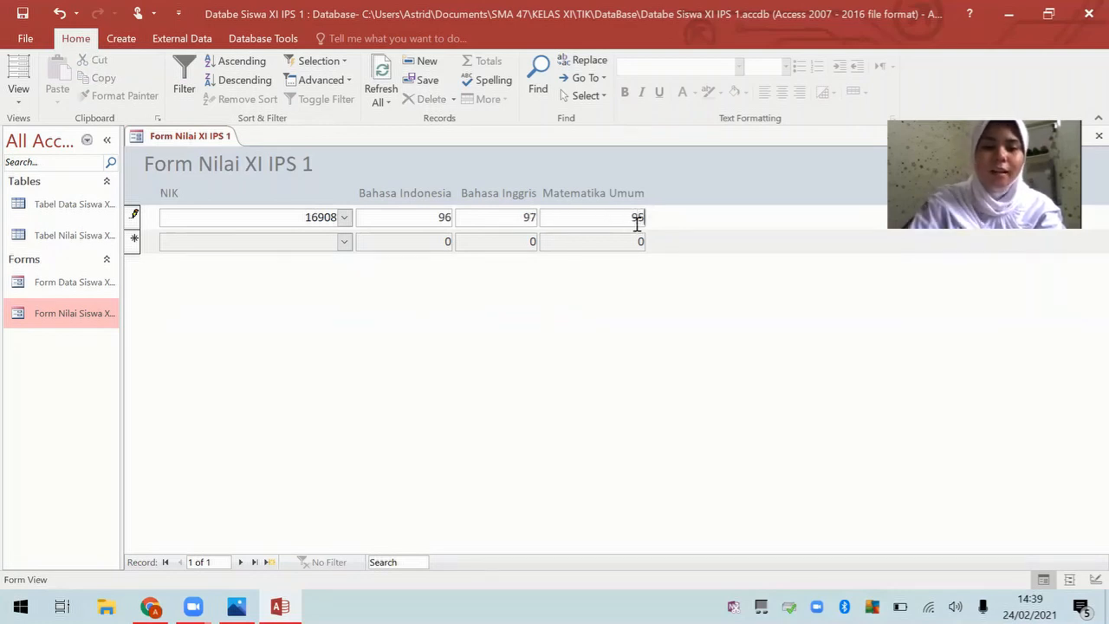
click(345, 242)
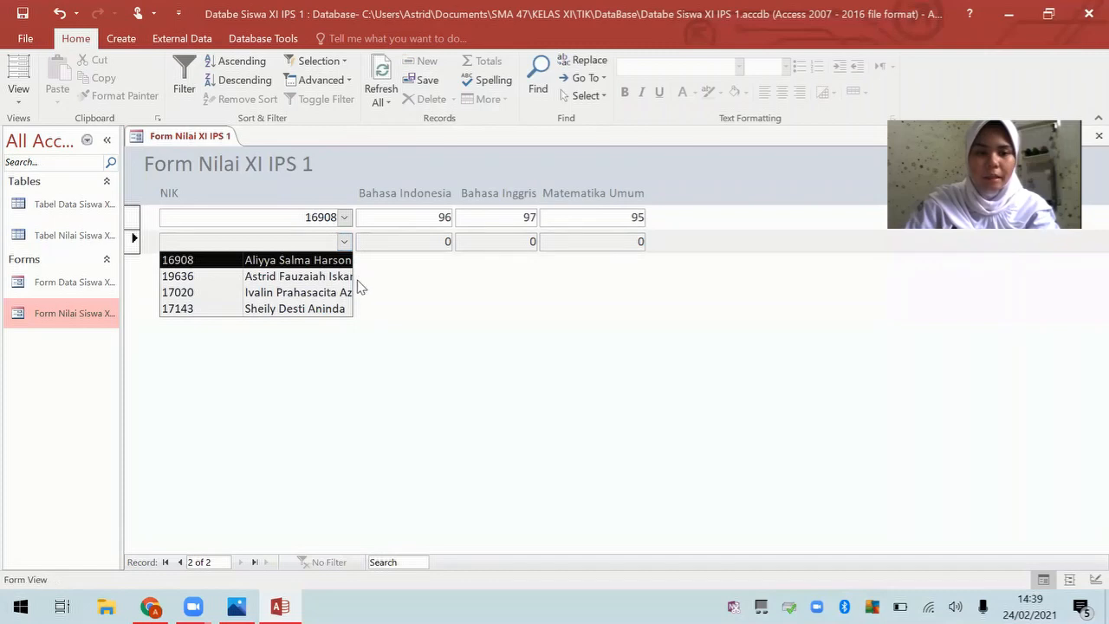
Step: Add the second student's record with scores 94, 95 and 97
click(346, 276)
key(Tab)
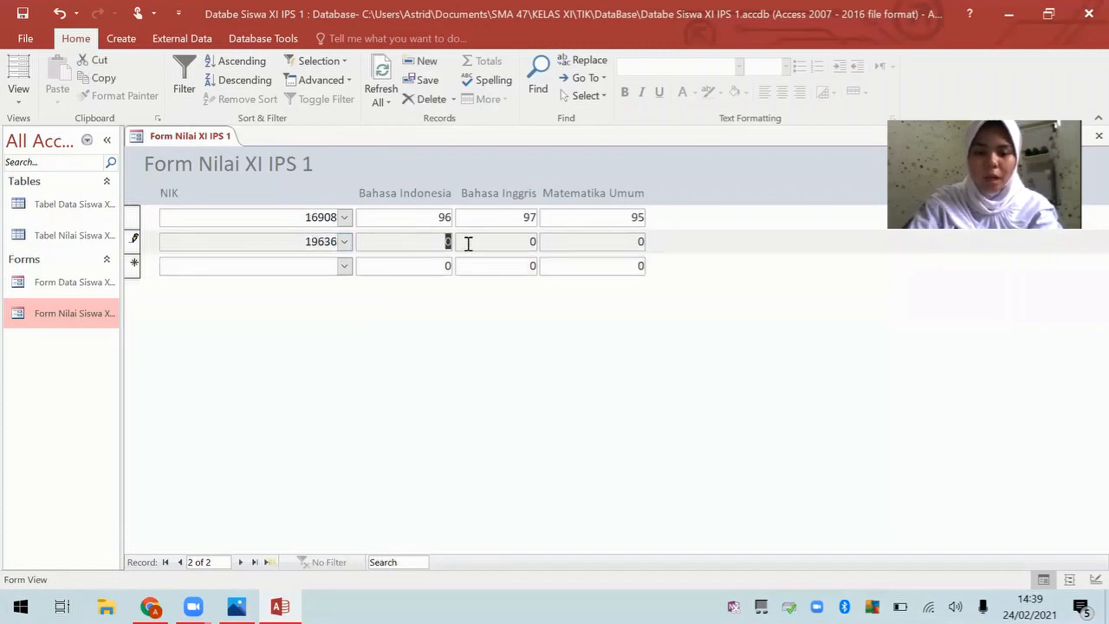
text(94)
key(Tab)
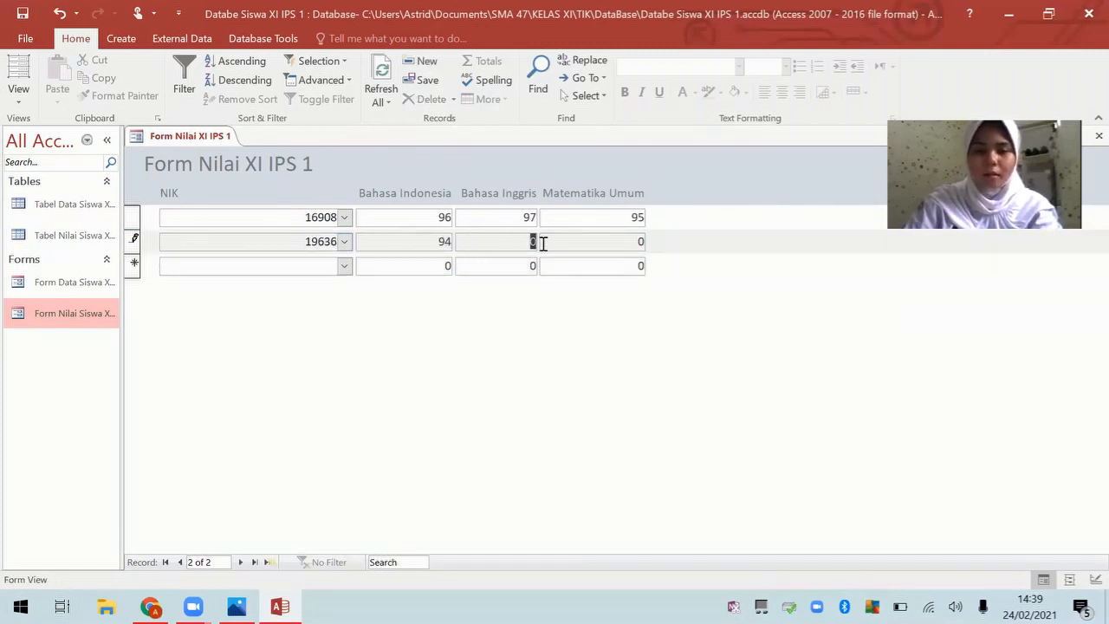
text(95)
double_click(642, 241)
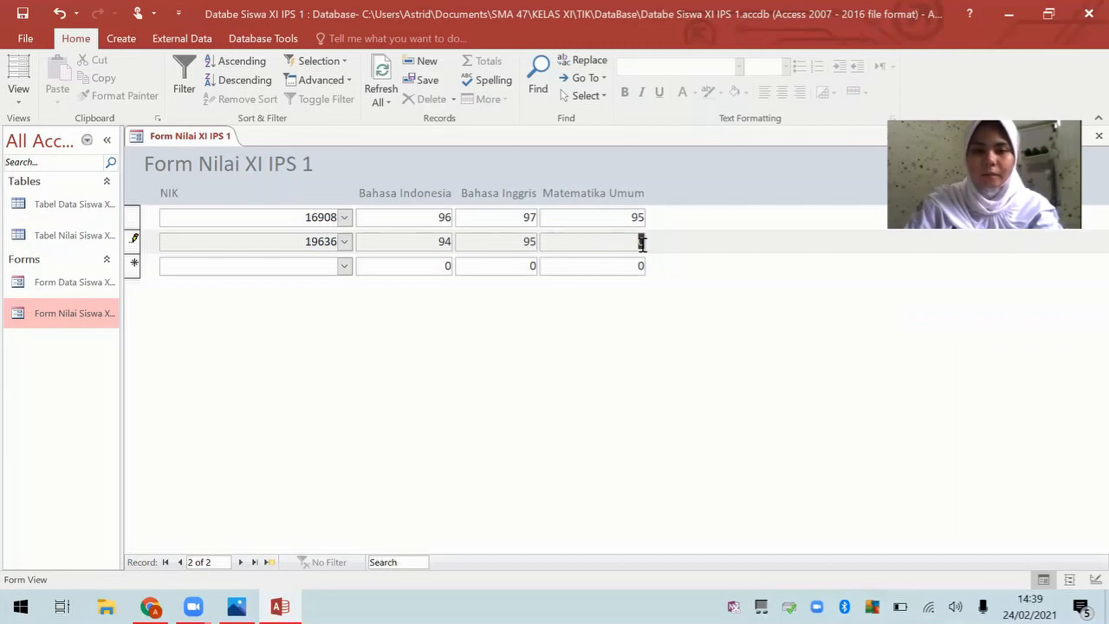
text(97)
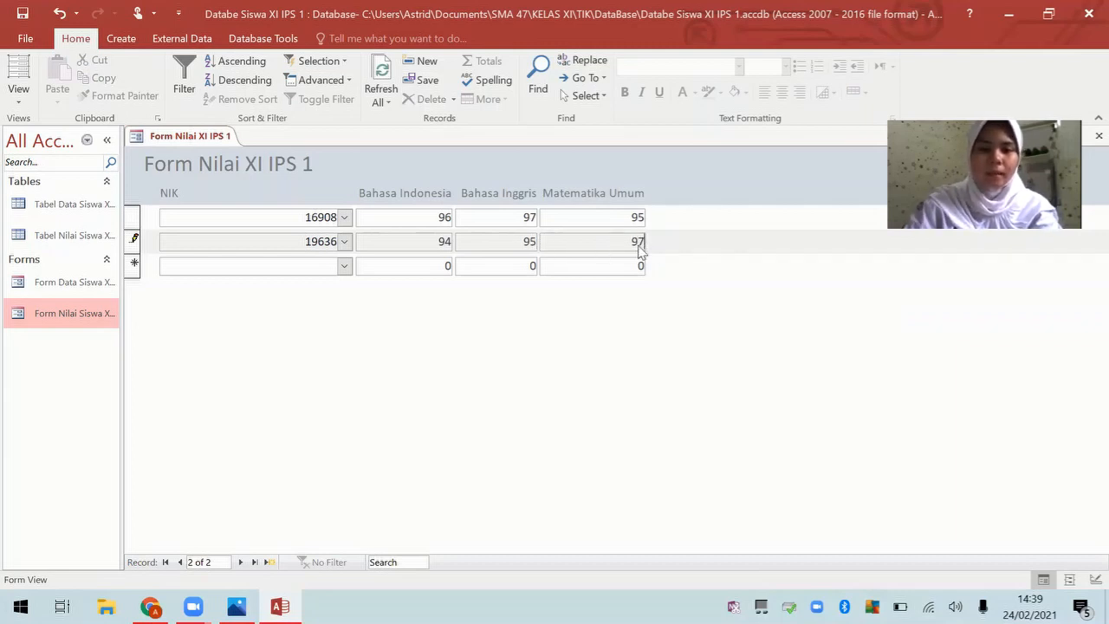
Step: Add the third student's record with scores 100, 97 and 98
click(345, 266)
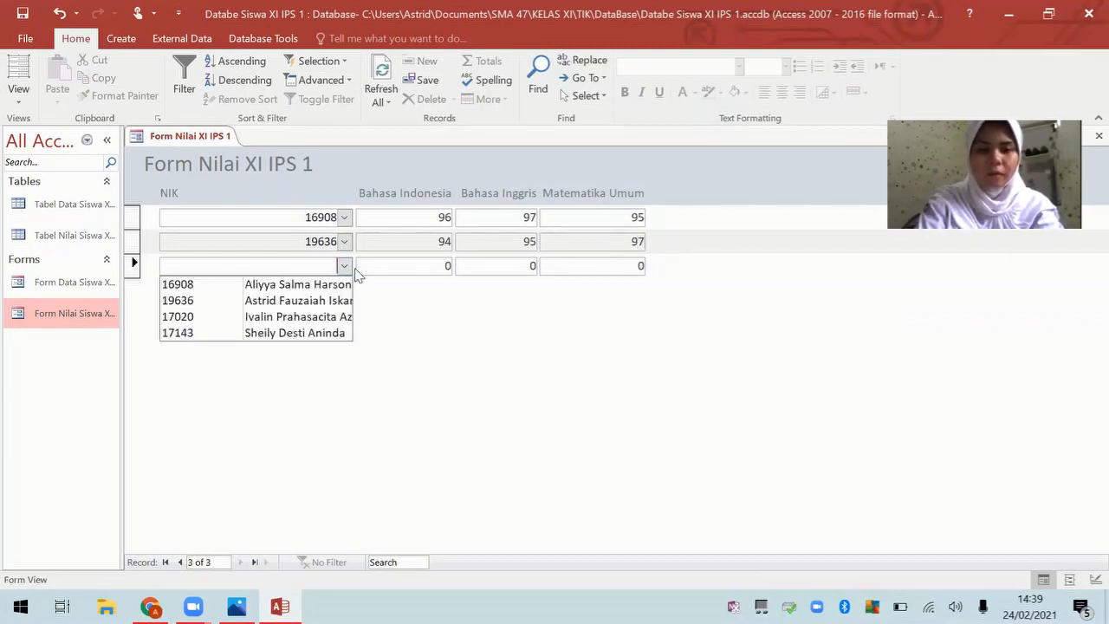
click(347, 316)
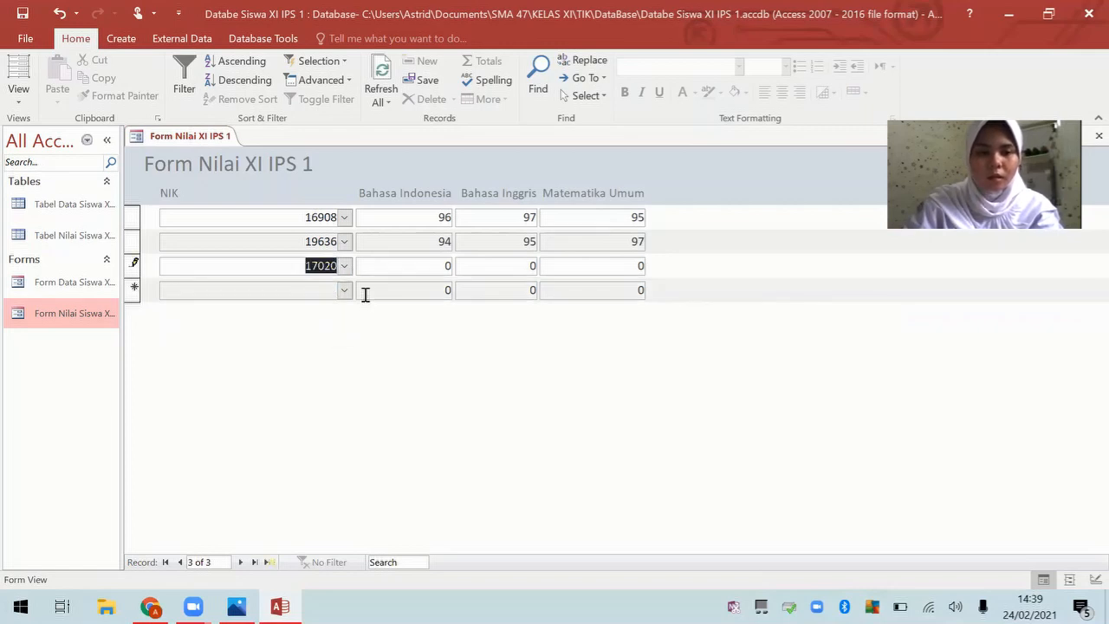
double_click(444, 266)
text(100)
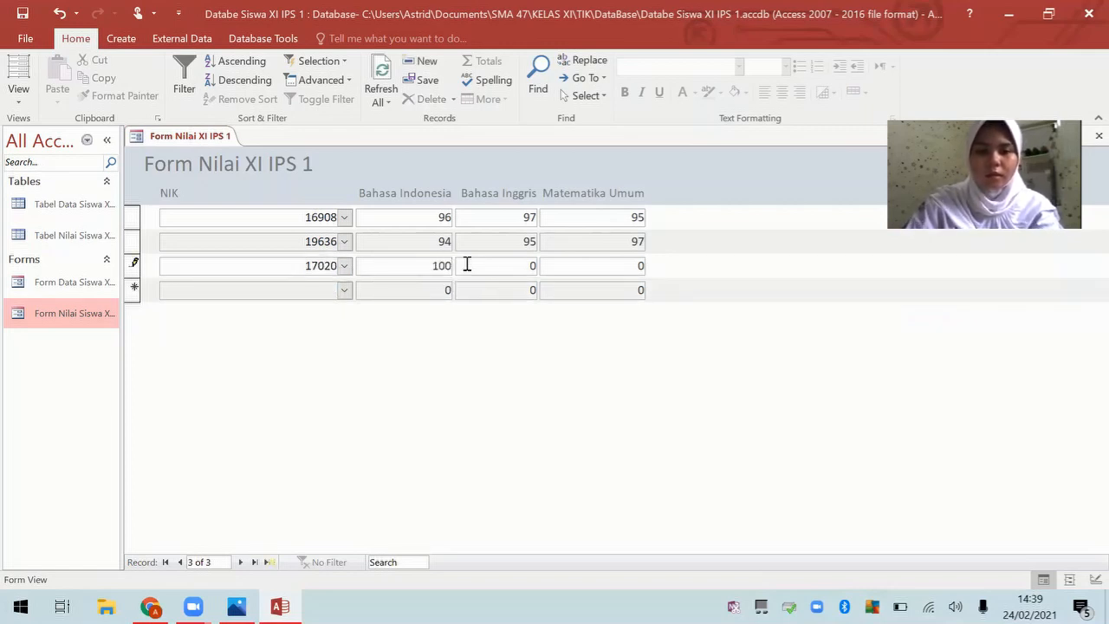
double_click(531, 266)
text(97)
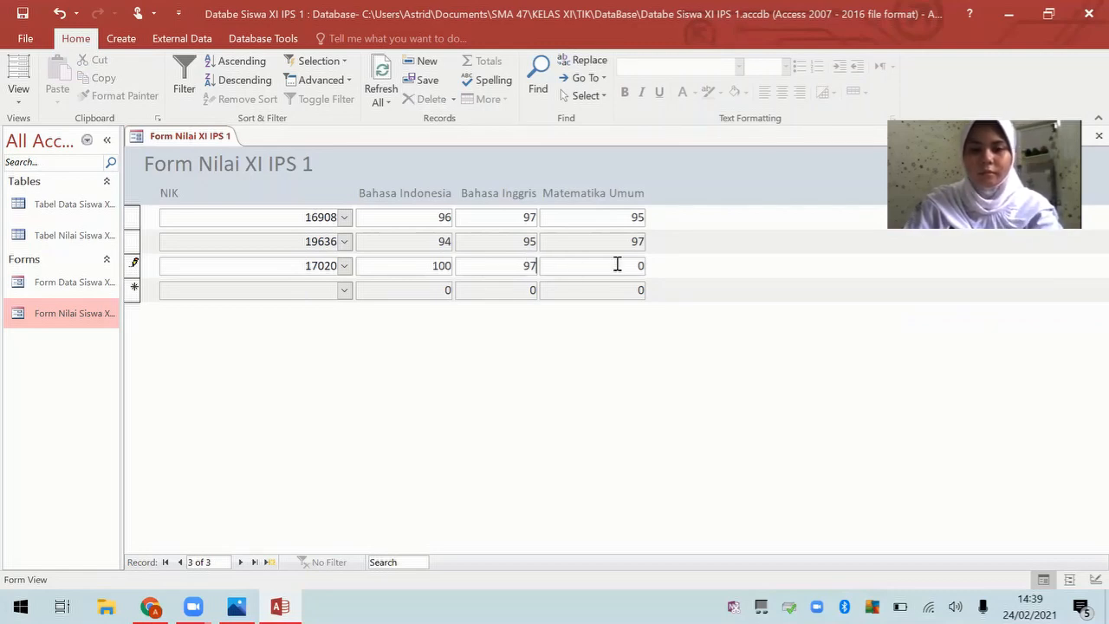
double_click(641, 267)
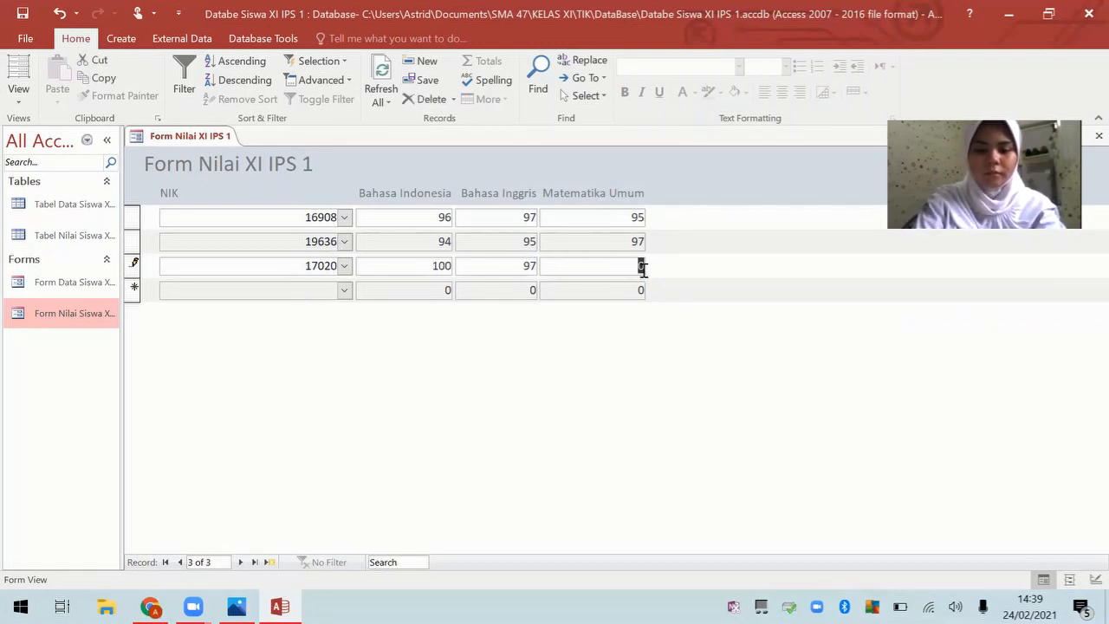
text(98)
click(346, 291)
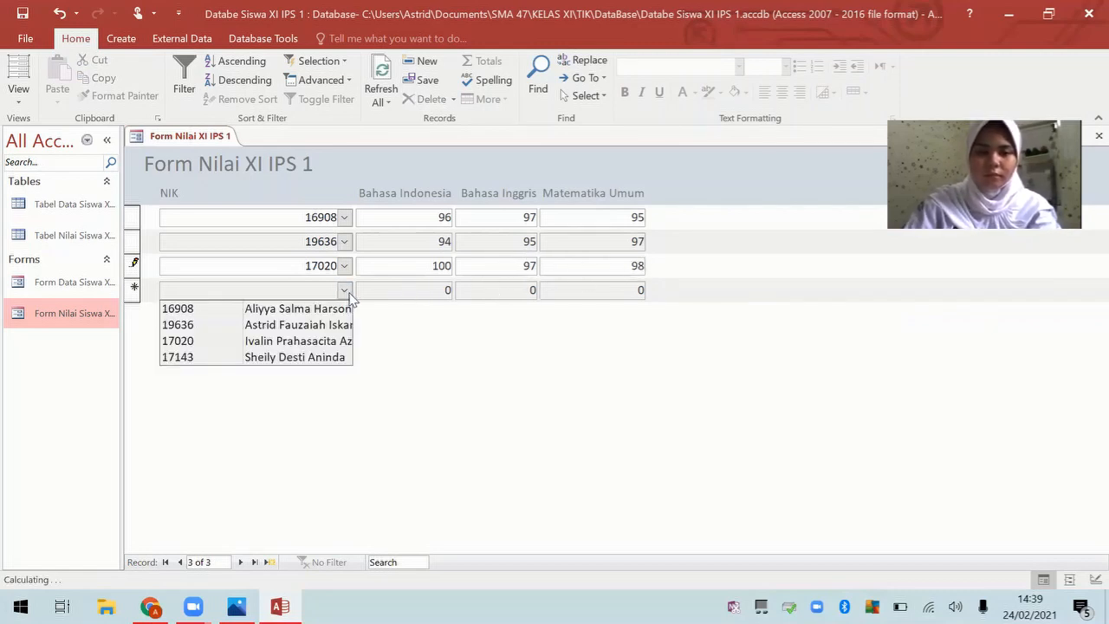
Step: Add a record for student 17143 with scores 99, 96 and 100
click(350, 357)
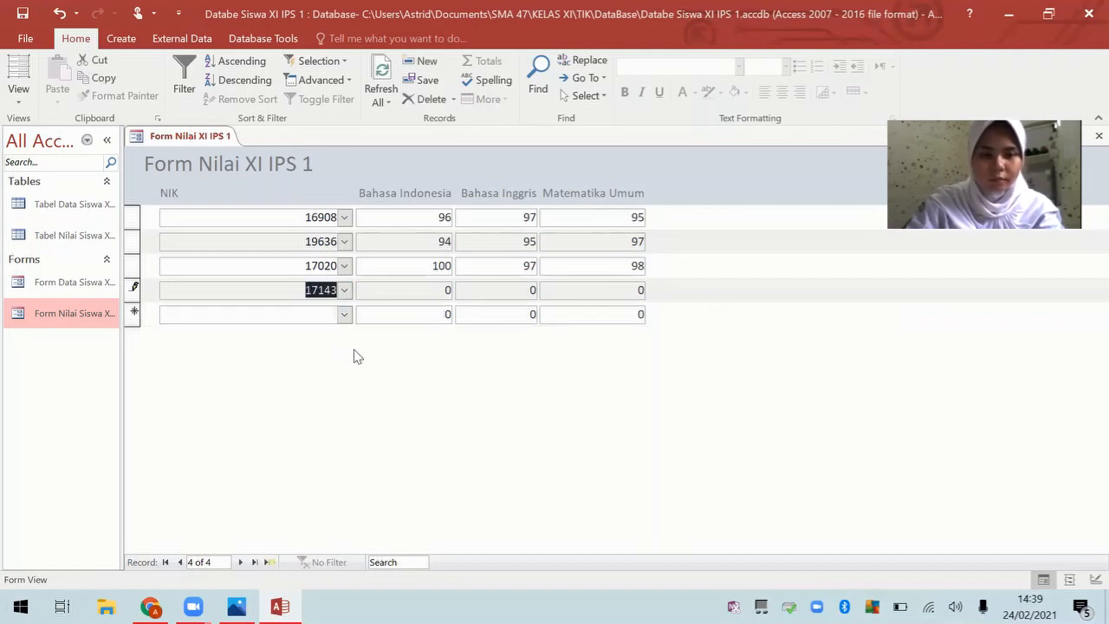
key(Tab)
text(9)
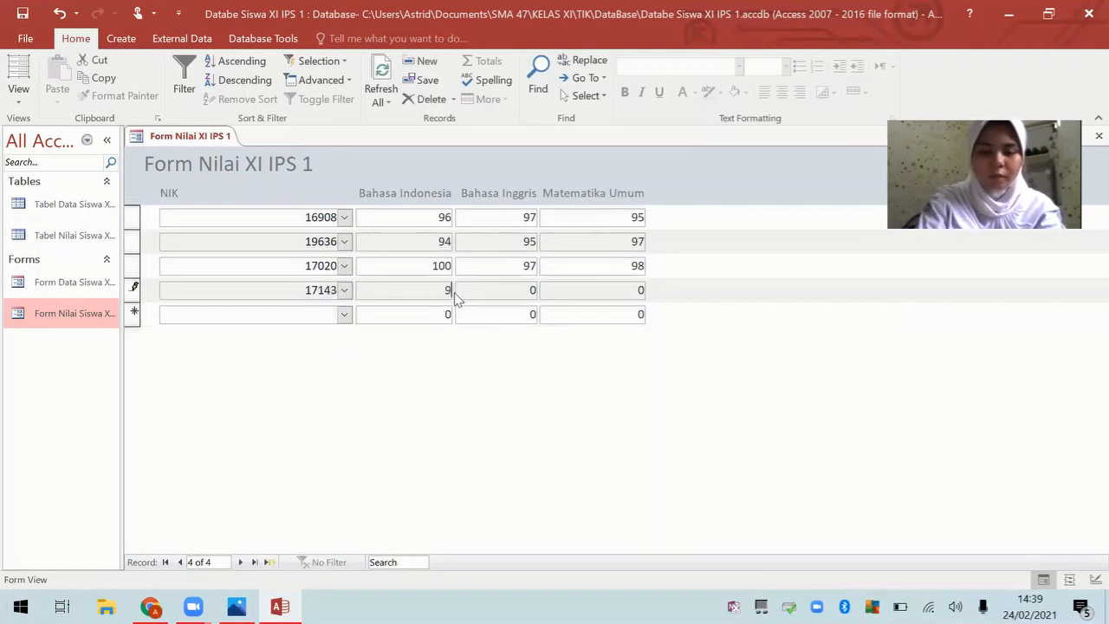
text(9)
drag(527, 289, 548, 291)
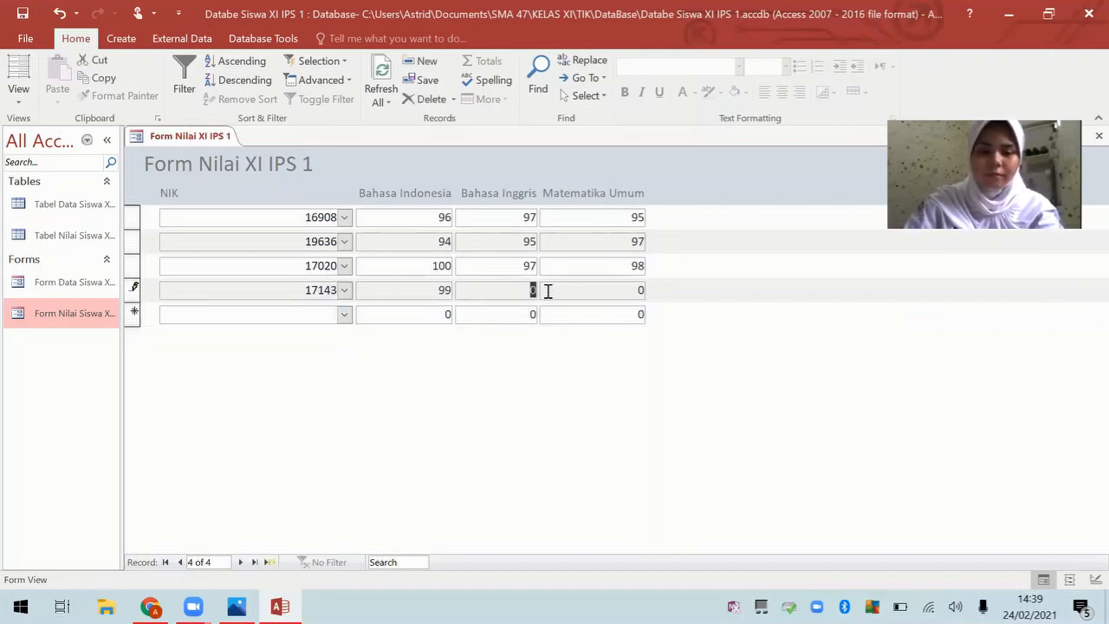
key(Right)
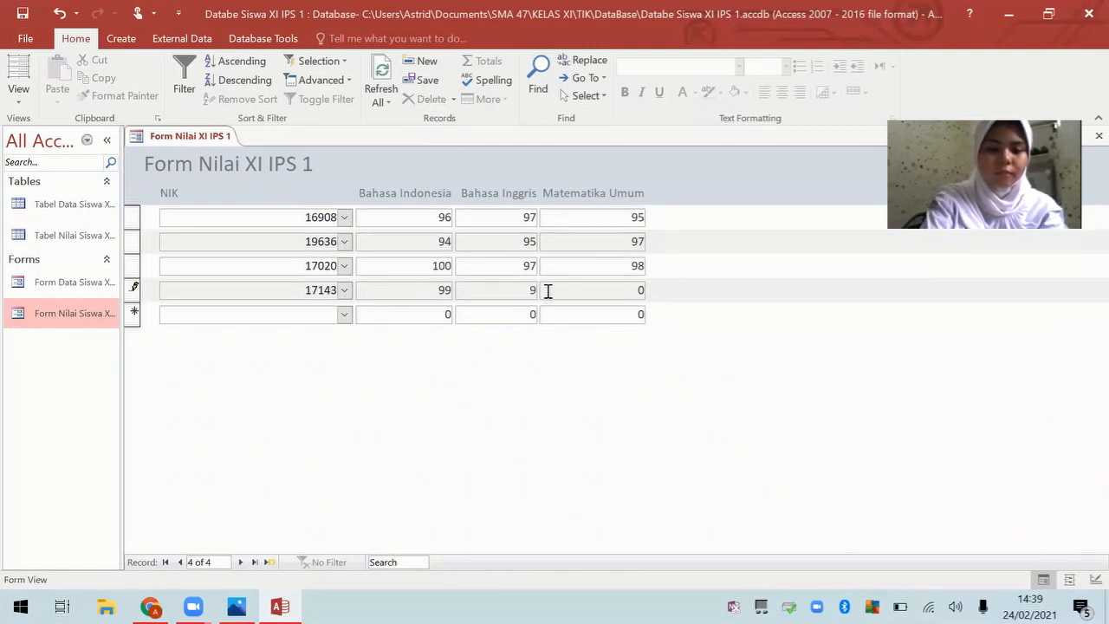
double_click(641, 292)
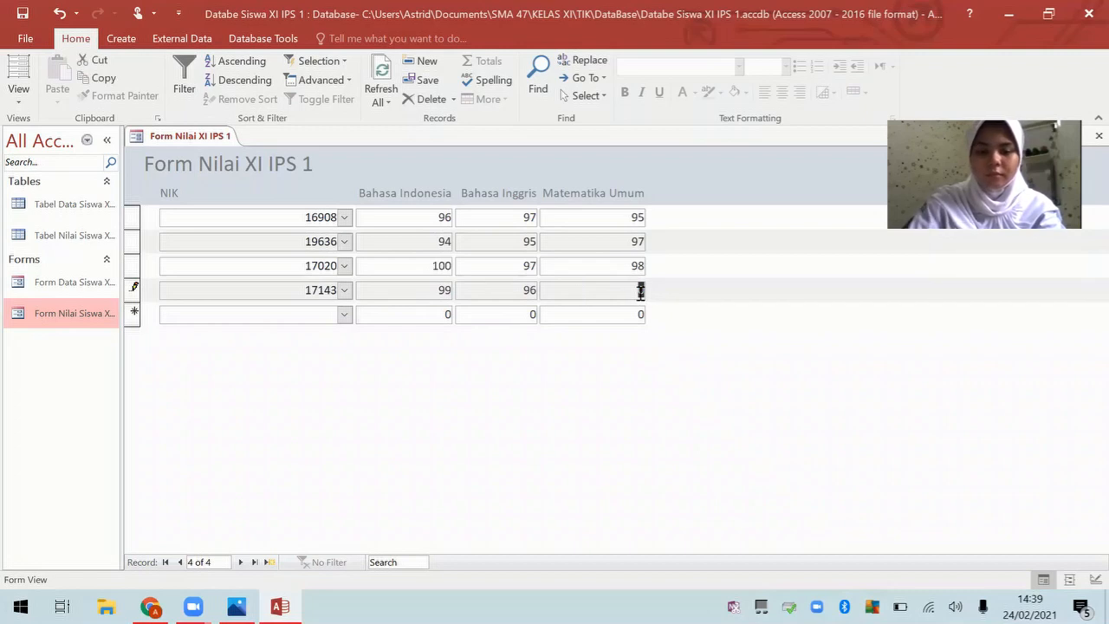
key(BackSpace)
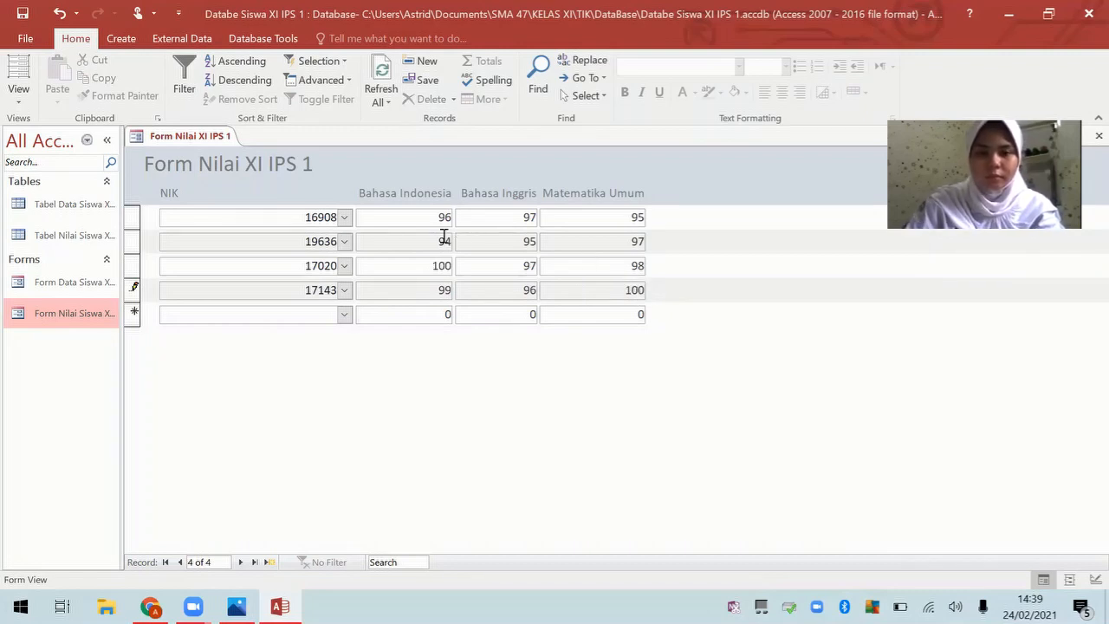
Step: Change 19636's Bahasa Indonesia and 16908's Matematika Umum scores to 100
double_click(444, 236)
text(100)
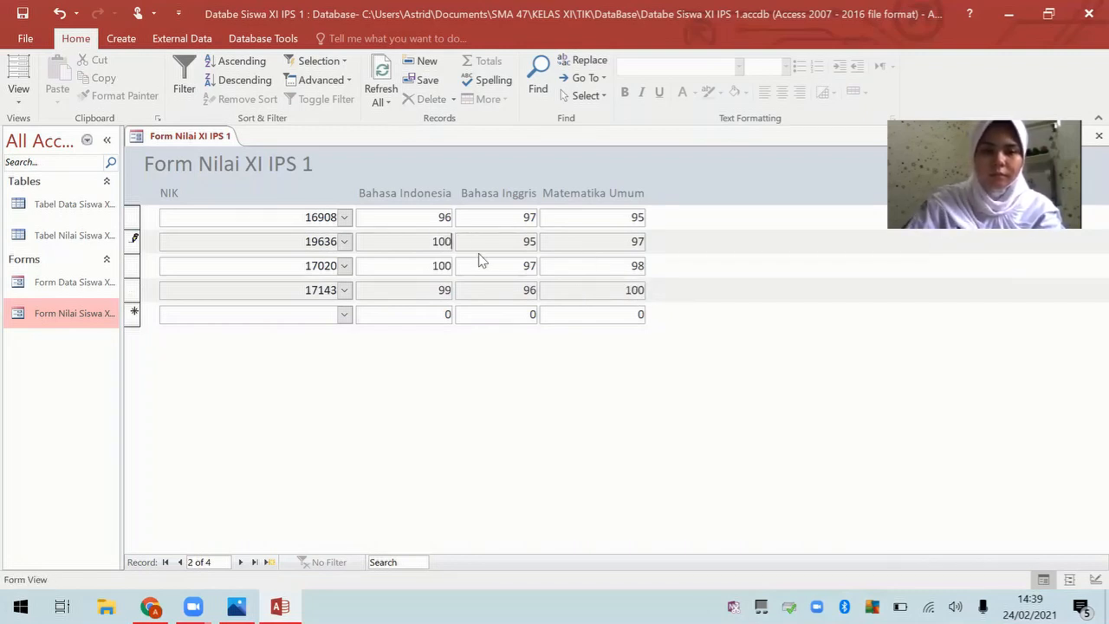
double_click(623, 216)
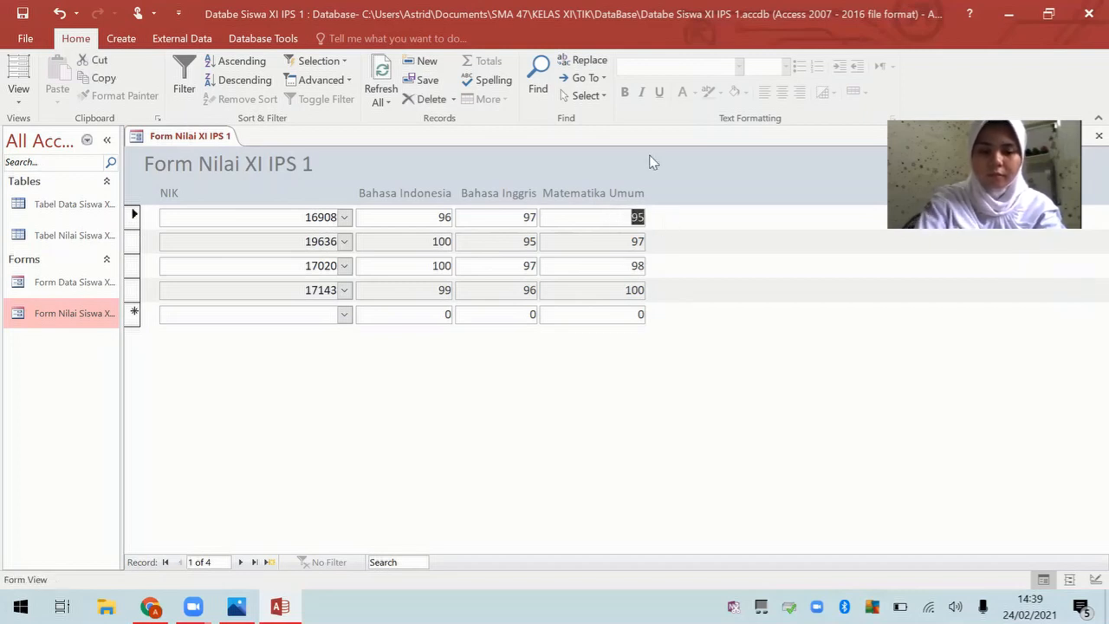
text(100)
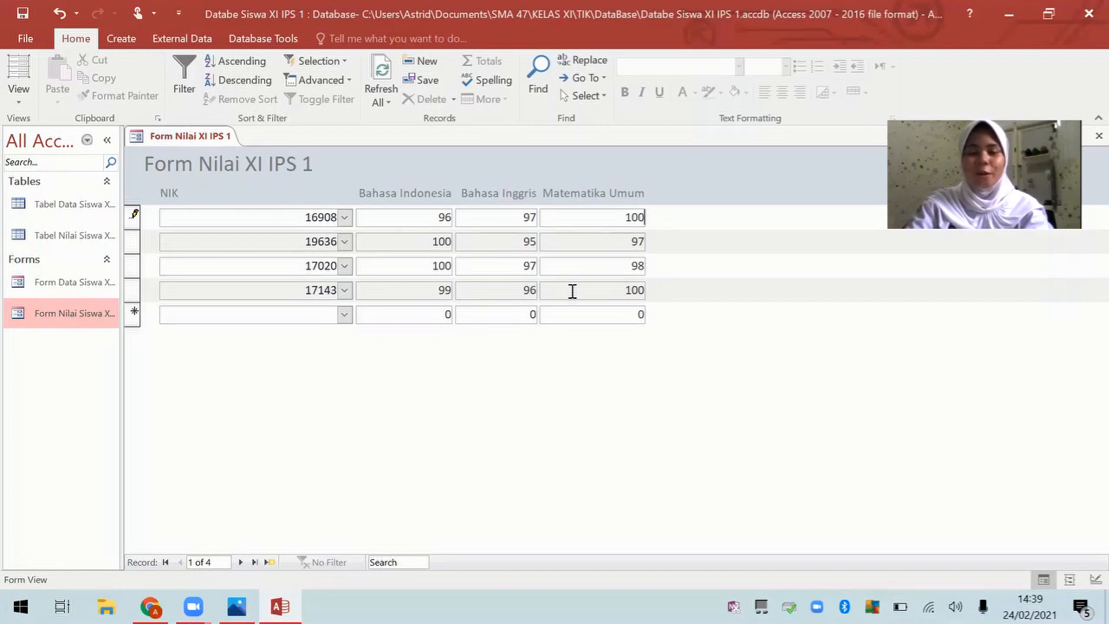
Step: Switch the grades form to Design View and nudge its right edge
right_click(170, 139)
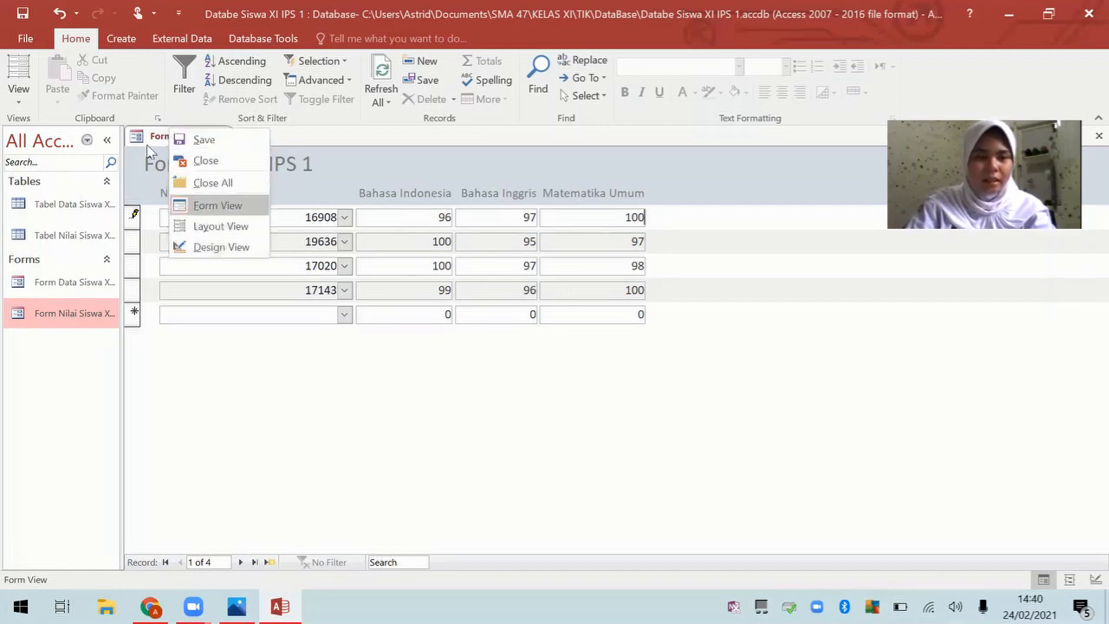
click(153, 138)
right_click(165, 139)
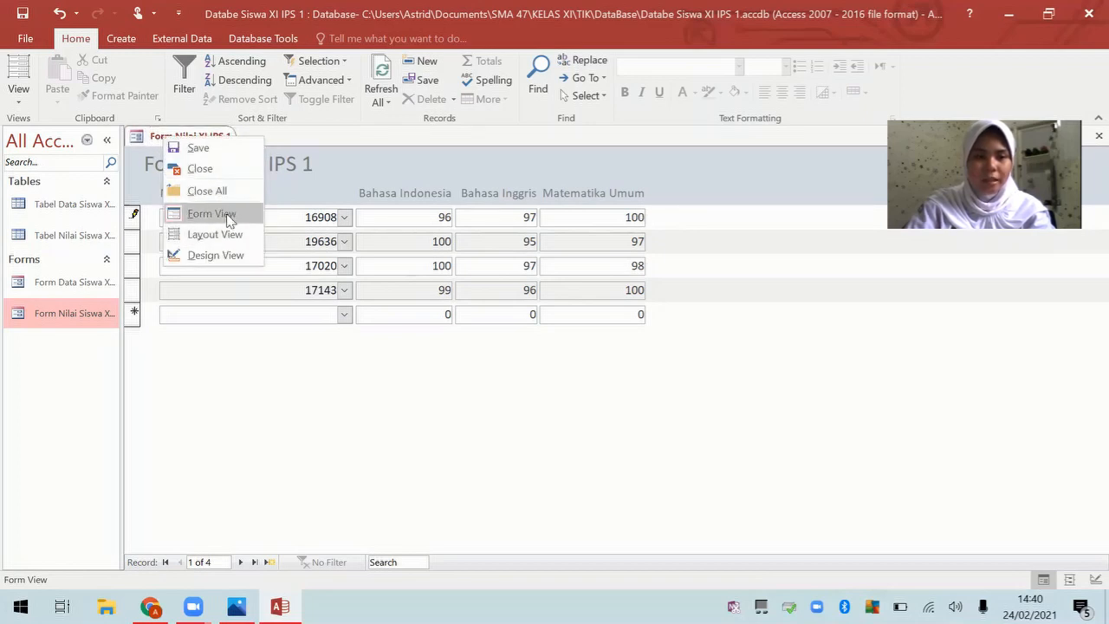
click(229, 249)
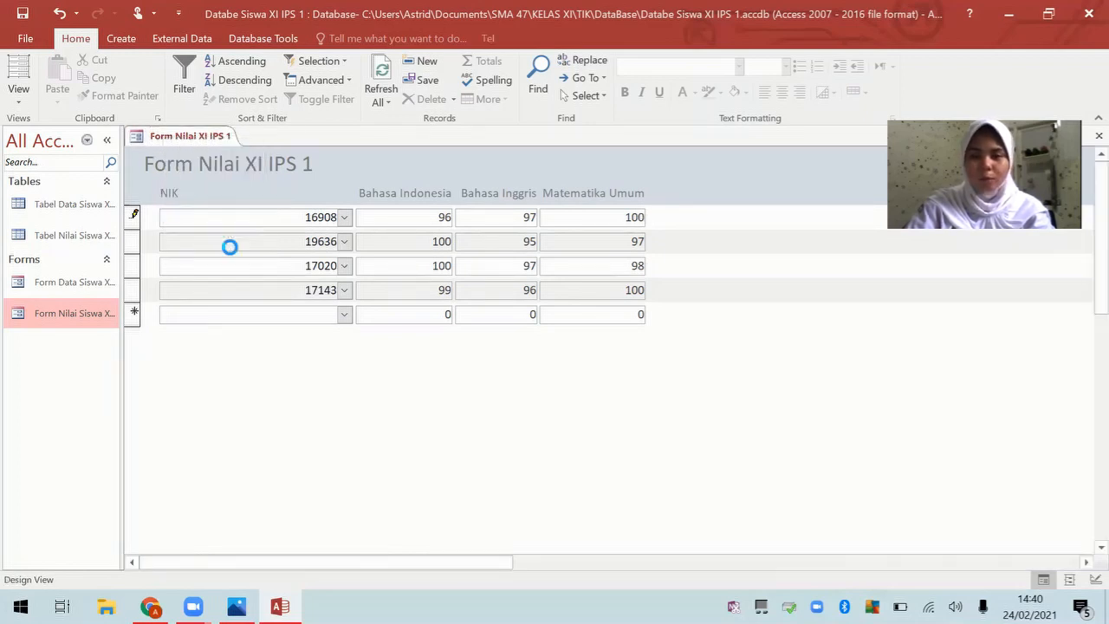
drag(649, 202, 652, 202)
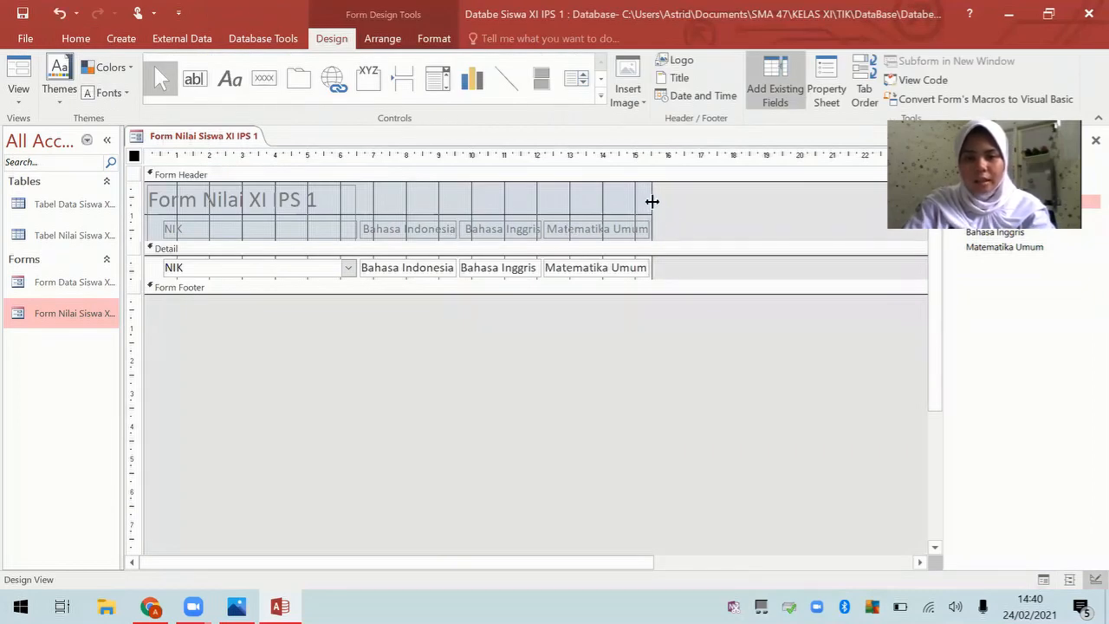
Step: Insert the SMA 47 image from Saved Pictures as the form header logo
click(680, 61)
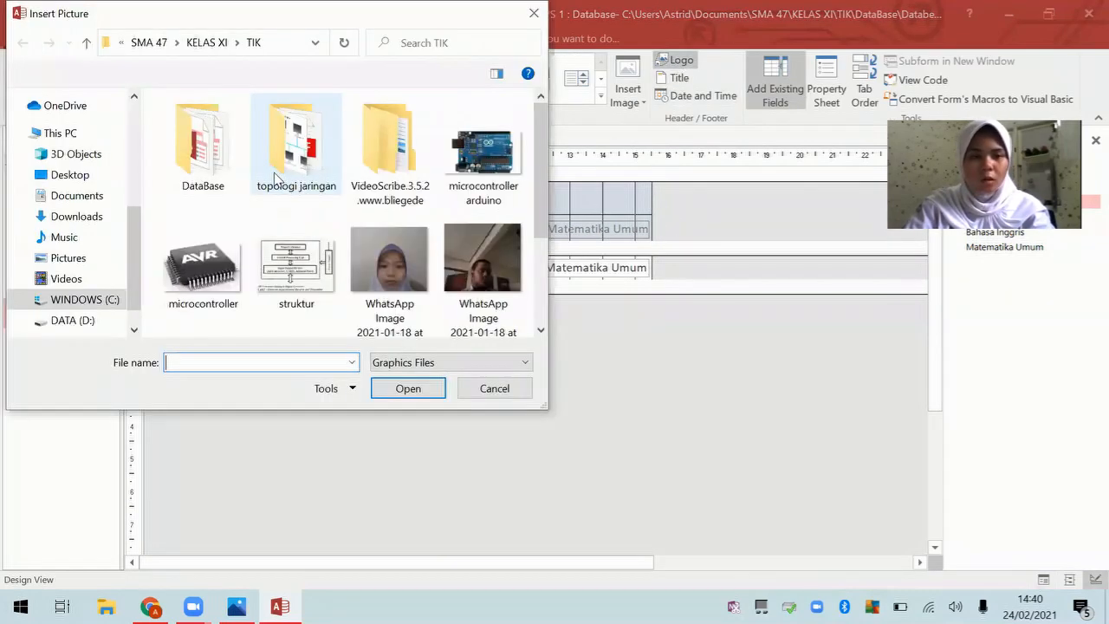
scroll(81, 212, up, 5)
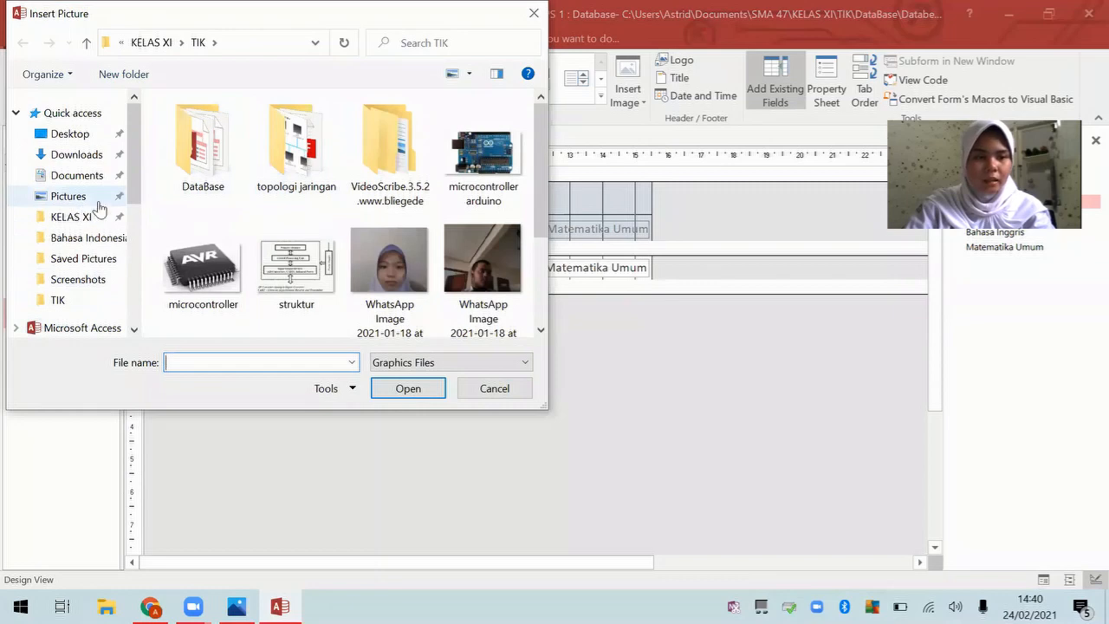
click(86, 198)
double_click(296, 147)
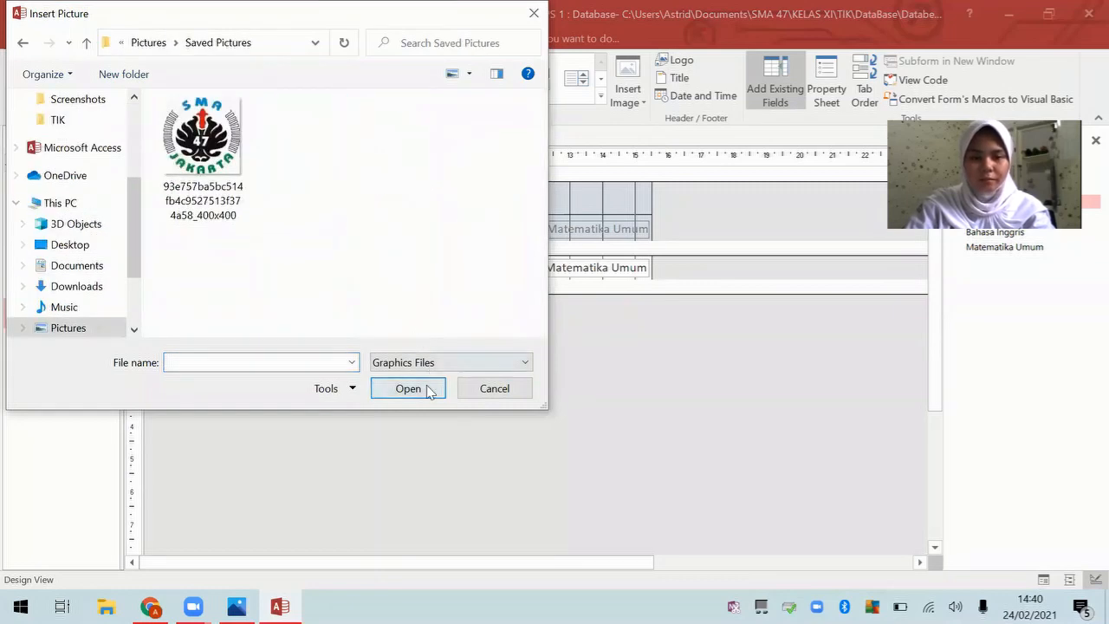
click(219, 193)
click(408, 388)
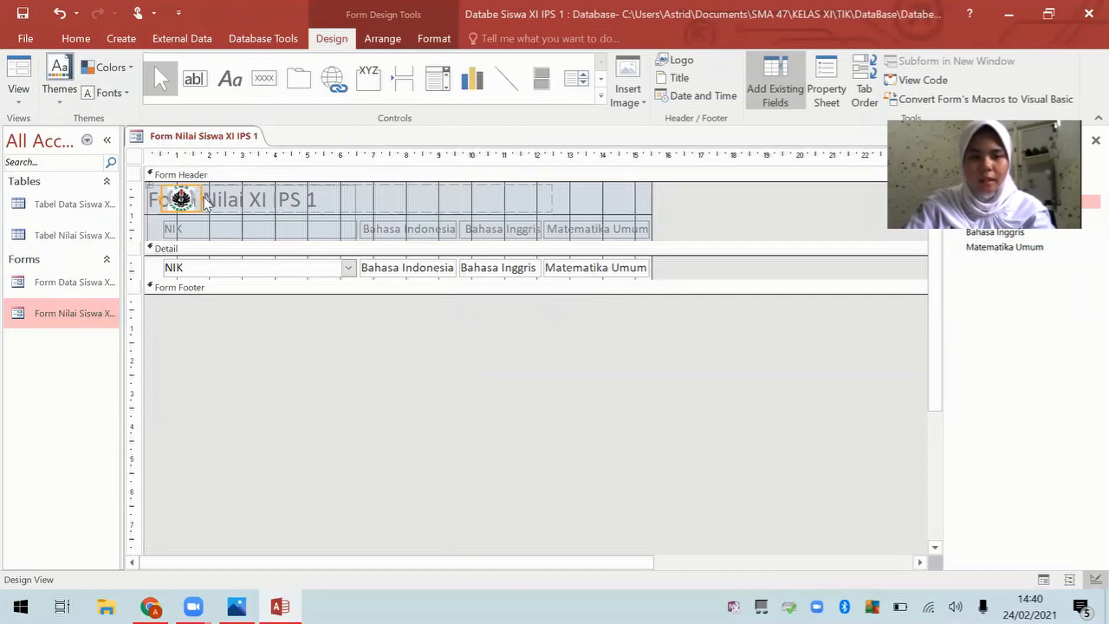
Step: Resize the logo frame to the header's right side and make the Form Footer taller
drag(204, 197, 654, 189)
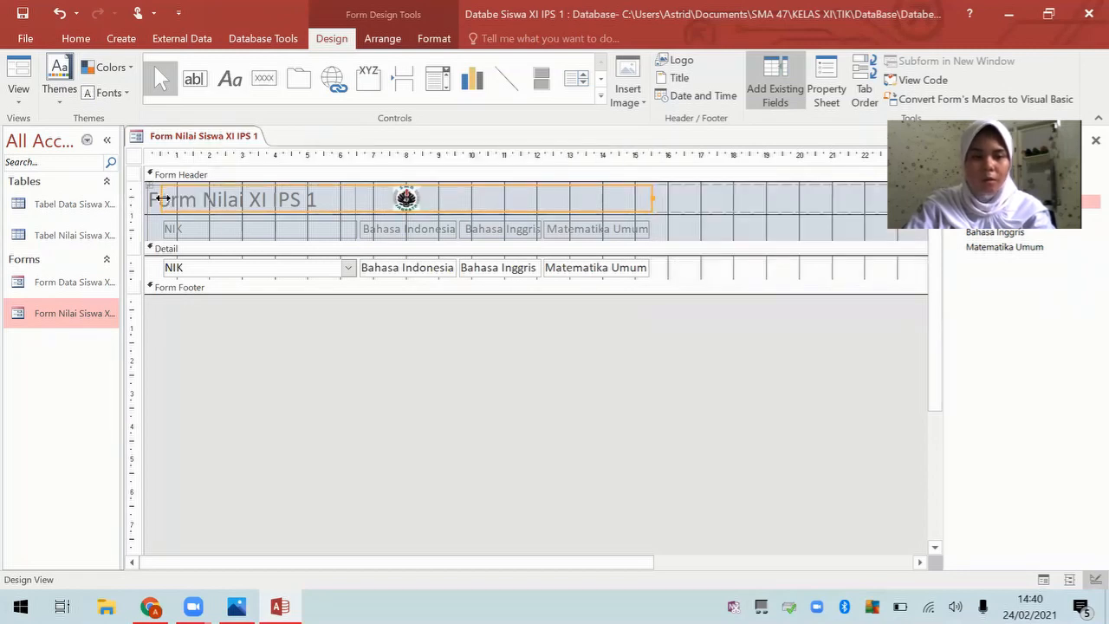
drag(159, 198, 756, 194)
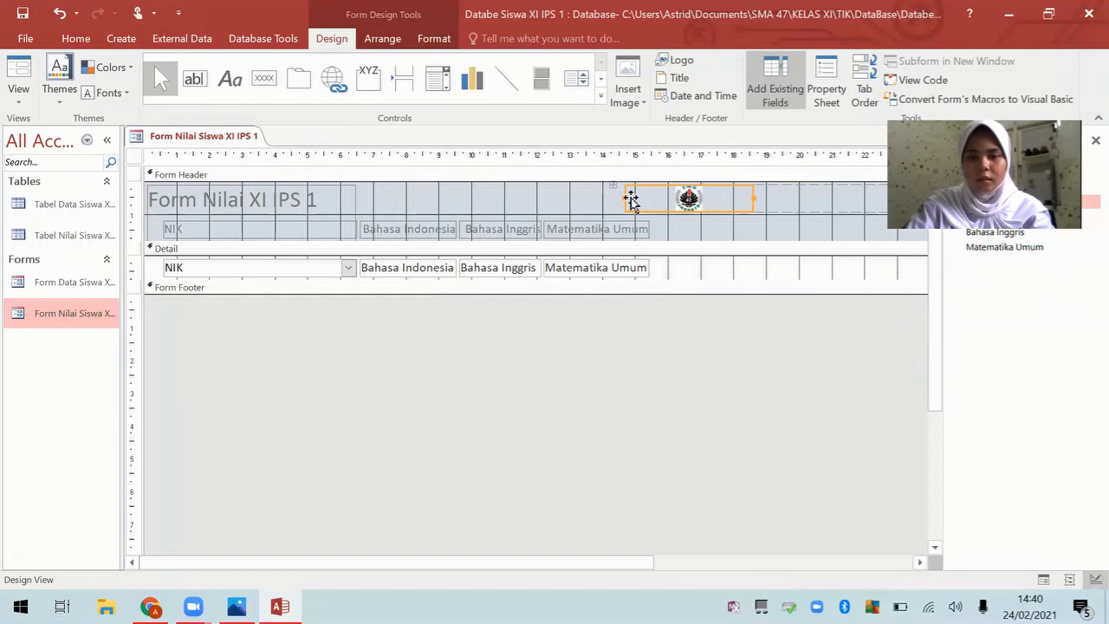
drag(629, 197, 713, 244)
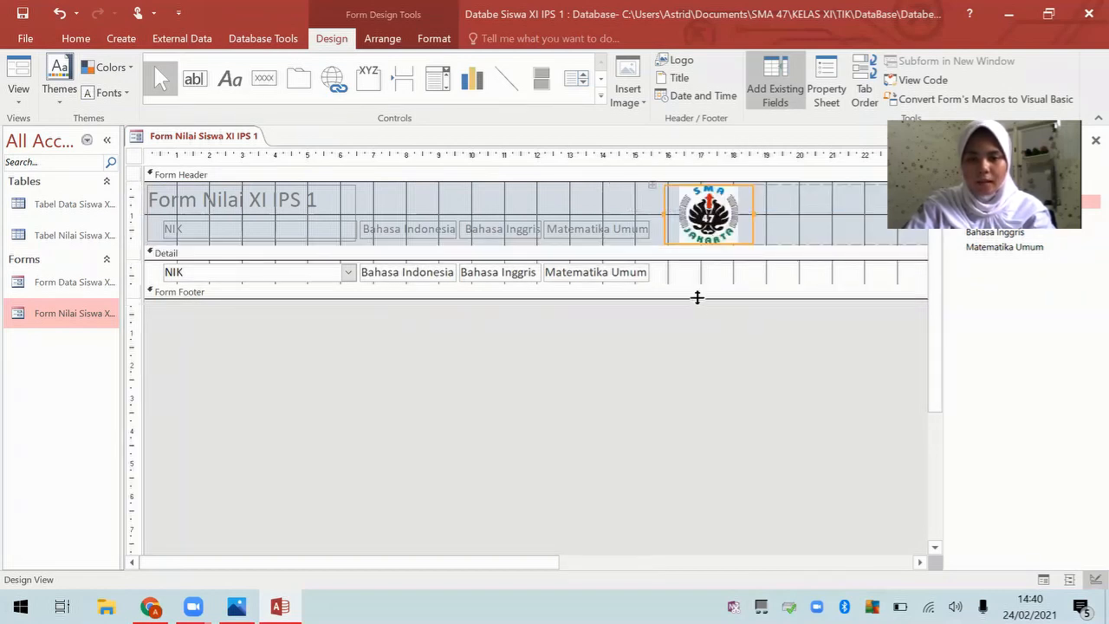
drag(698, 297, 709, 364)
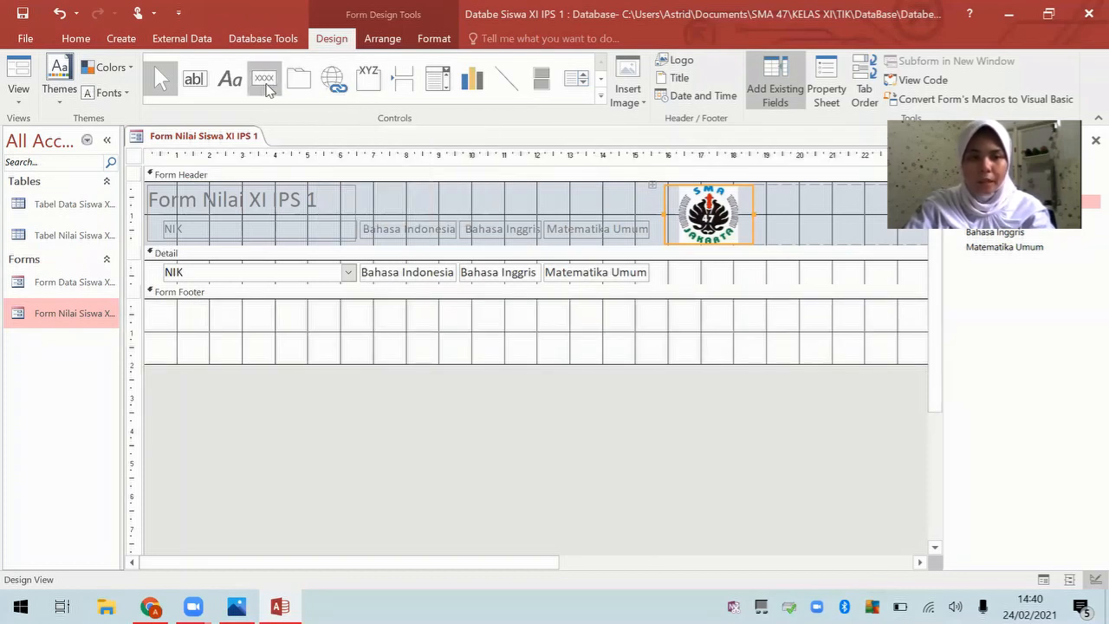
Step: Draw a Form Operations > Close Form button with the Exit Doorway picture in the footer, then widen it
click(264, 78)
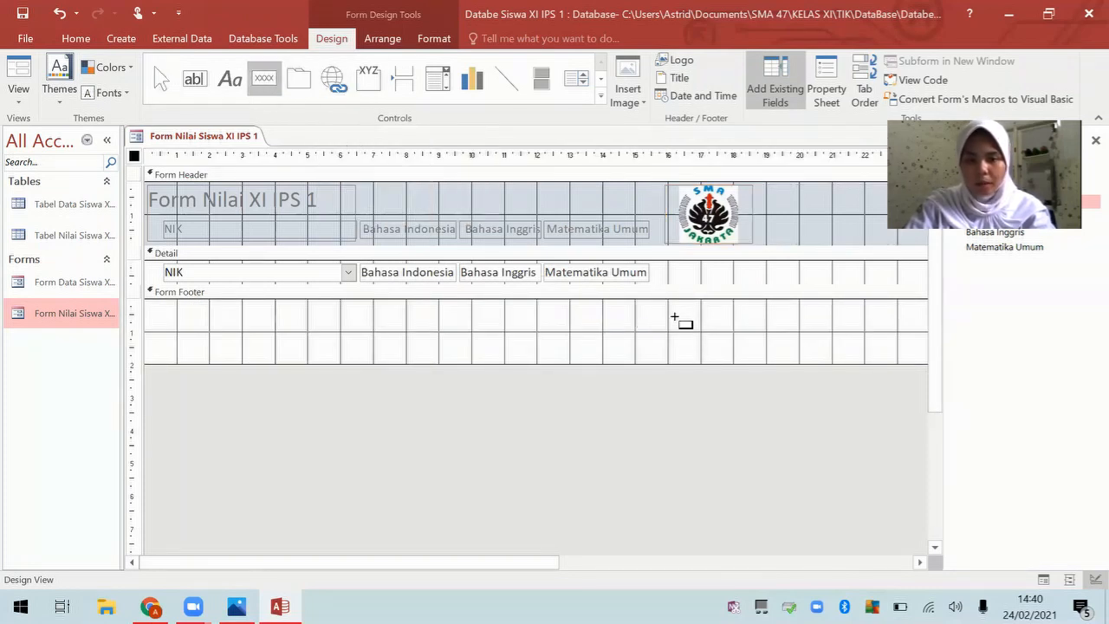
drag(674, 315, 722, 357)
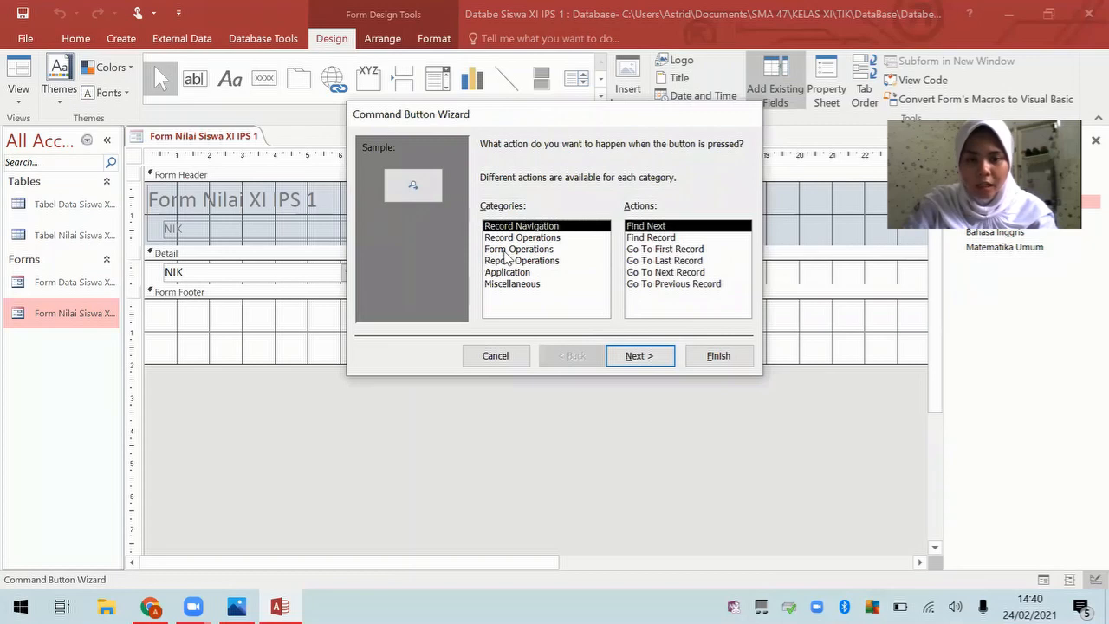
click(512, 249)
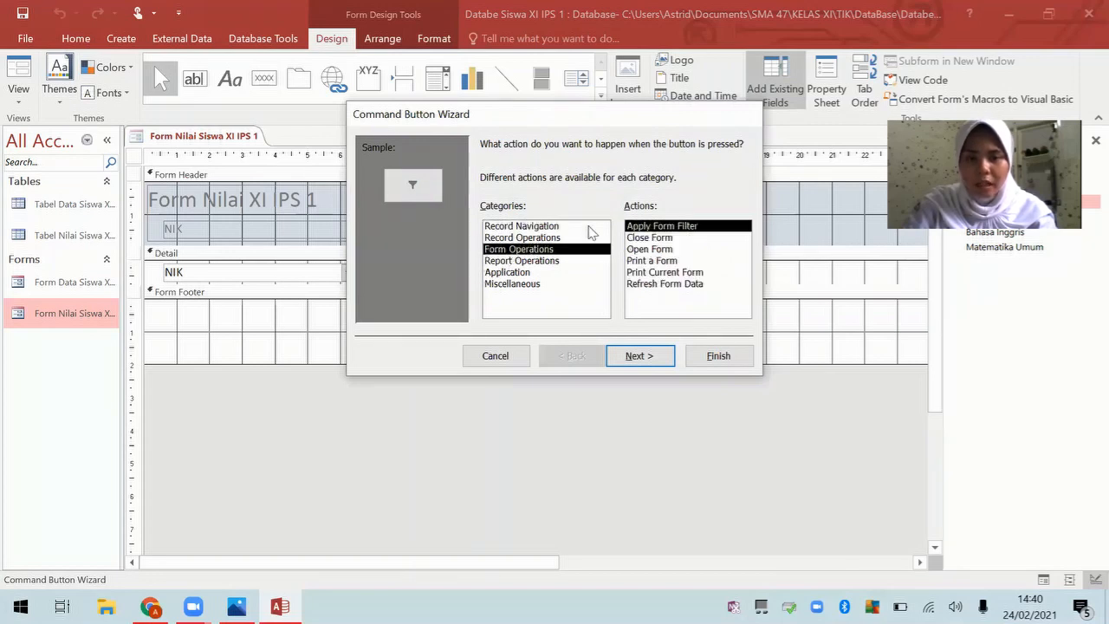
click(681, 239)
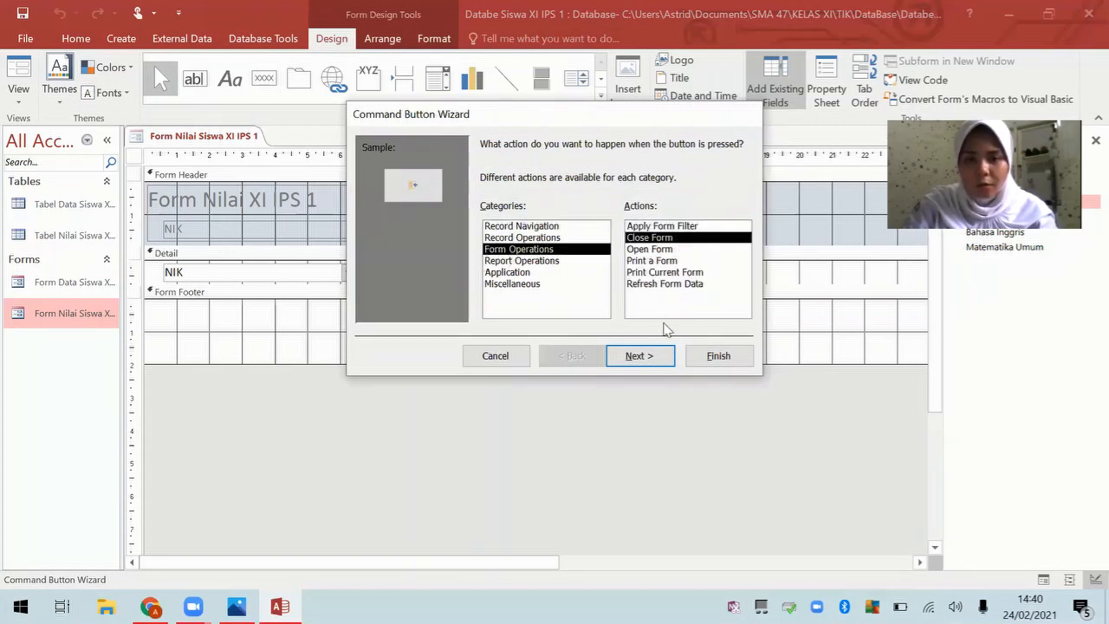
click(653, 356)
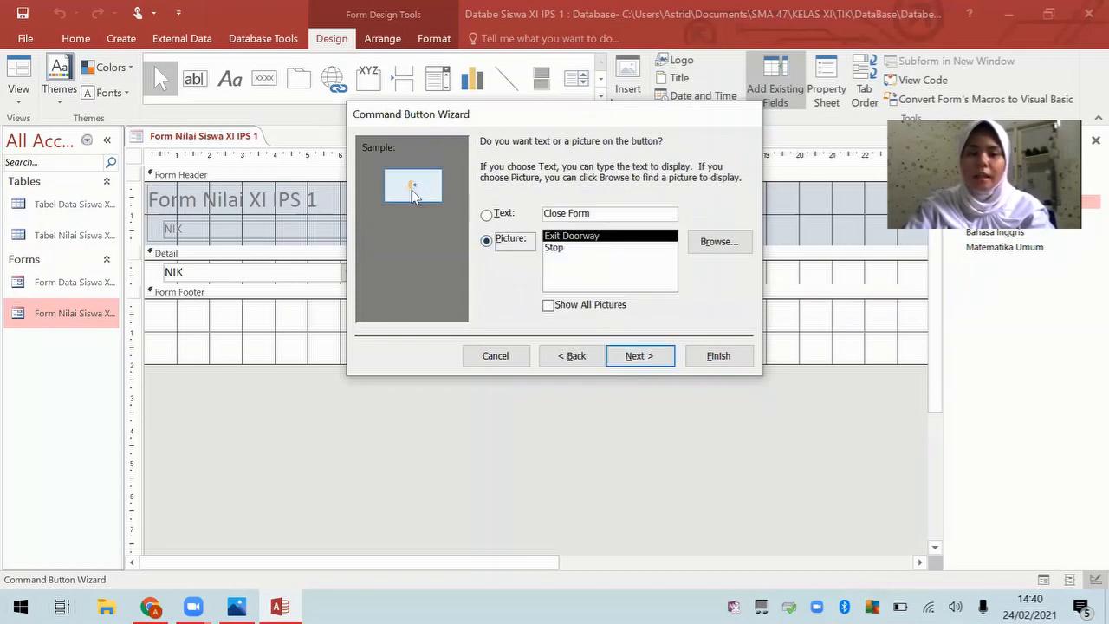
click(644, 356)
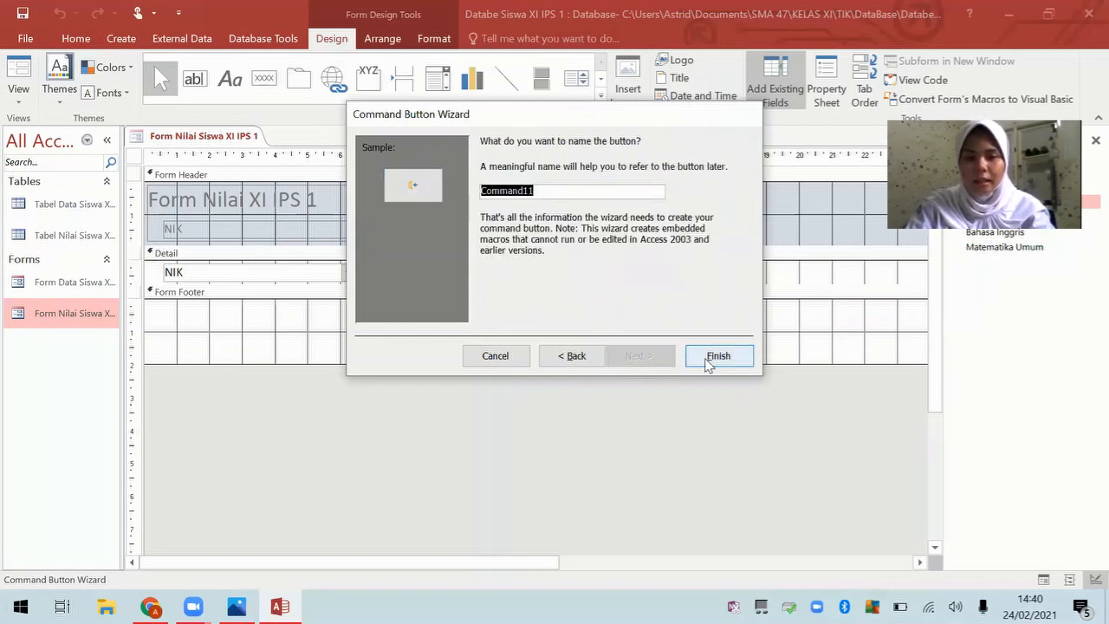
click(719, 356)
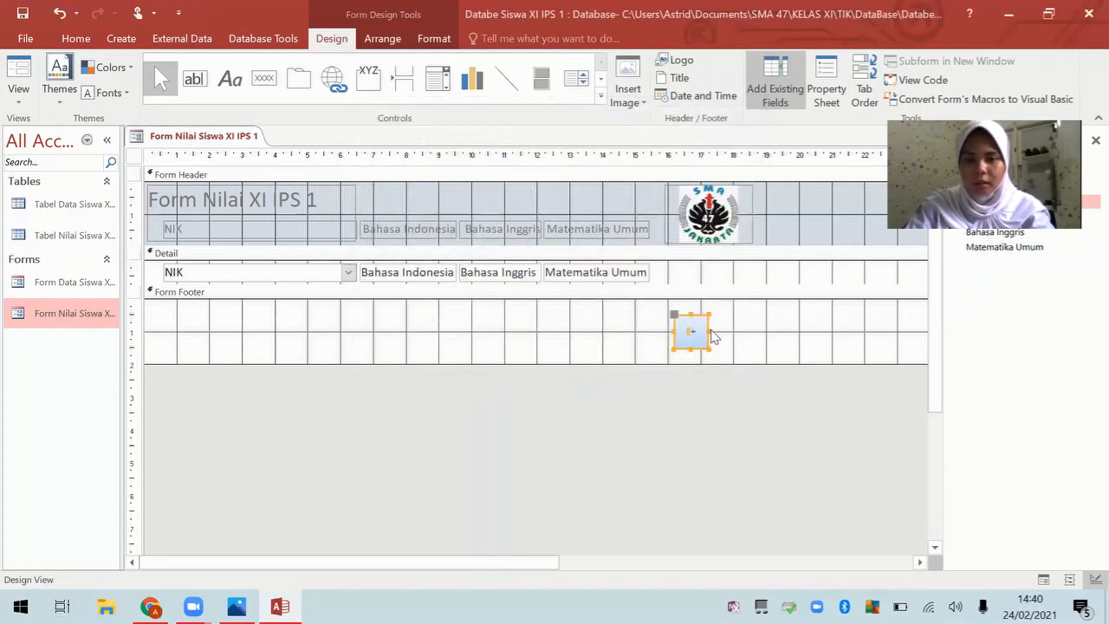
drag(708, 328, 697, 357)
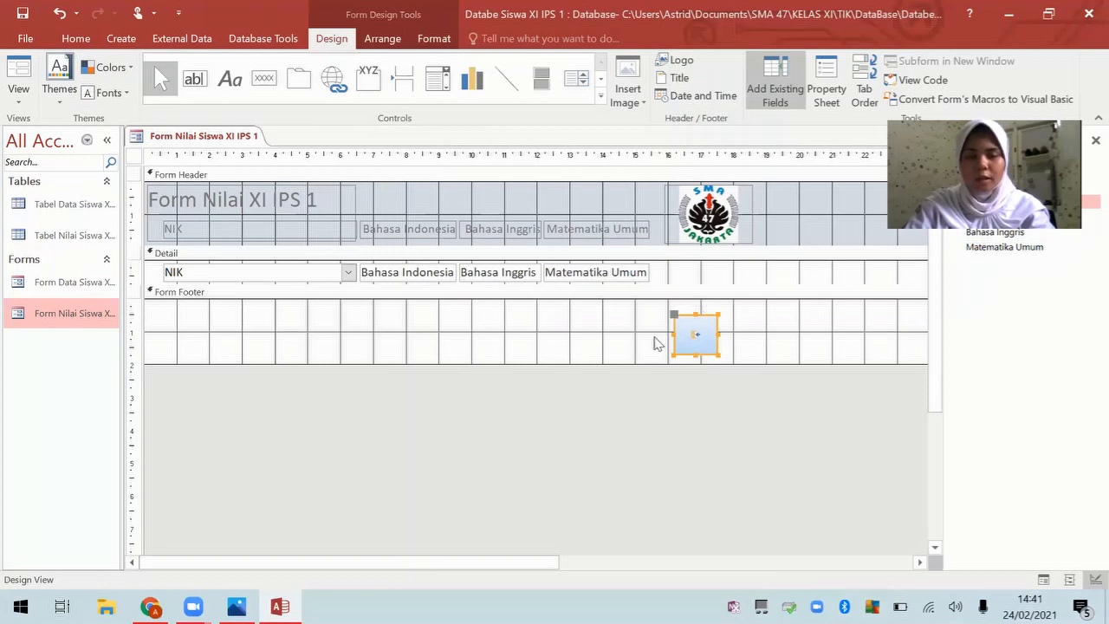
Step: Save and close the grades form, then reopen Form Nilai and test its Close Form button
right_click(216, 136)
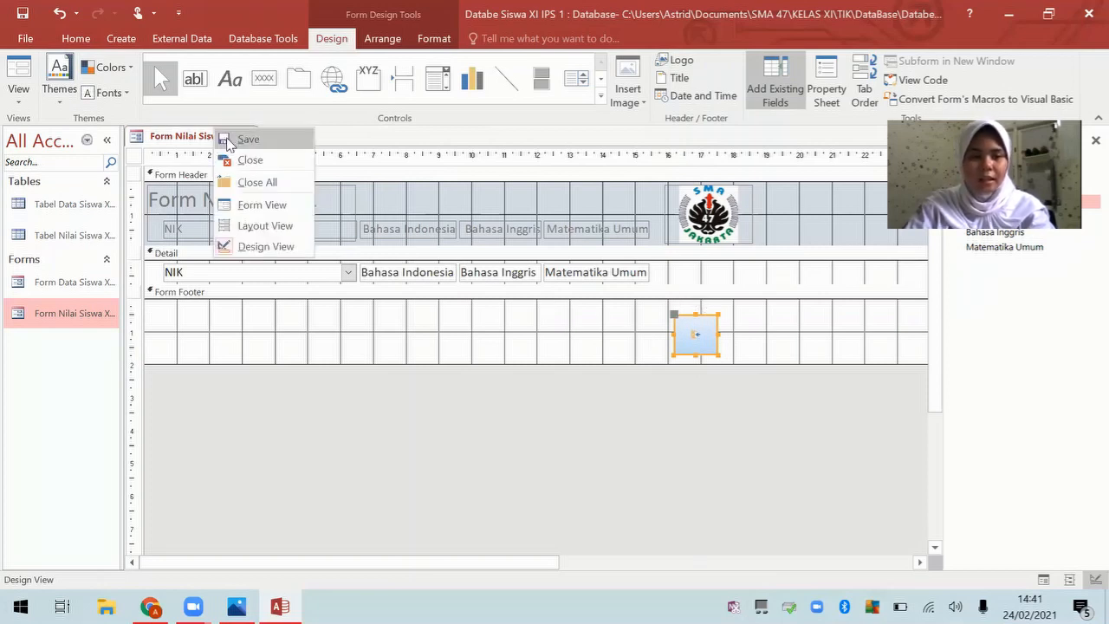
click(223, 140)
right_click(224, 140)
click(252, 169)
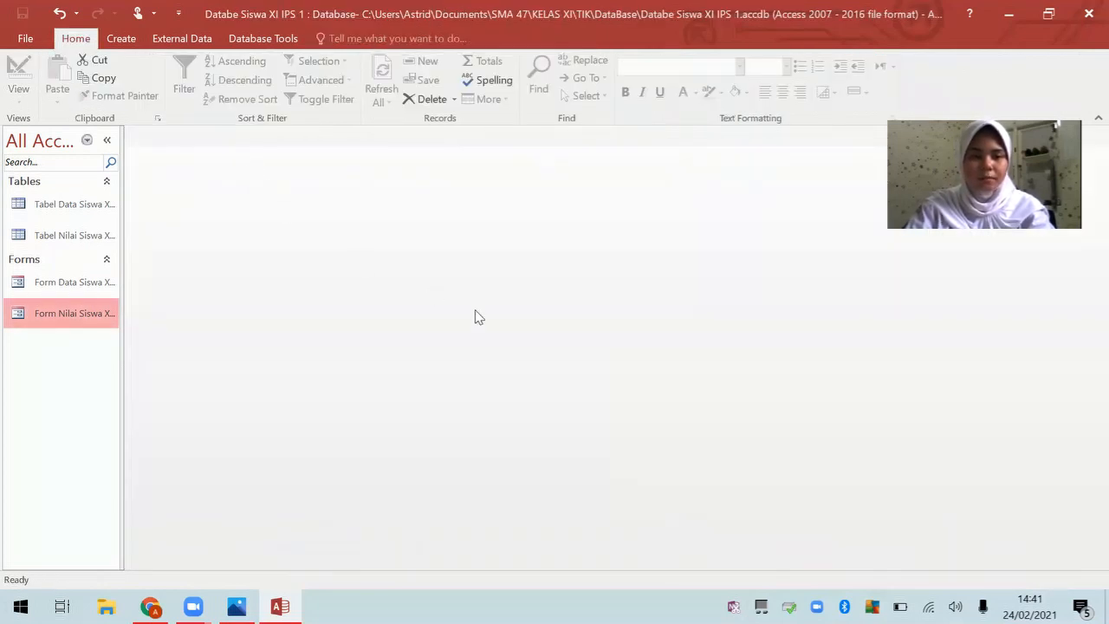
double_click(68, 315)
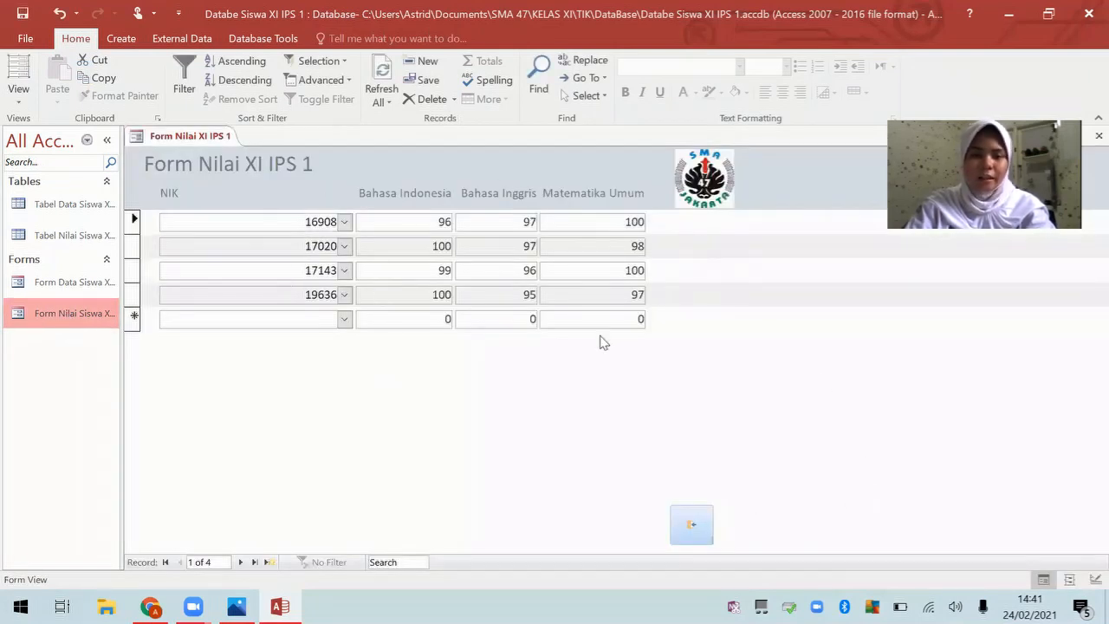
click(696, 533)
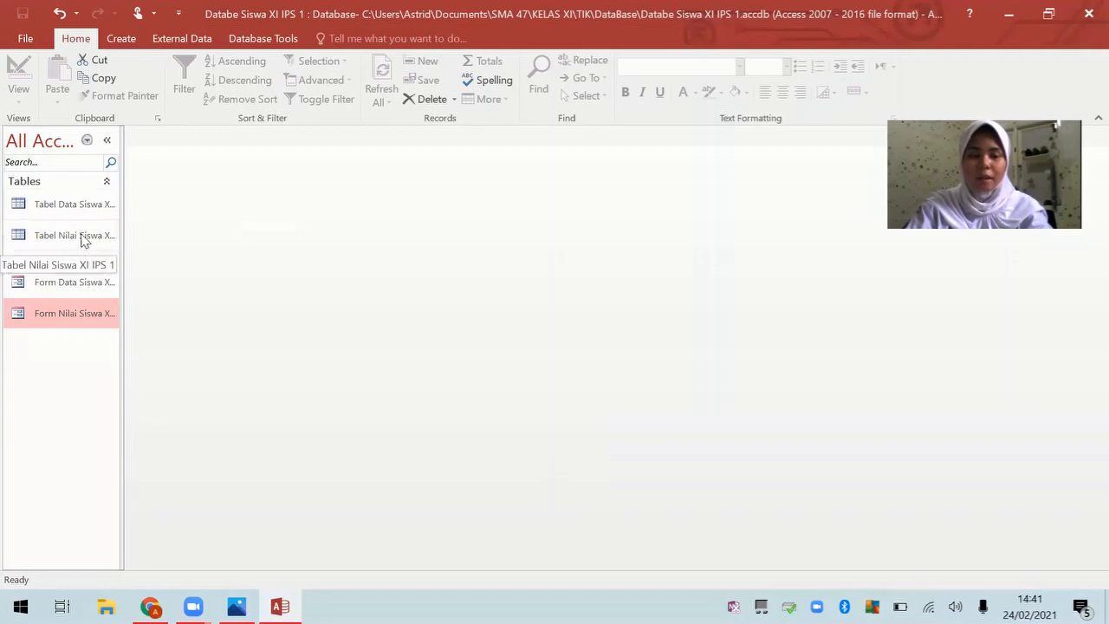
click(265, 38)
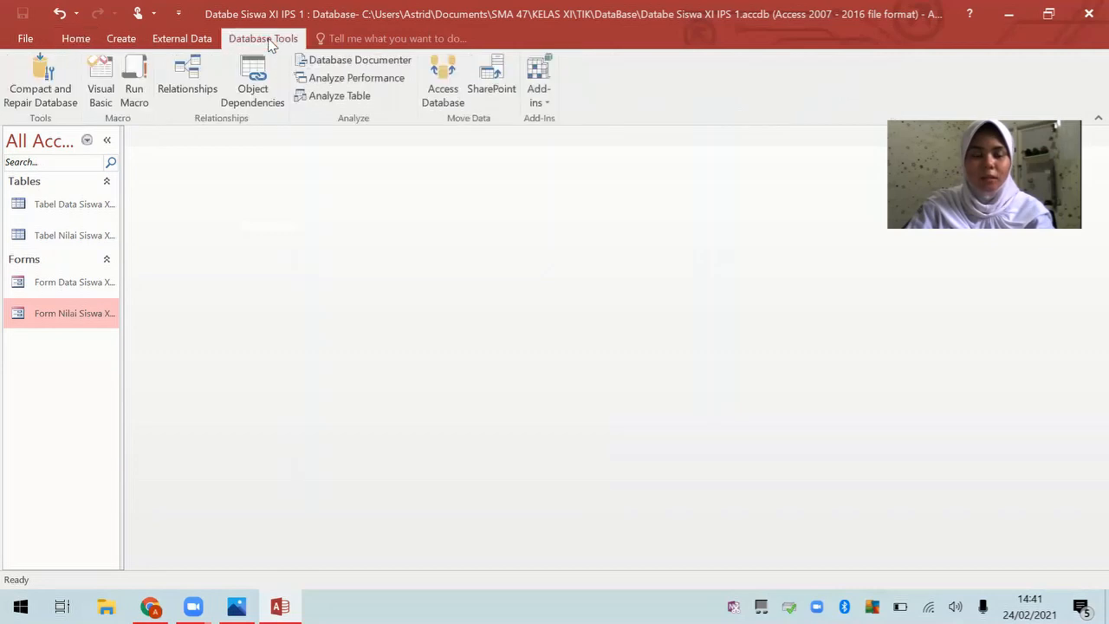
click(178, 91)
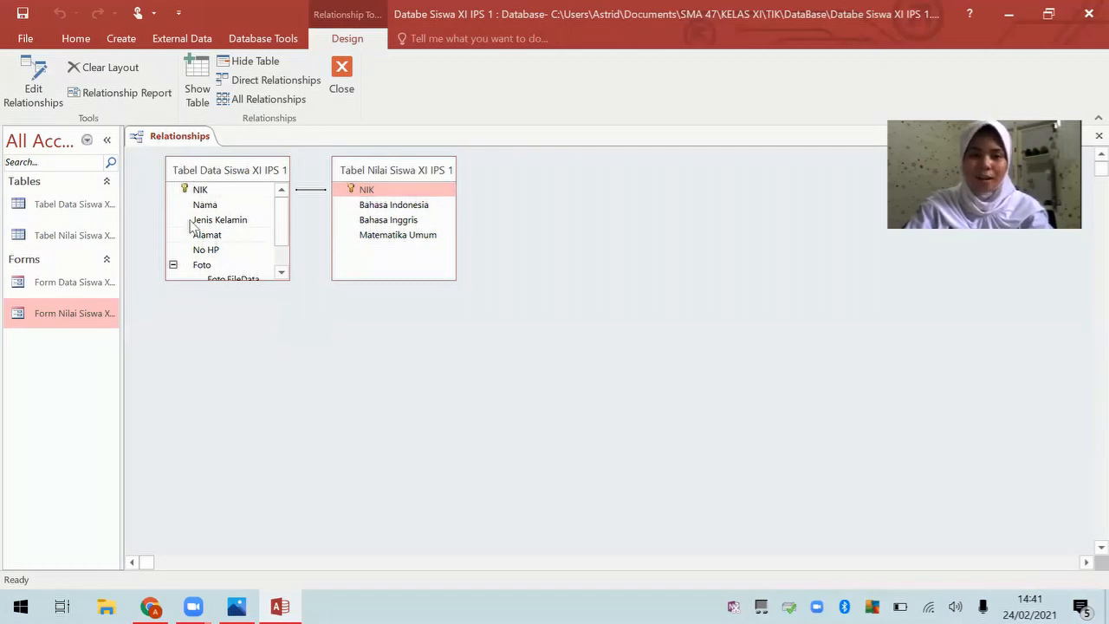
click(340, 76)
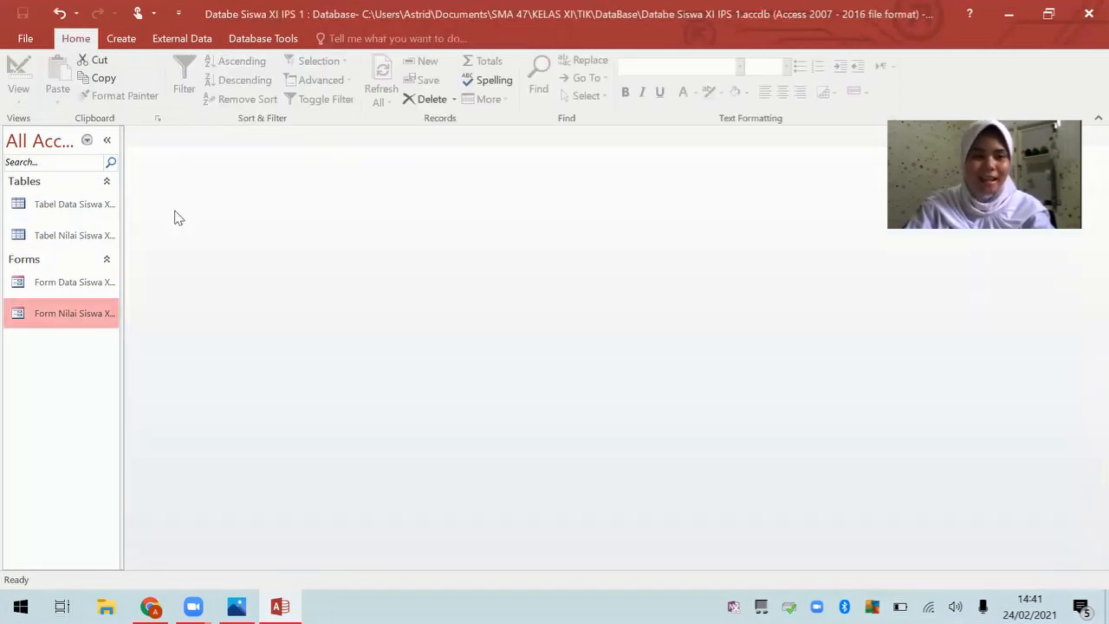
double_click(60, 241)
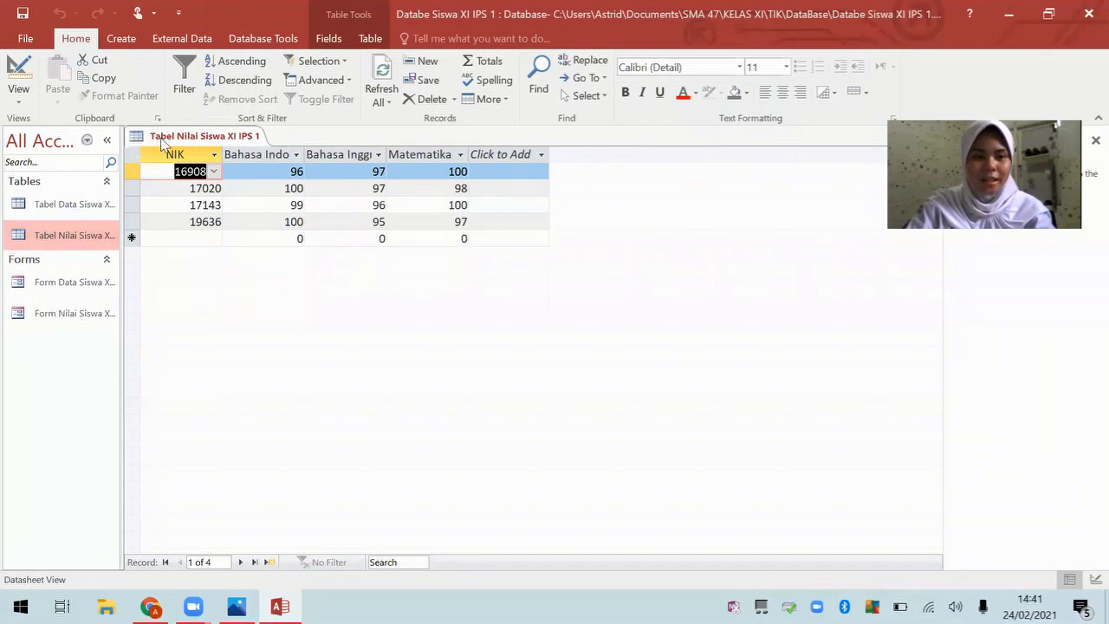
right_click(178, 138)
key(Escape)
right_click(187, 146)
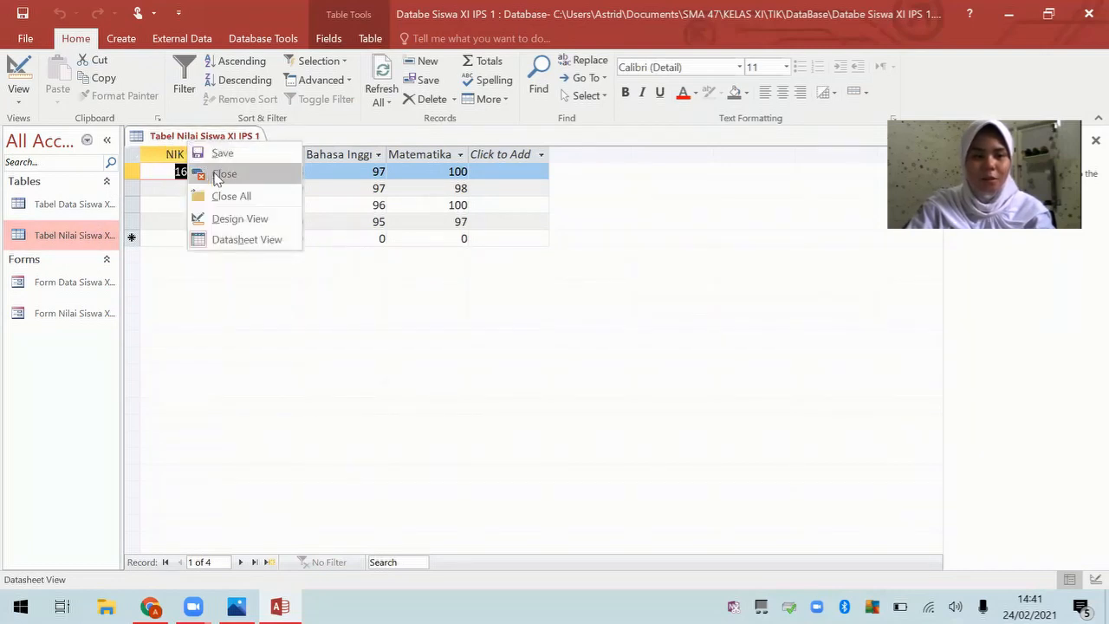
click(217, 176)
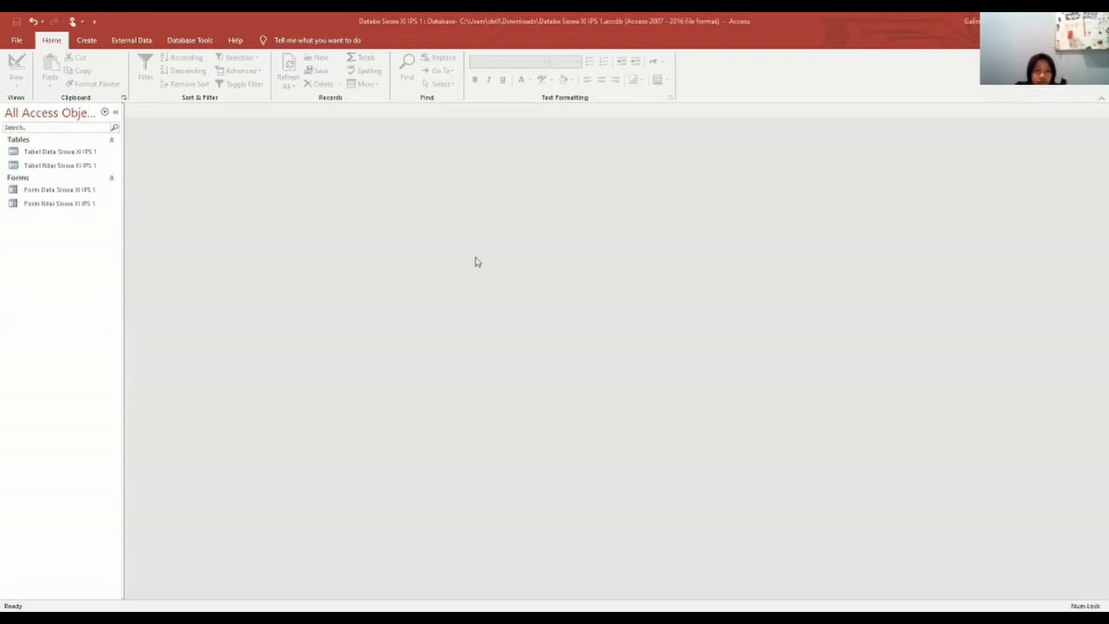
Step: Start a Simple Query Wizard query with the NIK and Nama fields from Tabel Data
click(94, 43)
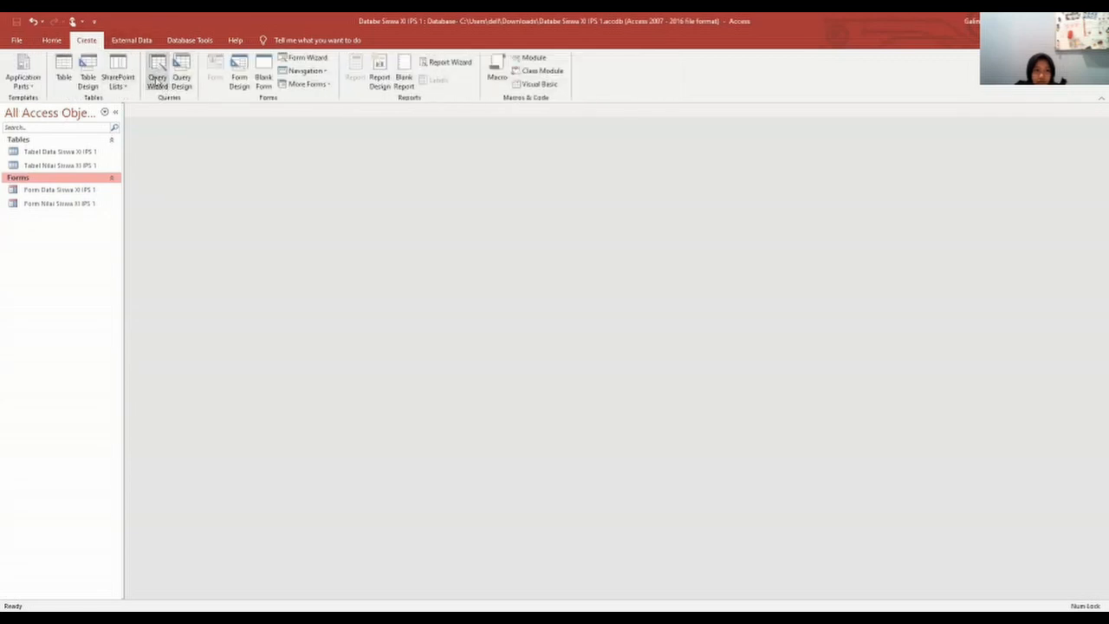
click(157, 79)
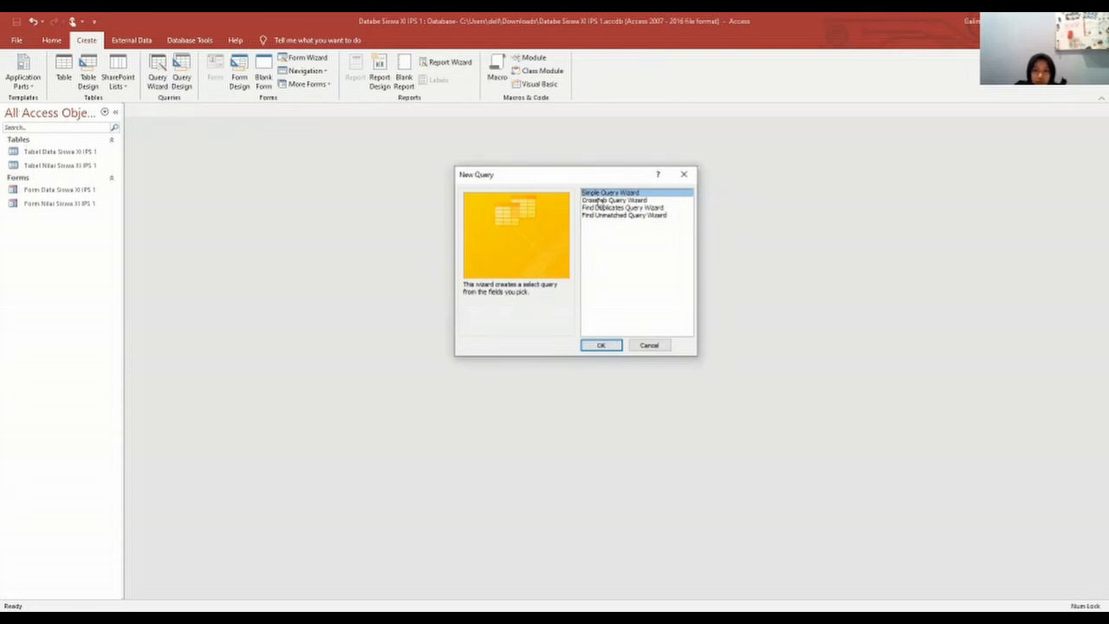
click(600, 347)
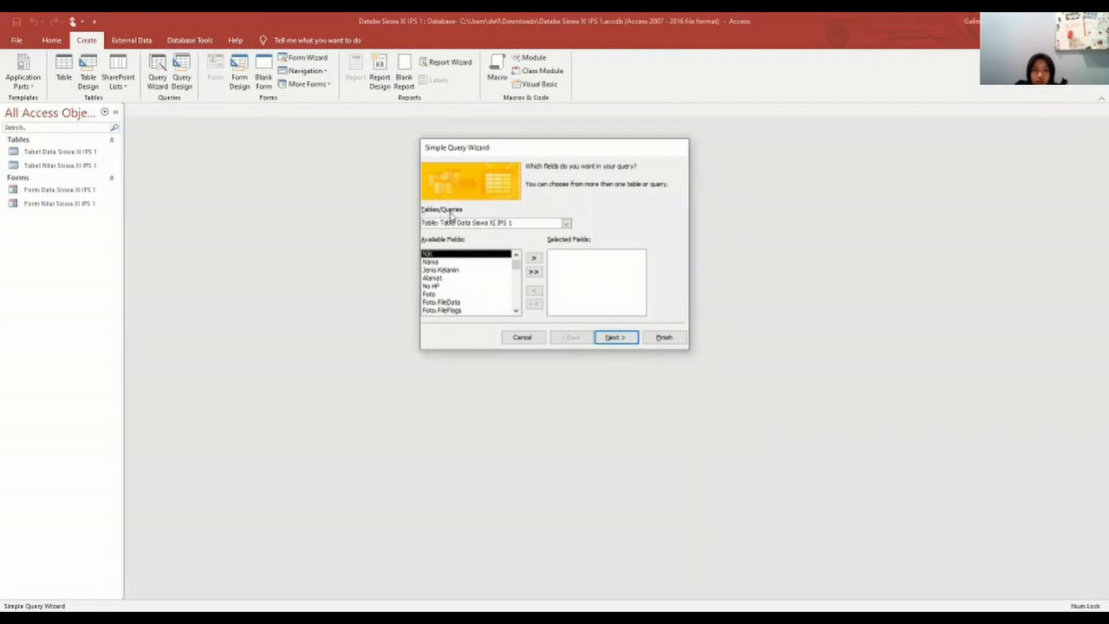
click(534, 262)
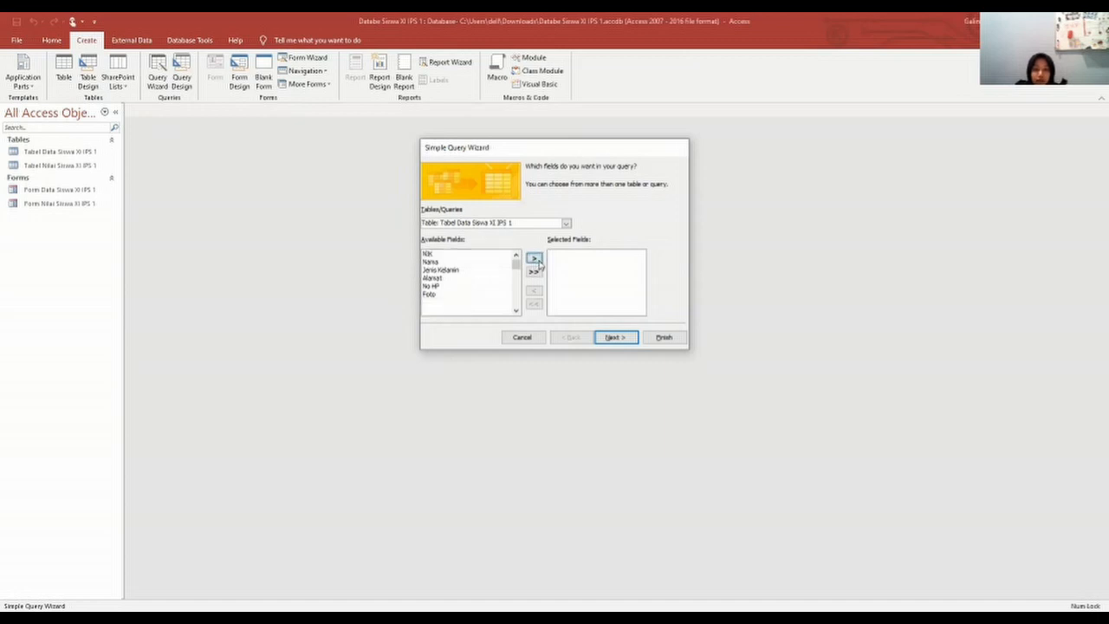
click(535, 261)
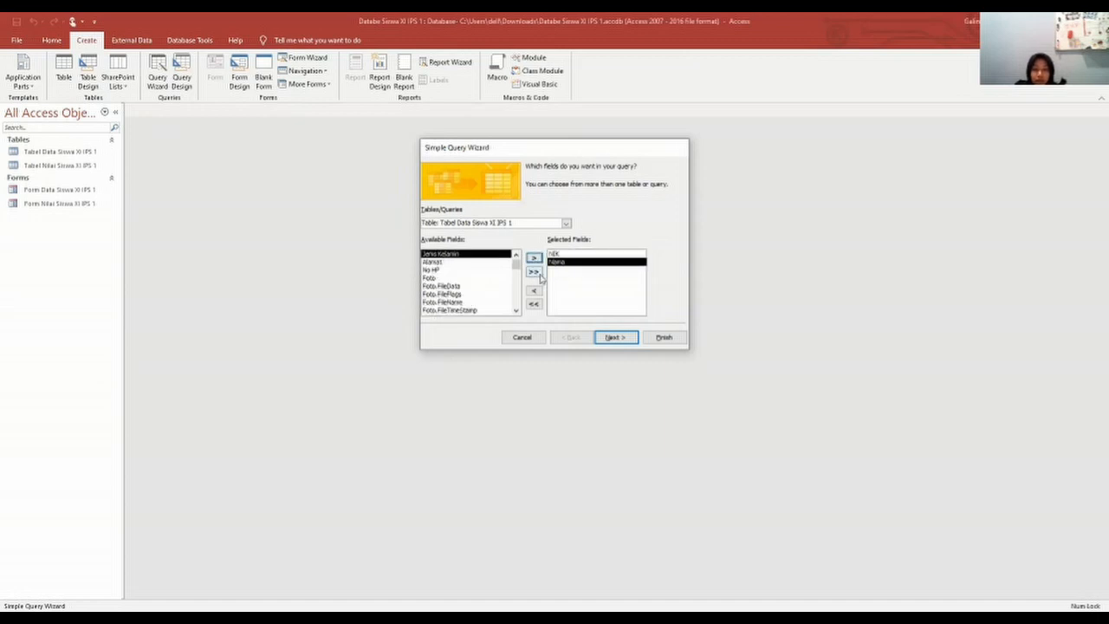
Step: Add Bahasa Indonesia, Bahasa Inggris and Matematika Umum from Tabel Nilai, then finish as a detail query
click(565, 224)
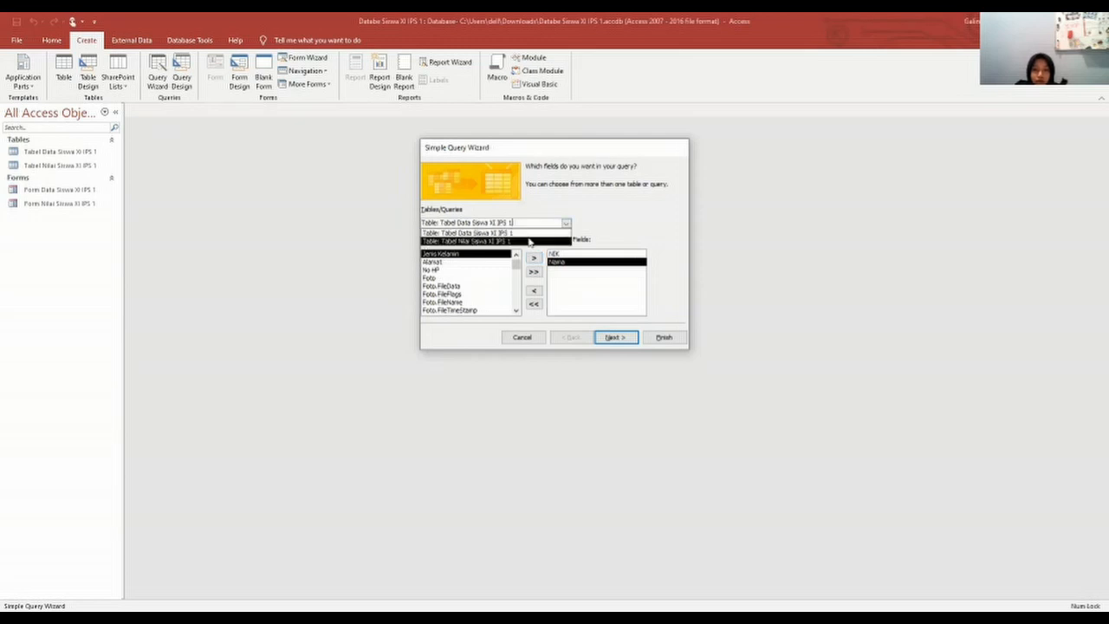
click(530, 241)
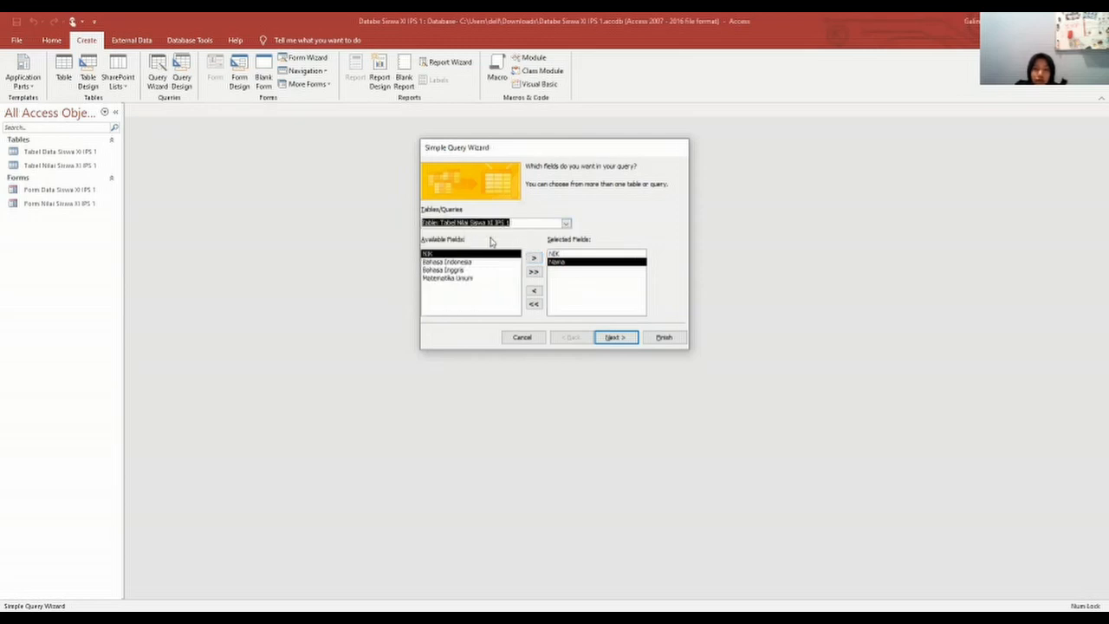
click(490, 265)
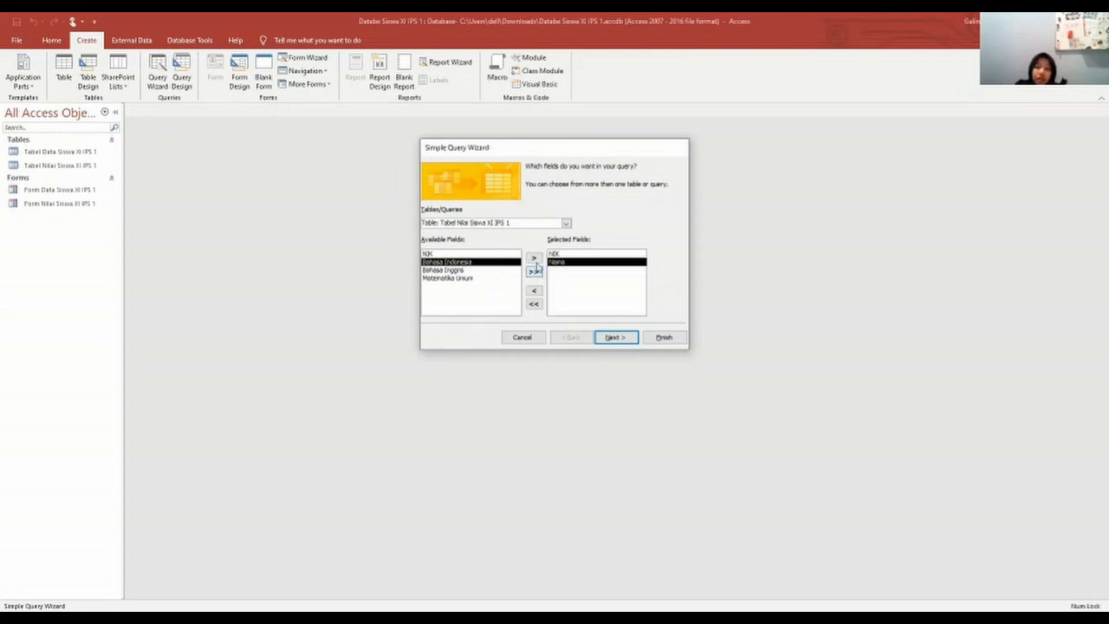
click(535, 259)
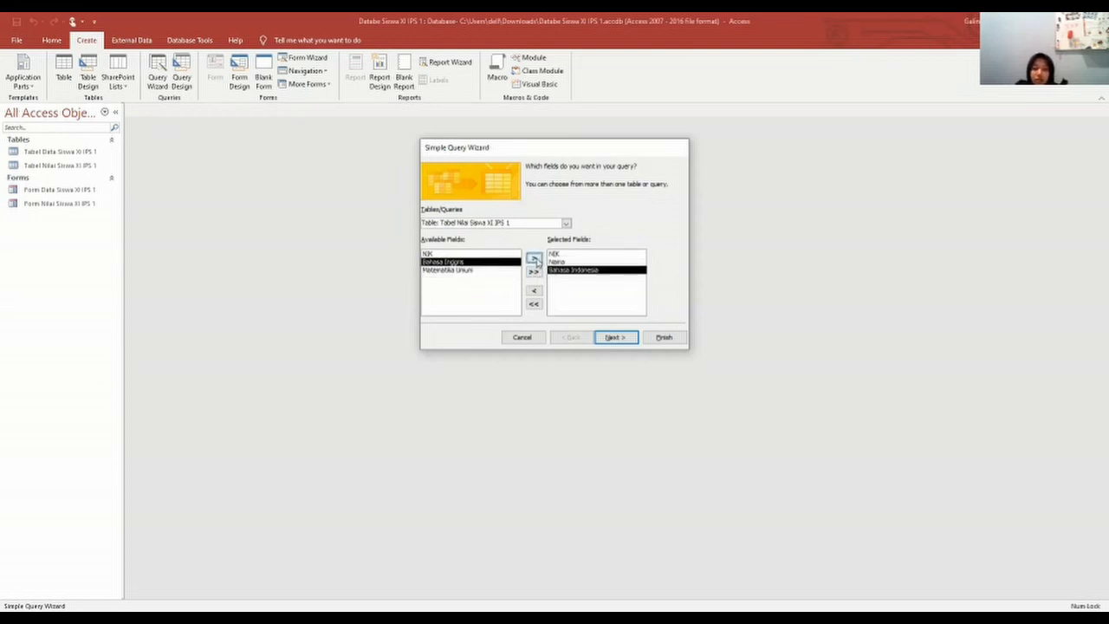
click(535, 259)
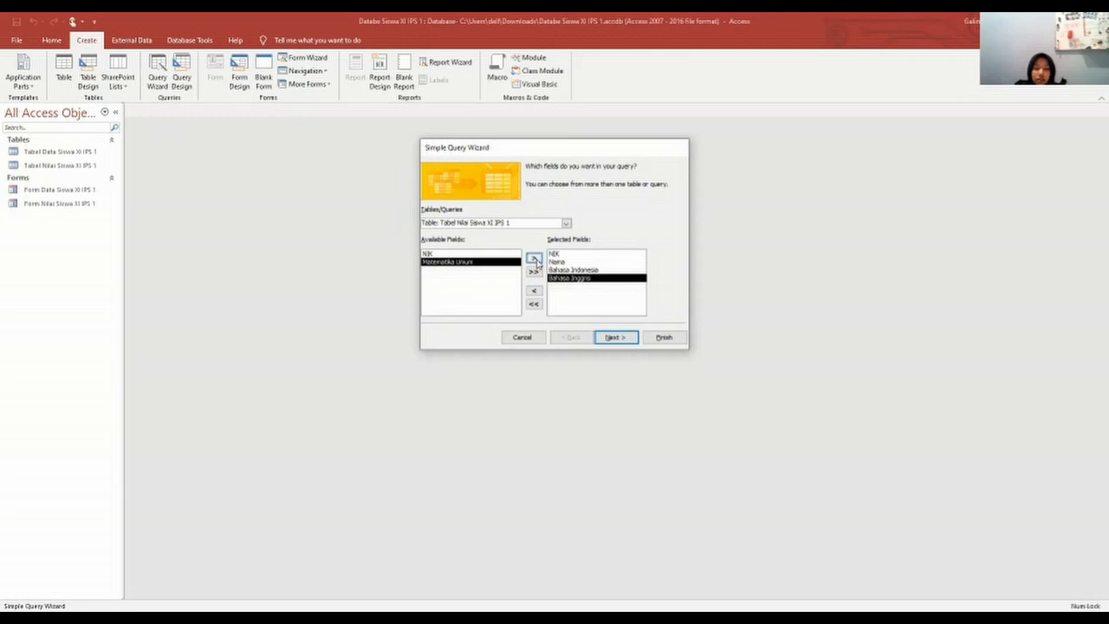
click(537, 260)
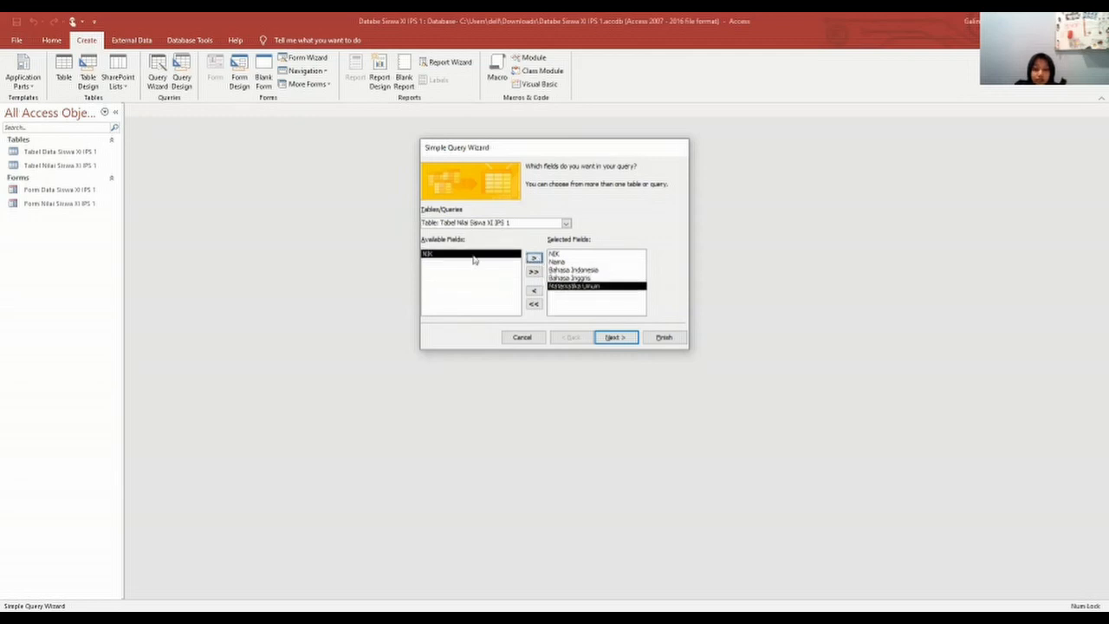
click(617, 339)
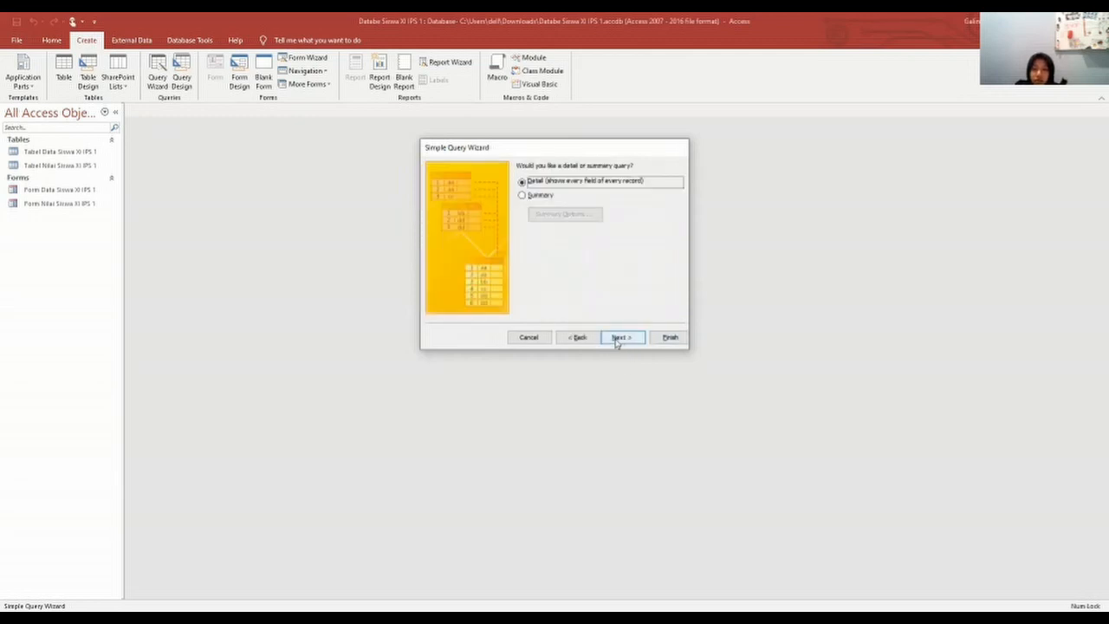
click(617, 339)
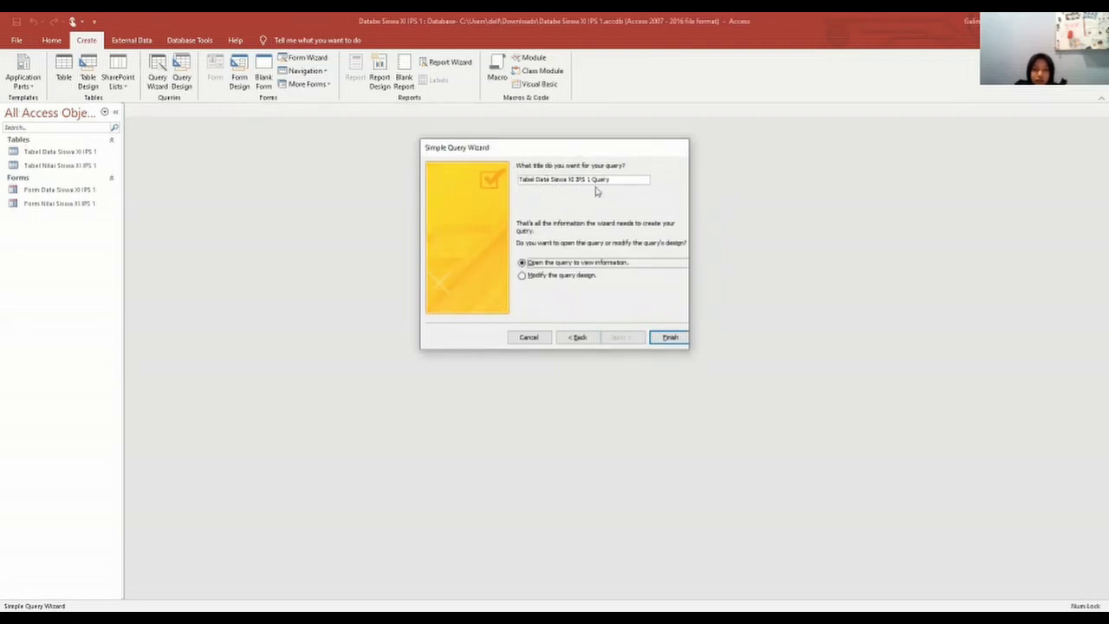
click(675, 339)
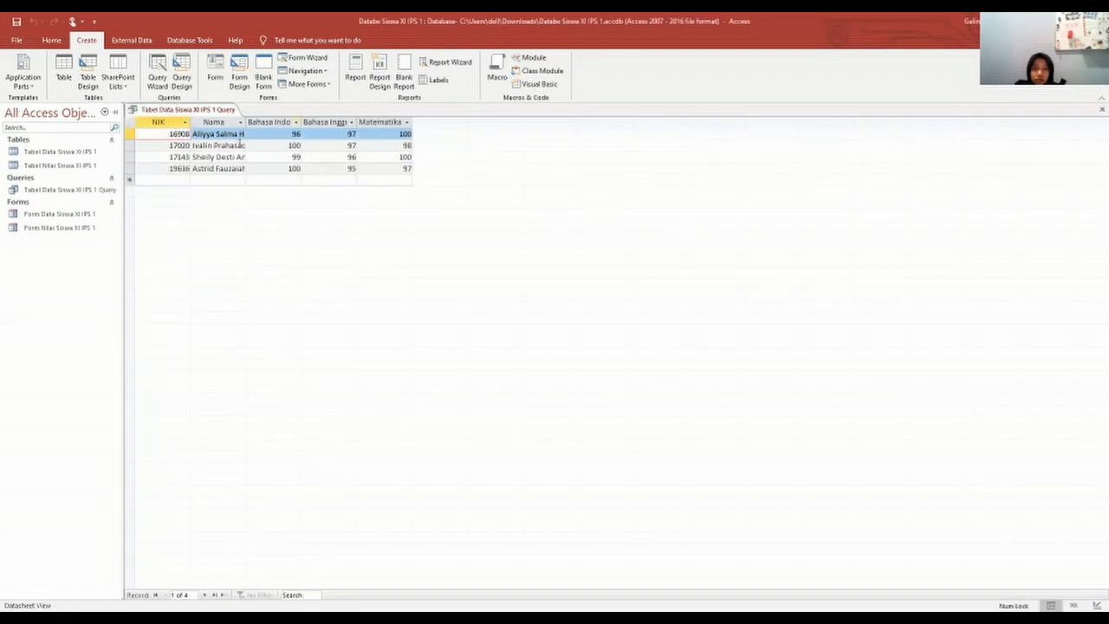
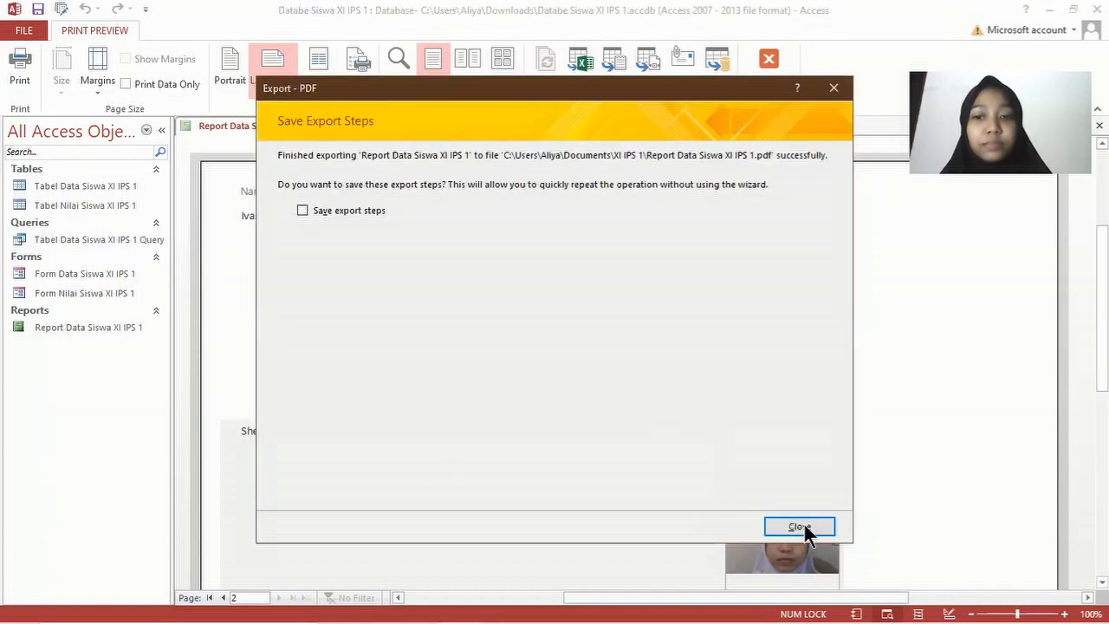
Step: Dismiss the export confirmation and close the student data report preview
click(799, 527)
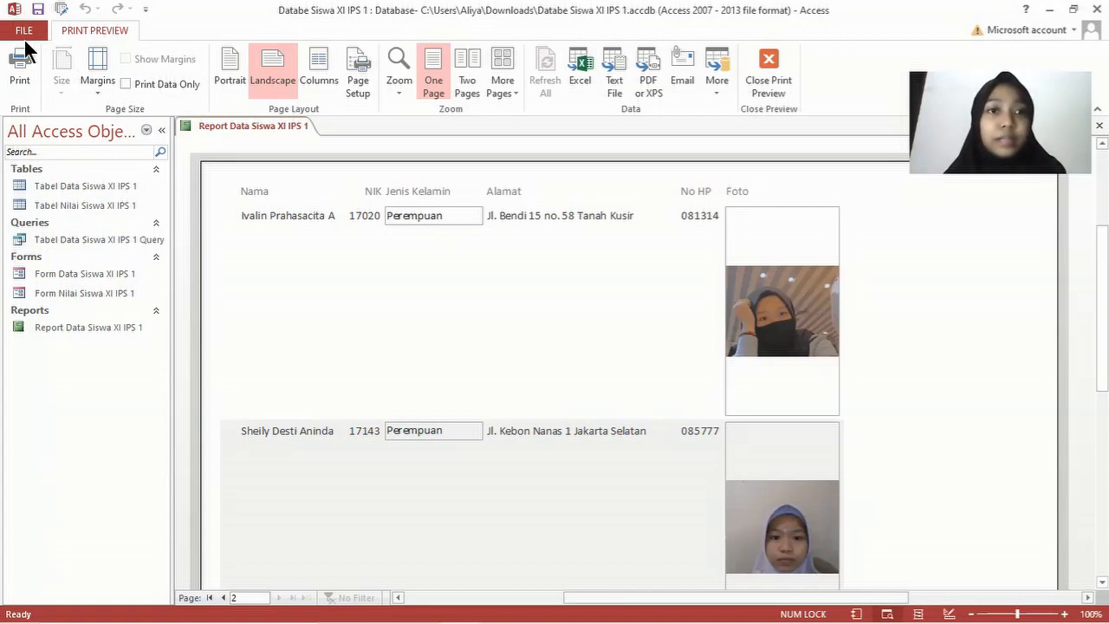
click(320, 140)
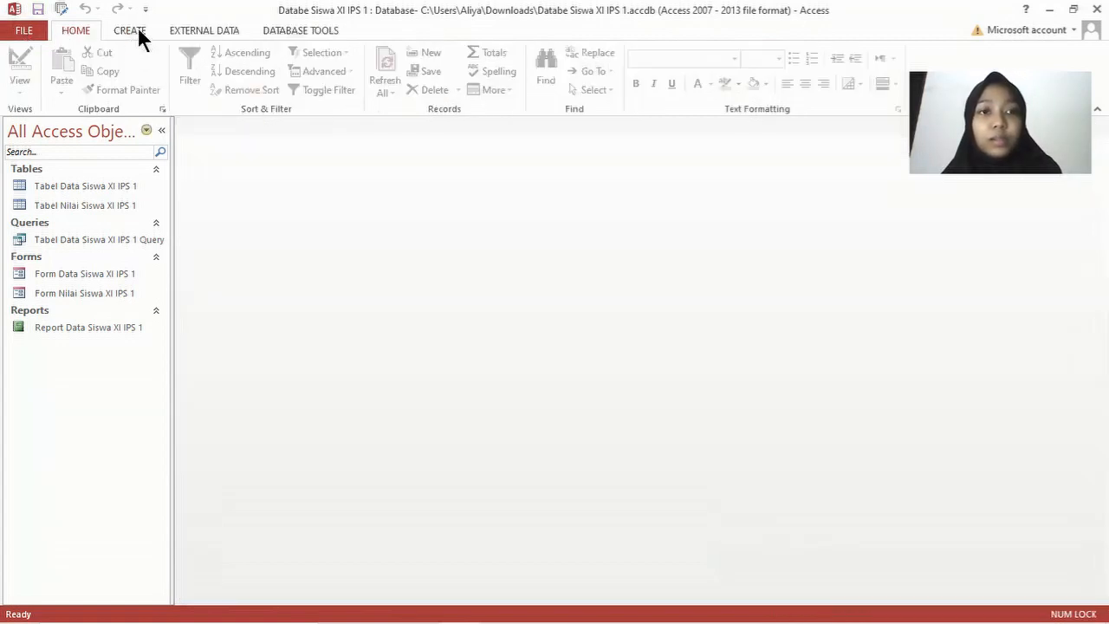
scroll(591, 122, down, 1)
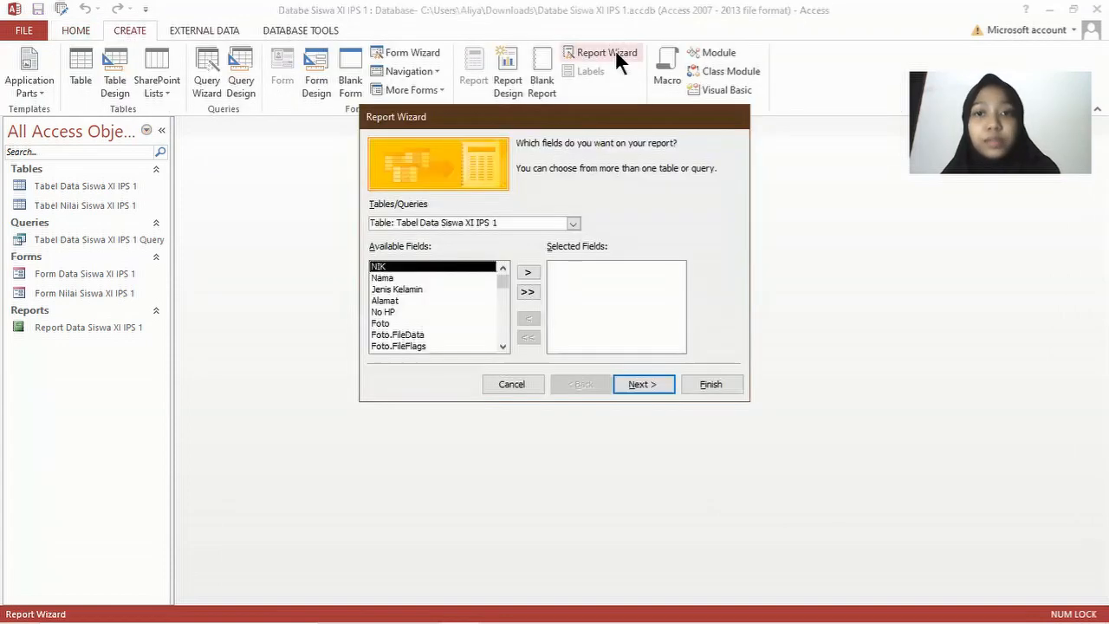
Step: Start a Report Wizard on Tabel Nilai Siswa XI IPS 1 with all fields, sorted by NIK
click(573, 223)
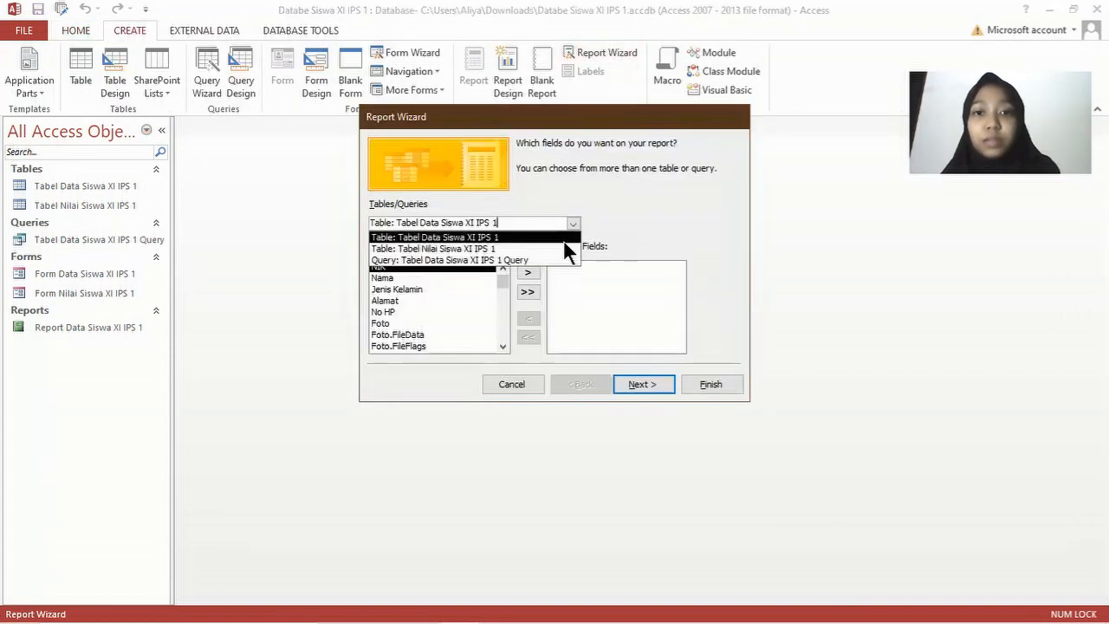
click(559, 249)
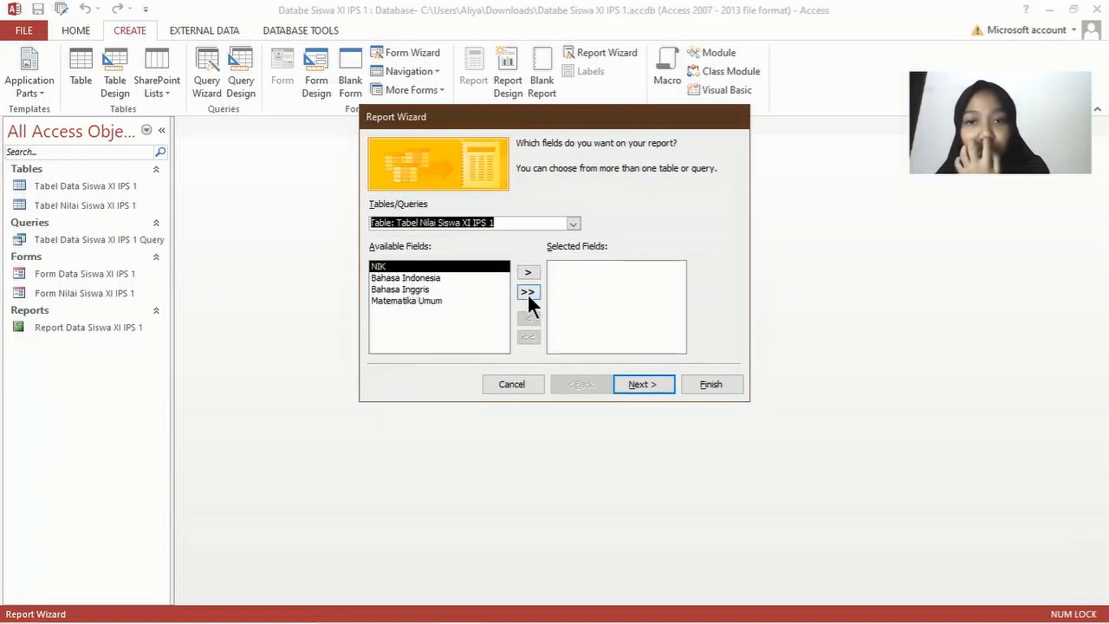
click(527, 292)
click(633, 384)
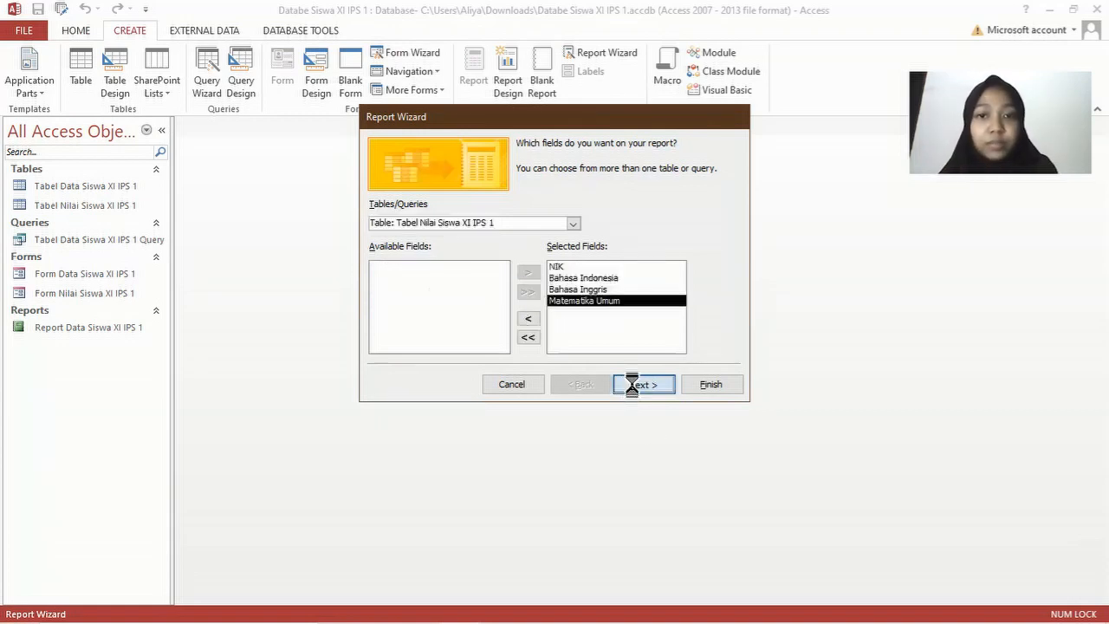
key(Return)
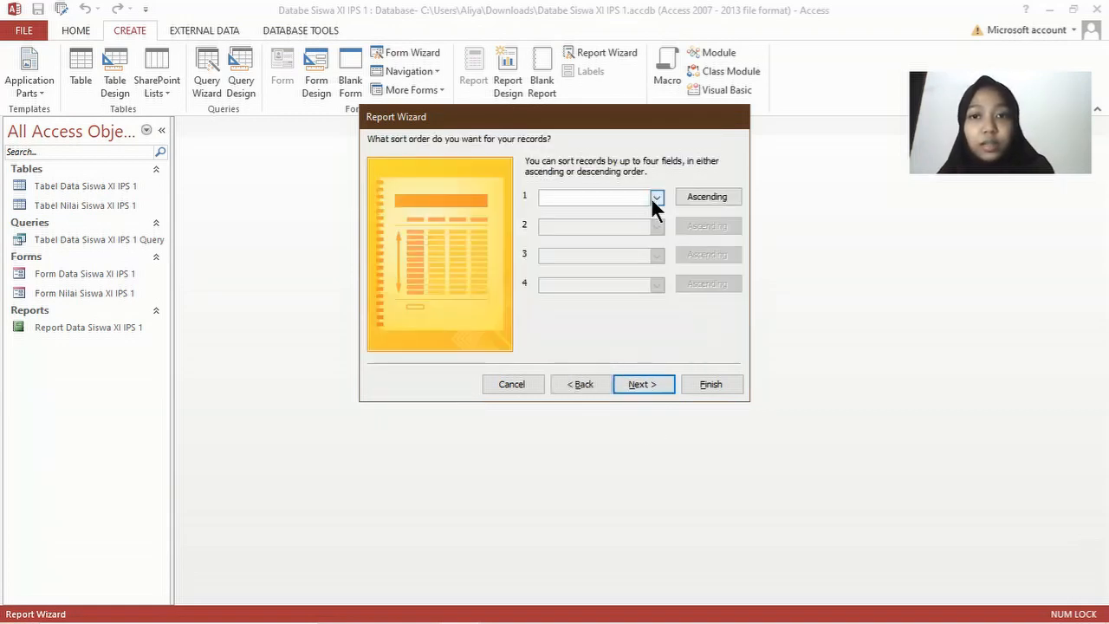
click(656, 198)
click(637, 223)
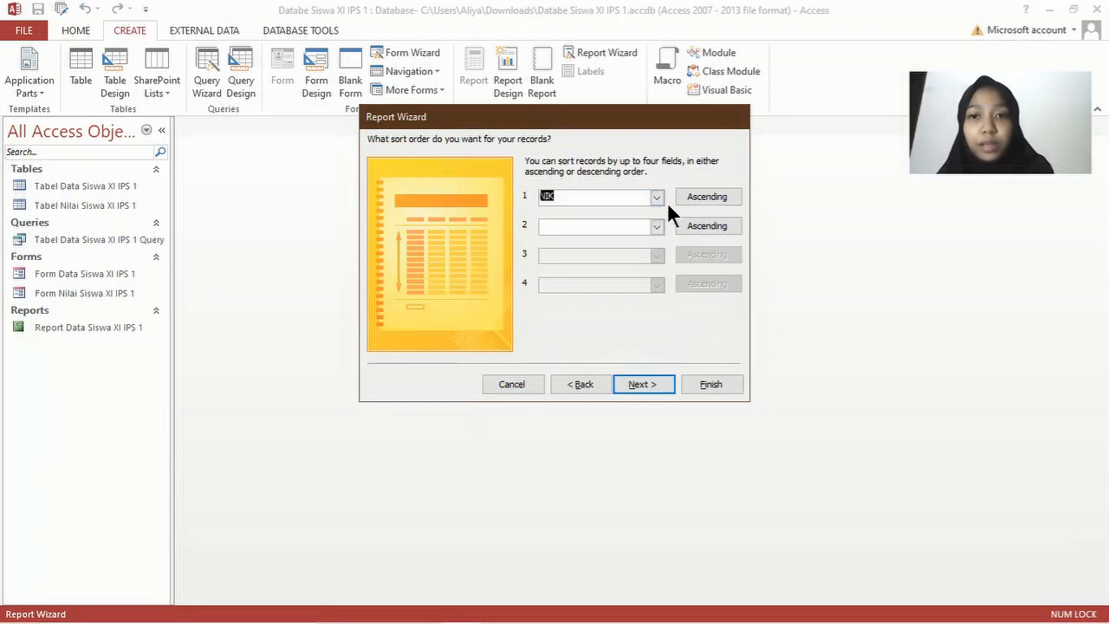
Step: Choose landscape orientation, retitle it Report Nilai Siswa XI IPS 1, and finish the wizard
click(644, 385)
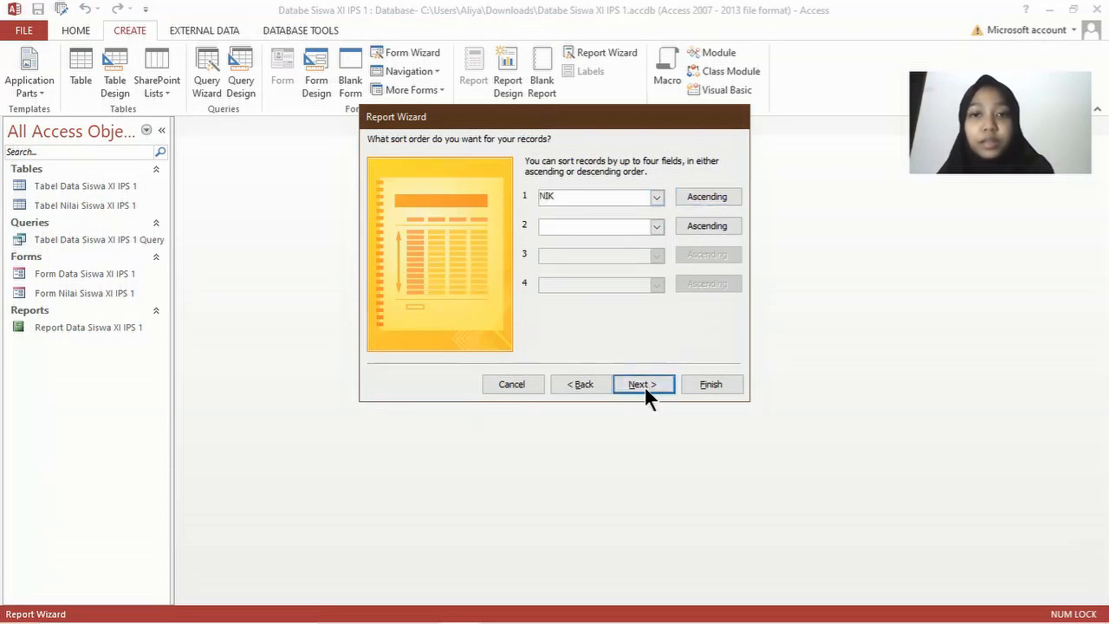
click(671, 199)
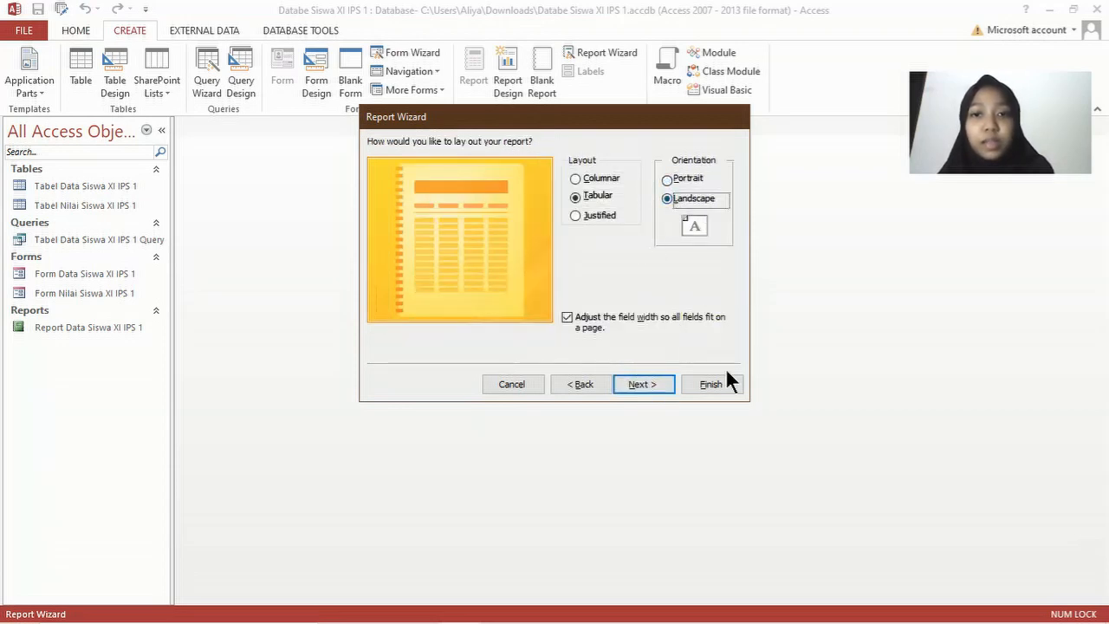
click(664, 384)
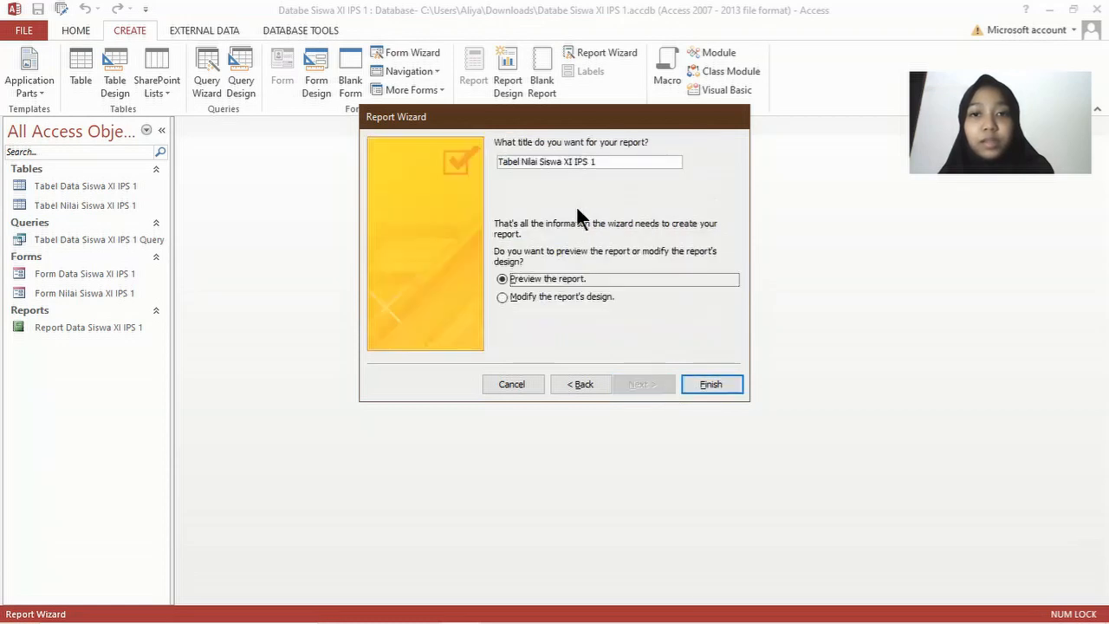
double_click(510, 161)
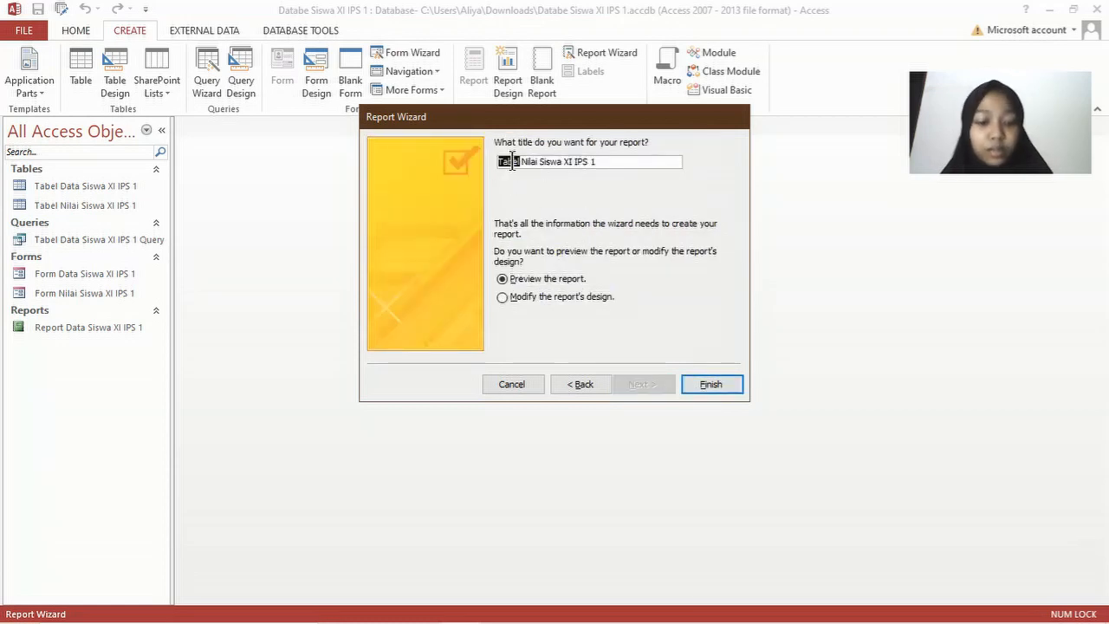
text(Report)
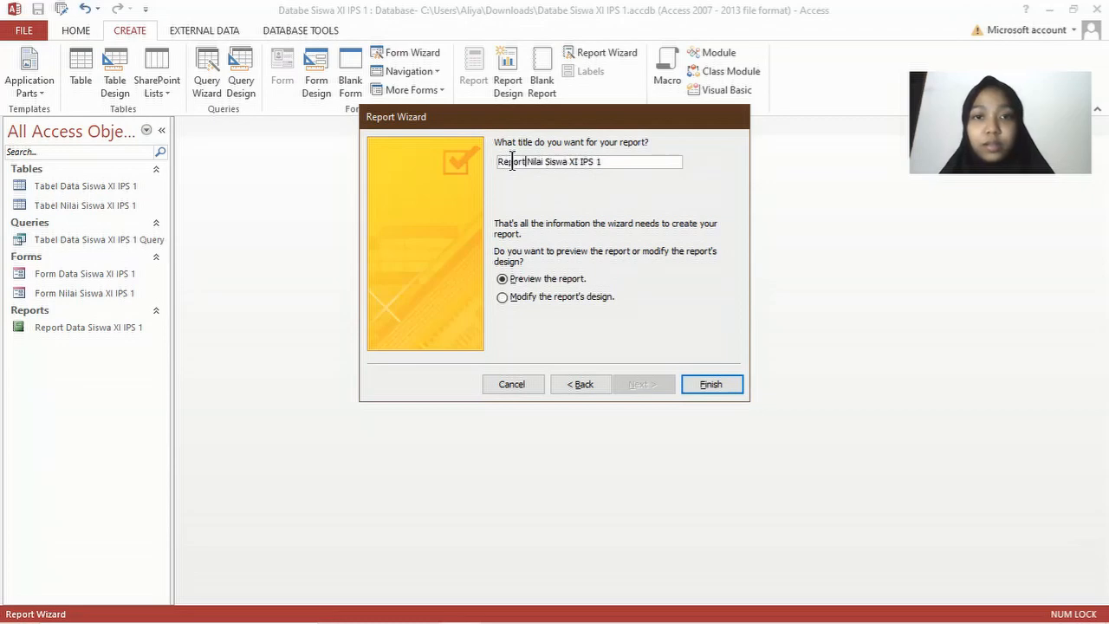
key(Return)
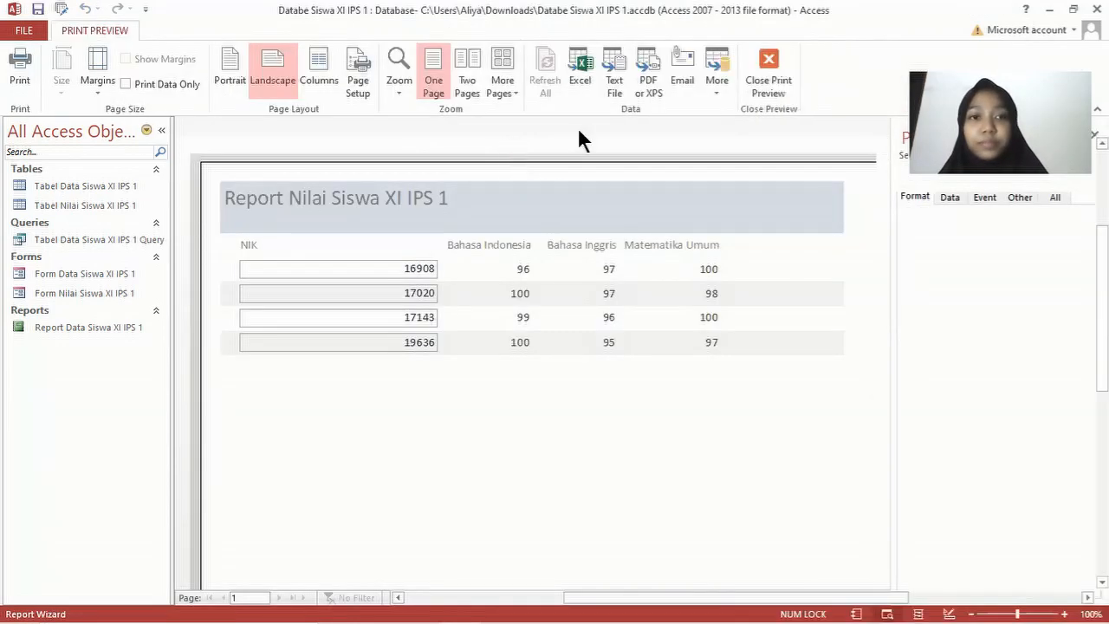
Step: Publish the previewed grades report as a PDF into the XI IPS 1 folder and dismiss the confirmation
scroll(772, 437, down, 2)
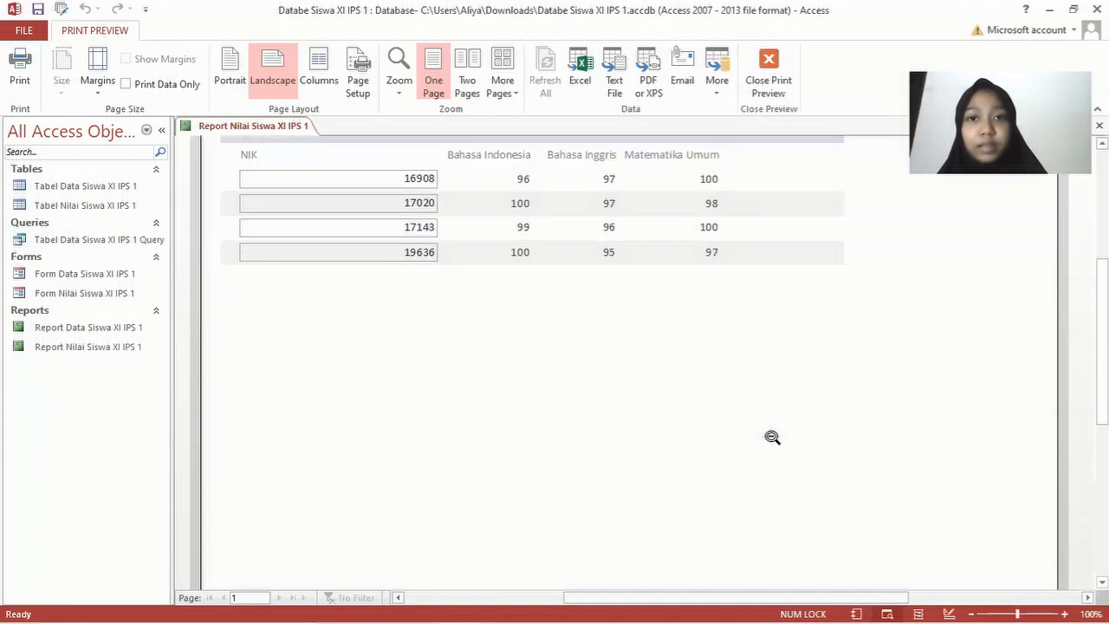
scroll(685, 277, up, 2)
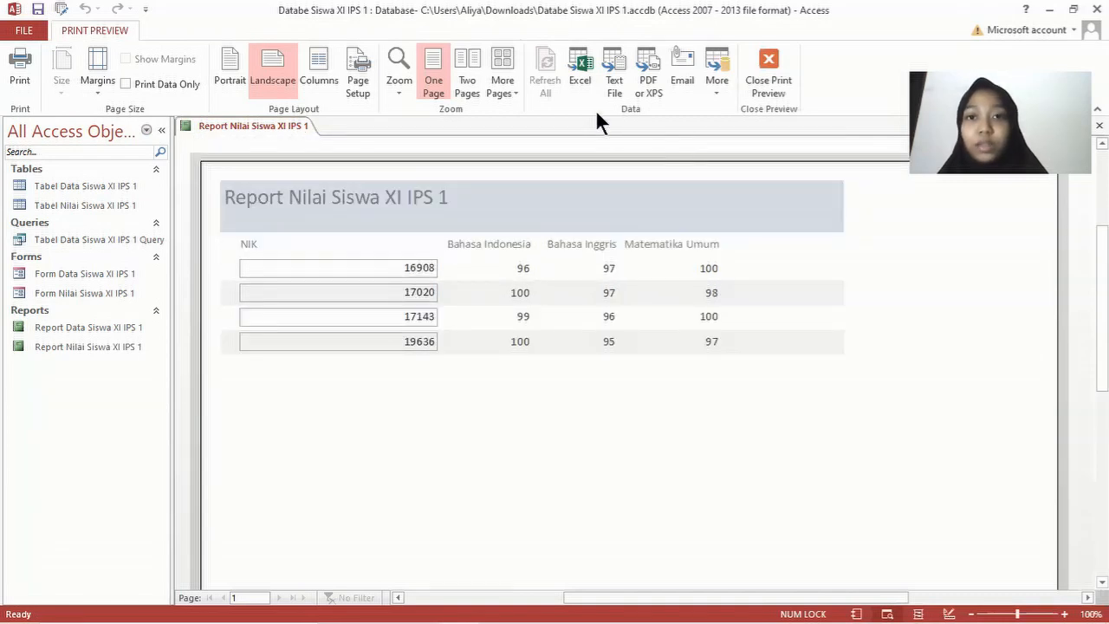
click(642, 82)
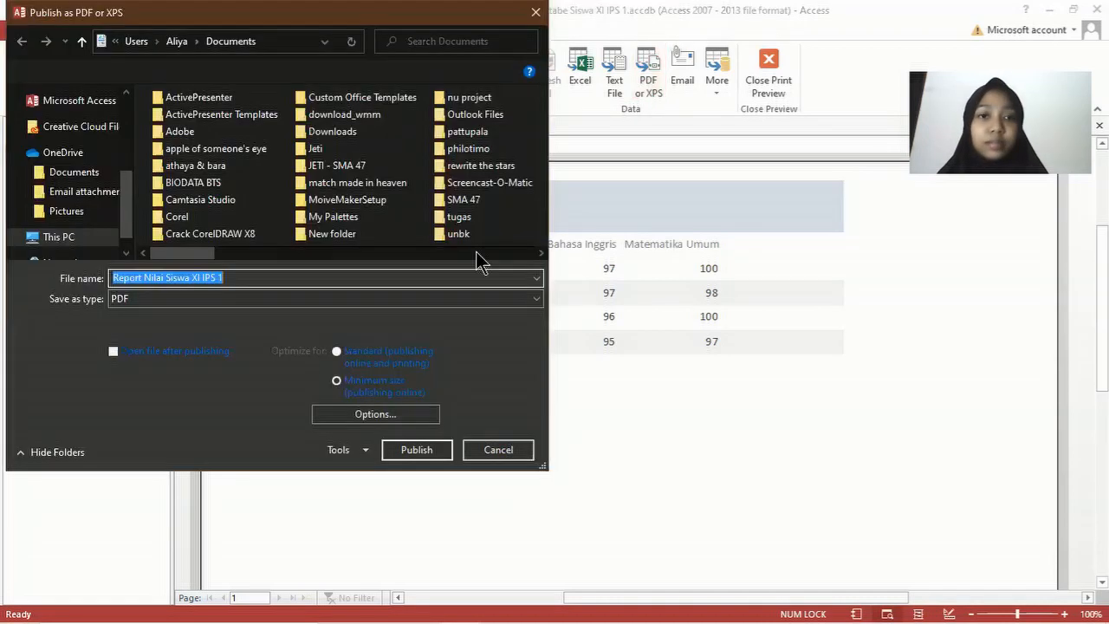
scroll(52, 172, down, 3)
scroll(68, 163, up, 3)
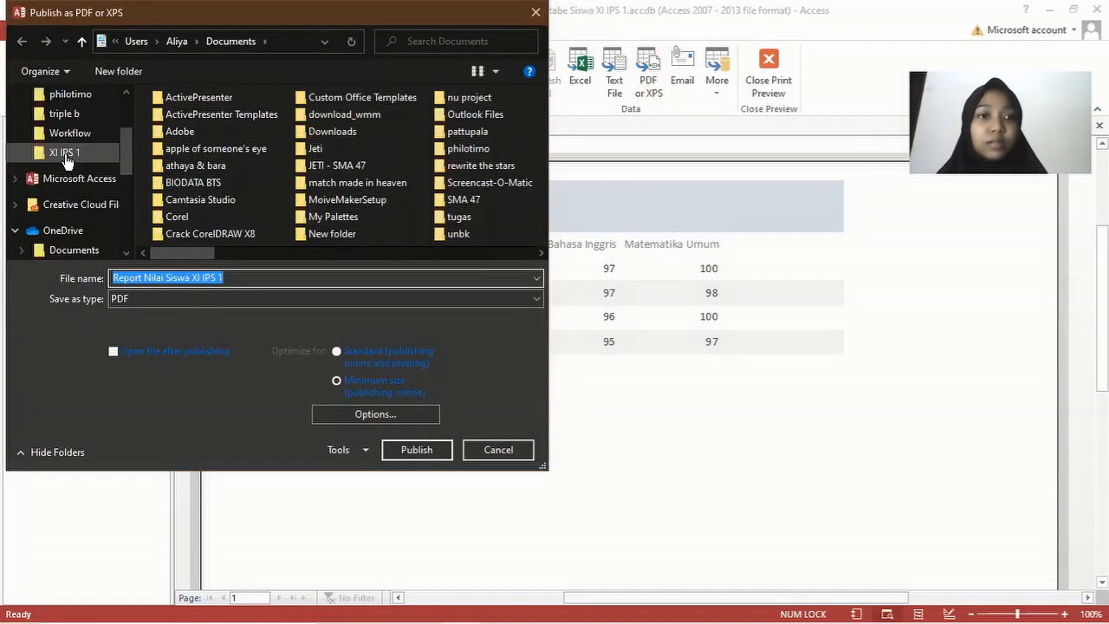
click(293, 278)
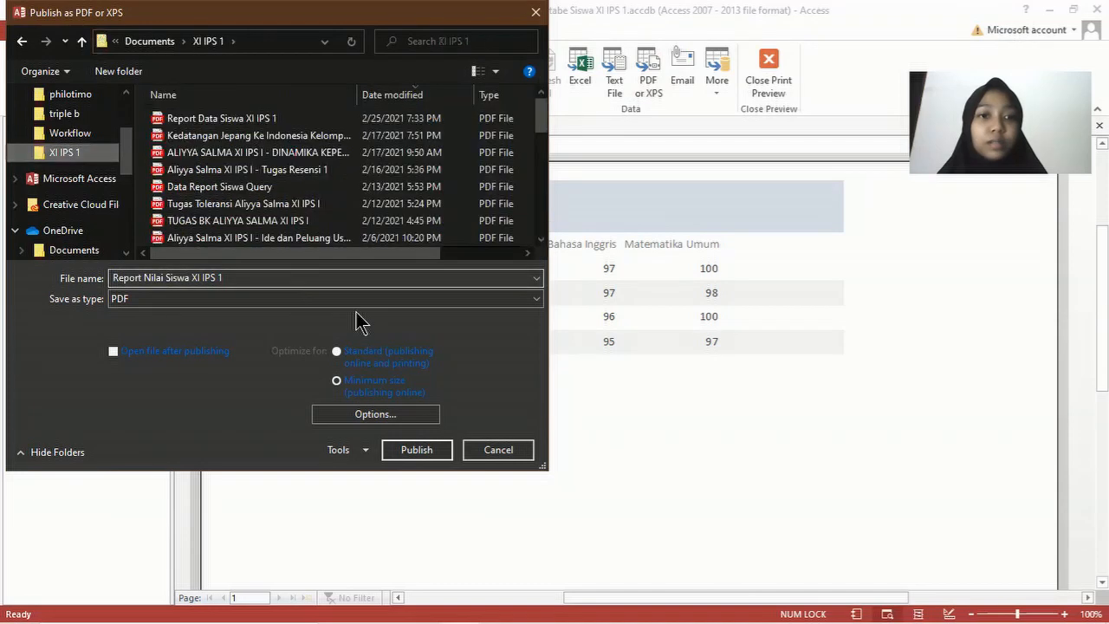
click(417, 451)
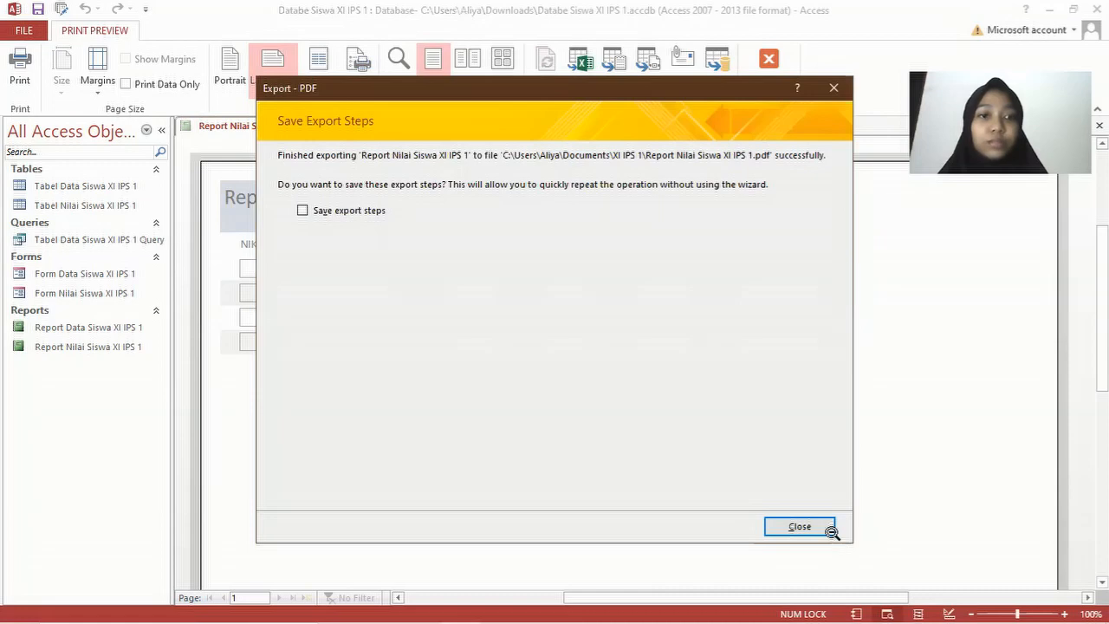
click(800, 527)
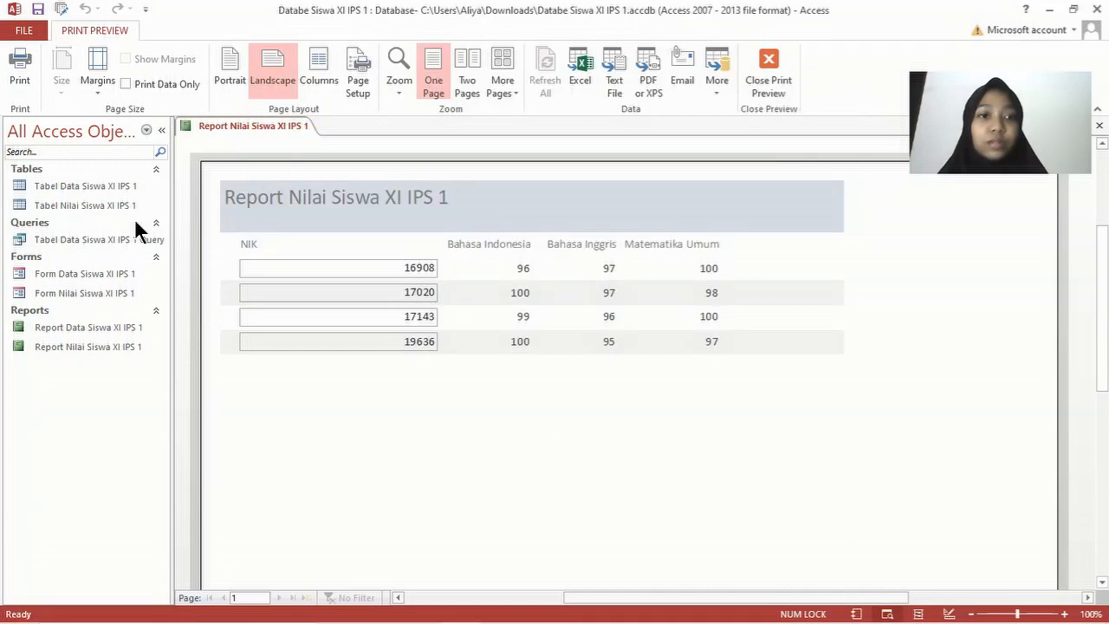
Step: Close the grade report and start a Report Wizard on Tabel Data Siswa XI IPS 1 Query with all five fields
right_click(227, 128)
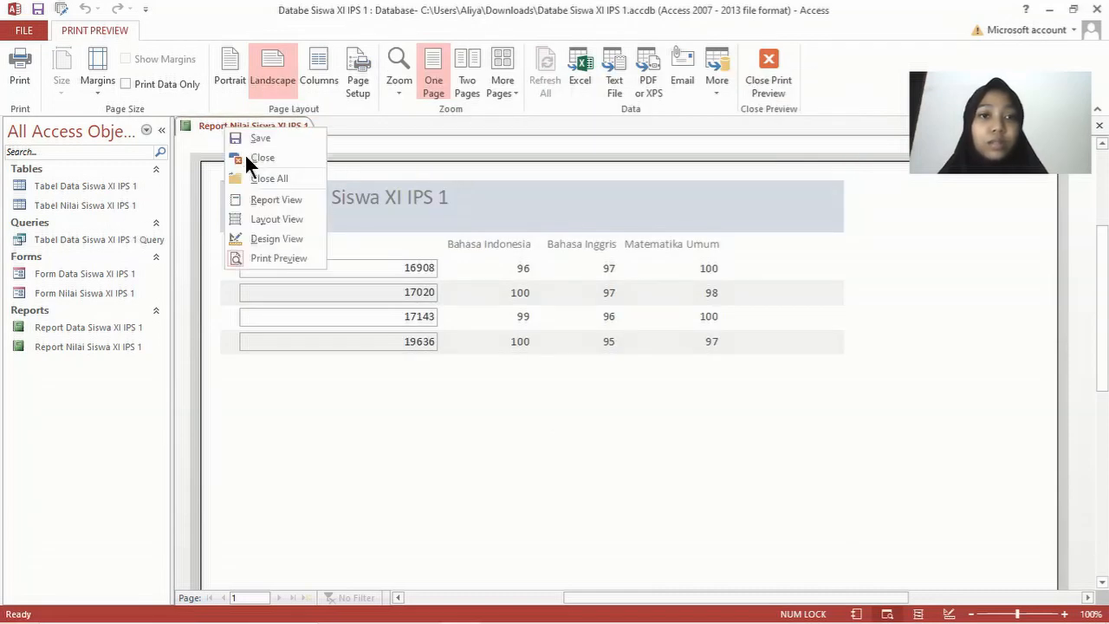
click(244, 154)
click(136, 30)
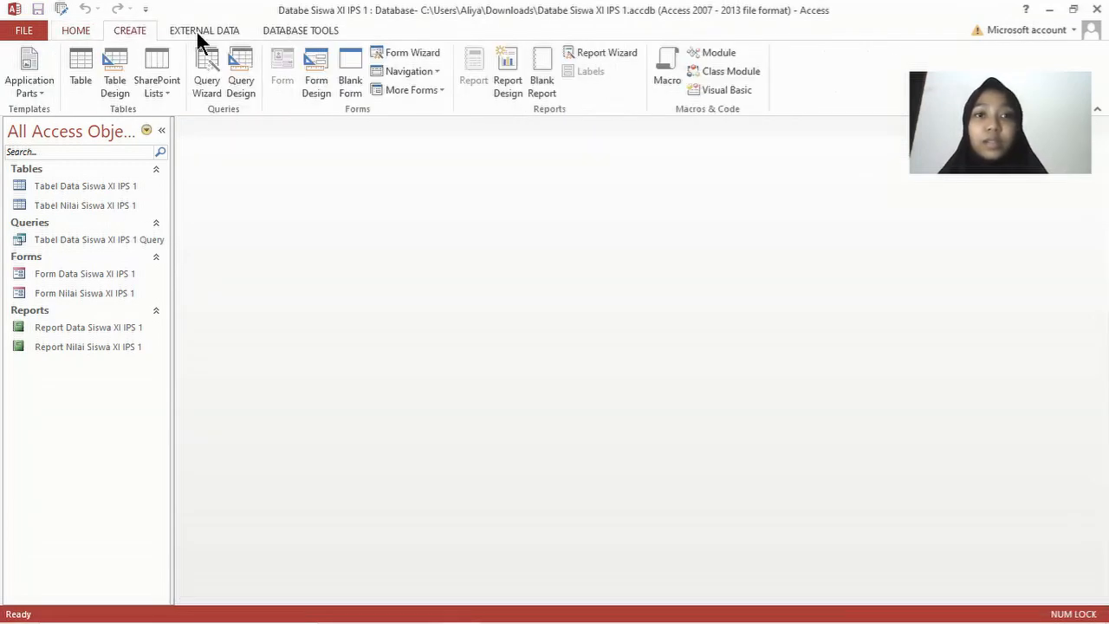
click(596, 53)
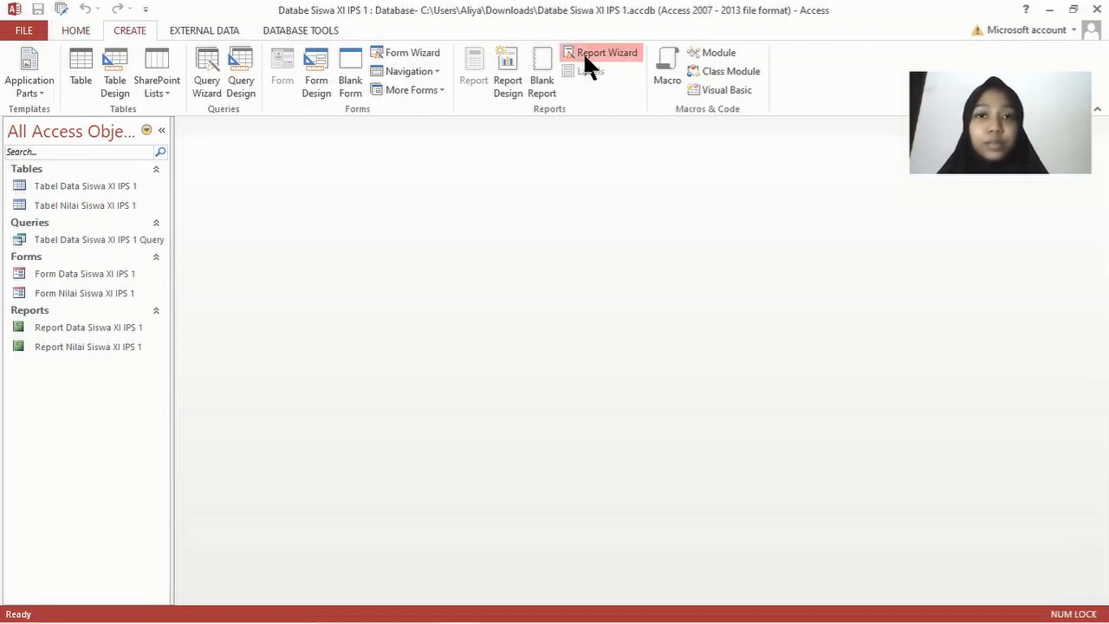
click(572, 227)
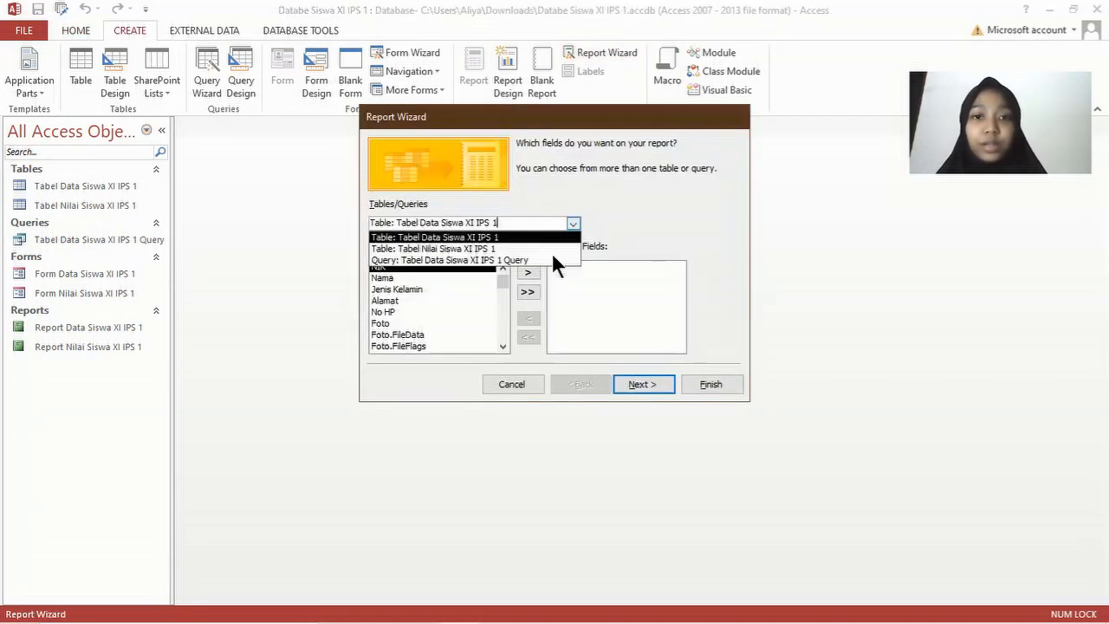
click(552, 258)
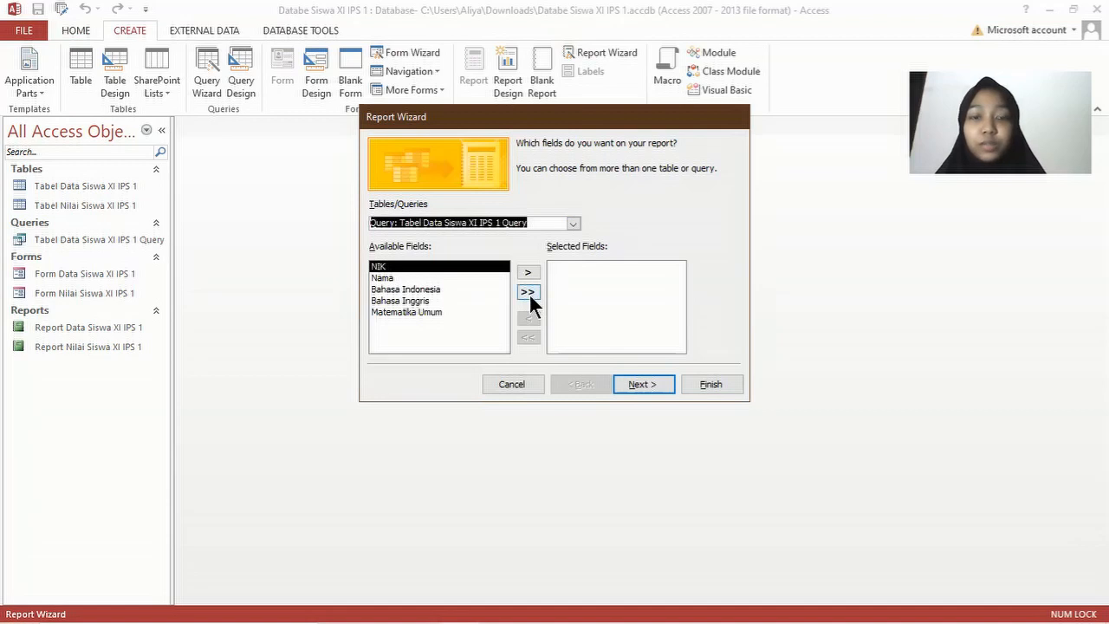
click(528, 293)
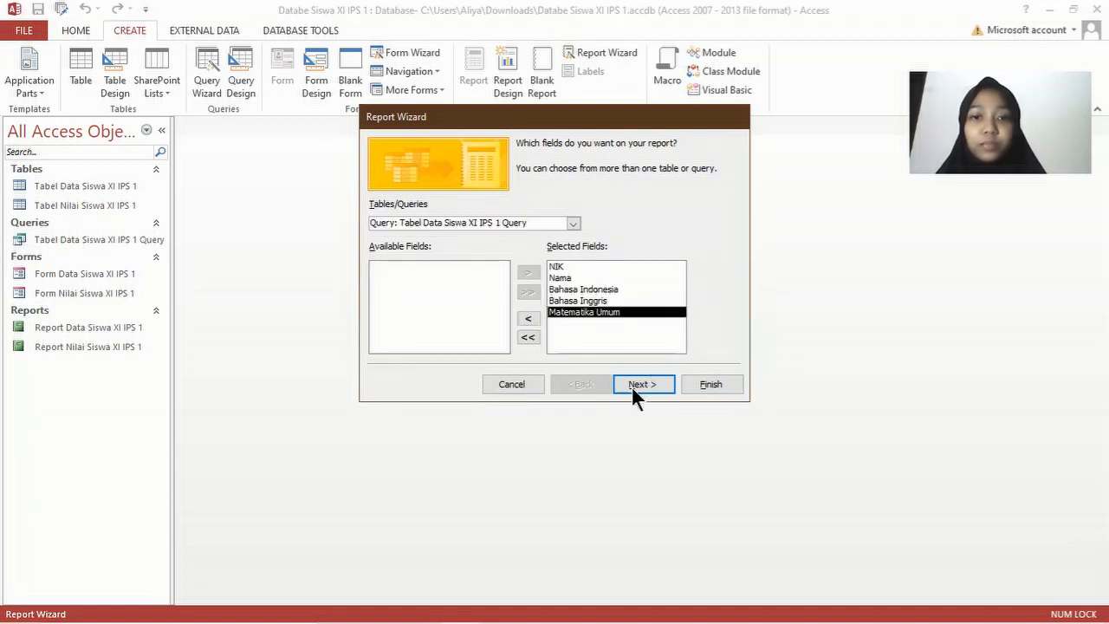
Step: Sort by Nama, choose landscape, title it Report Data Siswa XI IPS 1 Query, and finish
click(642, 384)
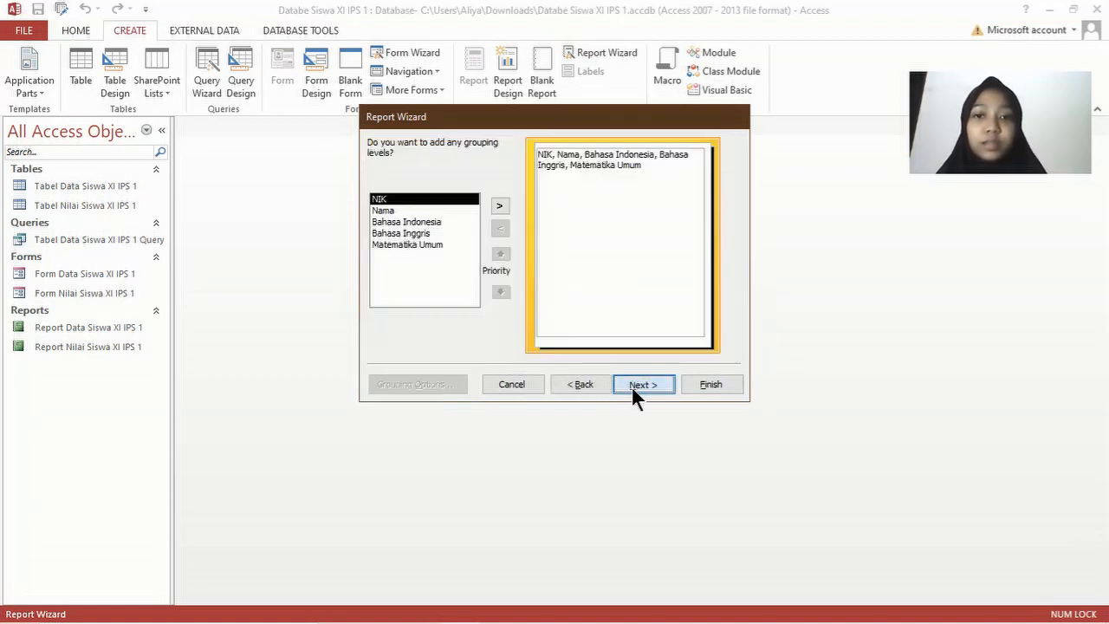
click(641, 384)
click(656, 198)
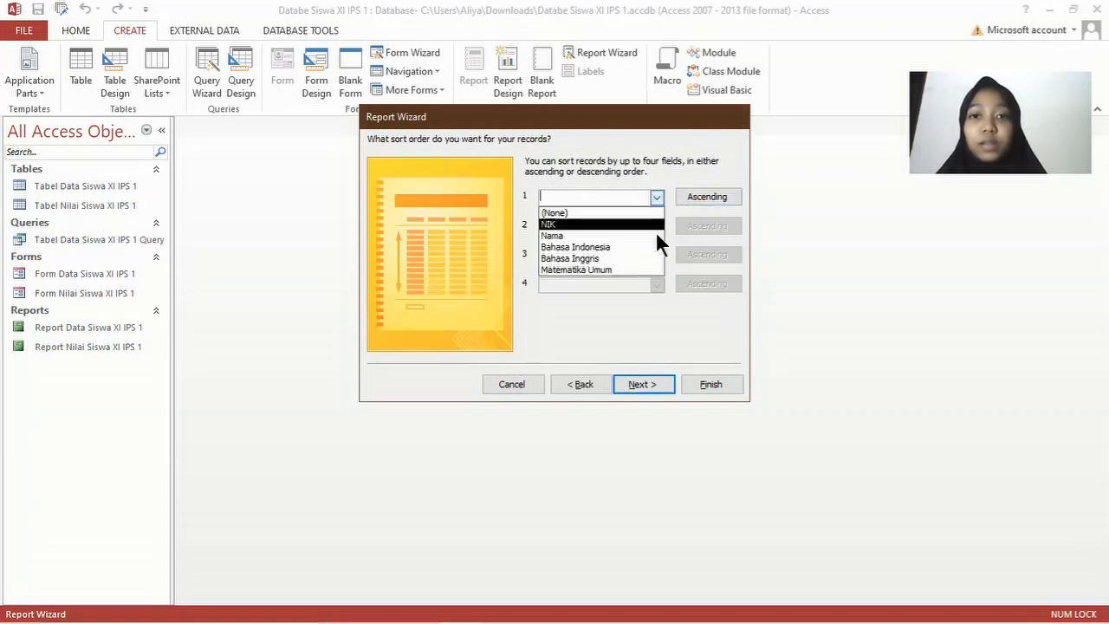
click(641, 383)
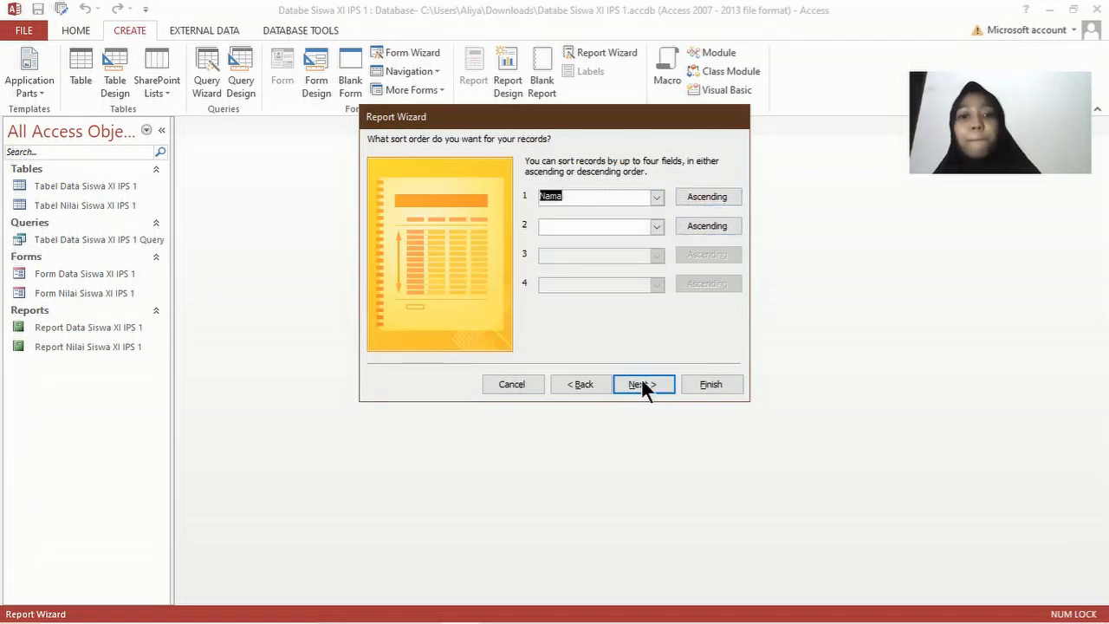
click(641, 384)
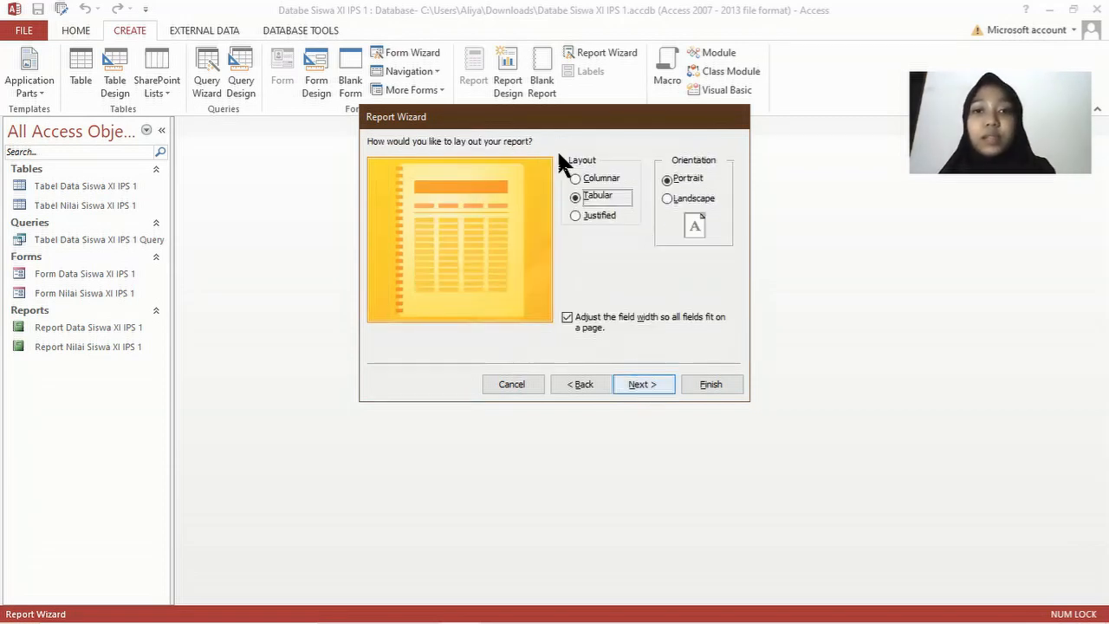
click(667, 199)
click(642, 384)
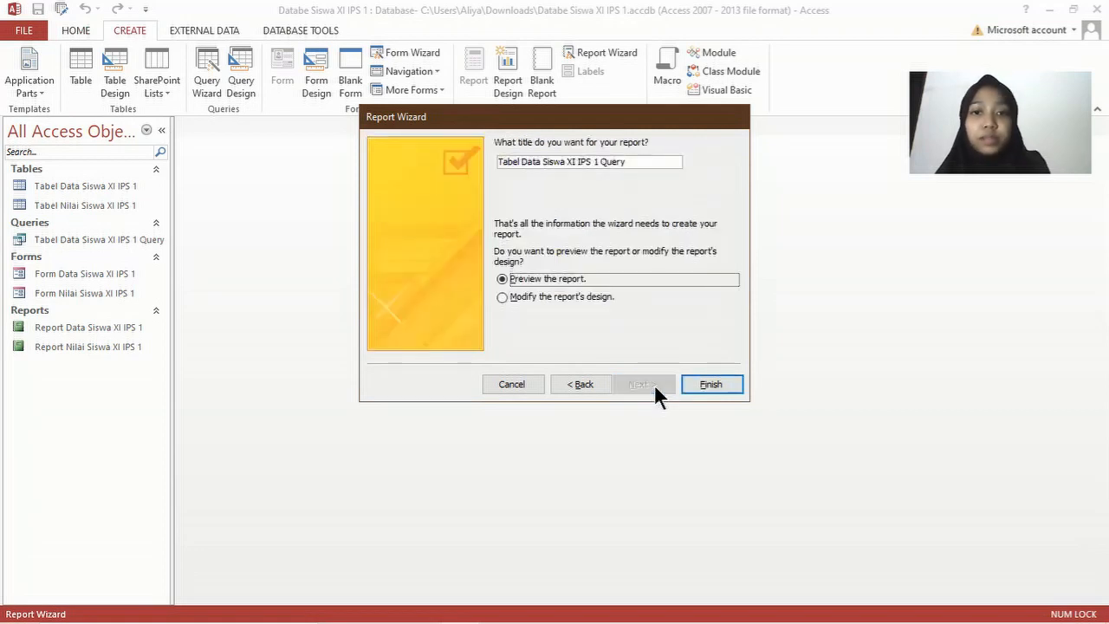
double_click(507, 161)
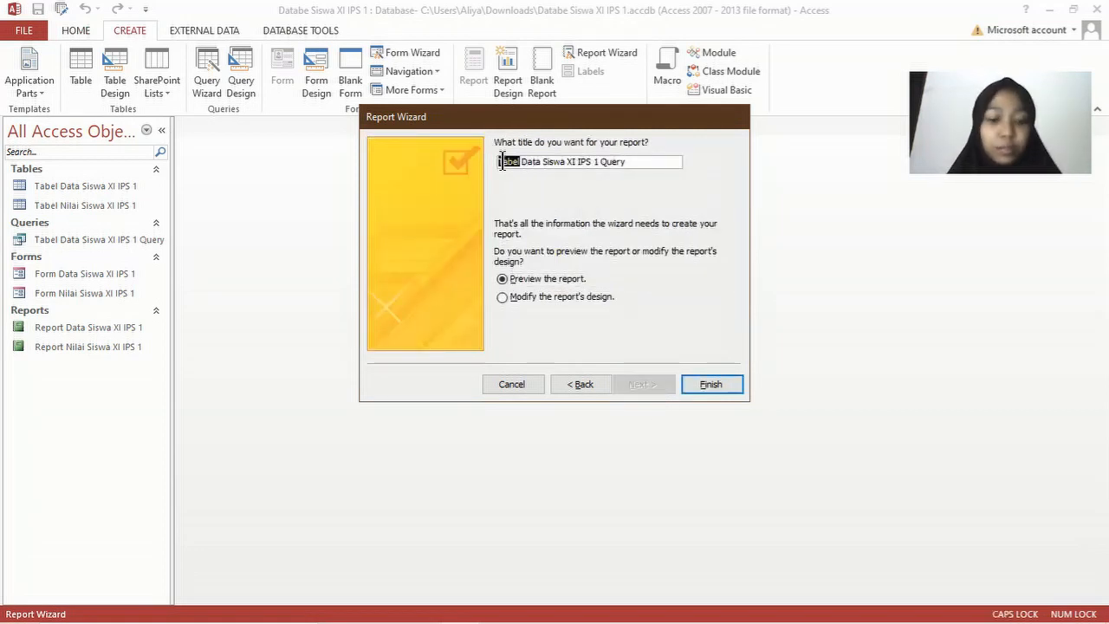
text(Report)
key(Return)
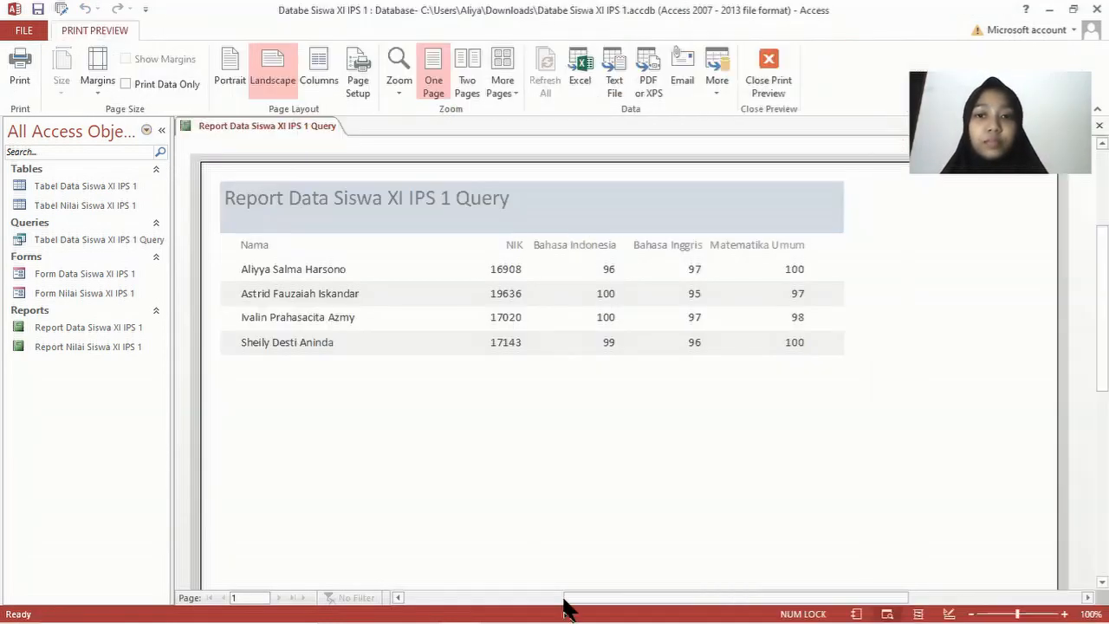
Step: Open the Report Data Siswa XI IPS 1 Query report in Design View from its tab menu
scroll(642, 473, down, 3)
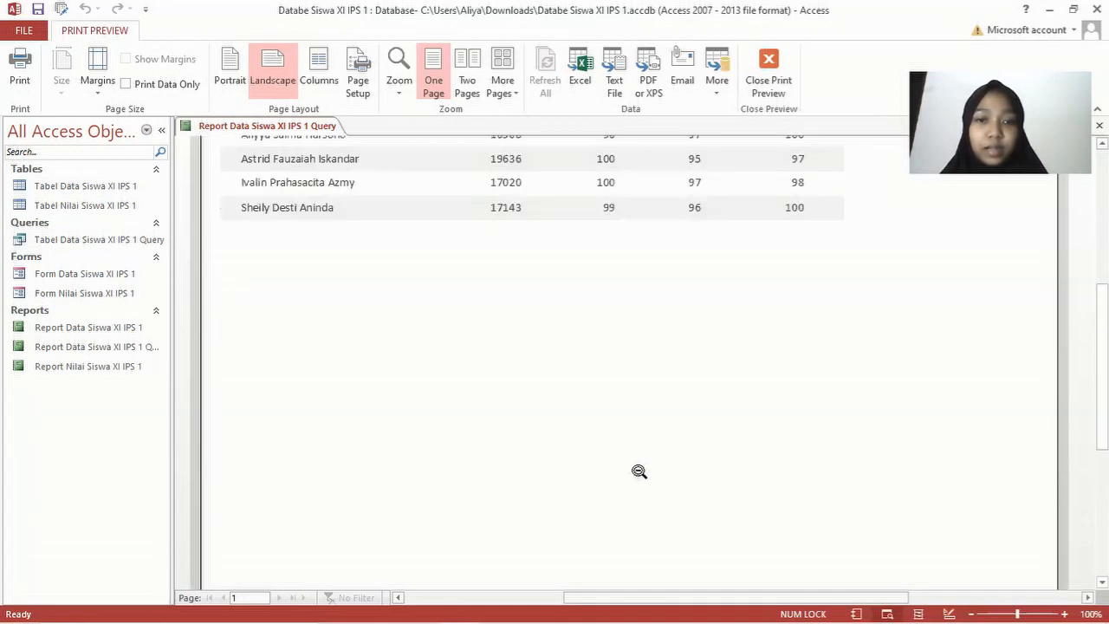
scroll(645, 471, up, 3)
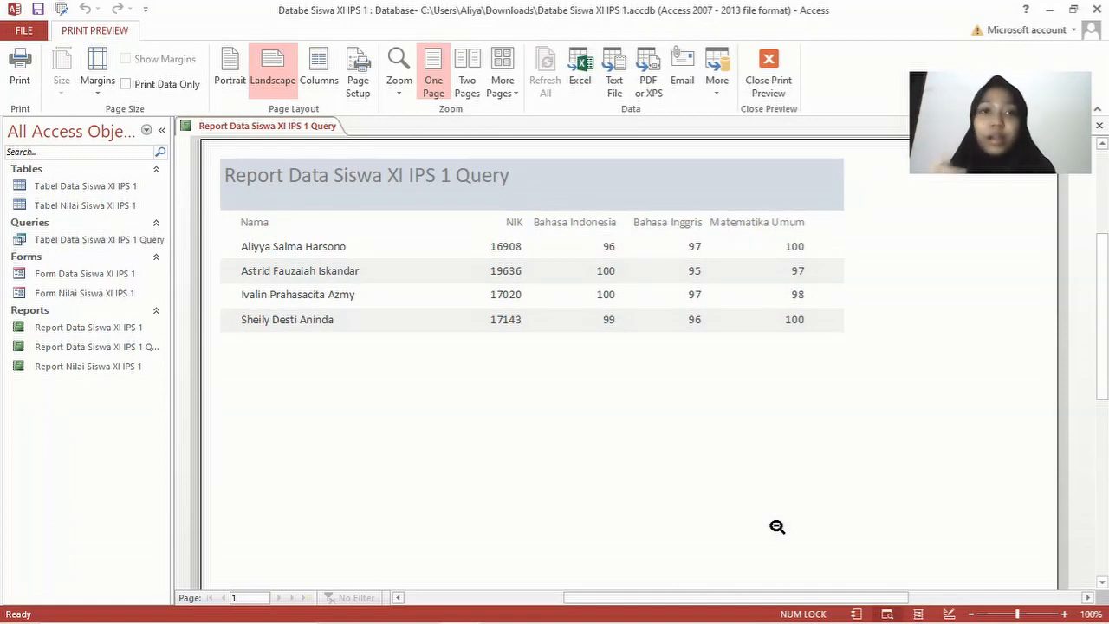
right_click(242, 126)
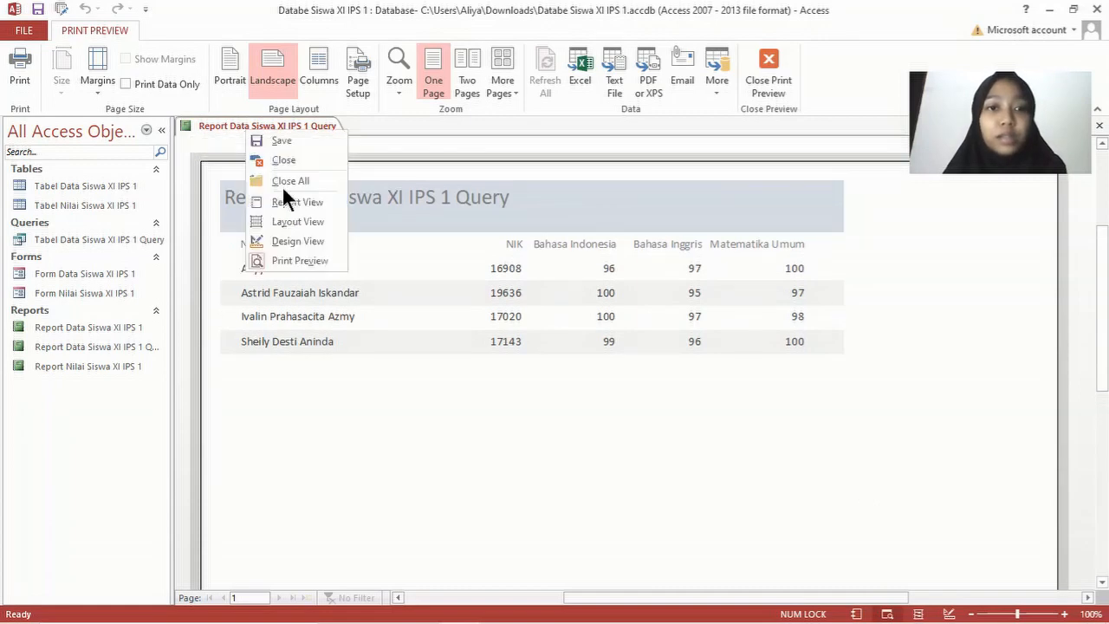
click(297, 240)
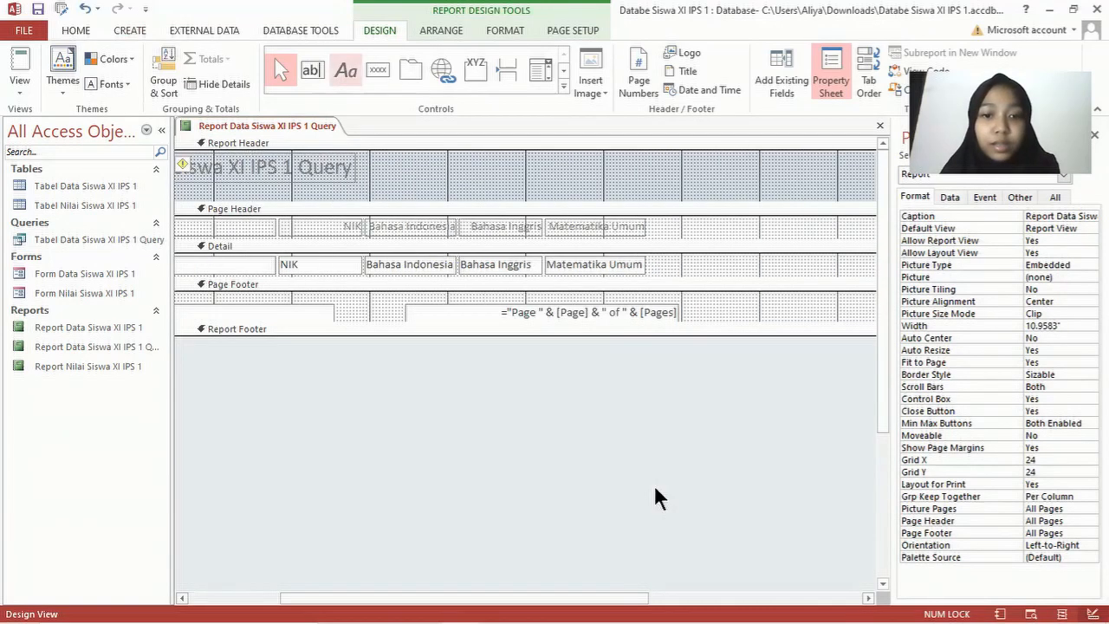
Step: Draw a Jumlah label in the Page Header after Matematika Umum and nudge it into line
scroll(661, 537, right, 2)
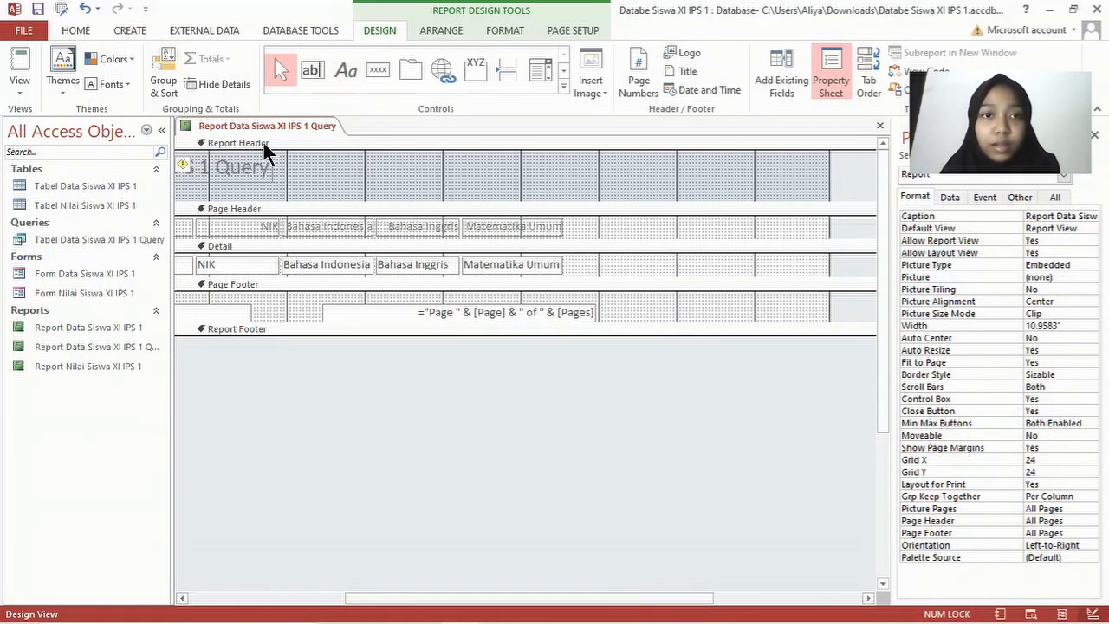
click(567, 221)
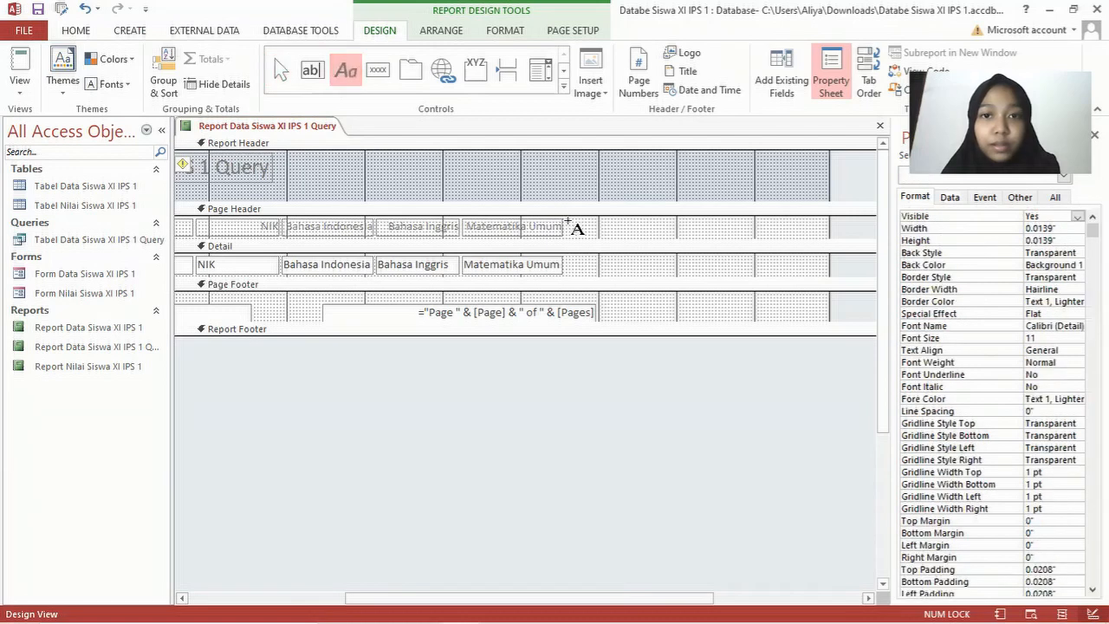
drag(573, 225, 621, 235)
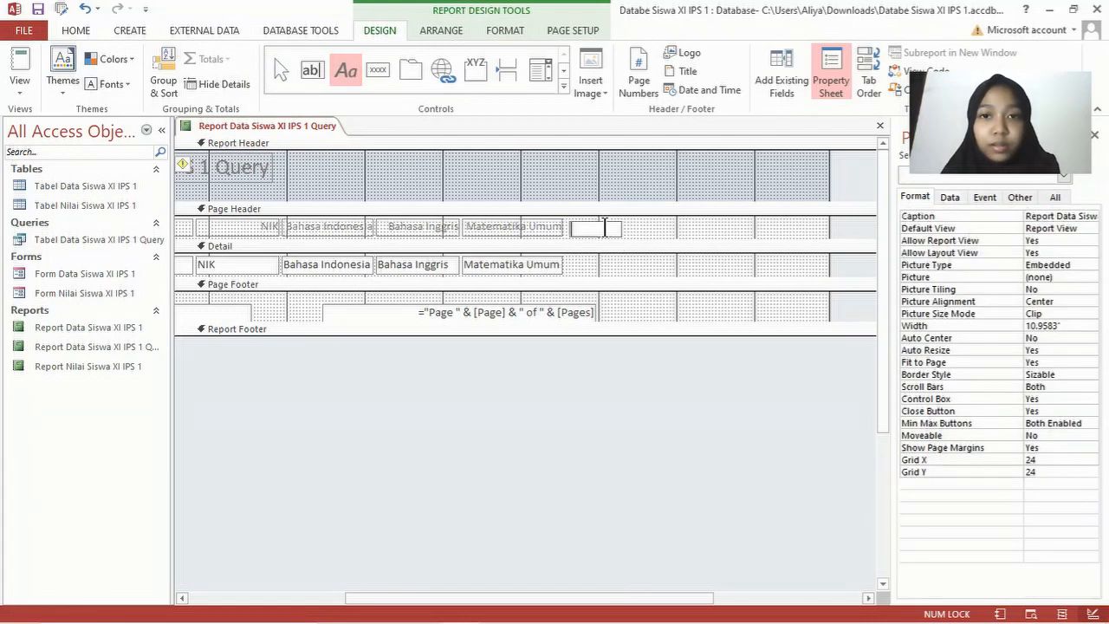
text(Ju)
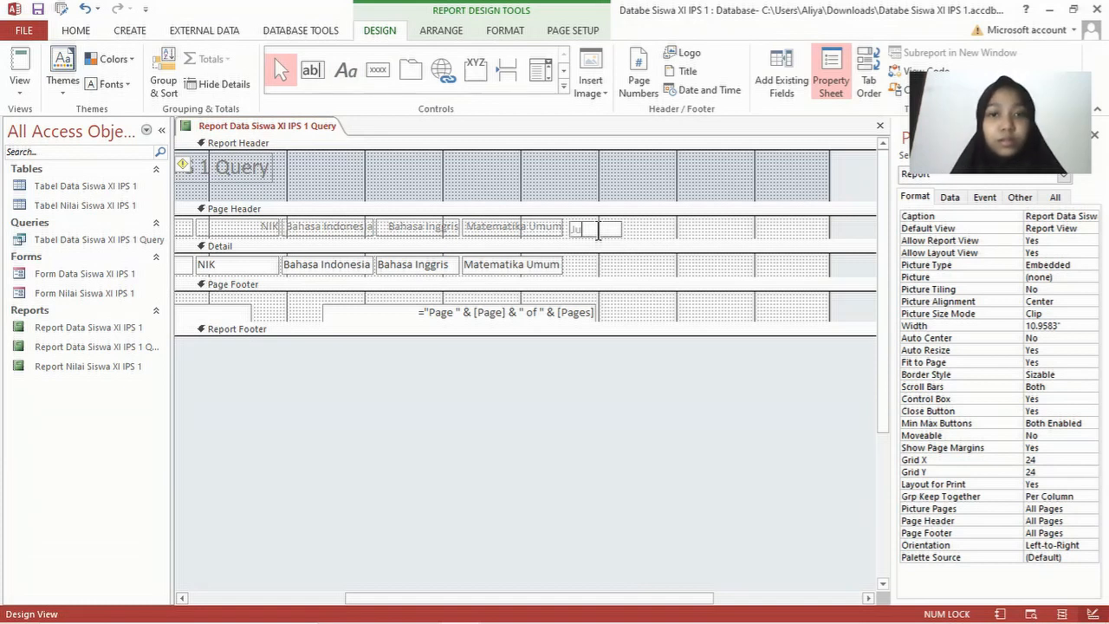
text(mlah)
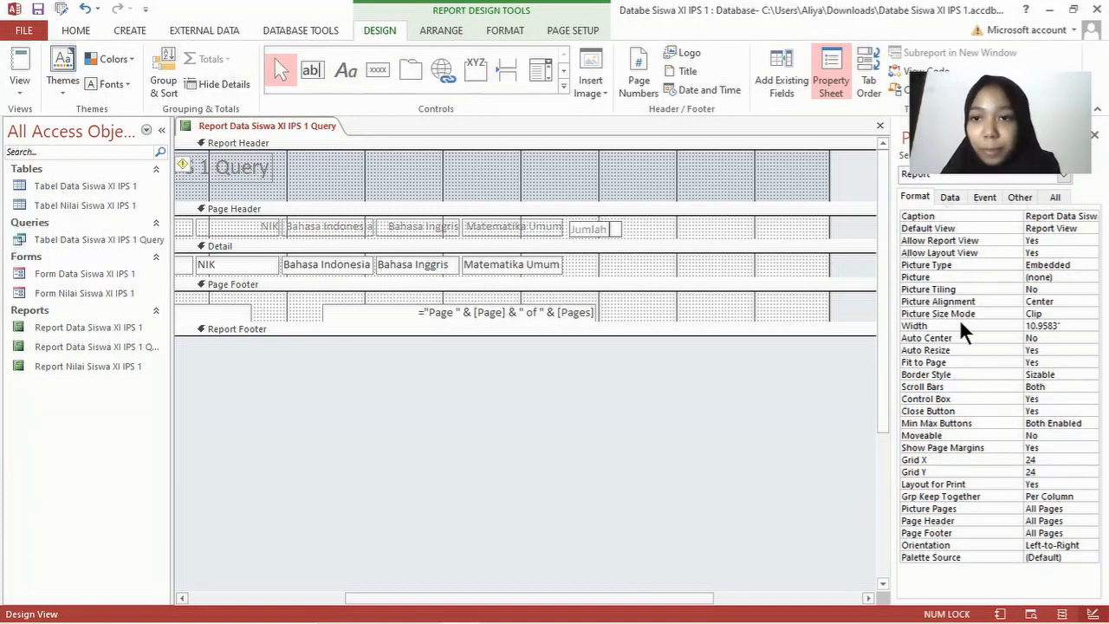
click(659, 224)
click(604, 229)
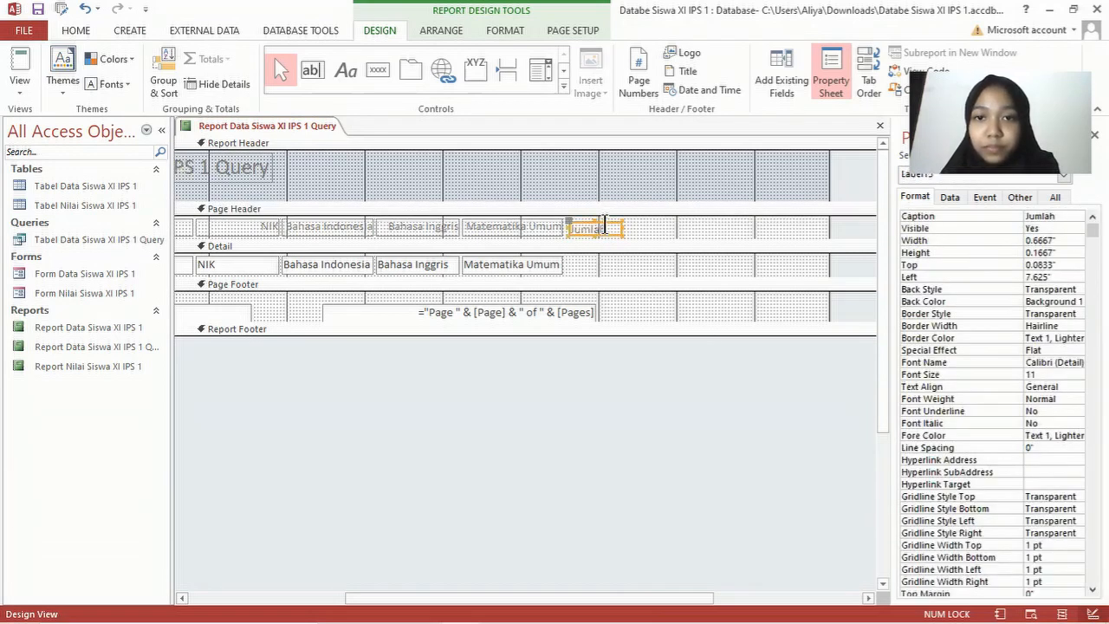
drag(609, 224, 596, 237)
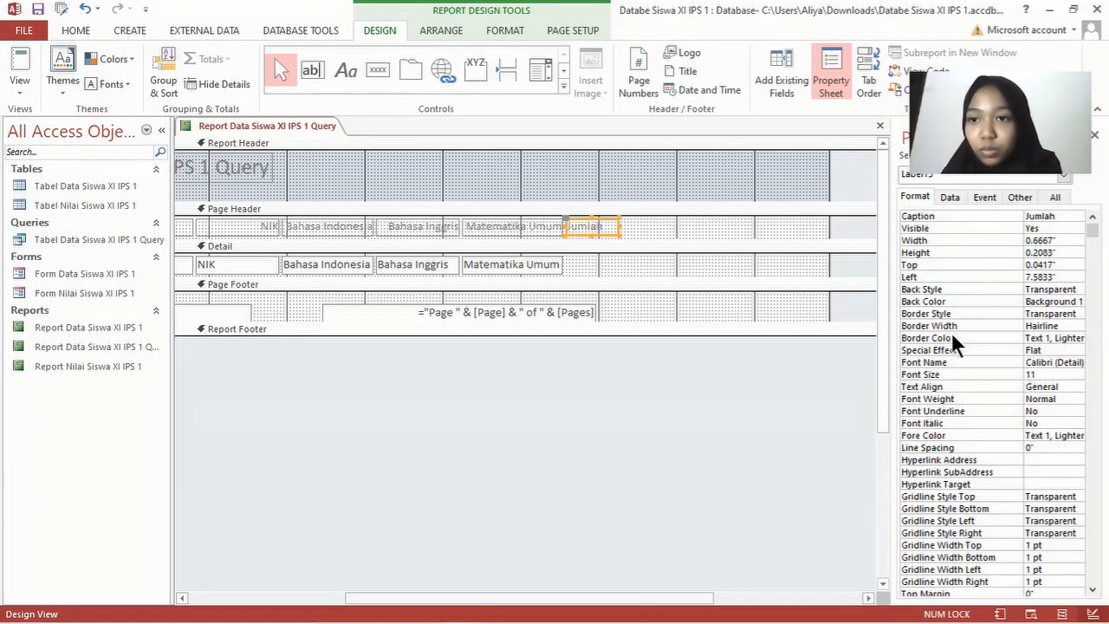
click(615, 265)
click(685, 382)
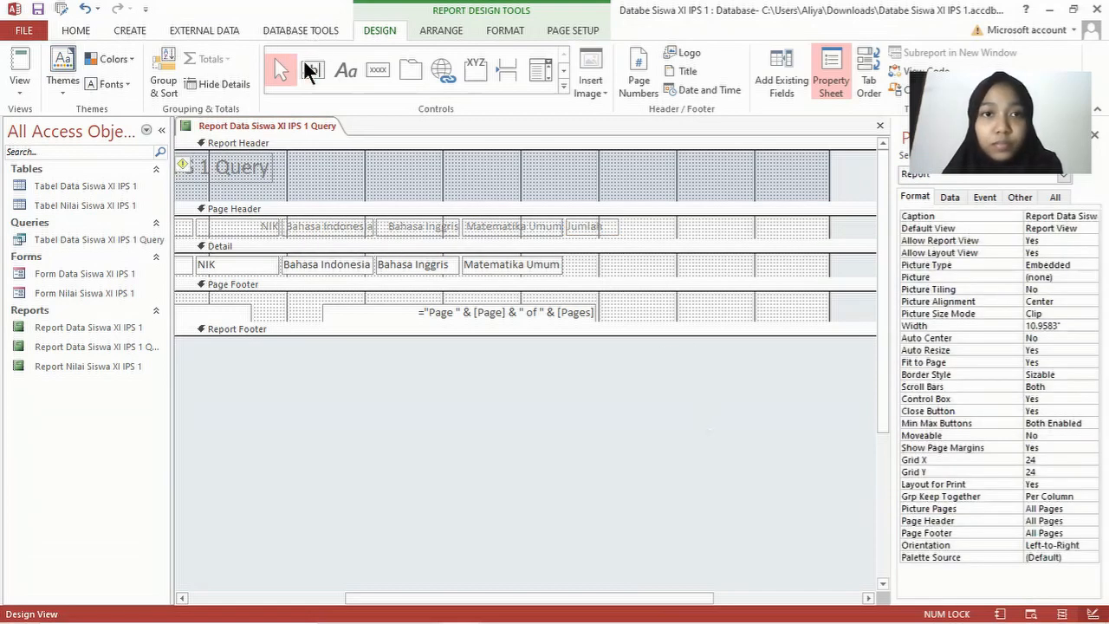
Step: Draw a text box in the Detail row under Jumlah and open its Control Source expression builder
click(311, 70)
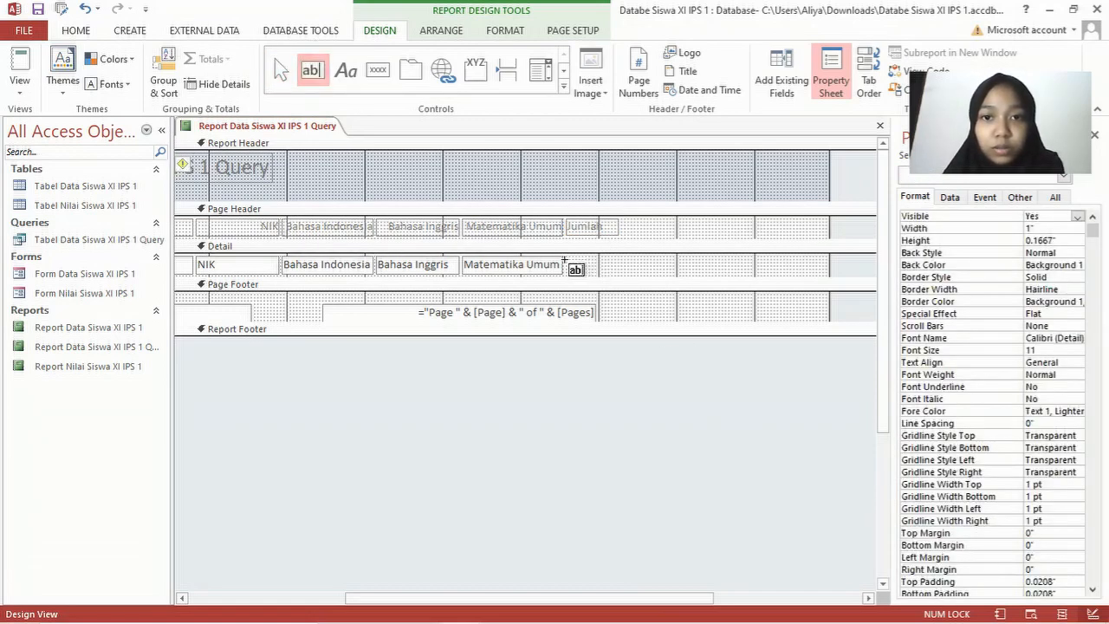
mouse_move(565, 260)
mouse_down()
mouse_move(620, 278)
mouse_move(605, 258)
mouse_move(621, 268)
mouse_up()
click(605, 260)
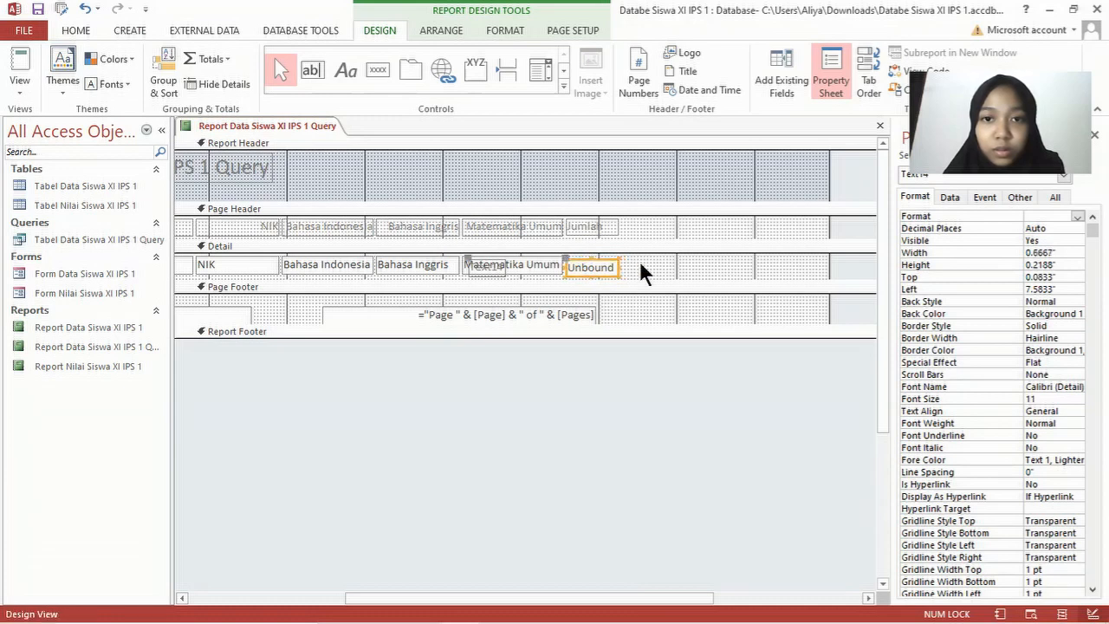
click(953, 198)
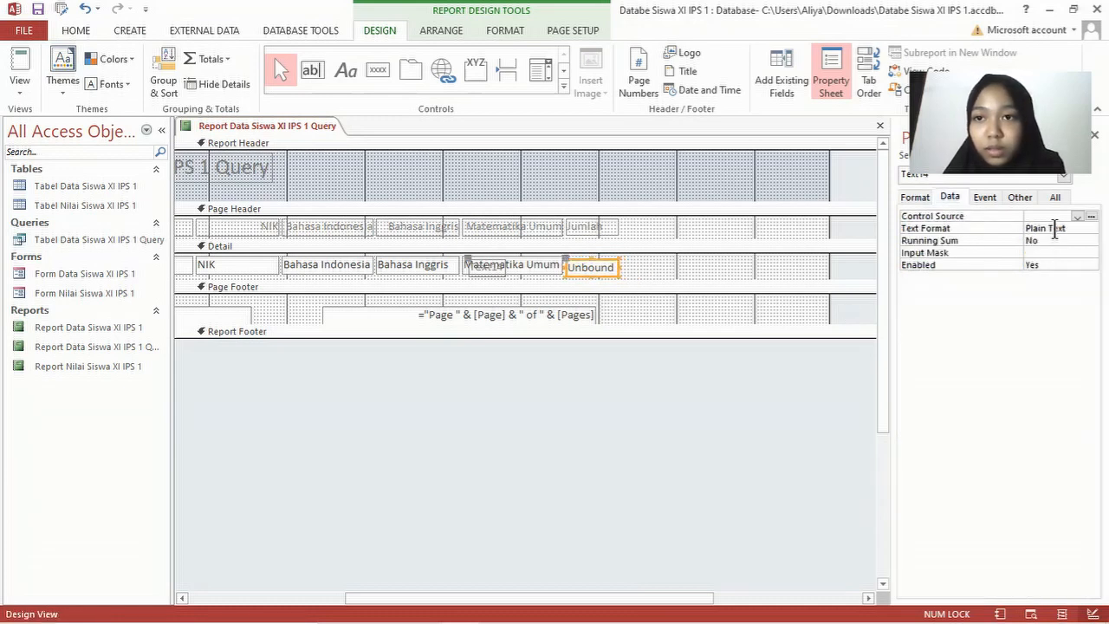
click(1089, 216)
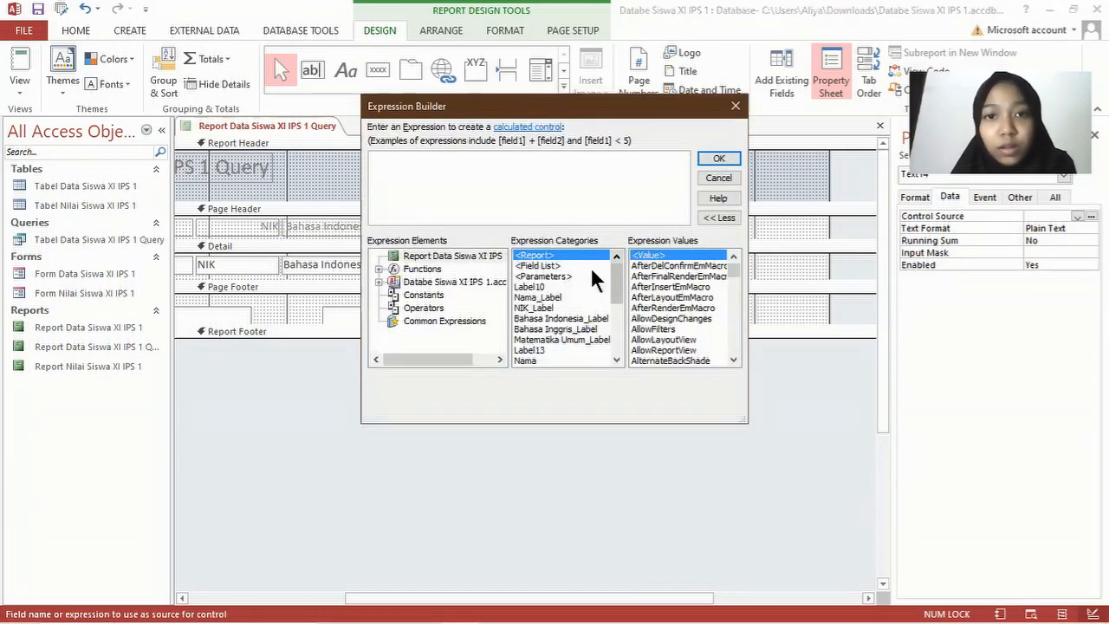
Step: Enter the expression [Bahasa Indonesia]+[Bahasa Inggris]+[Matematika Umum] and confirm it
scroll(569, 318, down, 3)
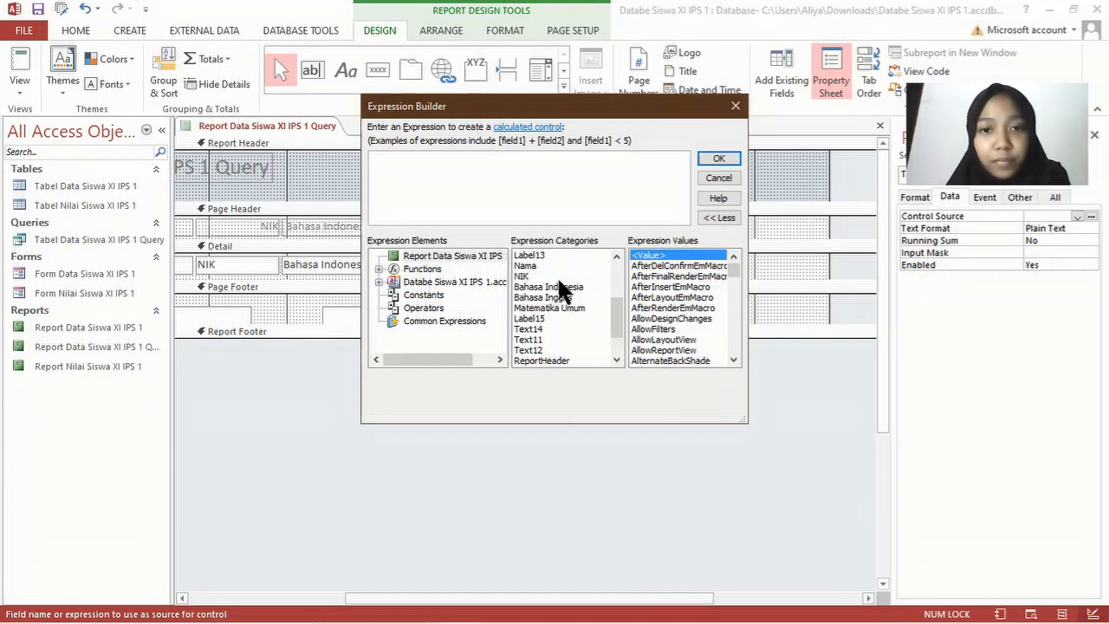
scroll(555, 280, up, 2)
scroll(560, 262, down, 1)
scroll(541, 278, up, 1)
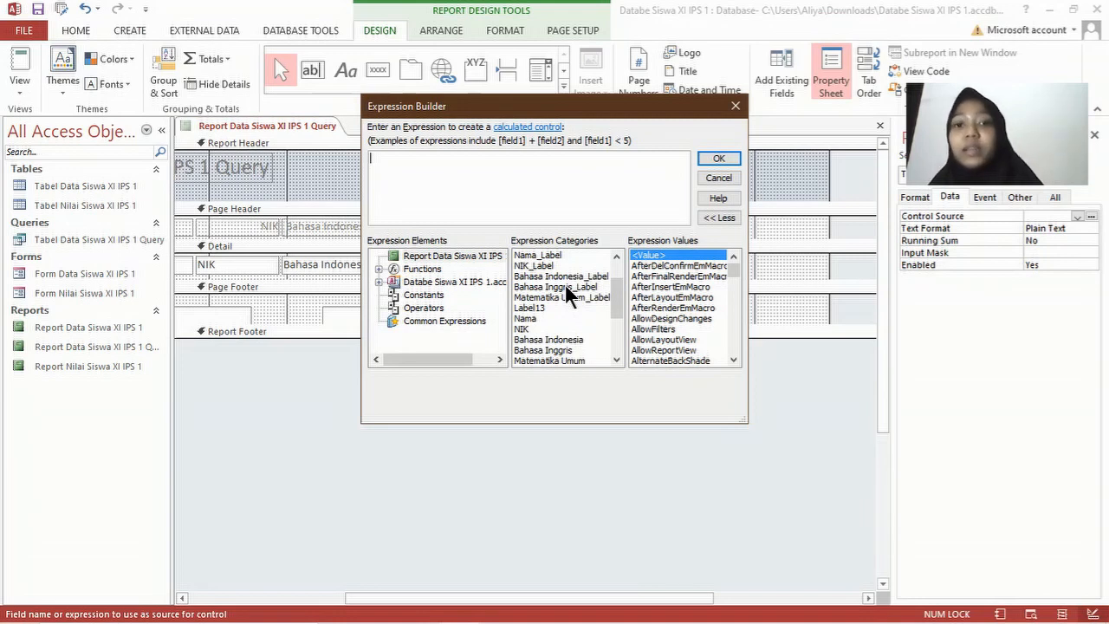
scroll(566, 290, down, 1)
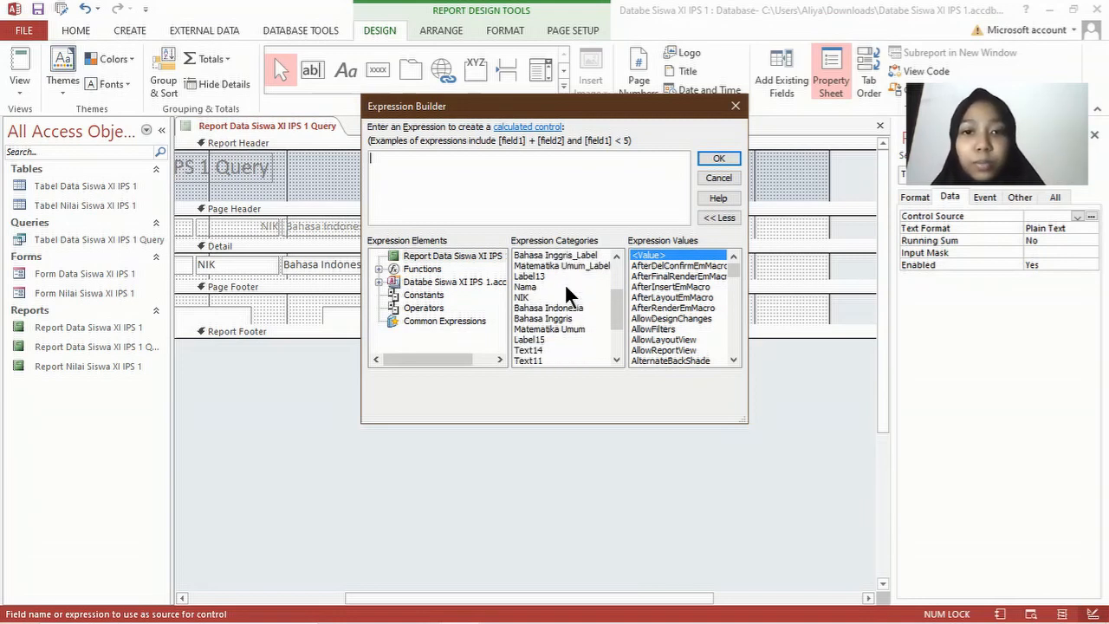
click(566, 310)
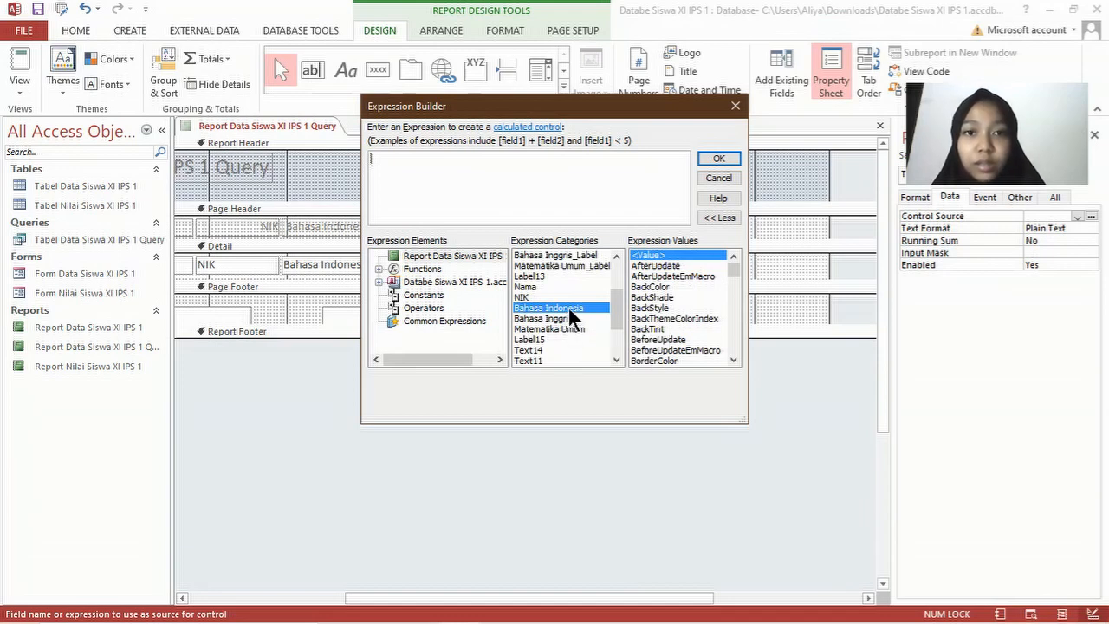
double_click(567, 308)
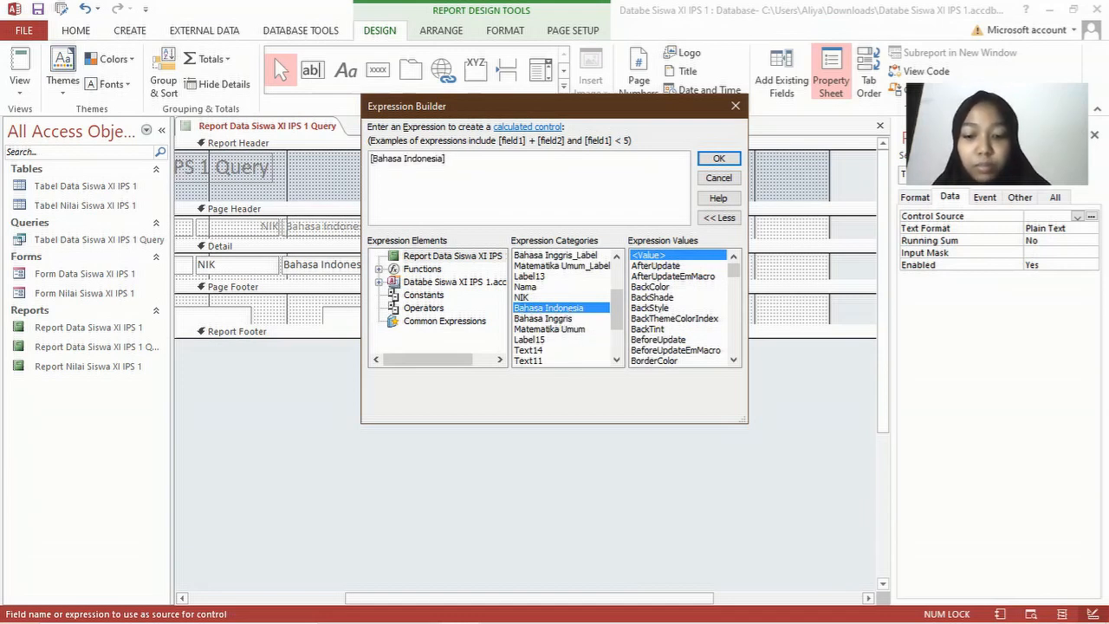
text(+)
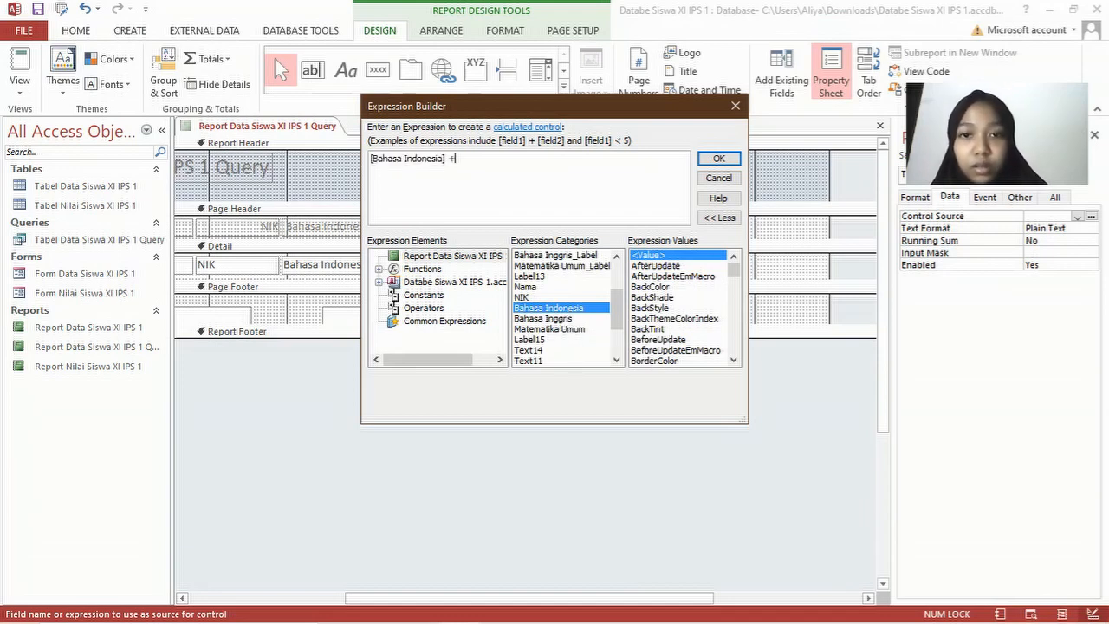
double_click(584, 319)
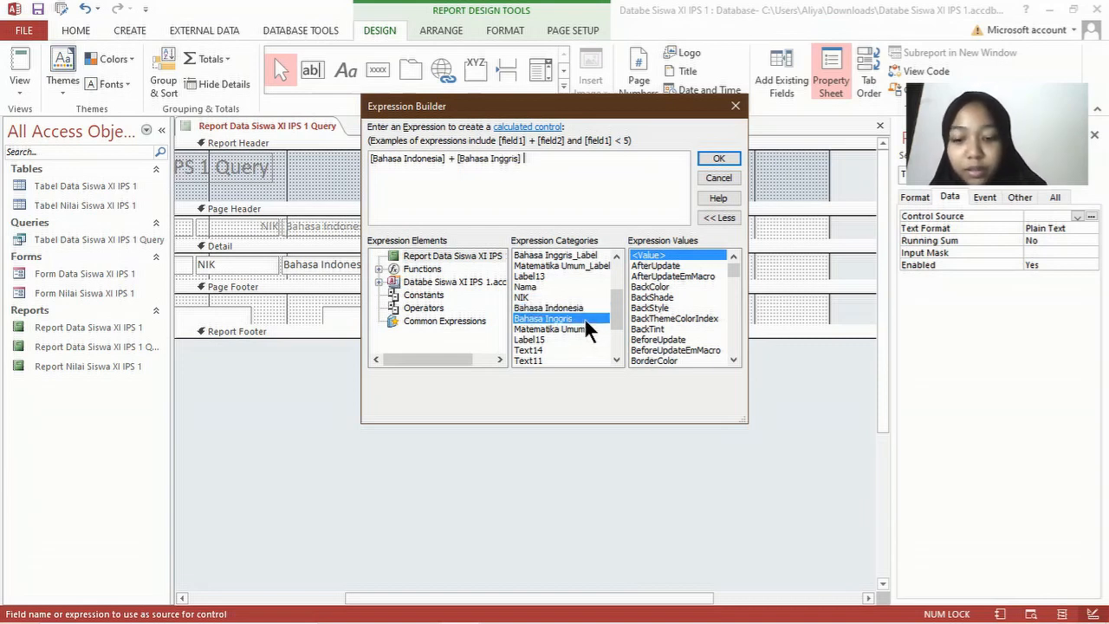
text(+)
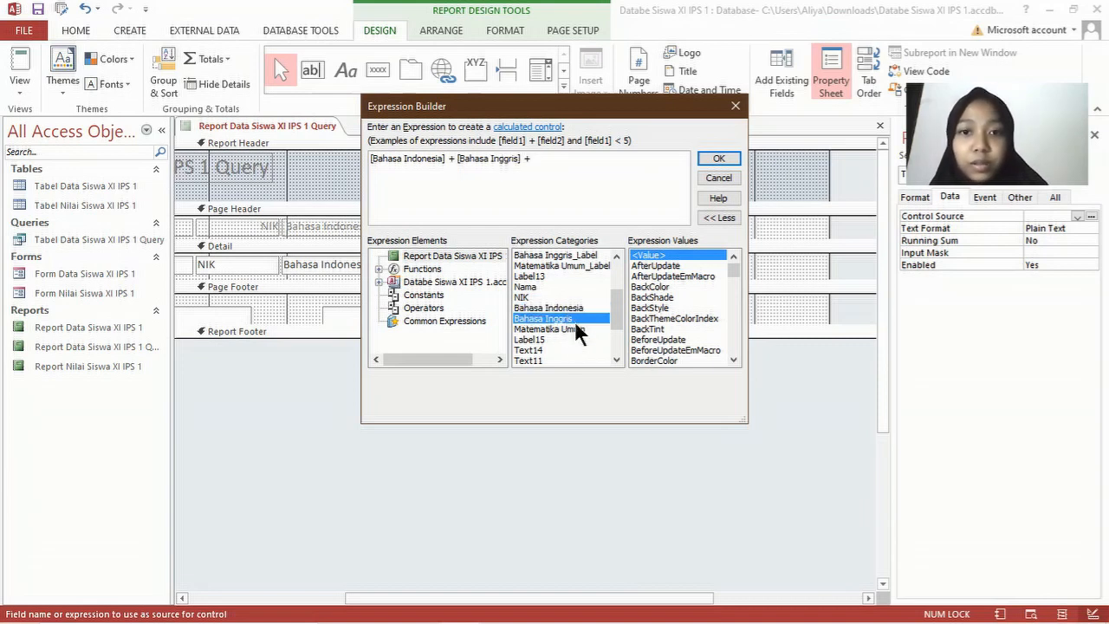
double_click(578, 330)
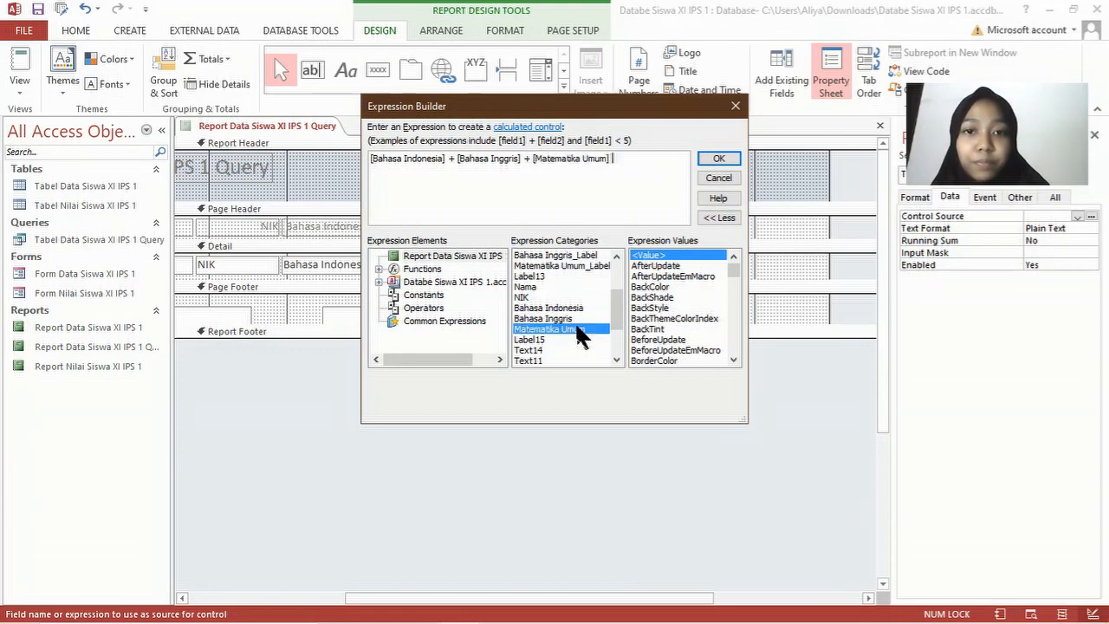
click(719, 159)
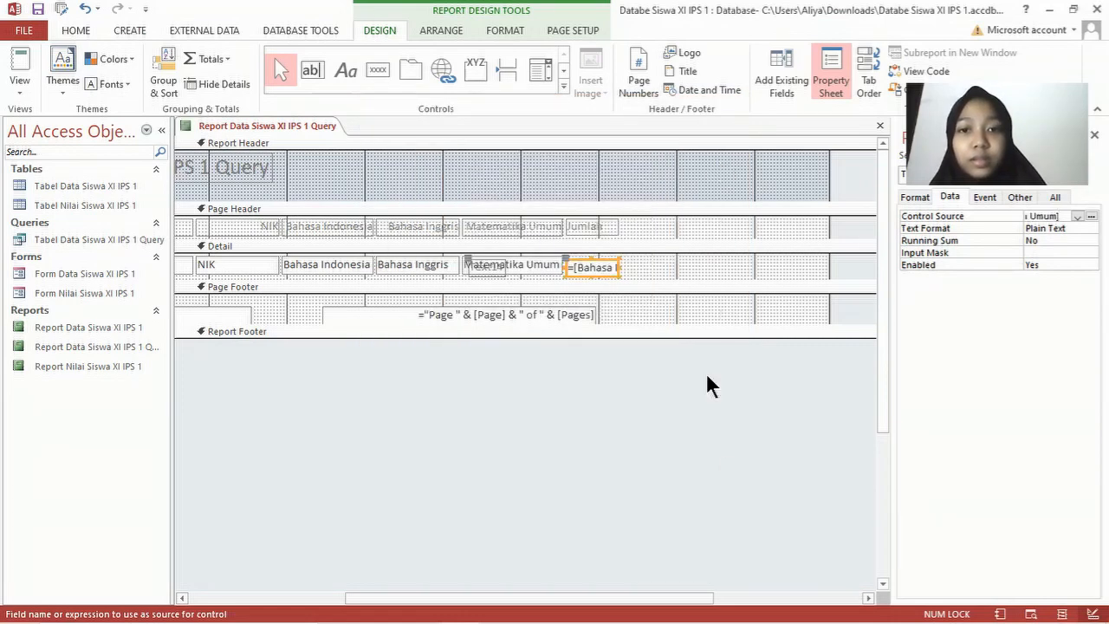
Step: Set the total box's Border Style to Transparent
click(917, 197)
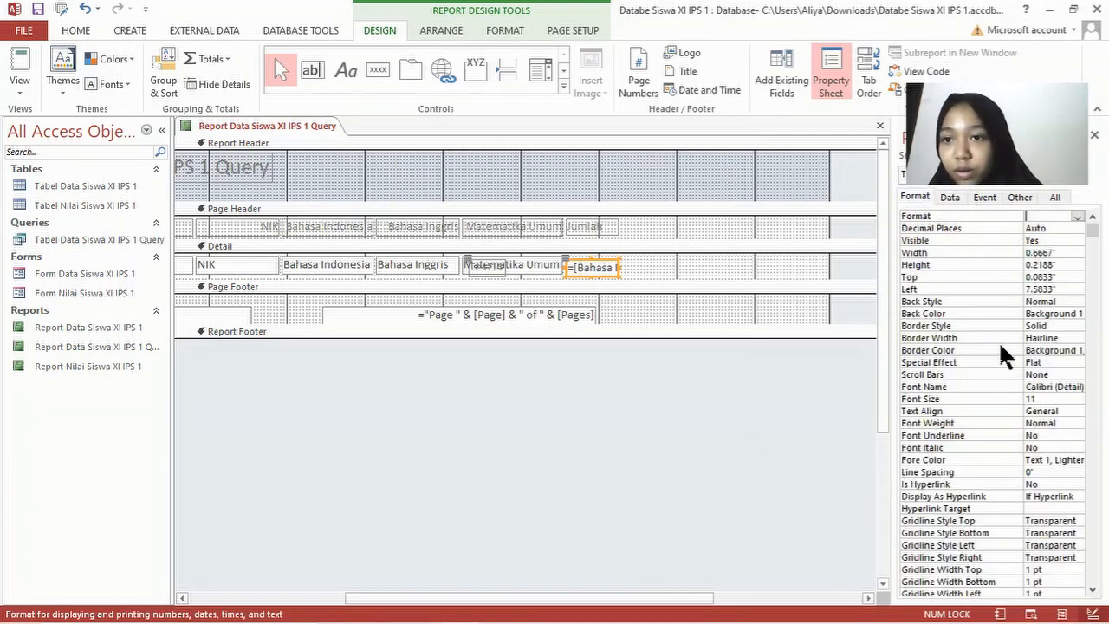
click(995, 315)
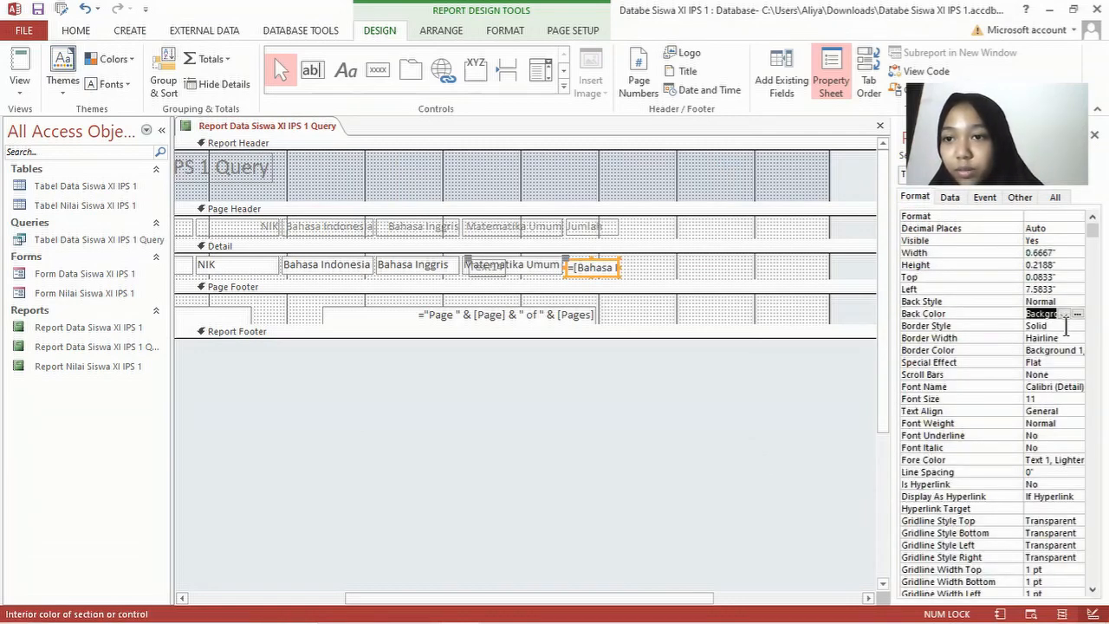
click(1066, 326)
click(1079, 325)
click(1045, 338)
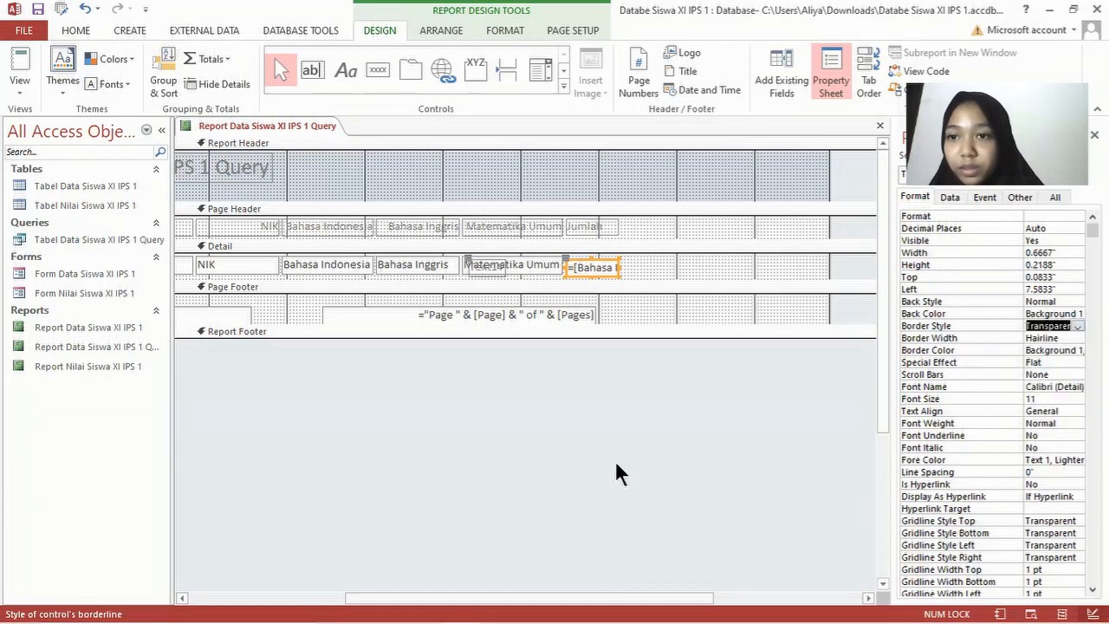
click(617, 462)
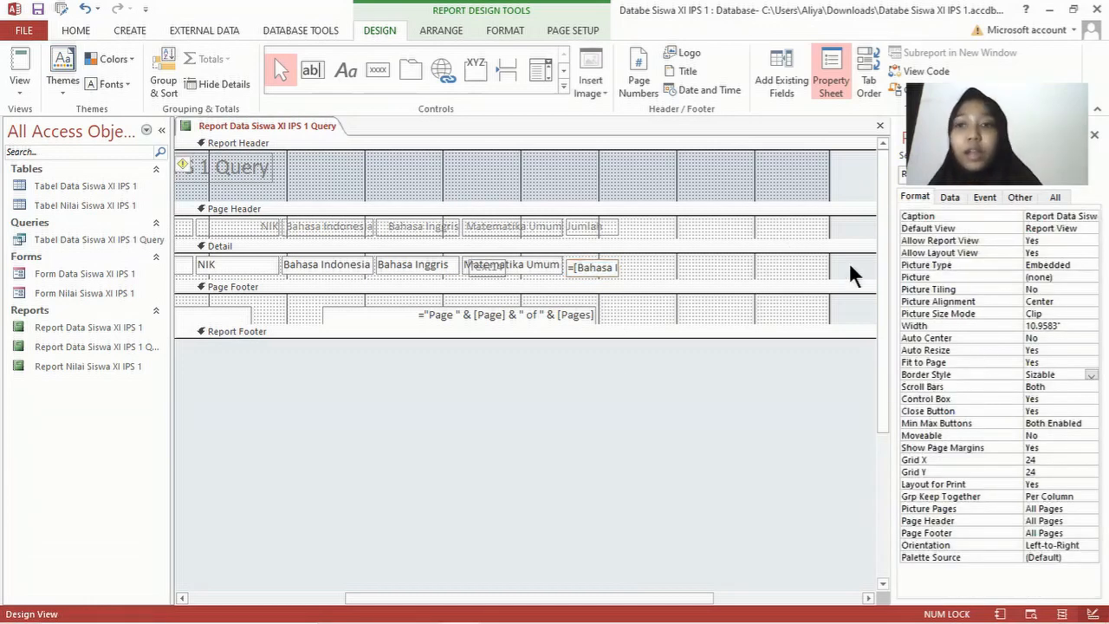
Step: Add a Rerata heading label beside Jumlah and delete the small box under Matematika Umum
click(350, 72)
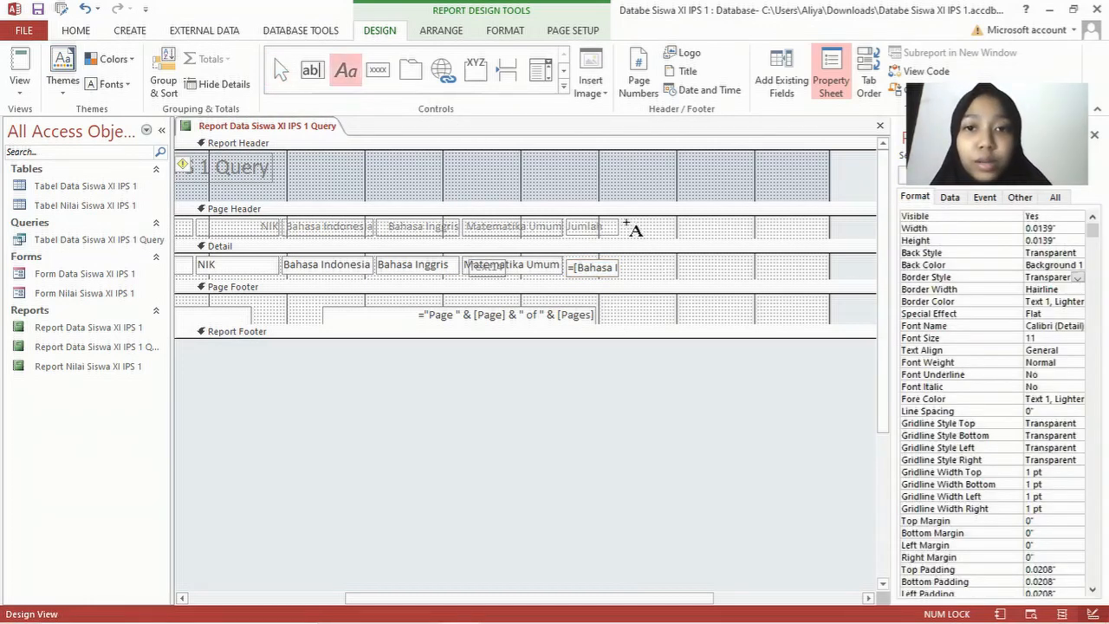
drag(621, 222, 679, 242)
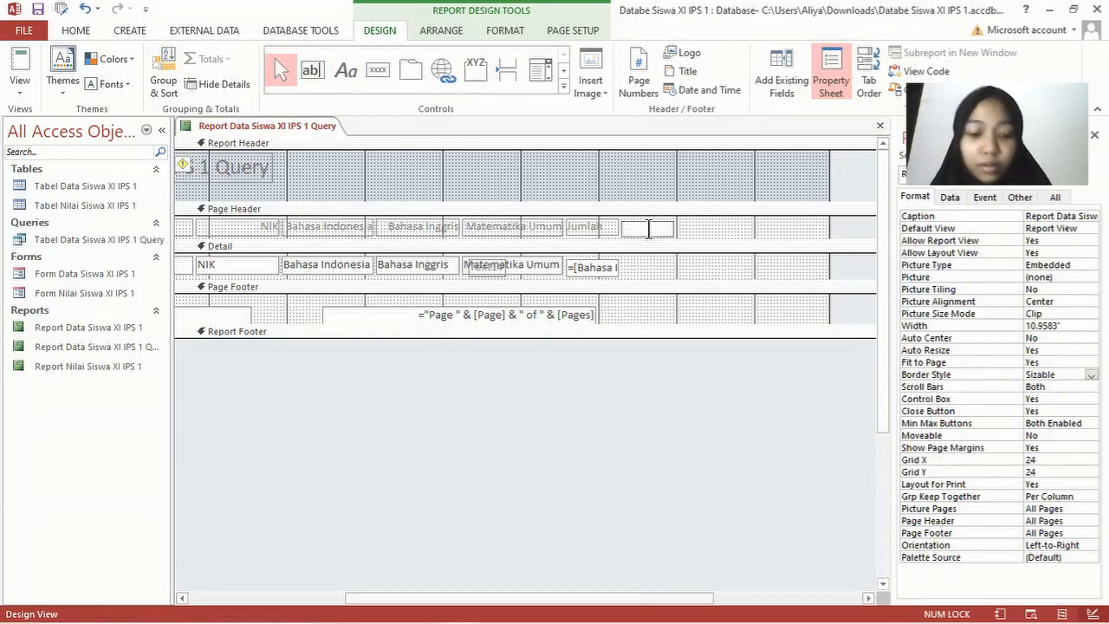
text(Rerata)
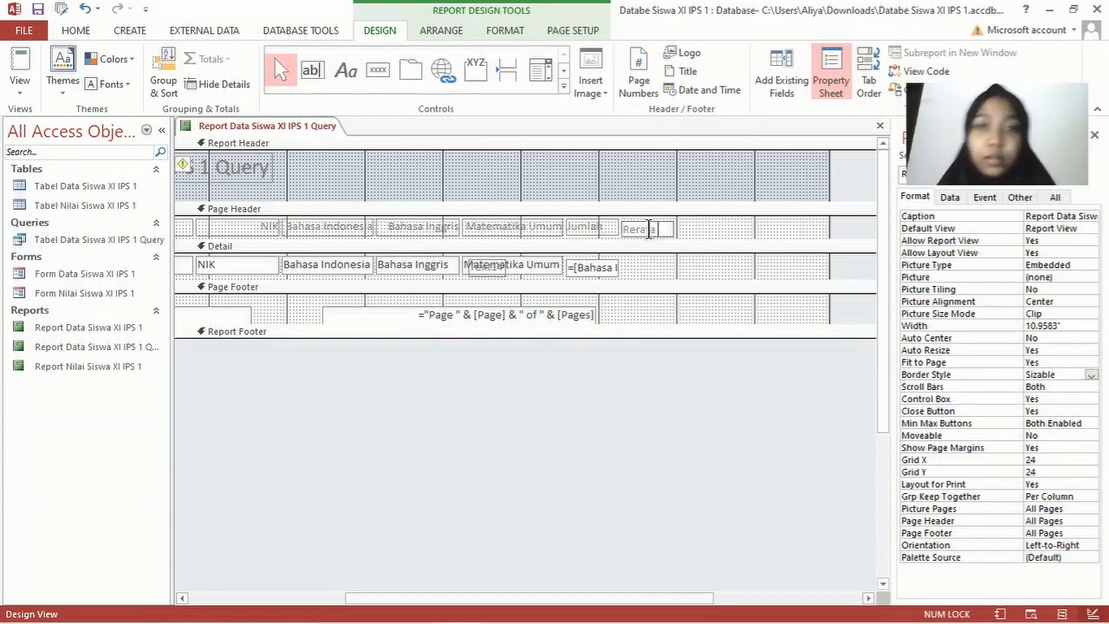
click(711, 217)
click(648, 224)
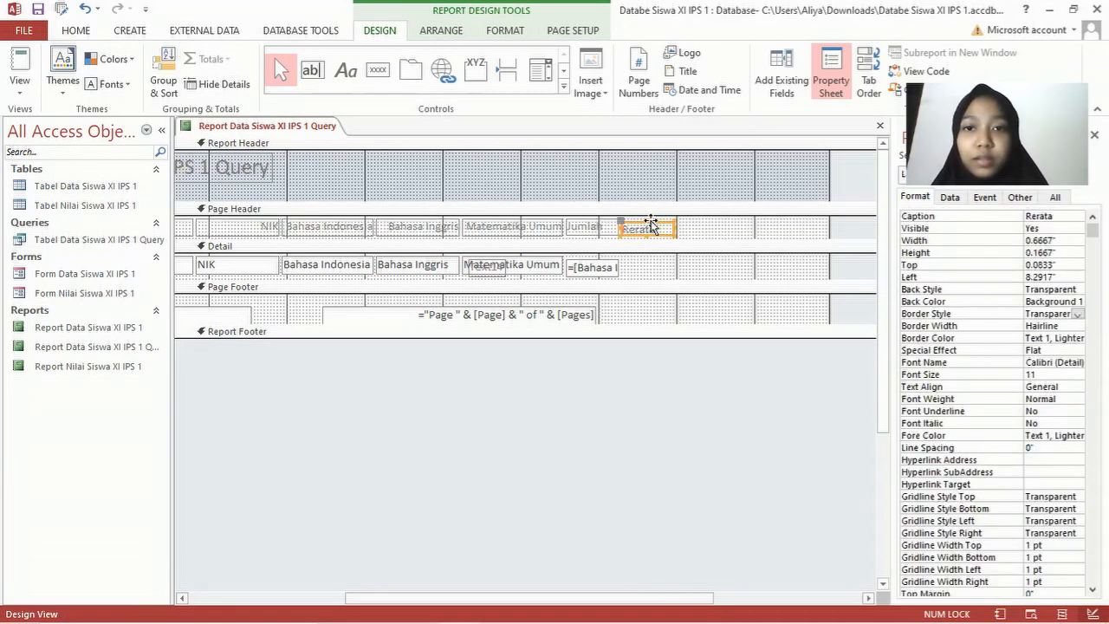
click(648, 222)
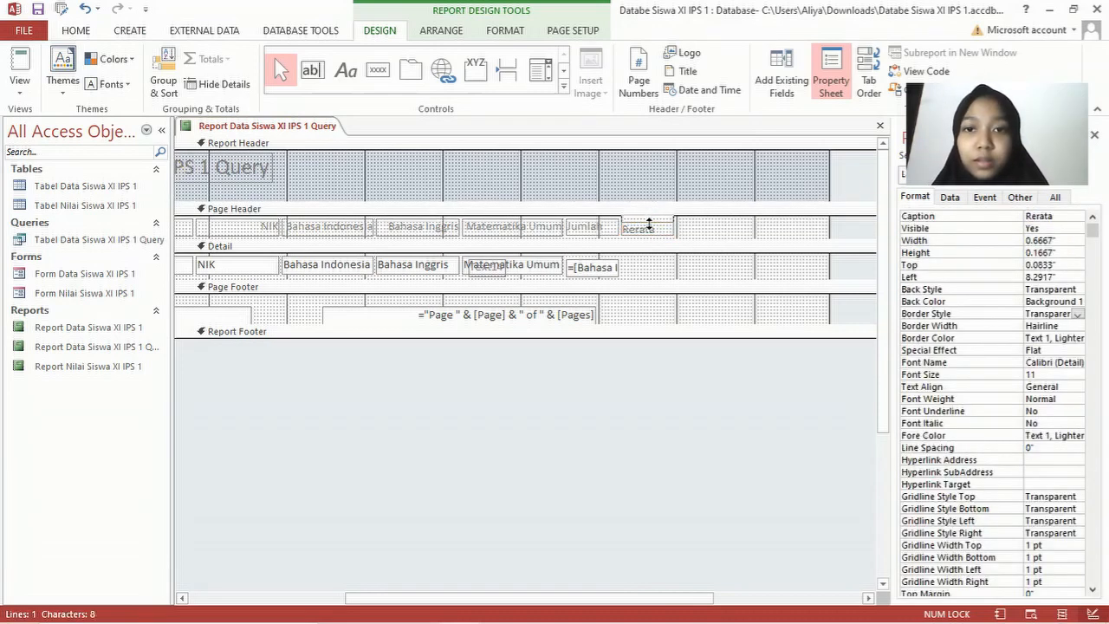
click(712, 228)
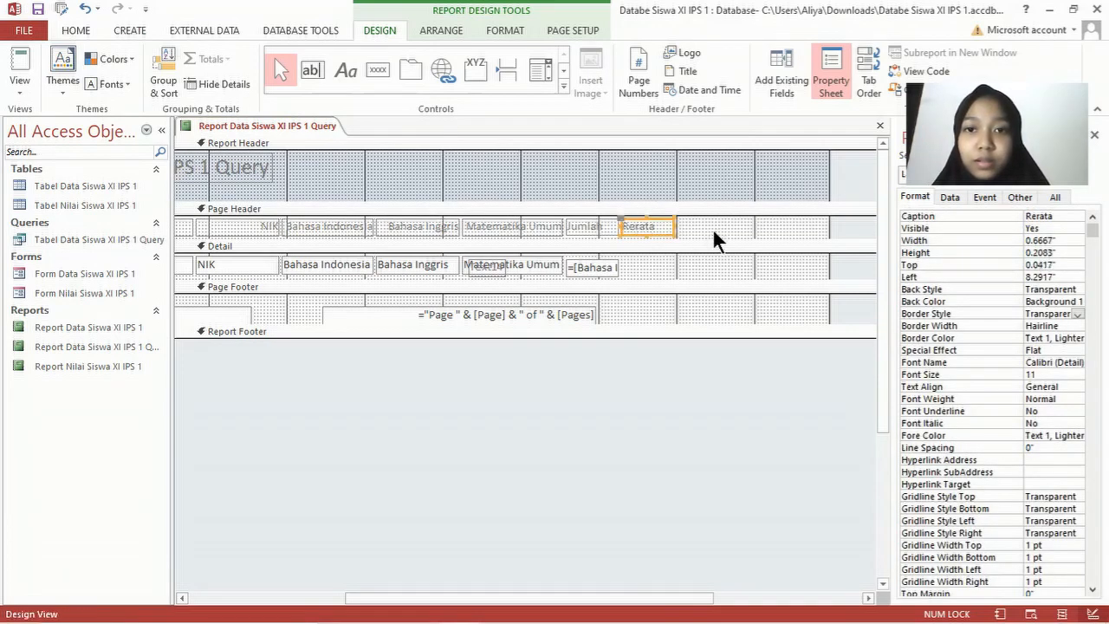
click(712, 228)
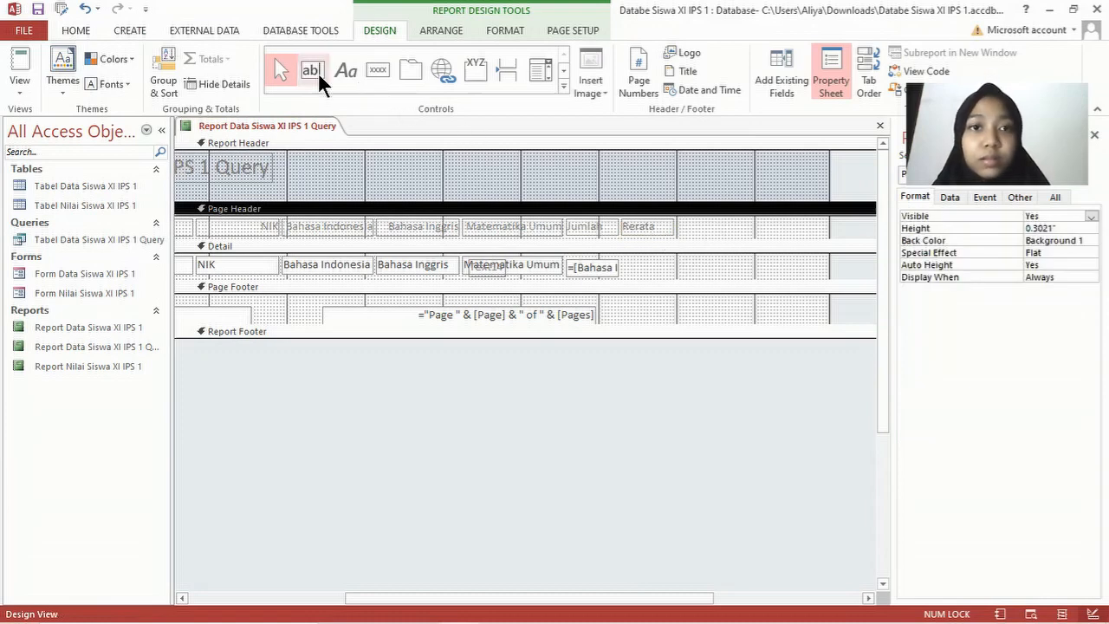
click(494, 270)
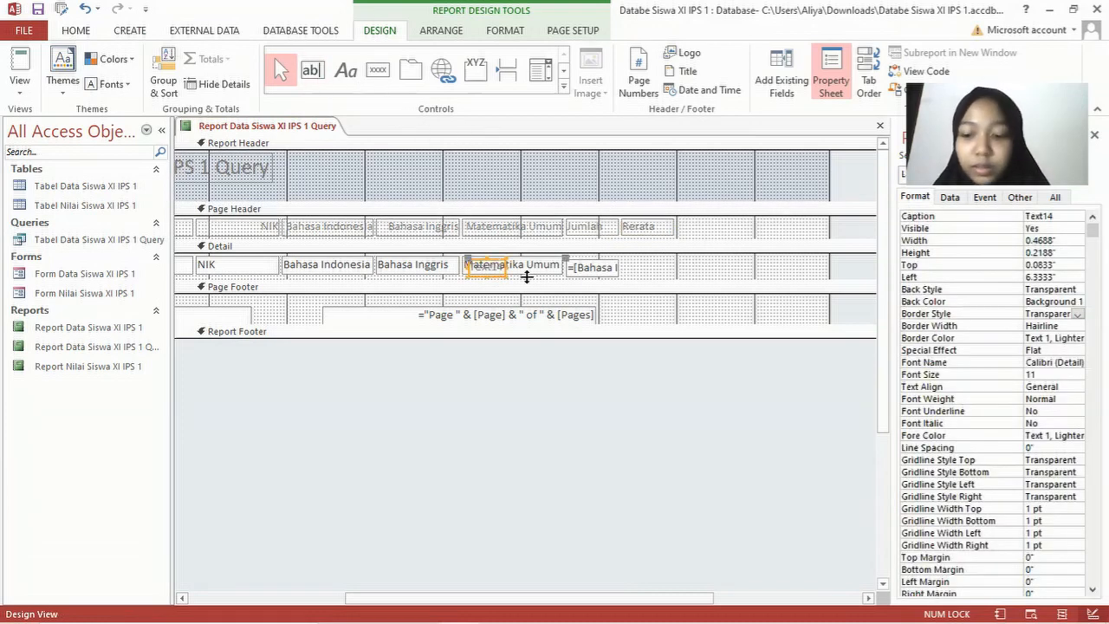
key(Delete)
Step: Draw a text box under Rerata, align it with the total box, and make its border transparent
click(313, 71)
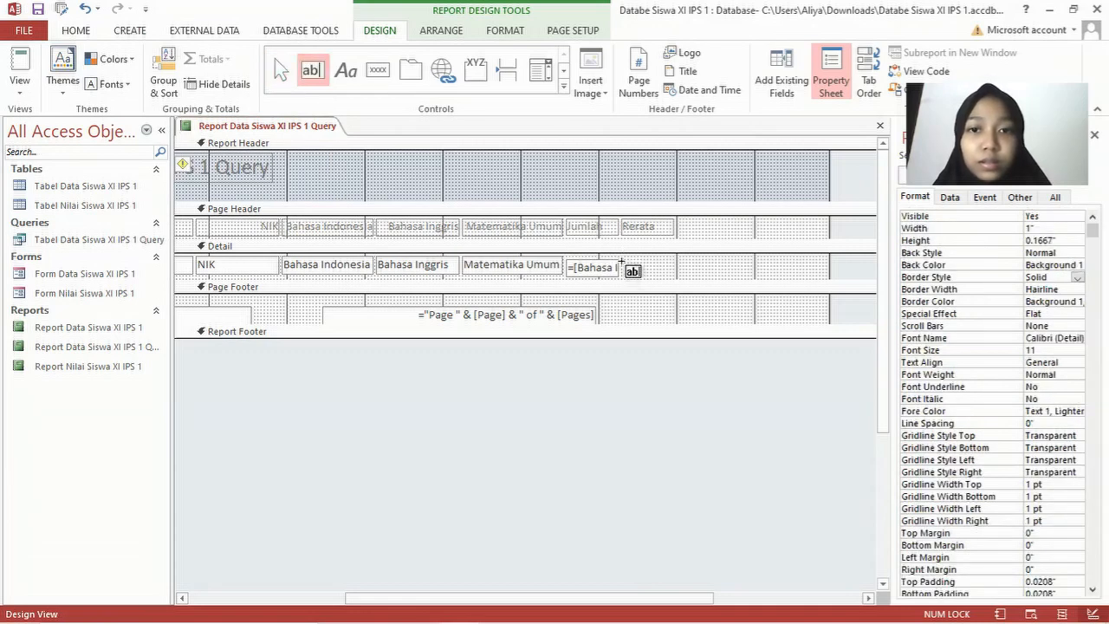
drag(621, 264, 674, 275)
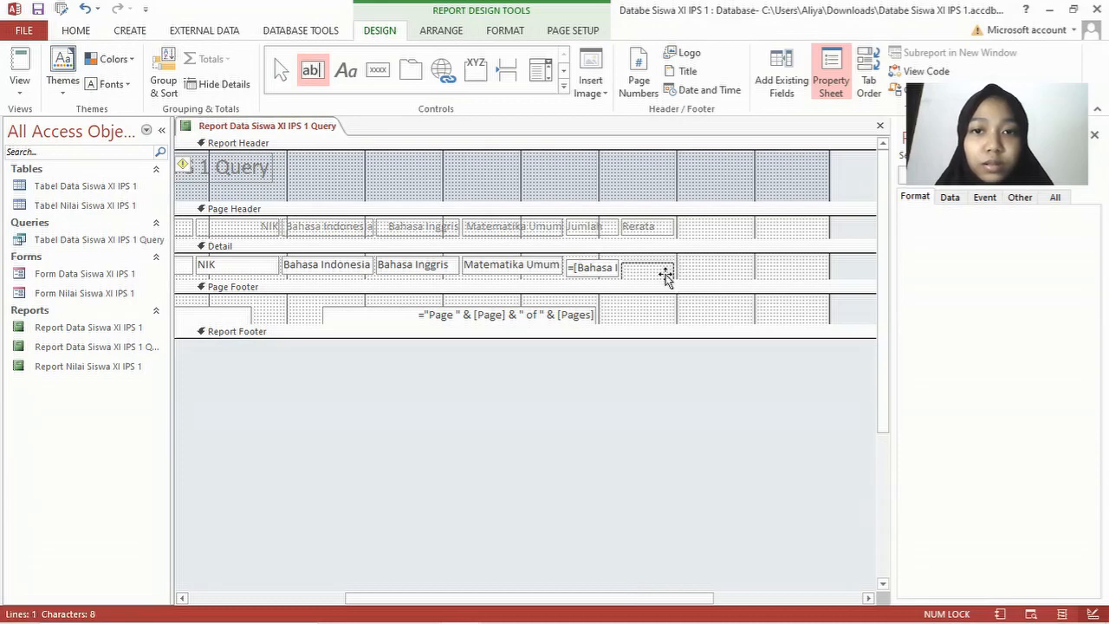
drag(655, 264, 654, 255)
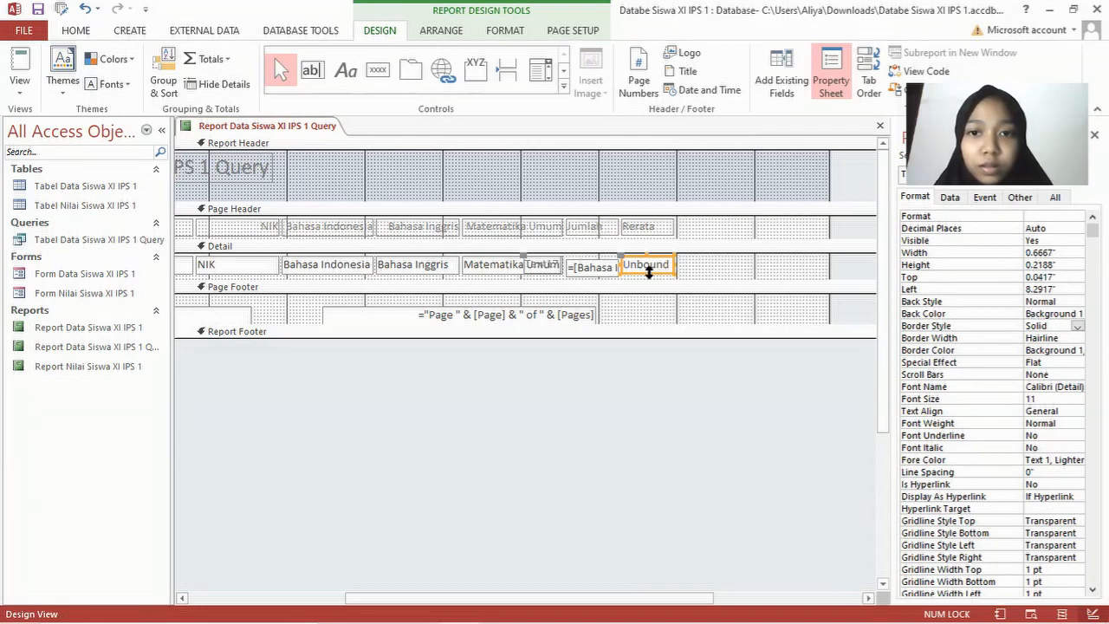
click(649, 274)
click(598, 265)
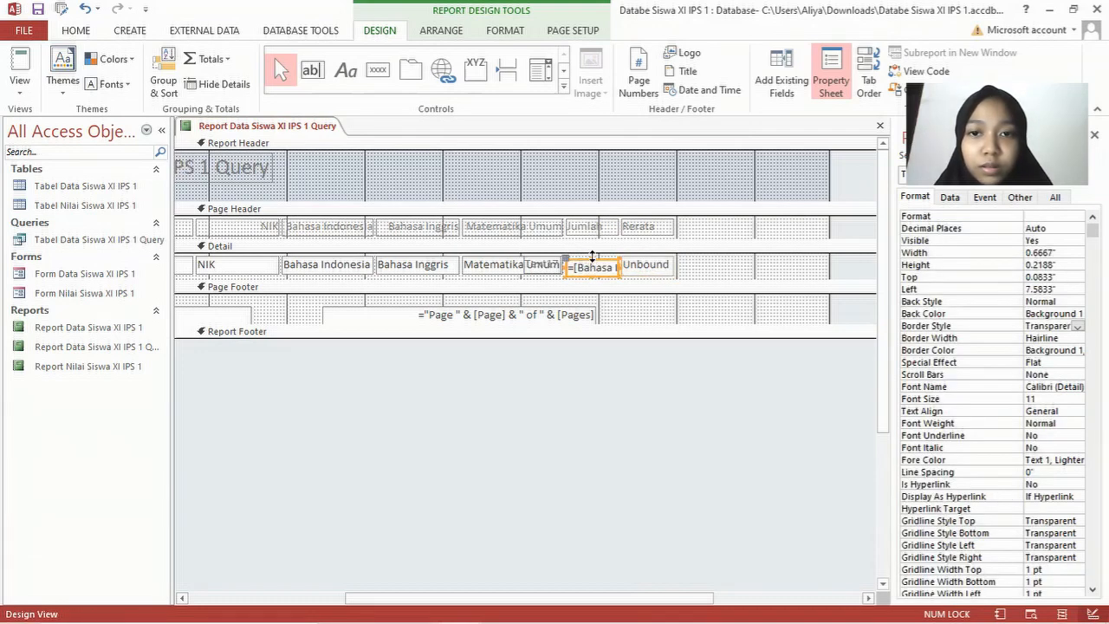
drag(593, 254, 593, 253)
click(656, 264)
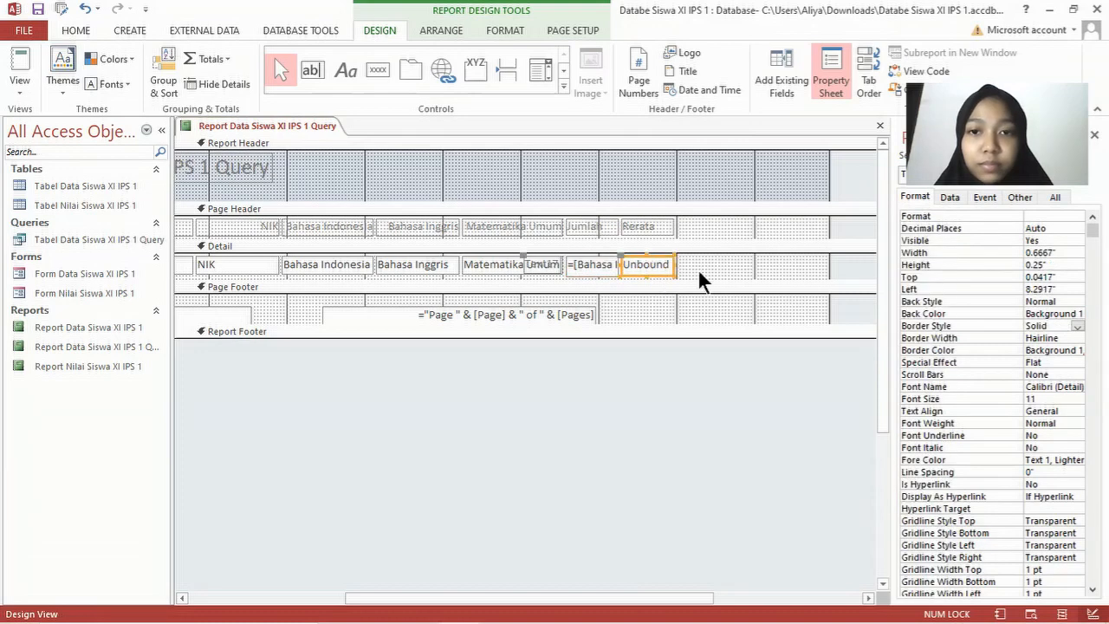
click(1079, 327)
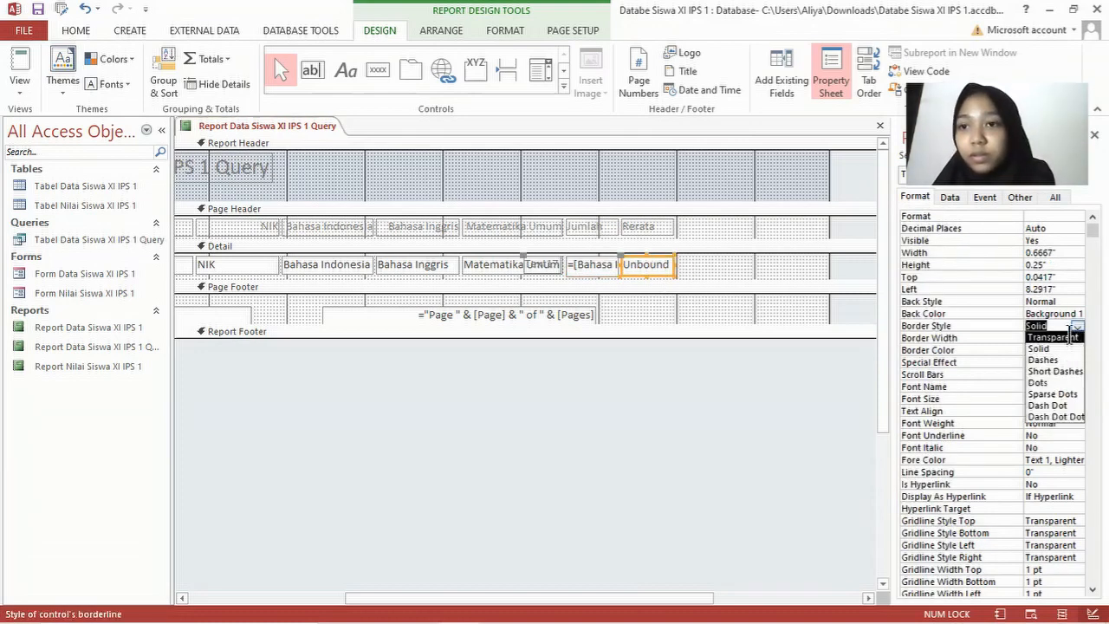
click(1062, 339)
Step: Set the new box's Control Source to =[Text14]/3
click(949, 198)
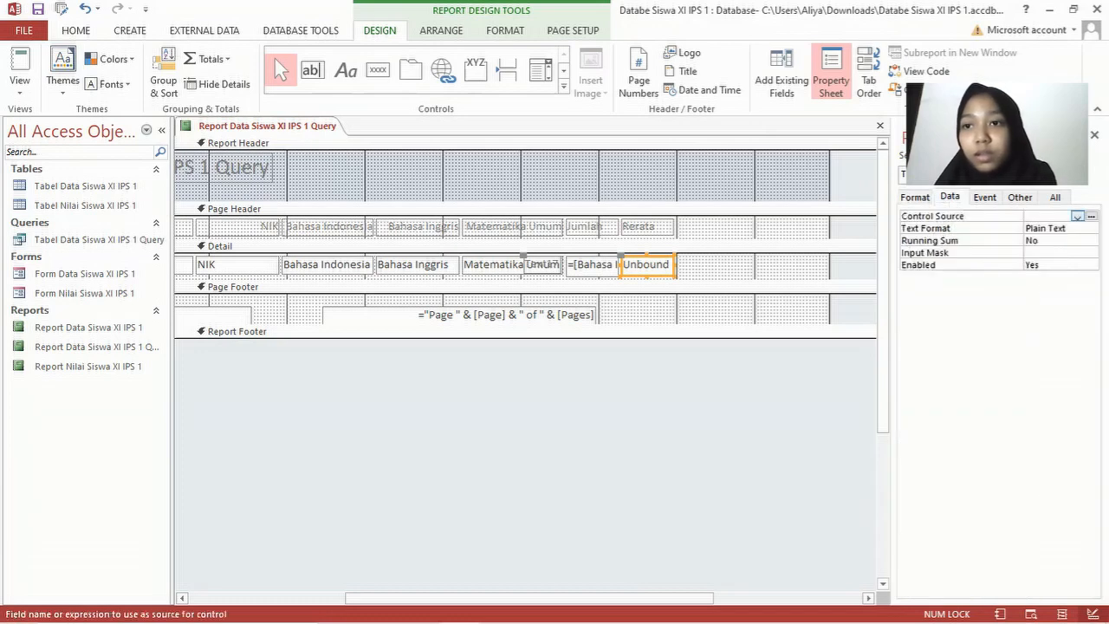
click(1092, 215)
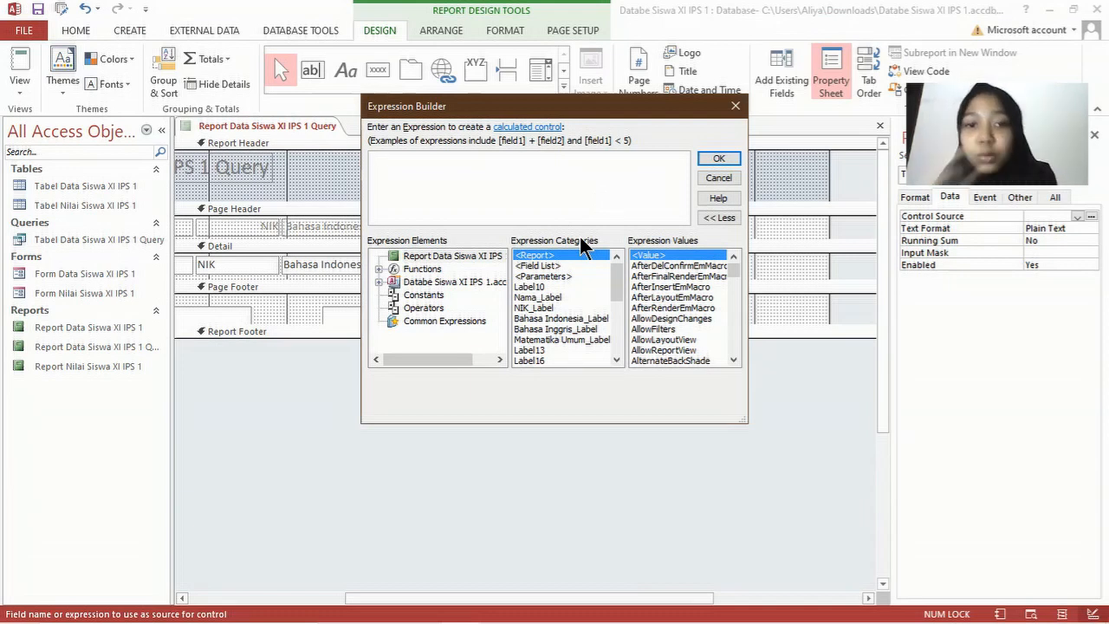
scroll(565, 305, down, 3)
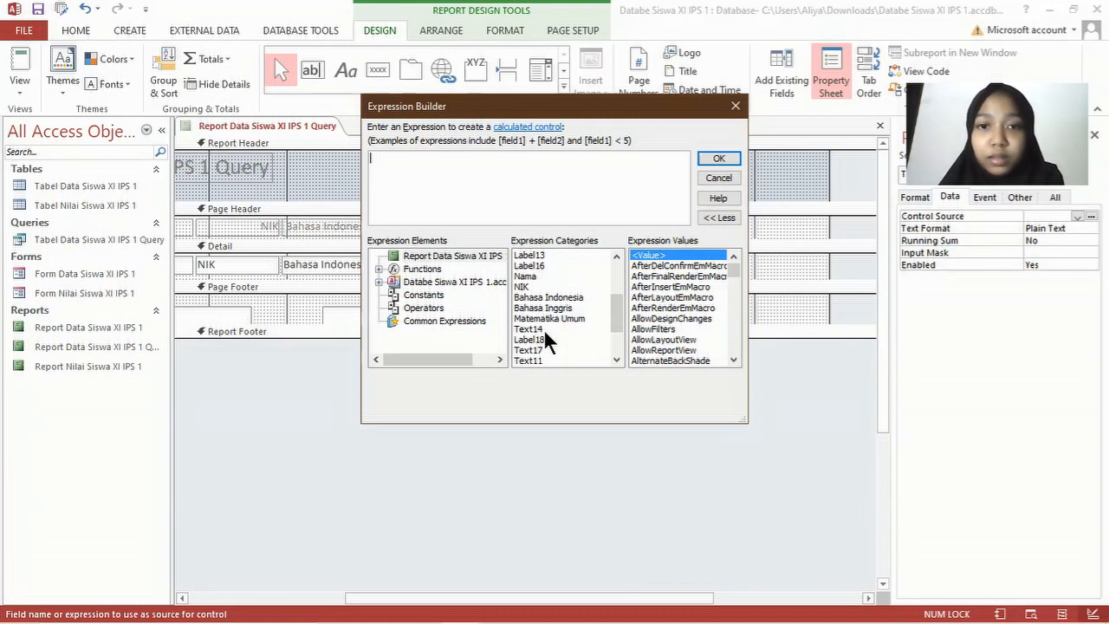
double_click(545, 329)
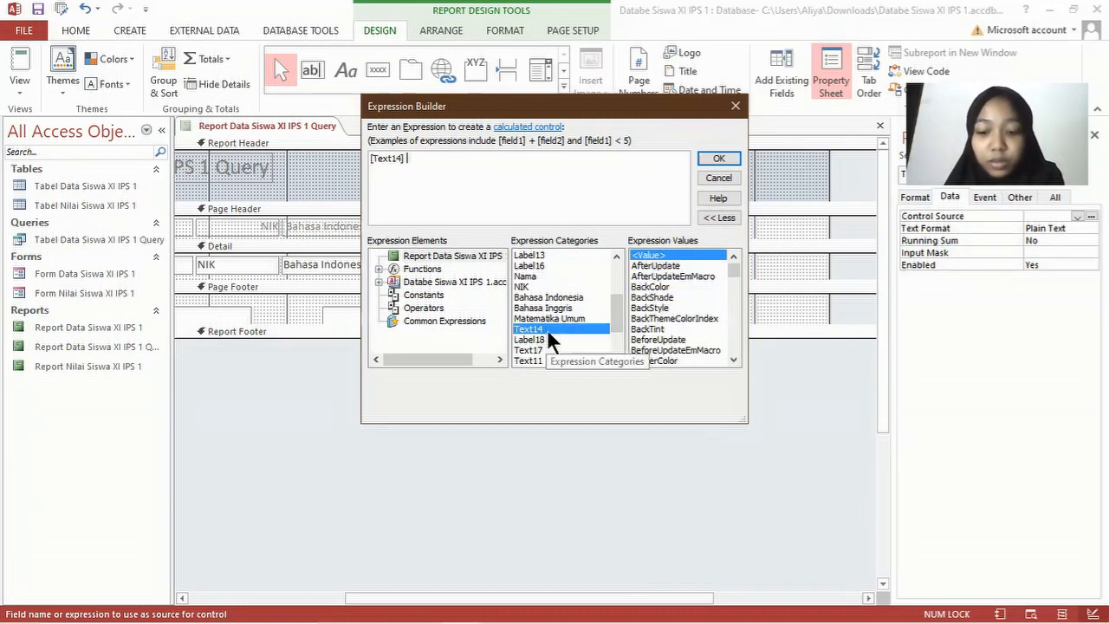
text(/3)
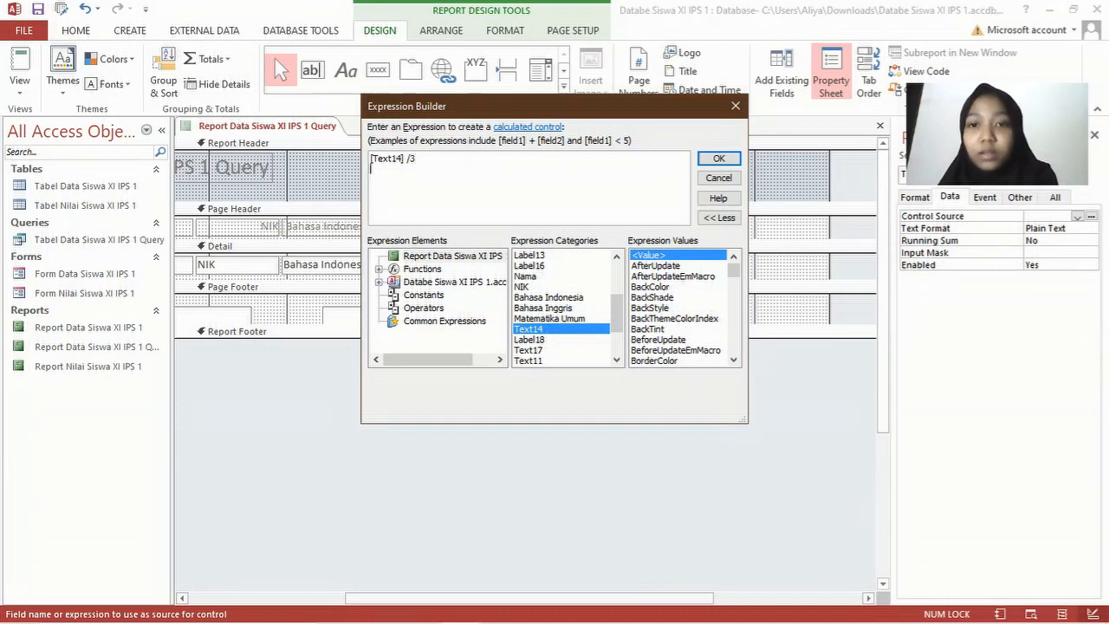
click(725, 154)
click(758, 368)
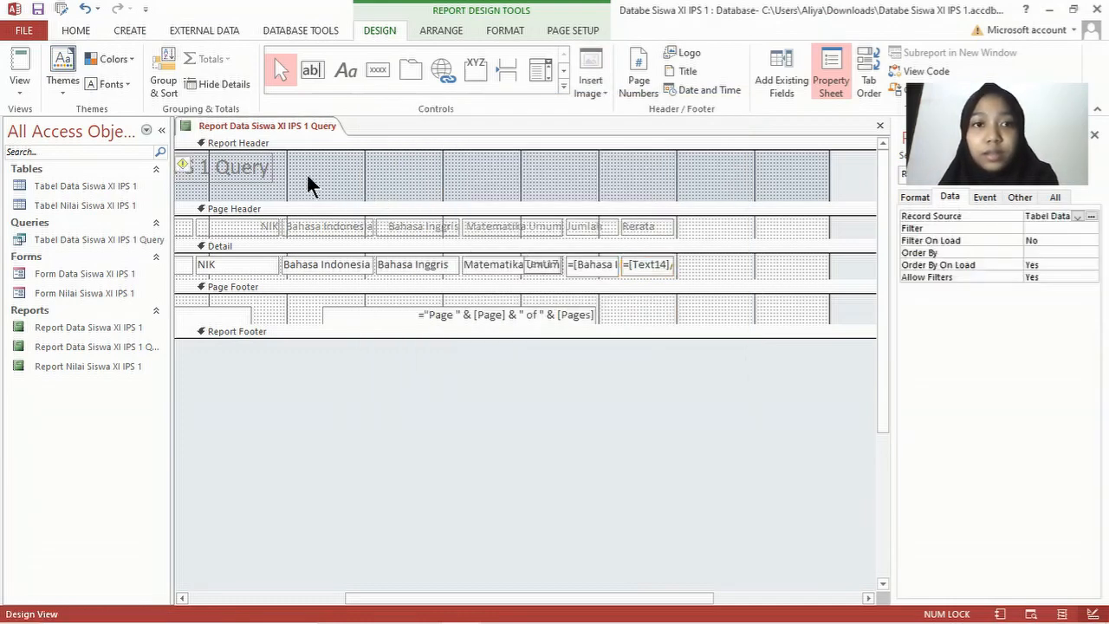
click(244, 169)
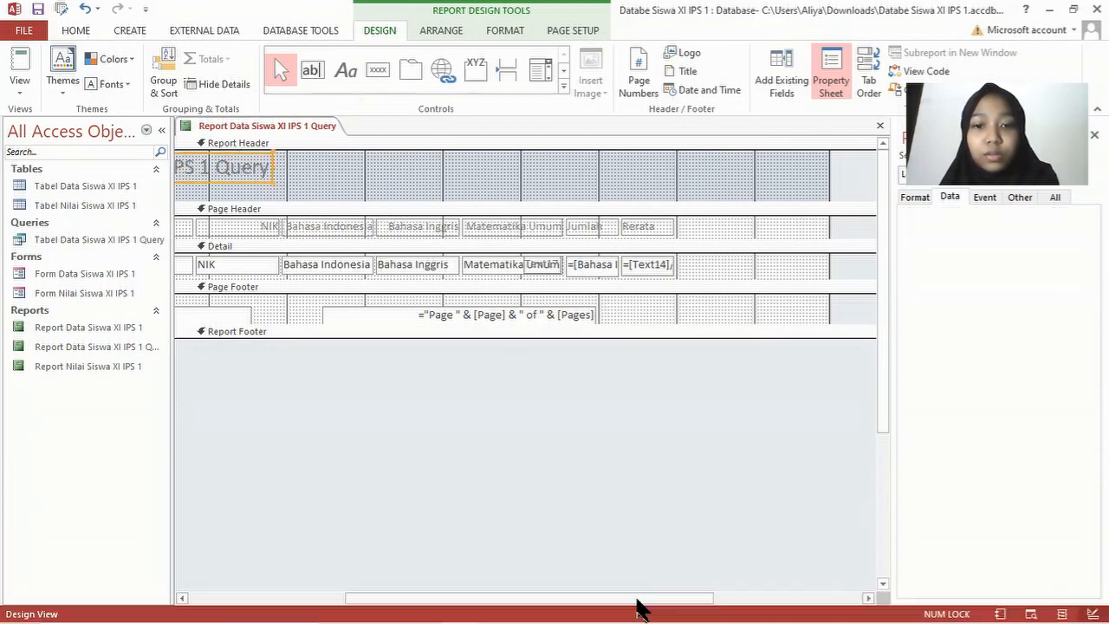
Step: Save the report design and check it in Report View
scroll(425, 572, left, 5)
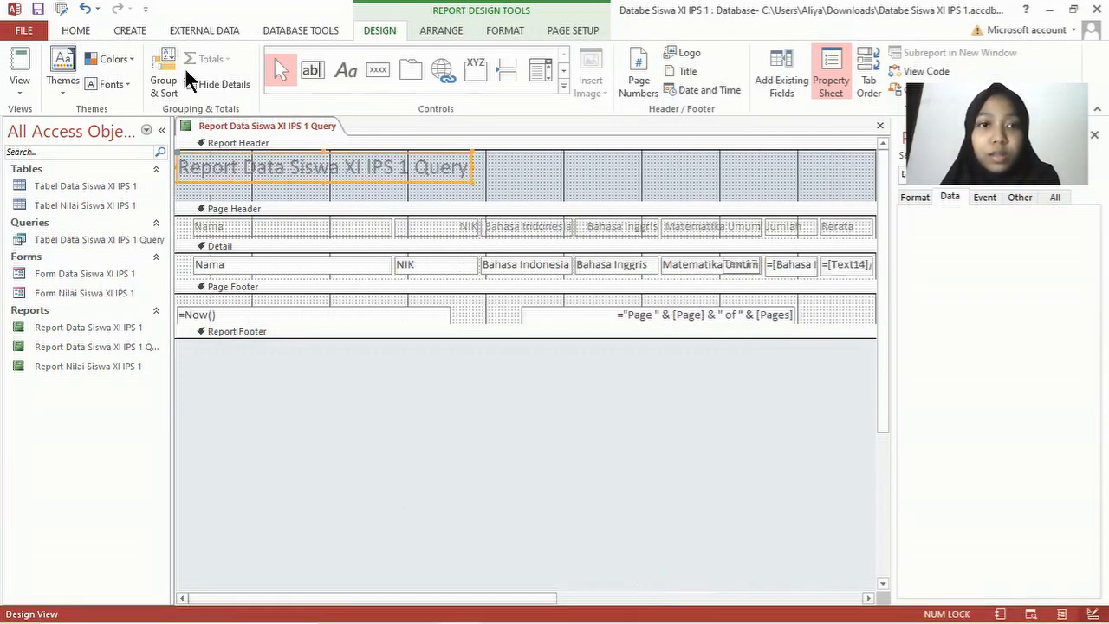
right_click(223, 121)
click(256, 132)
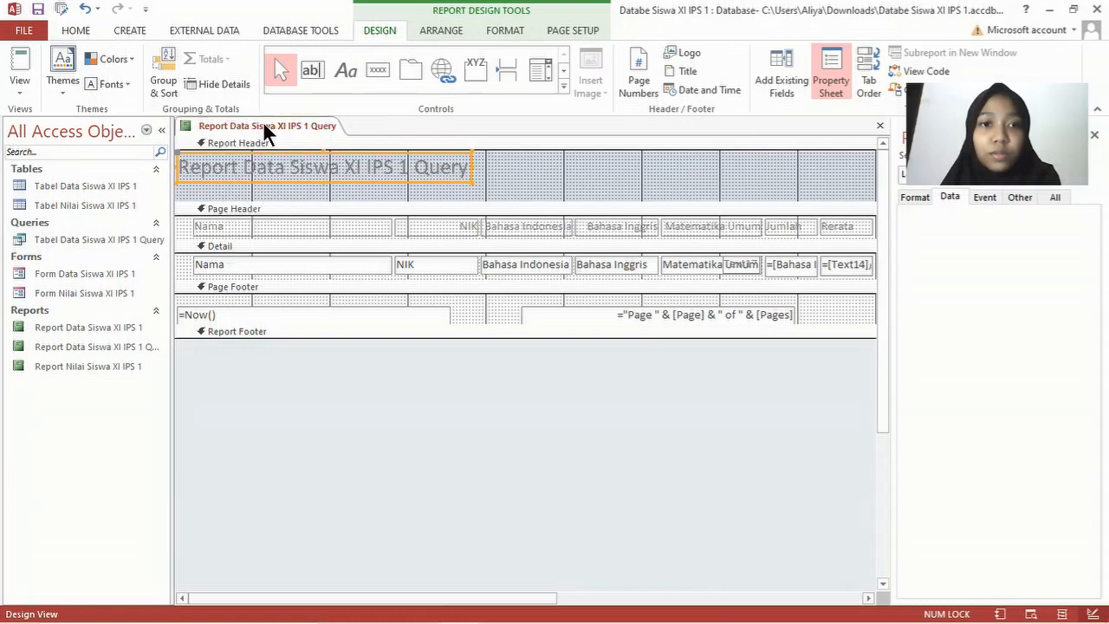
right_click(263, 120)
click(313, 194)
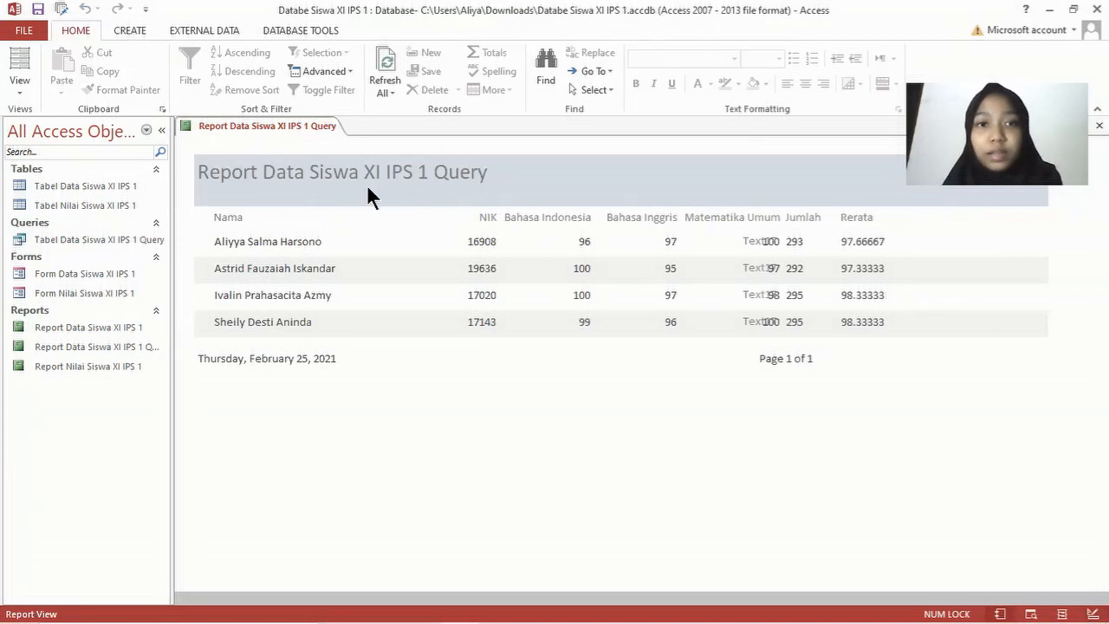
Step: Back in Design View, delete the stray Umum box from the Detail row
right_click(317, 123)
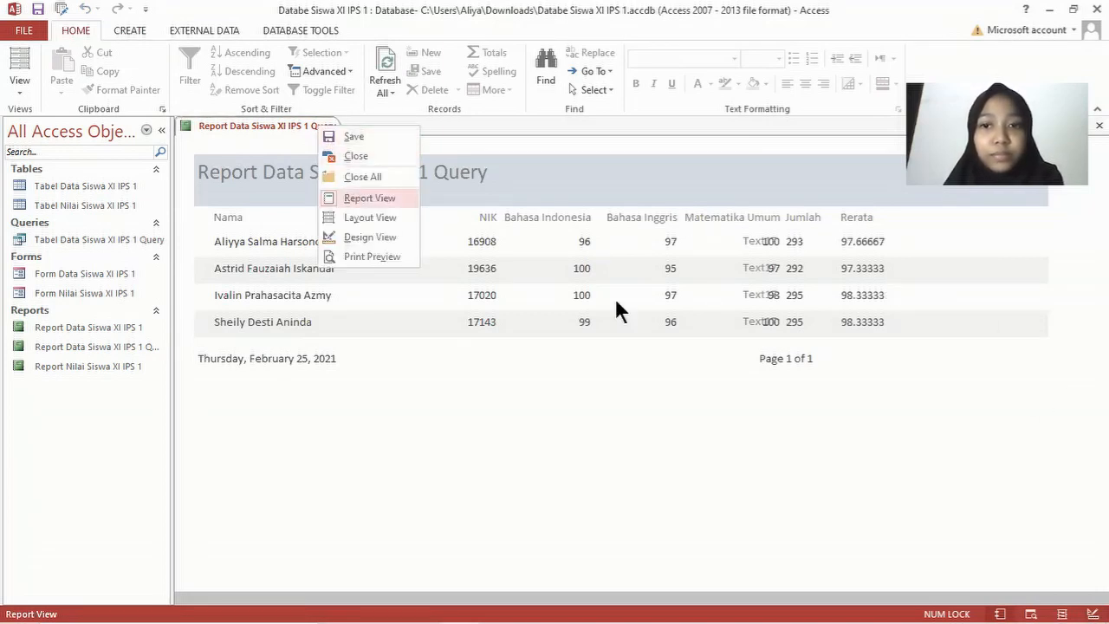
click(383, 233)
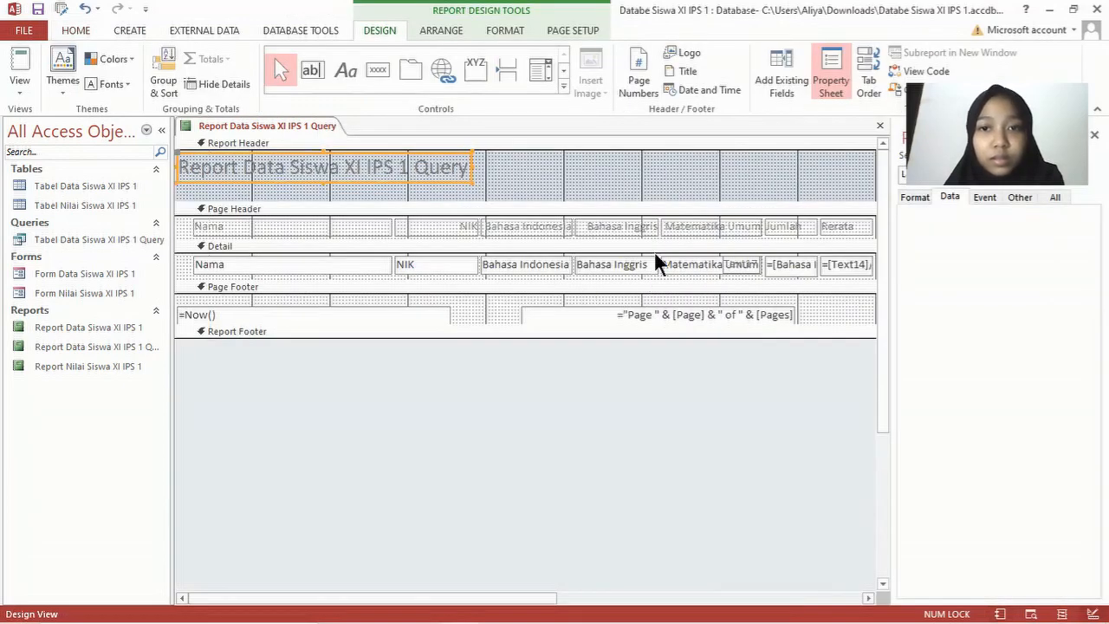
click(617, 228)
click(694, 227)
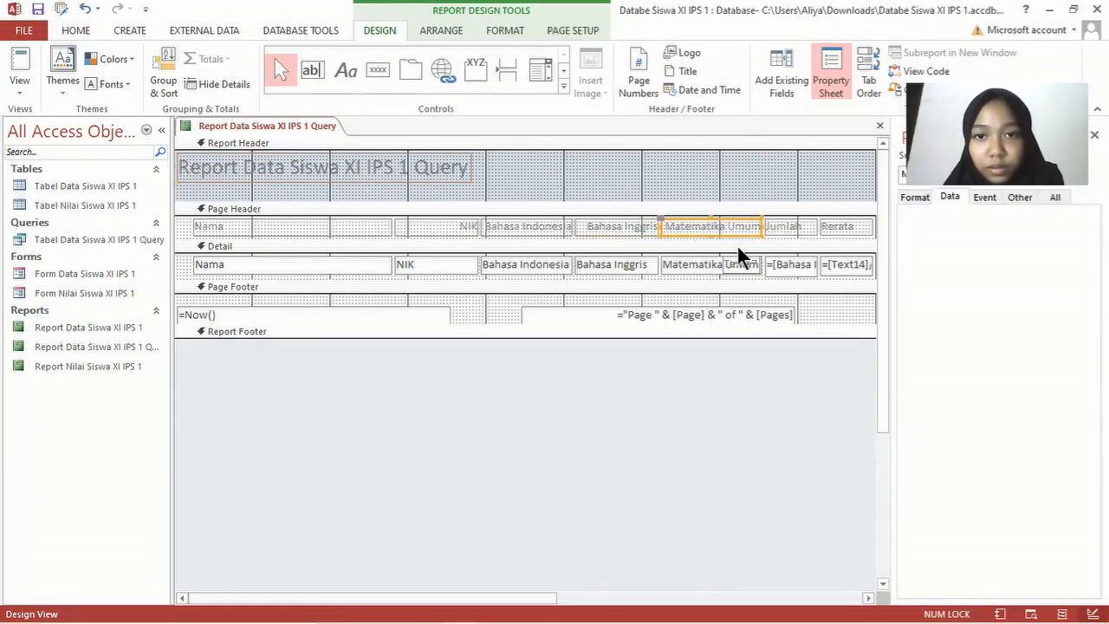
click(738, 265)
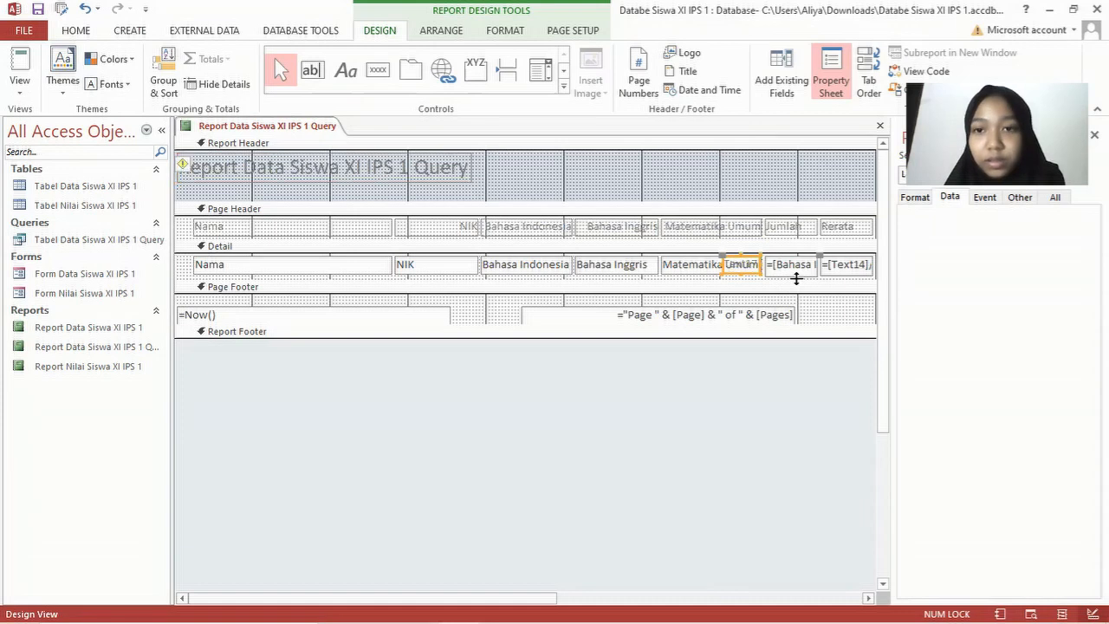
key(Delete)
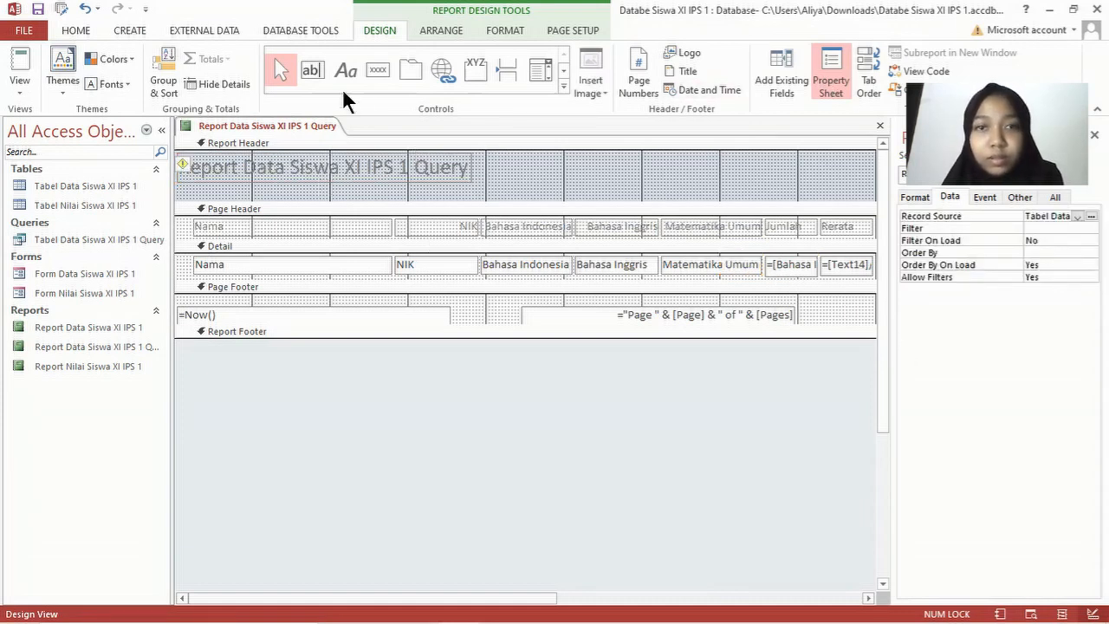
Step: Show the report in Report View with Jumlah and Rerata filled, and save it
right_click(305, 128)
click(320, 124)
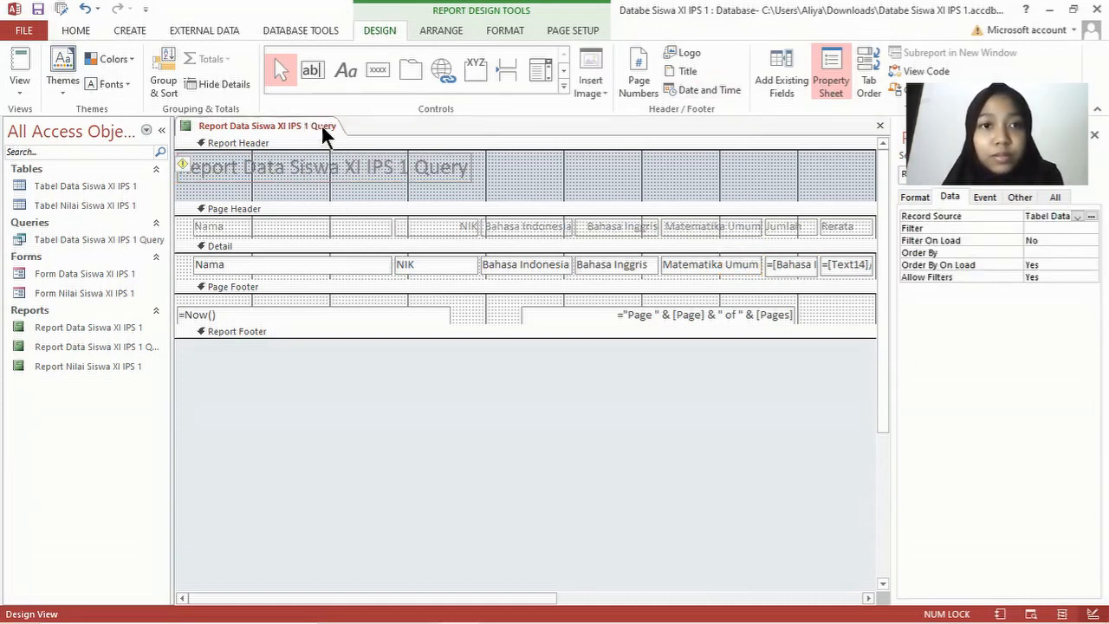
right_click(324, 126)
click(382, 198)
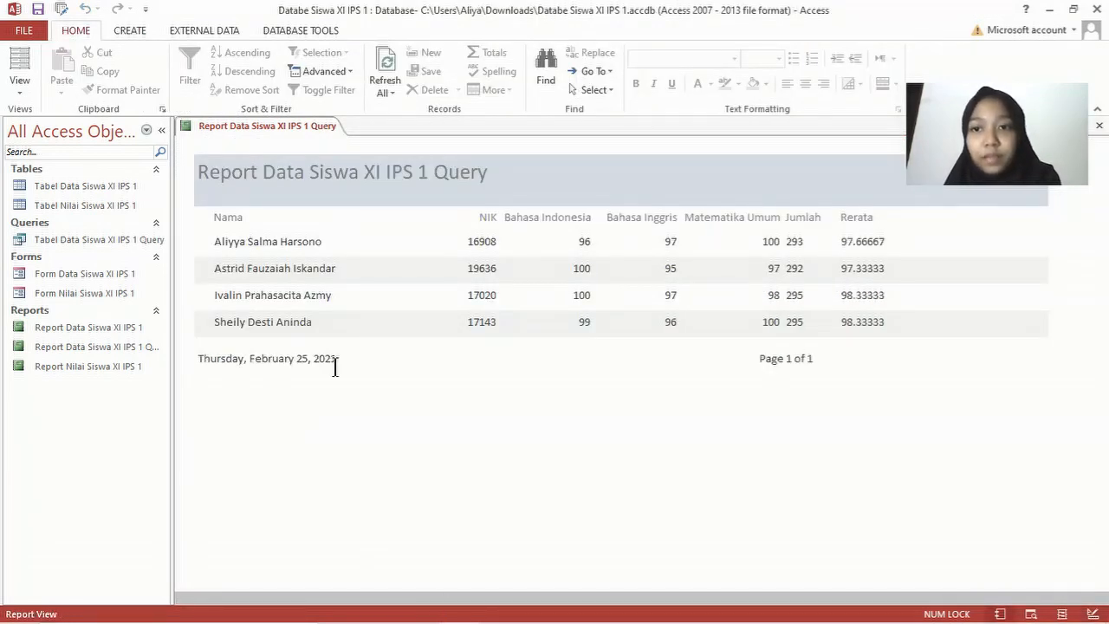
right_click(223, 123)
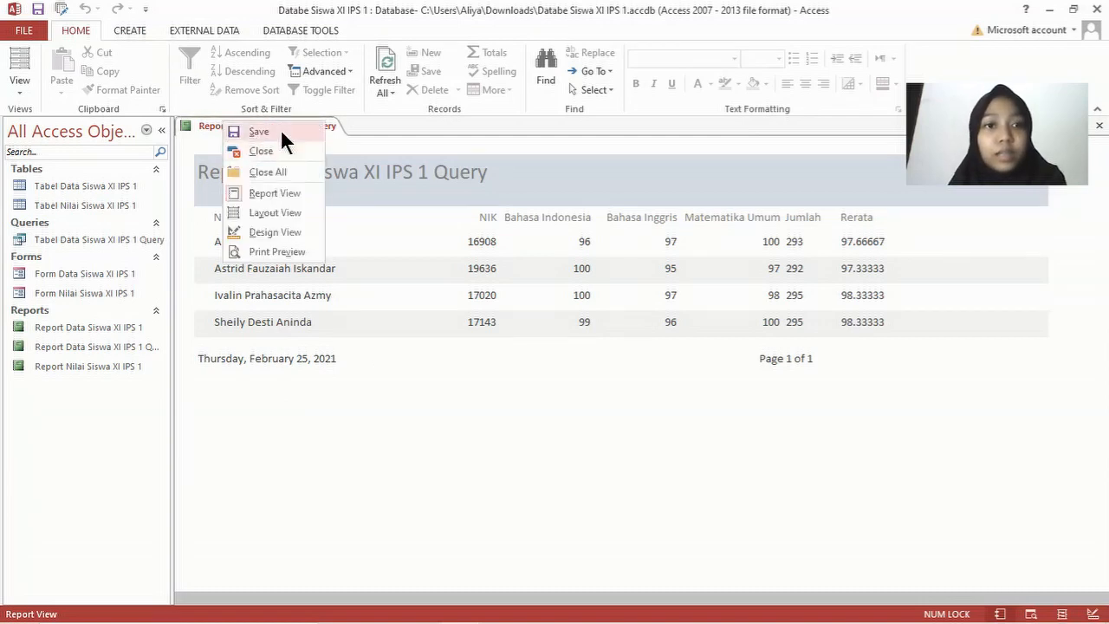
click(280, 130)
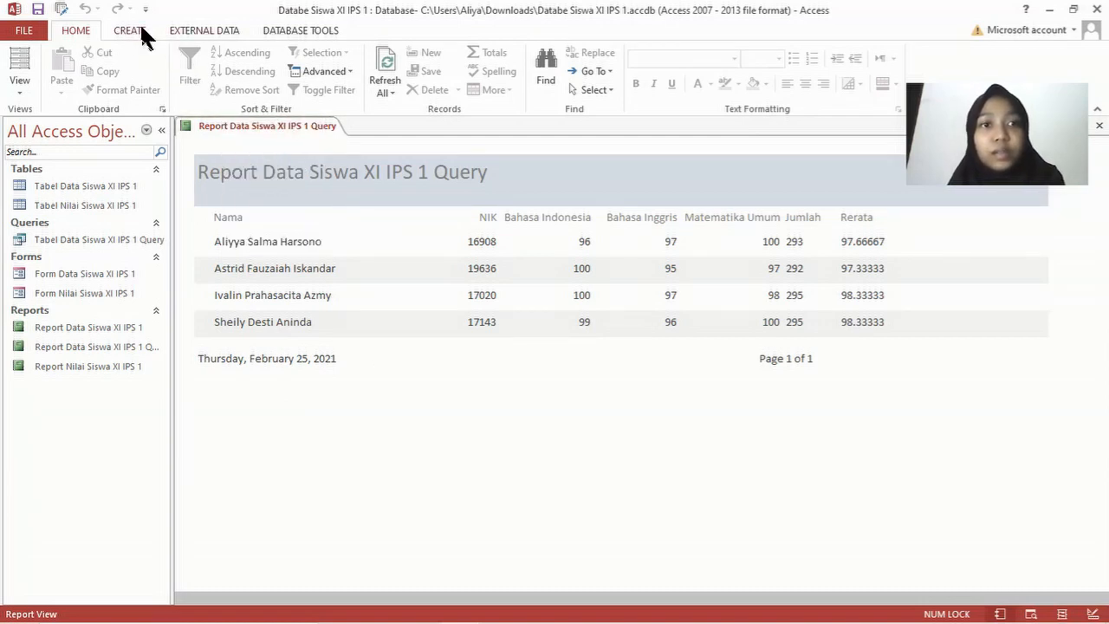
Step: Publish the query report as a PDF to XI IPS 1, accepting the page-width warning
click(202, 30)
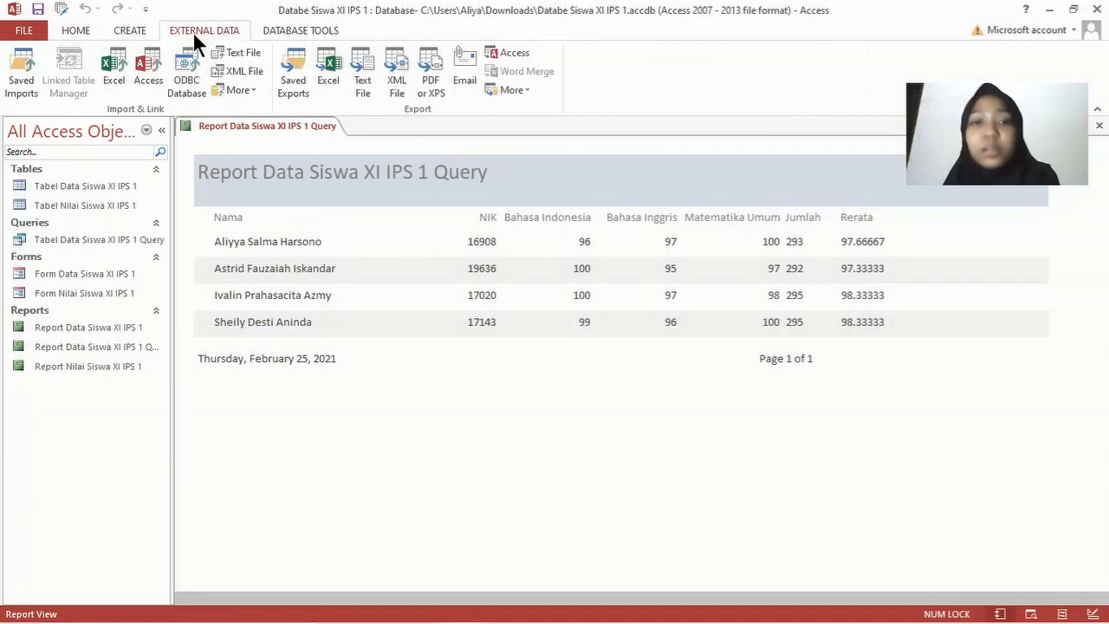
click(436, 76)
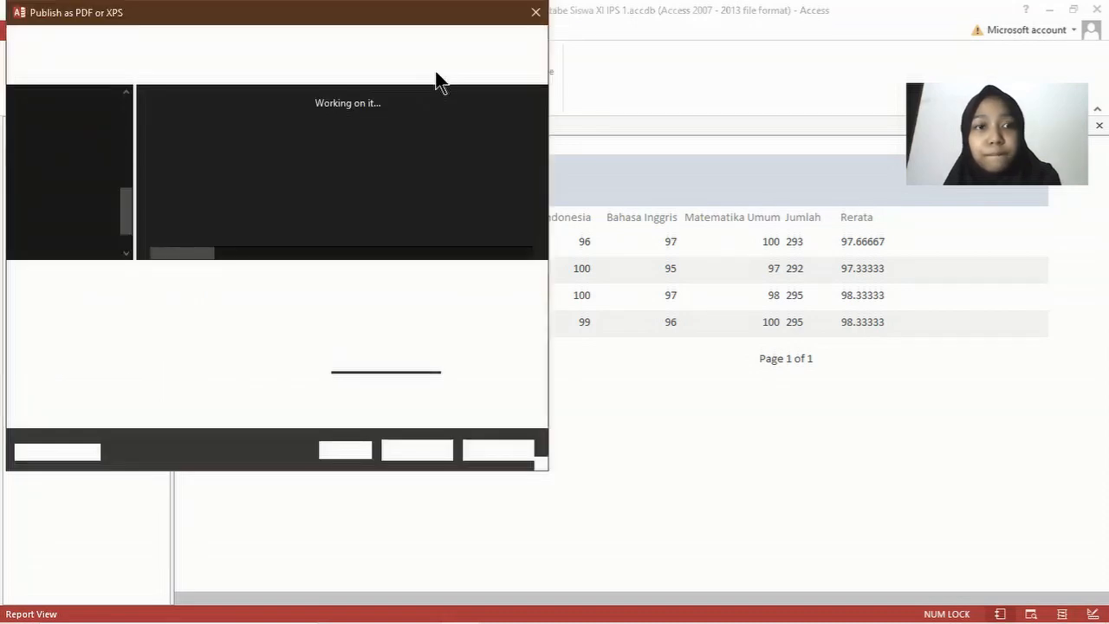
scroll(65, 156, up, 5)
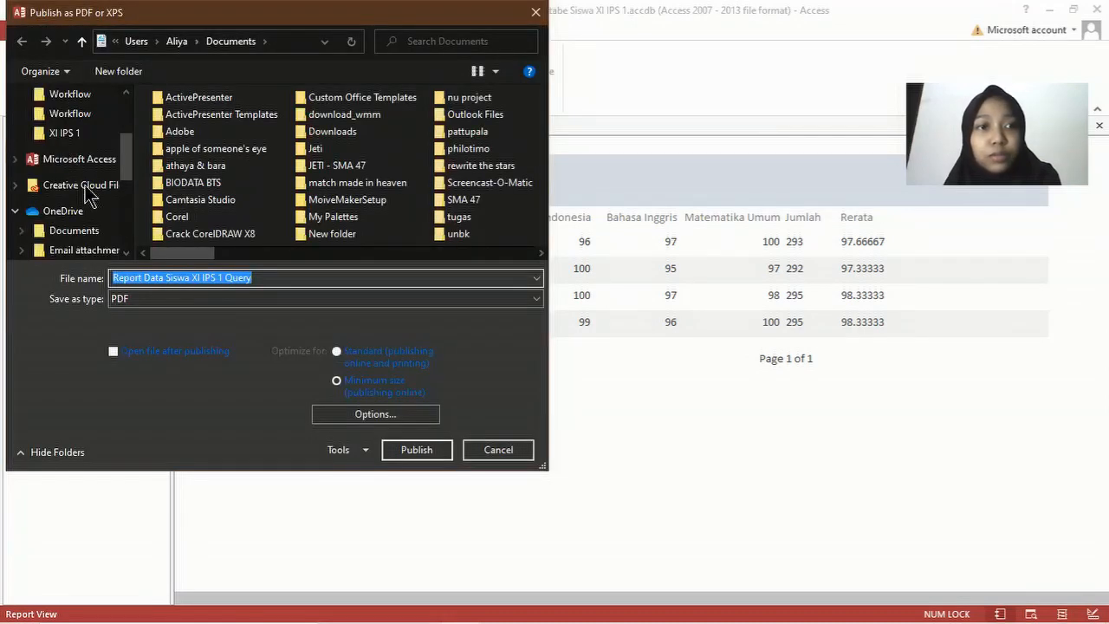
click(84, 173)
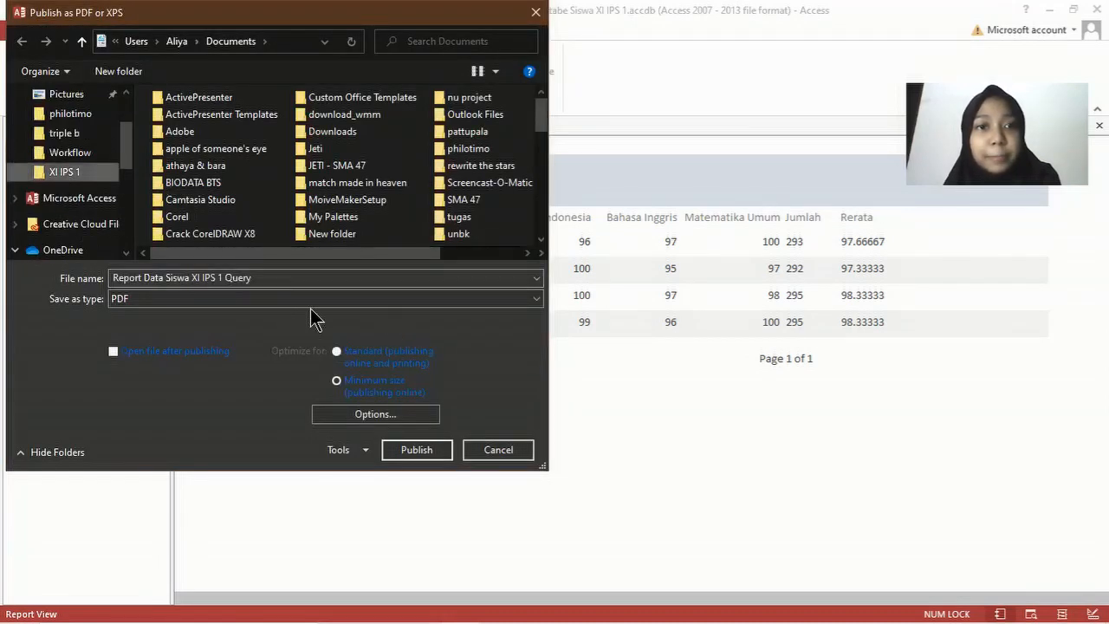
click(428, 452)
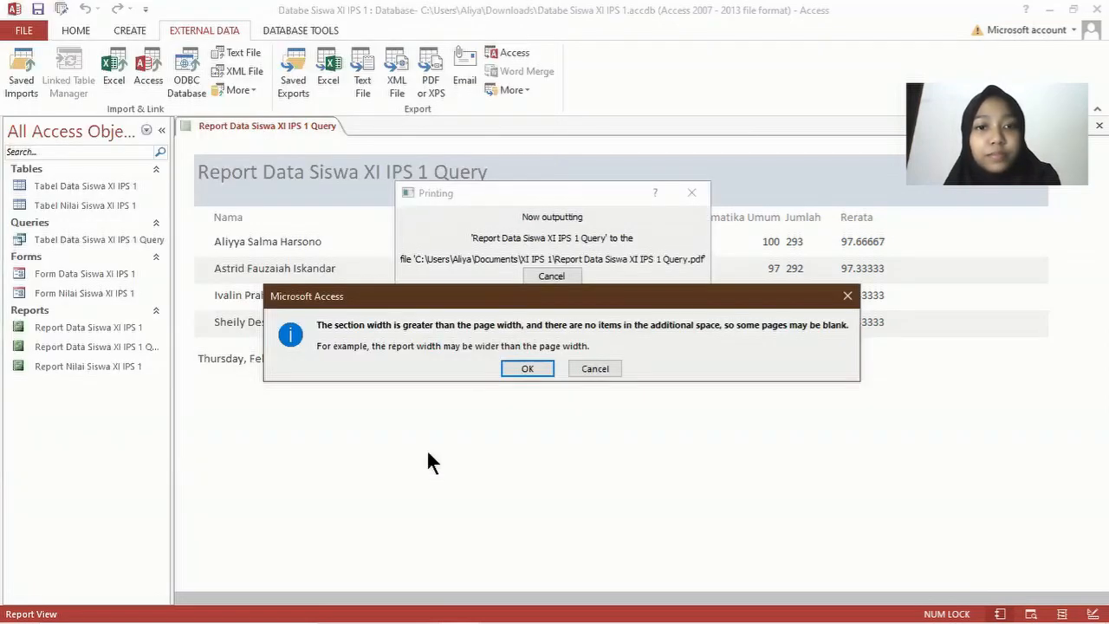
click(528, 369)
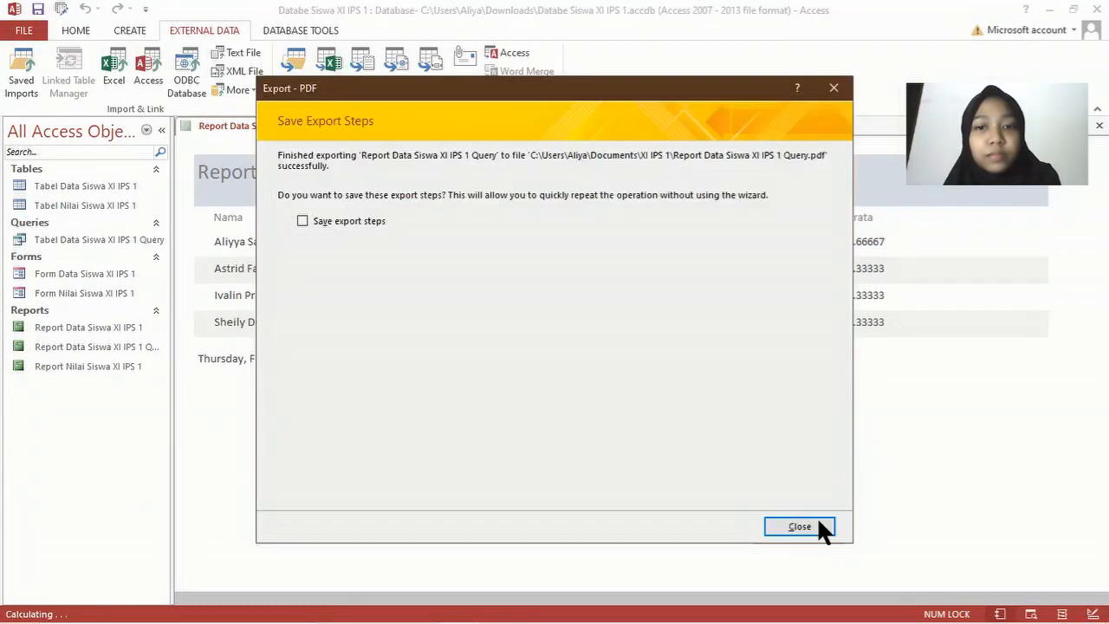
click(799, 526)
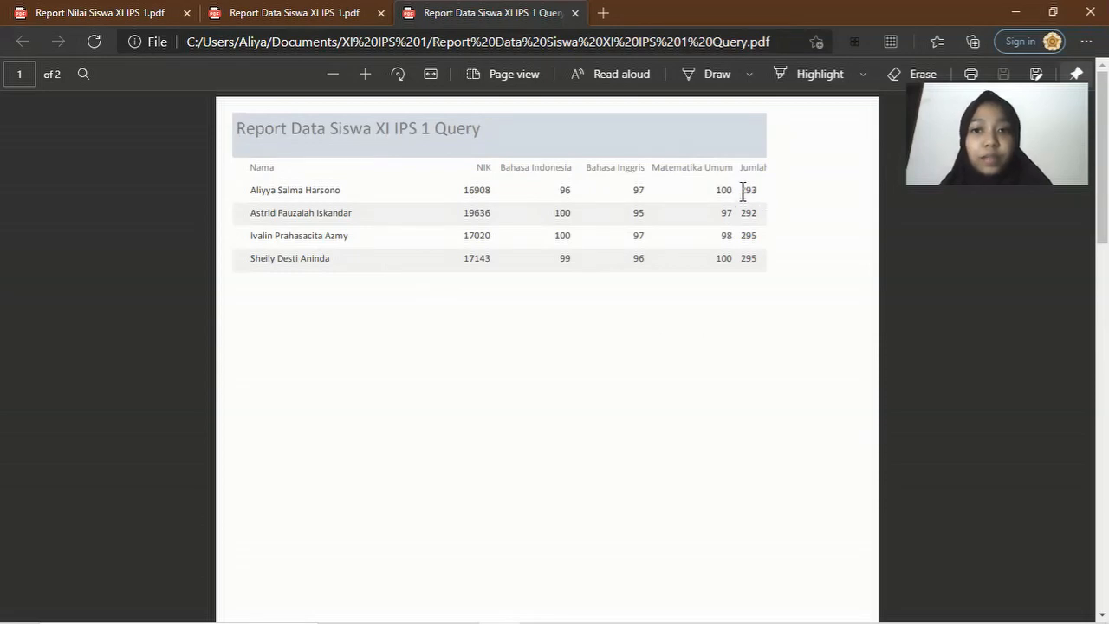
Step: Scroll through the Query PDF, then scroll through the Report Data Siswa XI IPS 1.pdf
scroll(760, 236, down, 10)
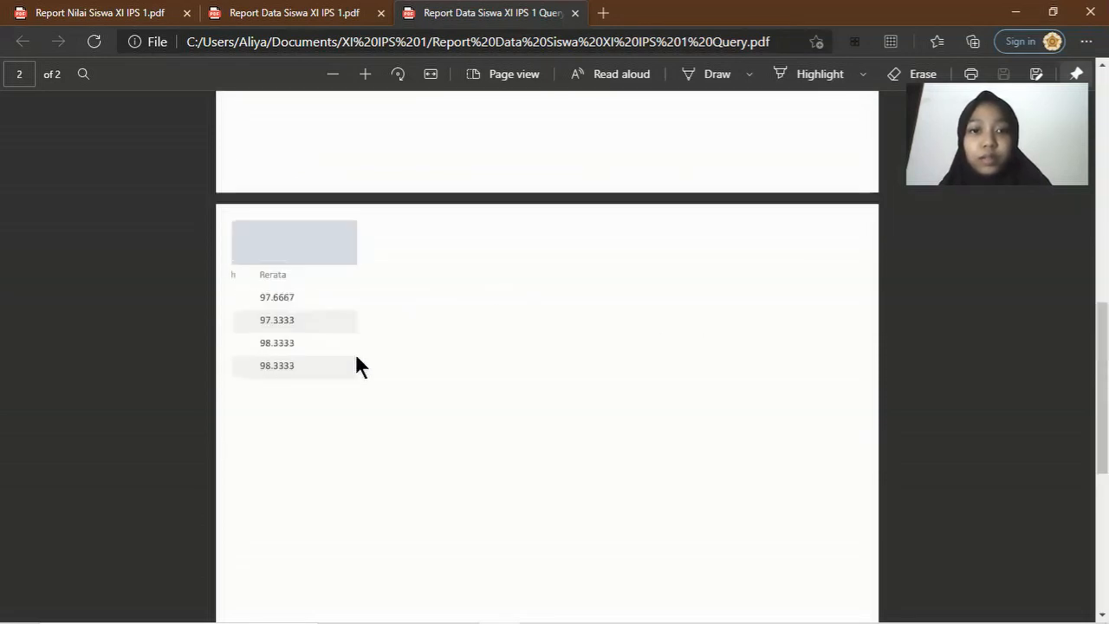
scroll(754, 286, up, 10)
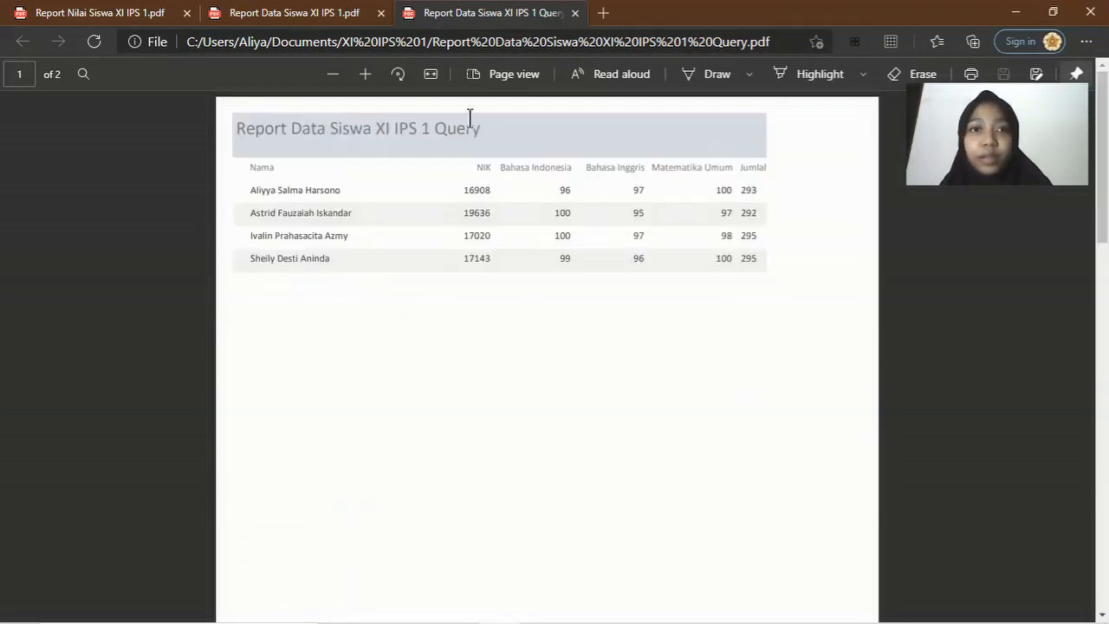
click(364, 12)
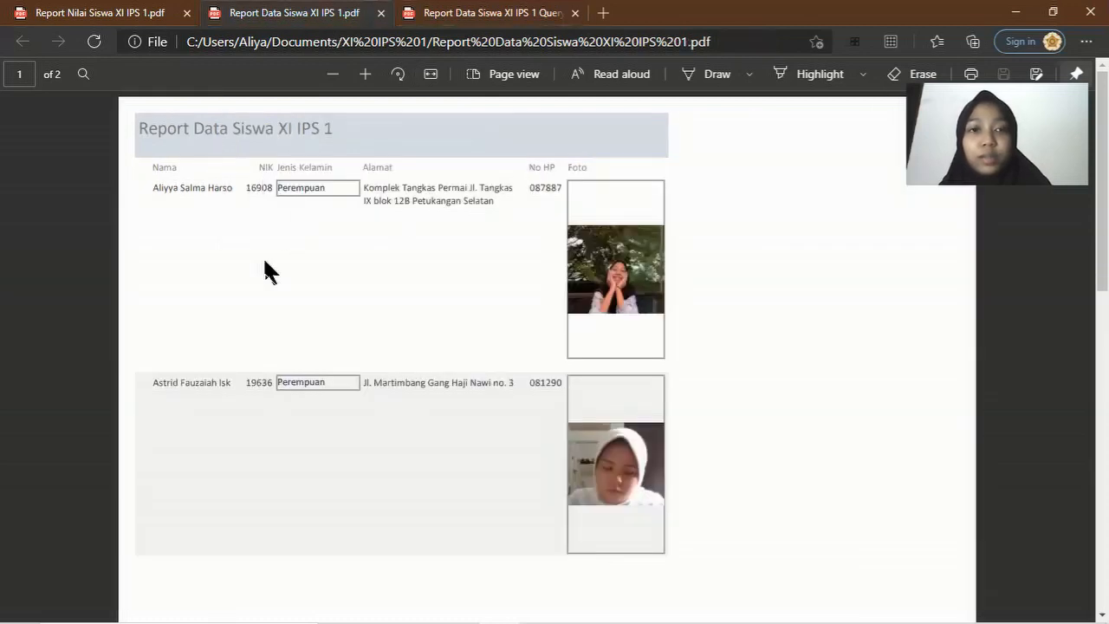
scroll(379, 272, down, 10)
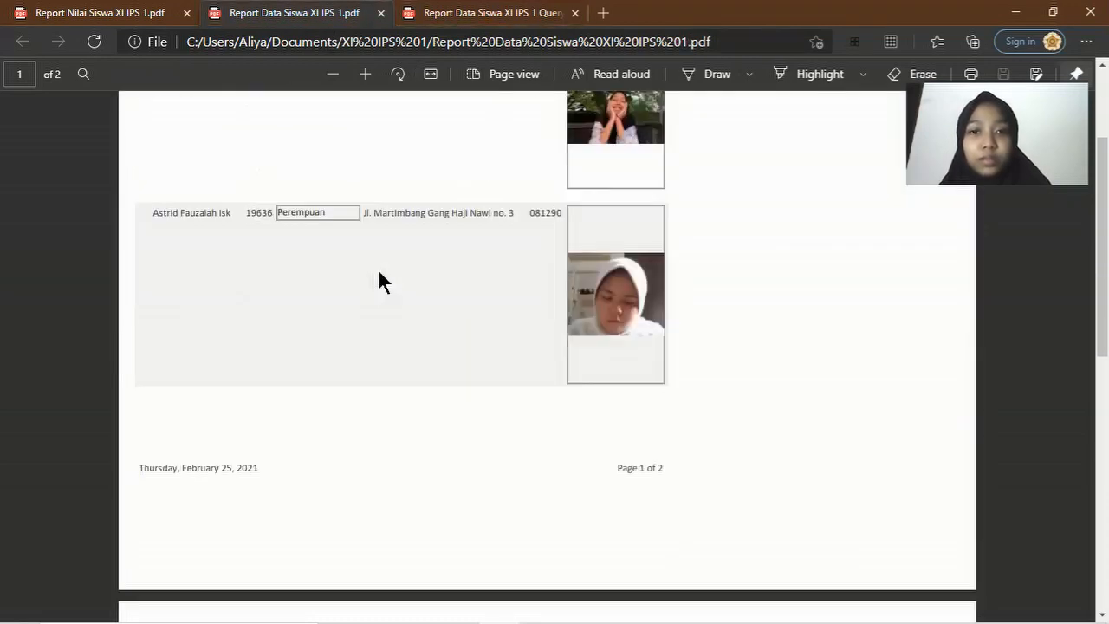
scroll(379, 271, up, 10)
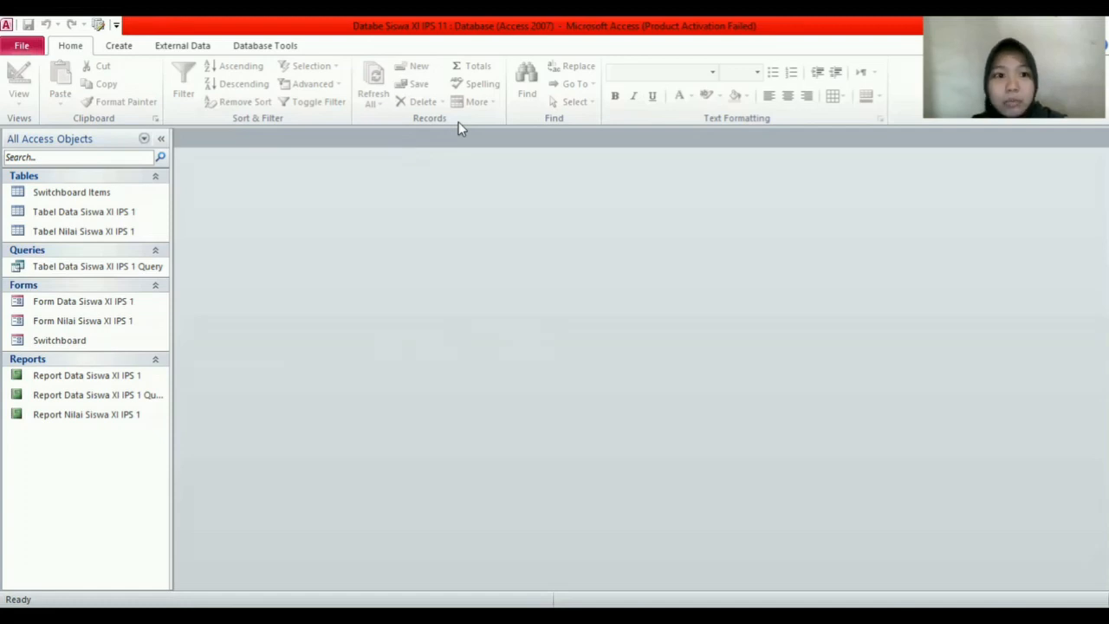
click(116, 26)
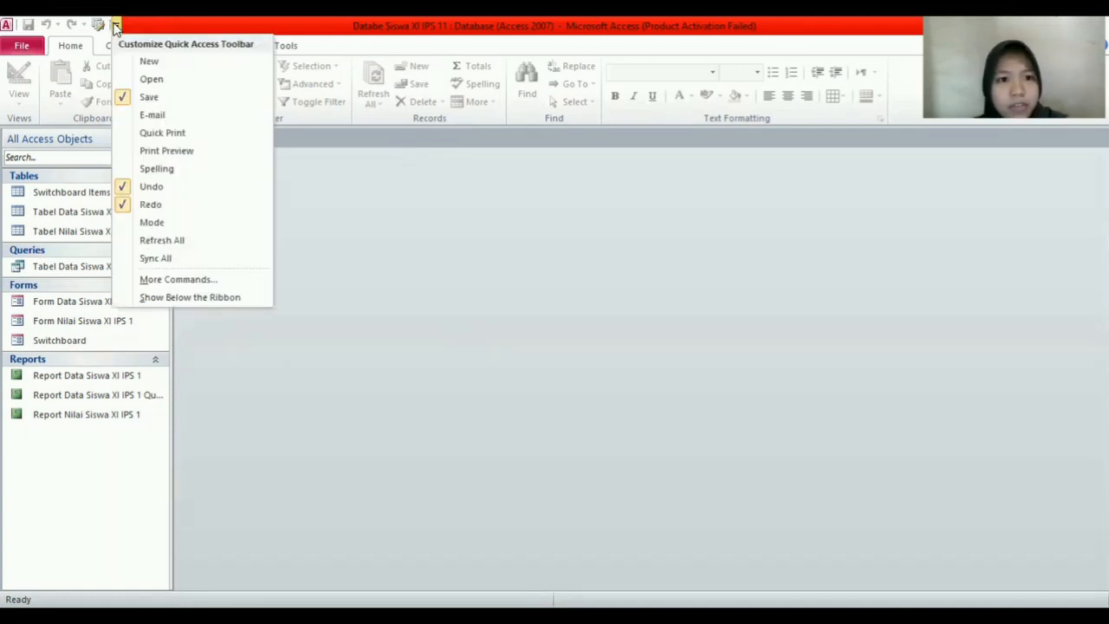
click(240, 280)
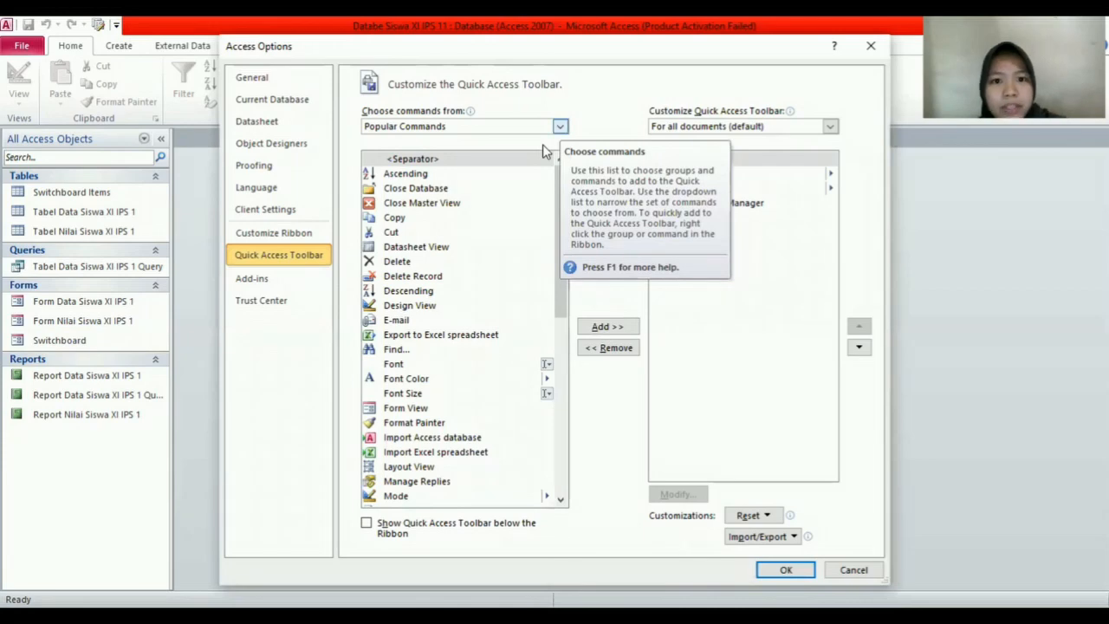
click(546, 126)
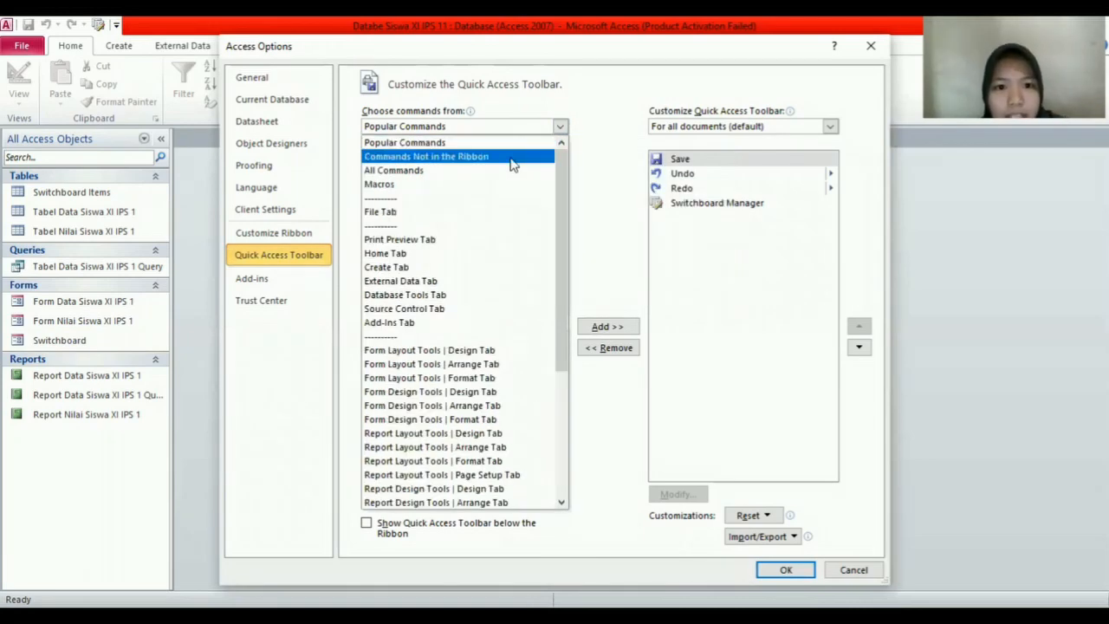
click(542, 158)
scroll(517, 303, down, 5)
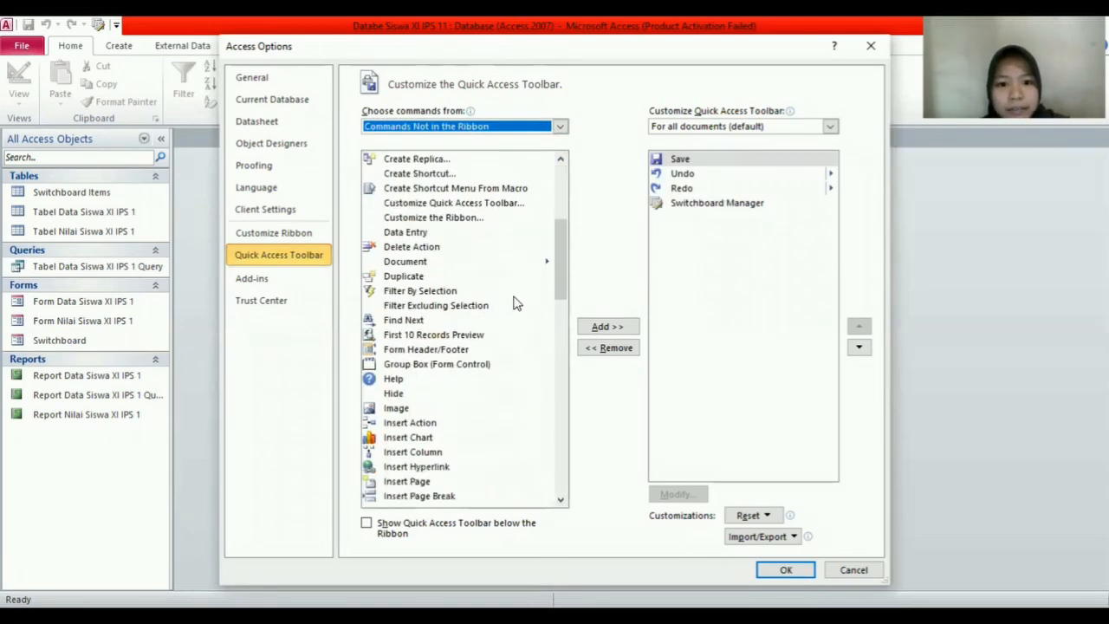
scroll(516, 303, down, 10)
click(774, 203)
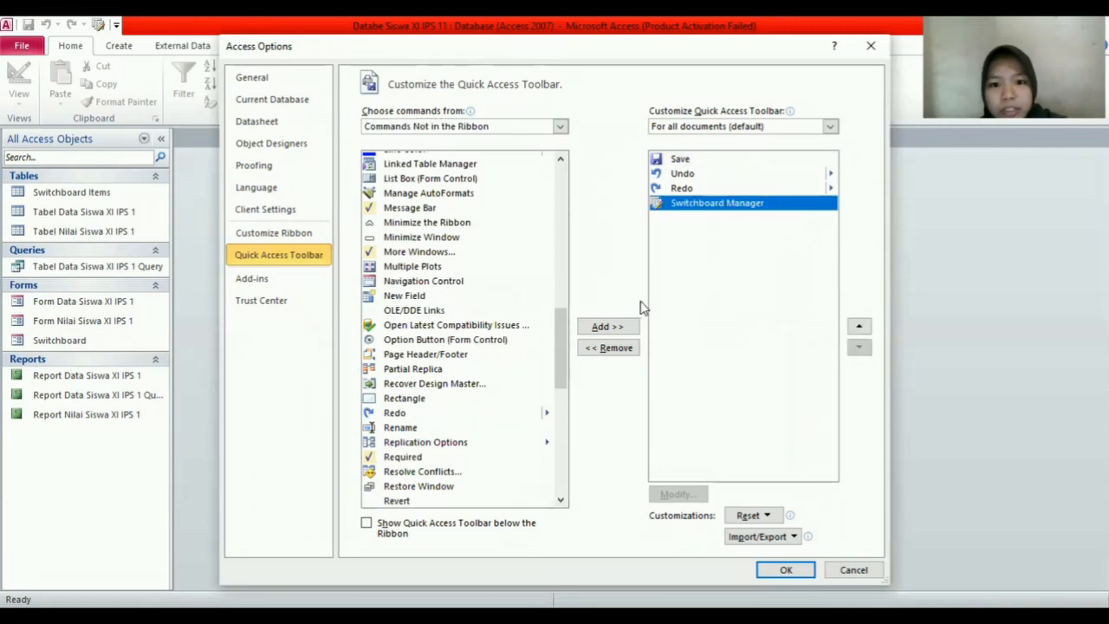
click(615, 348)
scroll(485, 305, down, 2)
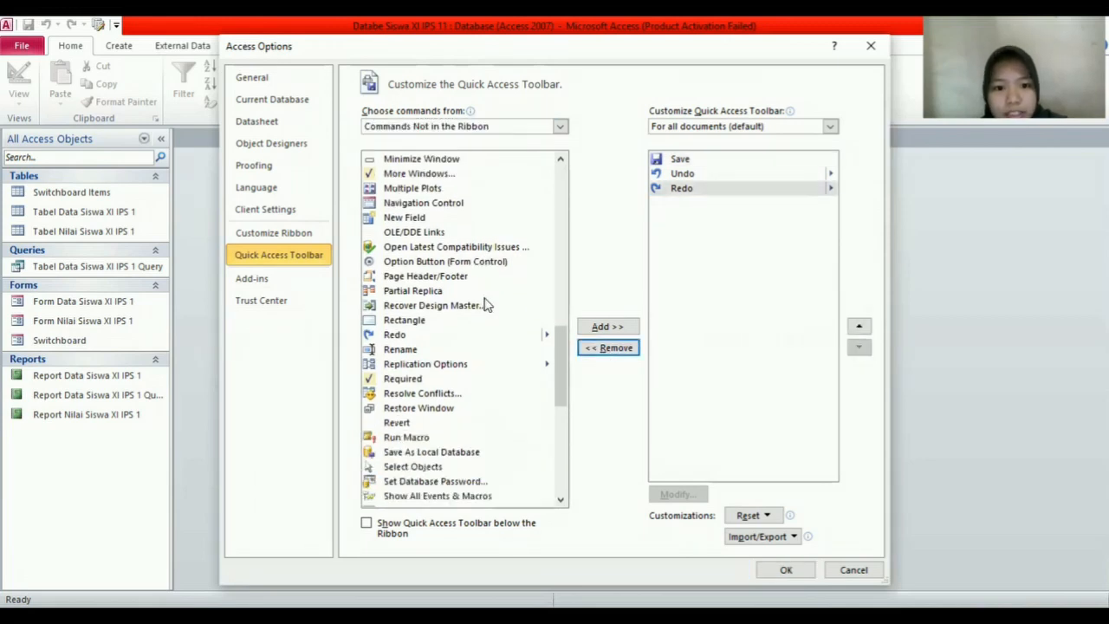
scroll(485, 305, down, 4)
scroll(491, 312, down, 4)
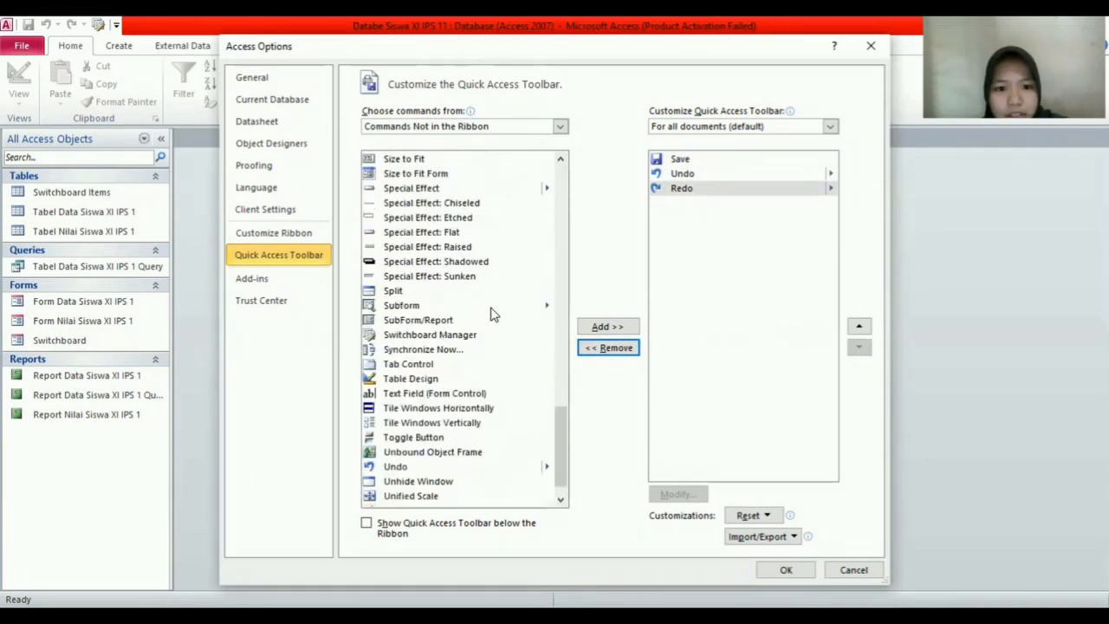
click(491, 339)
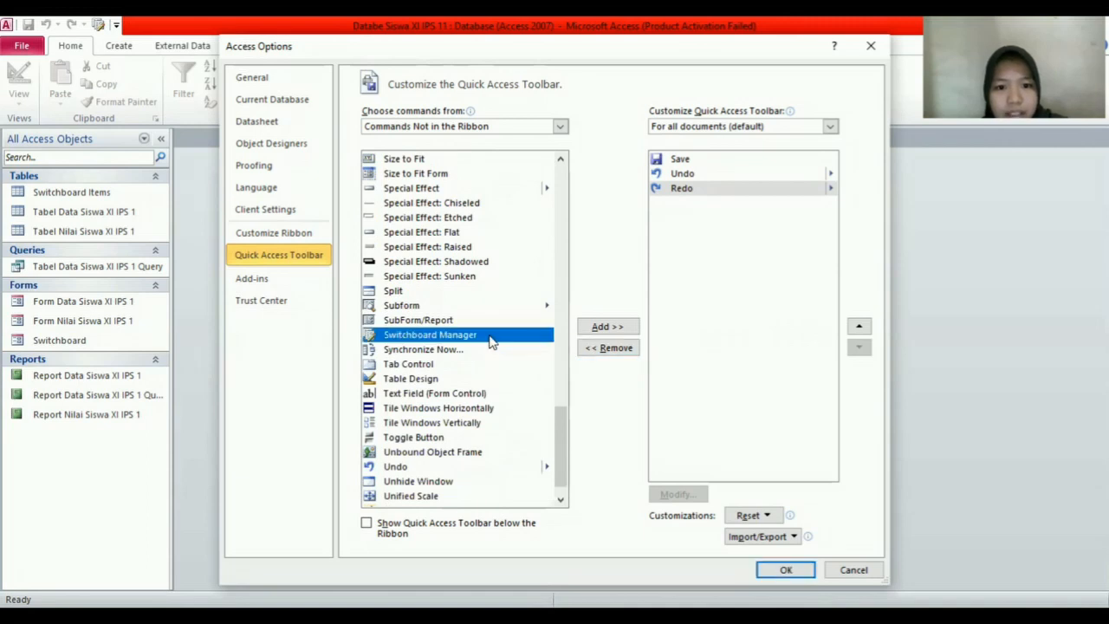
click(604, 332)
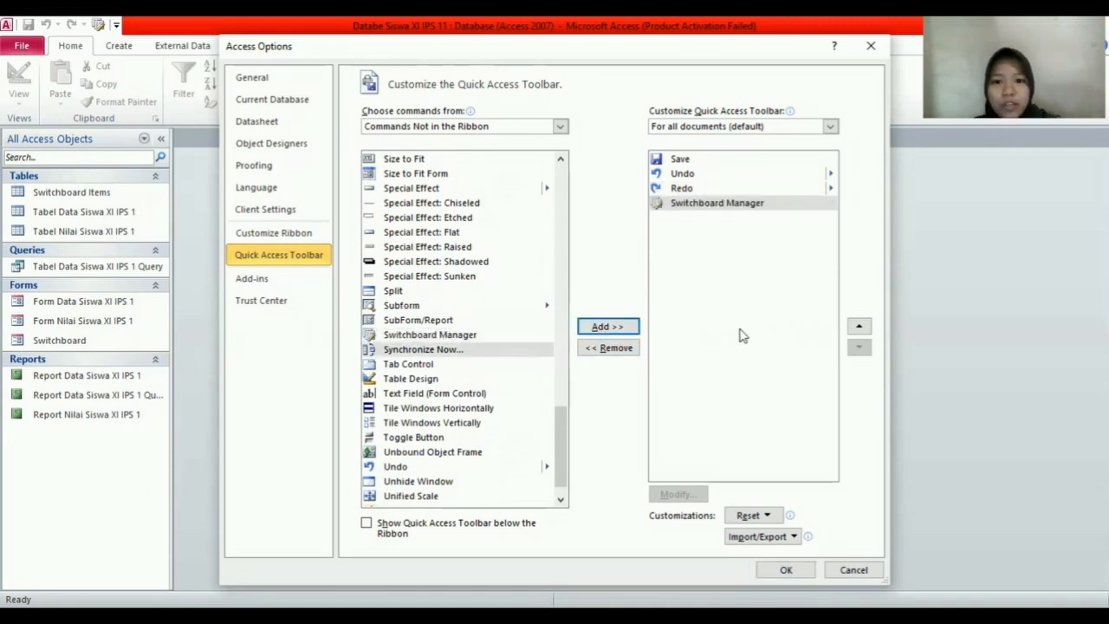
click(796, 575)
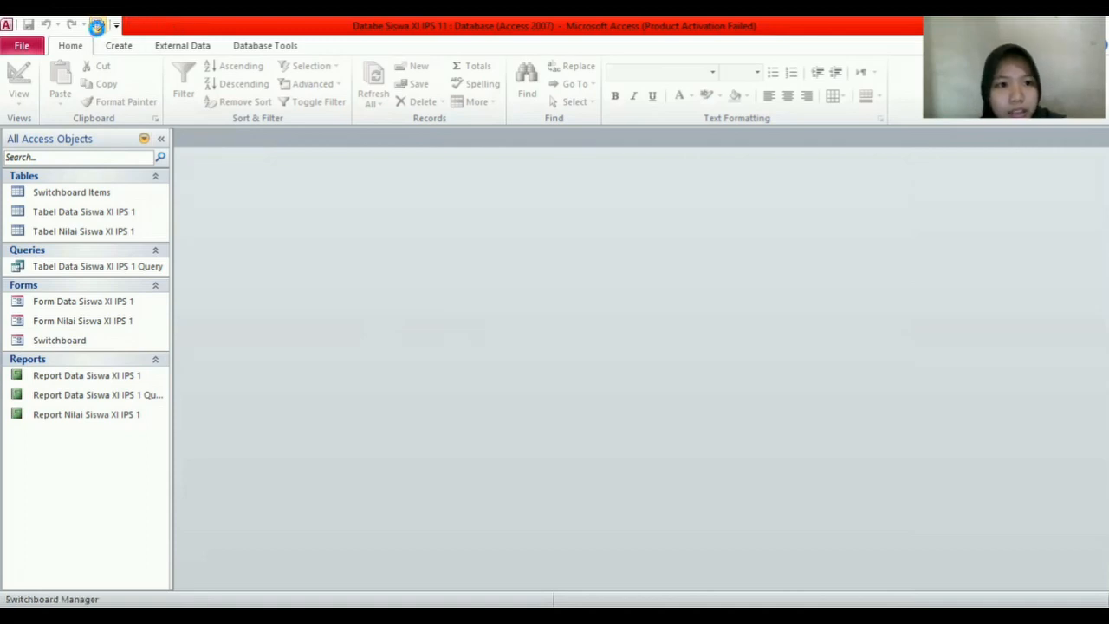
Step: In Switchboard Manager, add and delete a test page, then edit the Main Switchboard
click(98, 26)
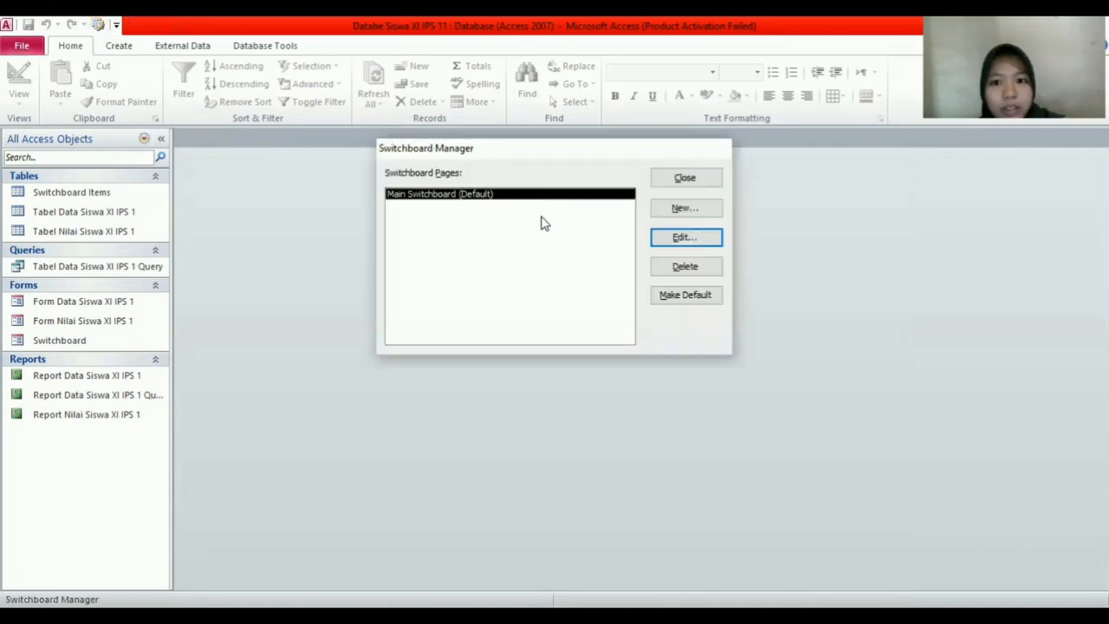
click(699, 215)
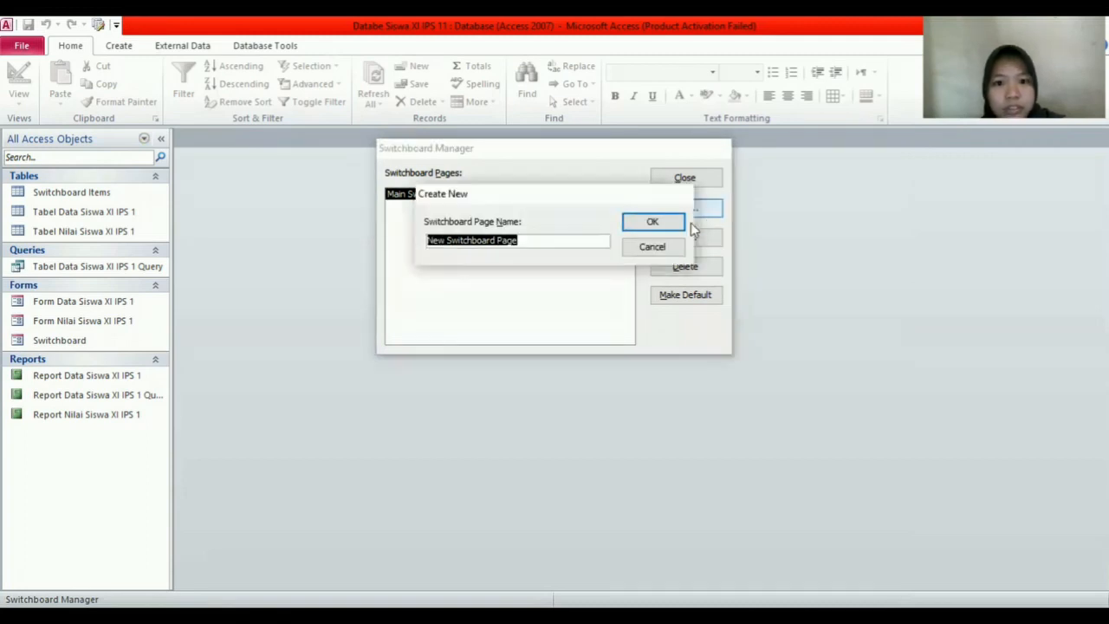
click(675, 227)
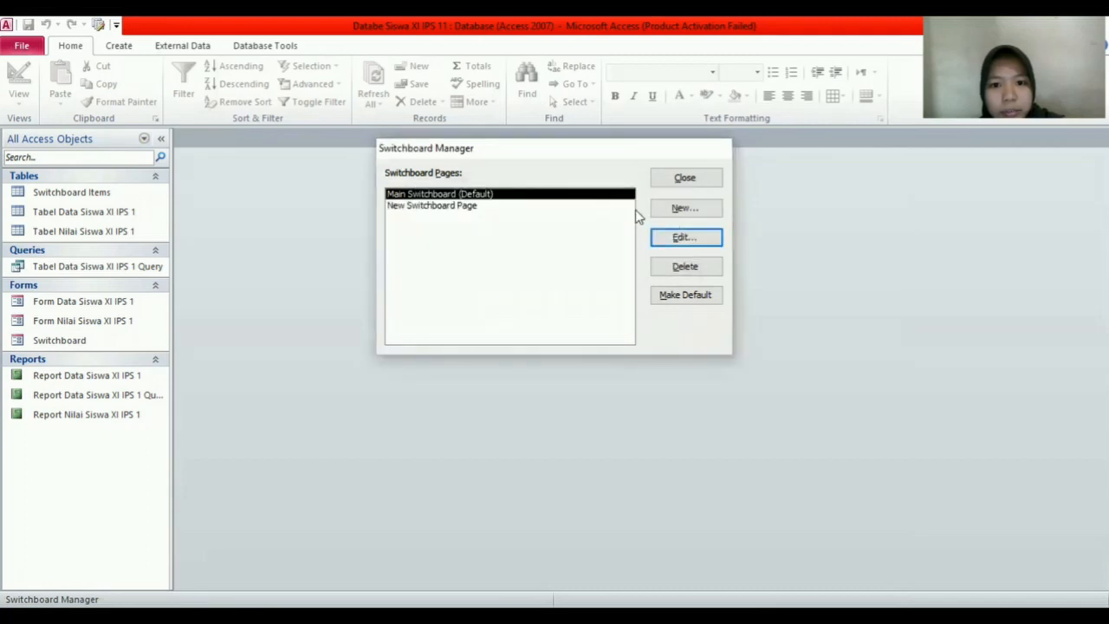
click(626, 209)
click(693, 271)
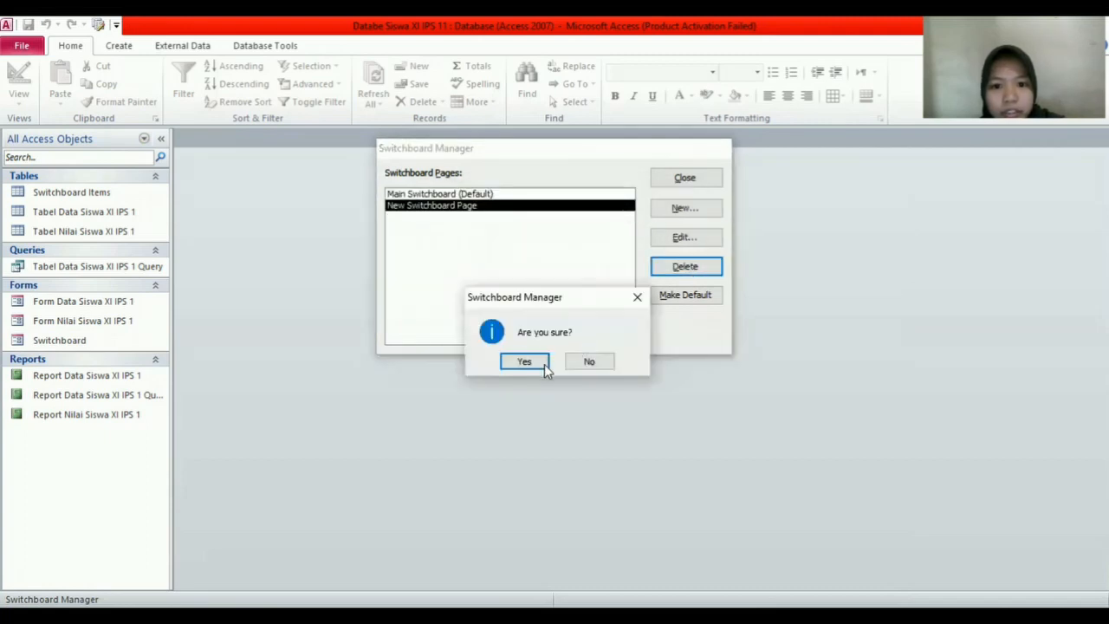
click(532, 363)
click(684, 239)
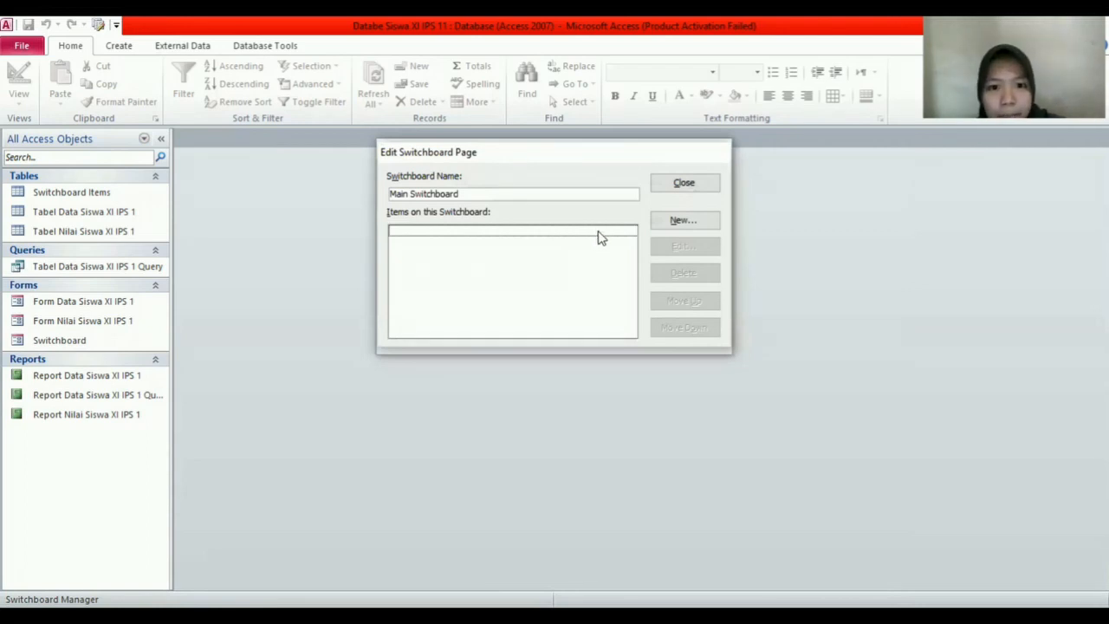
Step: Create a new Main Switchboard item labelled 'Input Data Siswa'
click(661, 223)
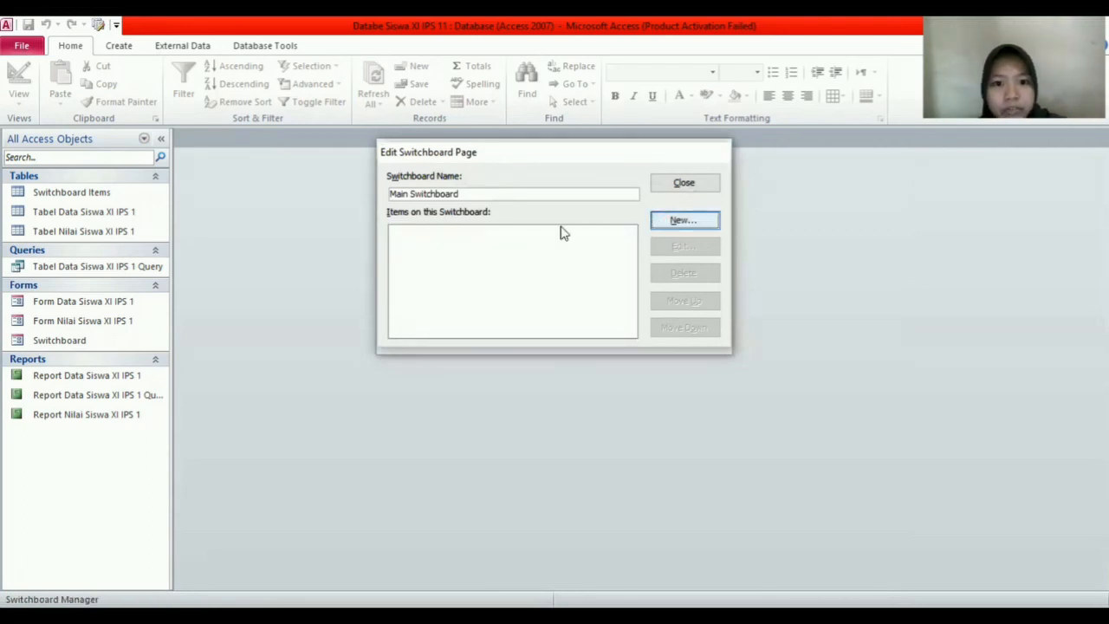
click(613, 213)
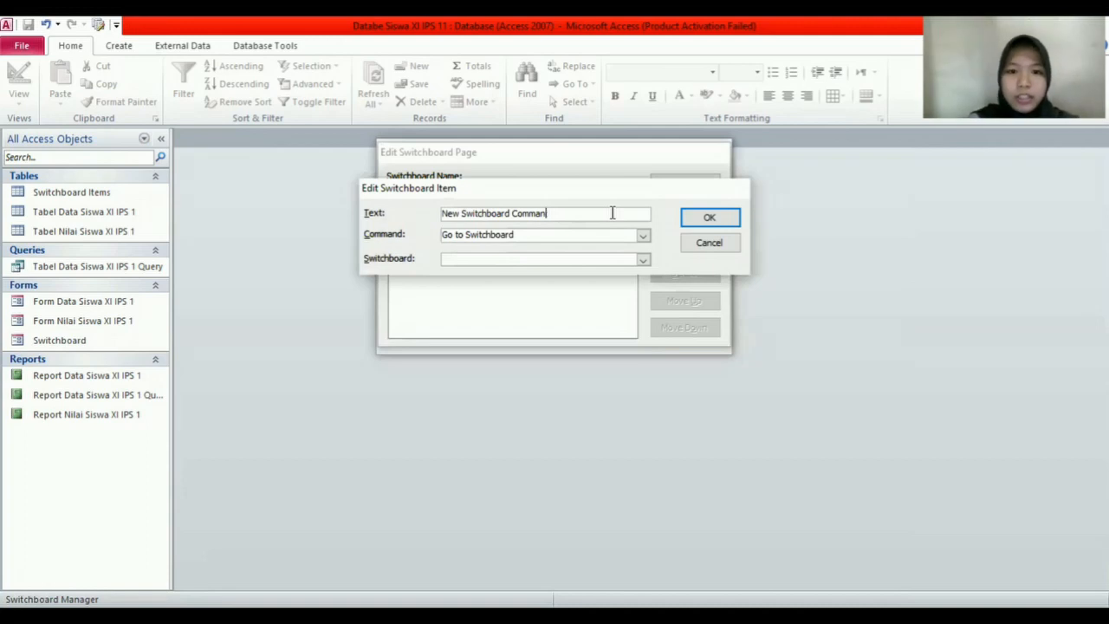
key(BackSpace)
key(BackSpace)
key(BackSpace)
key(BackSpace)
key(BackSpace)
key(BackSpace)
key(BackSpace)
key(BackSpace)
key(BackSpace)
key(BackSpace)
key(BackSpace)
key(BackSpace)
key(BackSpace)
key(BackSpace)
key(BackSpace)
key(BackSpace)
key(BackSpace)
key(BackSpace)
key(BackSpace)
key(BackSpace)
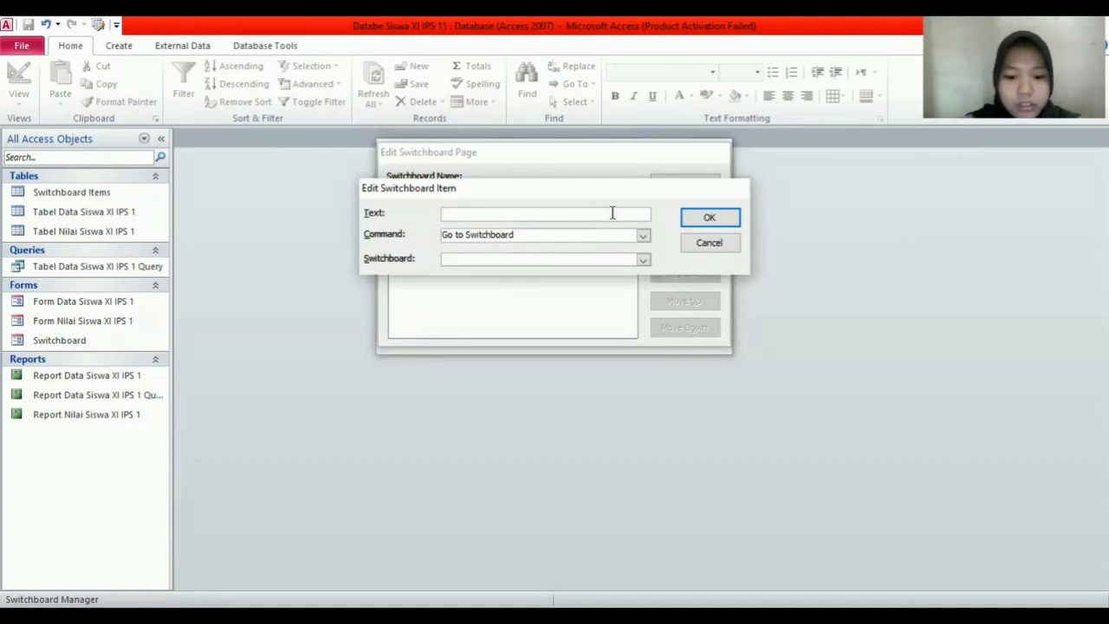
key(Caps_Lock)
text(I)
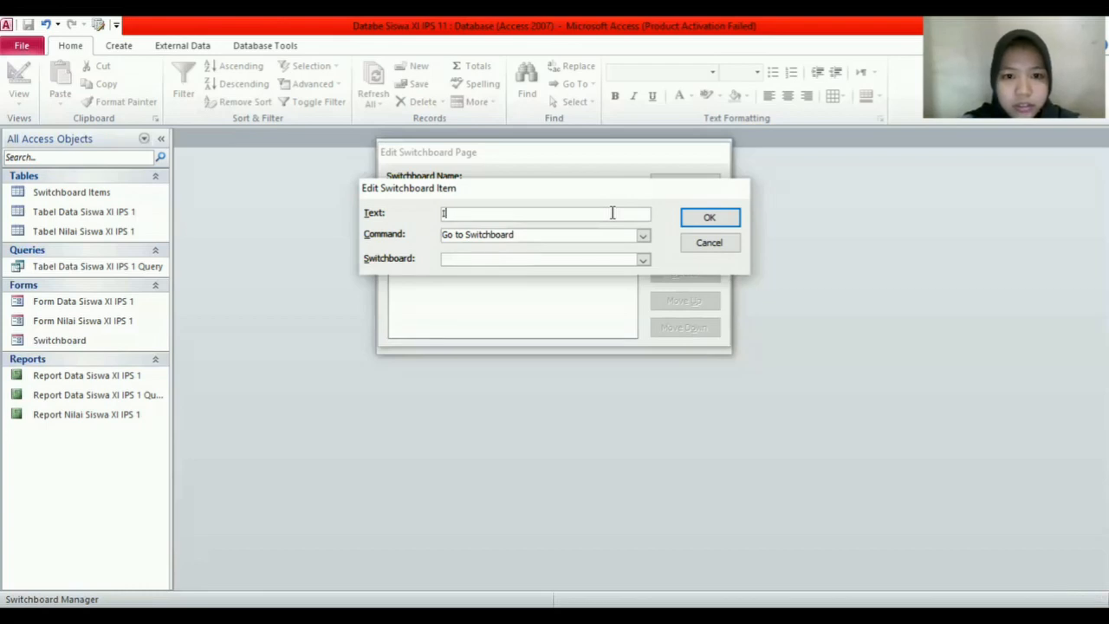
text(nput D)
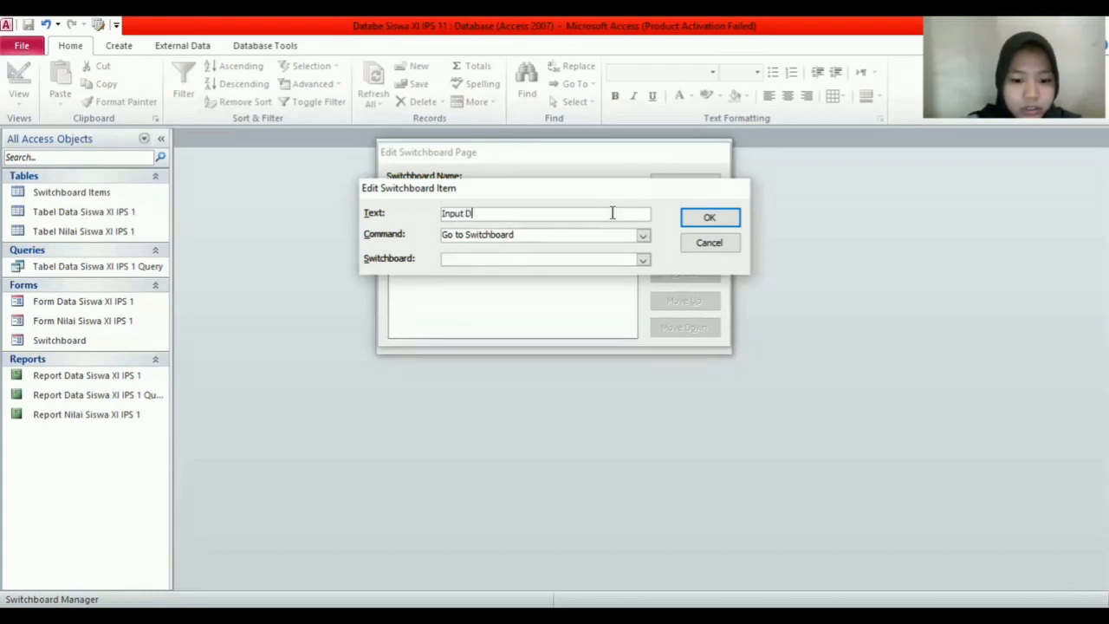
text(ata)
key(Caps_Lock)
text(S)
key(Caps_Lock)
text(iswa)
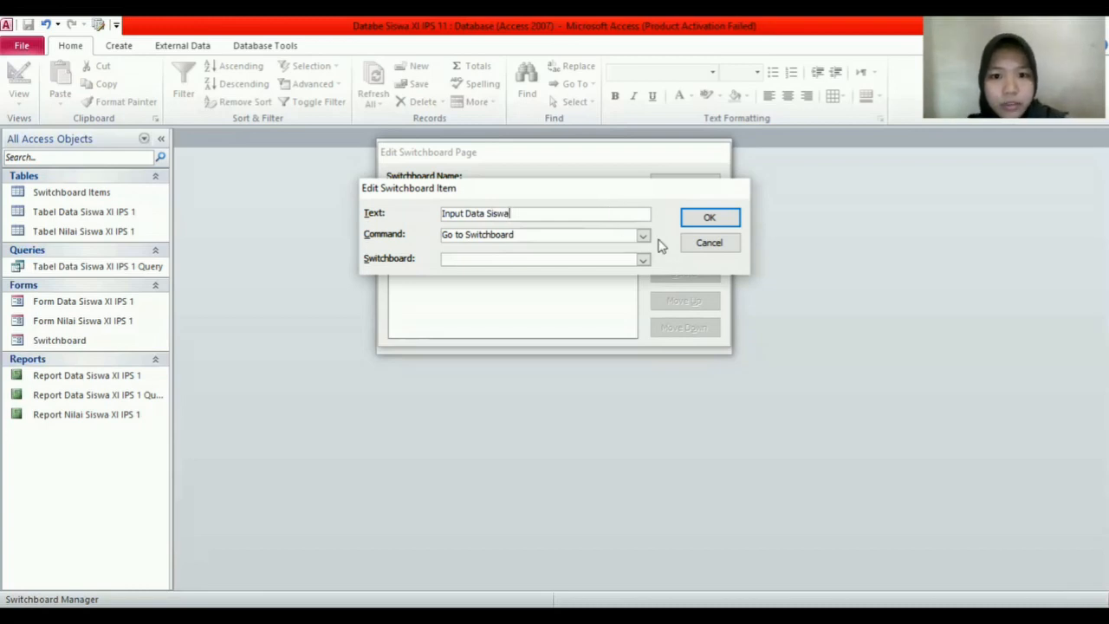
Step: Set the item to Open Form in Add Mode on Form Data Siswa XI IPS 1 and save it
click(643, 235)
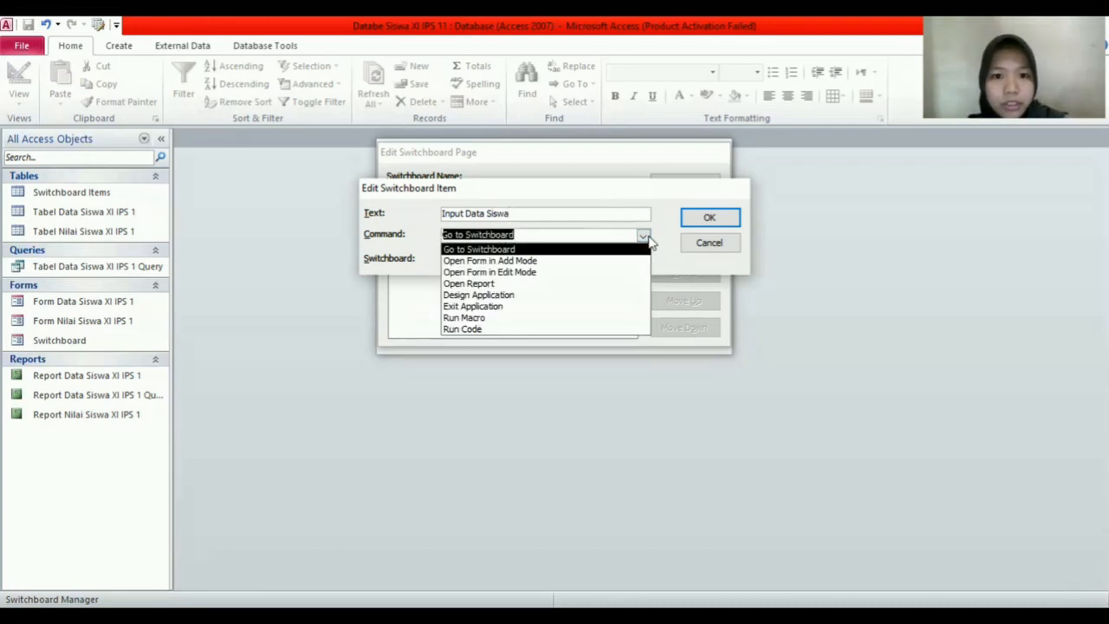
click(610, 261)
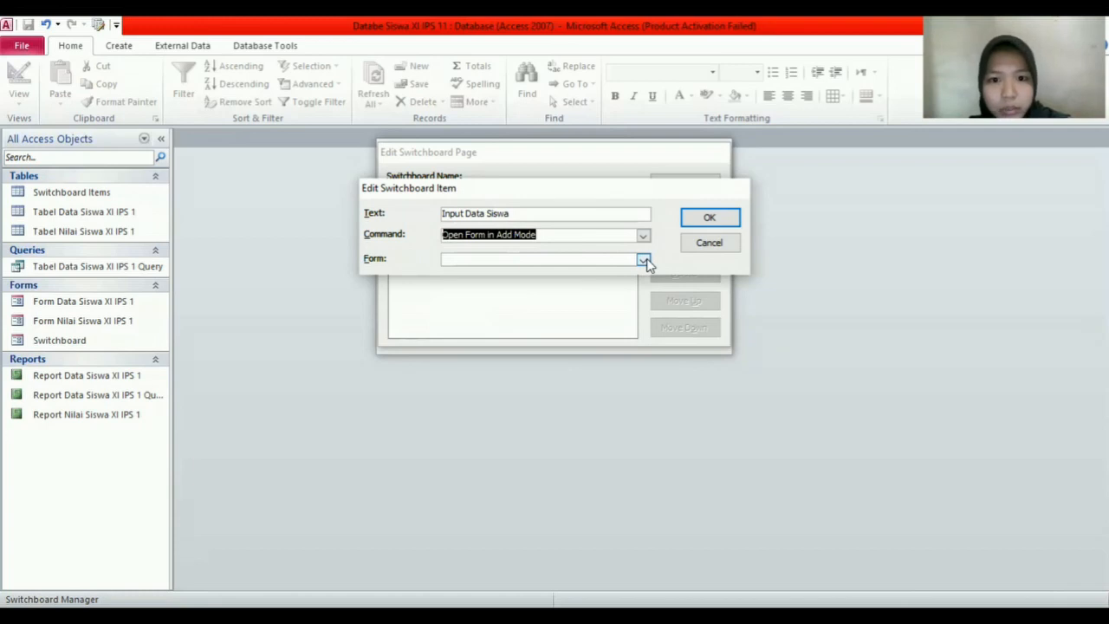
click(644, 259)
click(612, 276)
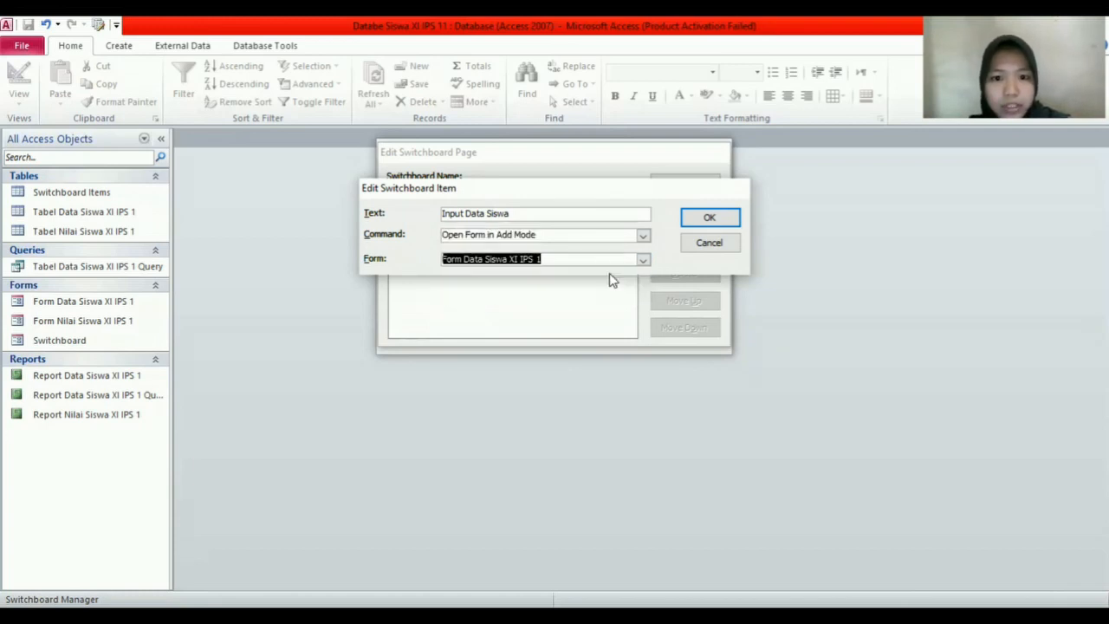
click(711, 217)
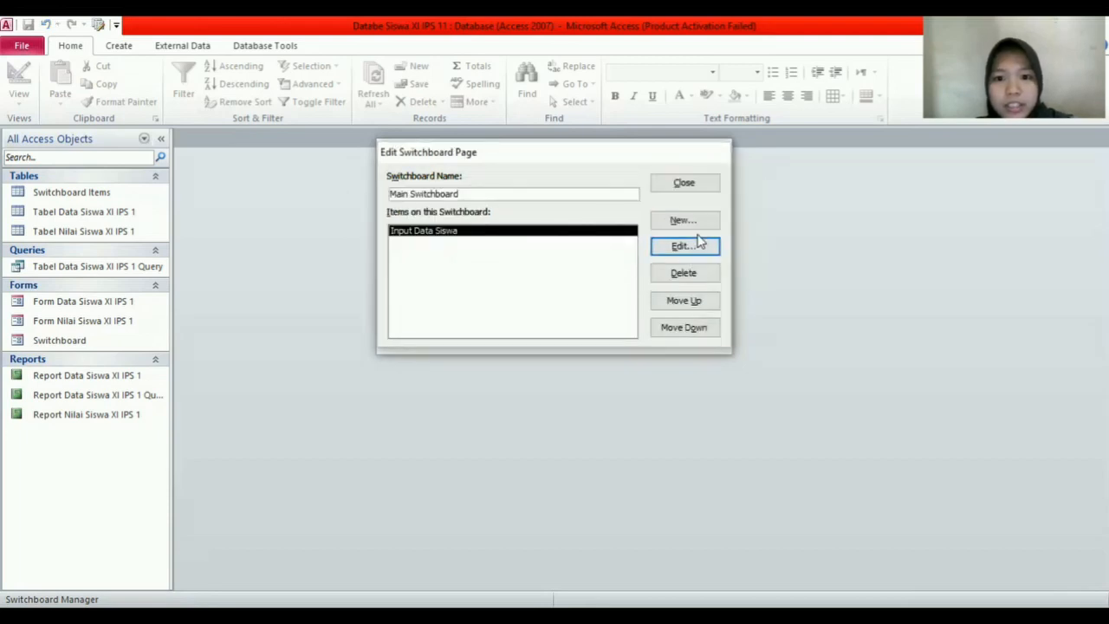
click(698, 221)
Step: Label the item 'Input Nilai Siswa', set Open Form in Add Mode on Form Nilai Siswa XI IPS 1
click(632, 215)
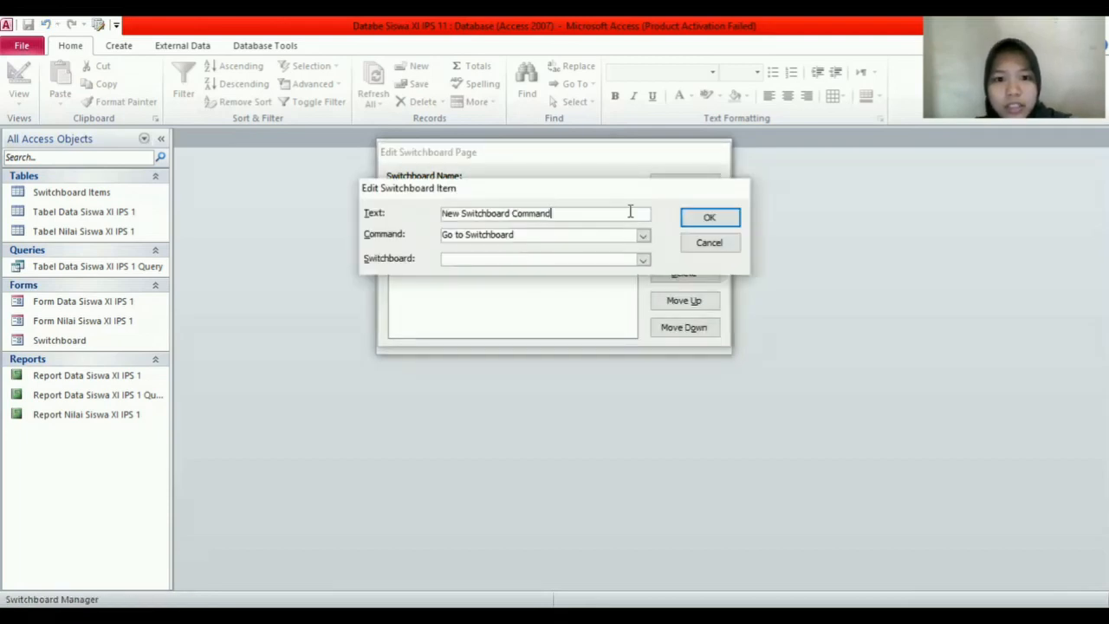
click(439, 219)
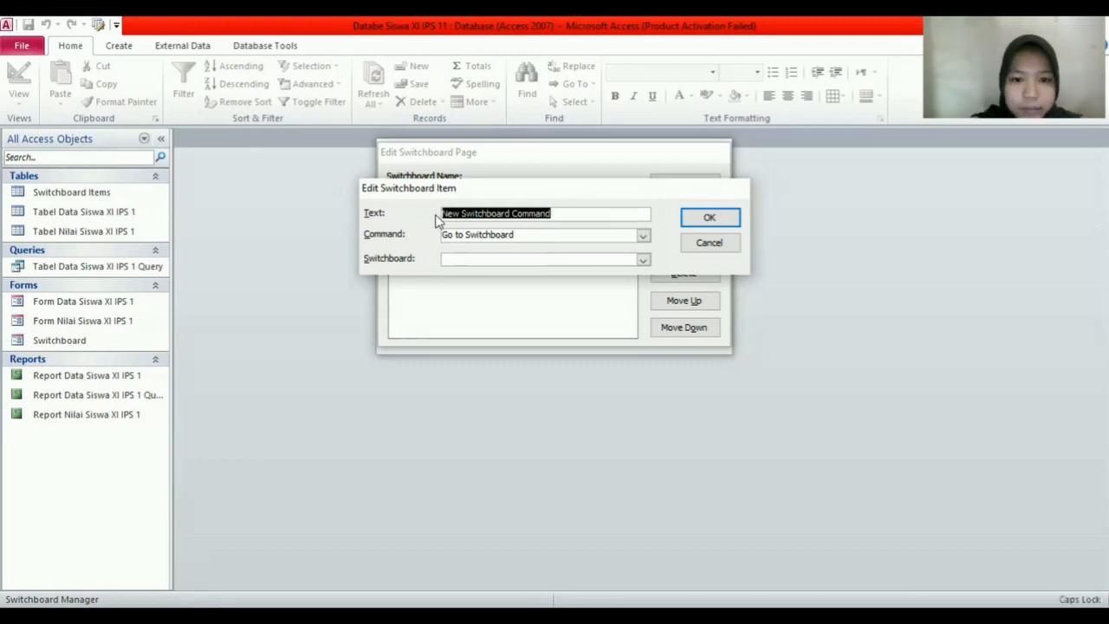
text(Input )
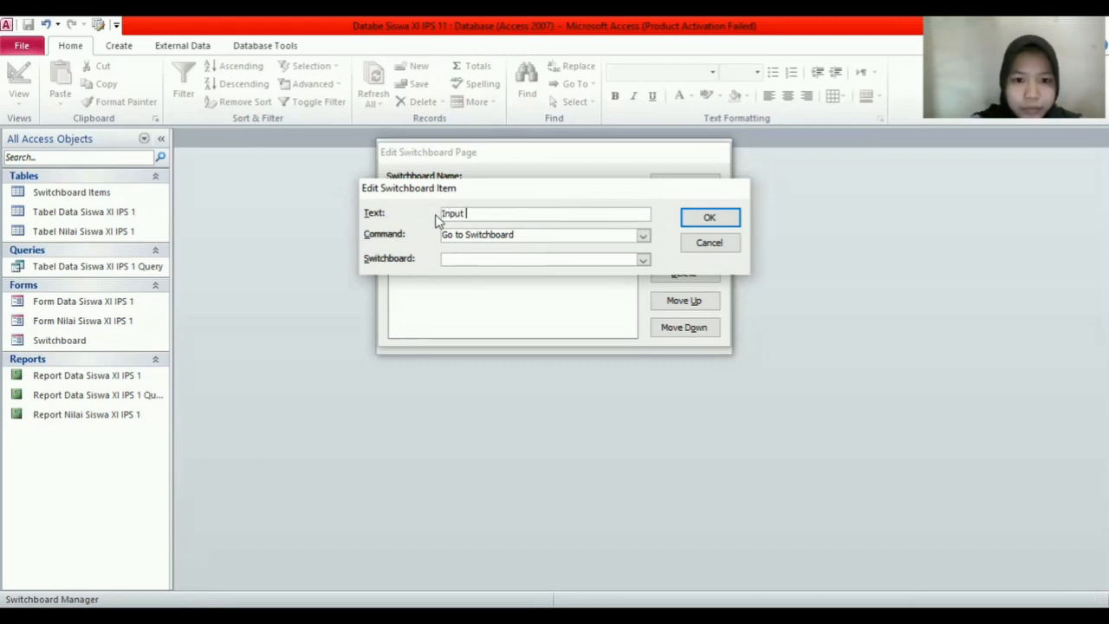
text(Nilai Siswa)
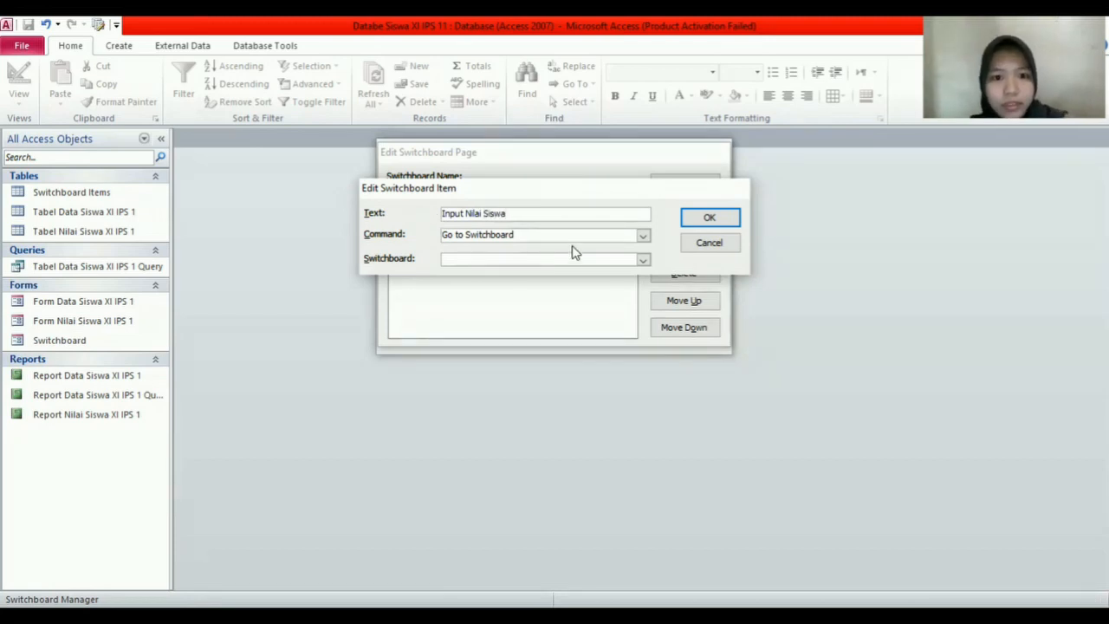
click(642, 236)
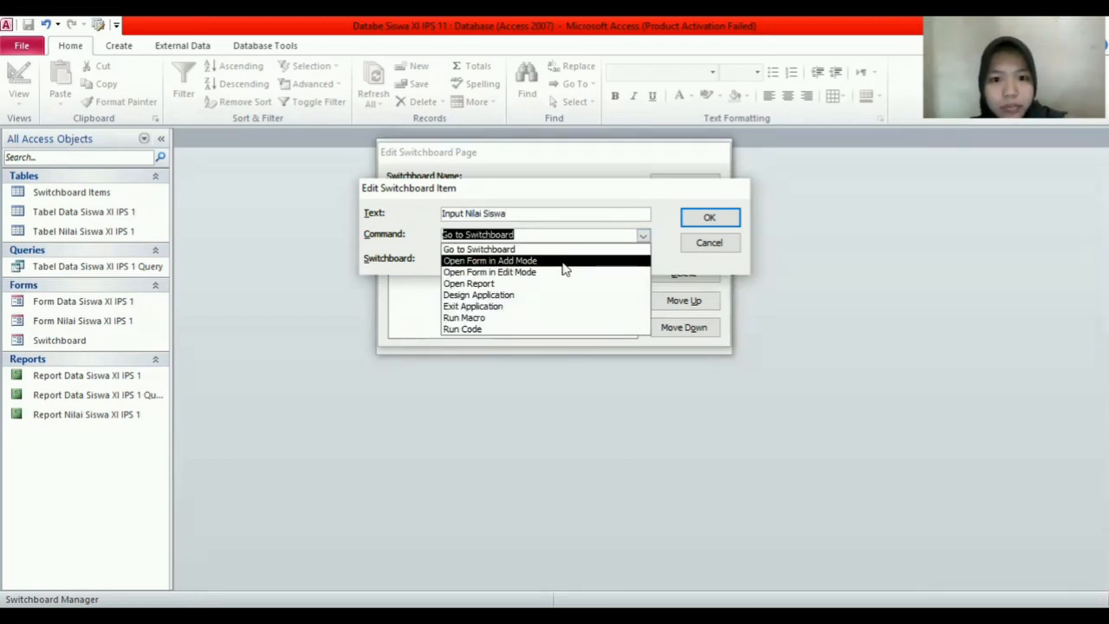
click(568, 262)
click(642, 261)
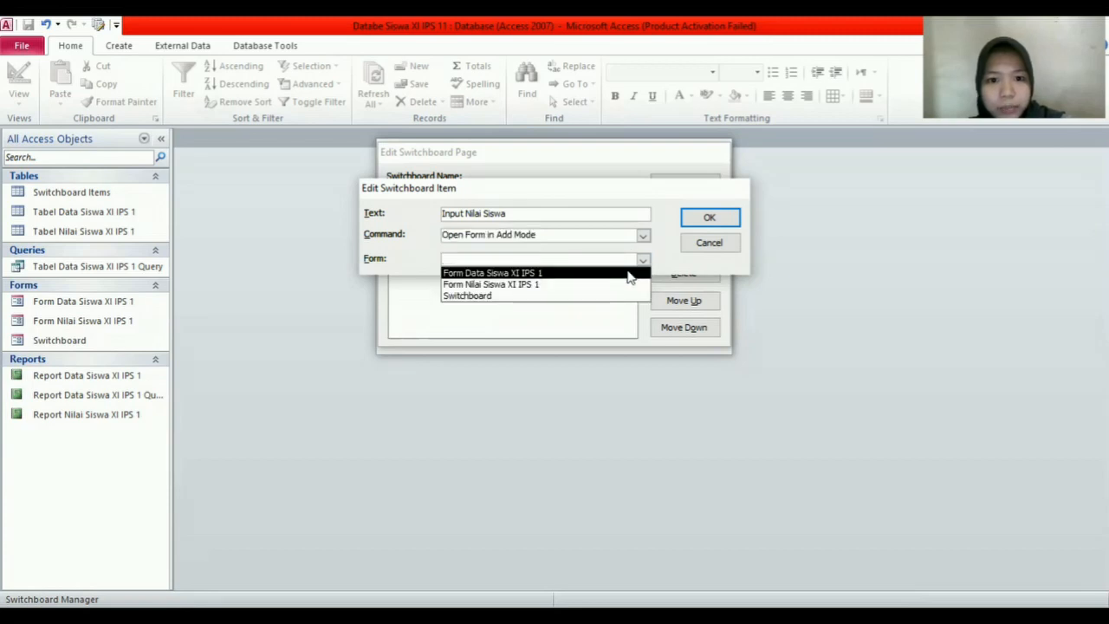
click(604, 292)
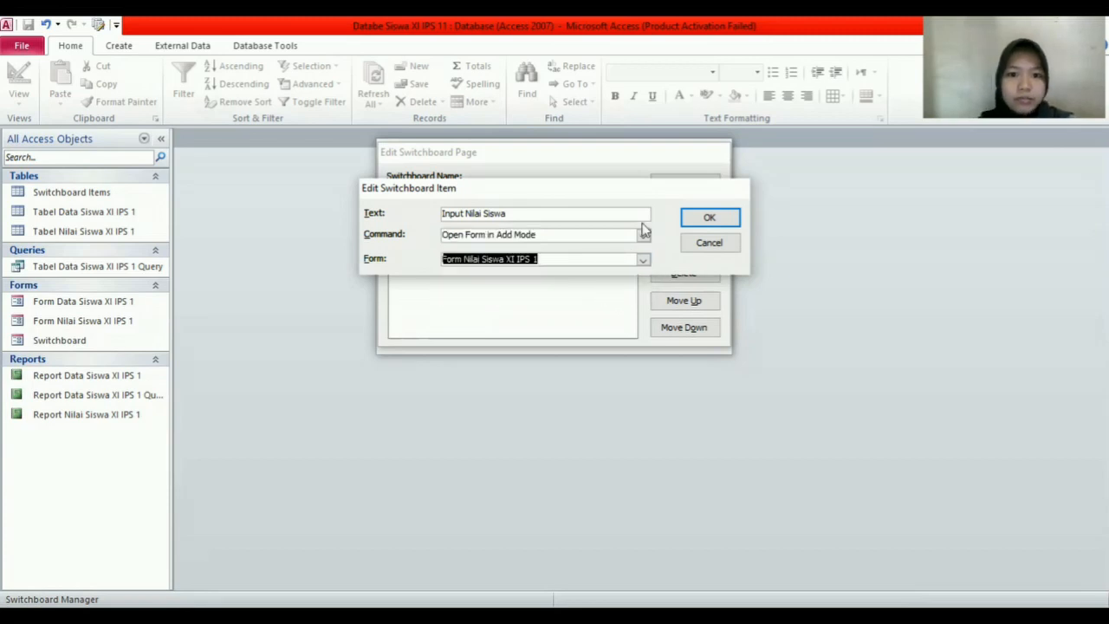
click(707, 220)
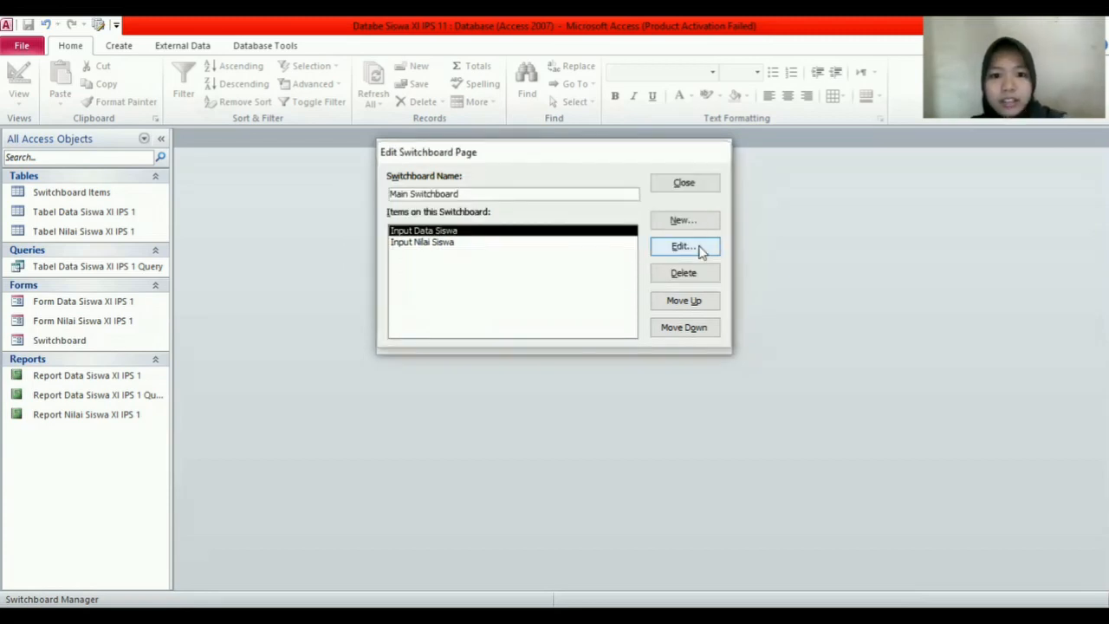
click(700, 247)
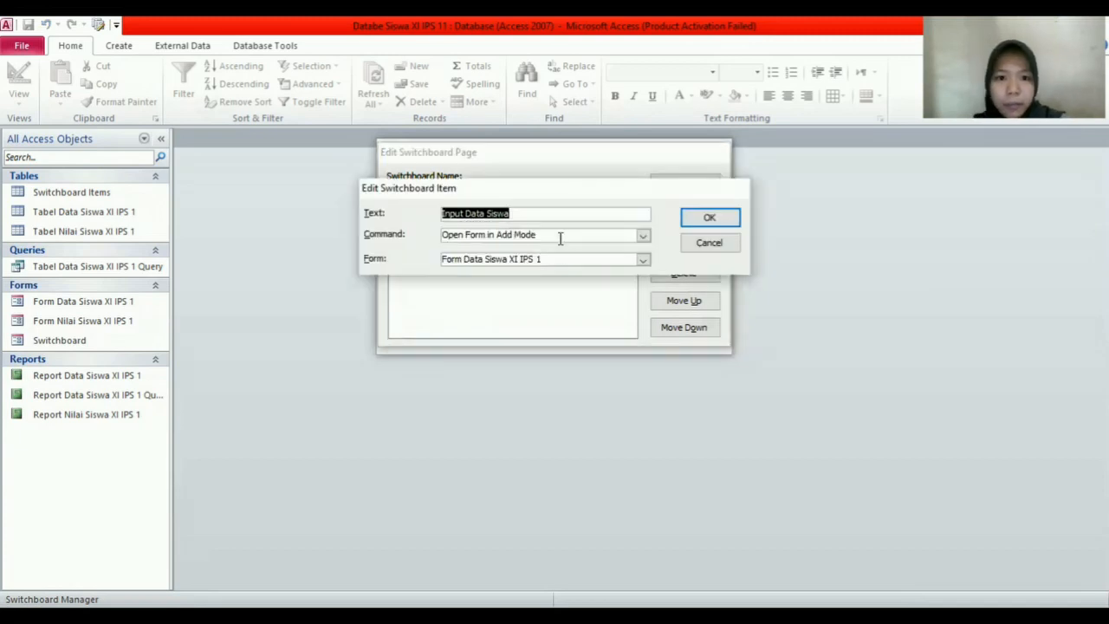
click(702, 224)
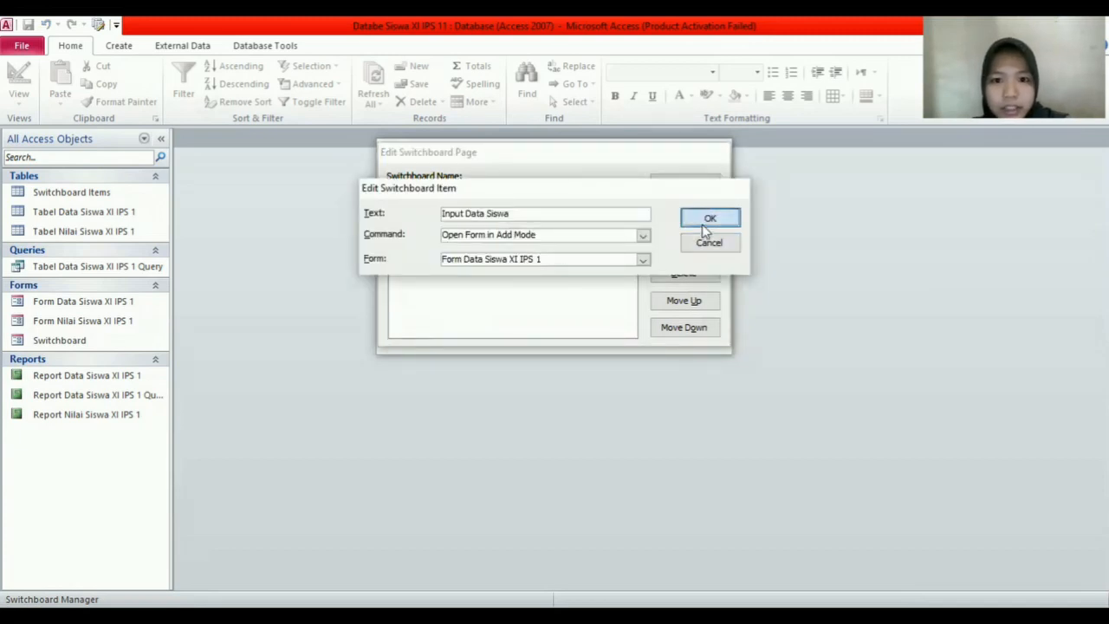
Step: Add the item 'Cetak Laporan Data Siswa' set to Open Report on Report Data Siswa XI IPS 1
click(668, 222)
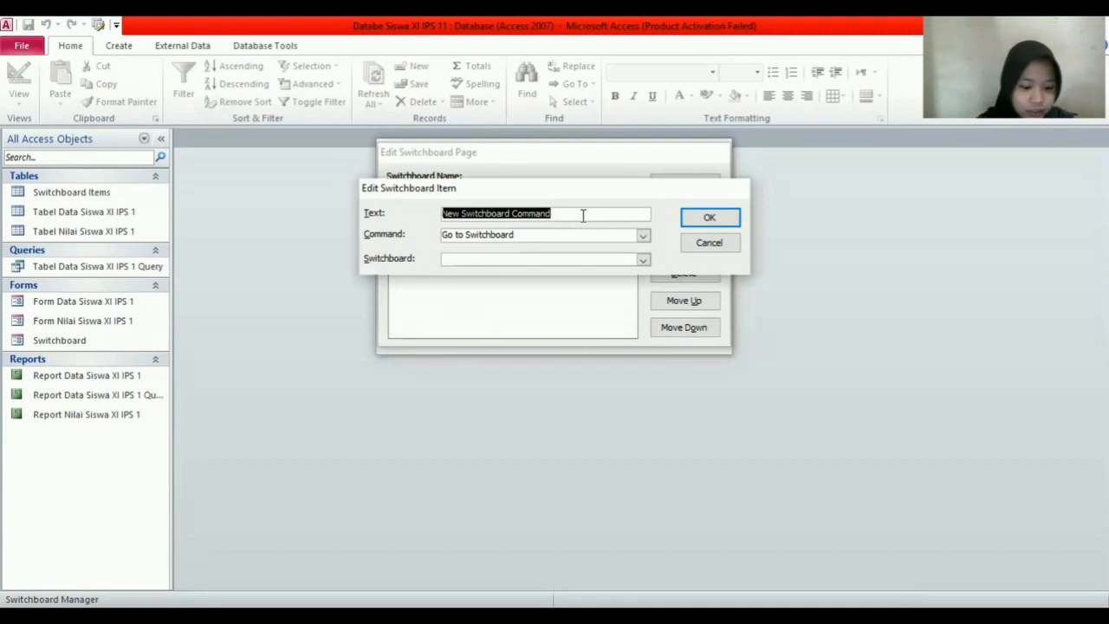
text(C)
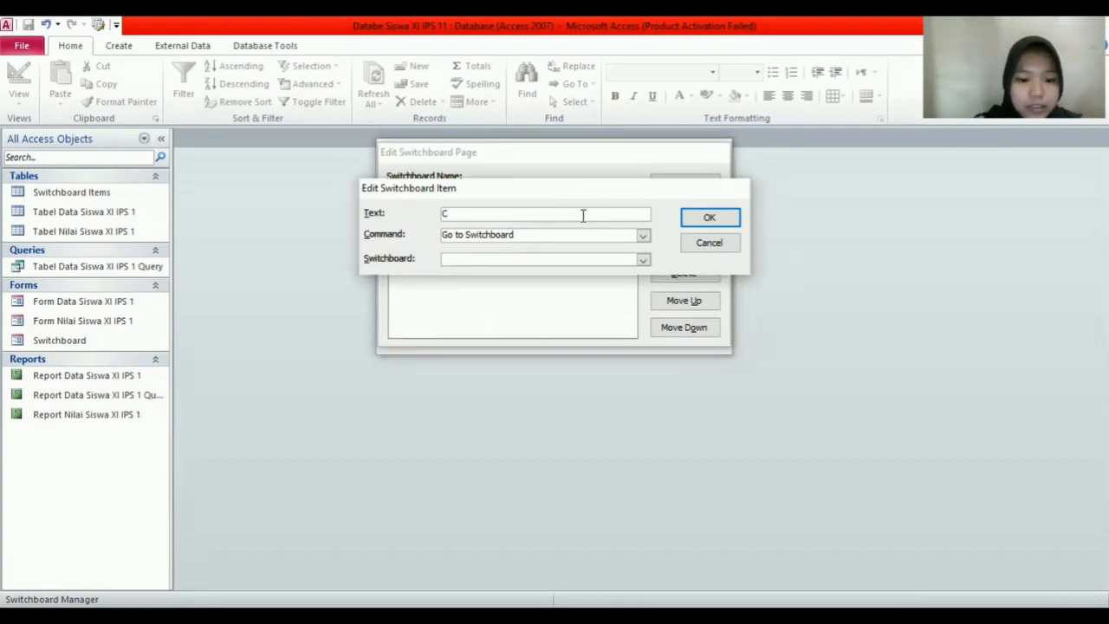
text(etak Lap)
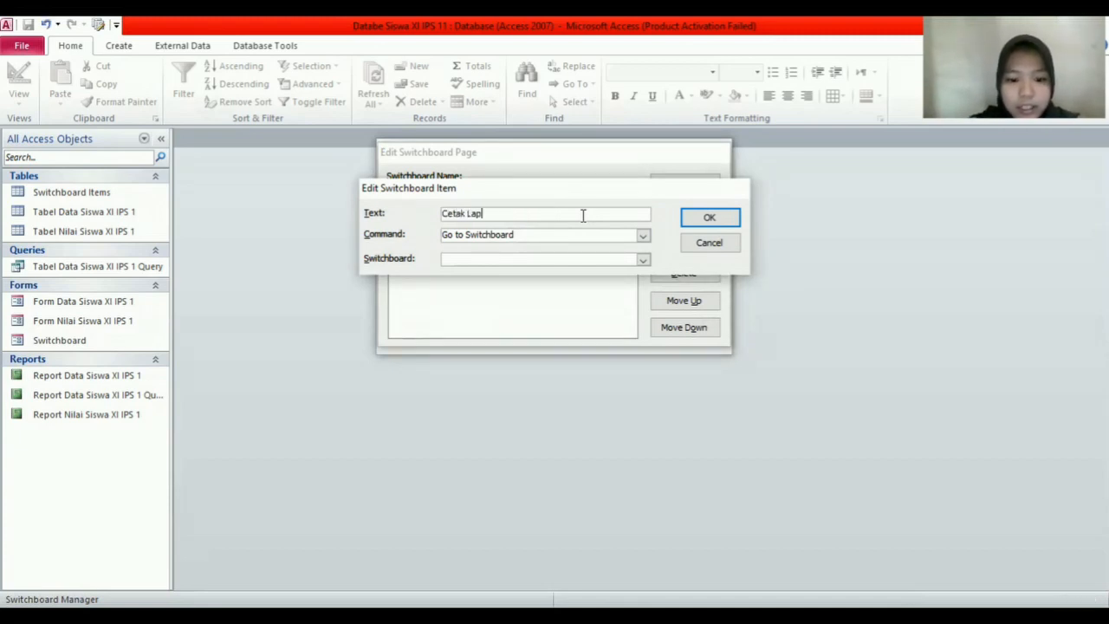
text(oran)
key(Caps_Lock)
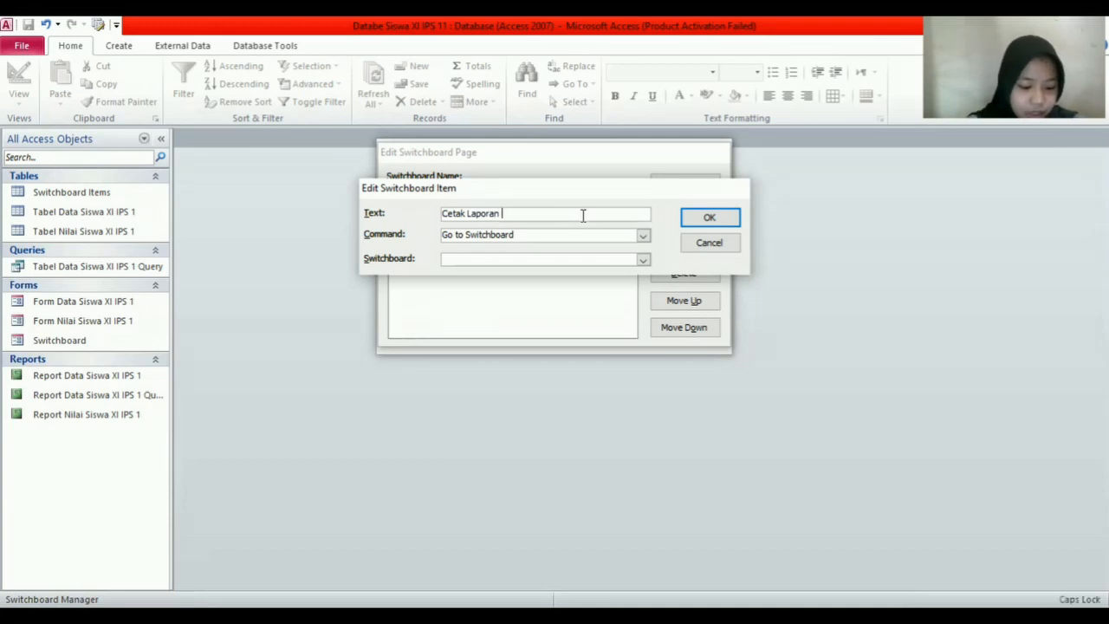
text(n N)
key(BackSpace)
text(Data )
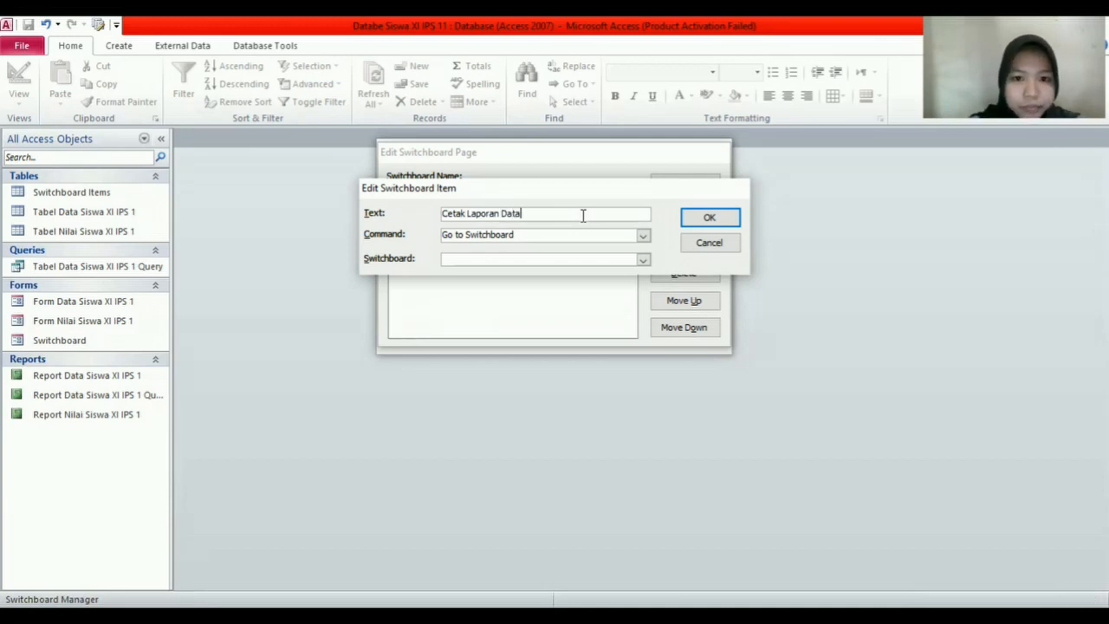
text(Siswa)
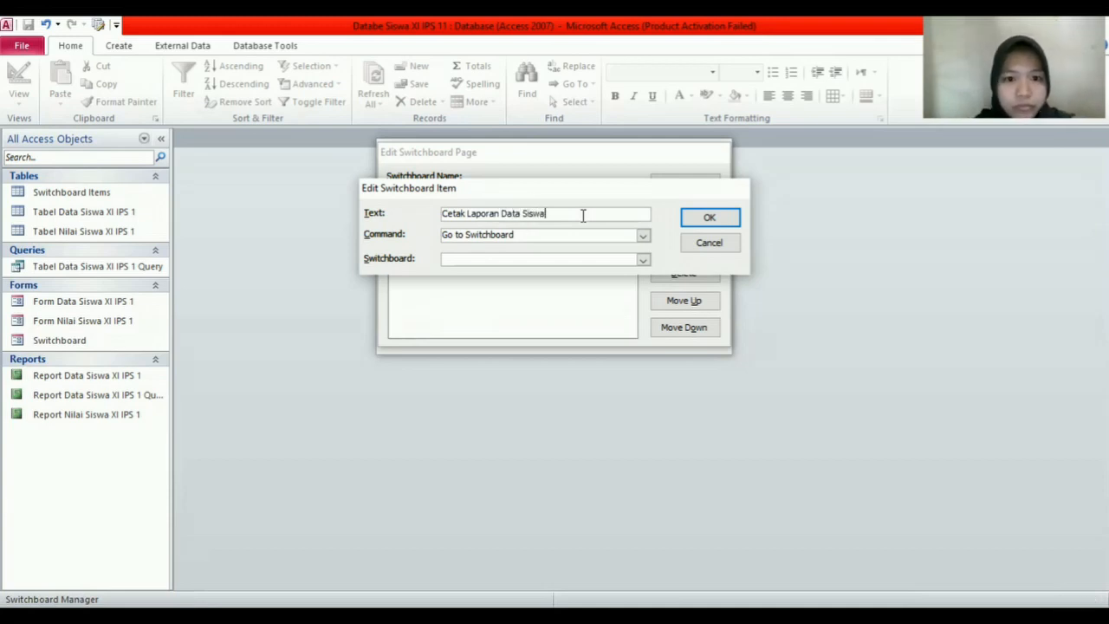
click(644, 236)
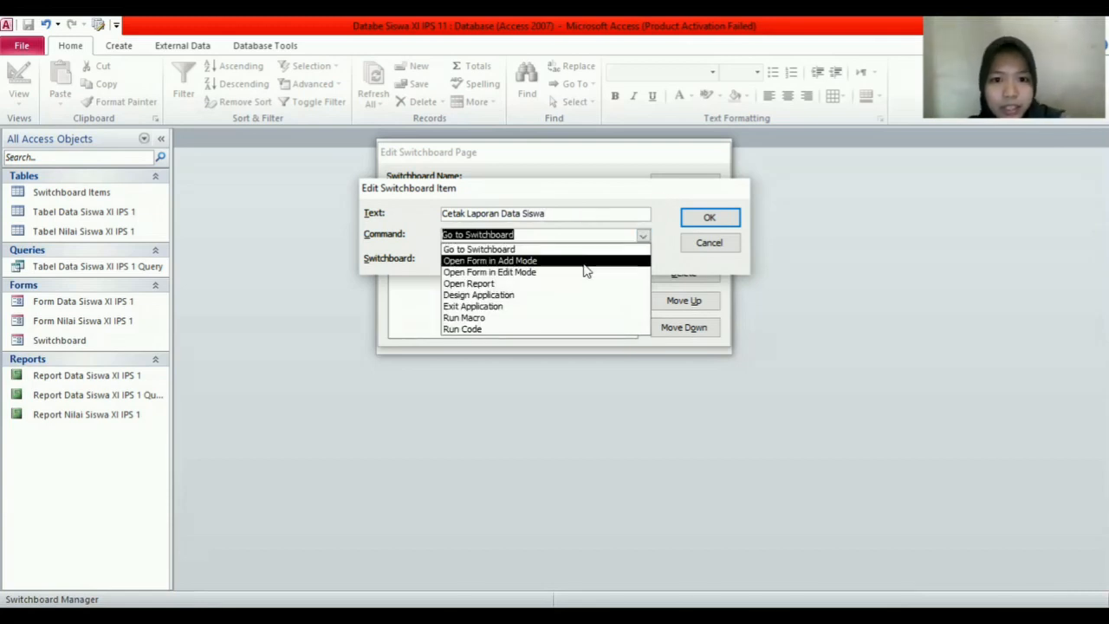
click(545, 287)
click(643, 260)
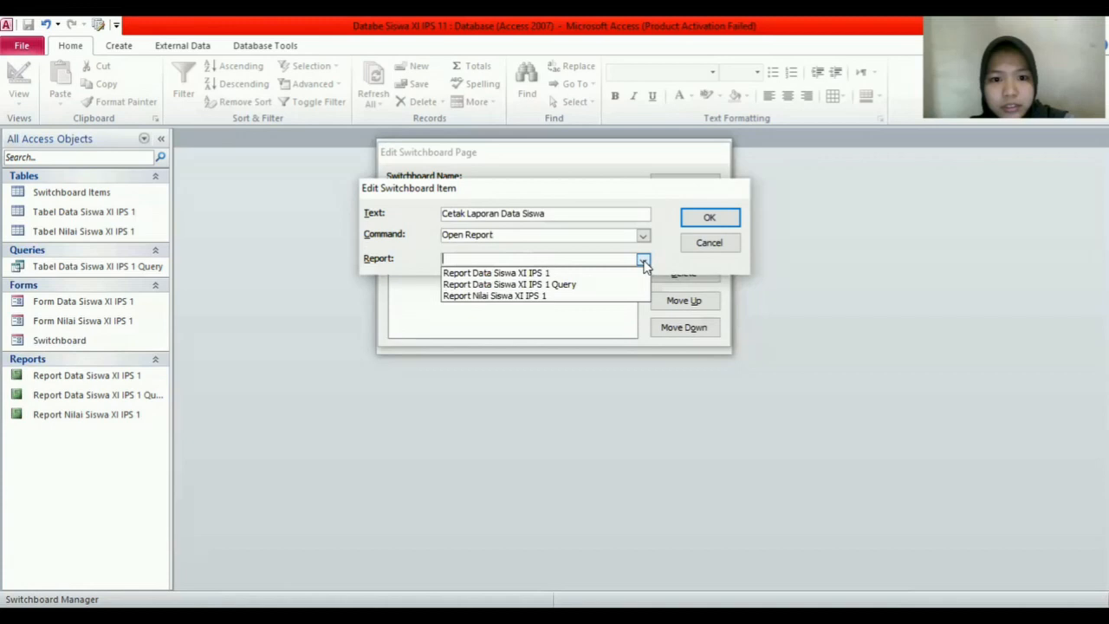
click(599, 276)
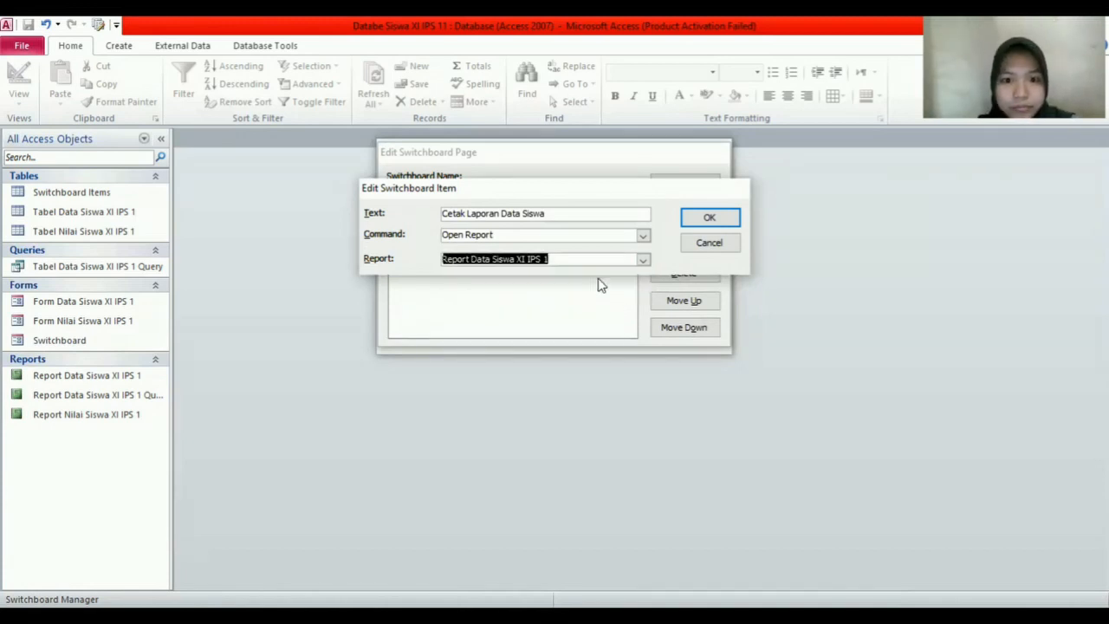
click(707, 218)
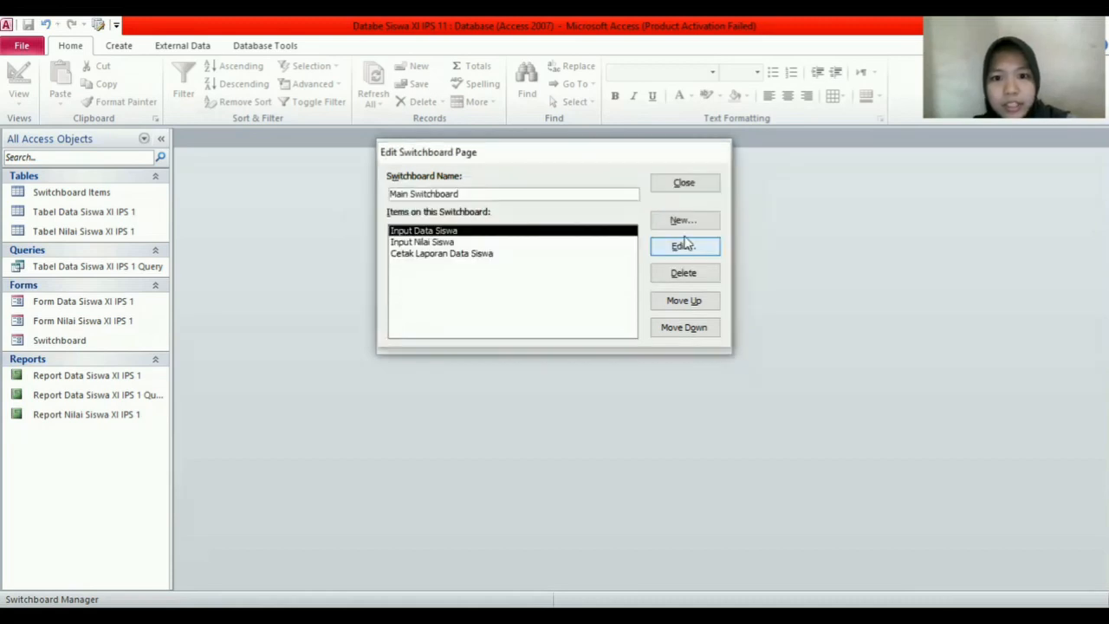
Step: Add 'Cetak Laporan Nilai Siswa' set to Open Report on Report Data Siswa XI IPS 1 Query
click(701, 221)
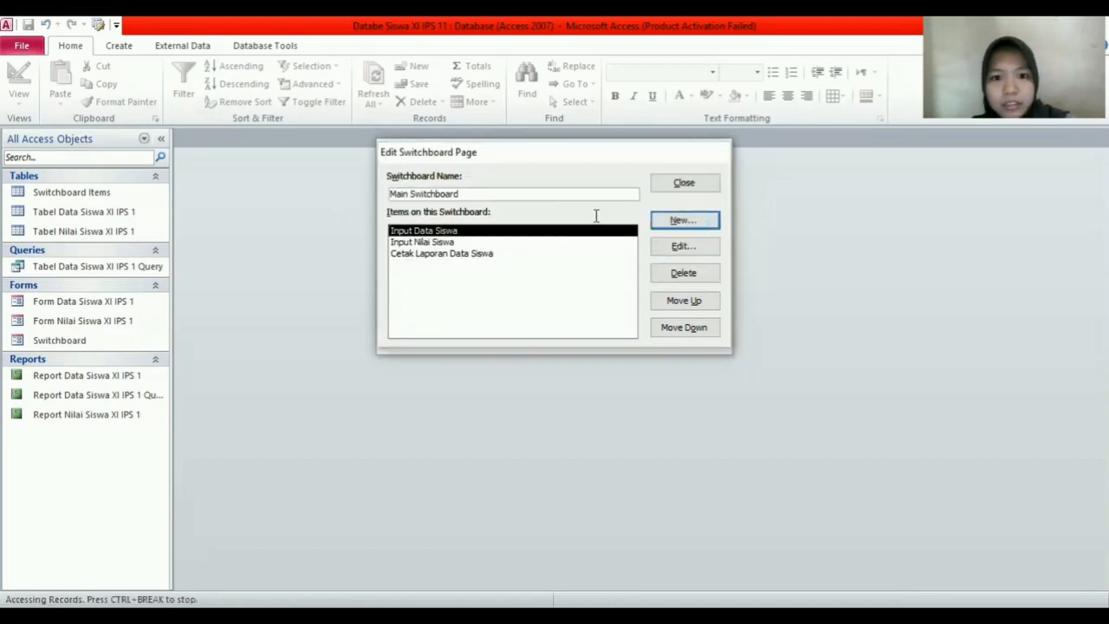
text(Cet)
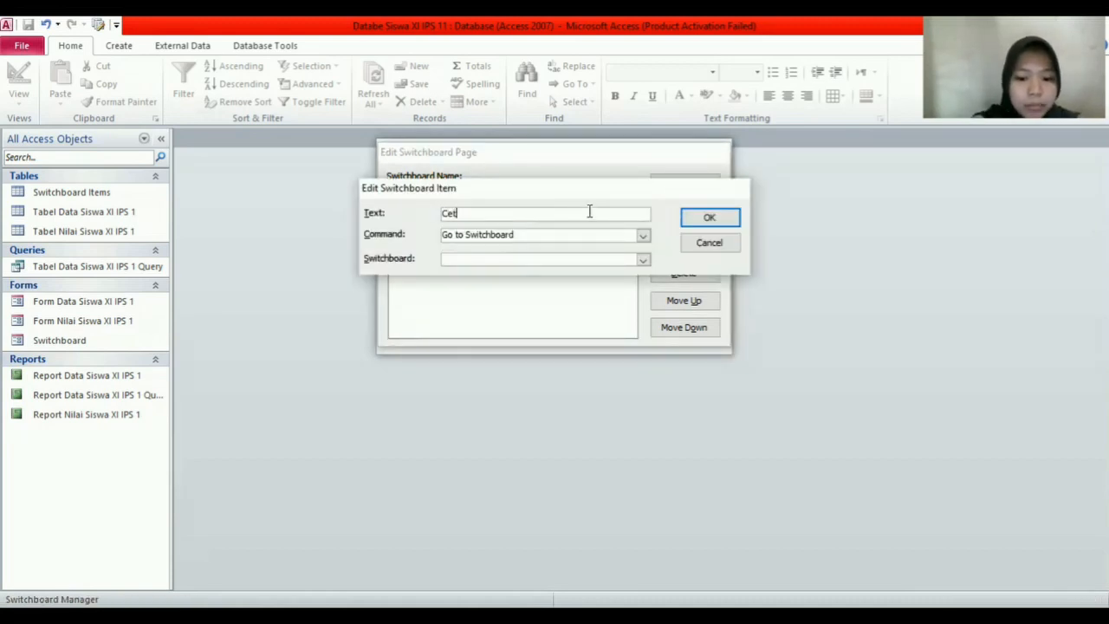
text(ak Lapor)
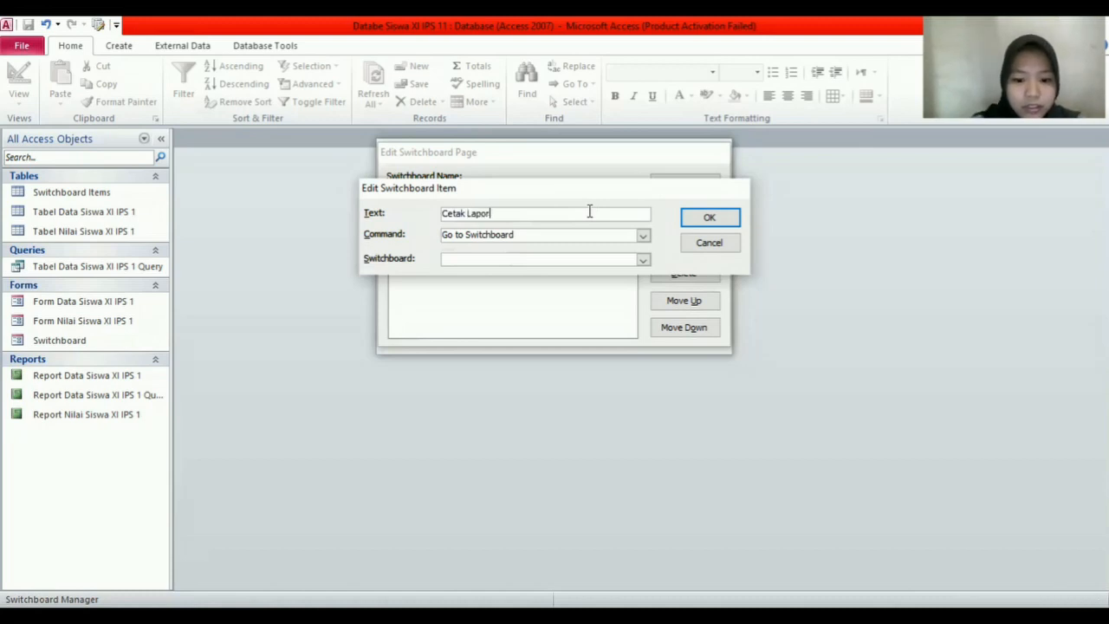
text(an Nila)
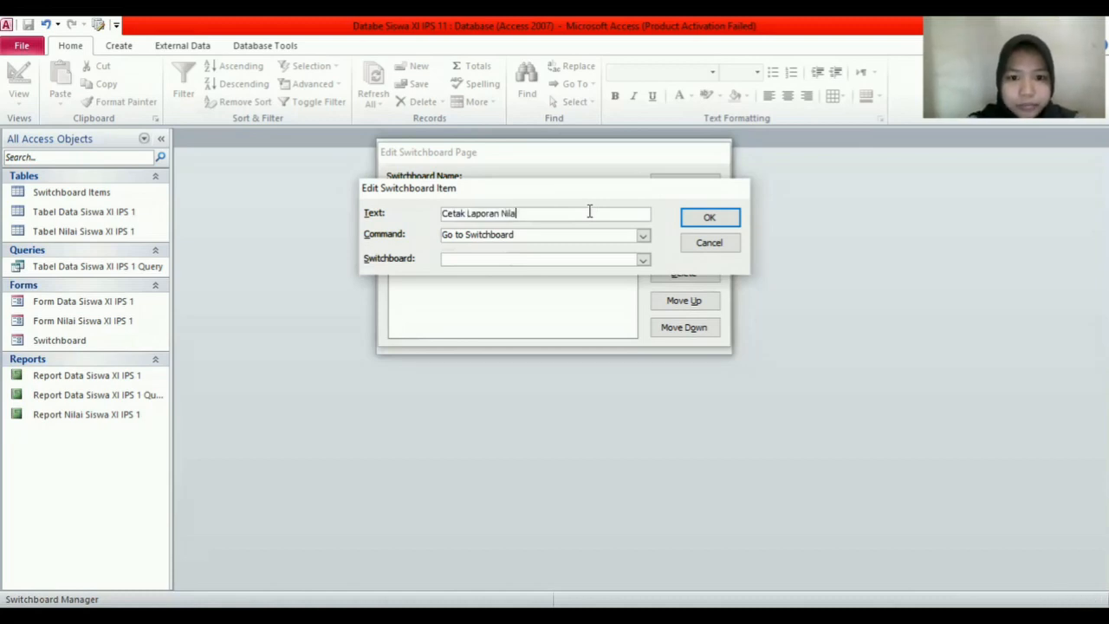
text(i Sisw)
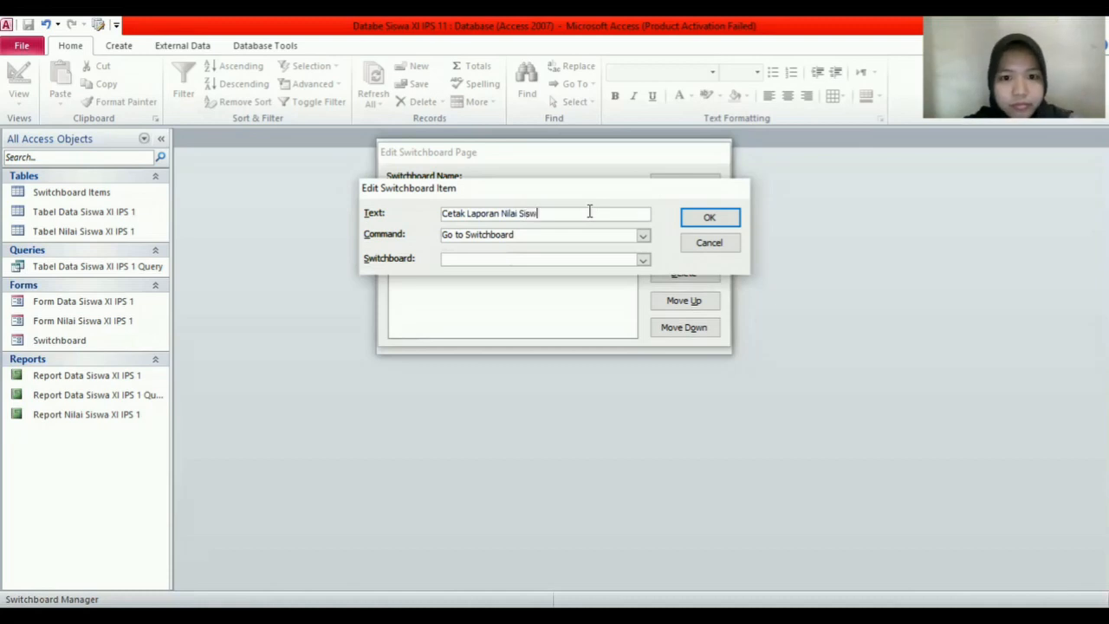
text(a)
click(643, 235)
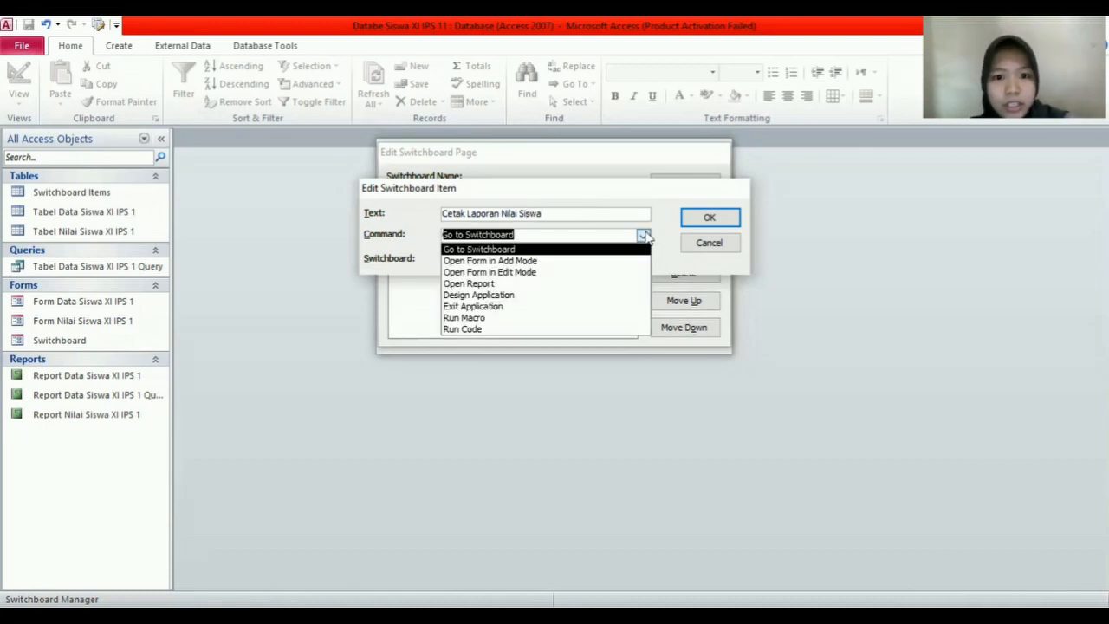
click(589, 285)
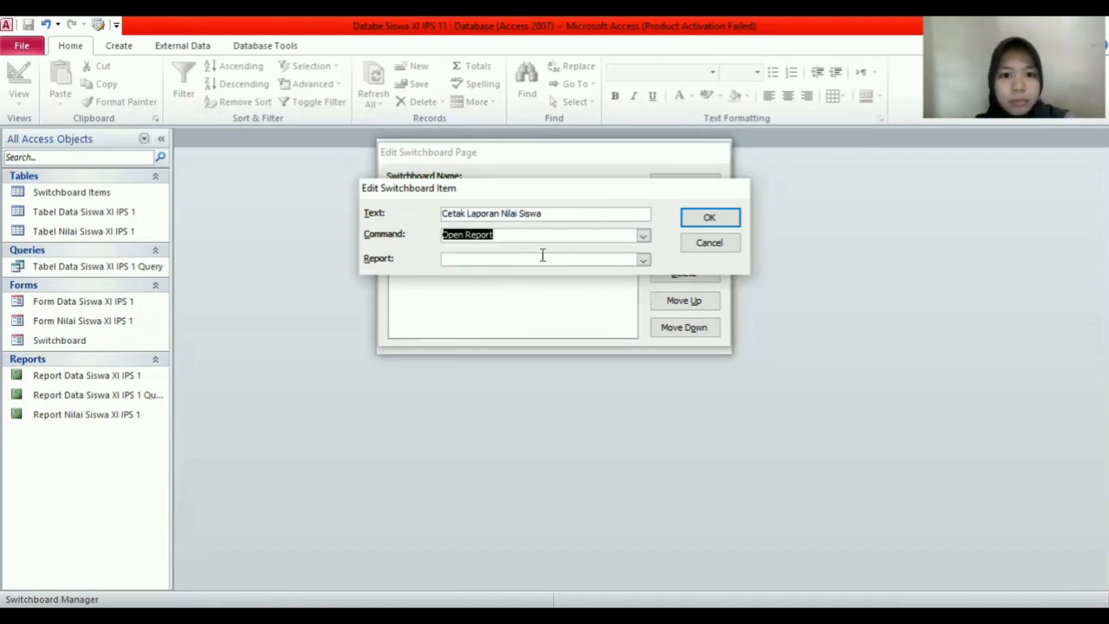
click(643, 260)
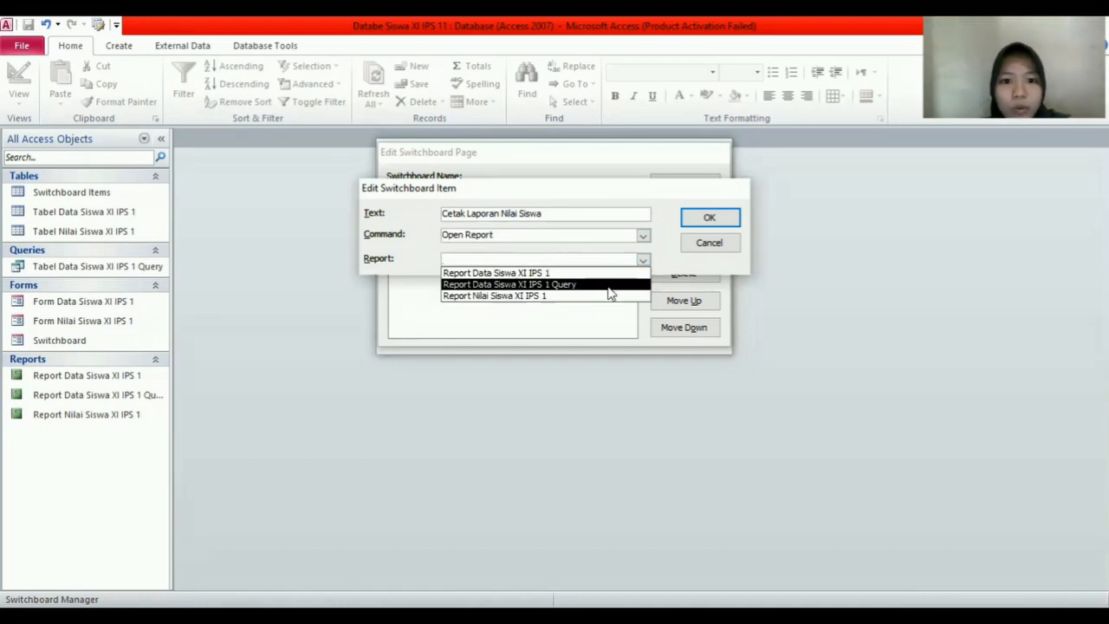
click(609, 286)
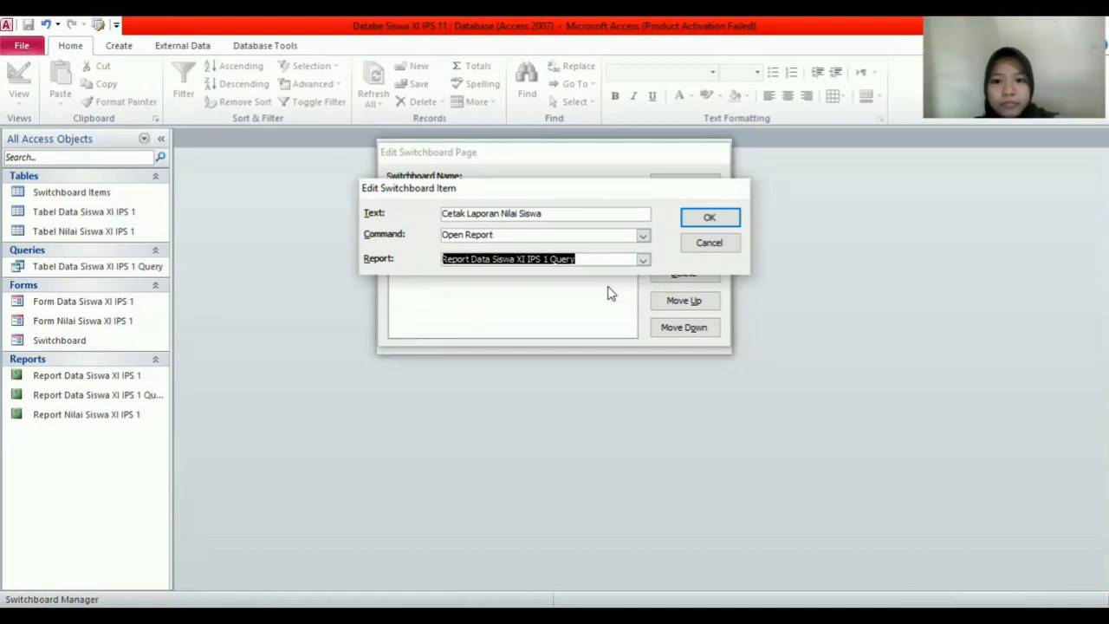
click(712, 217)
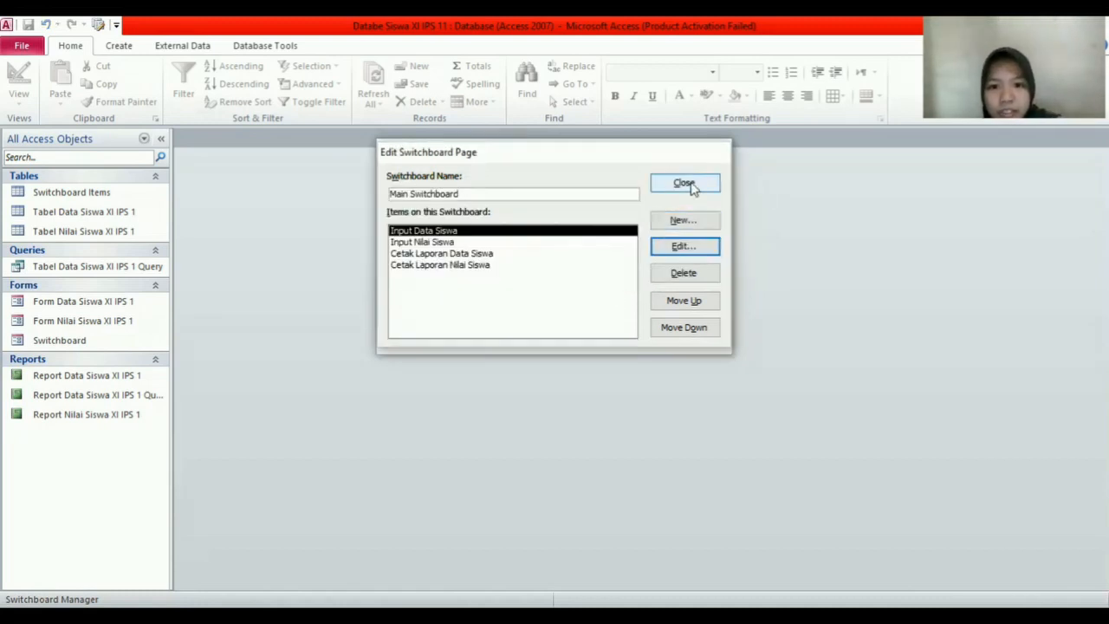
Step: Close the Switchboard Manager dialogs and open the Switchboard form from the navigation pane
click(692, 187)
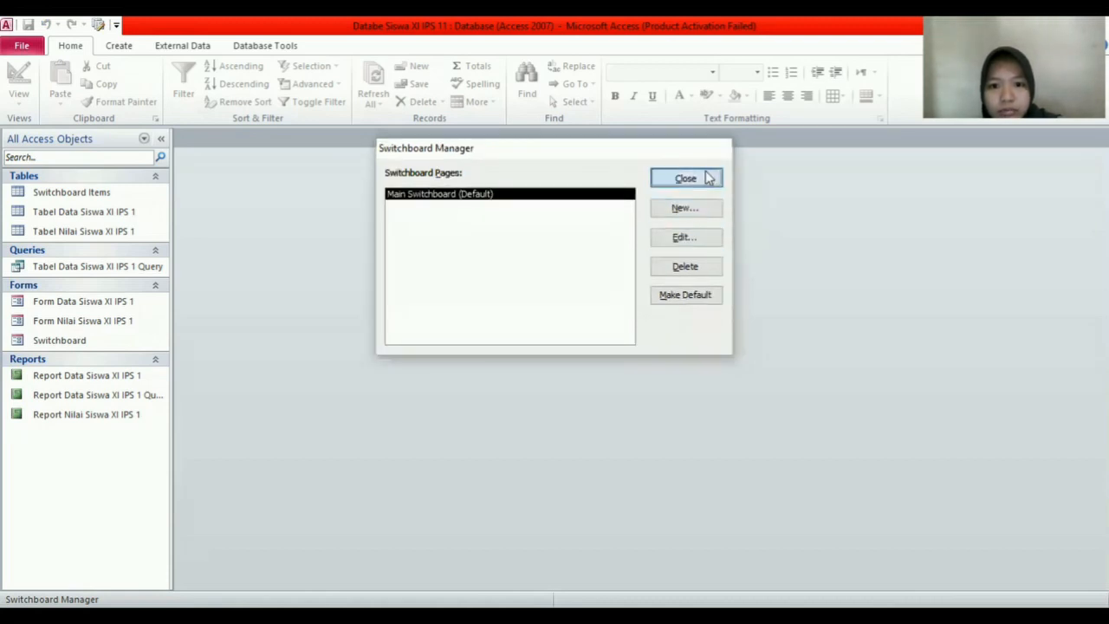
click(686, 178)
double_click(144, 343)
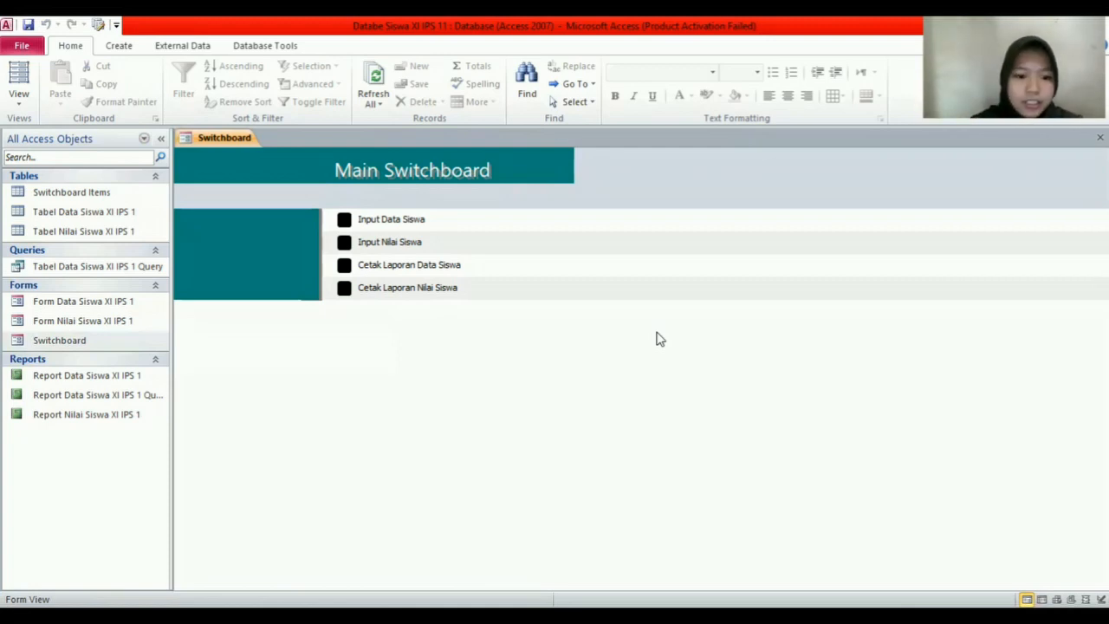
Step: Switch the Switchboard form to Design View and insert the LOGO 47 picture as its logo
right_click(231, 141)
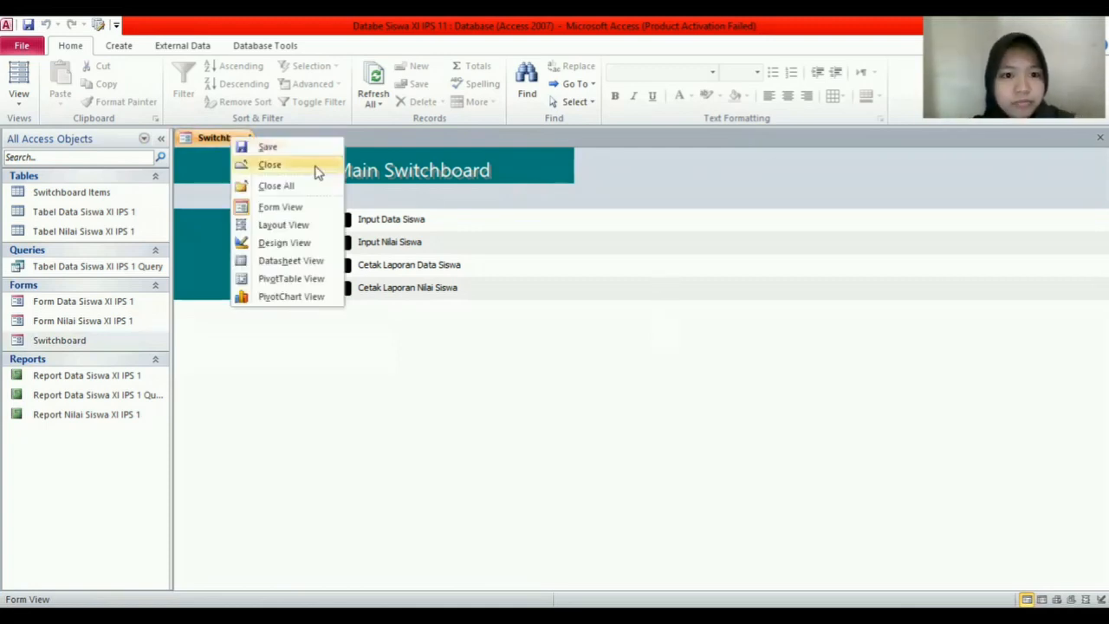
click(310, 245)
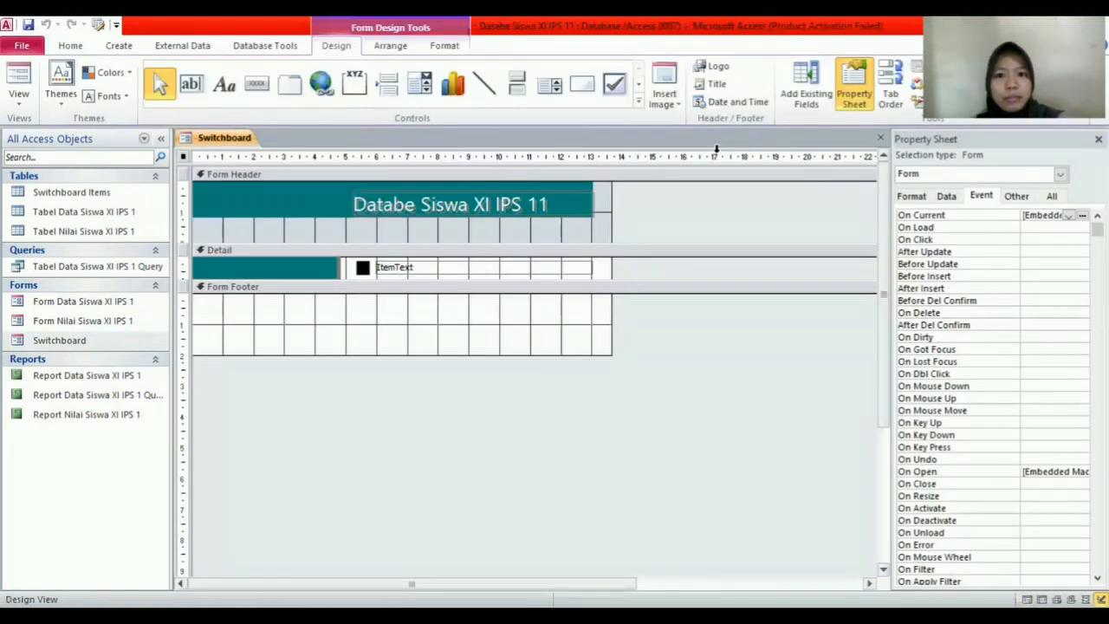
click(718, 67)
scroll(477, 195, down, 1)
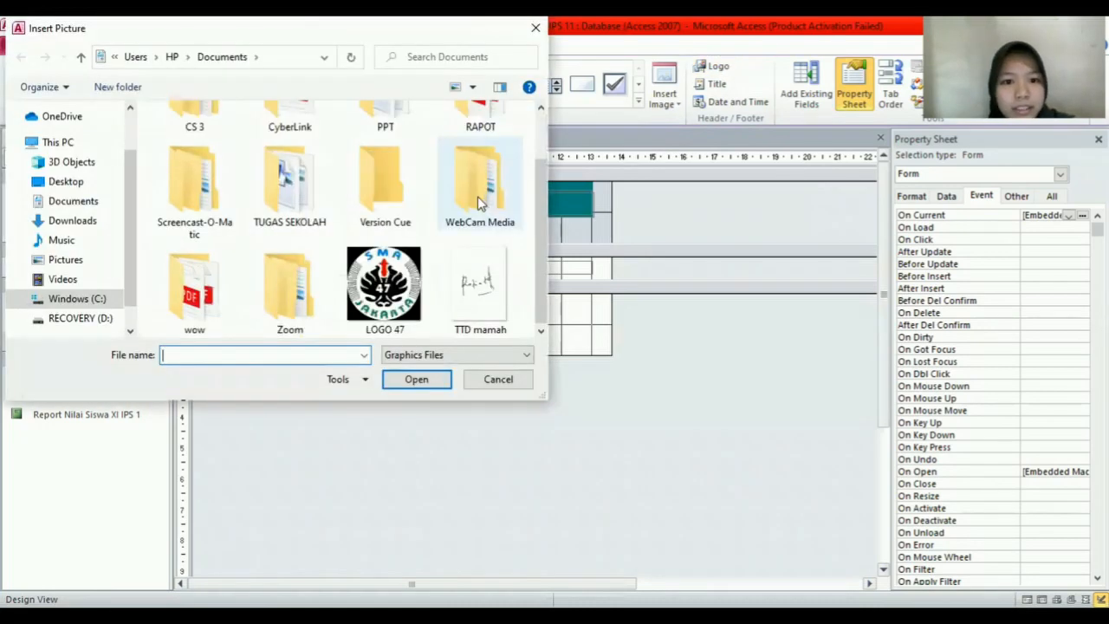
click(395, 288)
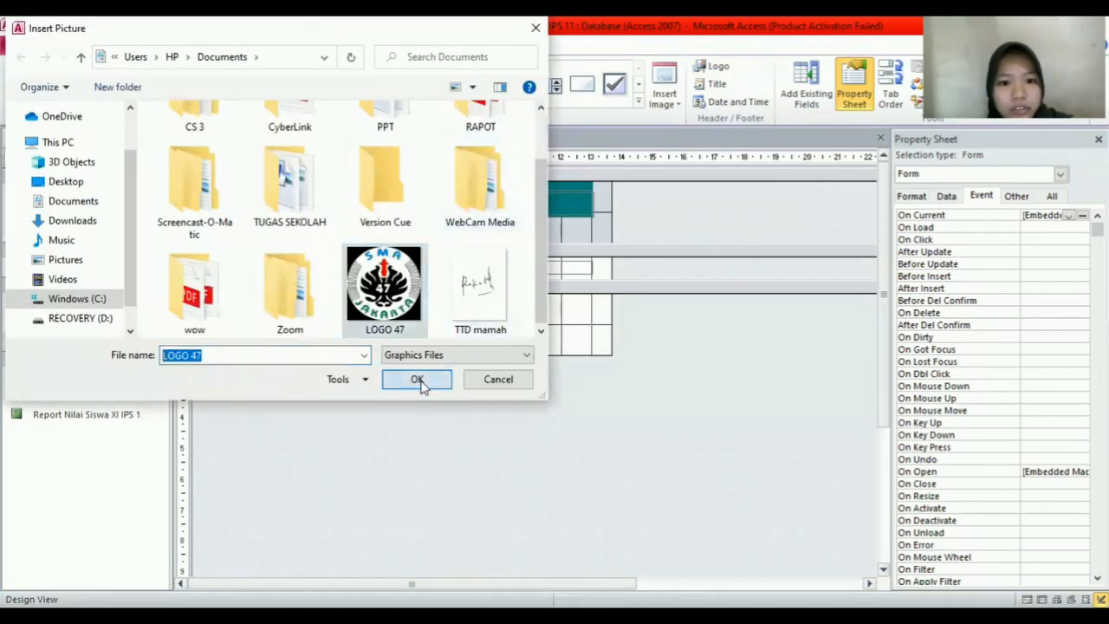
click(418, 381)
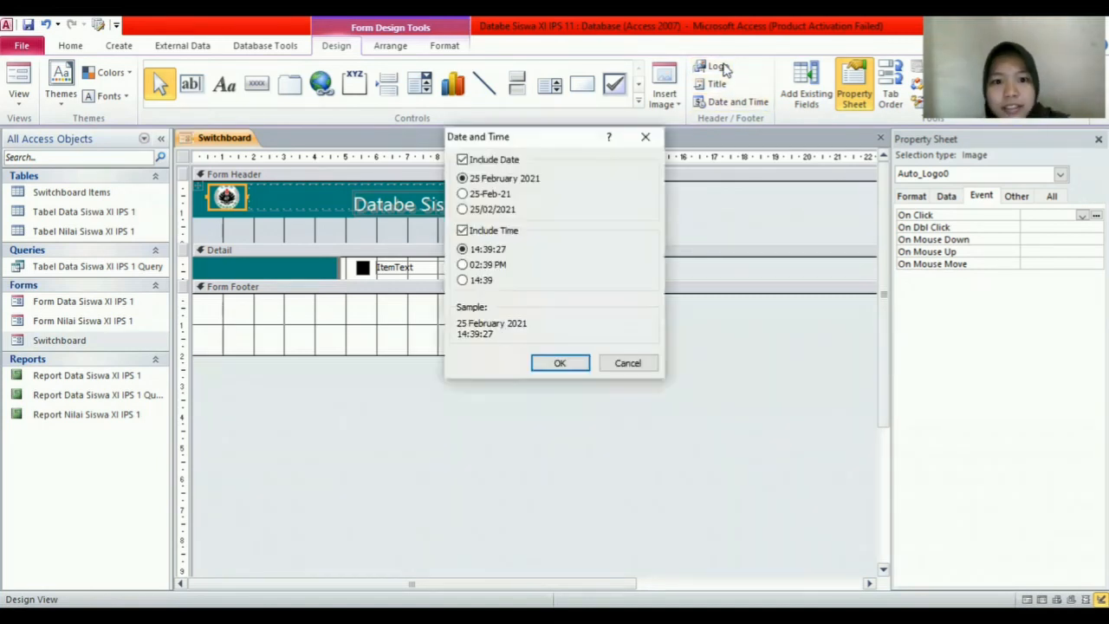
Step: Add the current date and time to the Switchboard form header
click(561, 363)
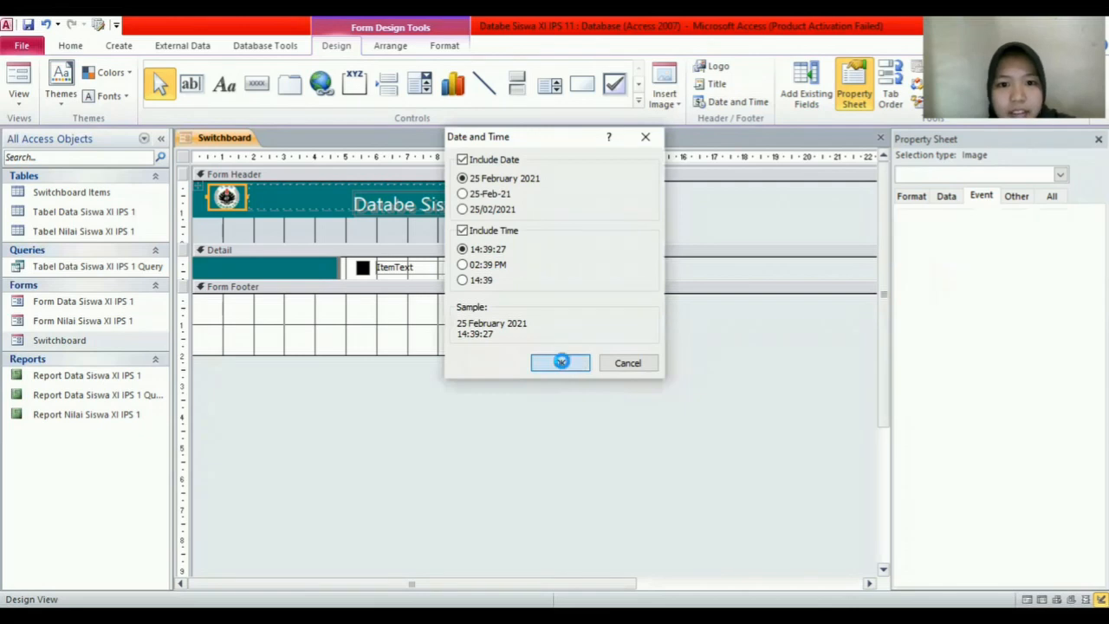
click(596, 190)
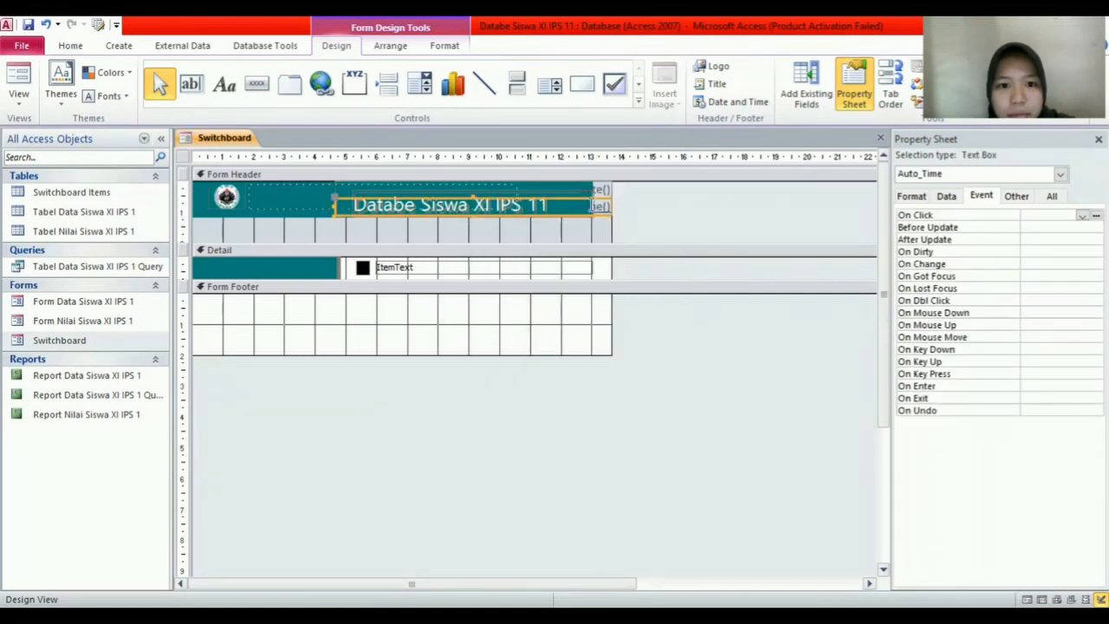
click(600, 188)
click(620, 212)
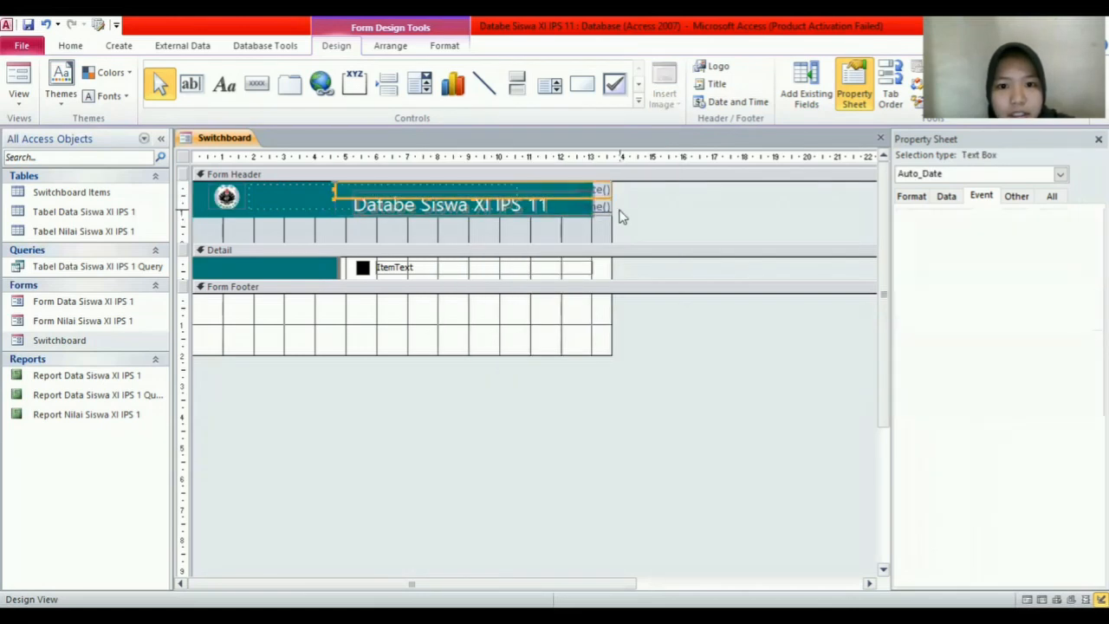
click(598, 188)
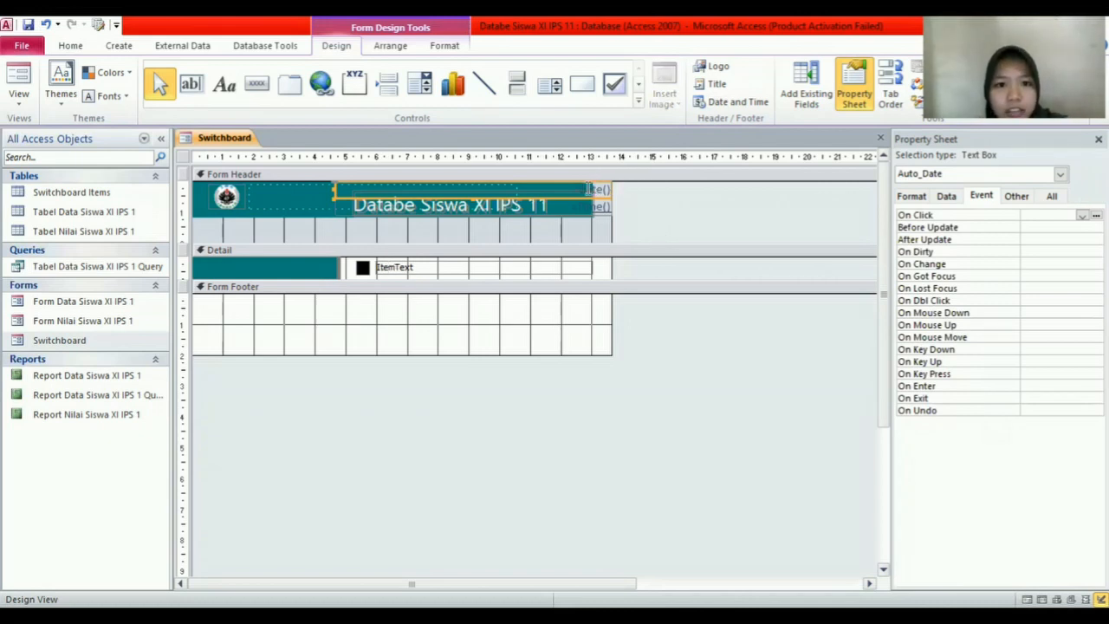
Step: Save and close the Switchboard form
right_click(246, 143)
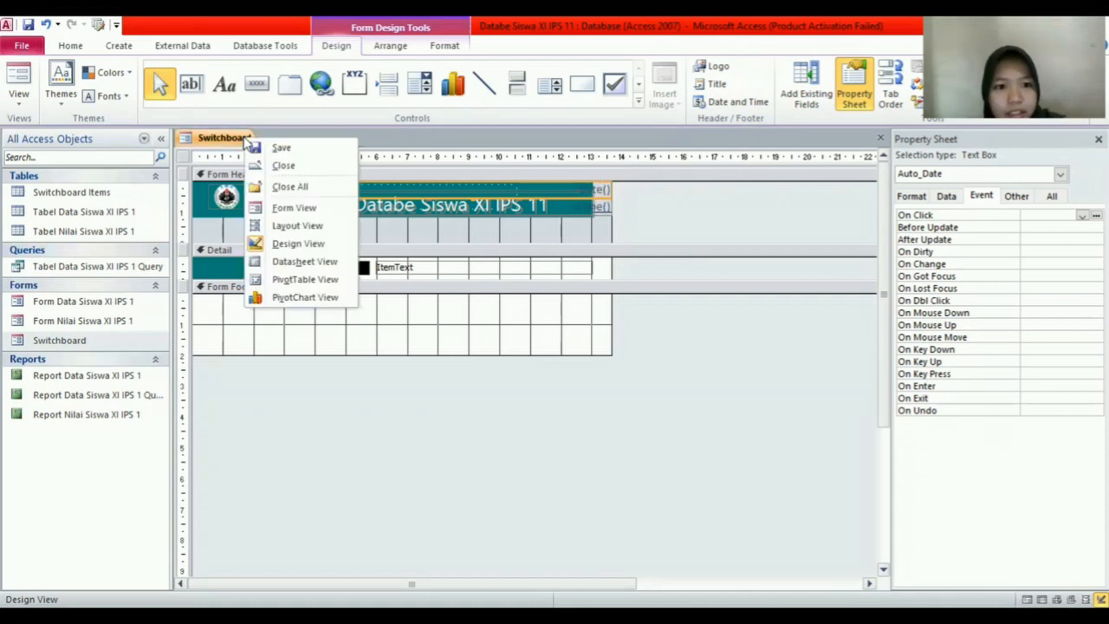
click(322, 154)
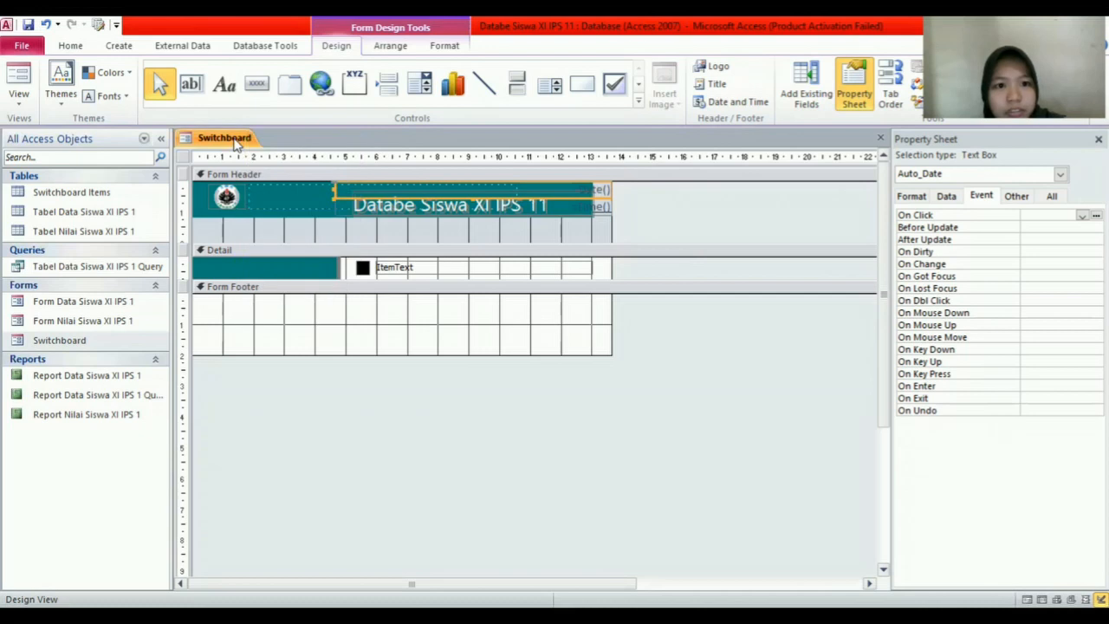
right_click(236, 139)
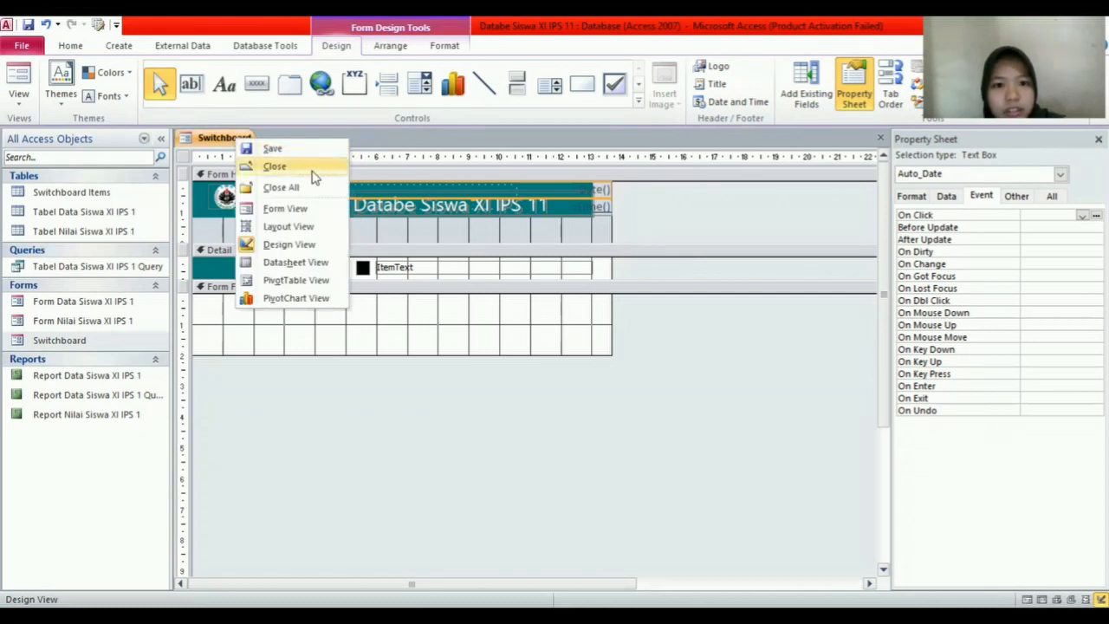
click(316, 172)
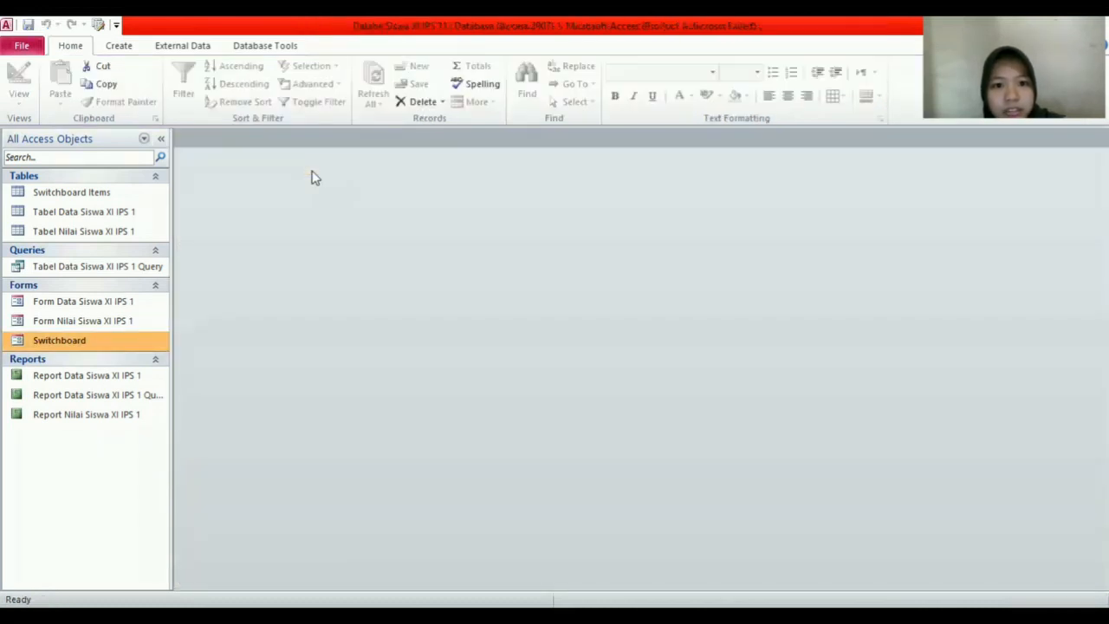
Step: Open the Switchboard form and switch it to Design View
double_click(154, 343)
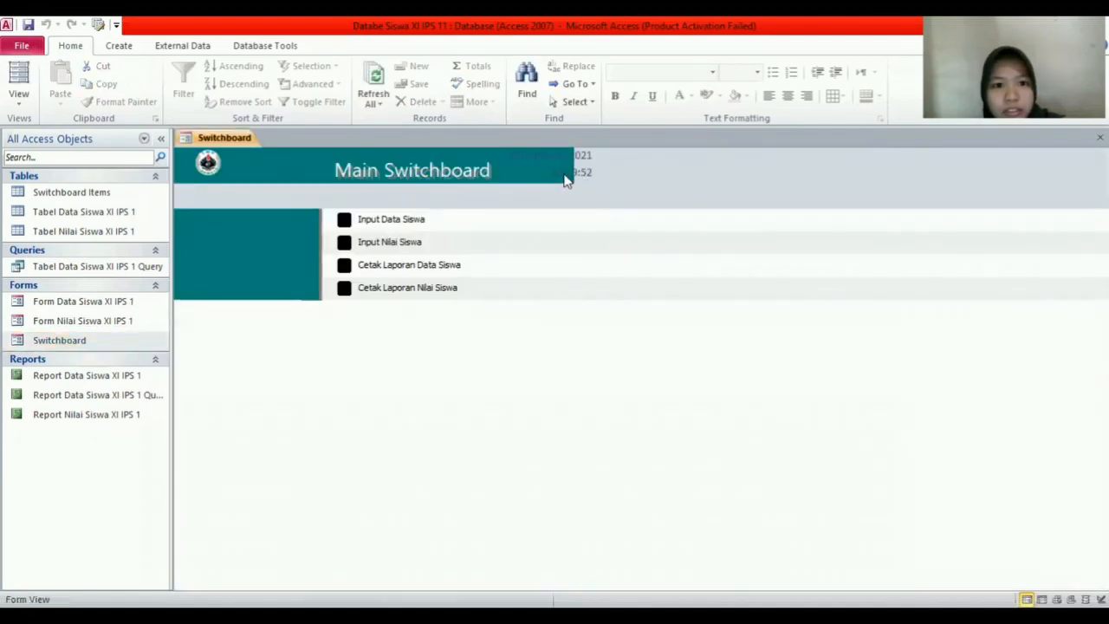
right_click(231, 146)
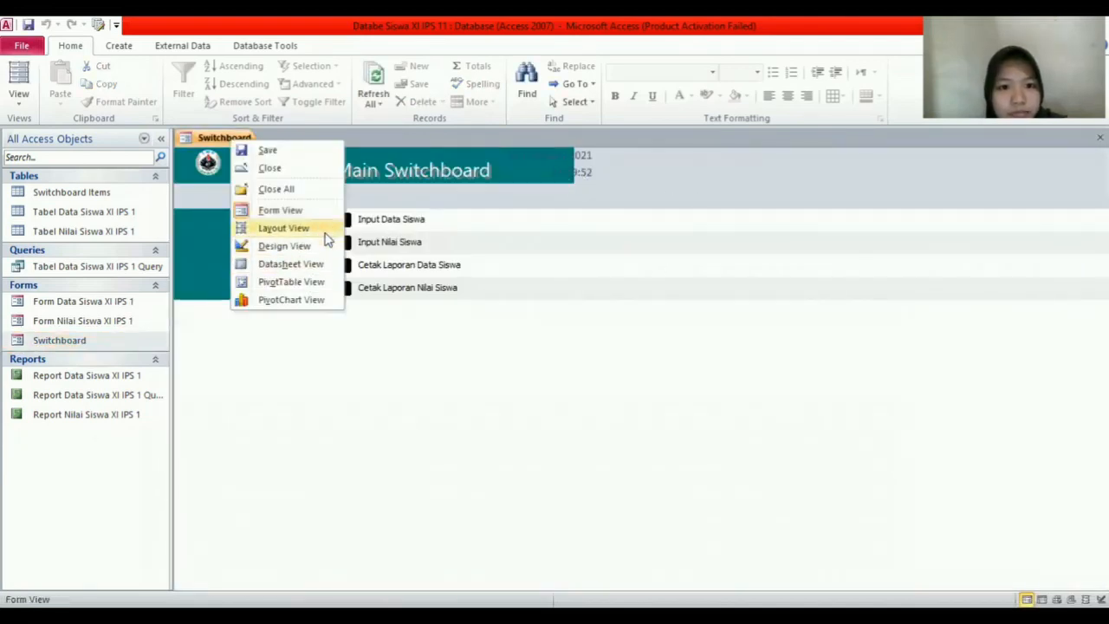
click(318, 249)
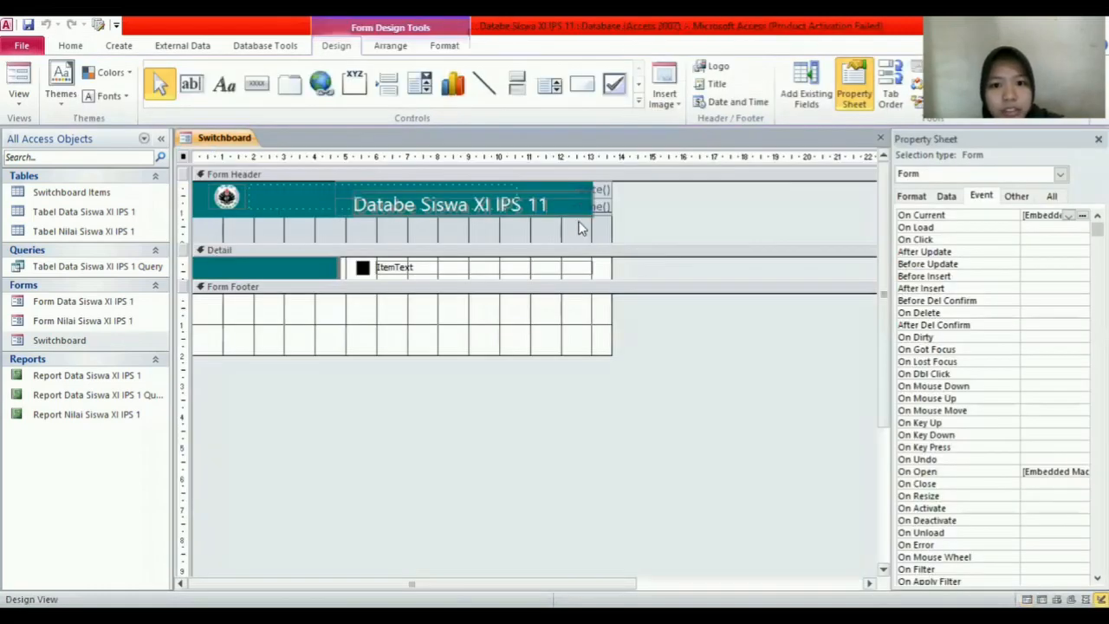
click(589, 221)
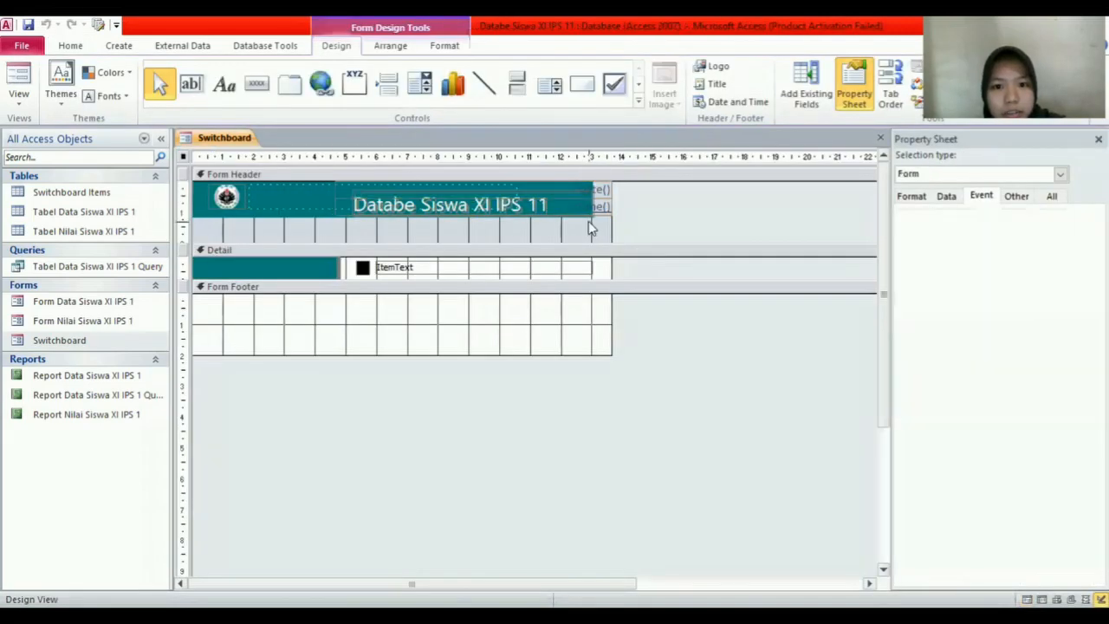
click(593, 266)
click(584, 220)
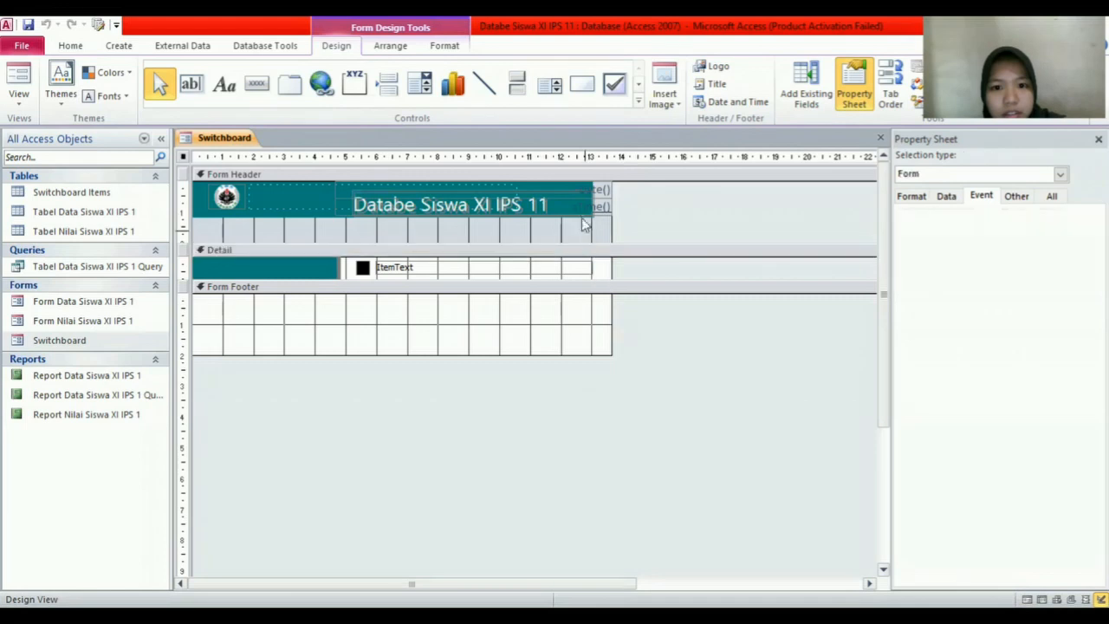
Step: Move Auto_Date and Auto_Time into the Form Footer and widen the header rectangle
click(598, 190)
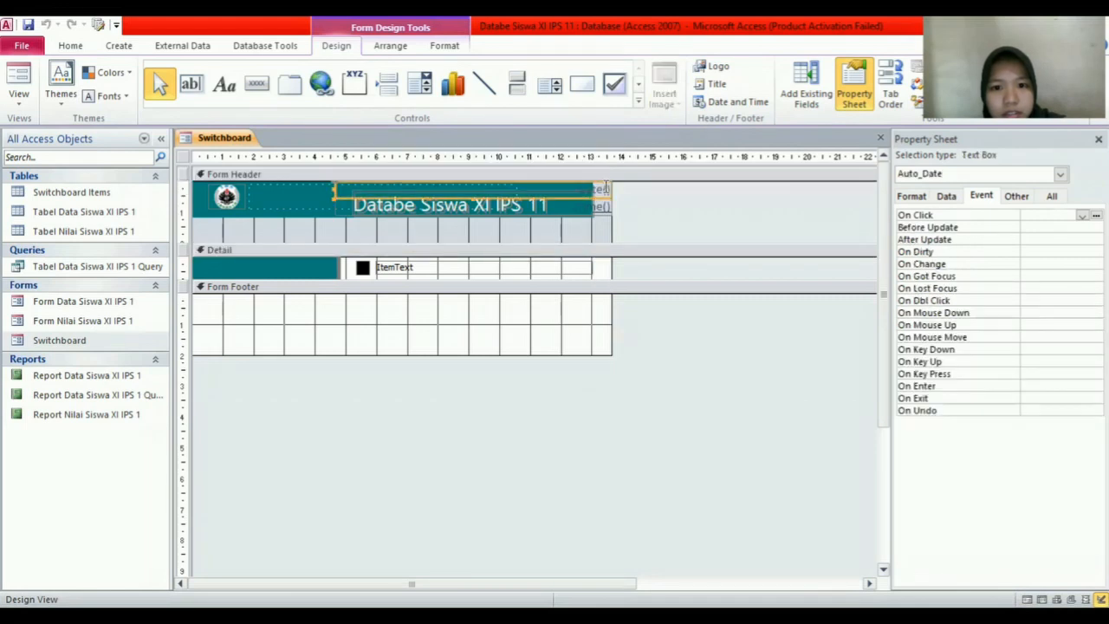
drag(607, 184, 607, 321)
click(594, 192)
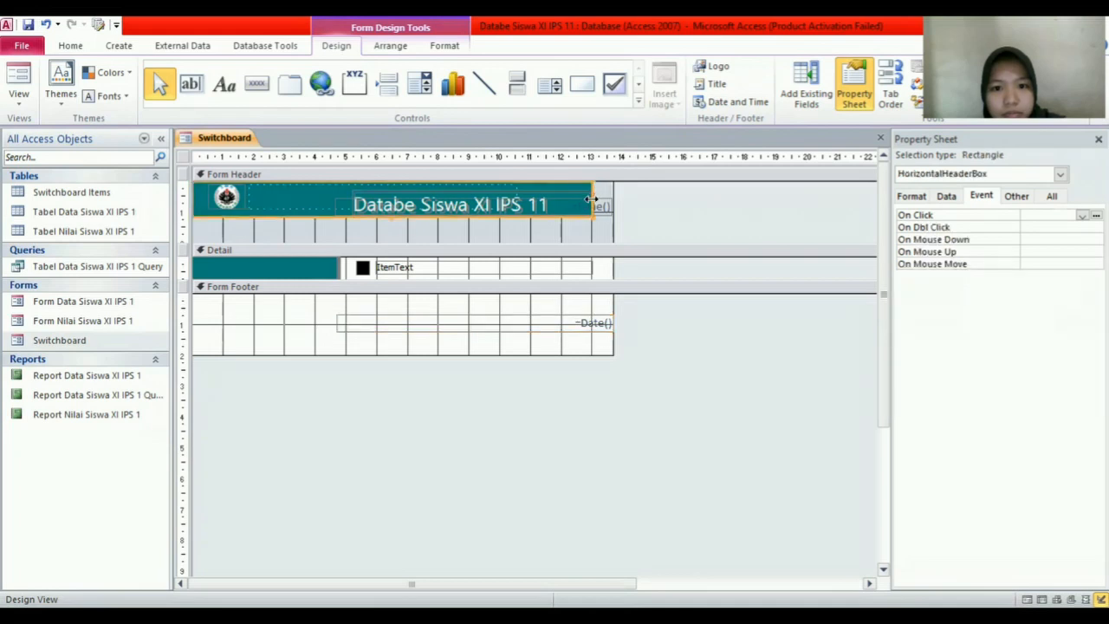
drag(592, 199, 655, 205)
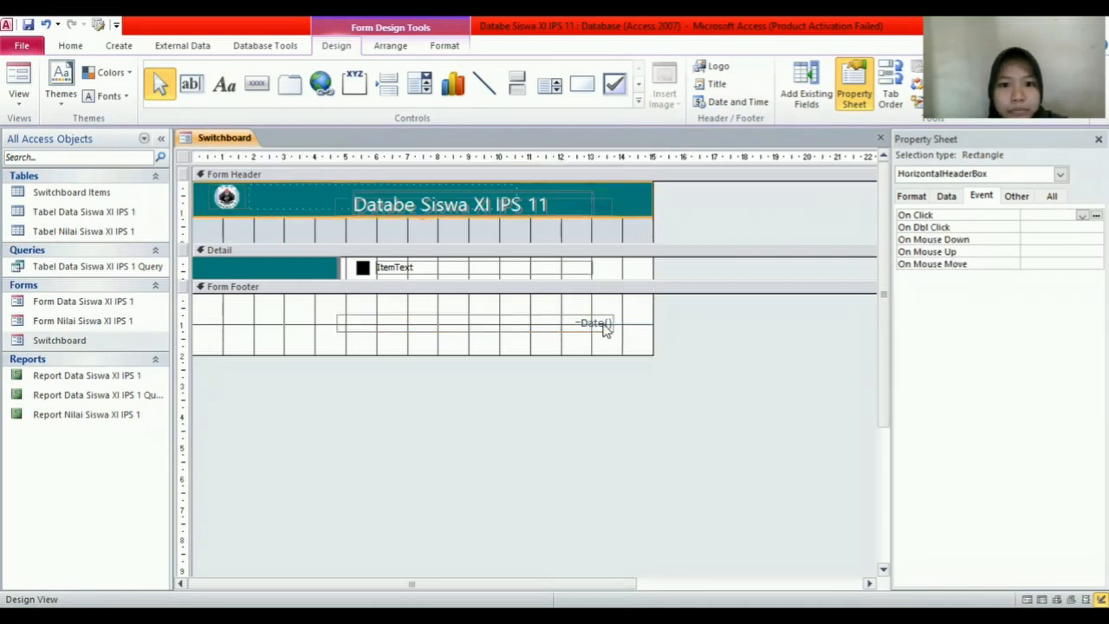
click(602, 207)
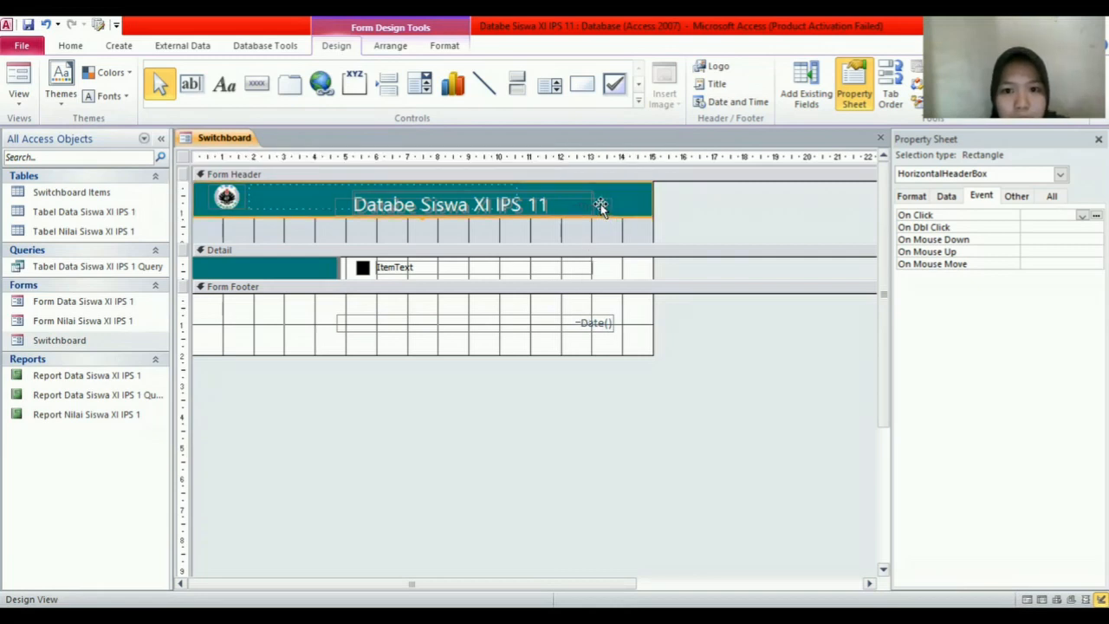
click(635, 225)
click(603, 204)
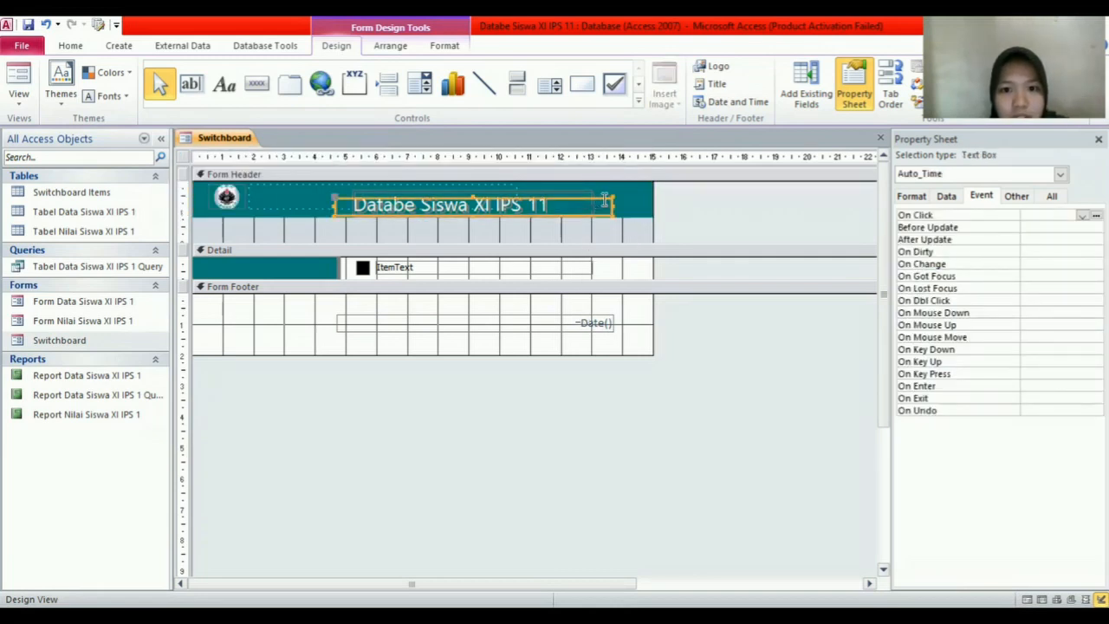
drag(604, 201, 602, 334)
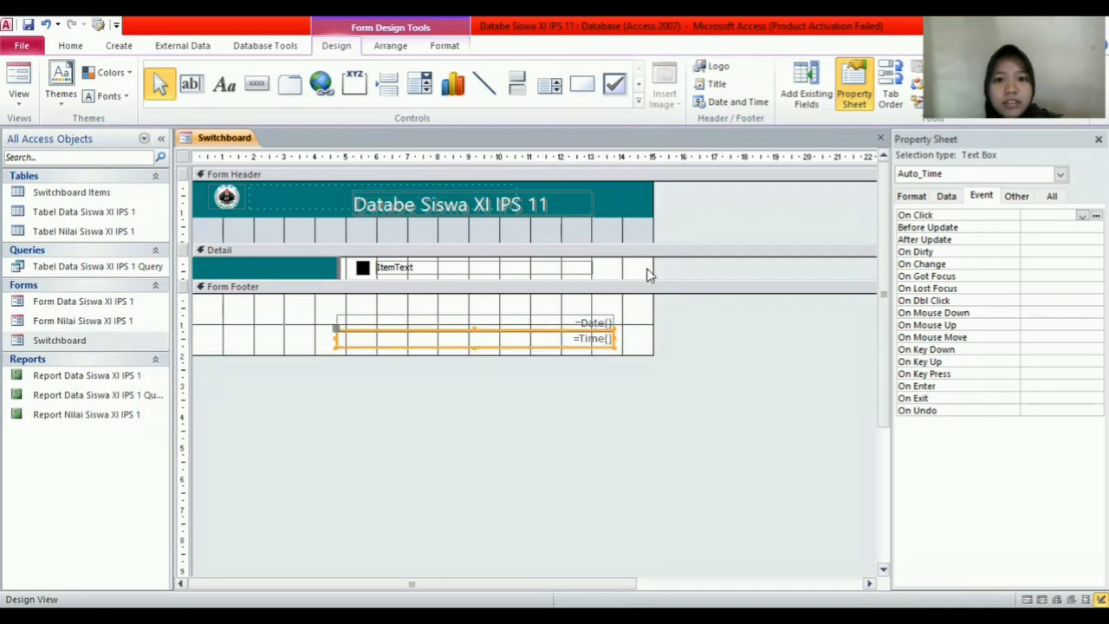
Step: Edit the header title to read 'Databe Siswa XI IPS 1'
click(648, 274)
click(520, 195)
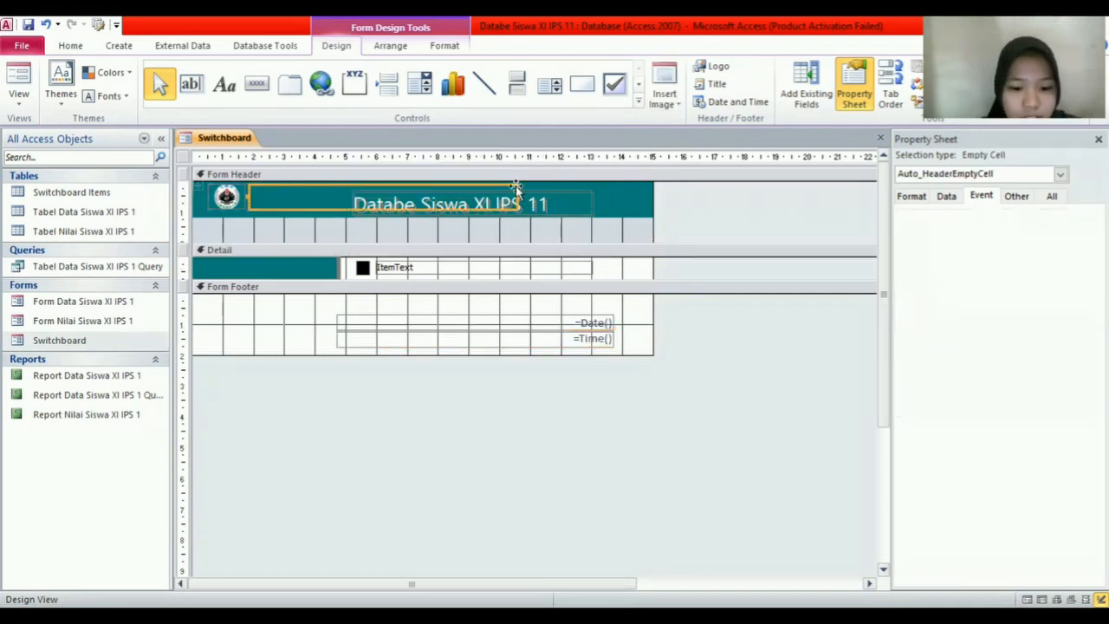
click(538, 203)
click(555, 201)
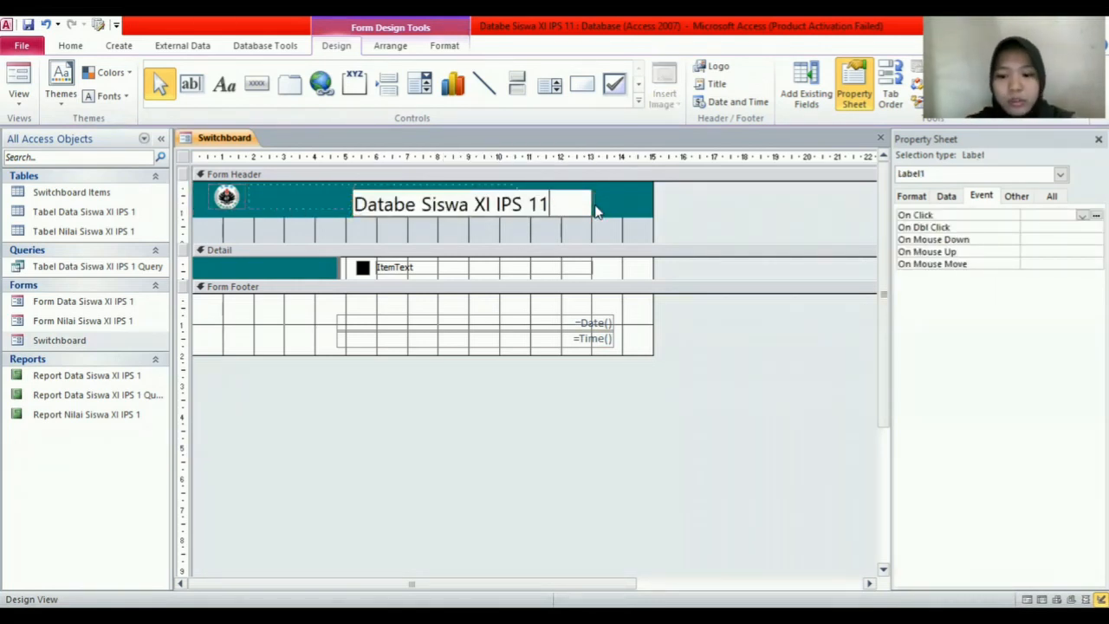
key(BackSpace)
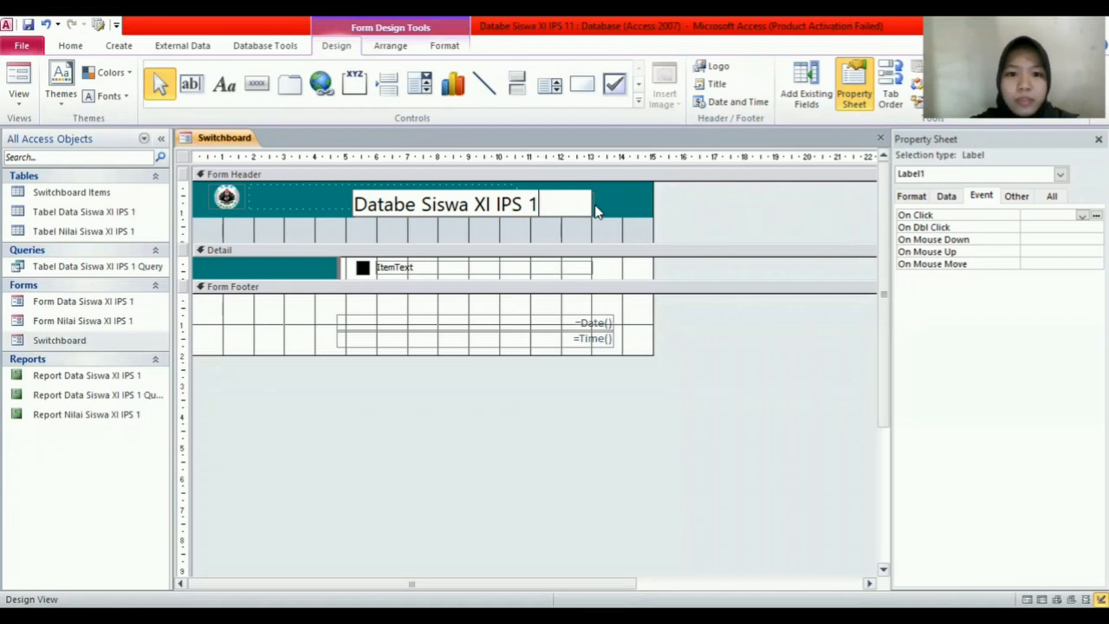
Step: Commit the title change and close the Switchboard design
right_click(246, 142)
click(713, 213)
right_click(245, 144)
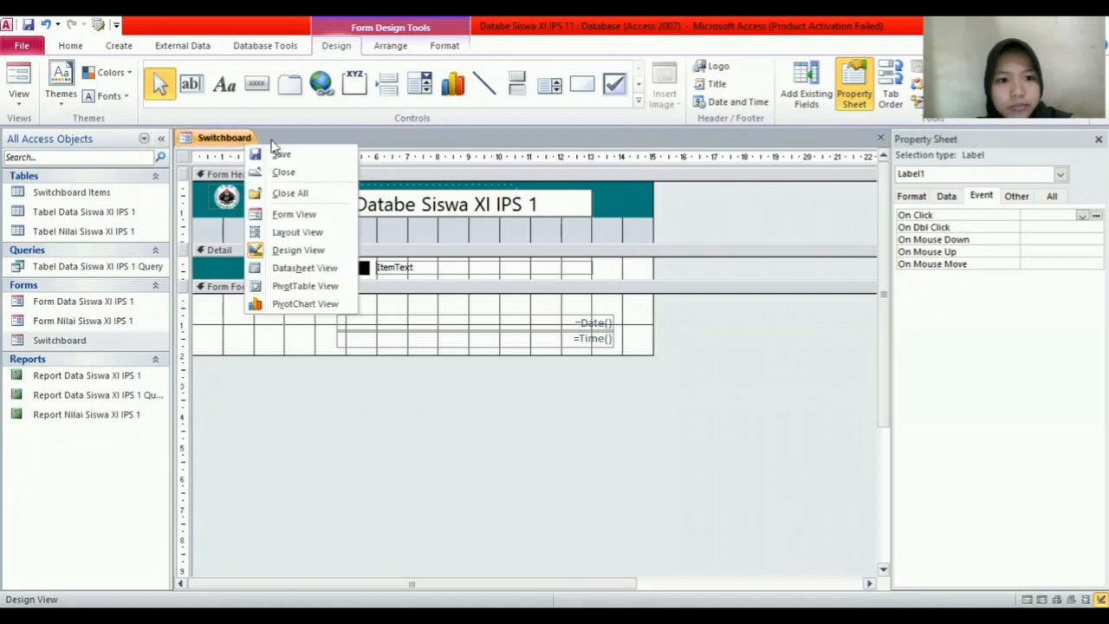
click(286, 160)
right_click(240, 136)
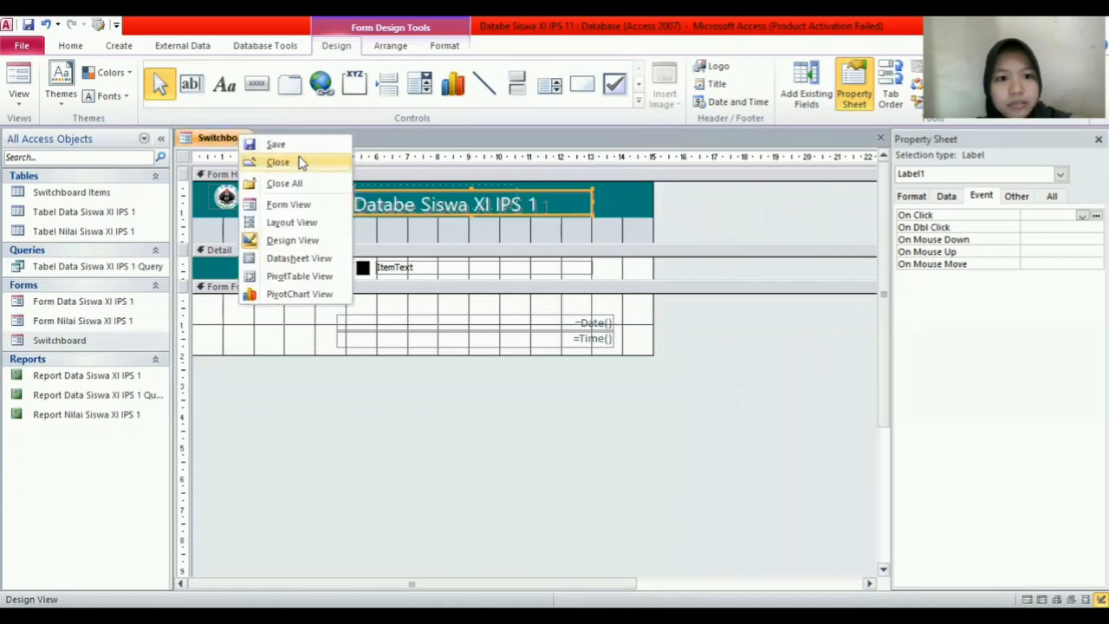
click(279, 162)
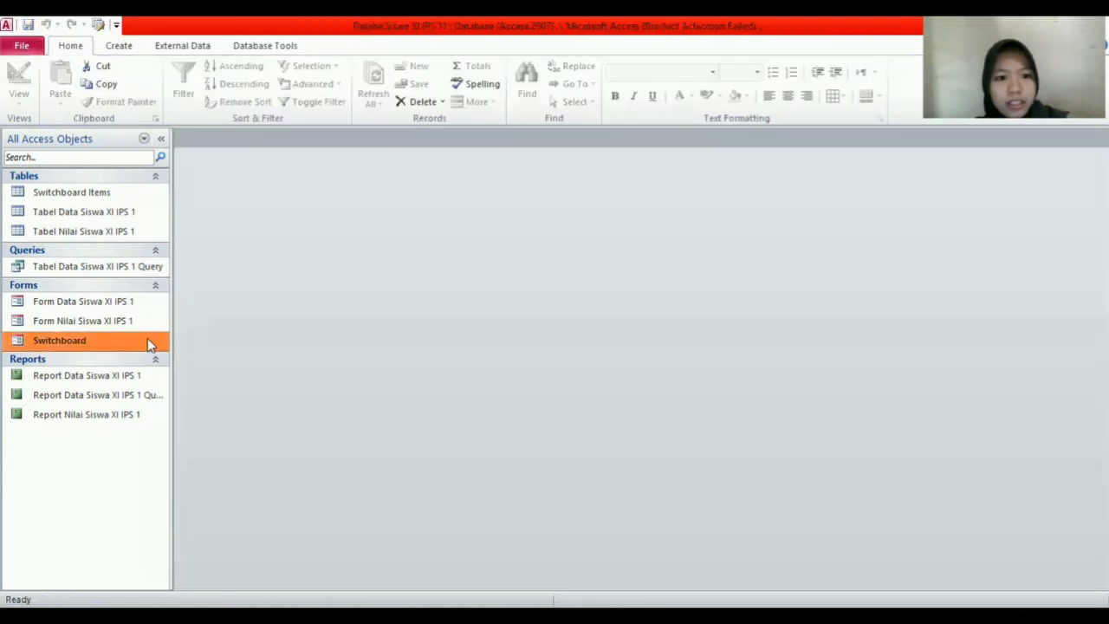
Step: Open the Switchboard, then switch Form Data Siswa XI IPS 1 to Design View
double_click(147, 339)
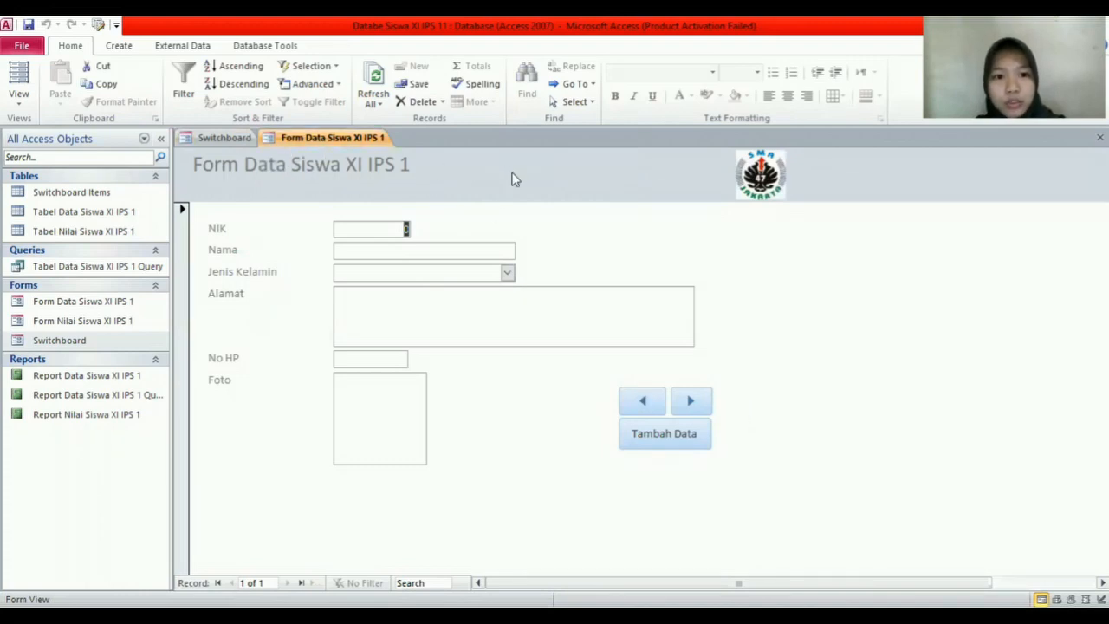
click(227, 138)
click(331, 138)
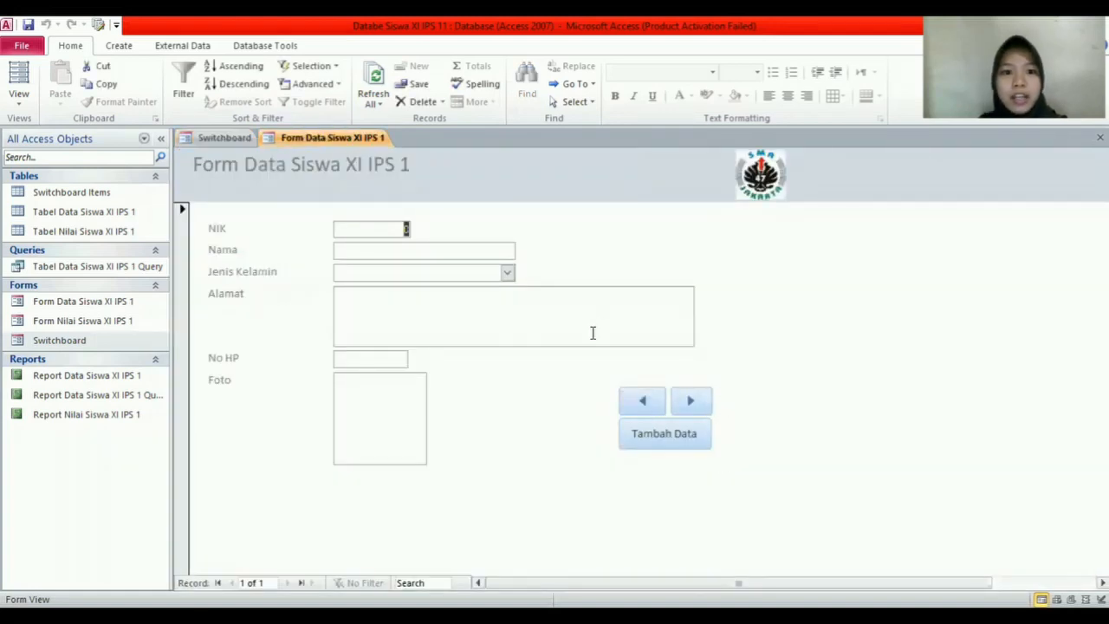
right_click(377, 140)
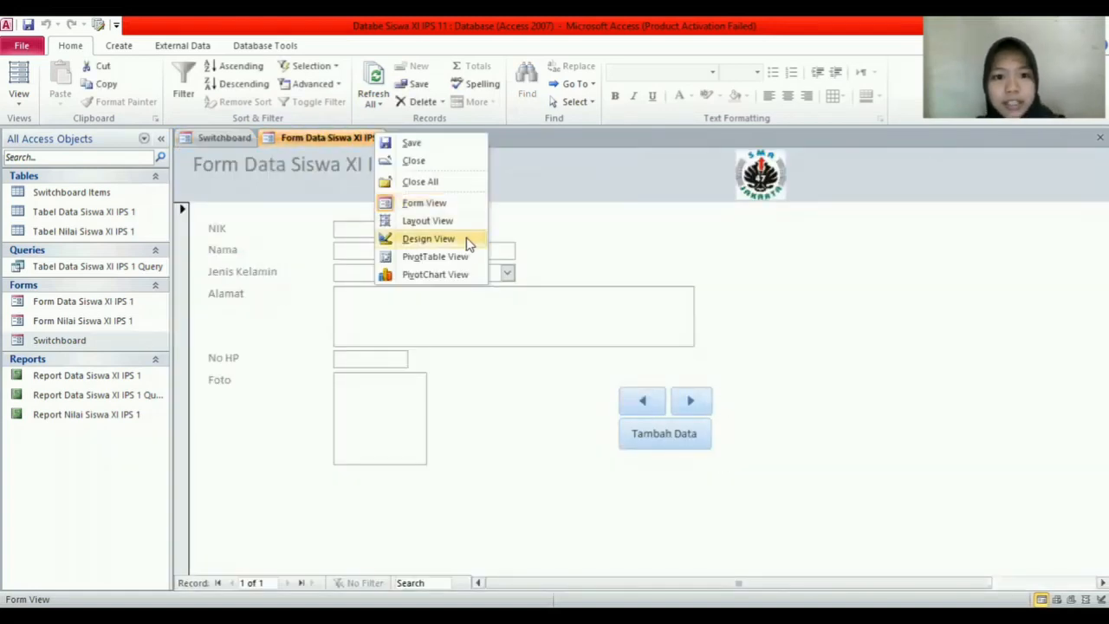
click(469, 234)
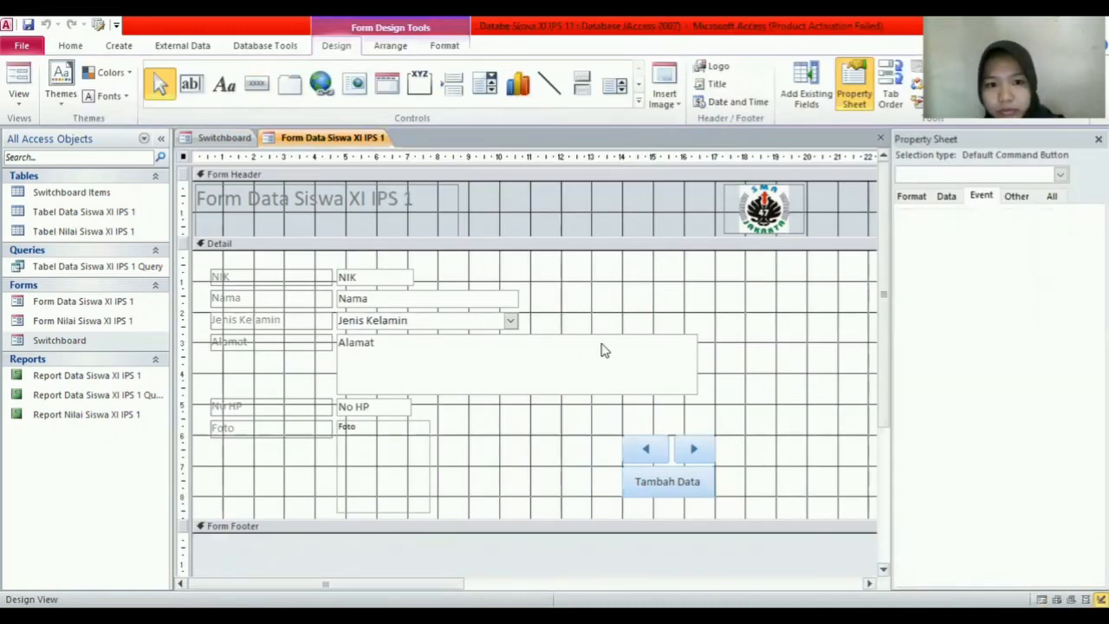
Step: Draw a Form Operations > Close Form button with the Exit Doorway picture beside Tambah Data
click(262, 92)
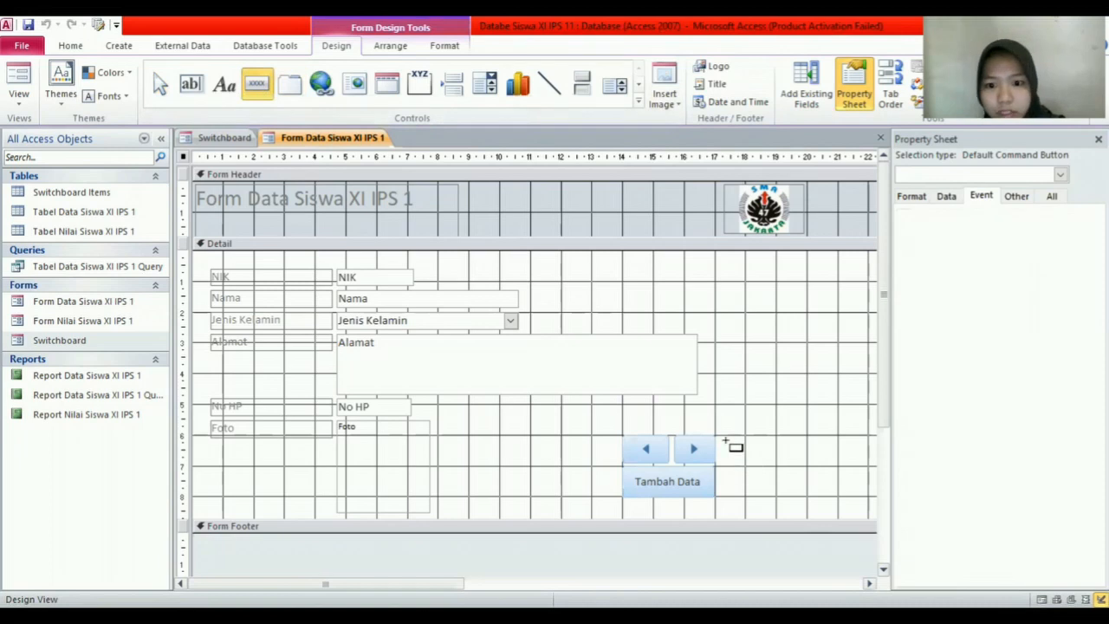
drag(730, 452, 774, 495)
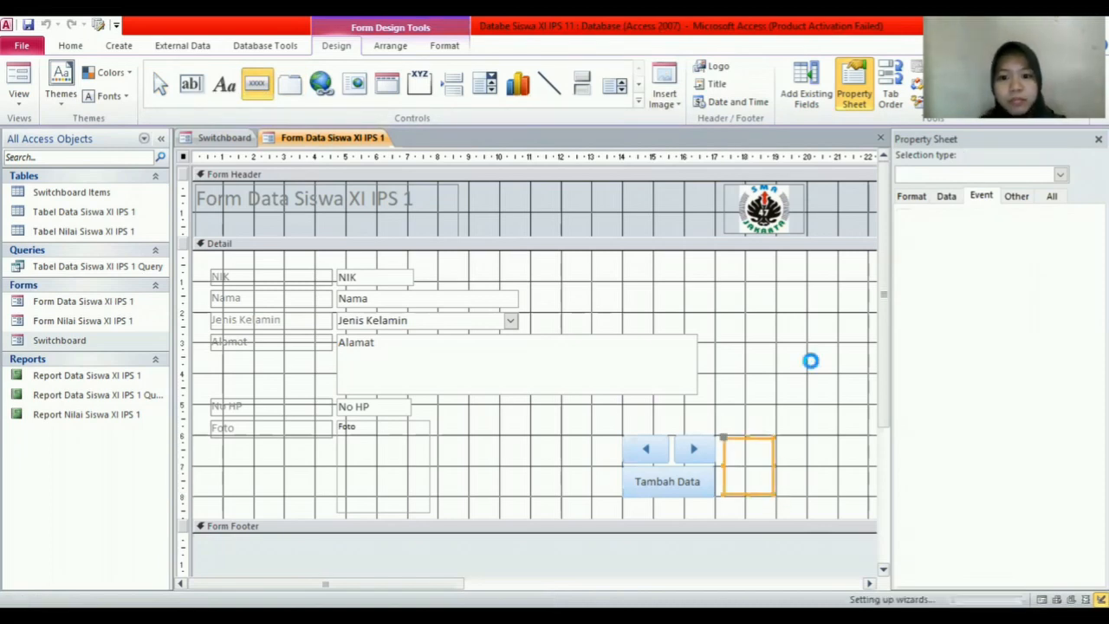
click(564, 363)
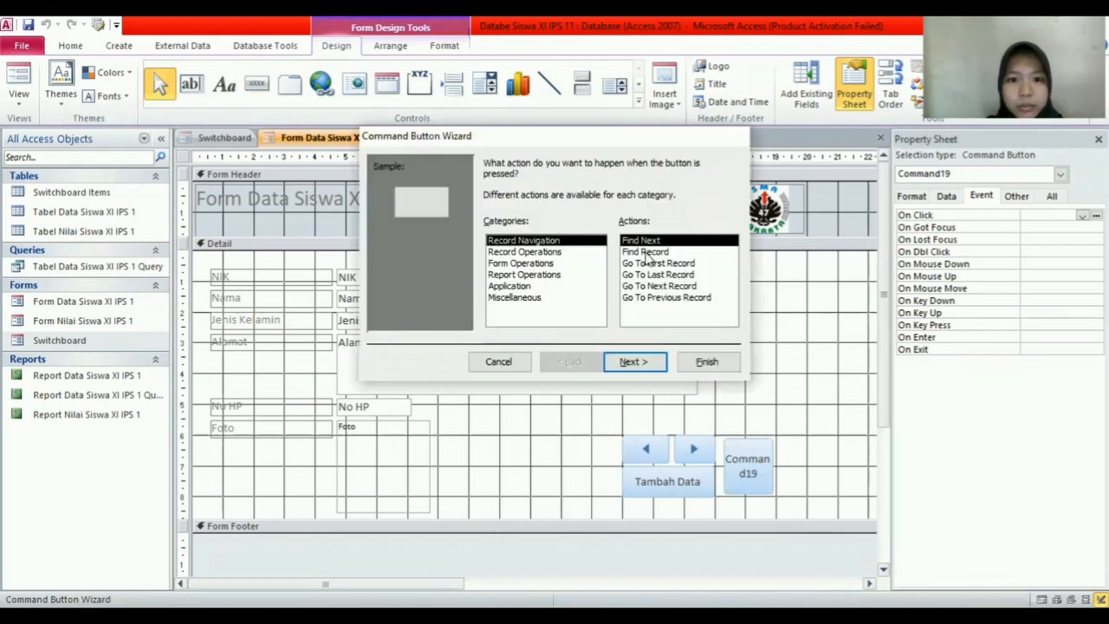
click(556, 264)
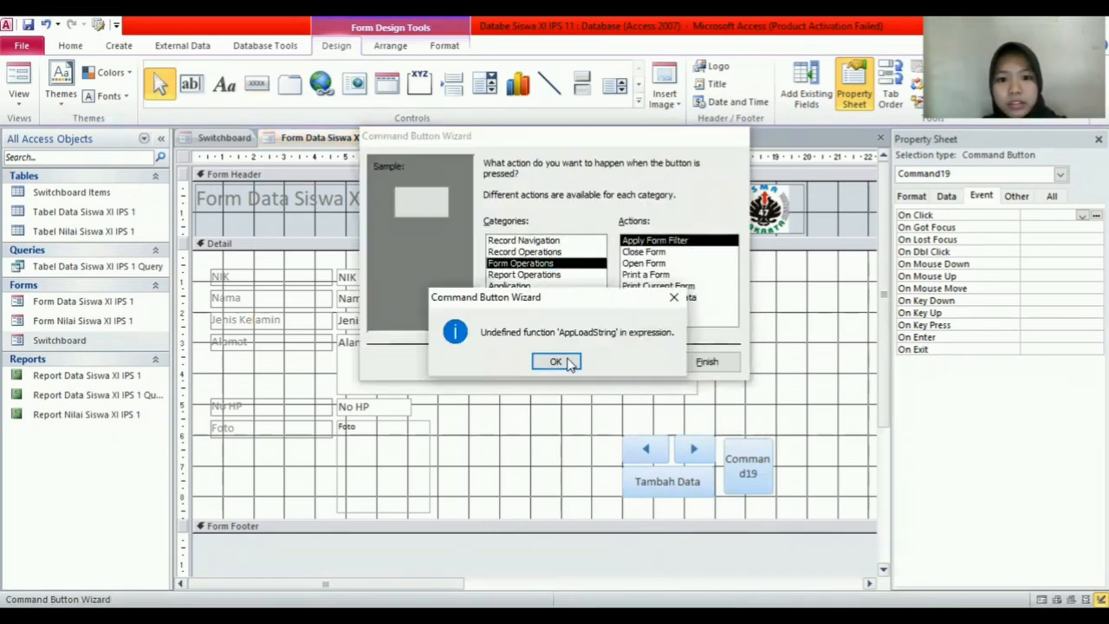
key(Return)
click(667, 253)
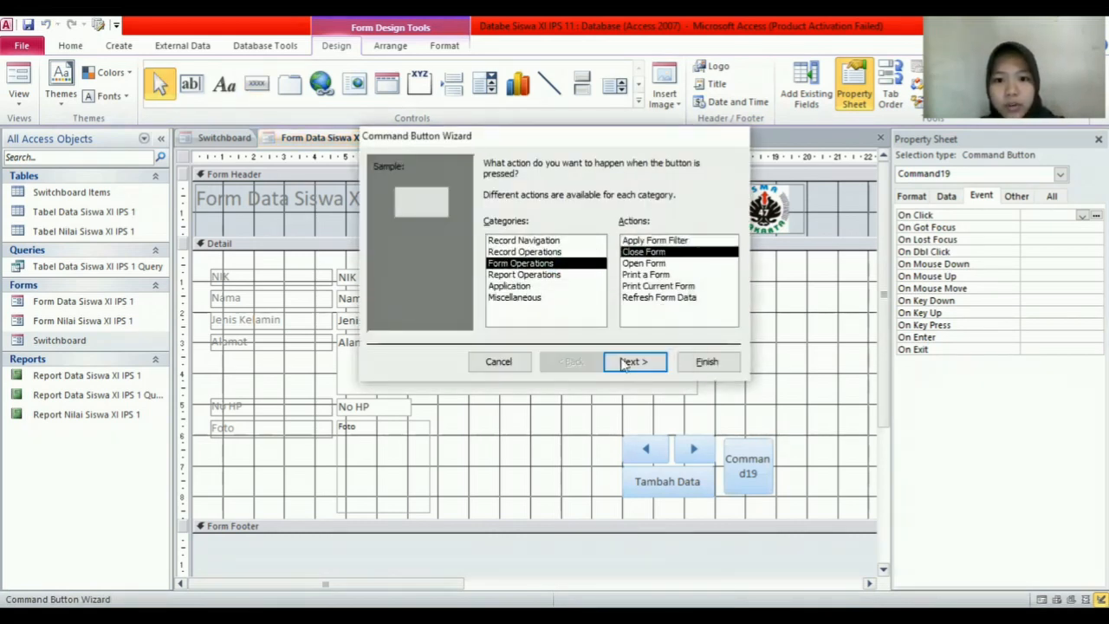
click(560, 362)
click(632, 361)
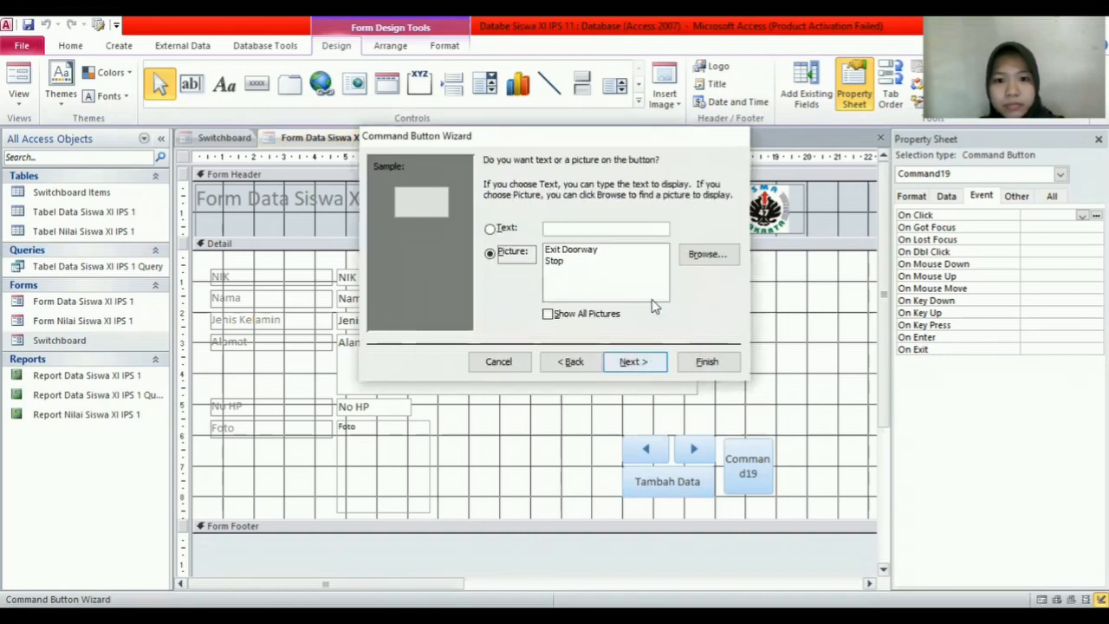
click(597, 254)
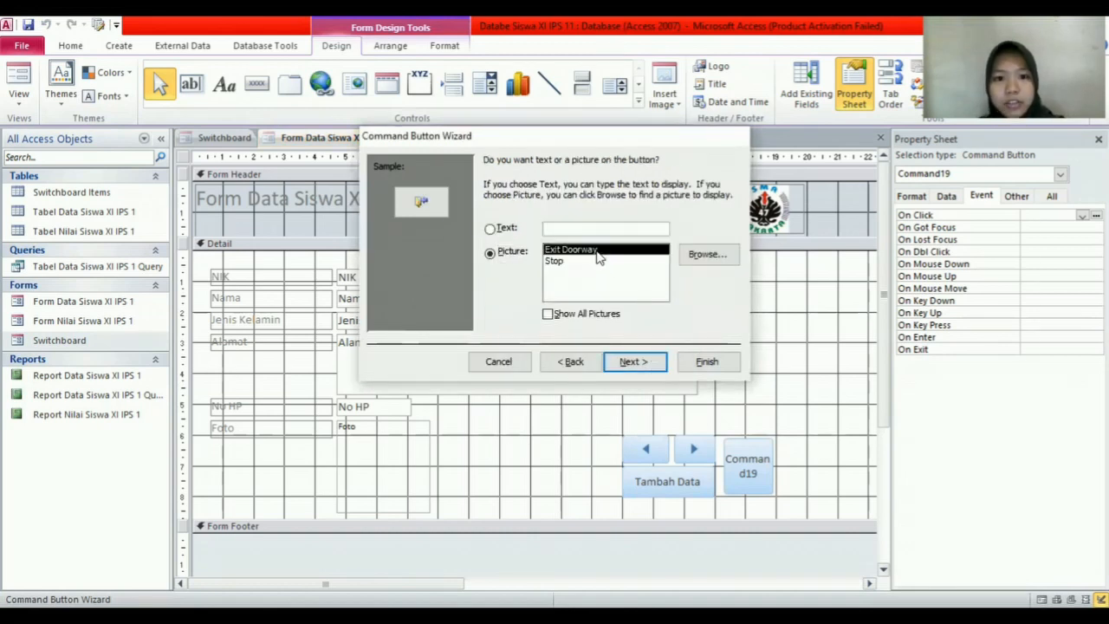
click(633, 362)
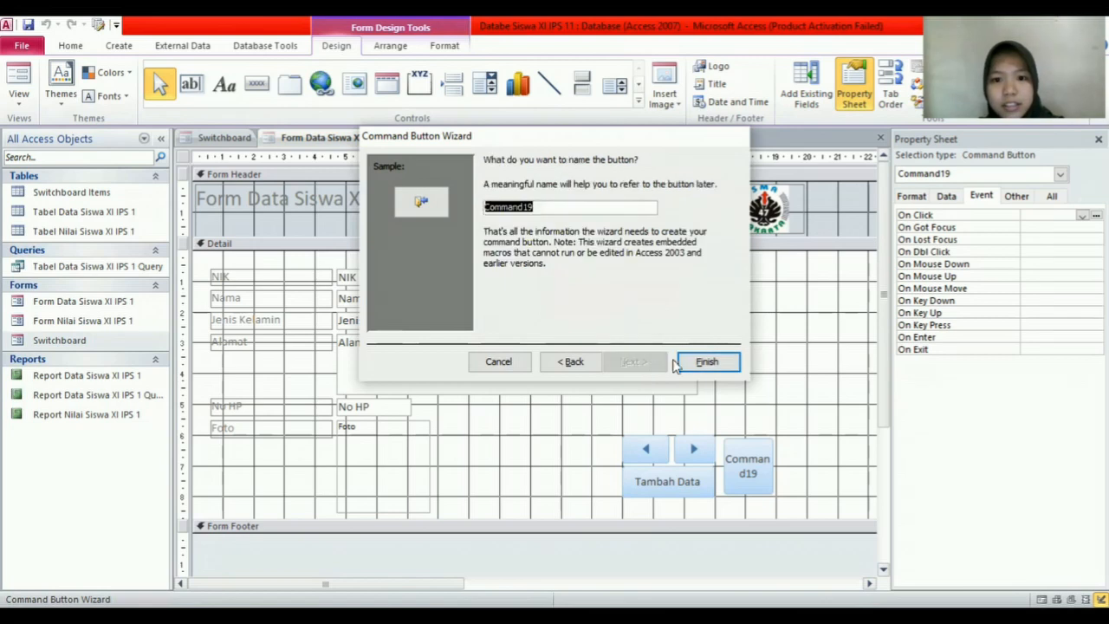
click(704, 362)
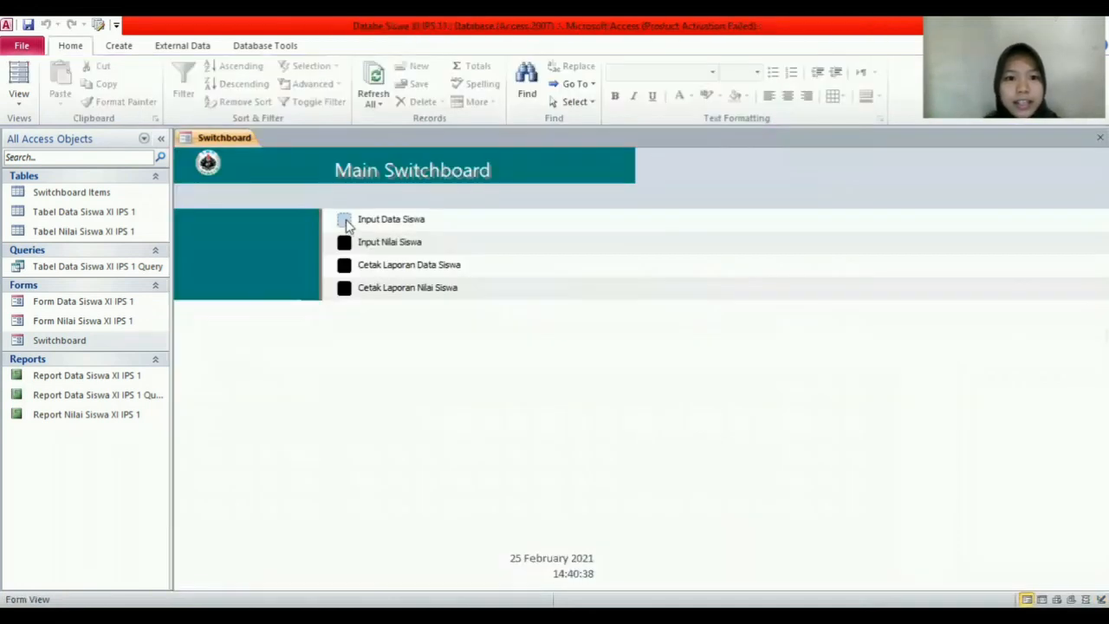
Step: From the switchboard, open Form Nilai XI IPS 1 and switch it to Design View
click(345, 219)
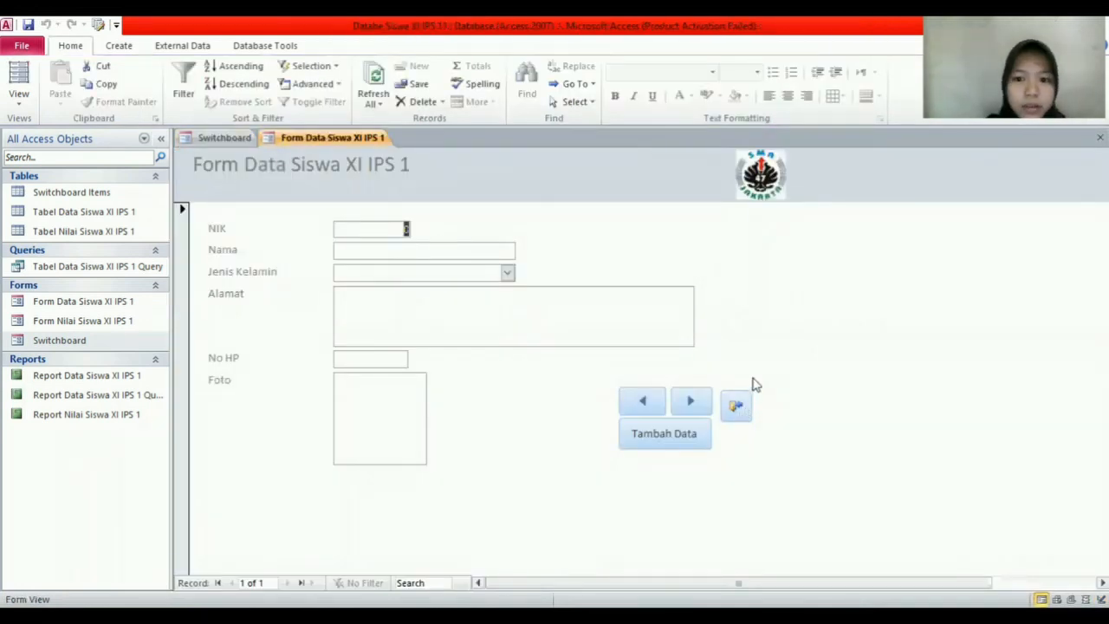
click(736, 406)
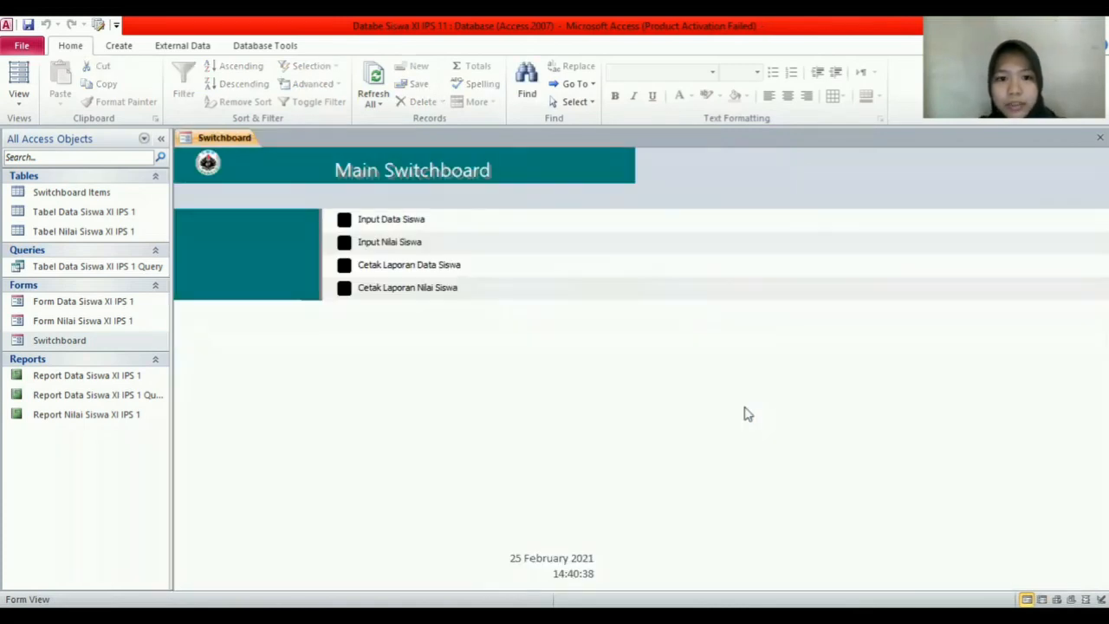
click(345, 244)
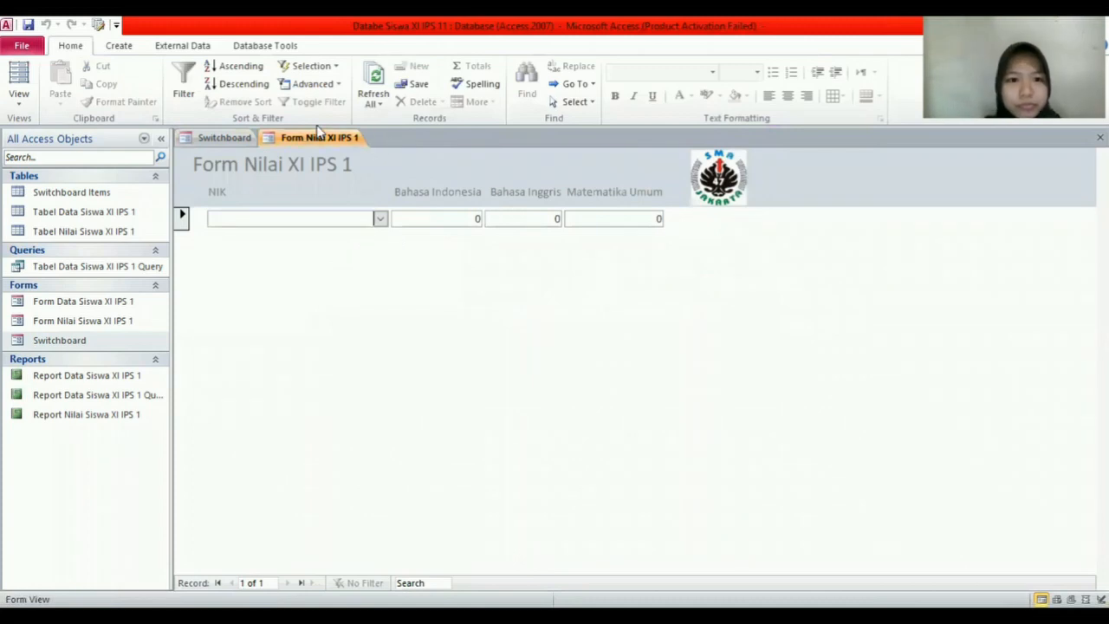
right_click(321, 138)
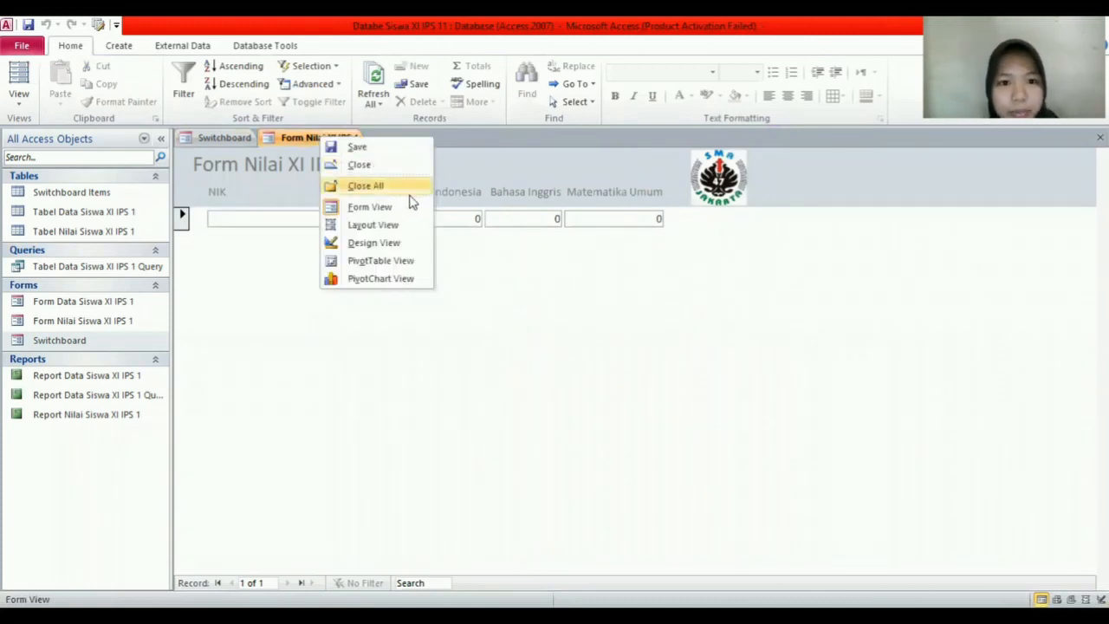
click(395, 247)
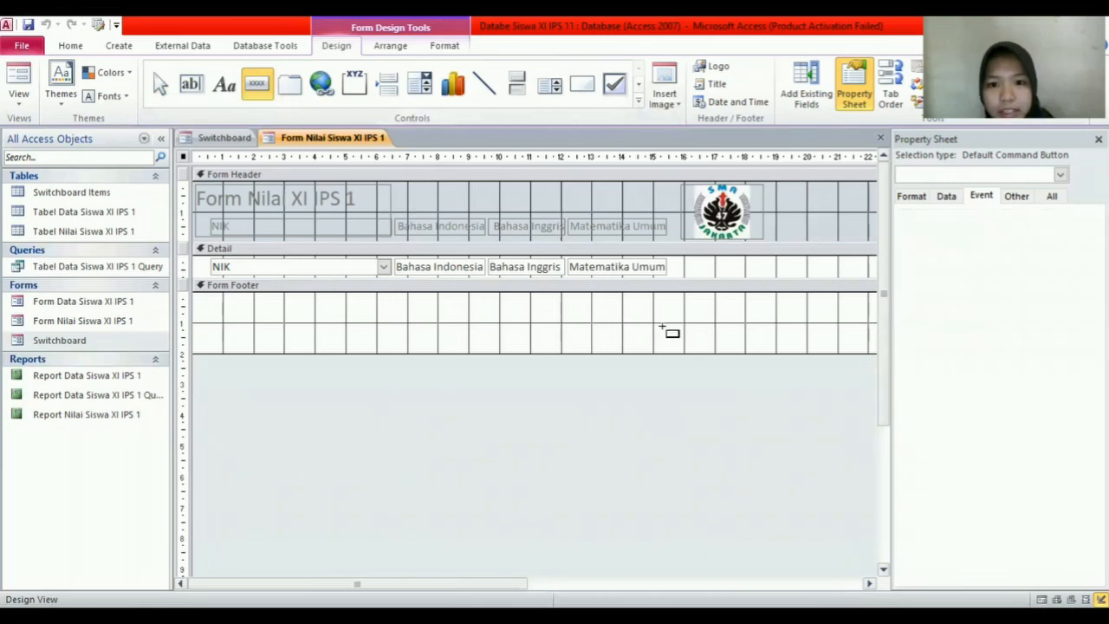
Step: Draw a Close Form button with the Exit Doorway picture in the form footer
drag(661, 324, 702, 350)
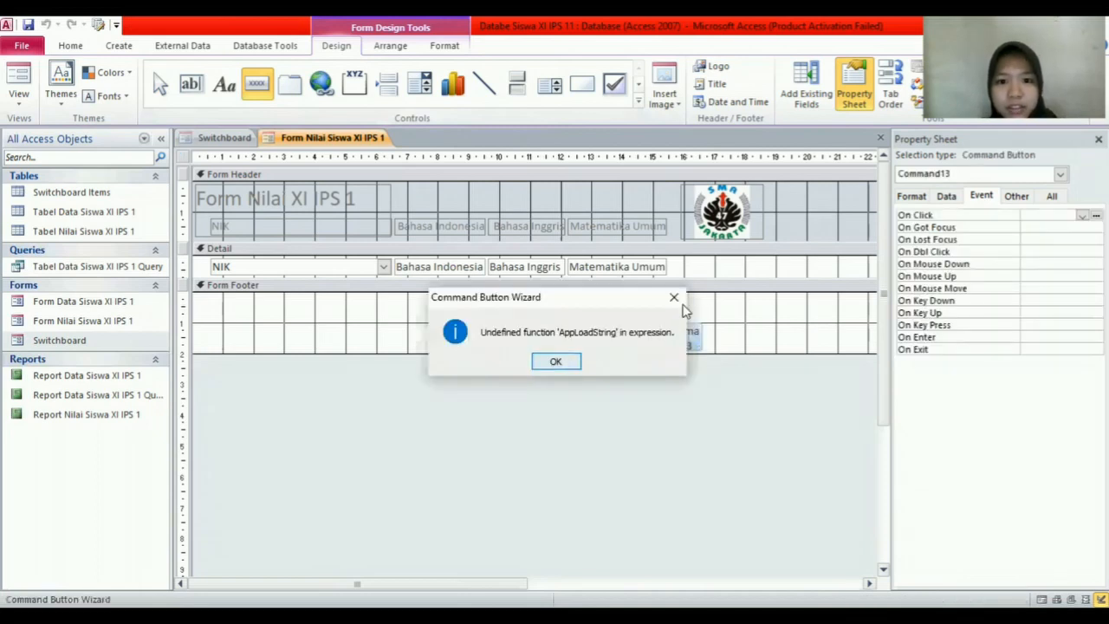
click(675, 298)
click(542, 263)
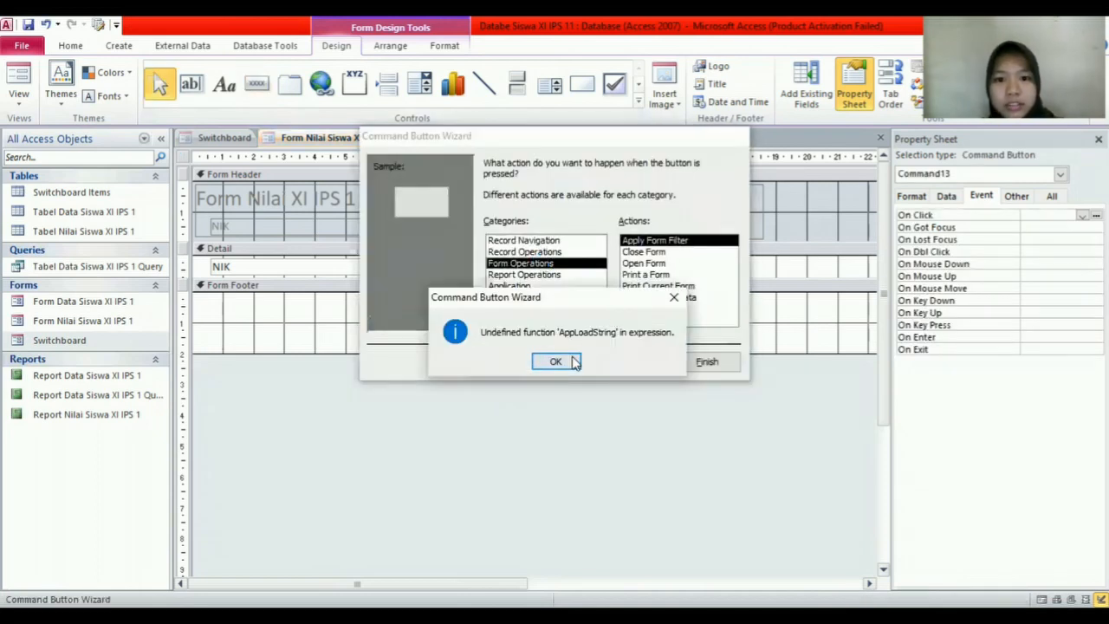
click(676, 254)
click(632, 361)
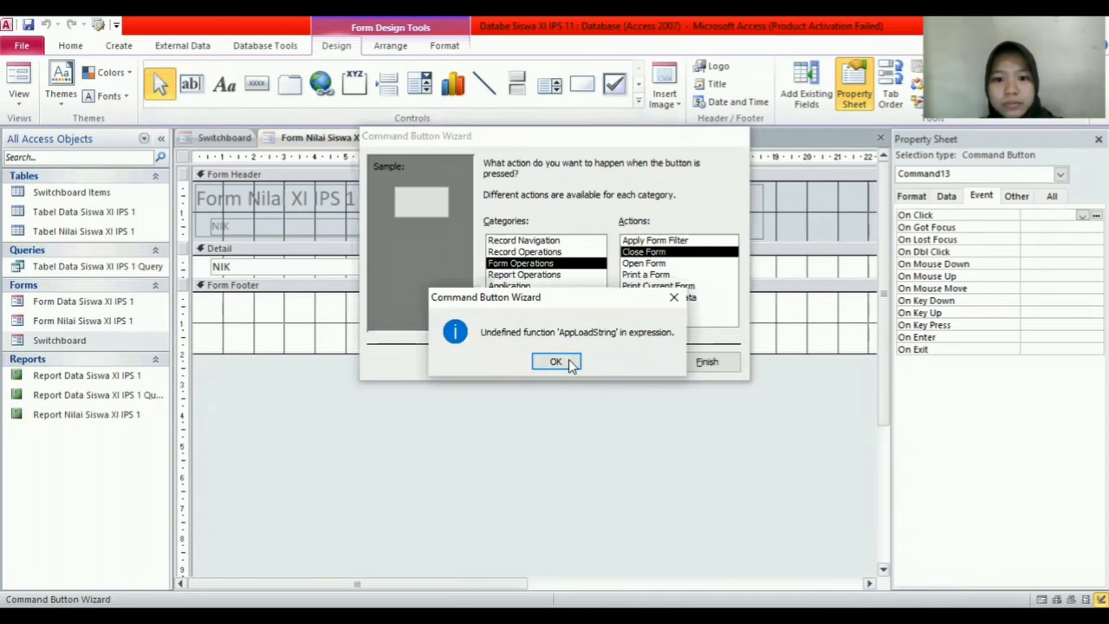
click(562, 362)
click(582, 251)
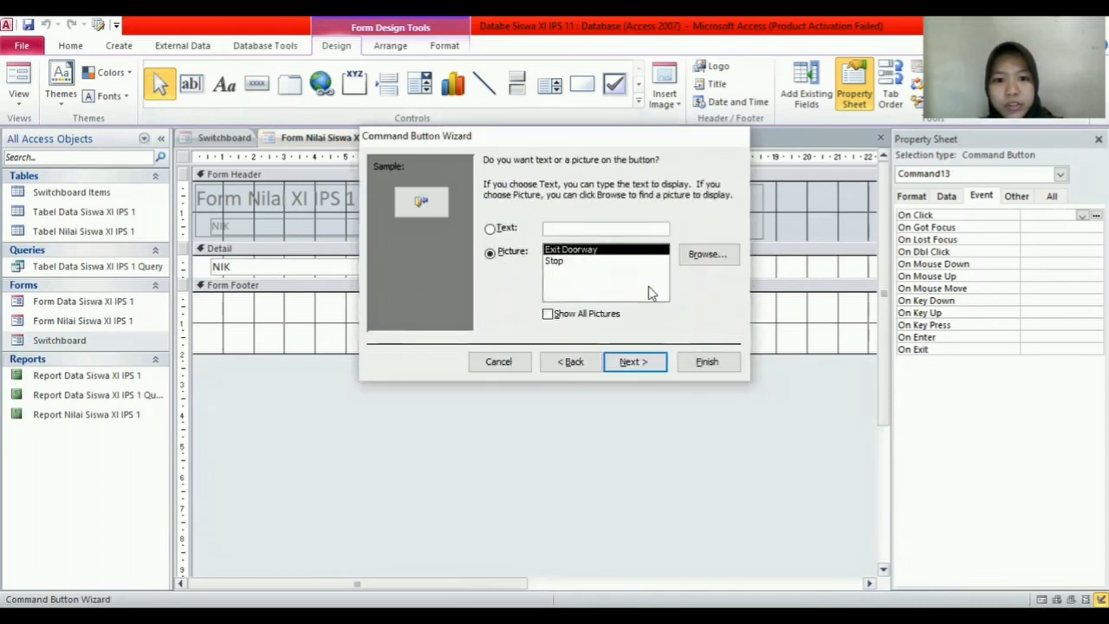
click(649, 362)
click(706, 361)
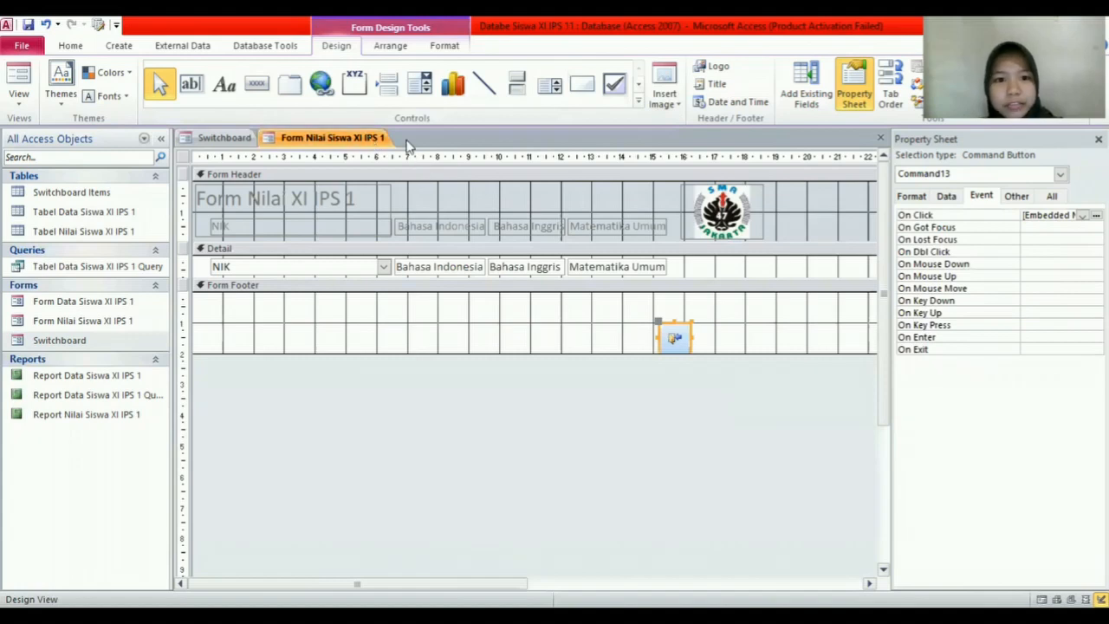
Step: Save and close the grades form design, then reopen Form Nilai XI IPS 1 to test it
right_click(371, 139)
click(405, 145)
right_click(364, 141)
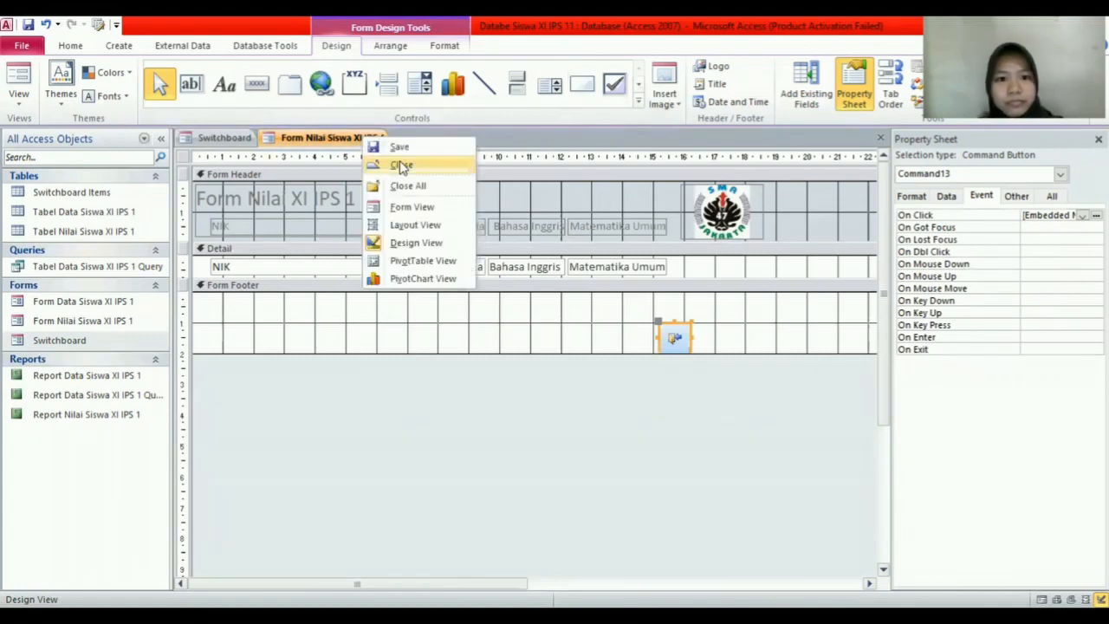
click(401, 165)
click(343, 241)
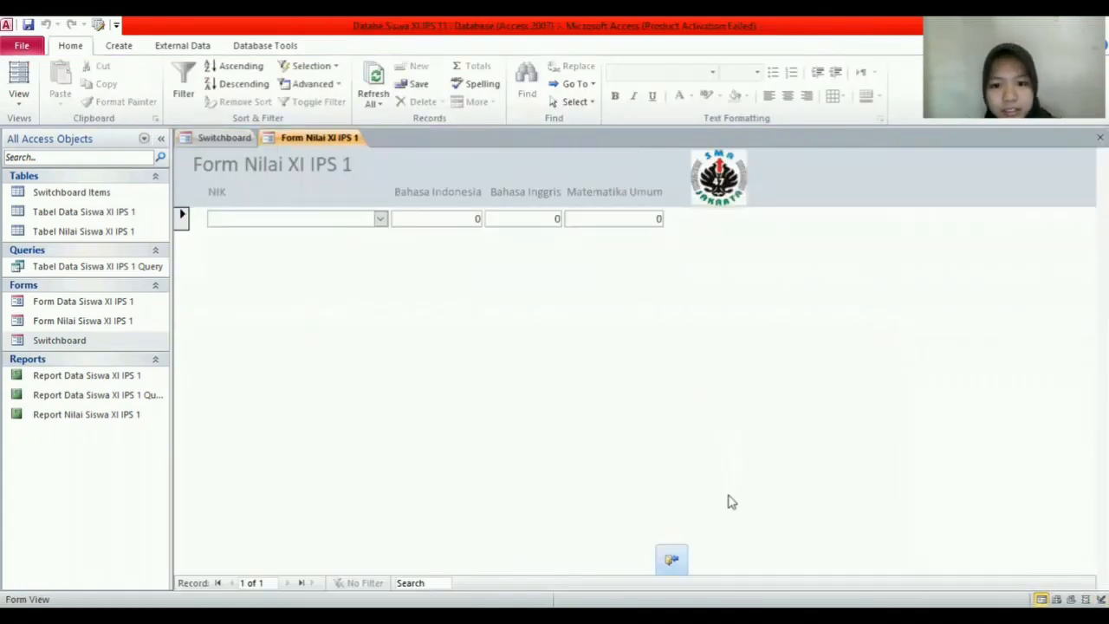
Step: Open Report Data Siswa XI IPS 1 from the switchboard and switch it to Design View
click(674, 560)
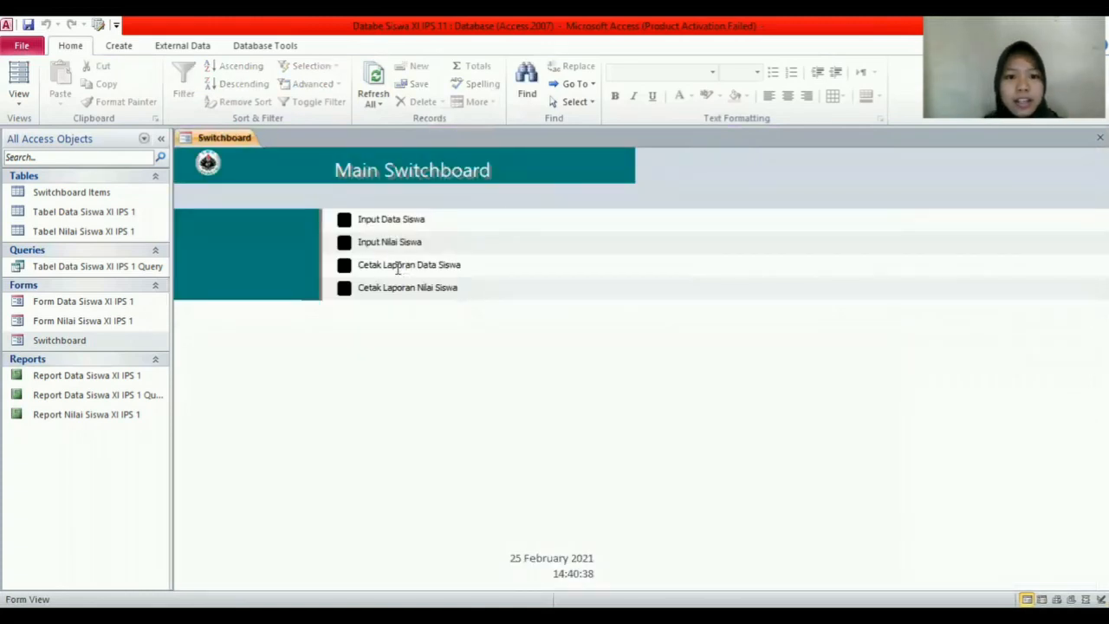
click(344, 264)
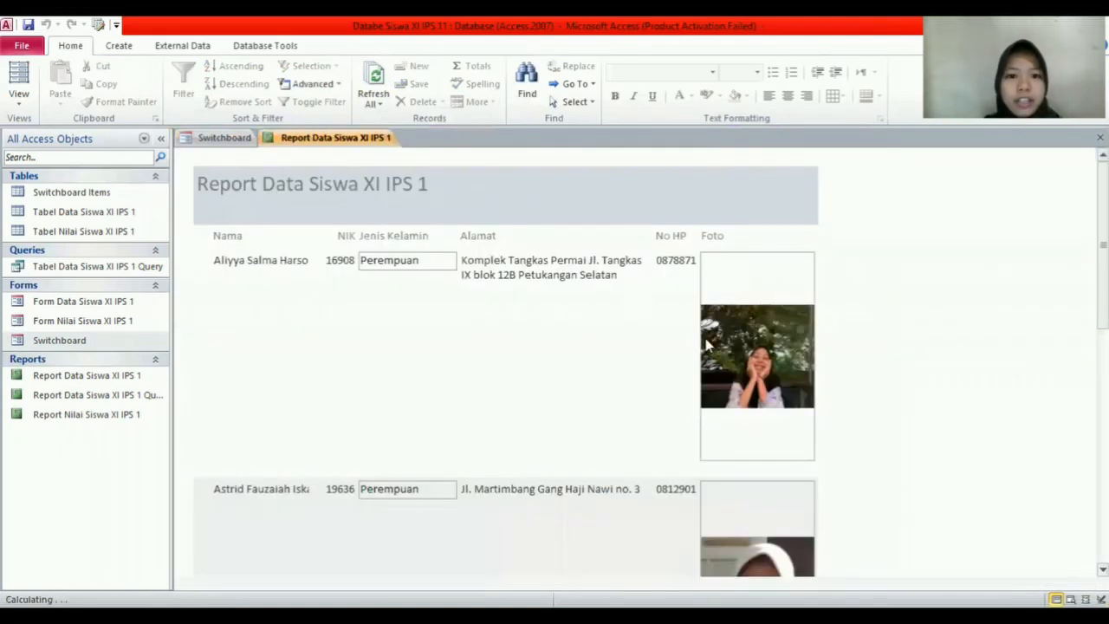
right_click(379, 143)
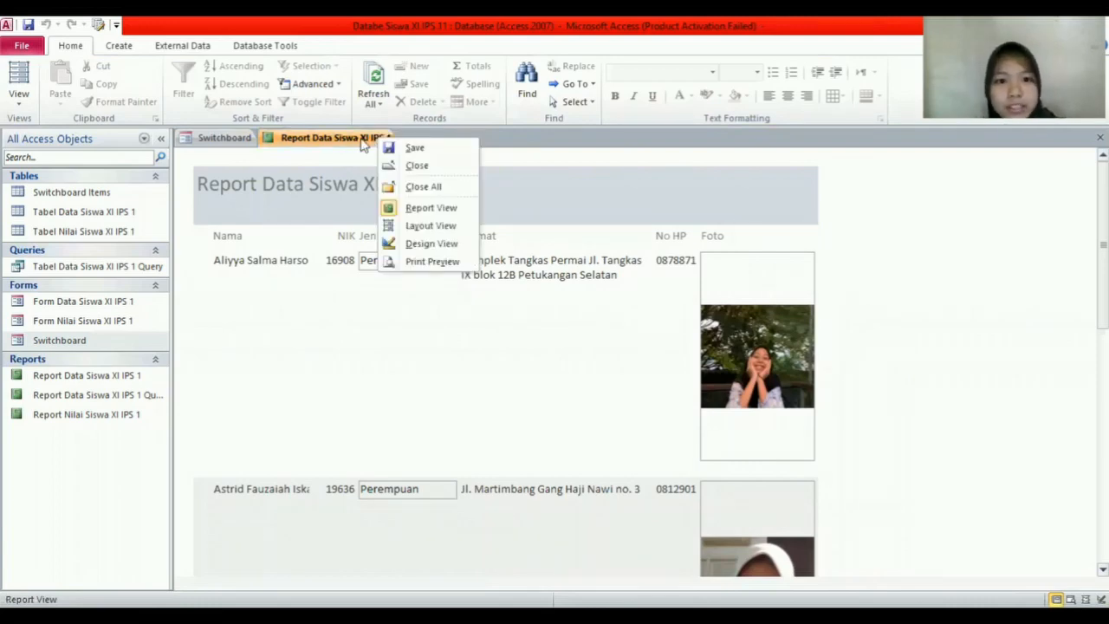
click(432, 244)
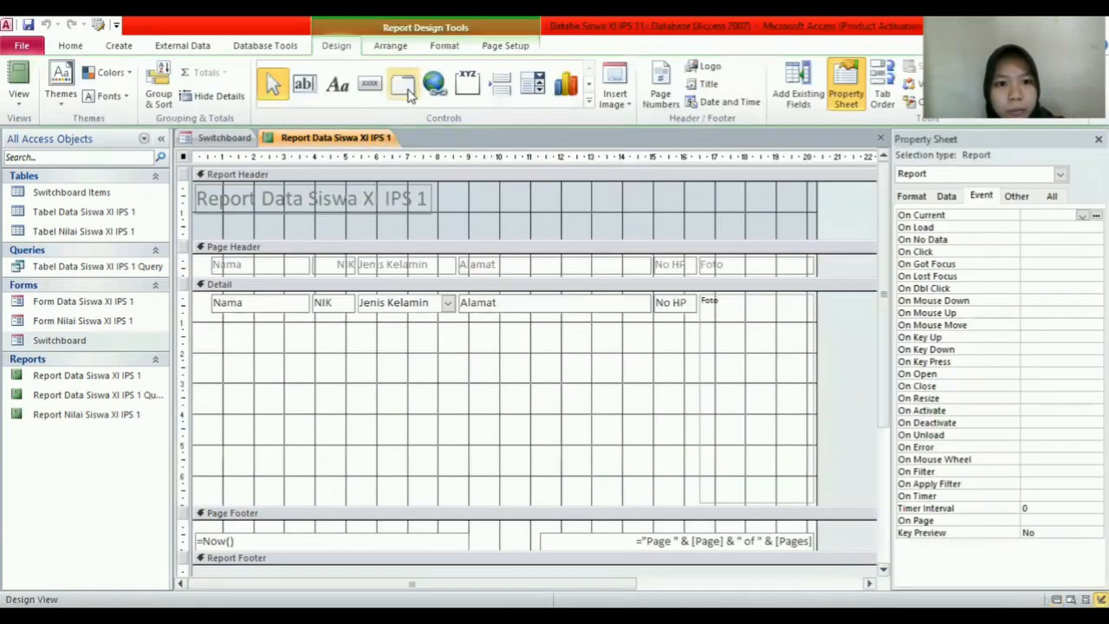
Step: Draw a command button in the Report Header
click(372, 87)
click(377, 84)
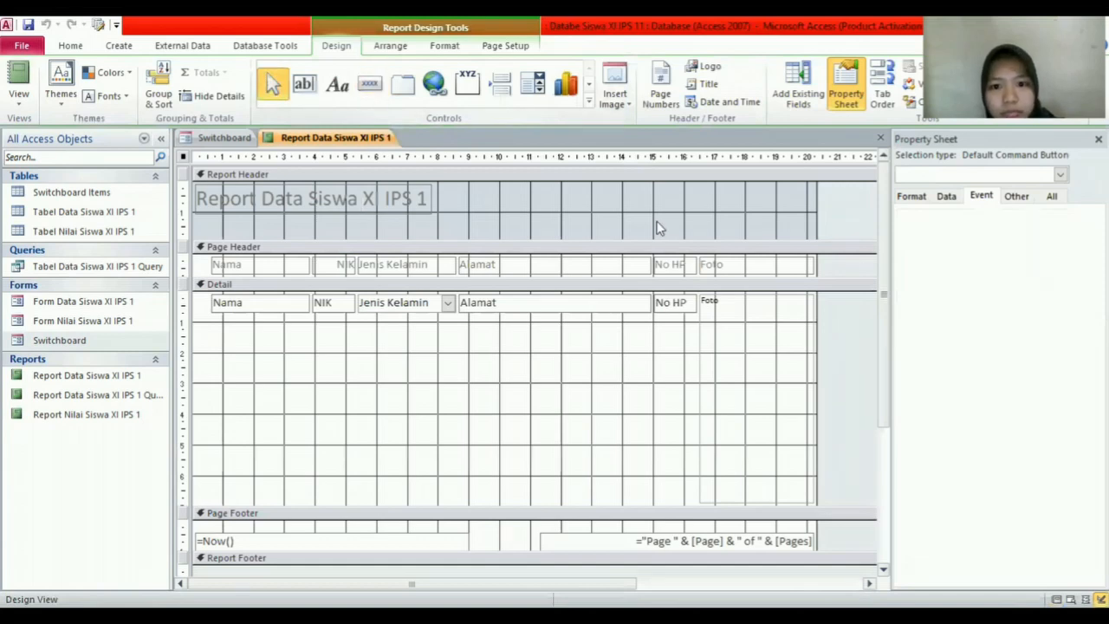
click(370, 84)
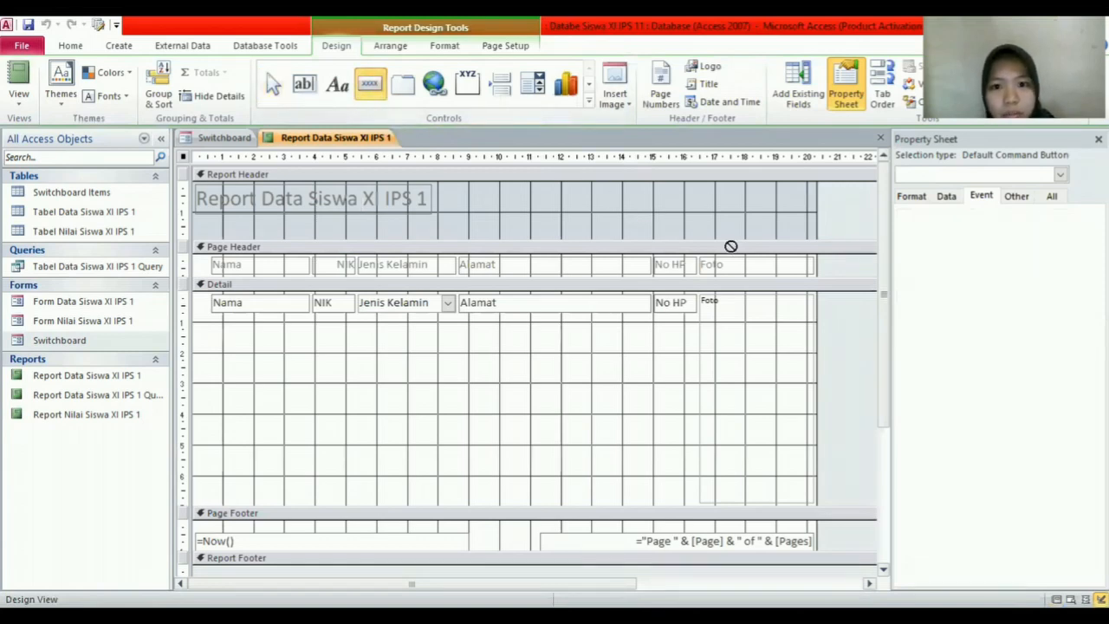
mouse_move(649, 204)
mouse_down()
mouse_move(696, 246)
mouse_move(687, 237)
mouse_up()
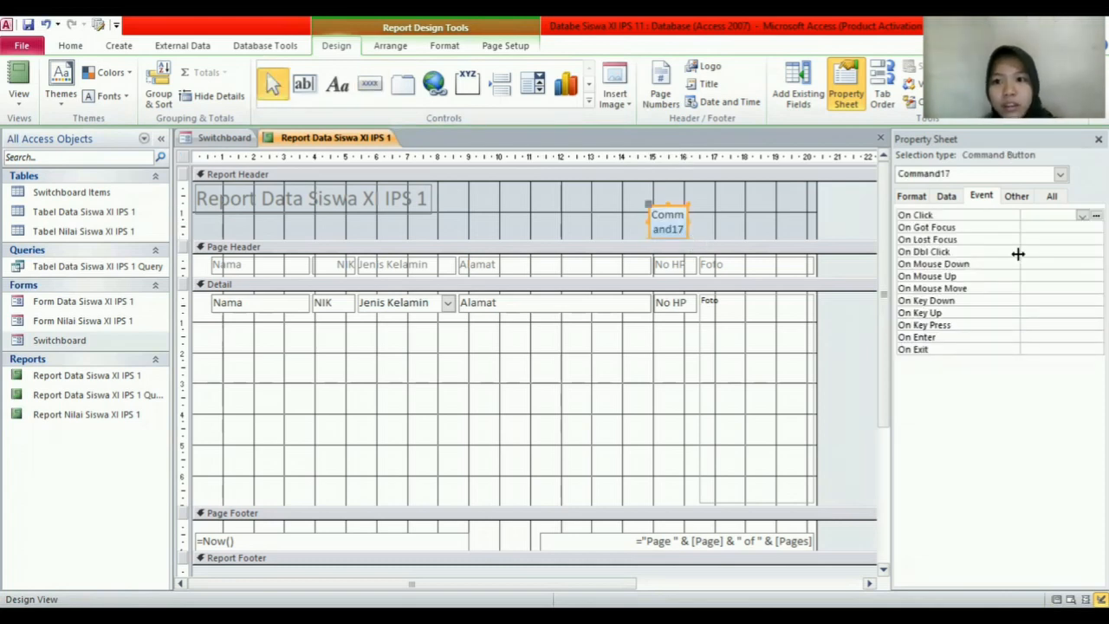
Step: Set the new button's Picture to Close Window
click(921, 195)
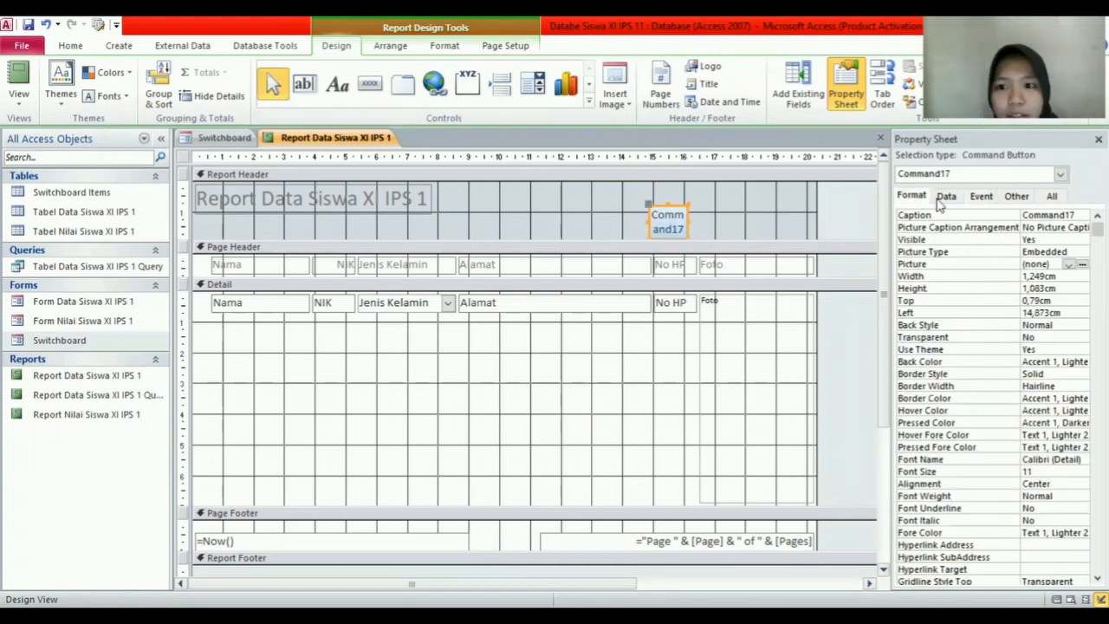
click(1083, 263)
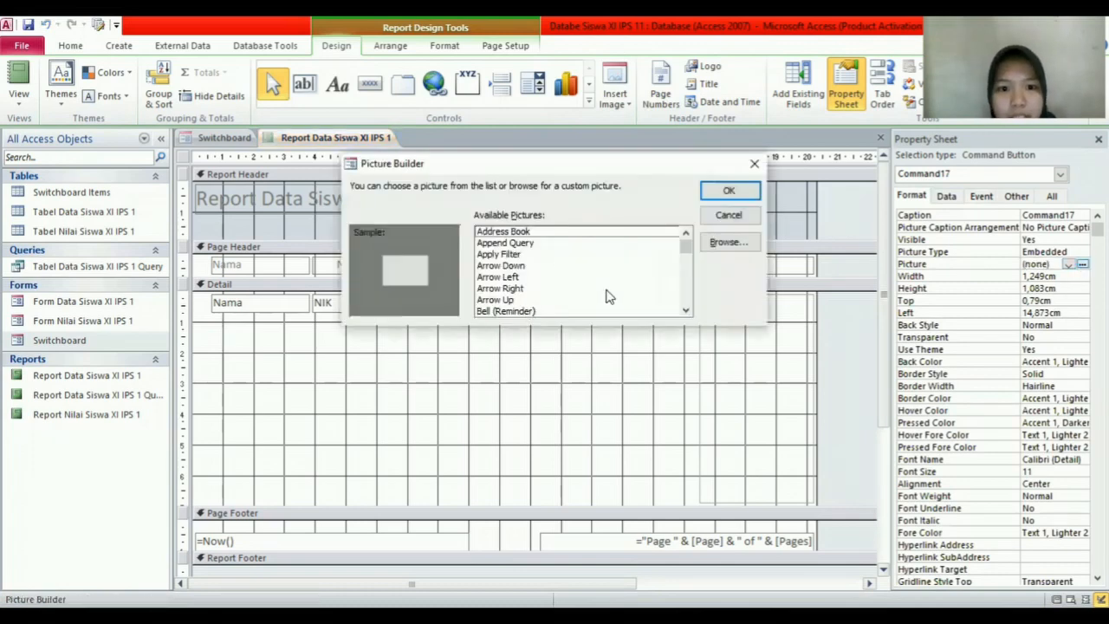
scroll(607, 290, down, 6)
click(559, 288)
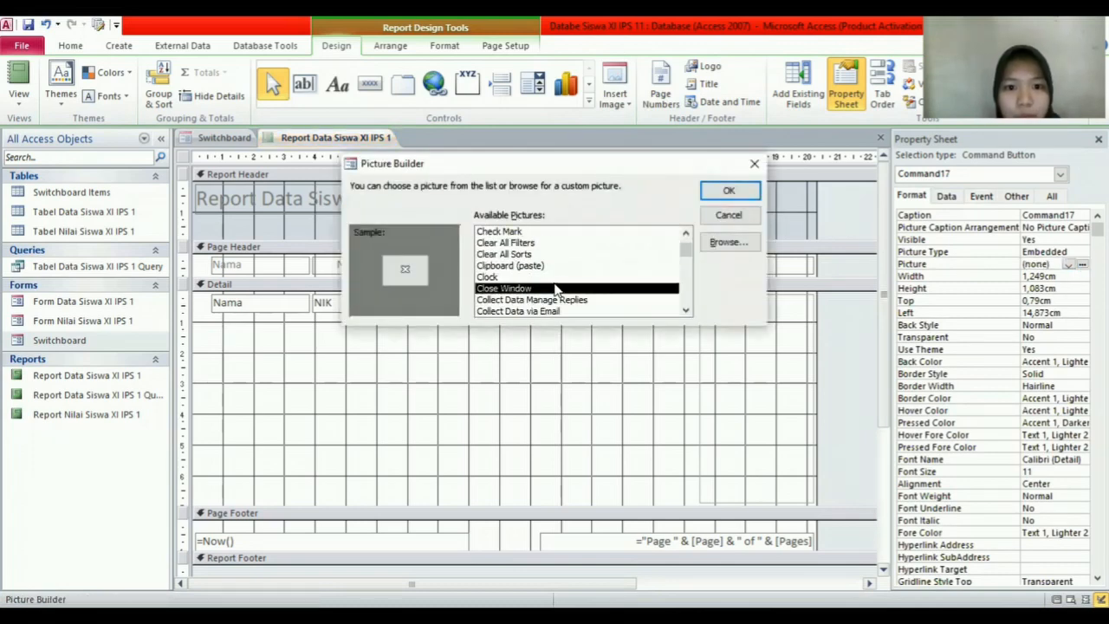
click(731, 191)
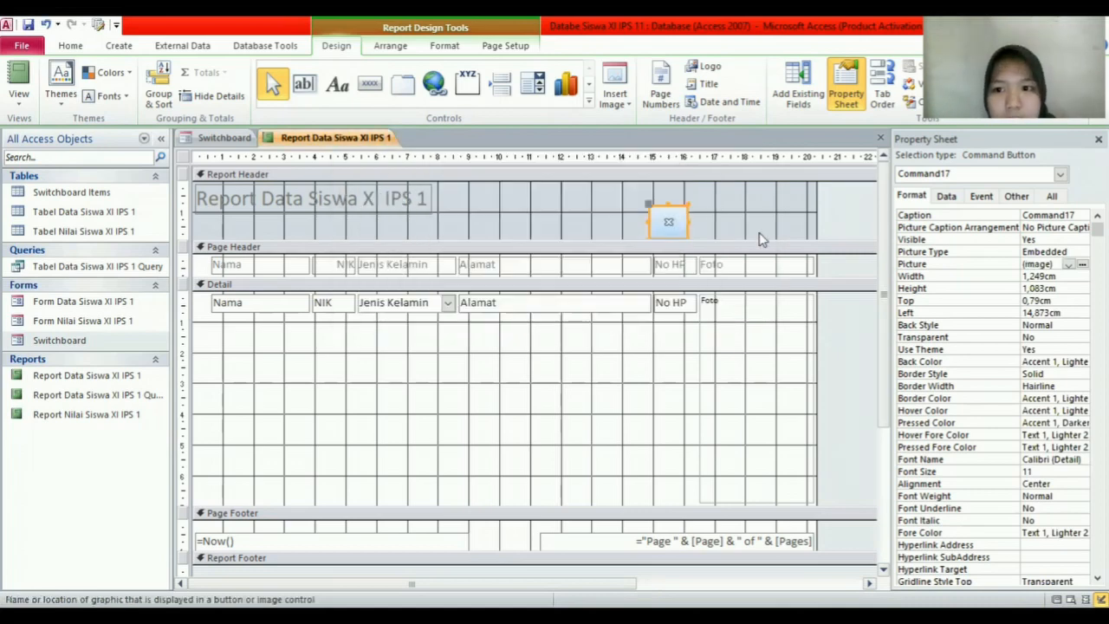
Step: Start an embedded On Click macro for Command17 containing a CloseWindow action
click(981, 196)
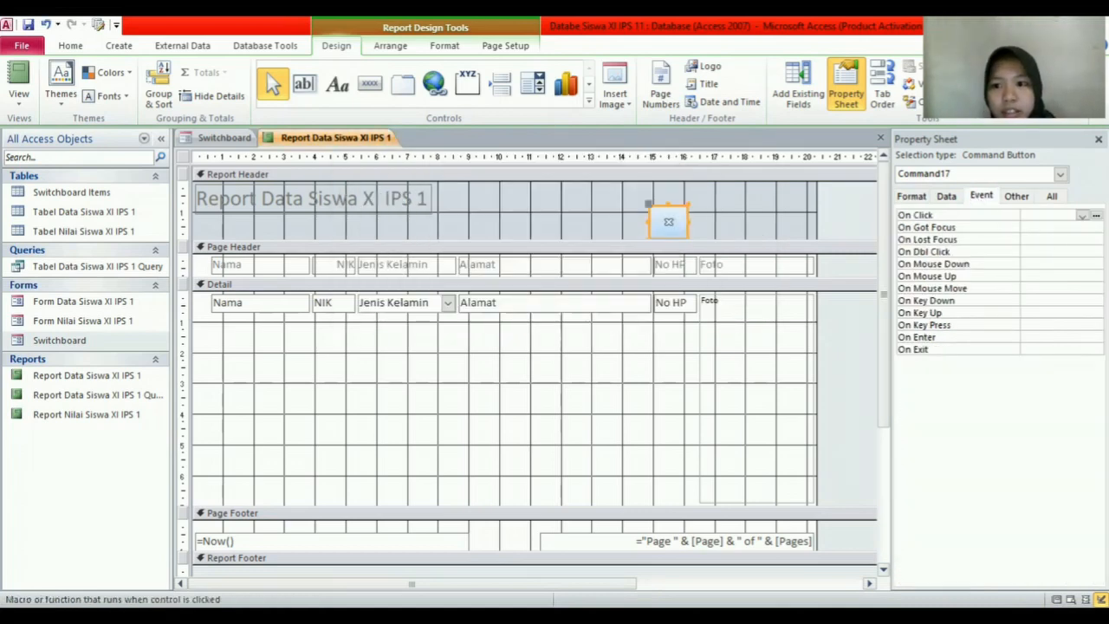
click(1096, 214)
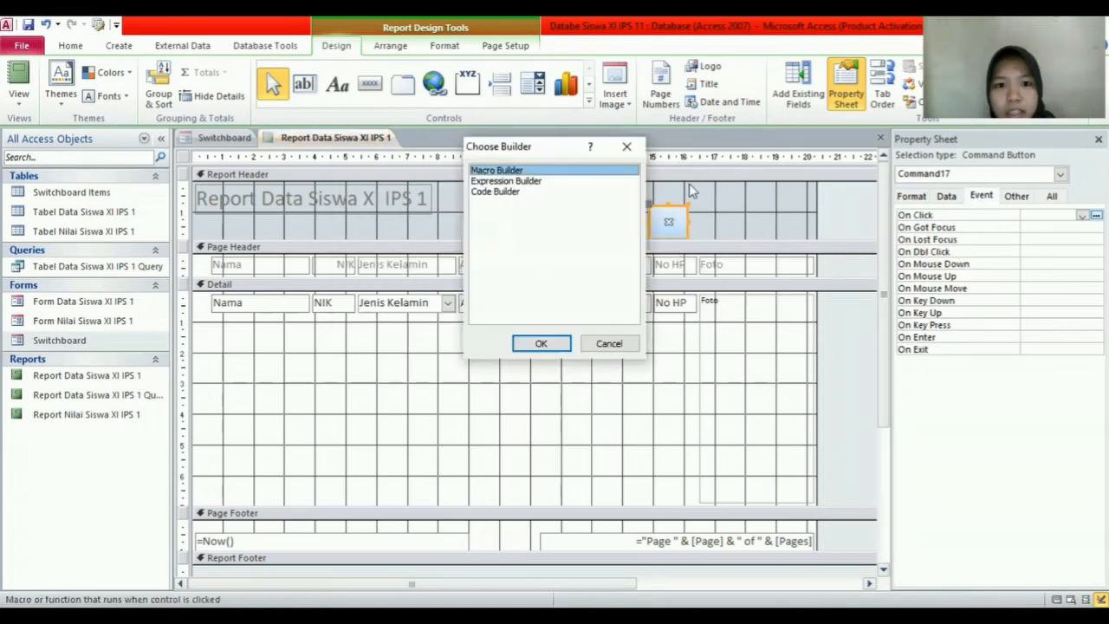
double_click(582, 174)
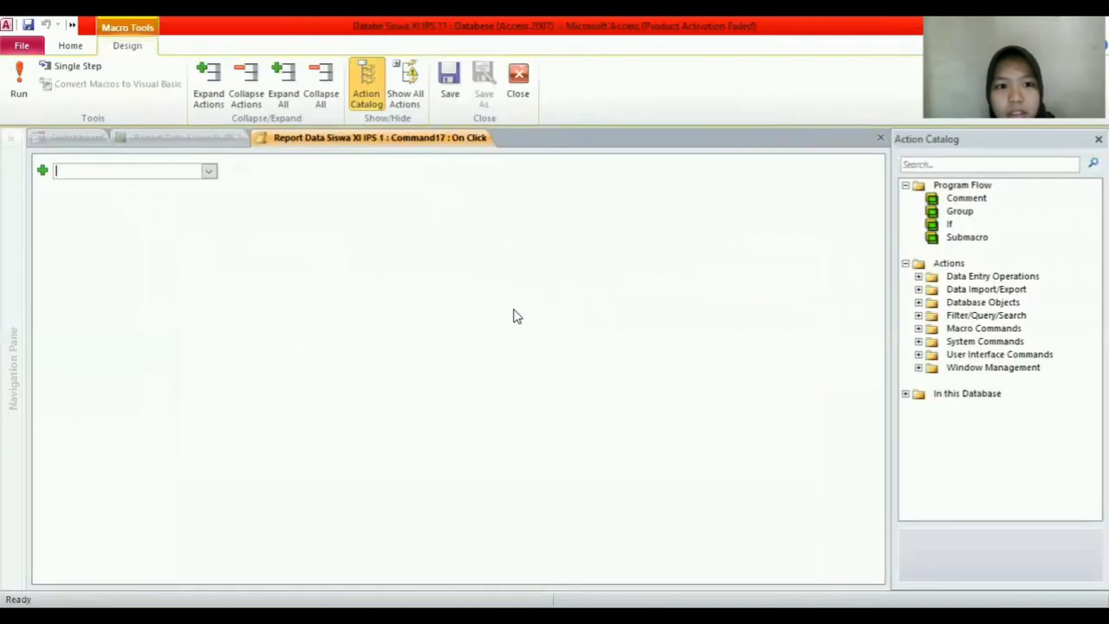
click(209, 174)
scroll(191, 404, down, 11)
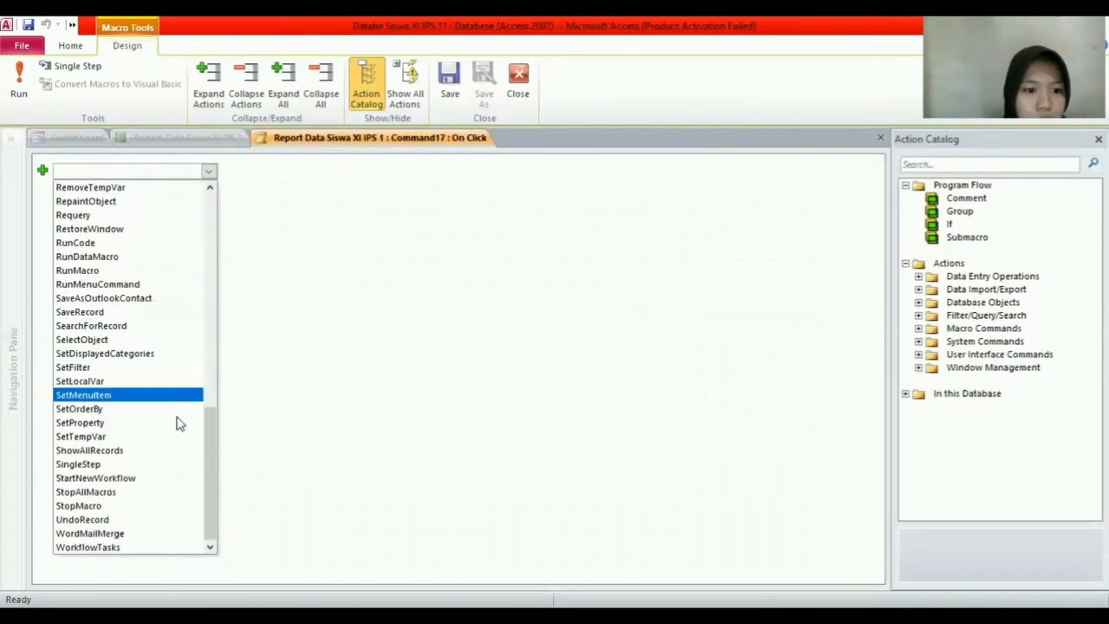
scroll(178, 422, up, 4)
scroll(178, 422, up, 10)
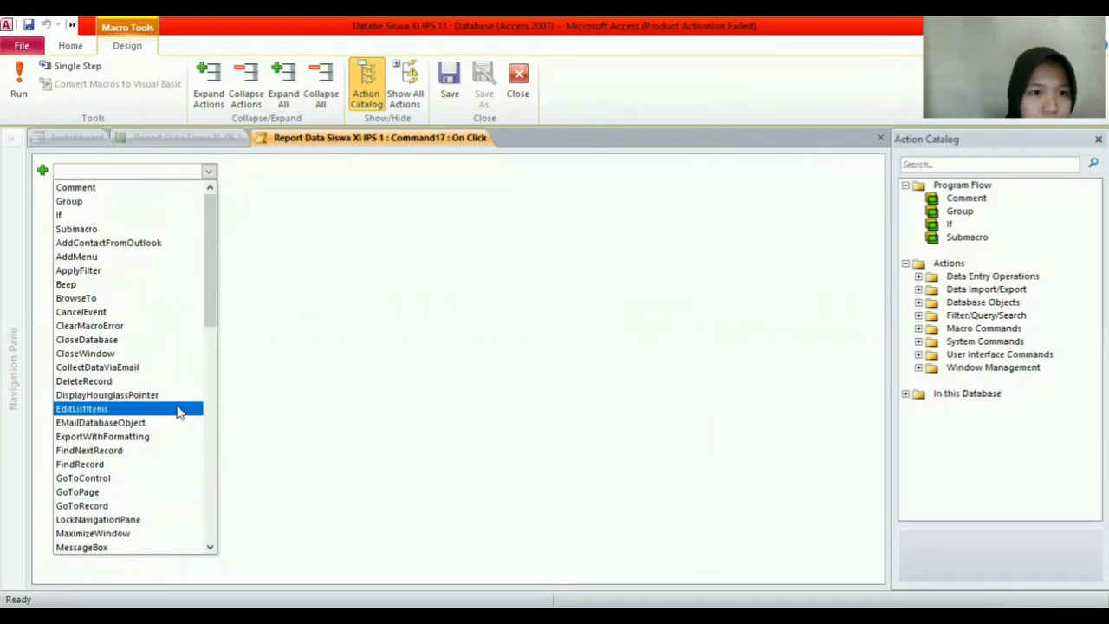
click(117, 353)
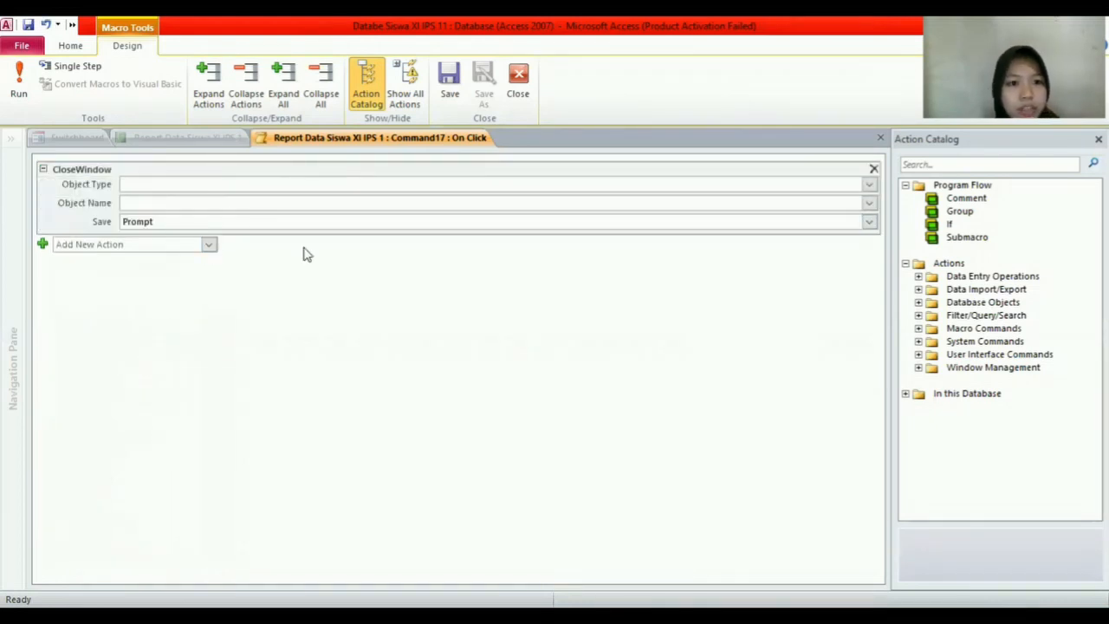
Step: Set CloseWindow to close the report Report Data Siswa XI IPS 1 and close the macro
click(868, 185)
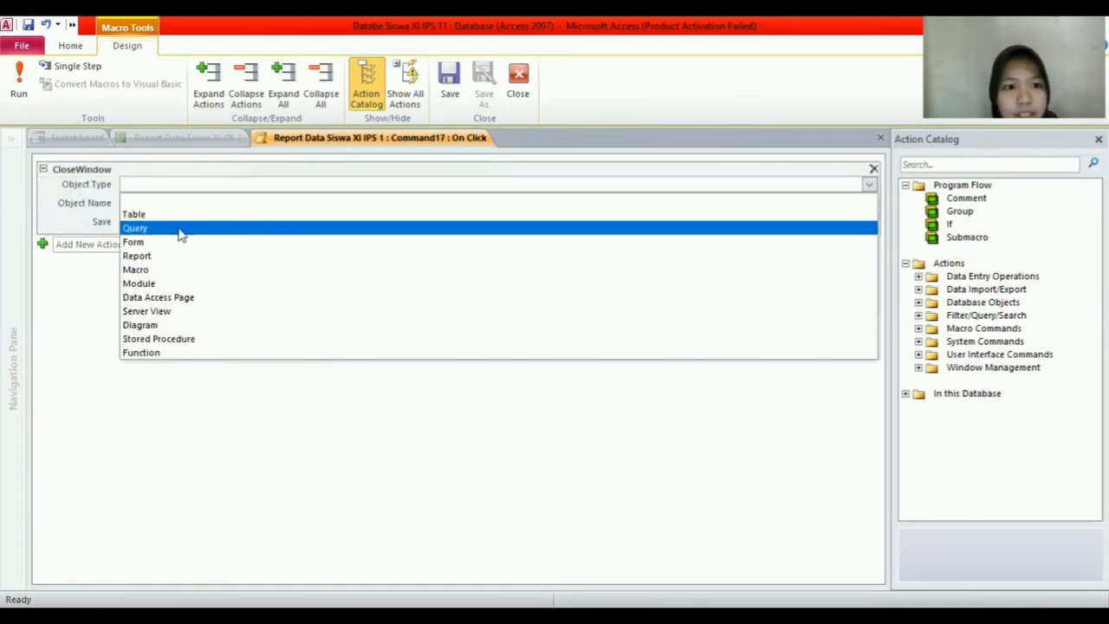
click(171, 259)
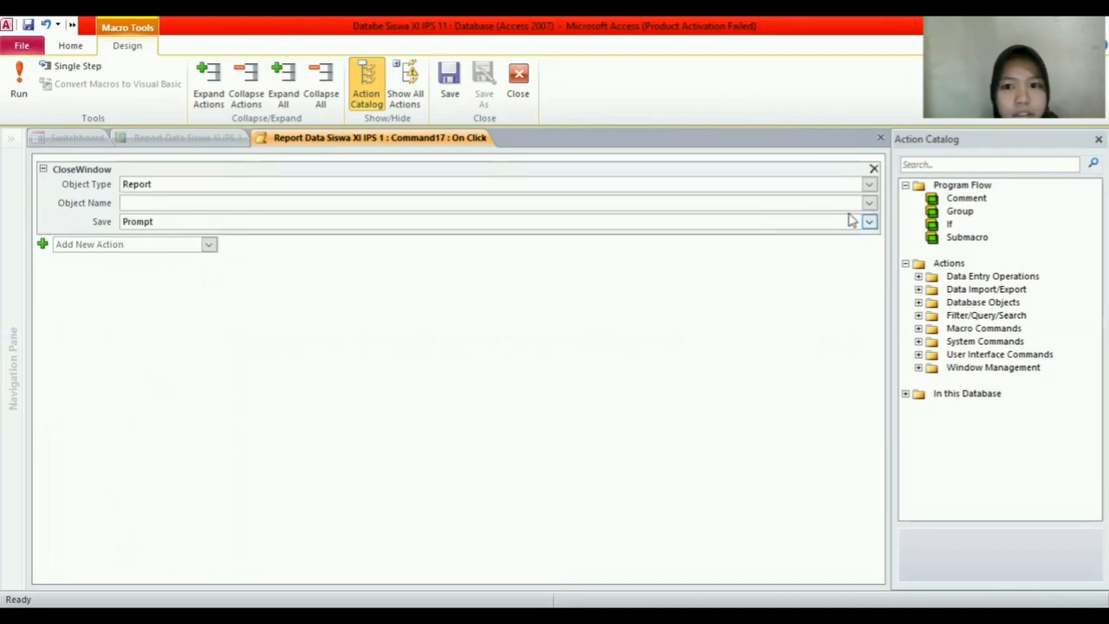
click(313, 225)
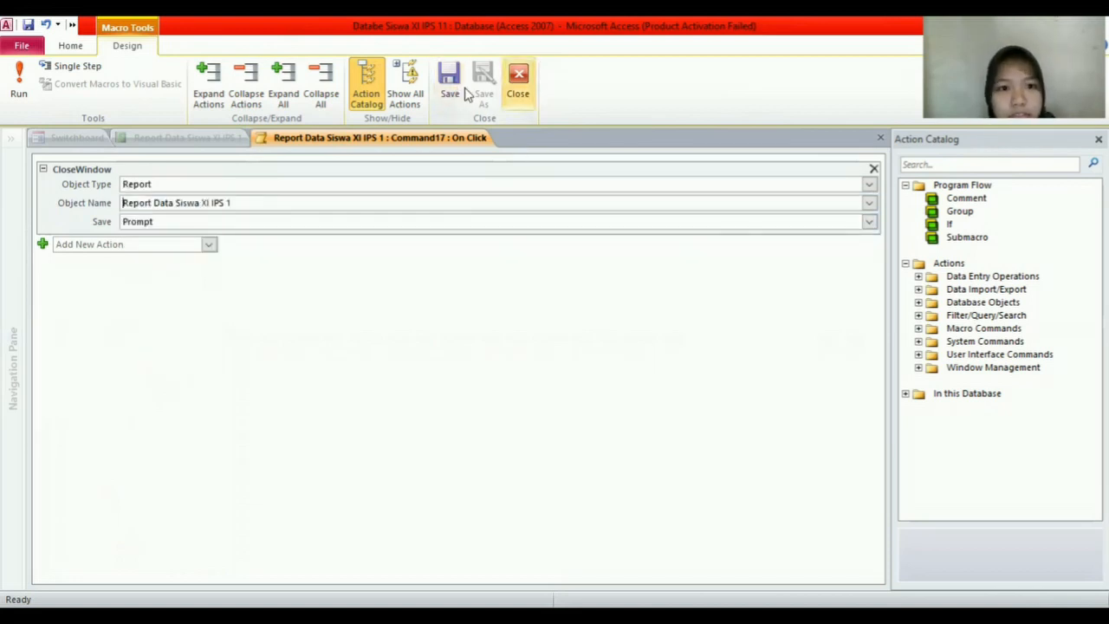
click(517, 82)
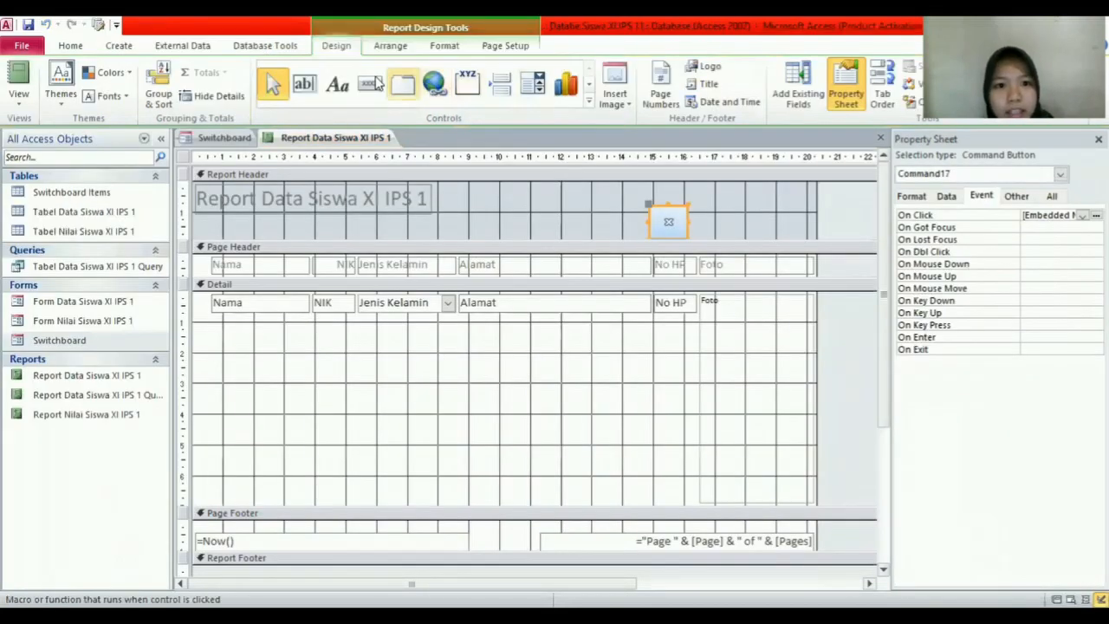
Step: Draw a second button in the Report Header beside the close button
click(371, 86)
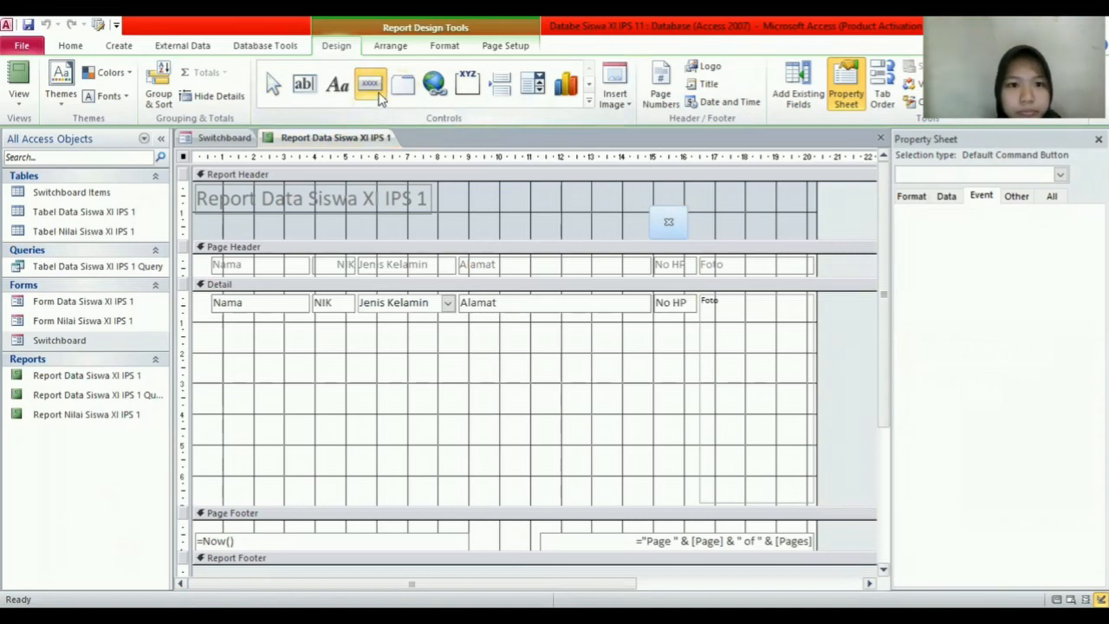
key(Escape)
click(371, 84)
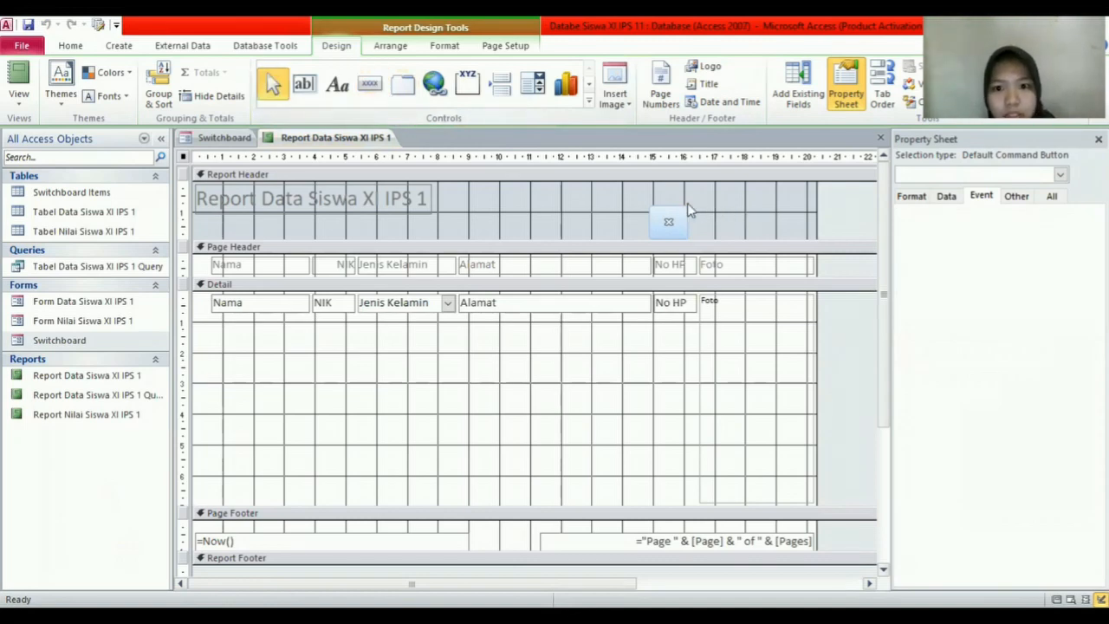
drag(697, 206, 736, 238)
Step: Give the new Command18 button the Preview picture
click(911, 196)
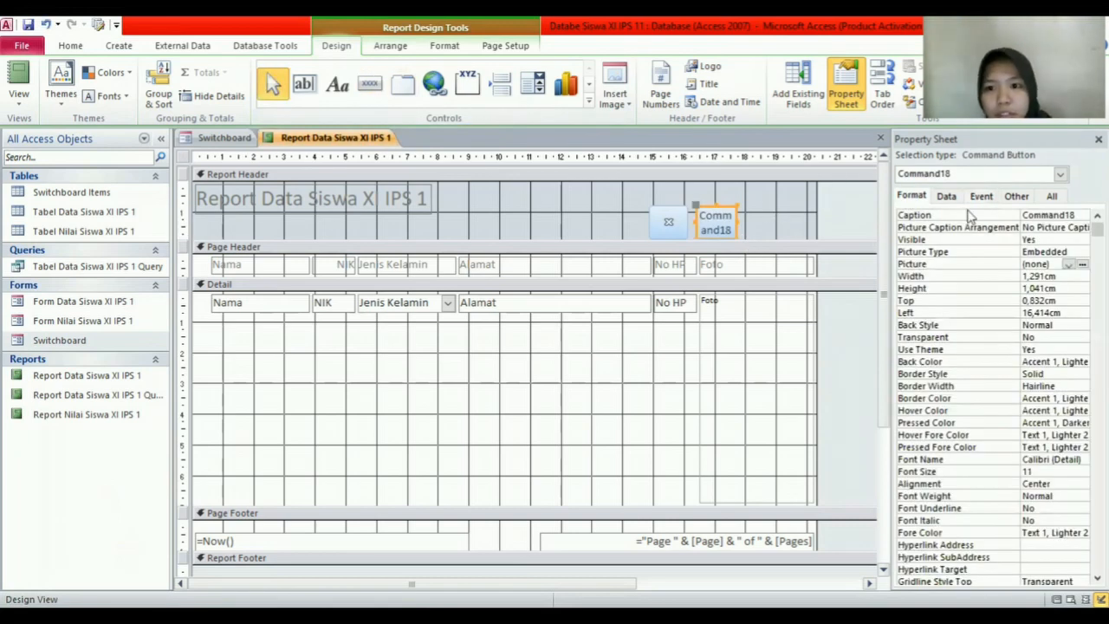
click(1082, 264)
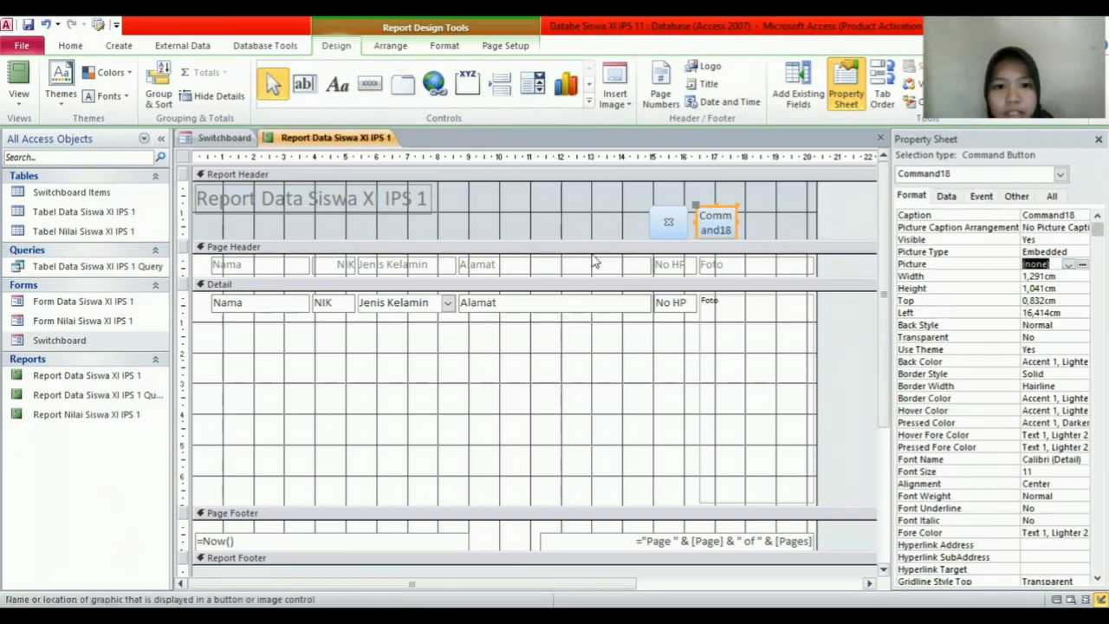
scroll(620, 305, down, 10)
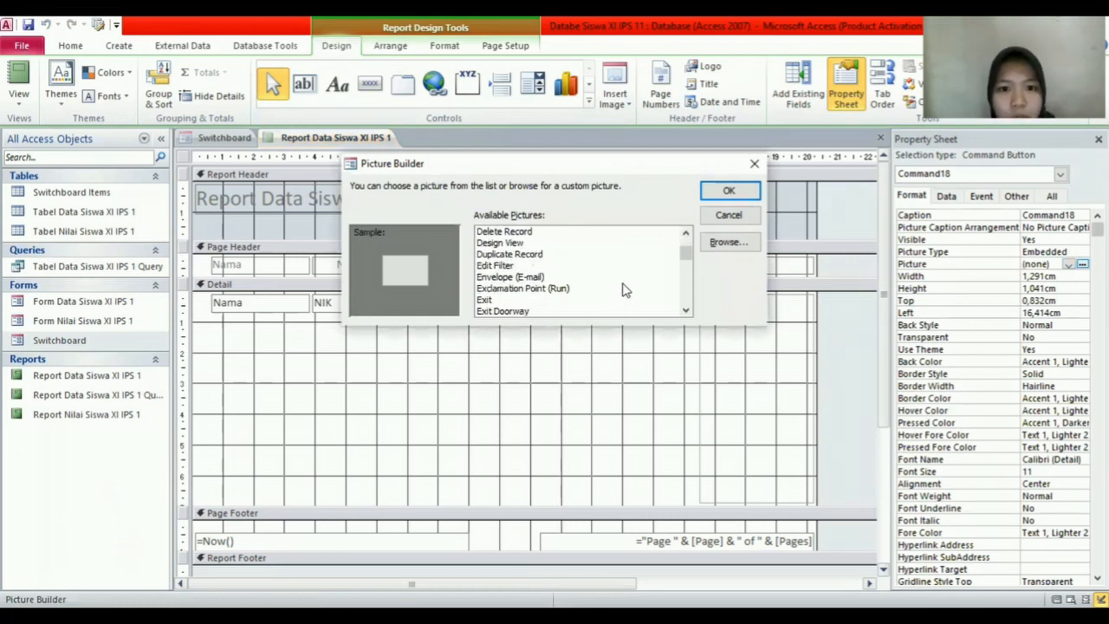
scroll(622, 277, down, 10)
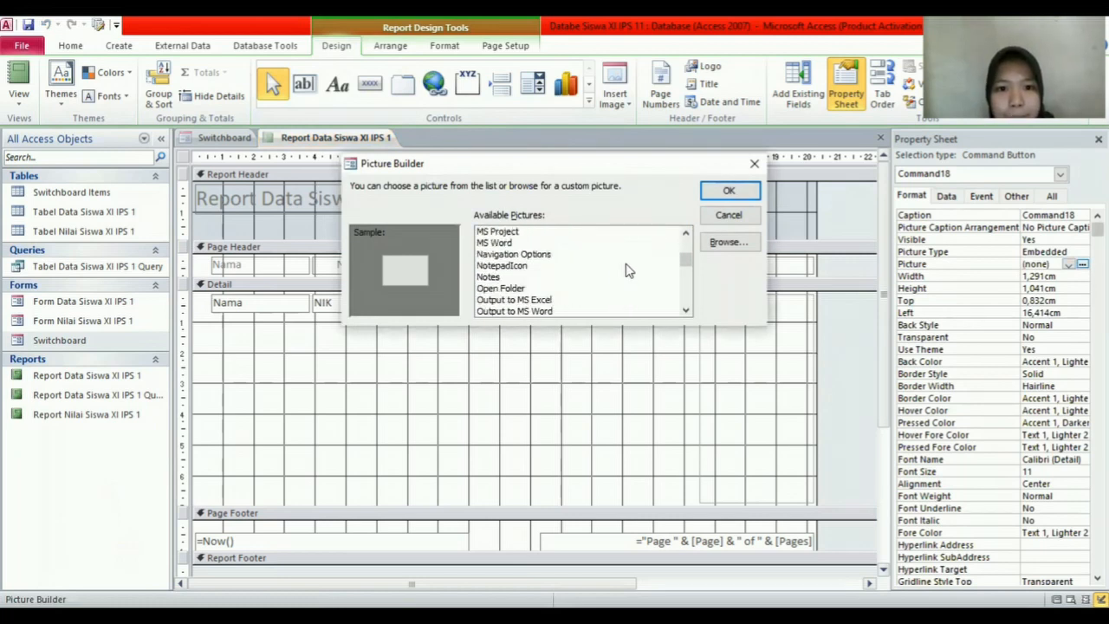
click(521, 266)
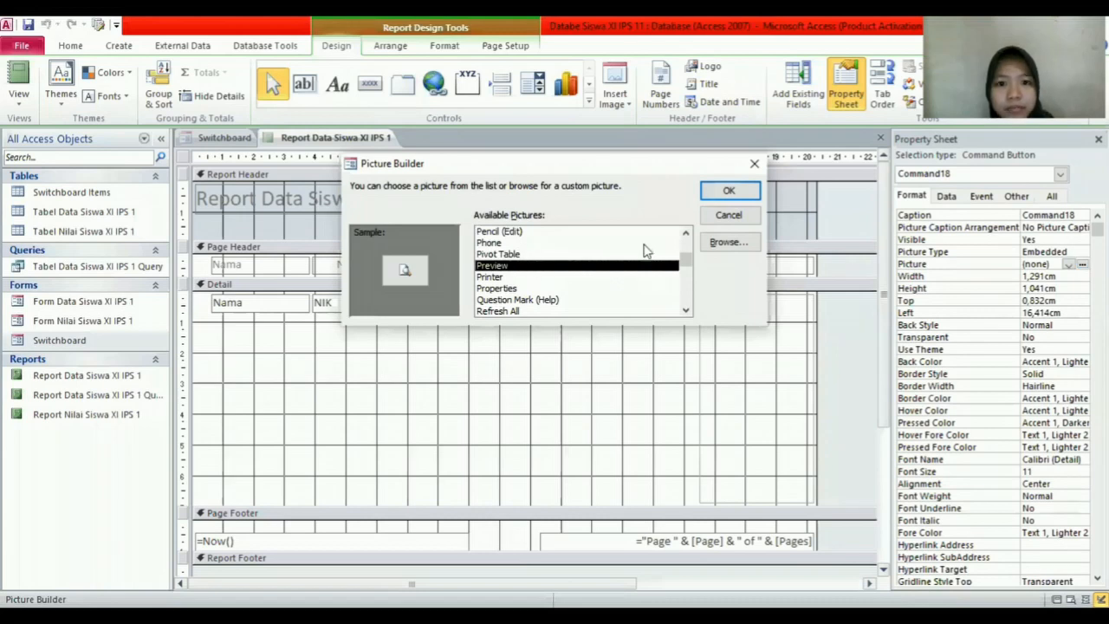
click(729, 191)
click(982, 197)
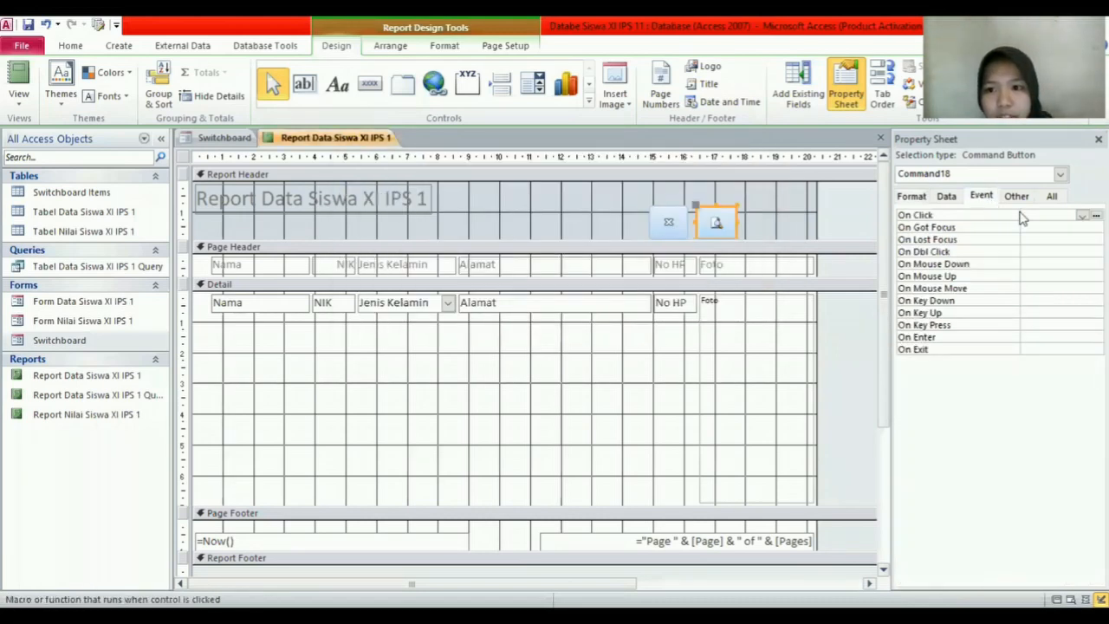
Step: Add an embedded On Click macro running RunMenuCommand PrintPreview to Command18
click(1097, 216)
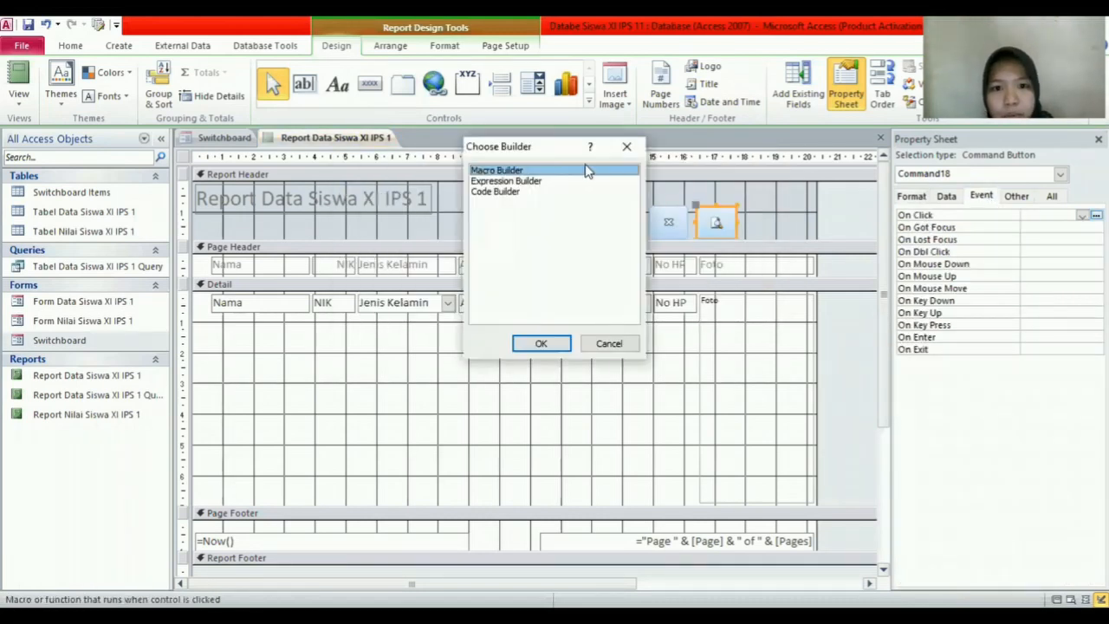
click(543, 345)
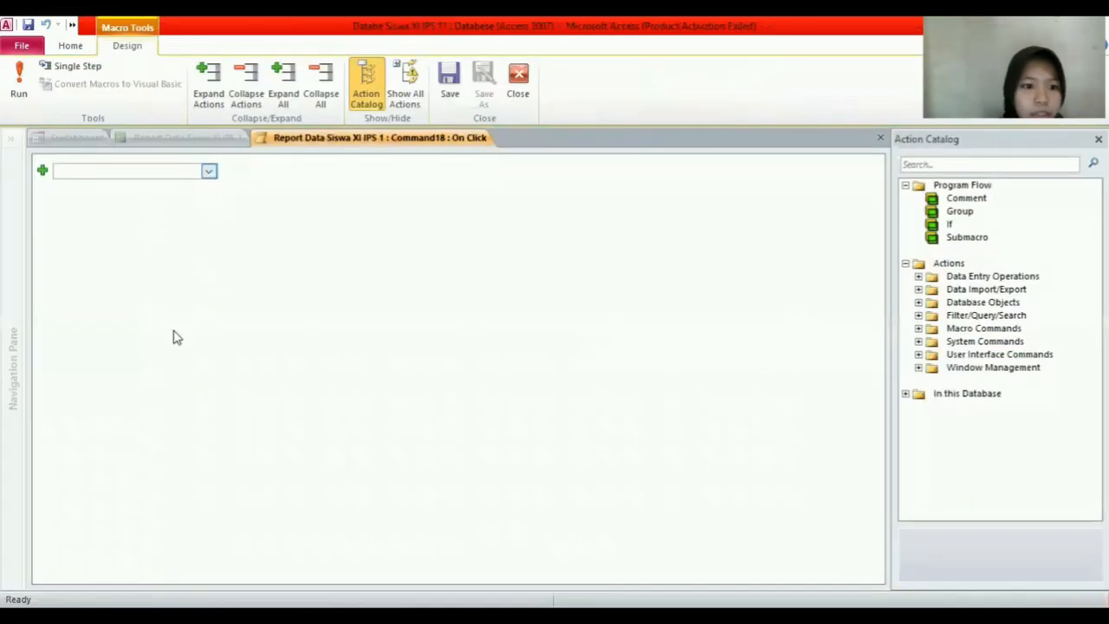
click(209, 171)
scroll(180, 384, down, 15)
scroll(182, 387, up, 6)
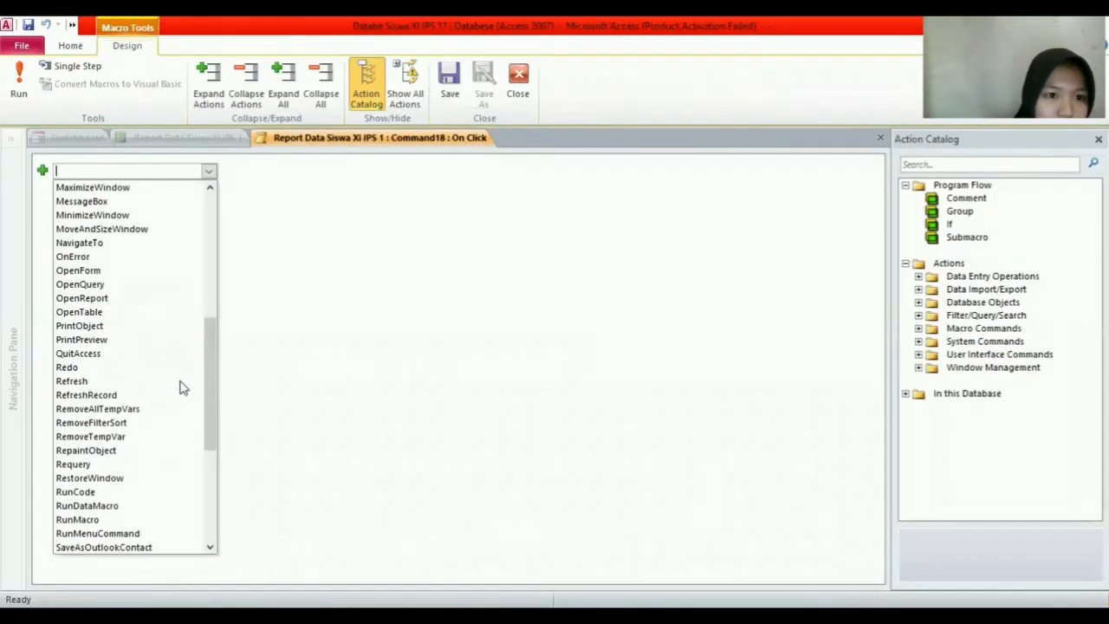
click(146, 341)
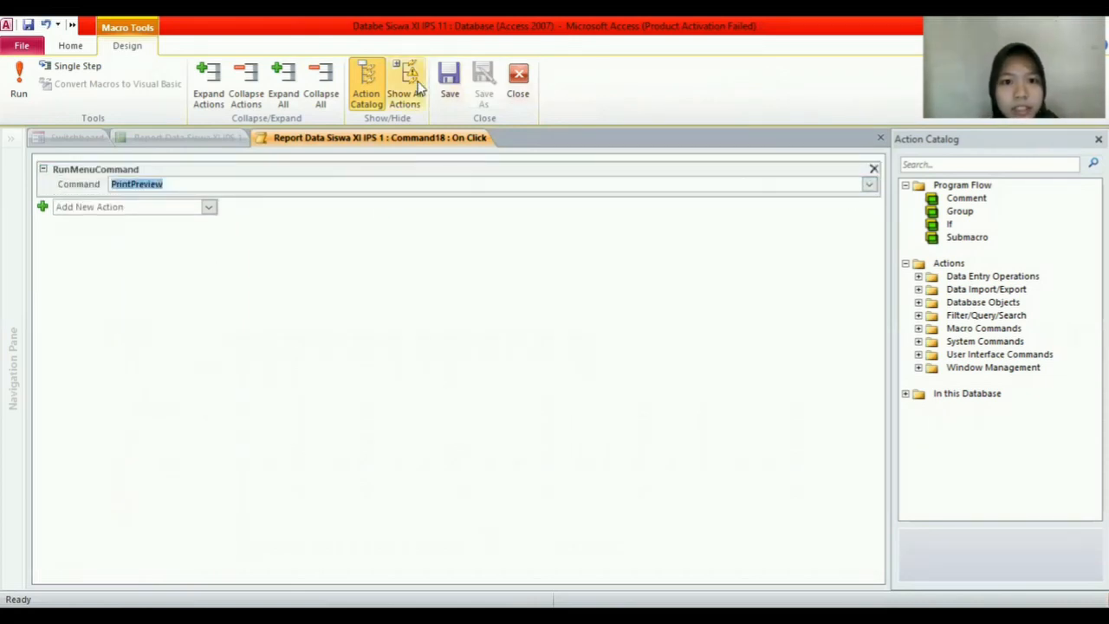
click(519, 82)
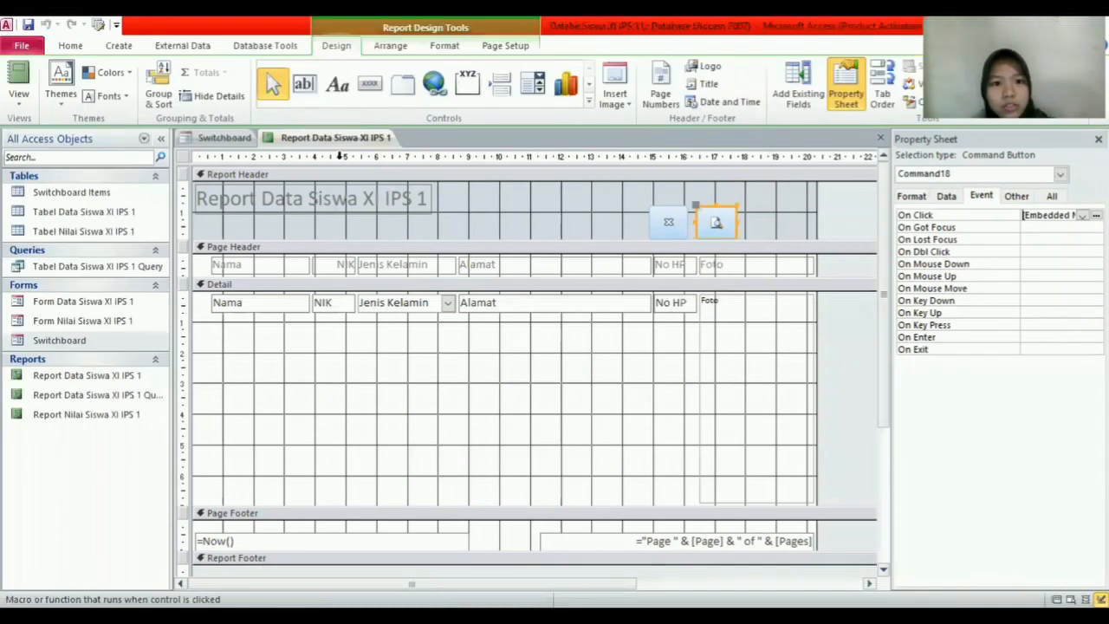
Step: Save the report design from the report tab's menu
right_click(339, 139)
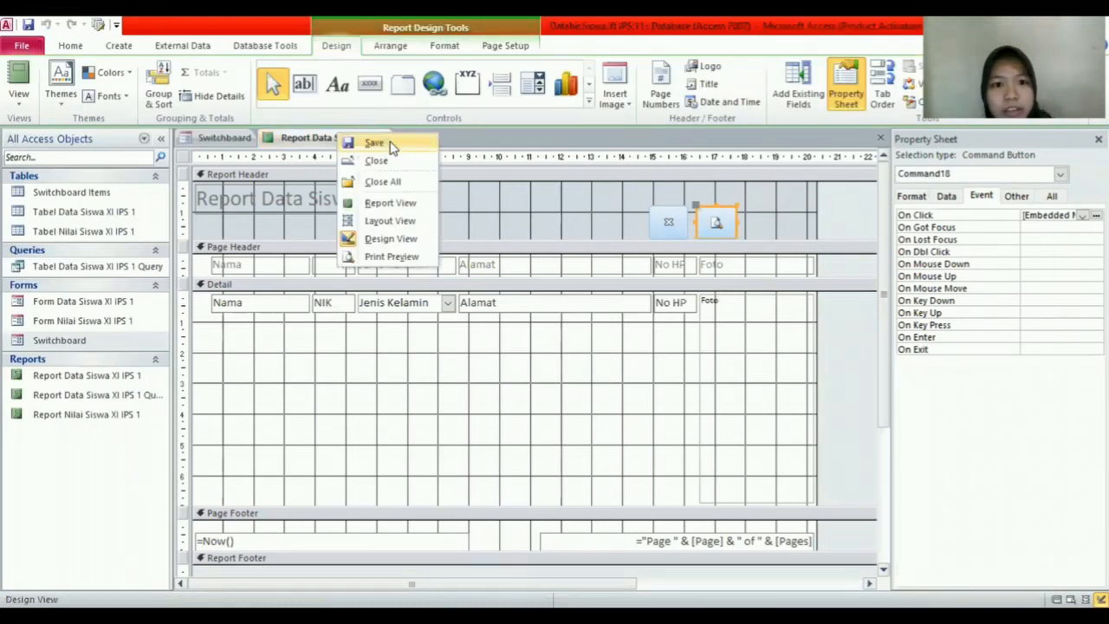
click(390, 145)
right_click(386, 145)
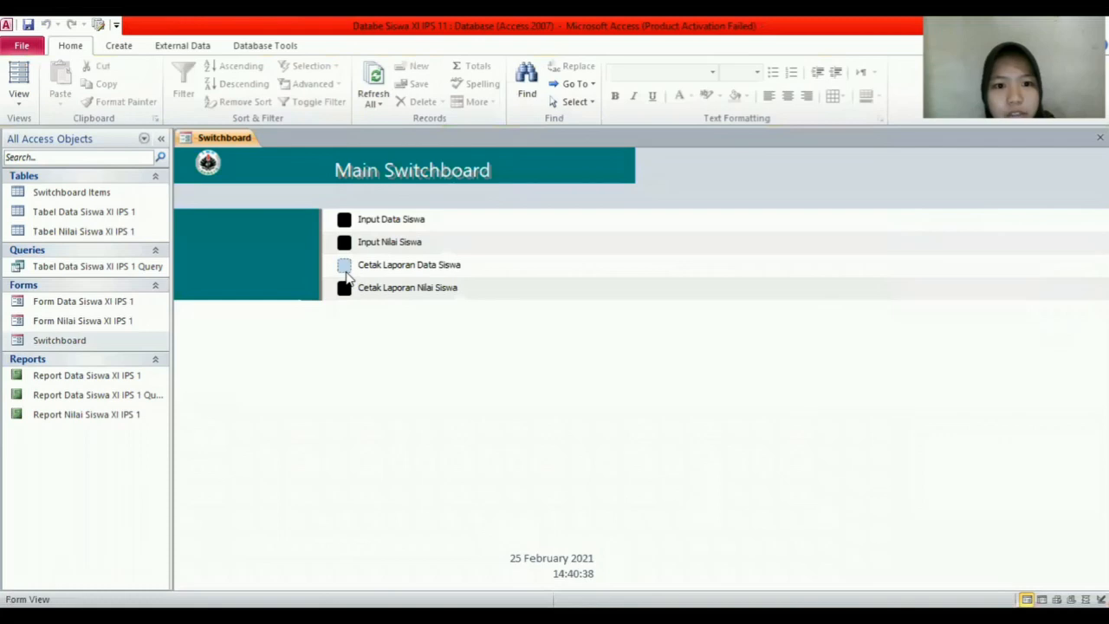
Step: Close the report design and check that the header Close button closes the report
click(341, 263)
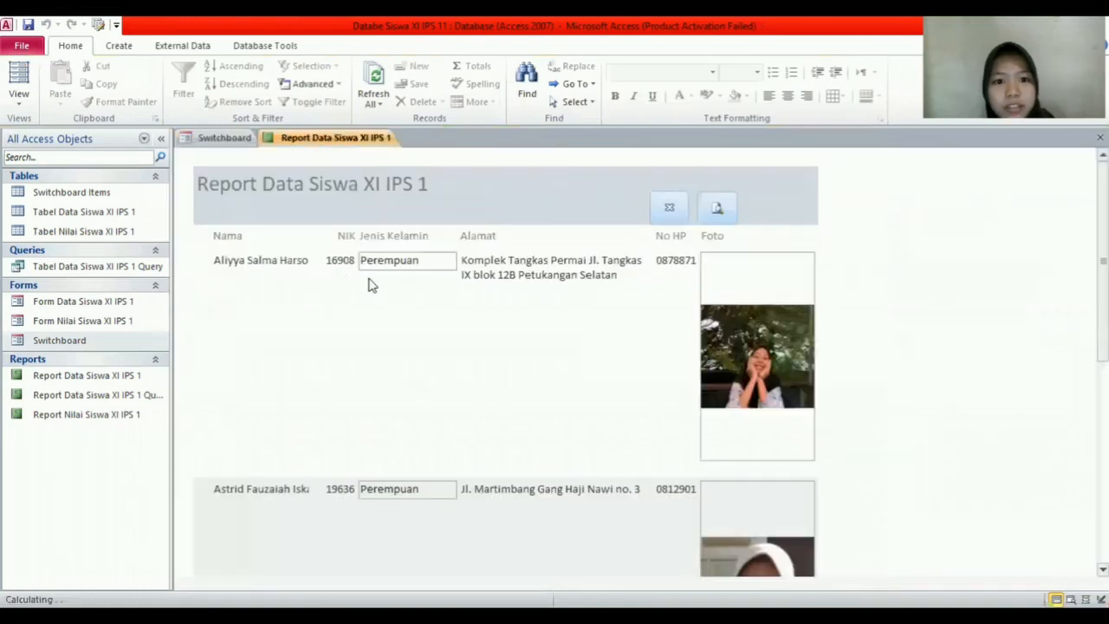
click(675, 214)
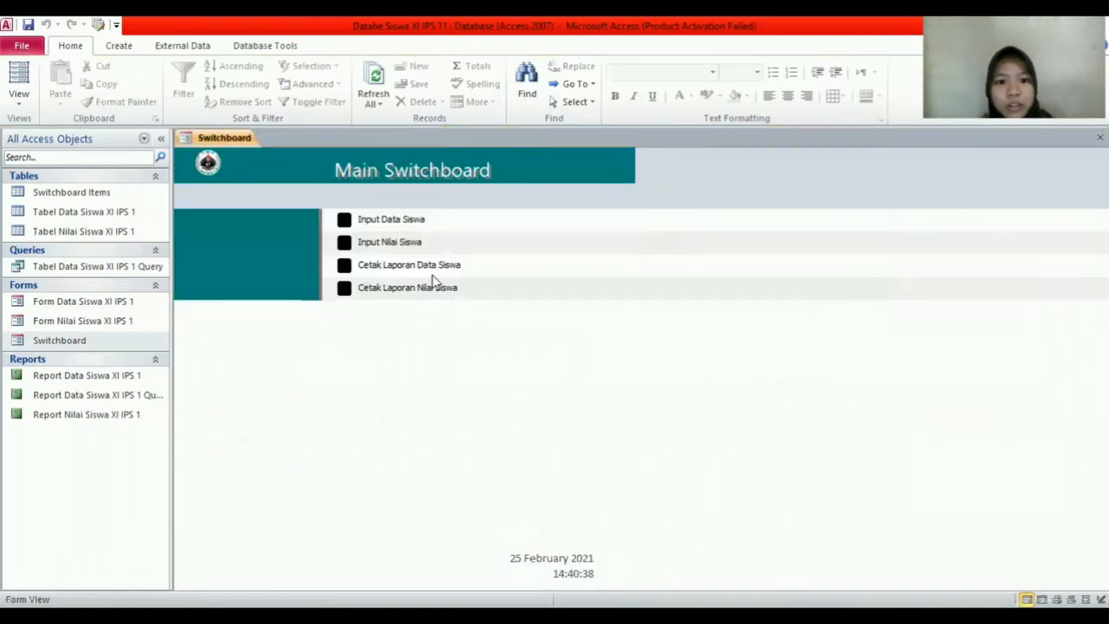
click(344, 264)
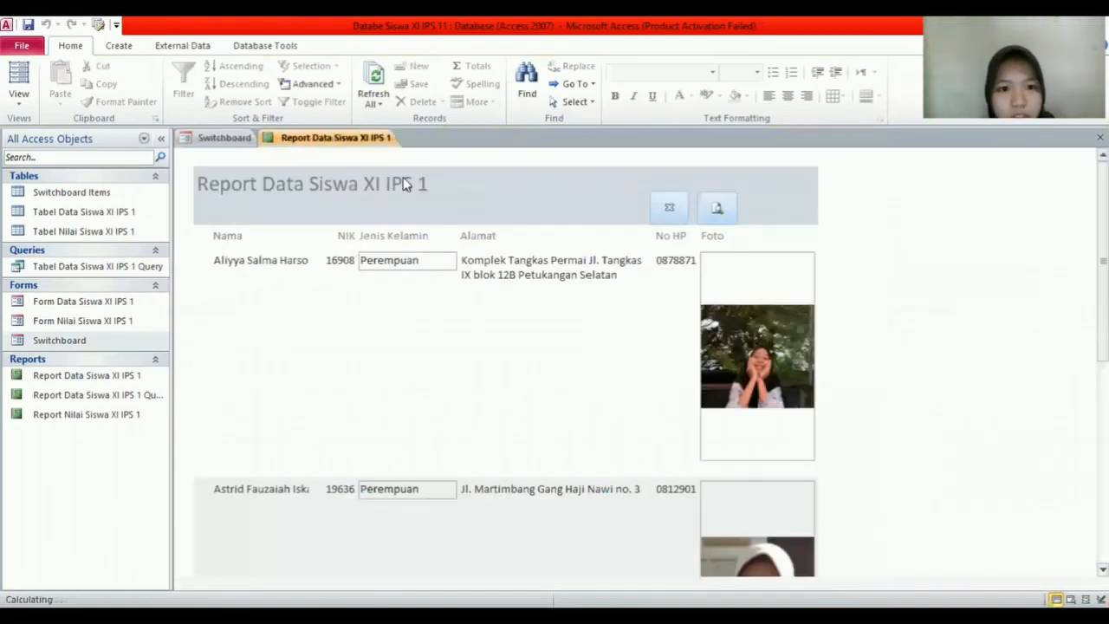
Step: Check the Print Preview button, then reopen the report and close it from its tab
click(726, 217)
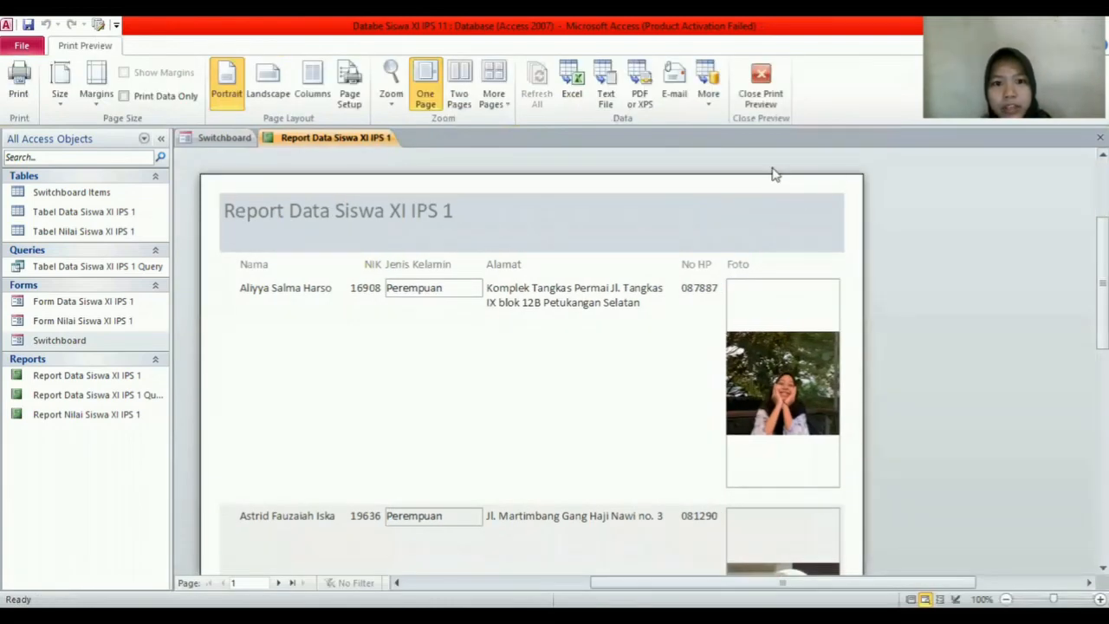
scroll(700, 268, down, 2)
scroll(703, 272, up, 3)
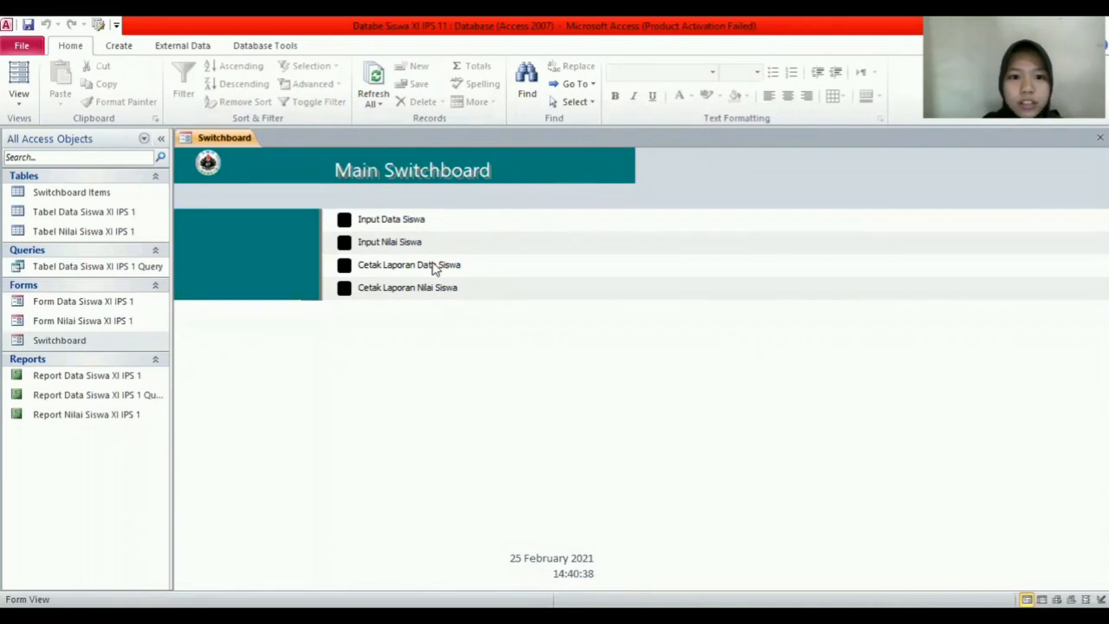
click(345, 267)
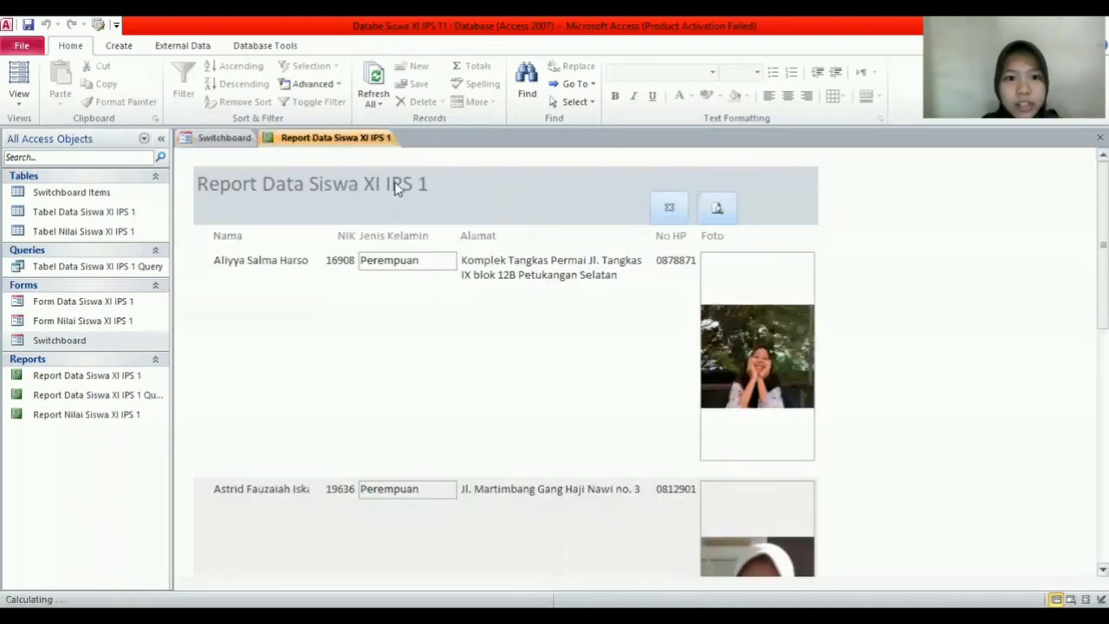
right_click(371, 143)
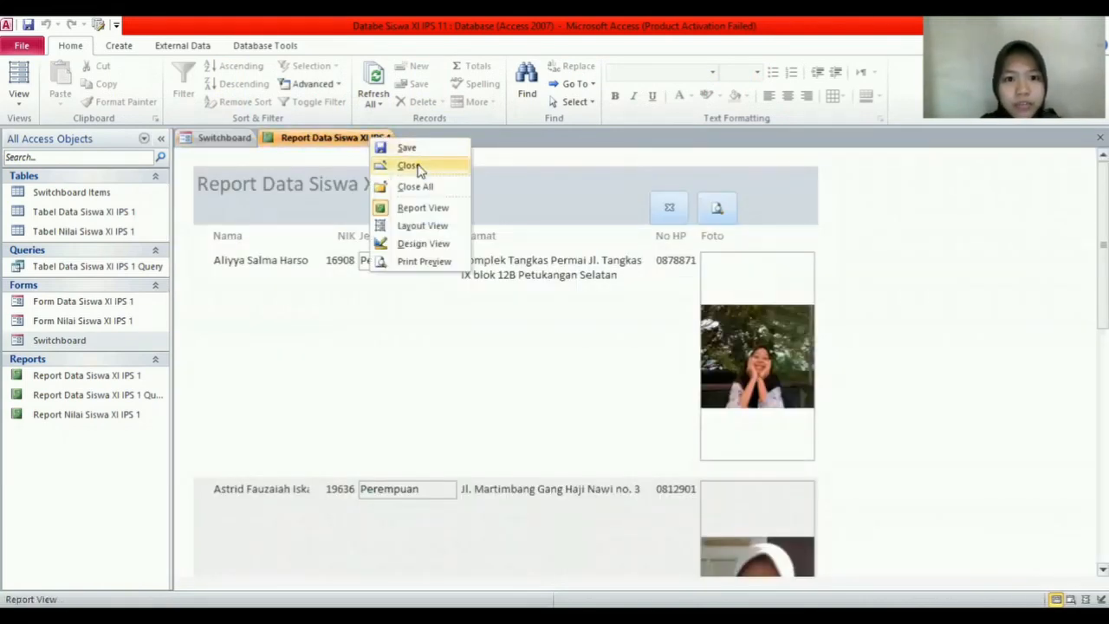
click(412, 166)
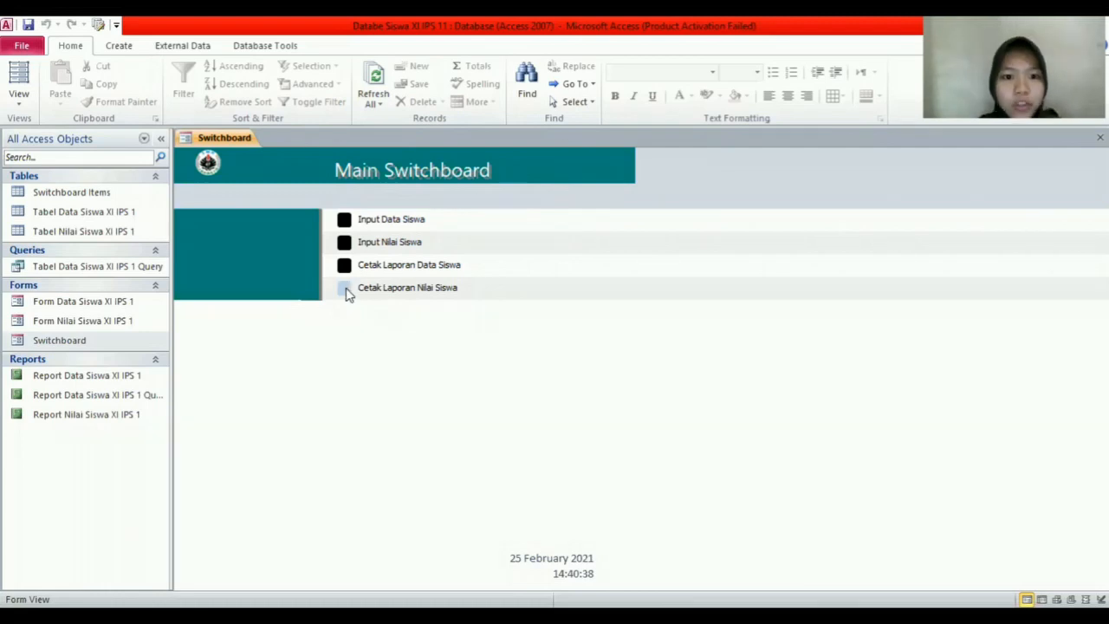
Step: Open the grades report in Design View and draw a button in its Report Header
click(345, 289)
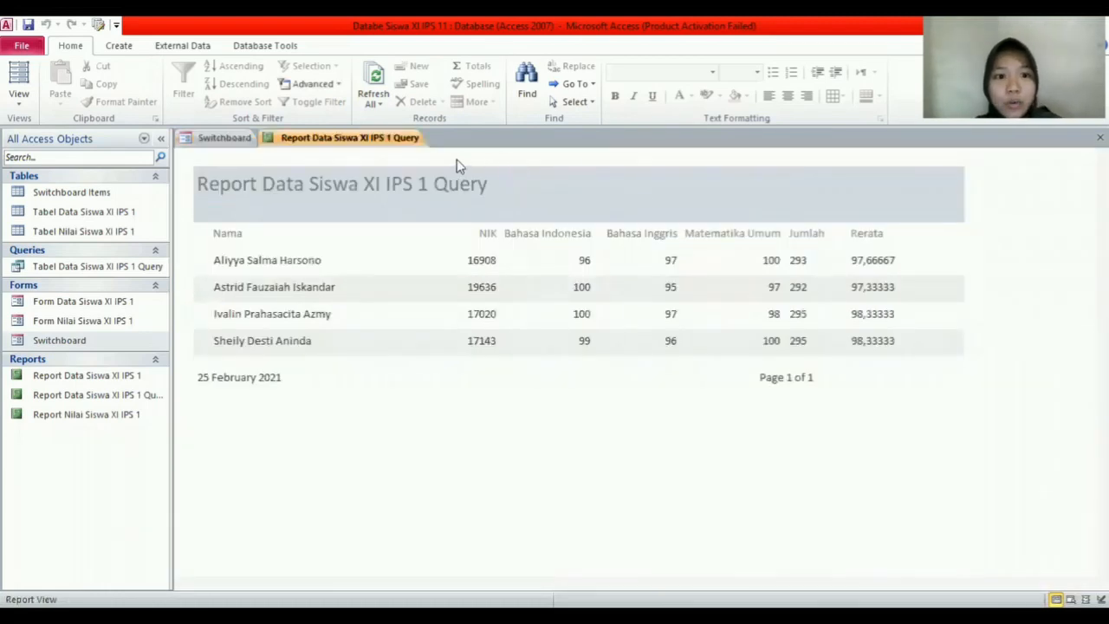
right_click(408, 141)
click(459, 241)
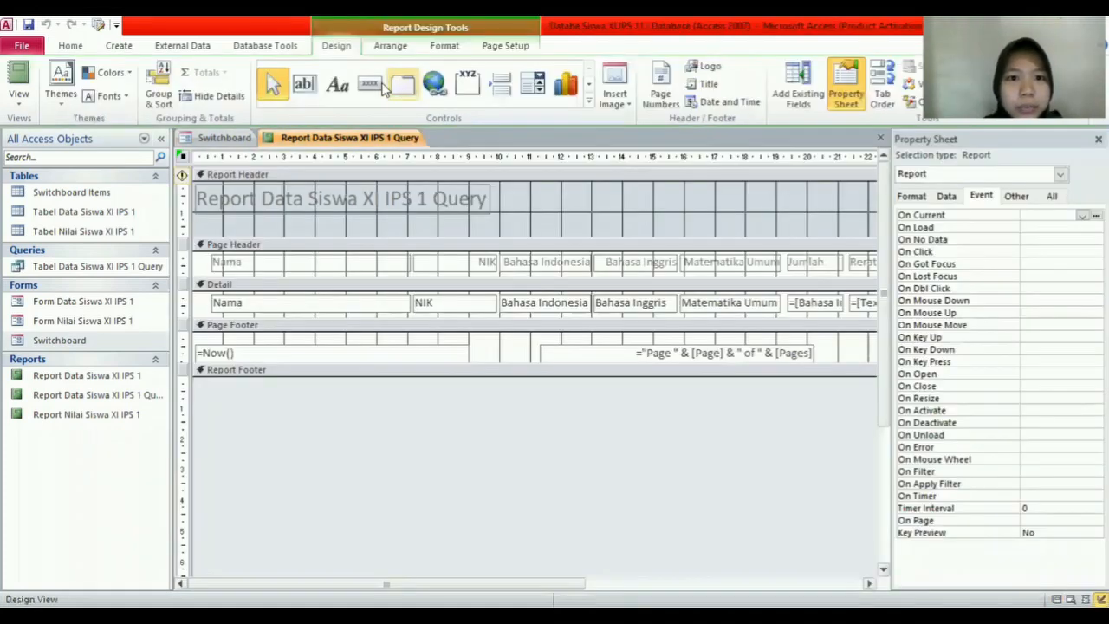
drag(667, 204, 704, 234)
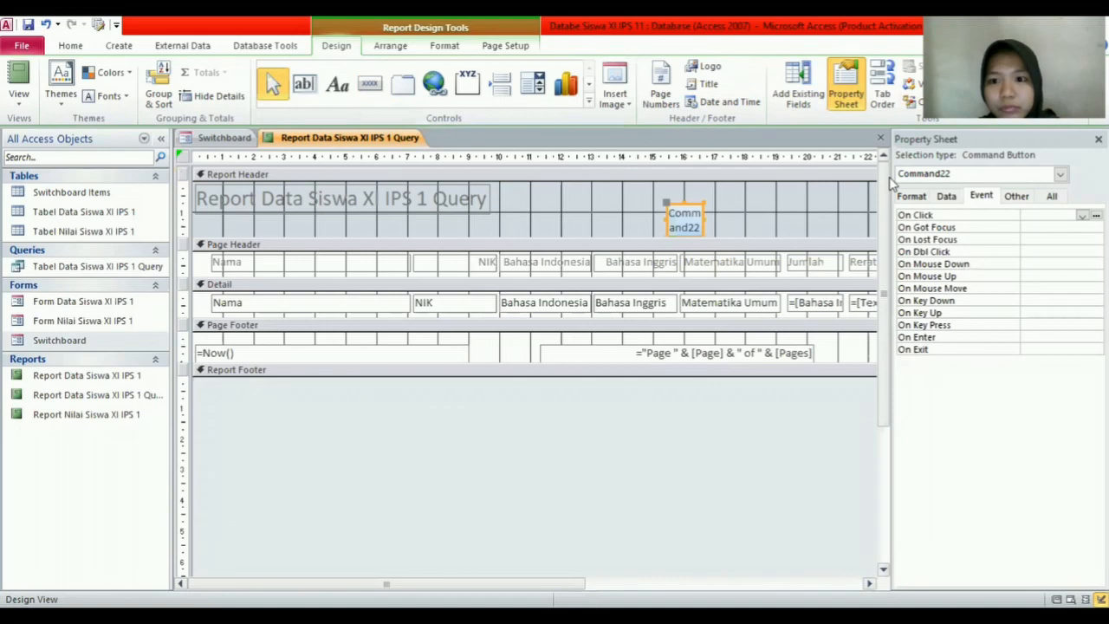
Step: Set the new button's Picture to Close Window
click(912, 196)
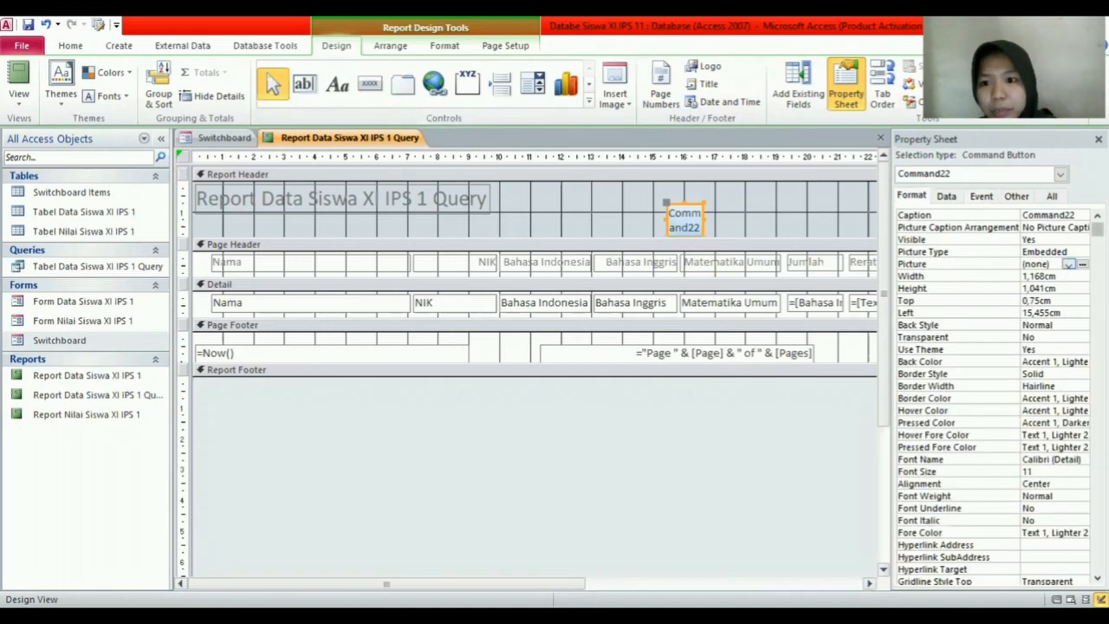
click(1082, 263)
scroll(594, 252, down, 4)
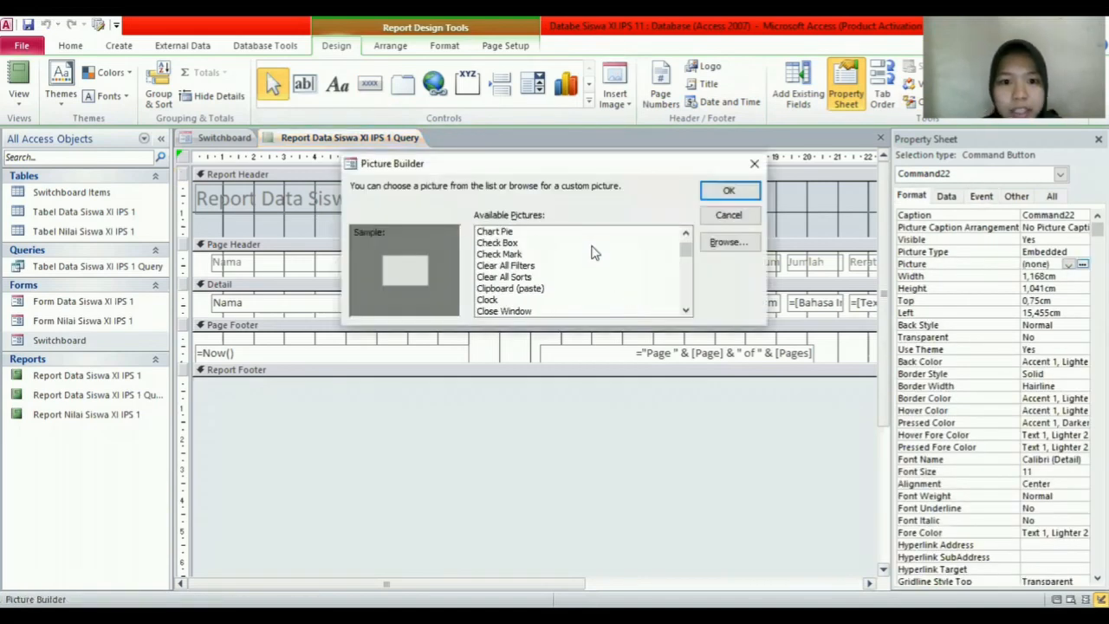
scroll(595, 252, down, 1)
click(564, 277)
click(727, 192)
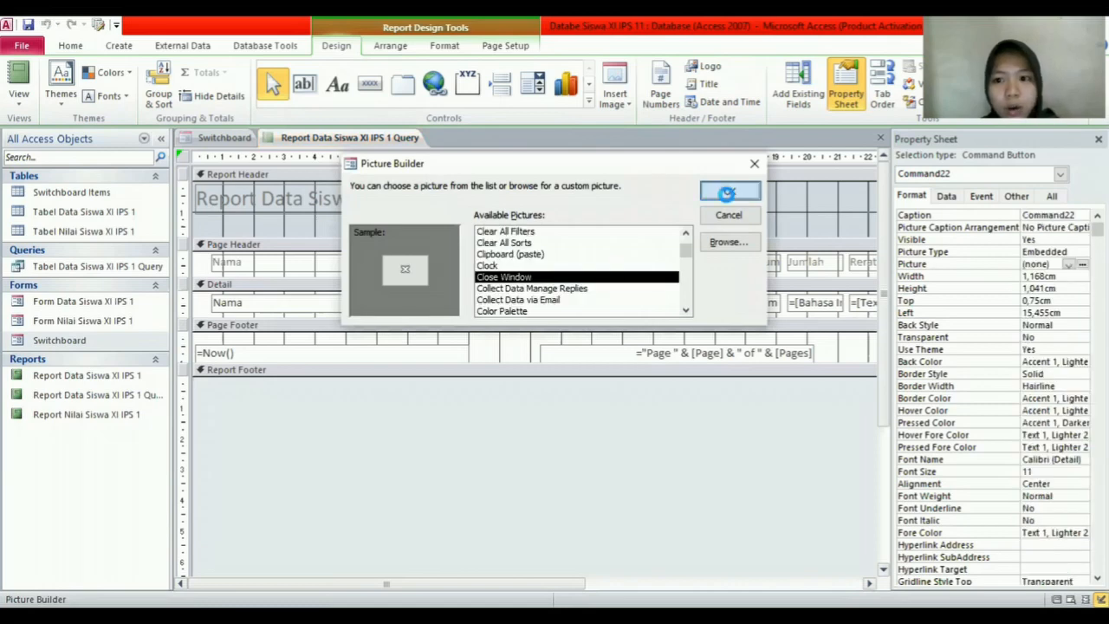
Step: Start an embedded On Click macro for the button with a CloseWindow action
click(988, 197)
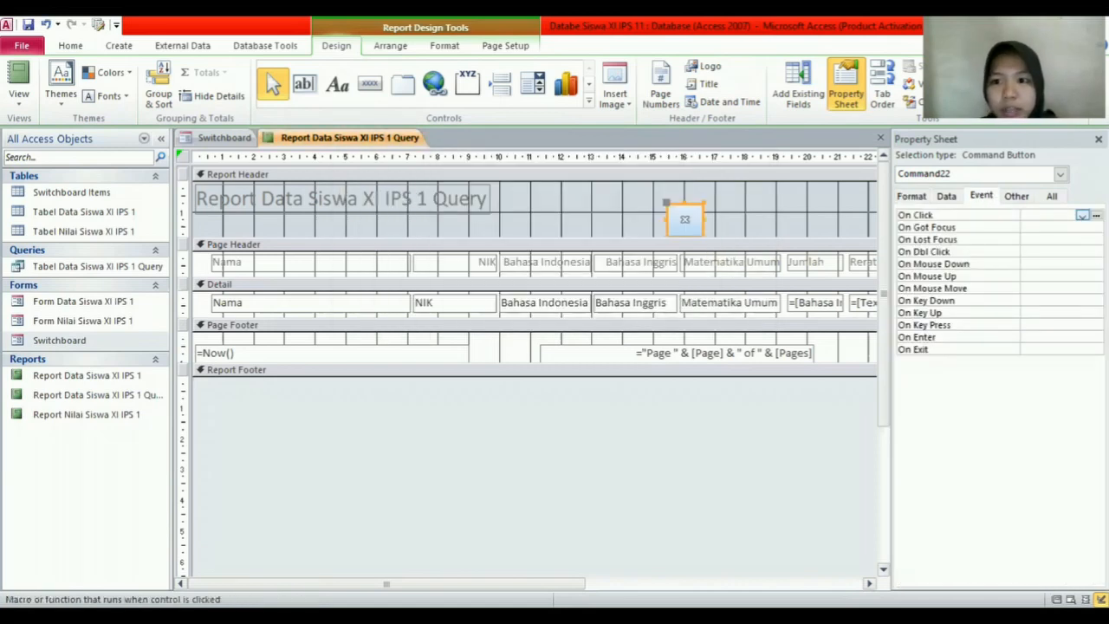
click(1096, 215)
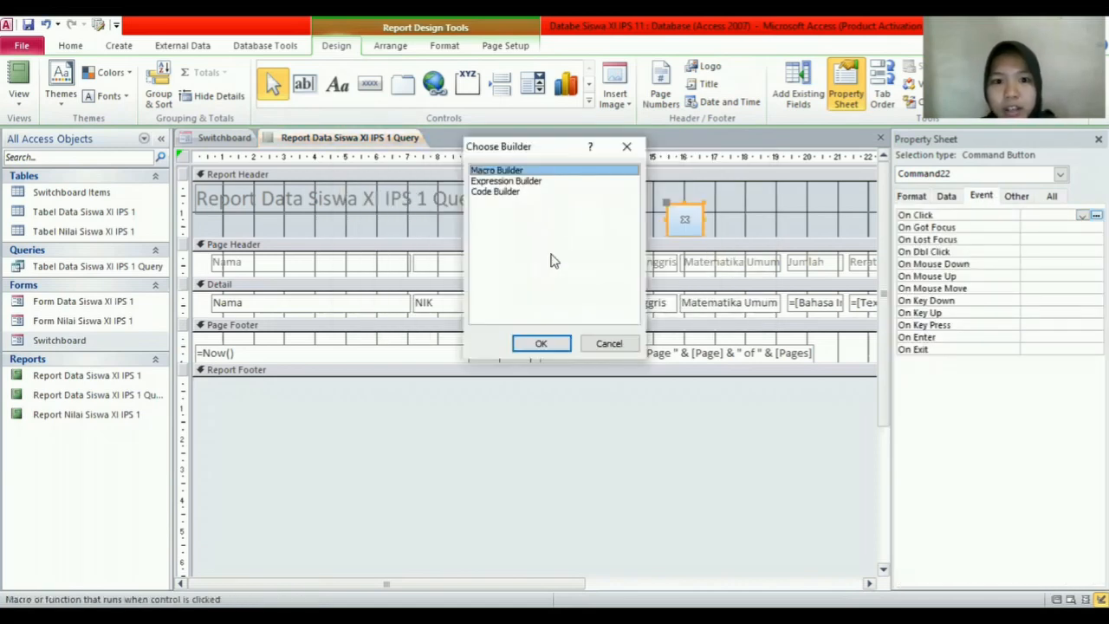
click(553, 345)
click(210, 173)
scroll(147, 364, down, 13)
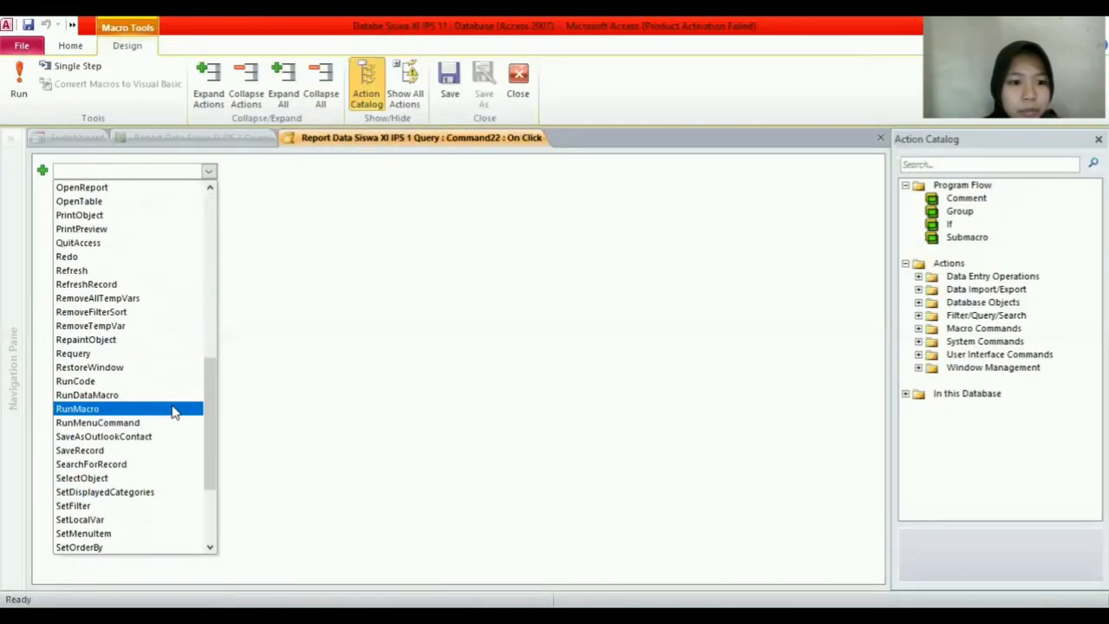
scroll(179, 461, up, 7)
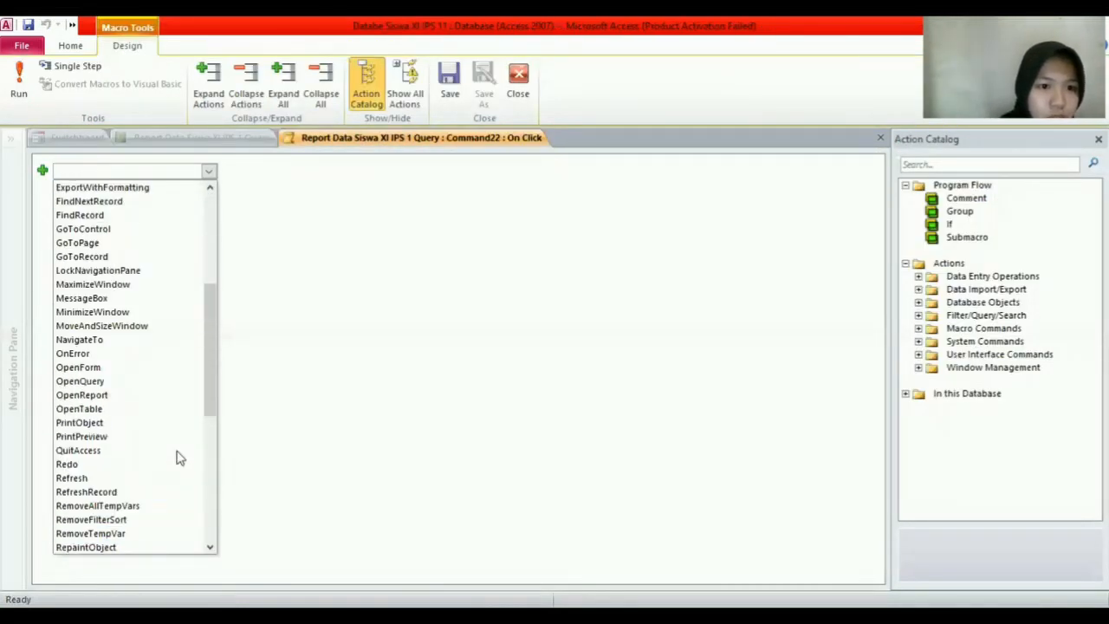
scroll(177, 458, up, 4)
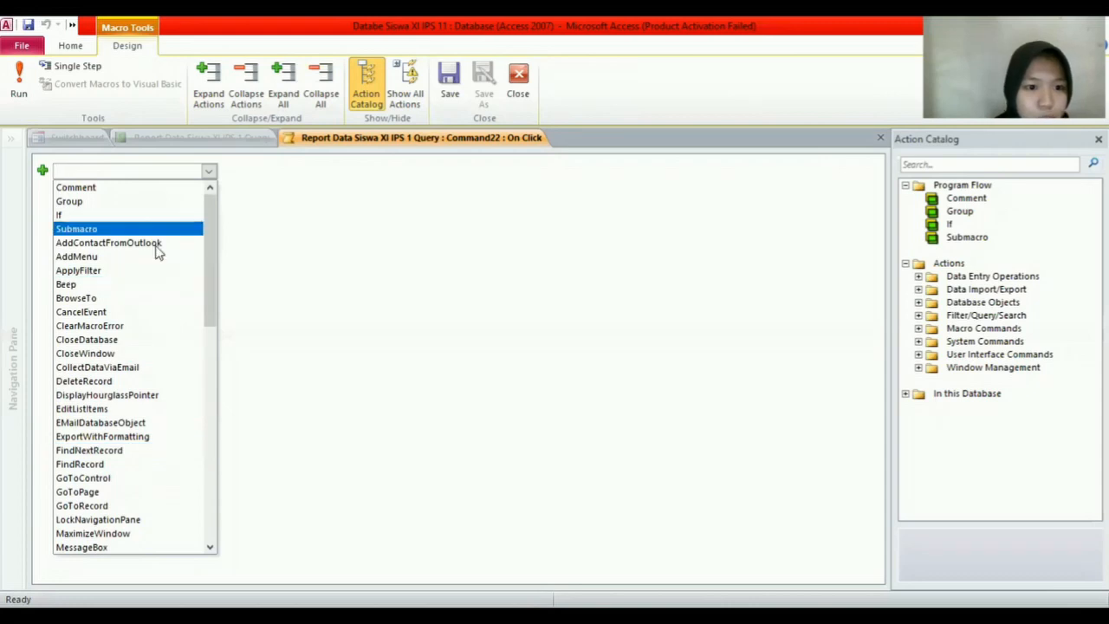
scroll(146, 454, down, 1)
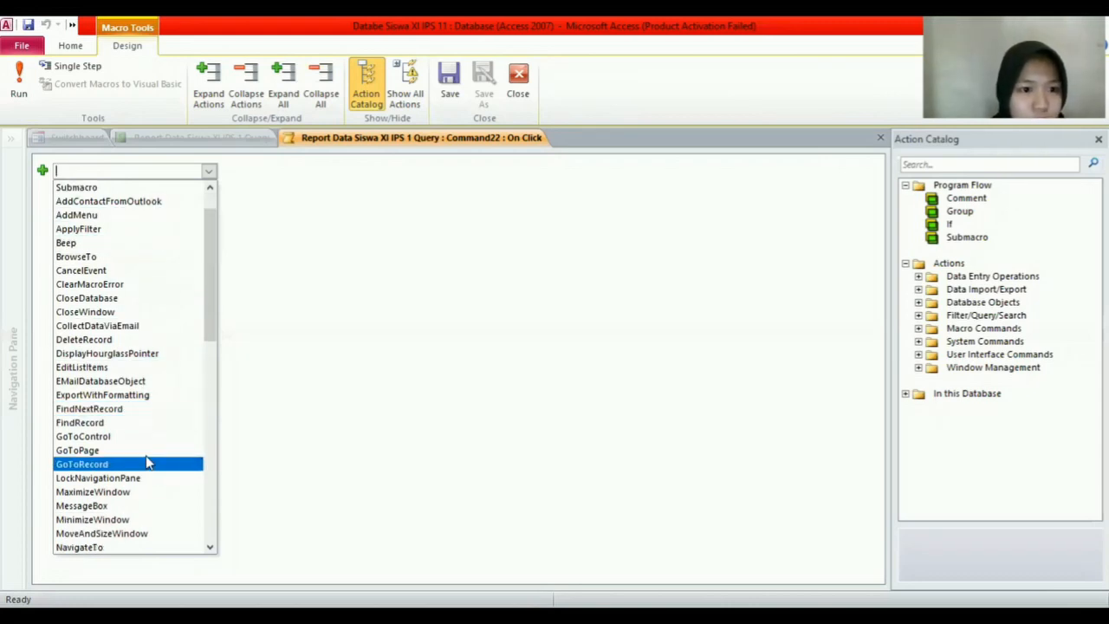
click(119, 313)
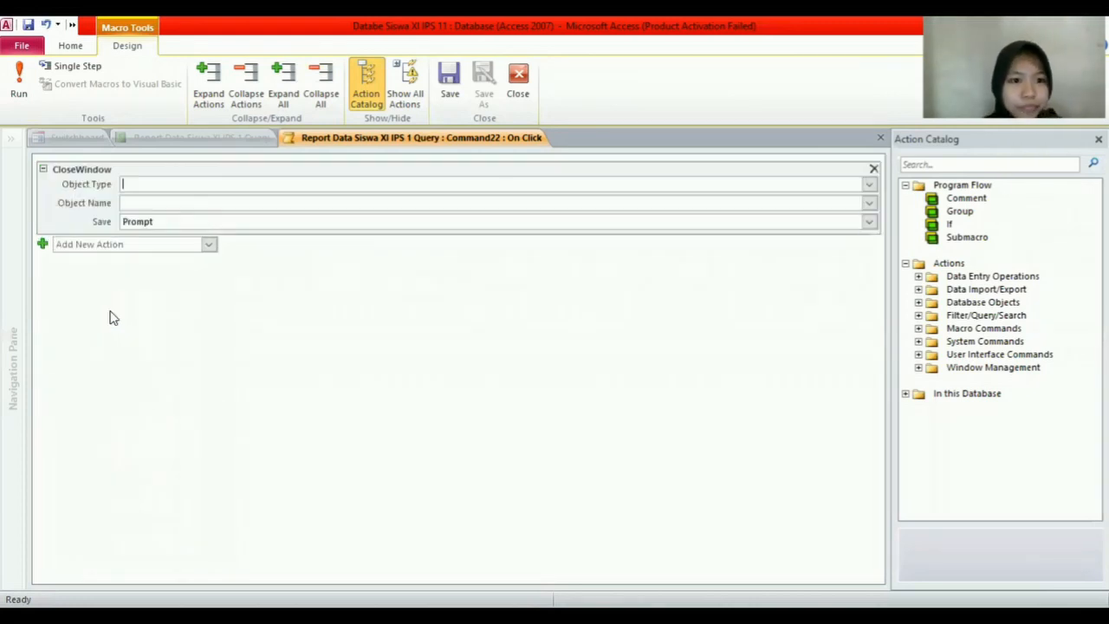
Step: Set CloseWindow to close report Report Data Siswa XI IPS 1 Query and close the macro
click(870, 186)
click(245, 256)
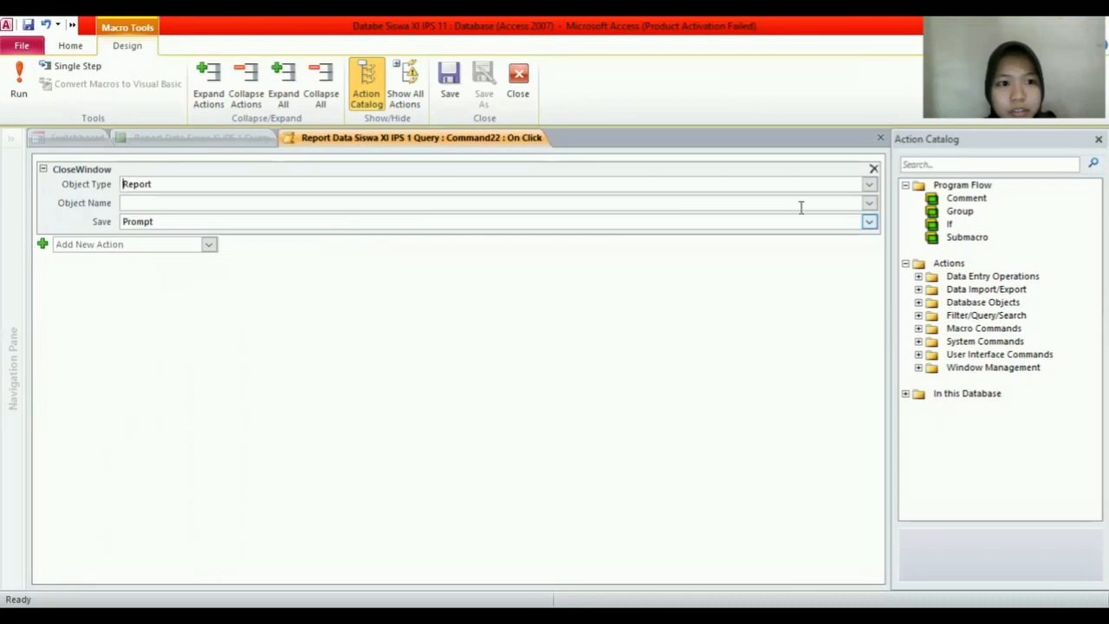
click(870, 204)
click(434, 234)
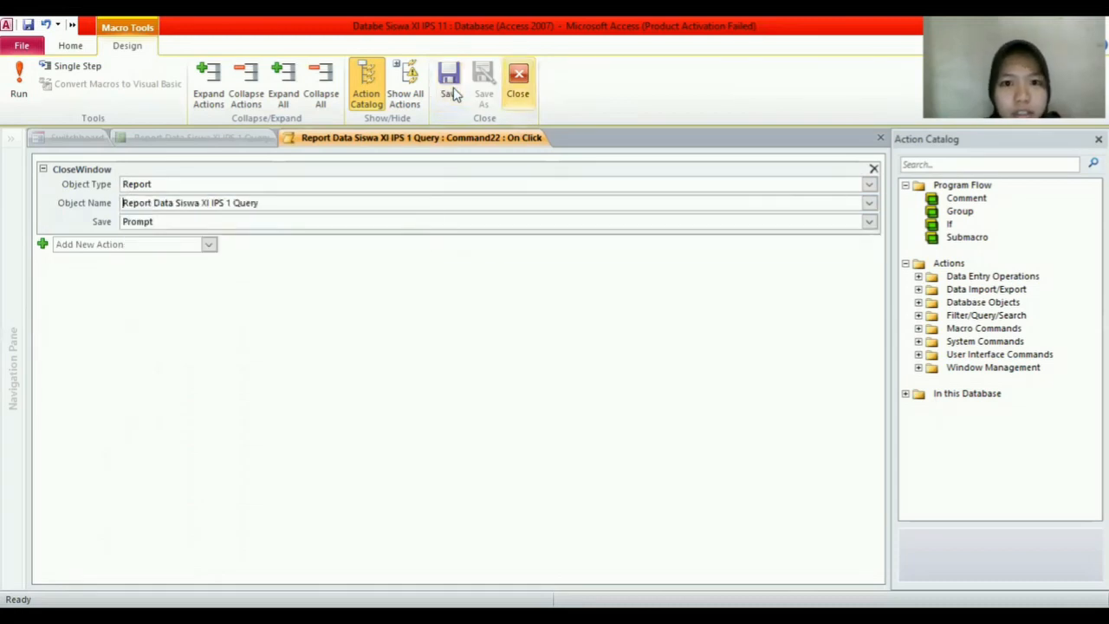
click(519, 82)
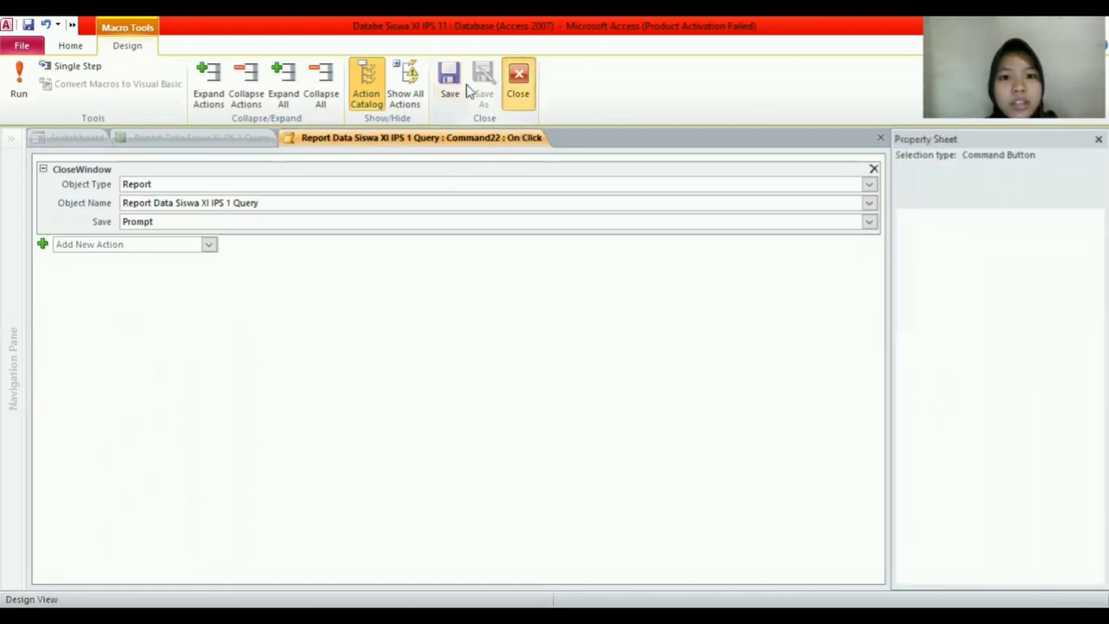
click(373, 90)
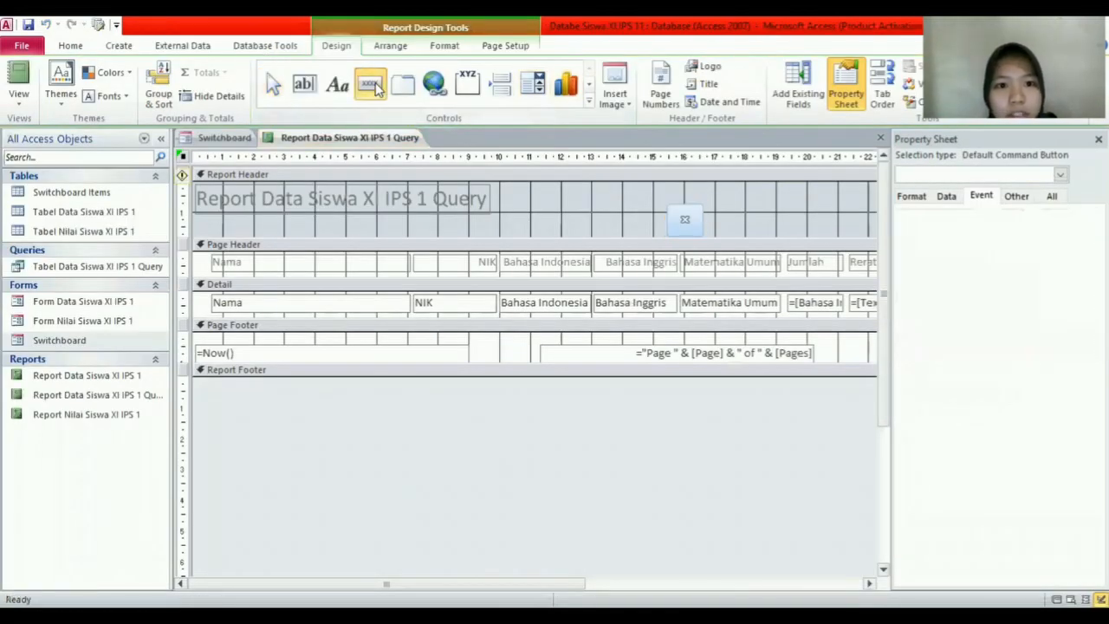
Step: Draw a second header button beside the first and give it the Preview picture
drag(711, 206, 746, 235)
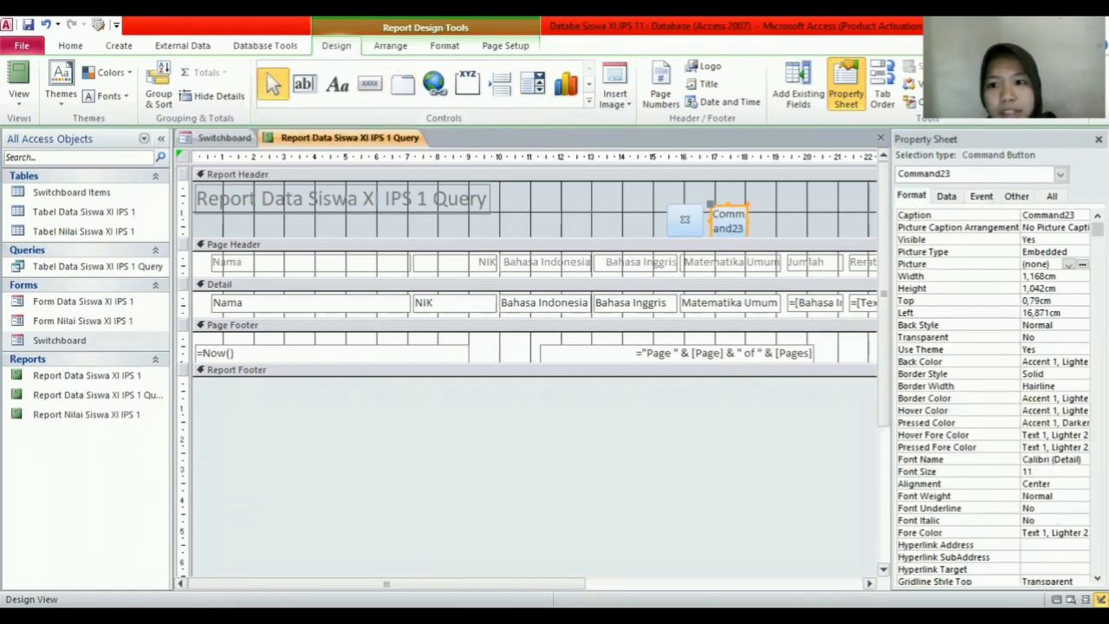
click(1083, 264)
scroll(598, 253, down, 6)
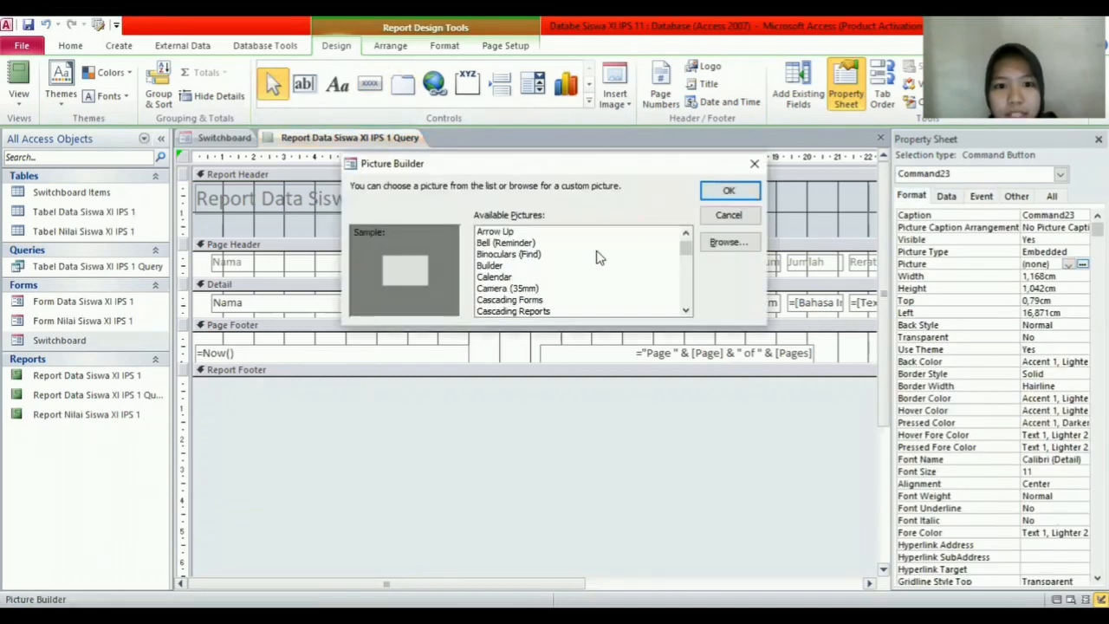
scroll(598, 260, down, 12)
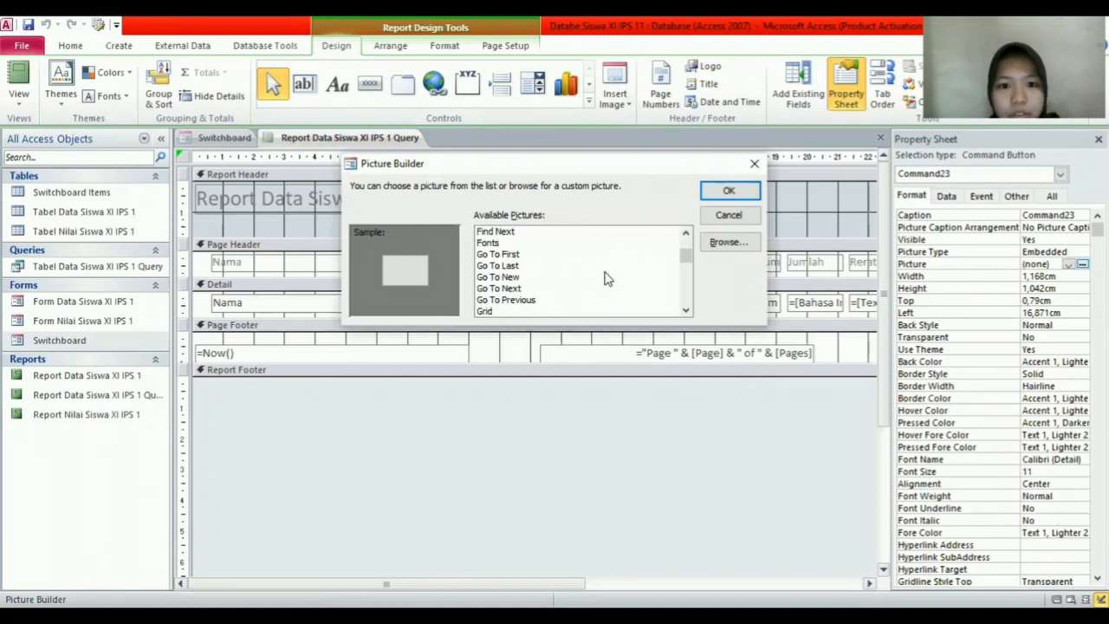
scroll(607, 276, down, 9)
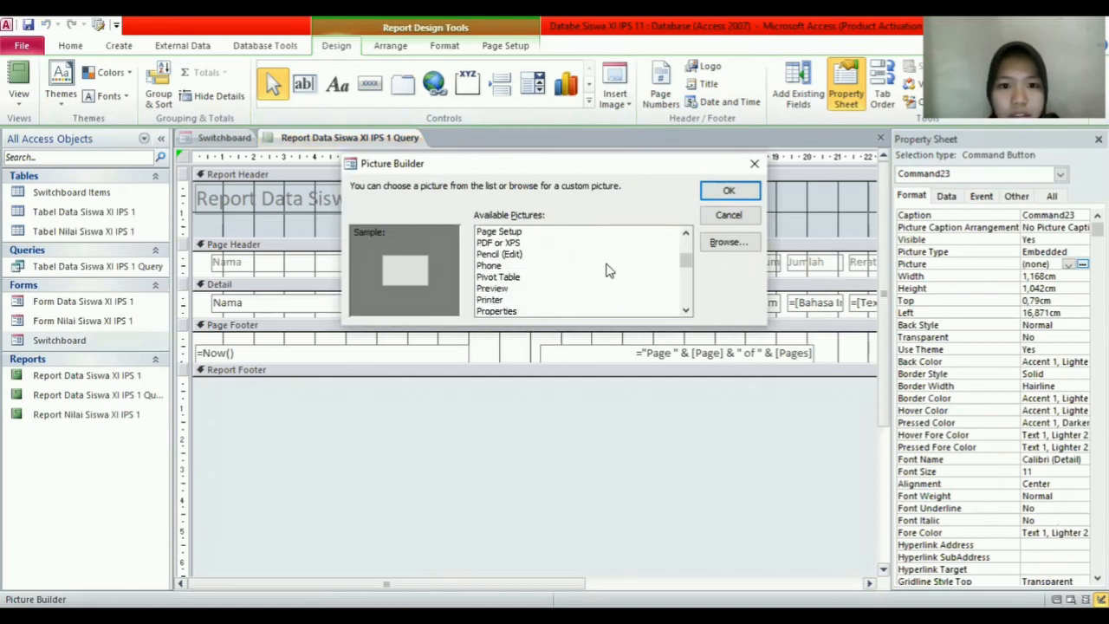
click(523, 290)
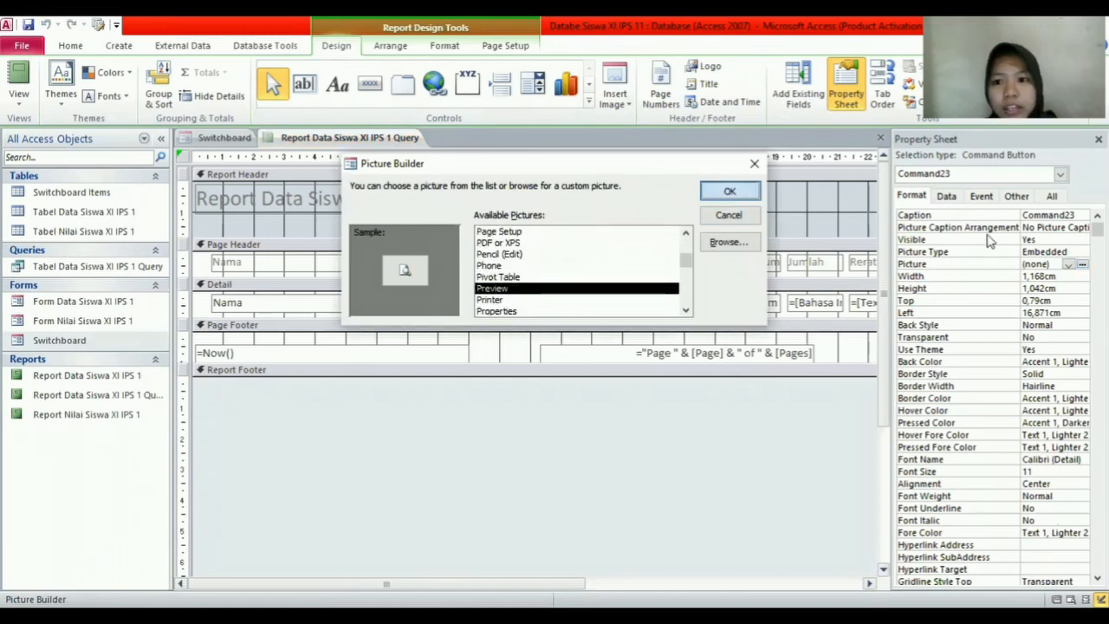
click(728, 190)
Step: Give Command23 an On Click macro running RunMenuCommand PrintPreview, then save the report
click(985, 199)
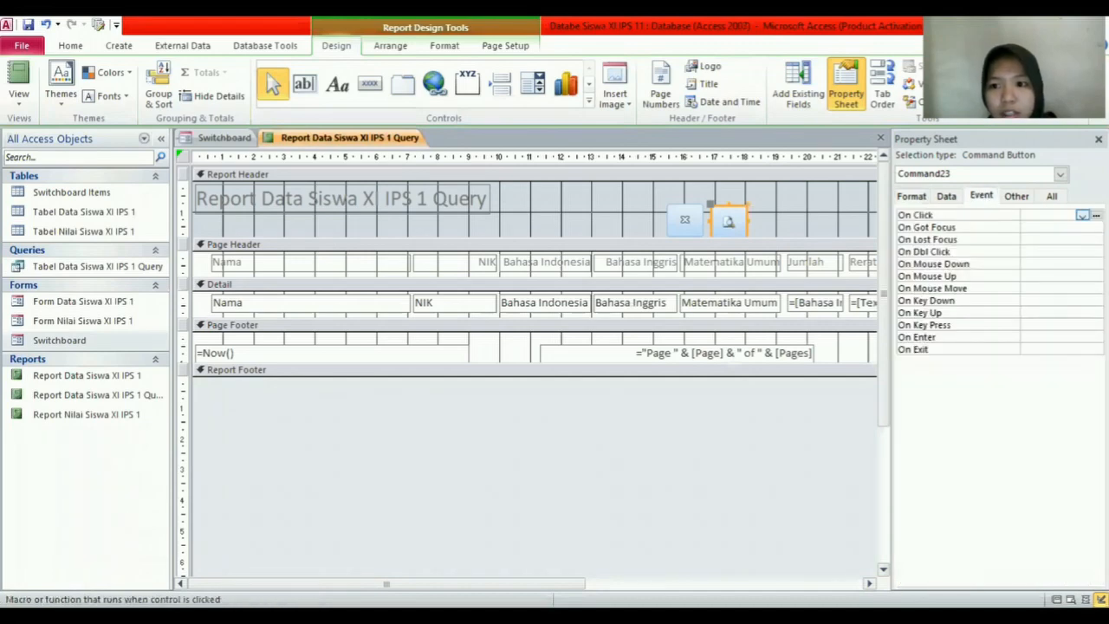
click(553, 344)
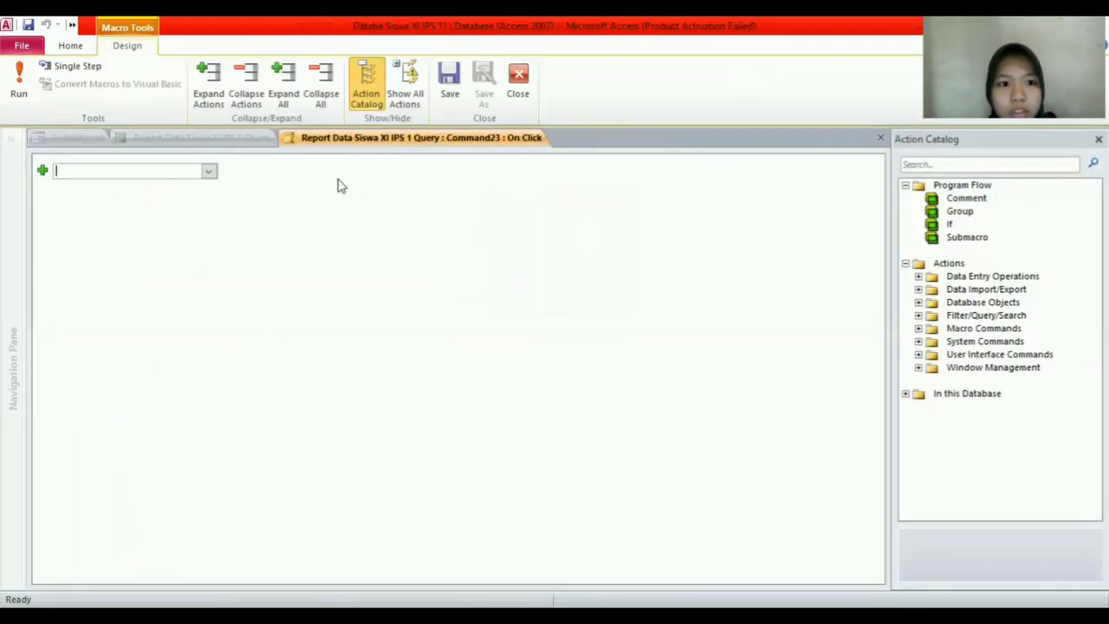
click(209, 173)
scroll(149, 476, down, 8)
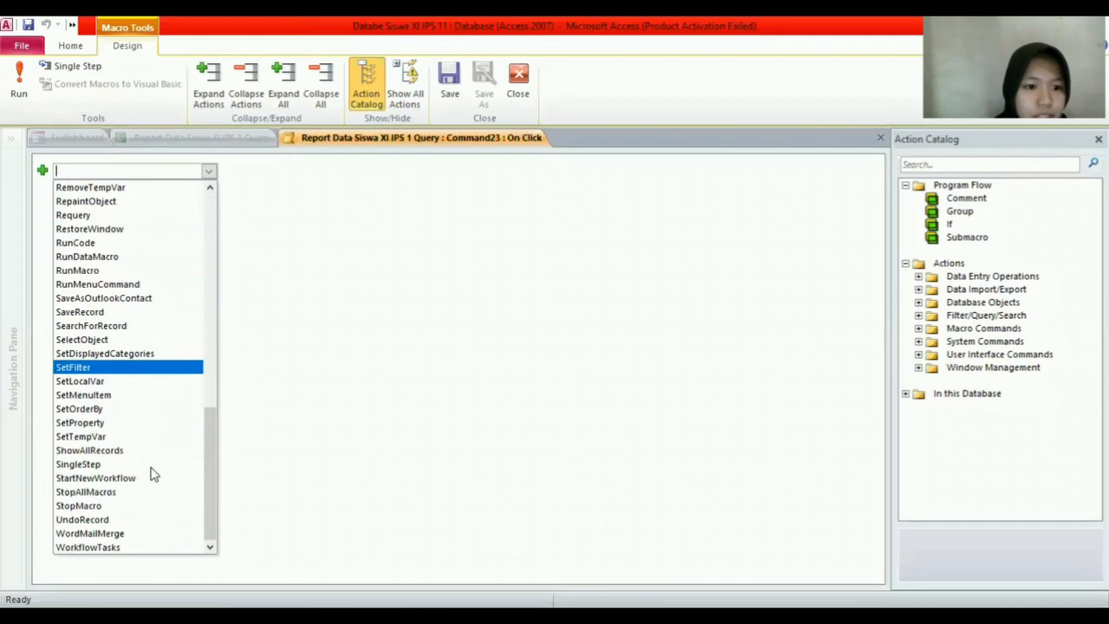
scroll(120, 364, up, 4)
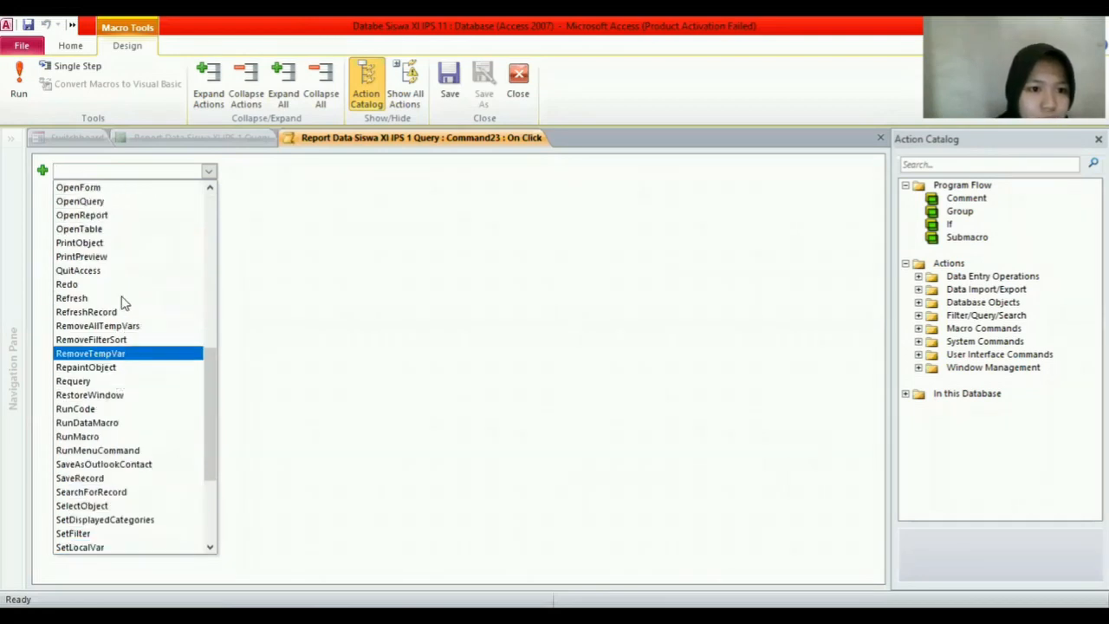
click(111, 255)
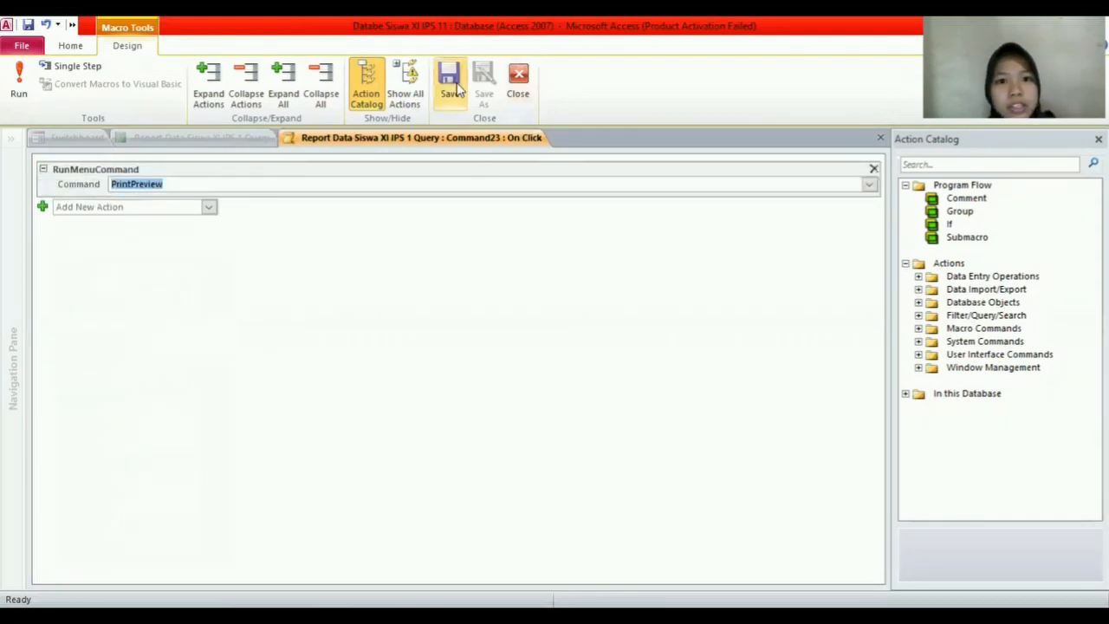
click(451, 89)
click(518, 82)
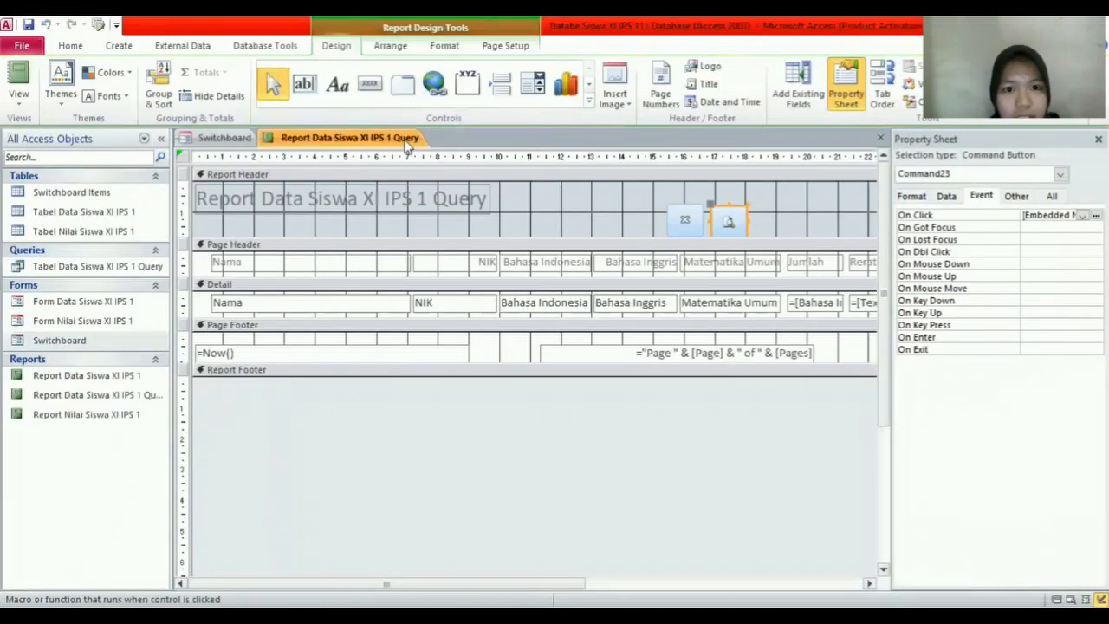
right_click(408, 141)
click(450, 156)
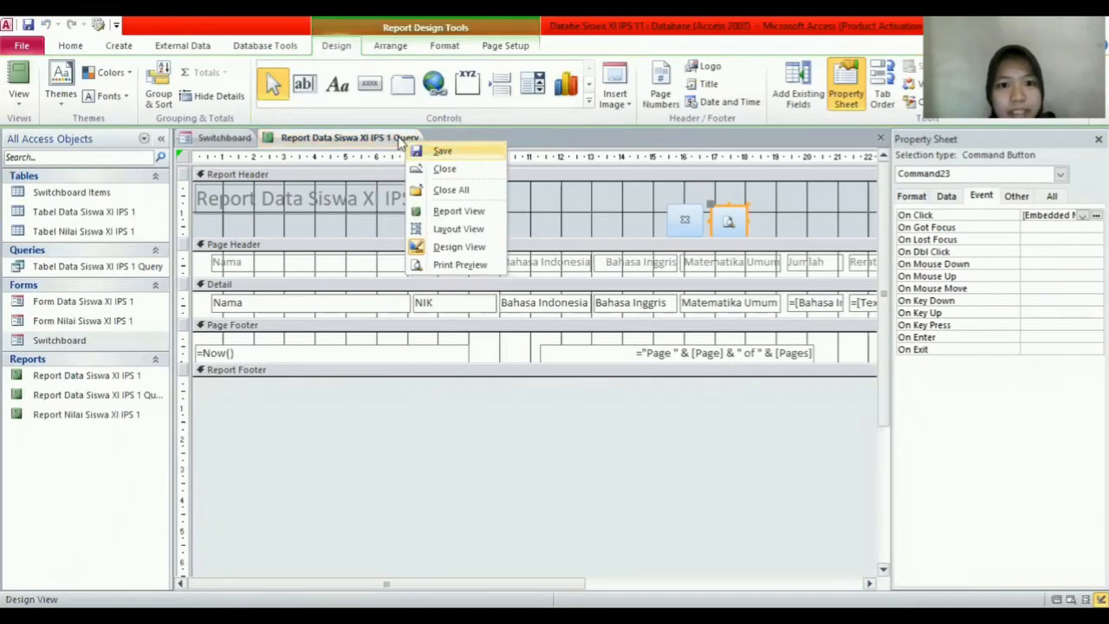
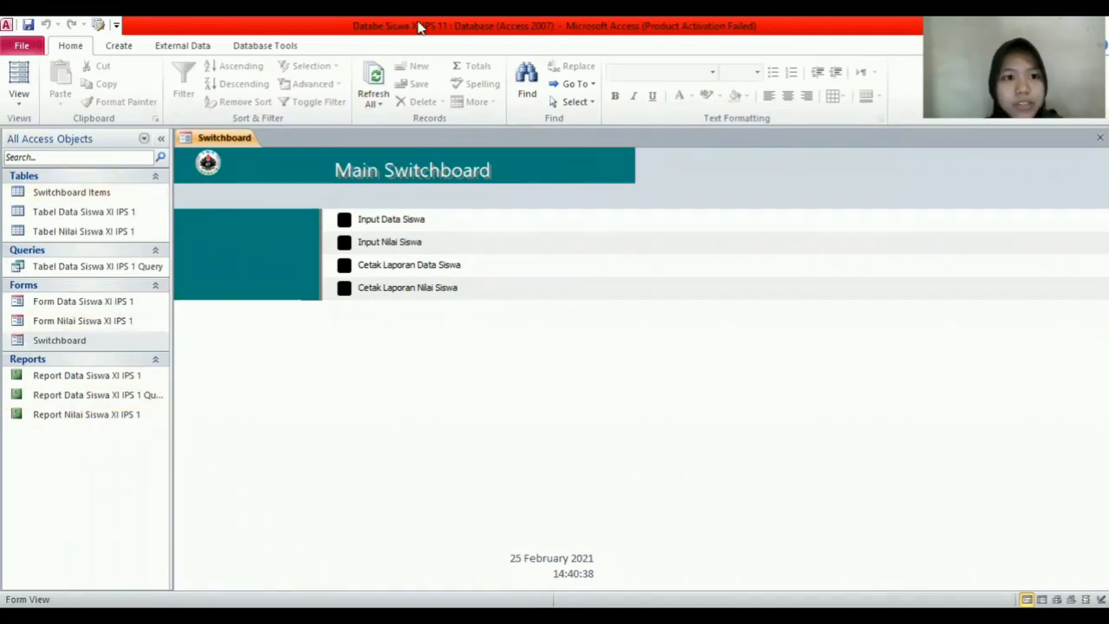
Step: In Current Database options, set Display Form to Switchboard and turn off Full Menus and Shortcut Menus
click(117, 27)
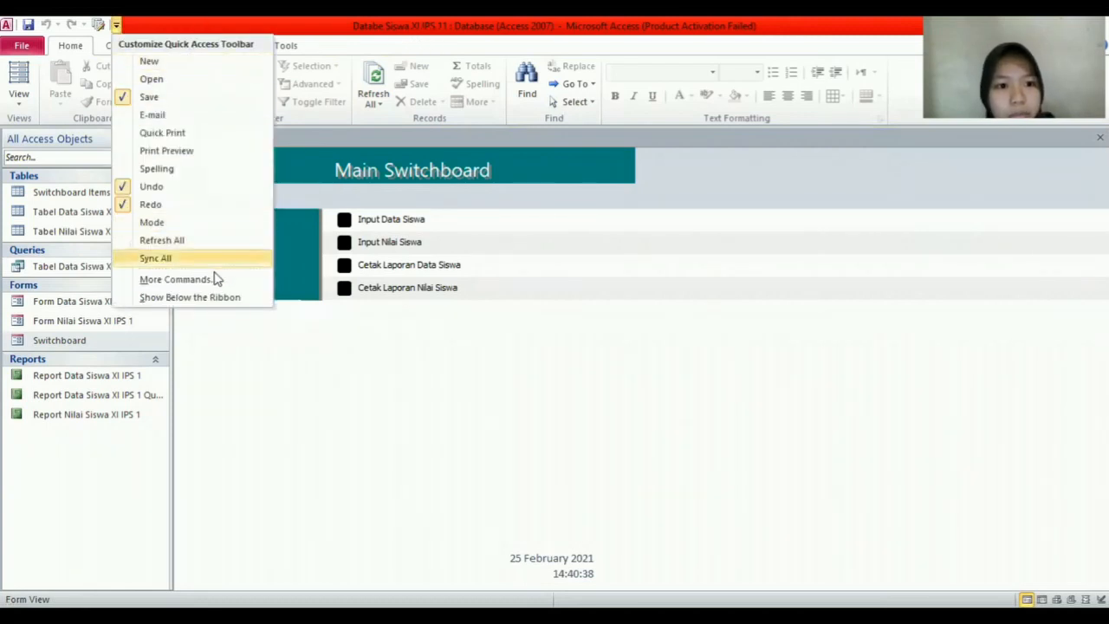
click(177, 279)
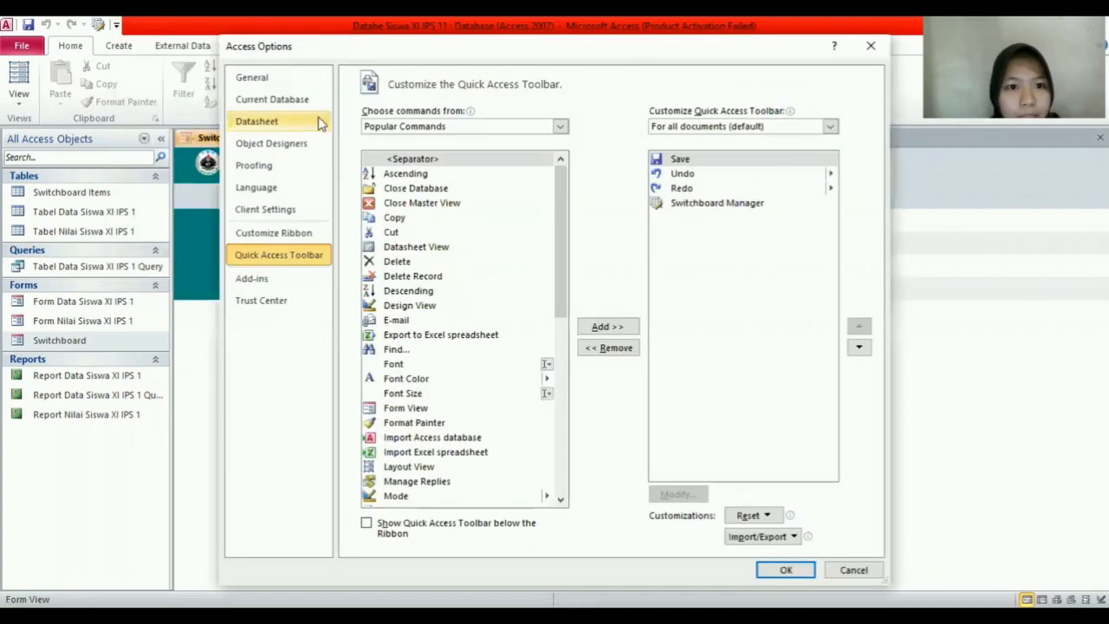
click(306, 104)
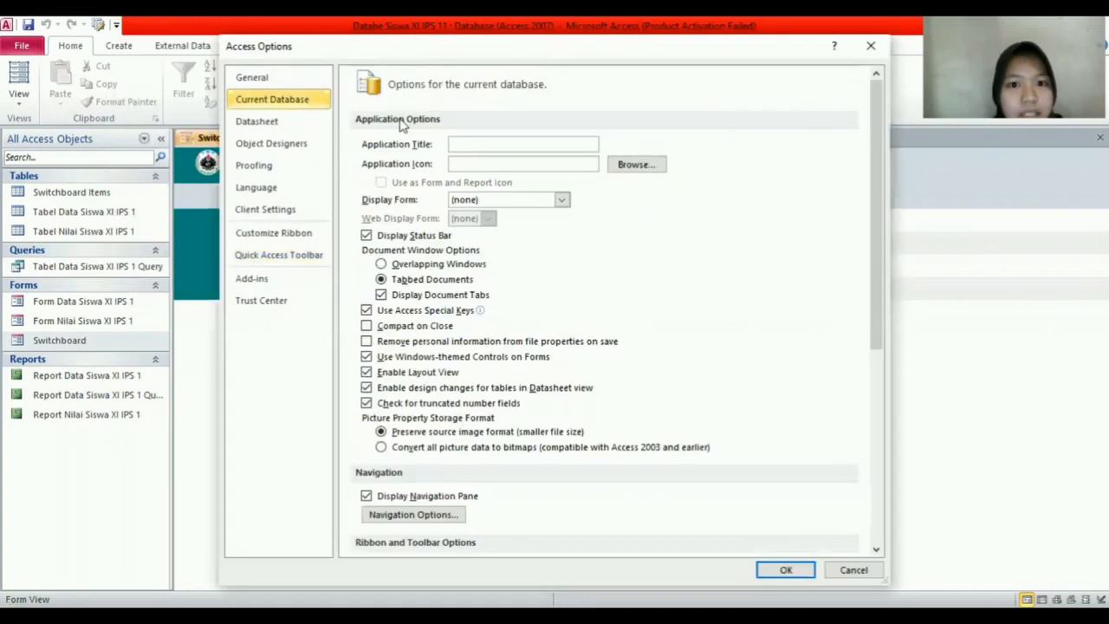
click(560, 199)
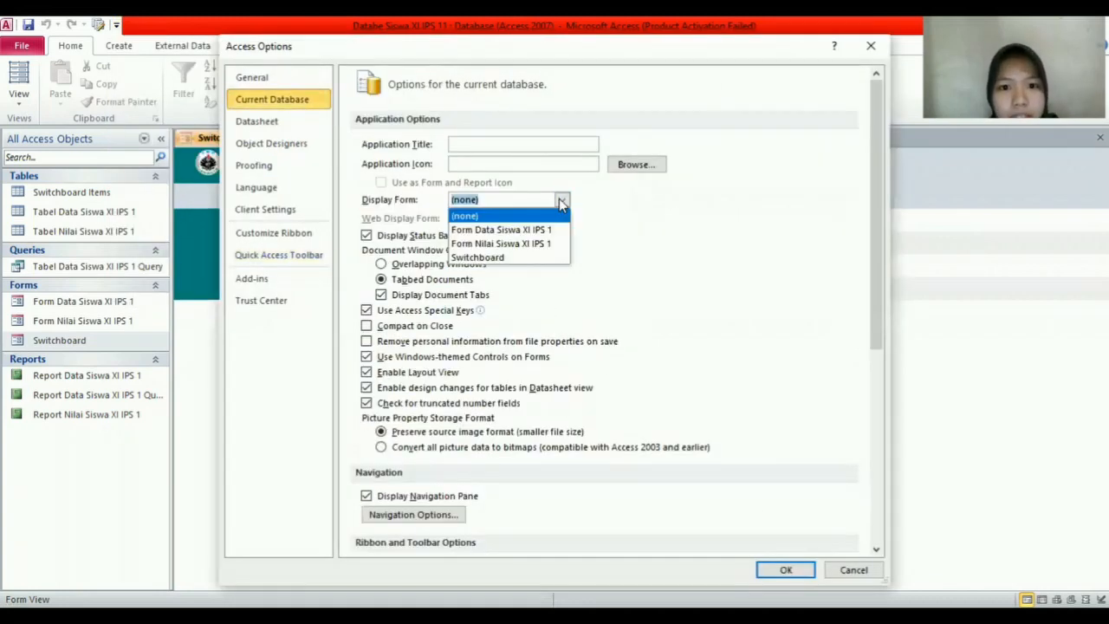
click(523, 258)
scroll(616, 264, down, 5)
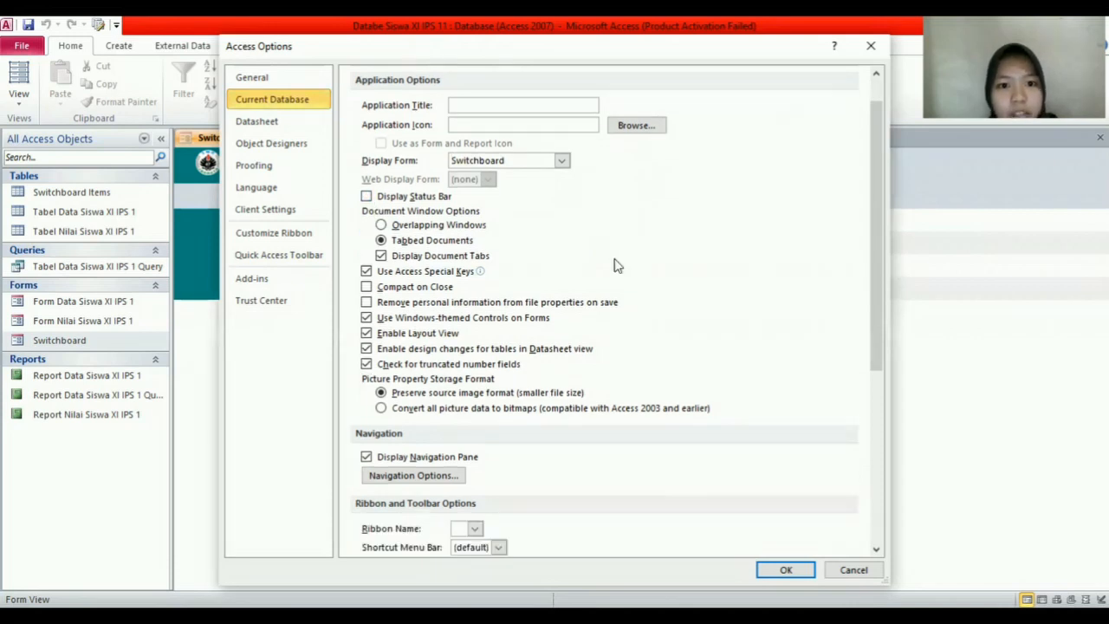
scroll(616, 264, down, 1)
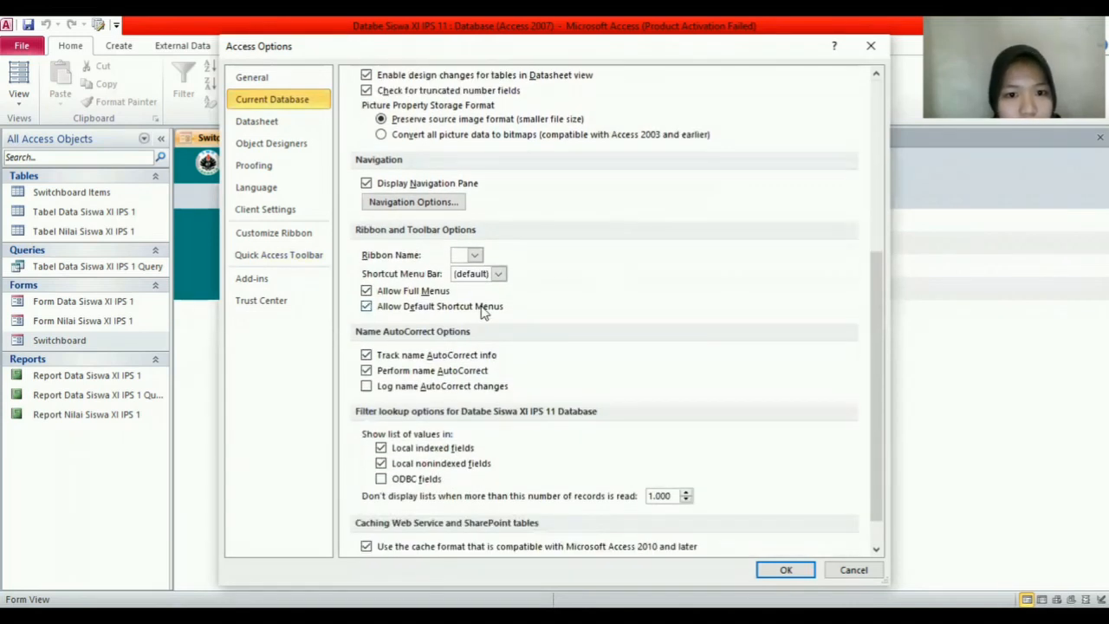
click(366, 293)
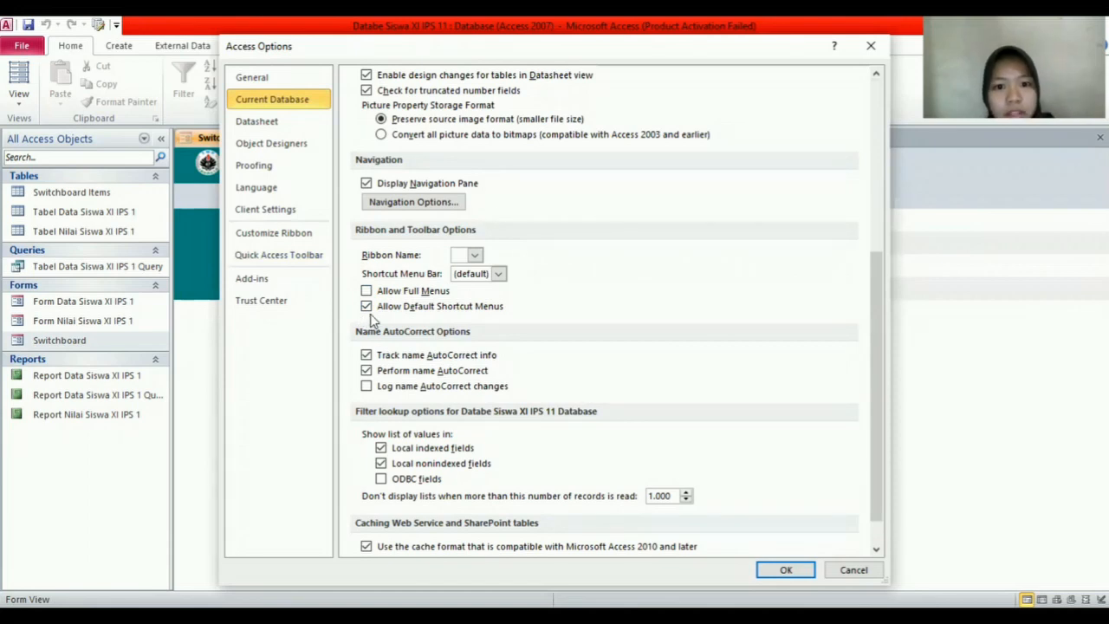
click(367, 308)
scroll(659, 348, down, 1)
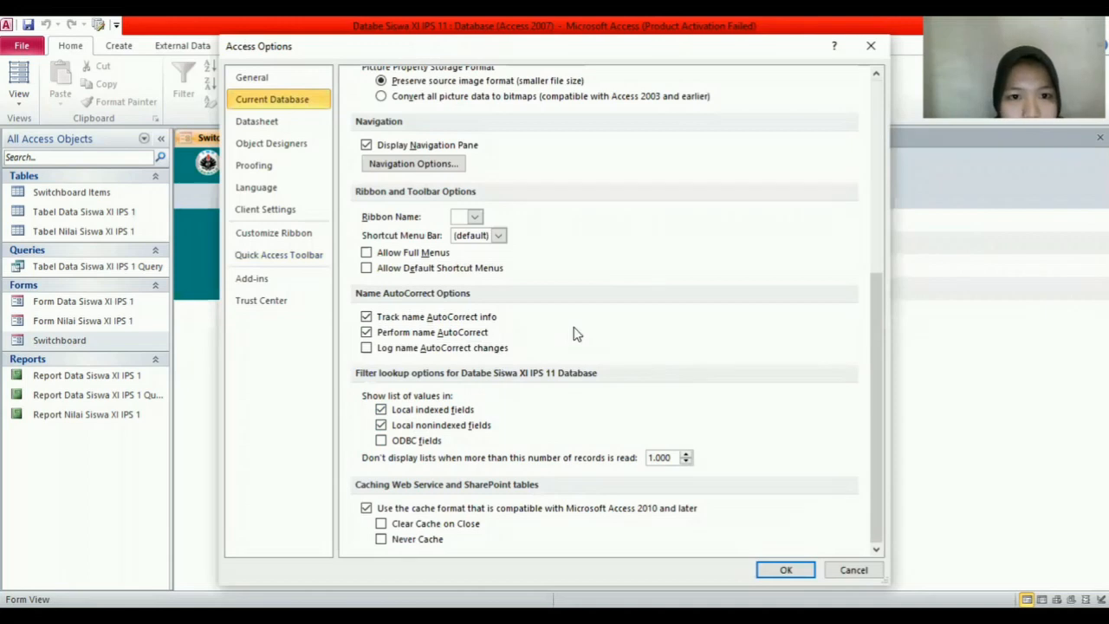
scroll(576, 334, up, 1)
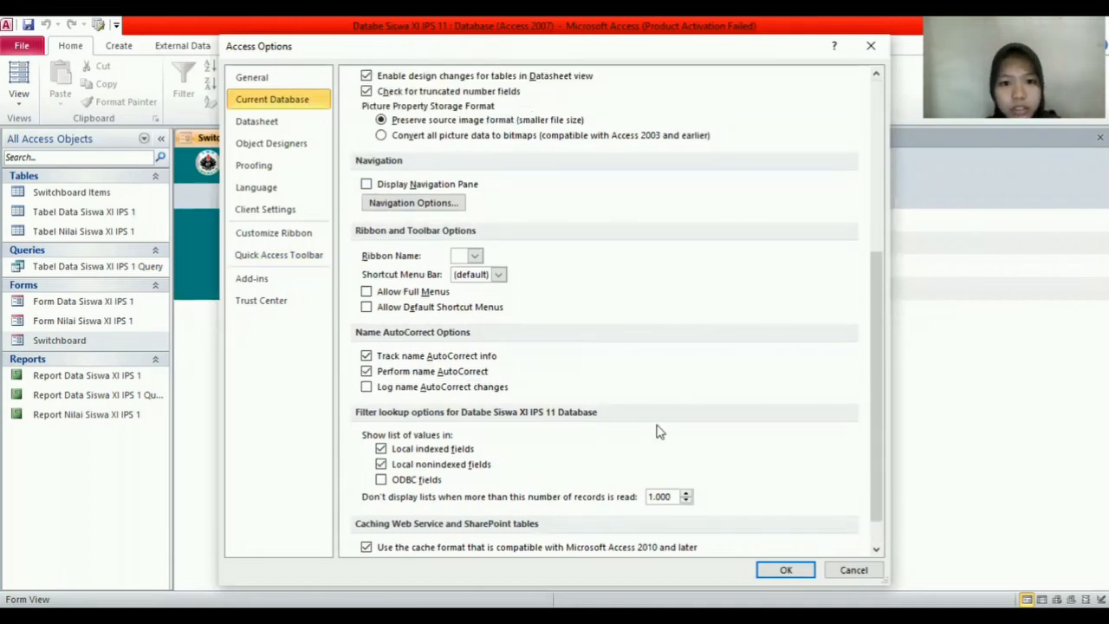
click(787, 571)
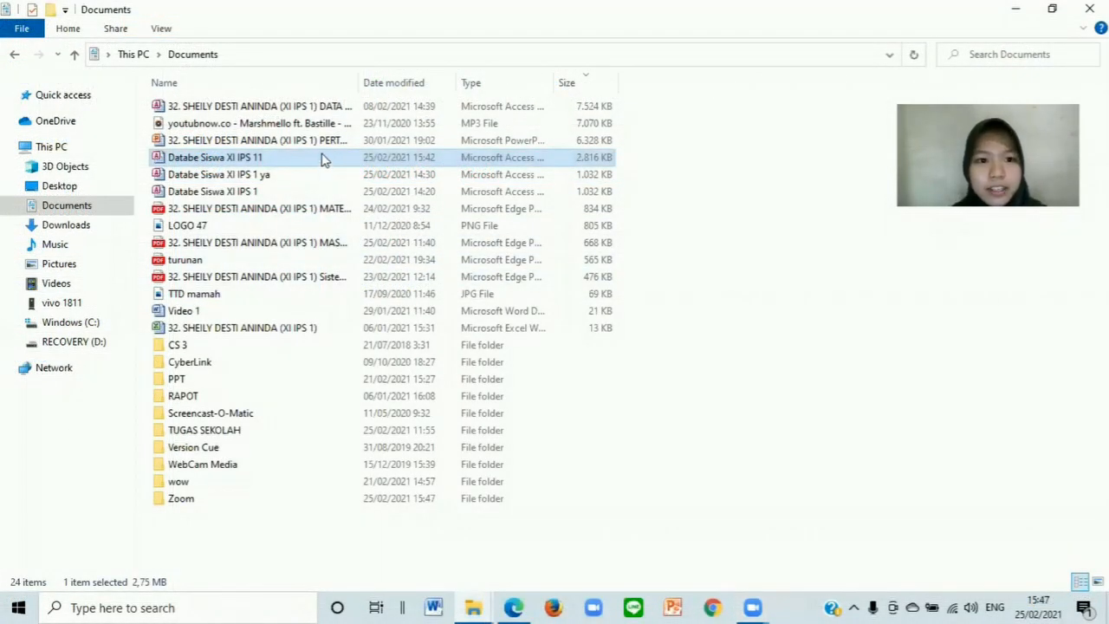
Step: Open Databe Siswa XI IPS 11 from Documents and dismiss the activation warning
double_click(338, 163)
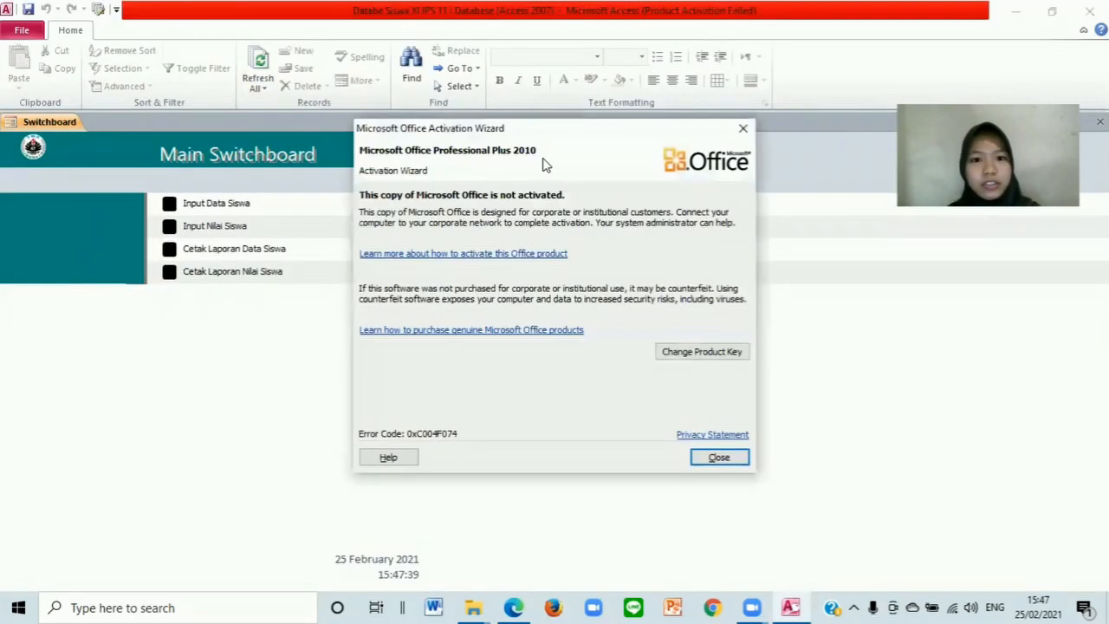
click(742, 129)
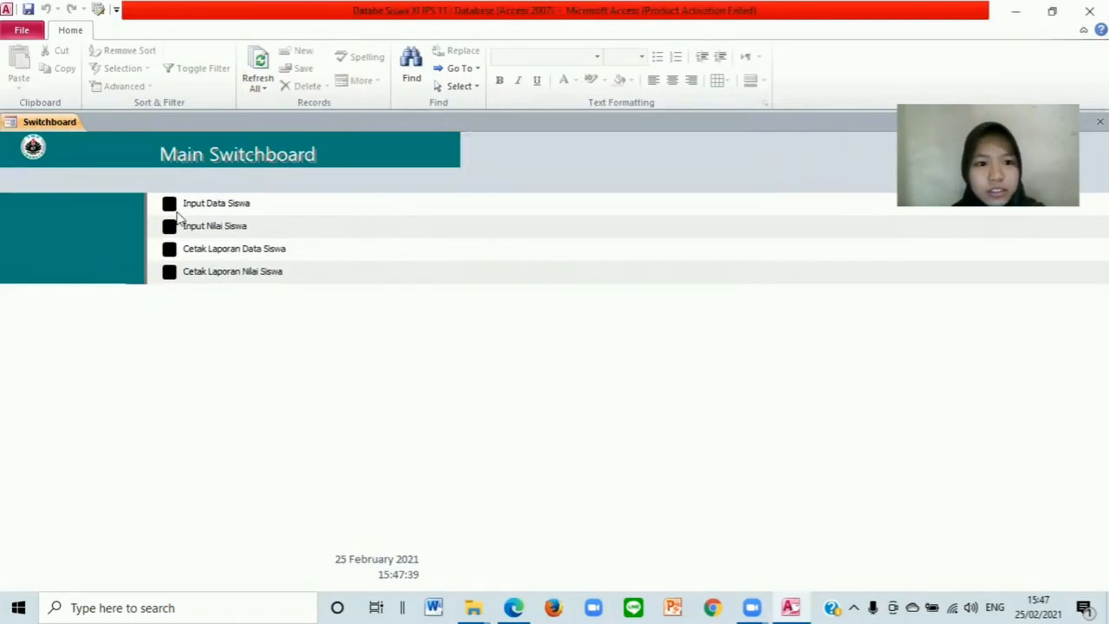
click(199, 209)
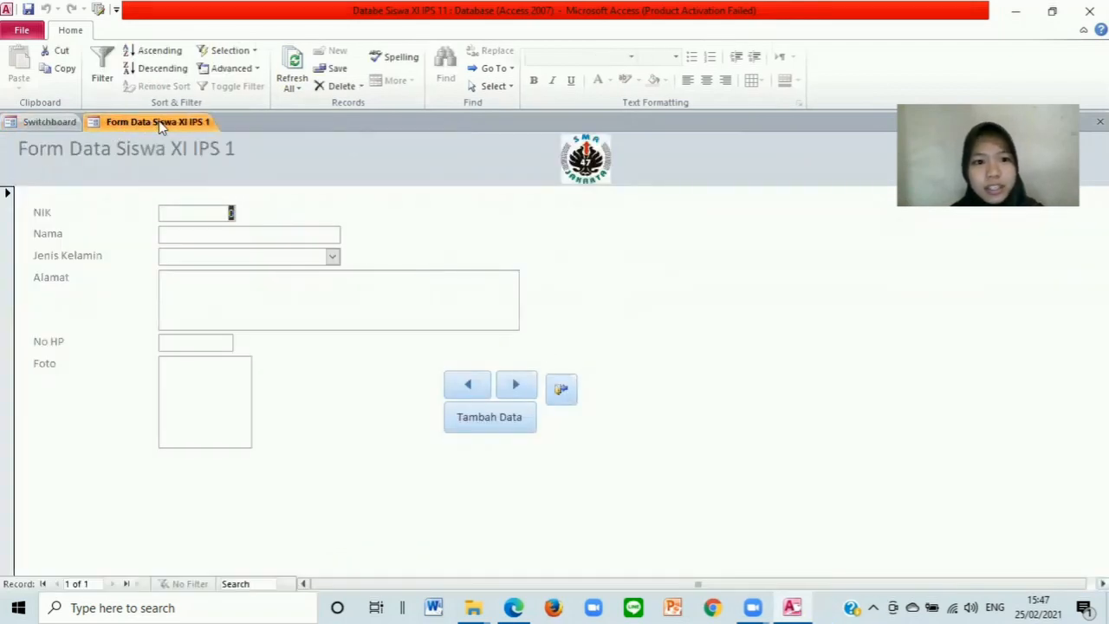
click(562, 391)
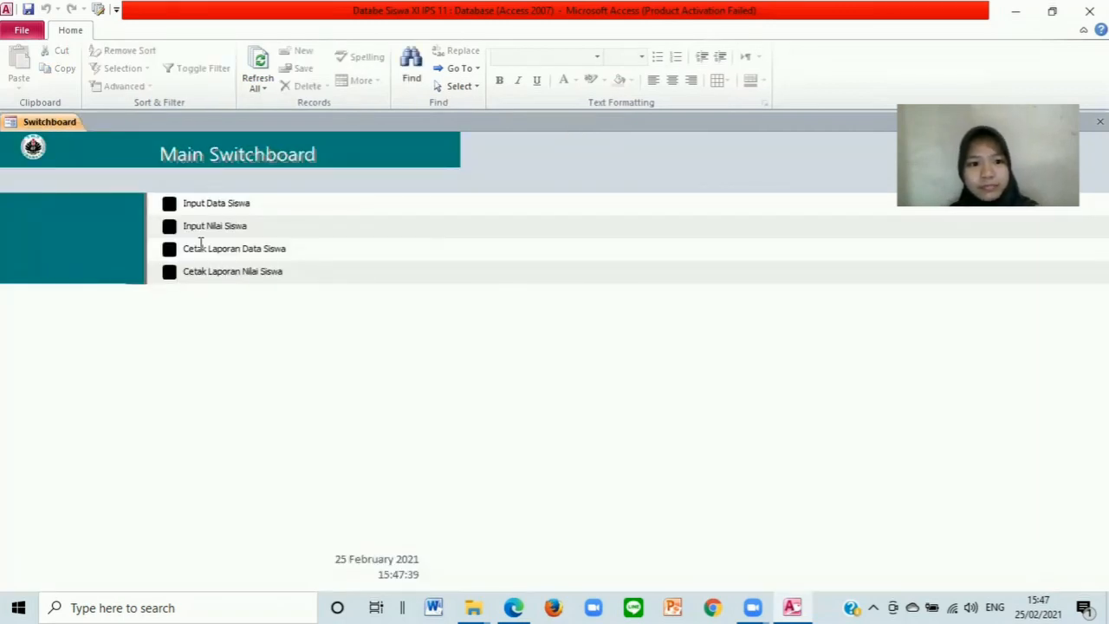
click(169, 225)
click(513, 560)
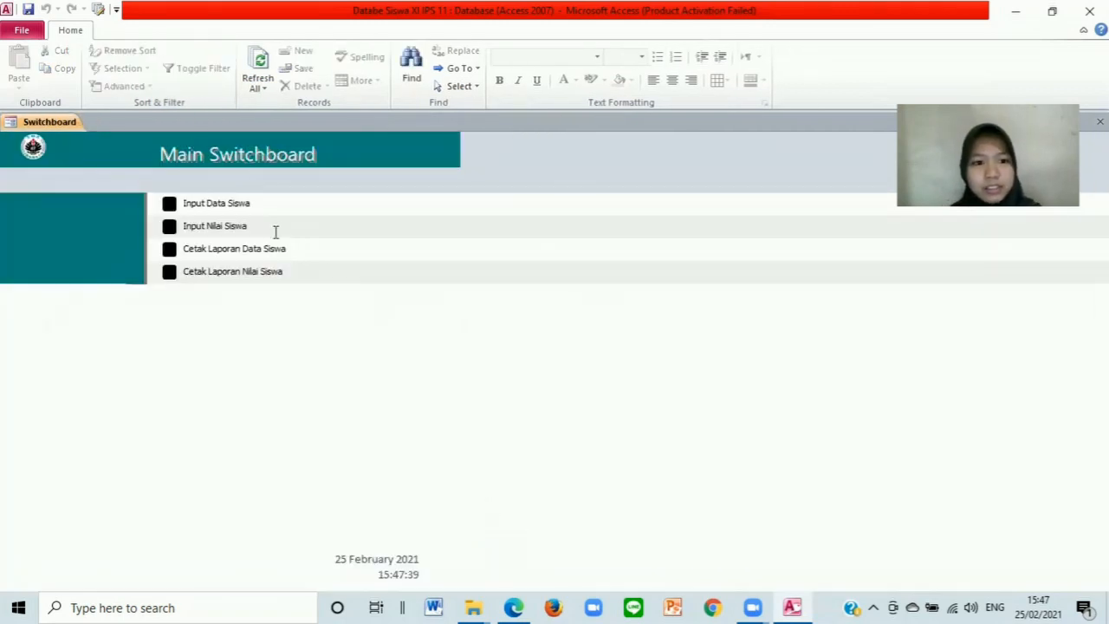
click(169, 249)
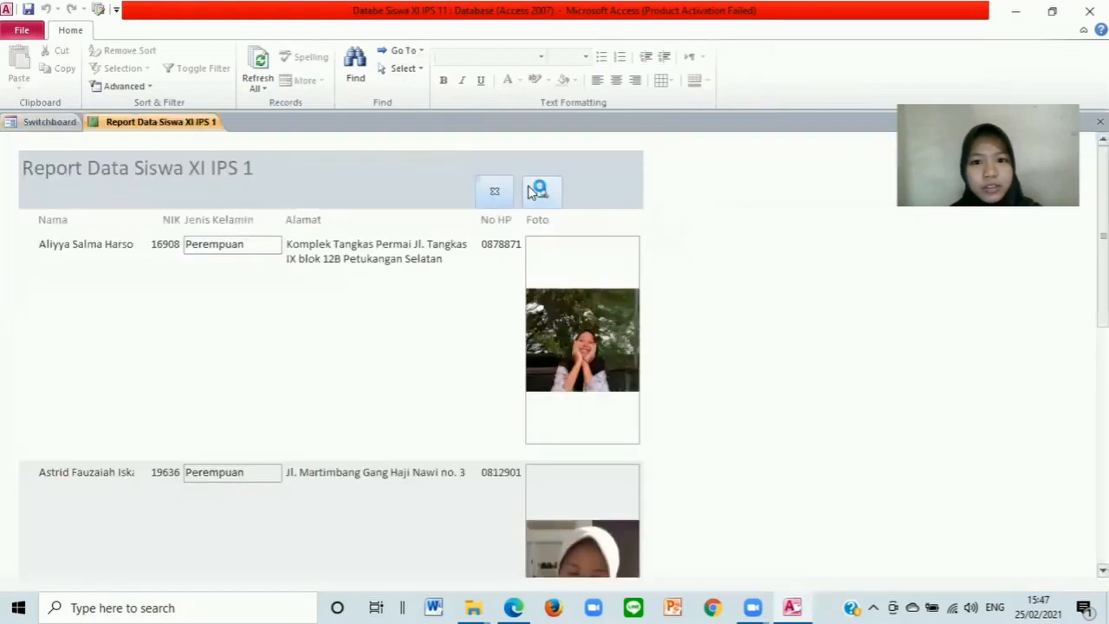
click(502, 192)
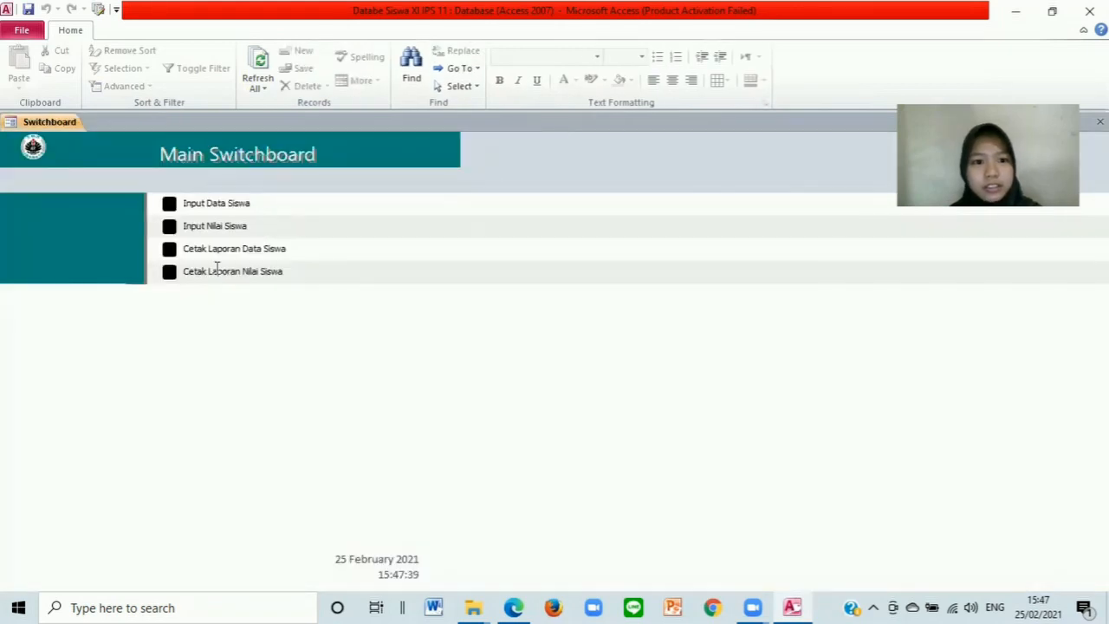
click(169, 272)
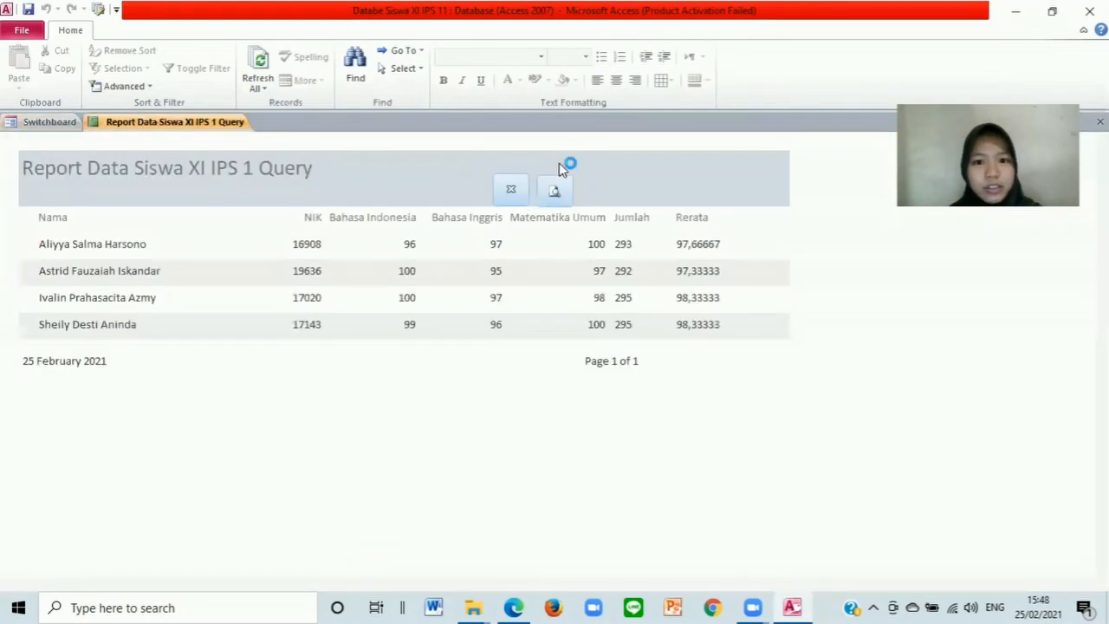
click(510, 192)
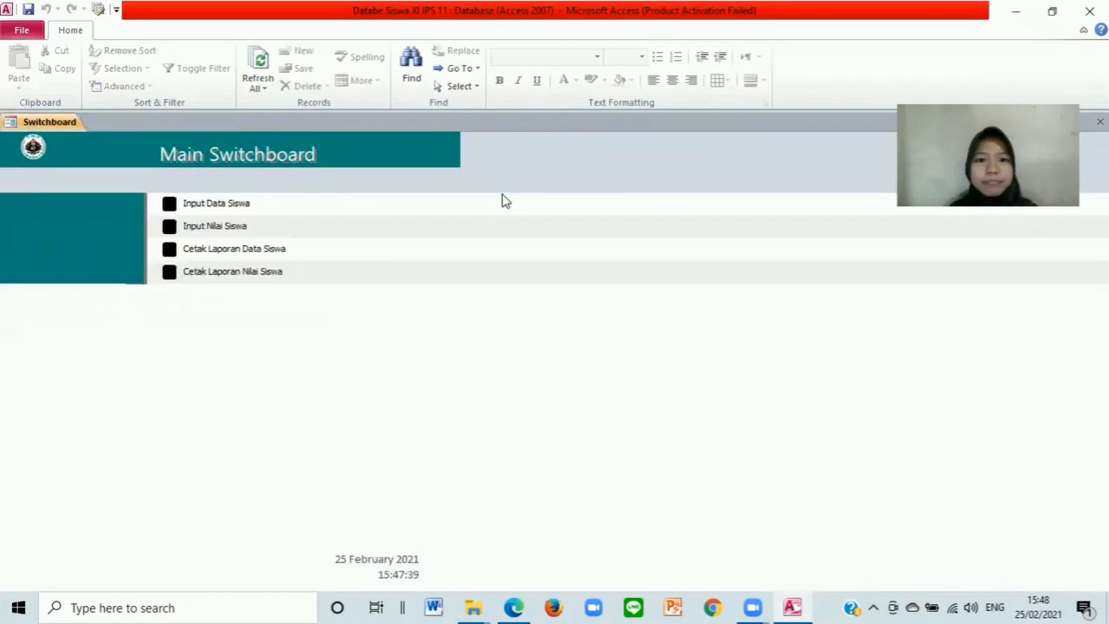